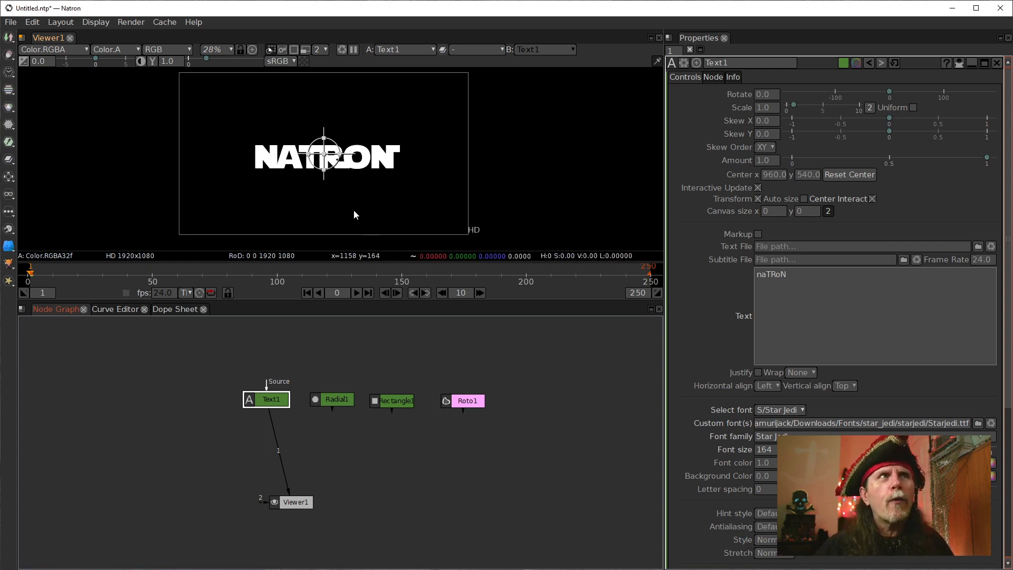
Turn off the viewer overlays around the NATRON text.
scroll(353, 210, "up", 1)
scroll(352, 210, "up", 3)
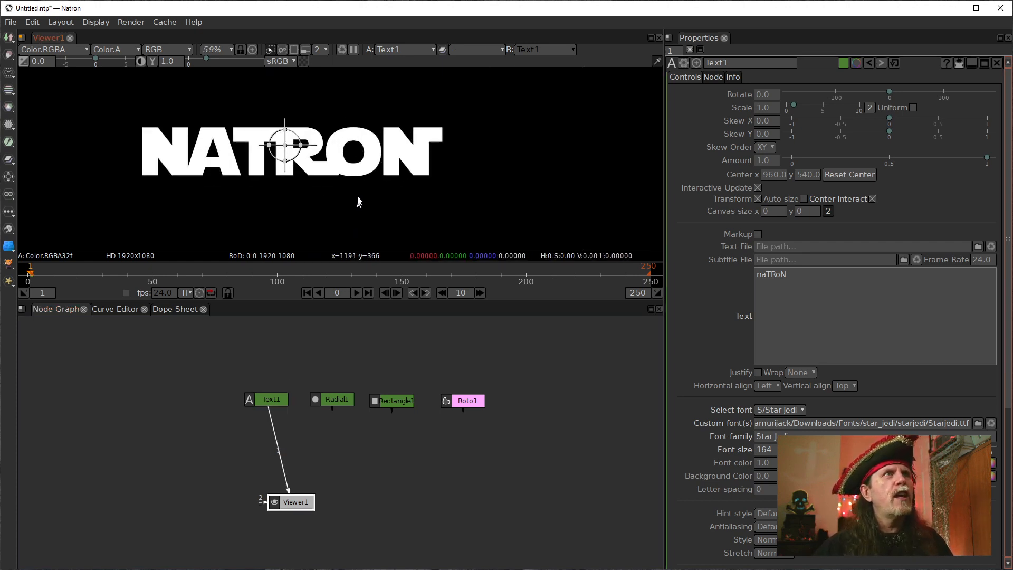
right_click(499, 192)
left_click(560, 265)
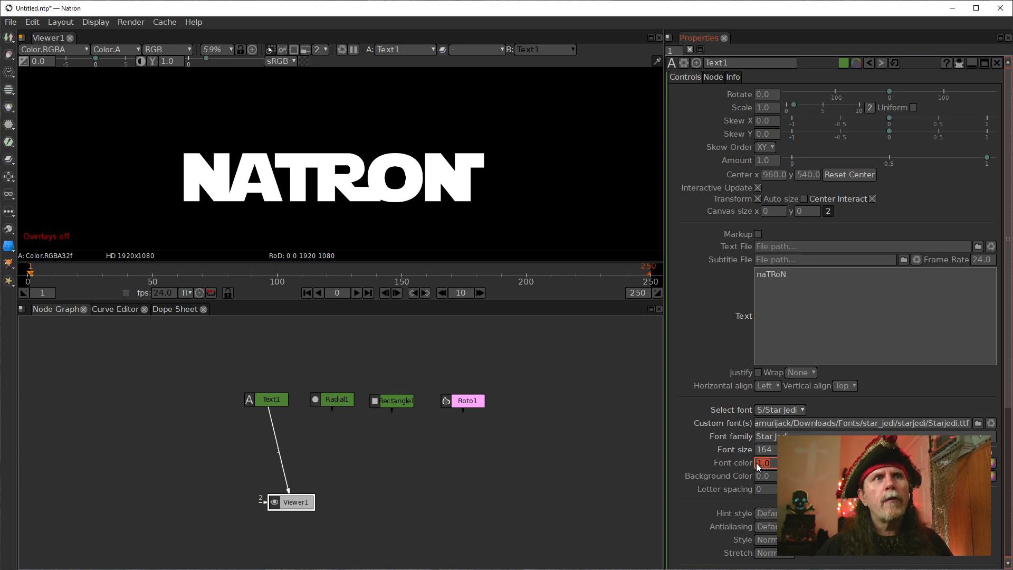
Outline the Text1 lettering with font color 0.0, an orange stroke (RGB 255, 170, 0) and stroke size 8.0.
scroll(756, 463, "down", 1)
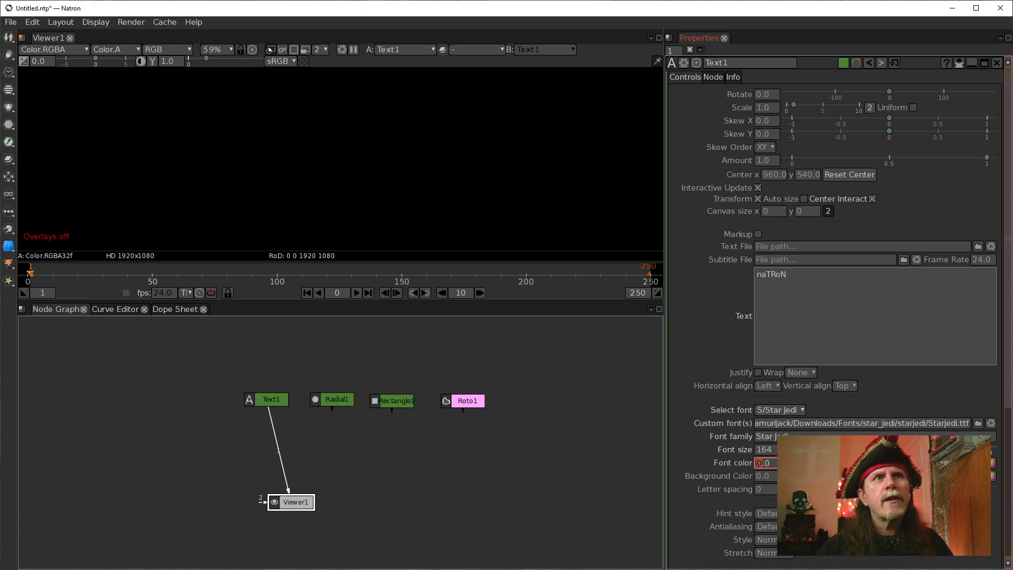
scroll(707, 467, "down", 4)
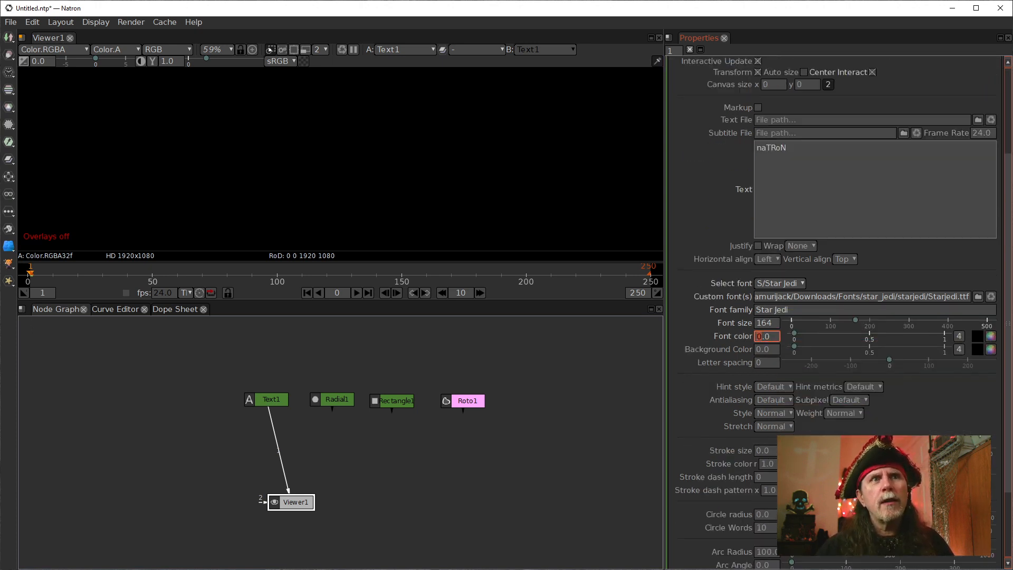
left_click(991, 336)
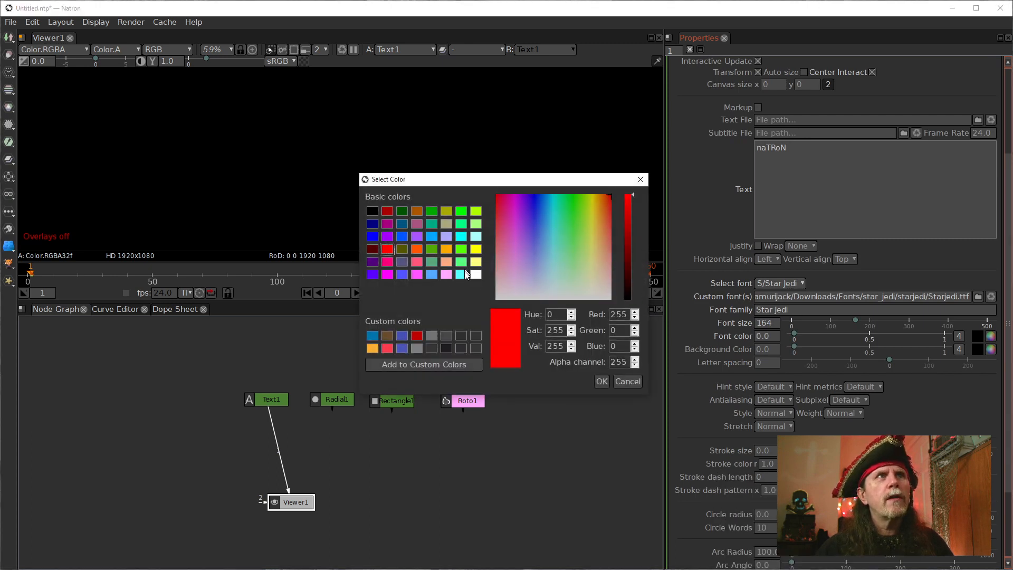
left_click(446, 246)
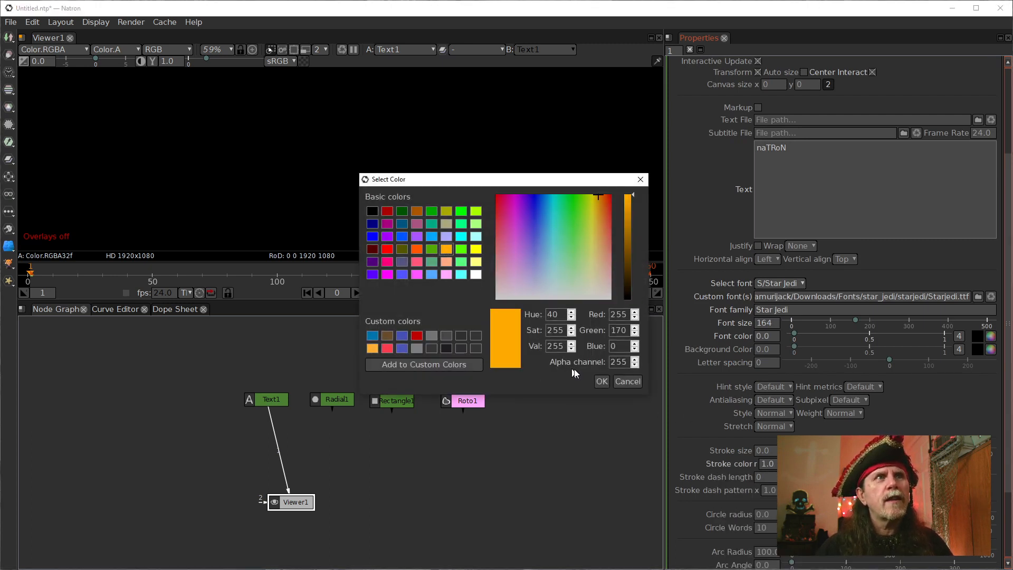
left_click(602, 381)
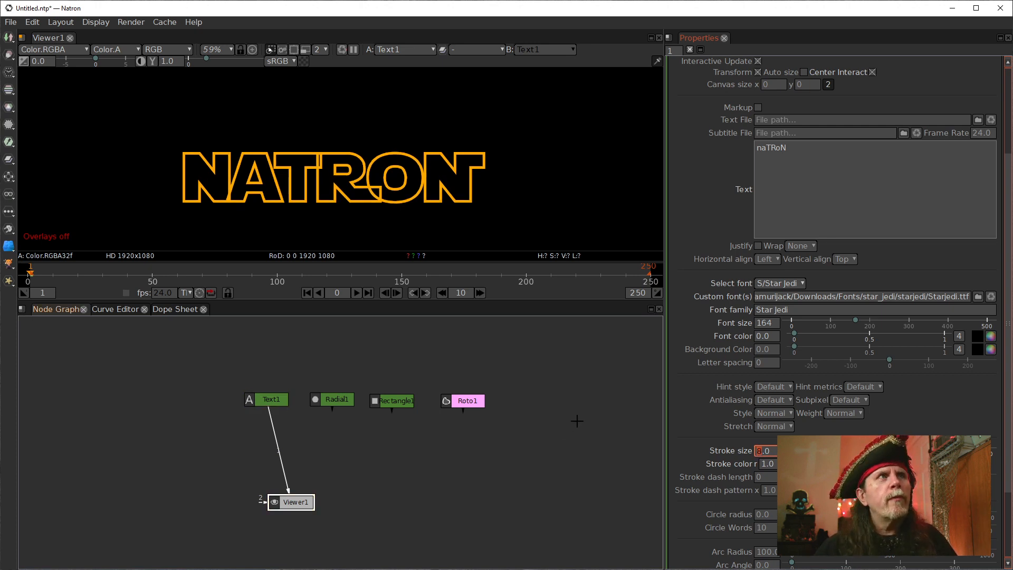
scroll(311, 174, "up", 5)
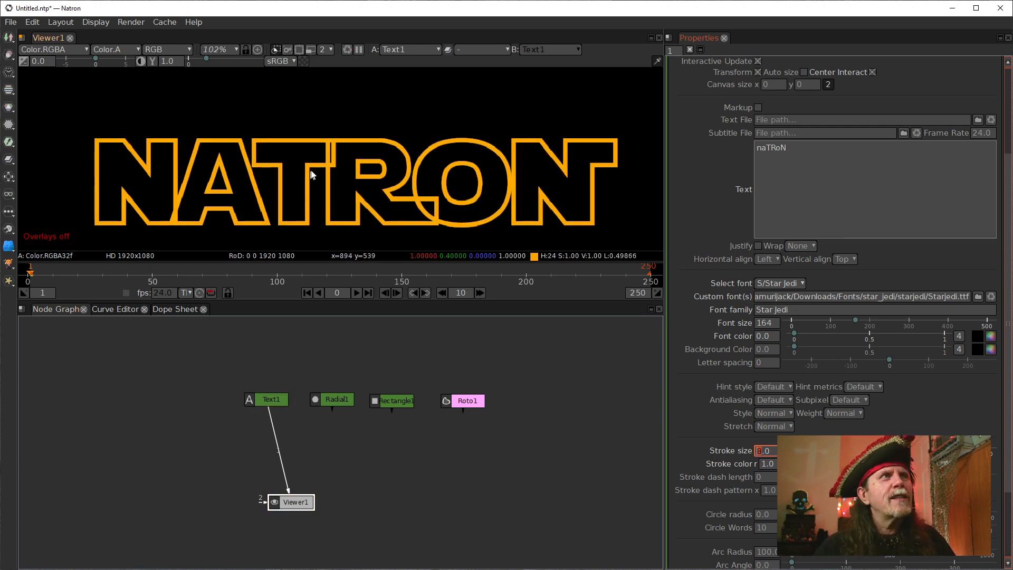
scroll(314, 169, "up", 2)
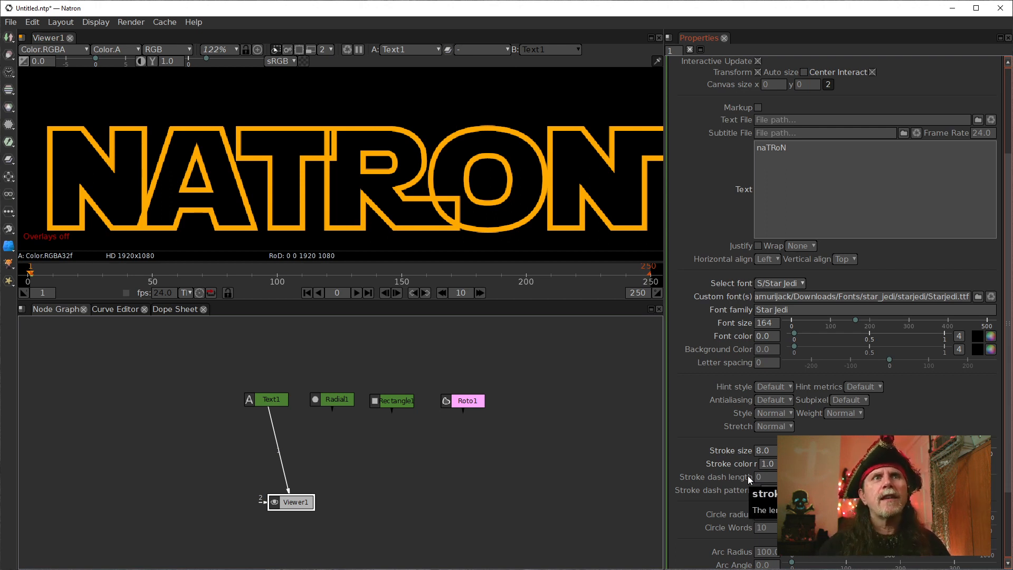
Restore the solid white lettering by setting the stroke size to -1.0 and the font color to 1.
left_click(768, 464)
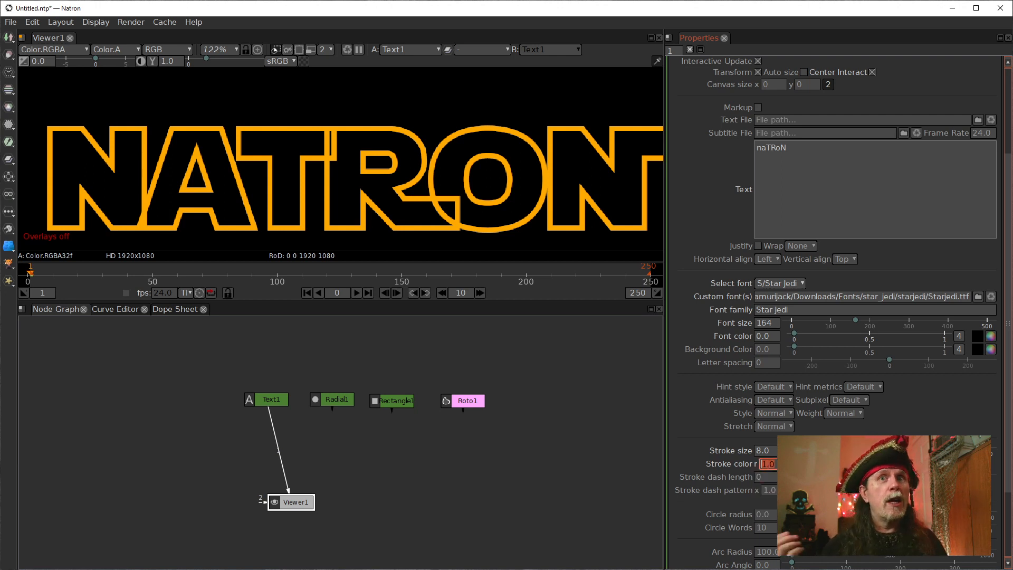
key("Tab")
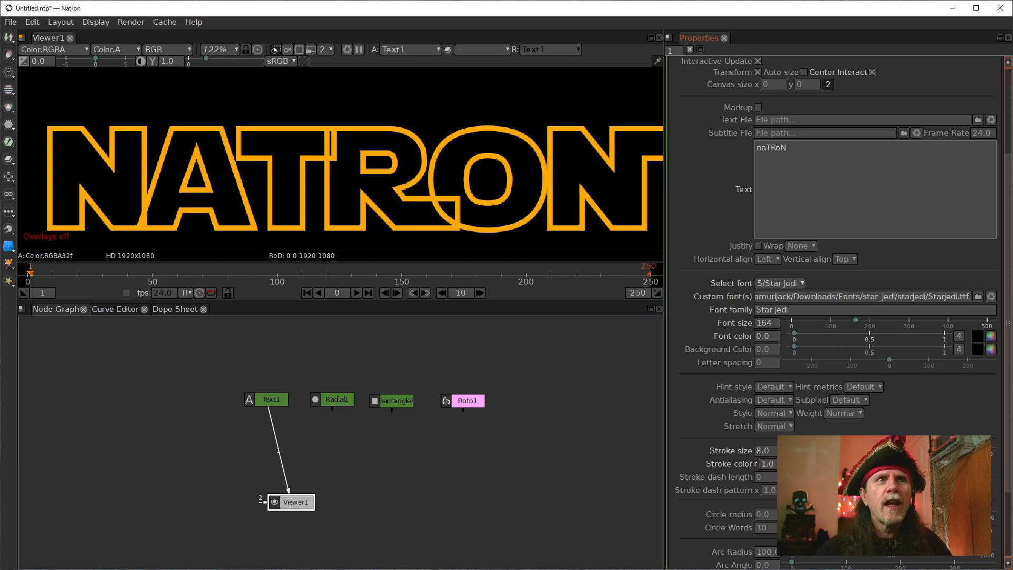
scroll(762, 462, "down", 1)
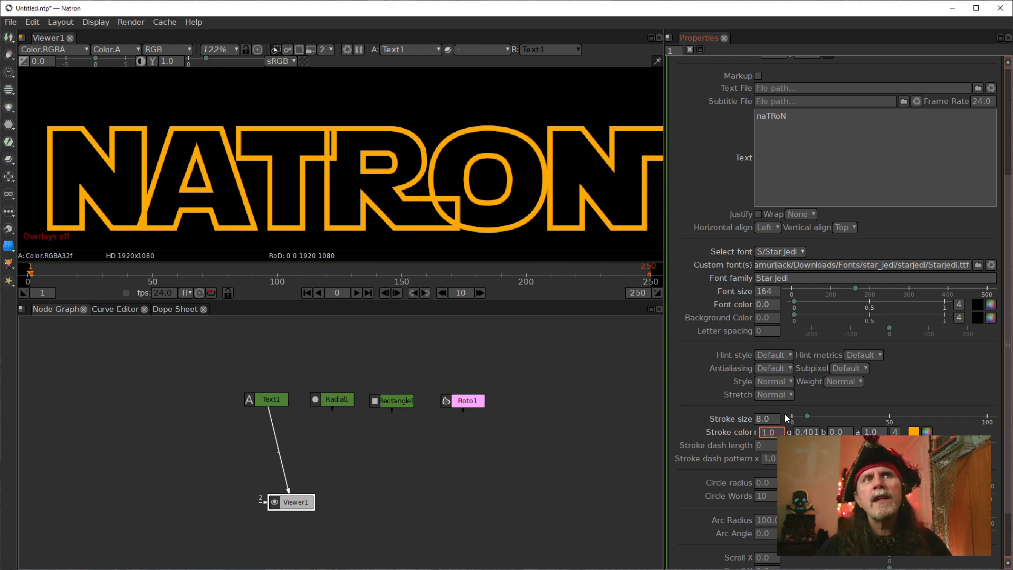
scroll(758, 419, "down", 7)
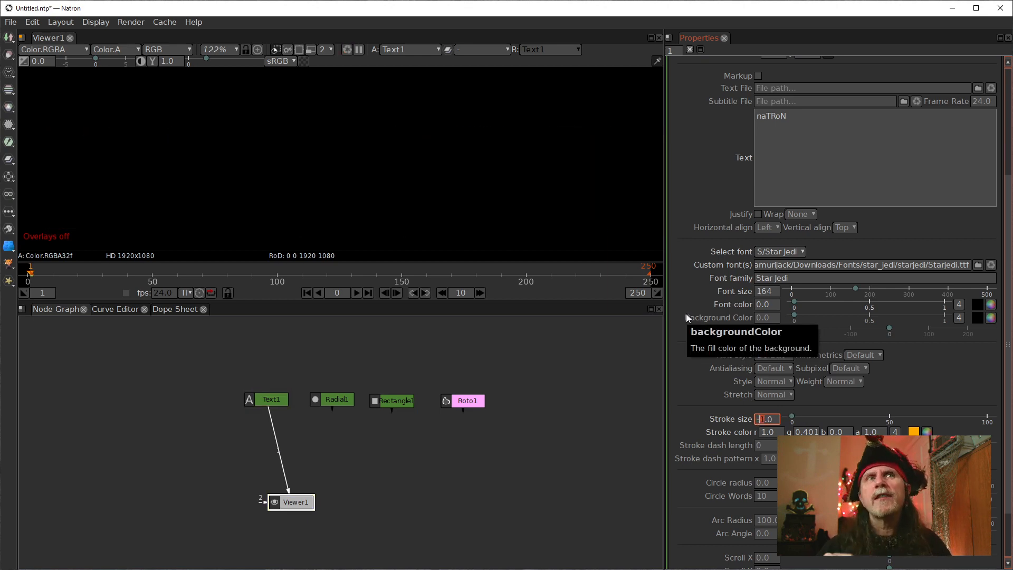
left_click(757, 306)
type("1")
key("Return")
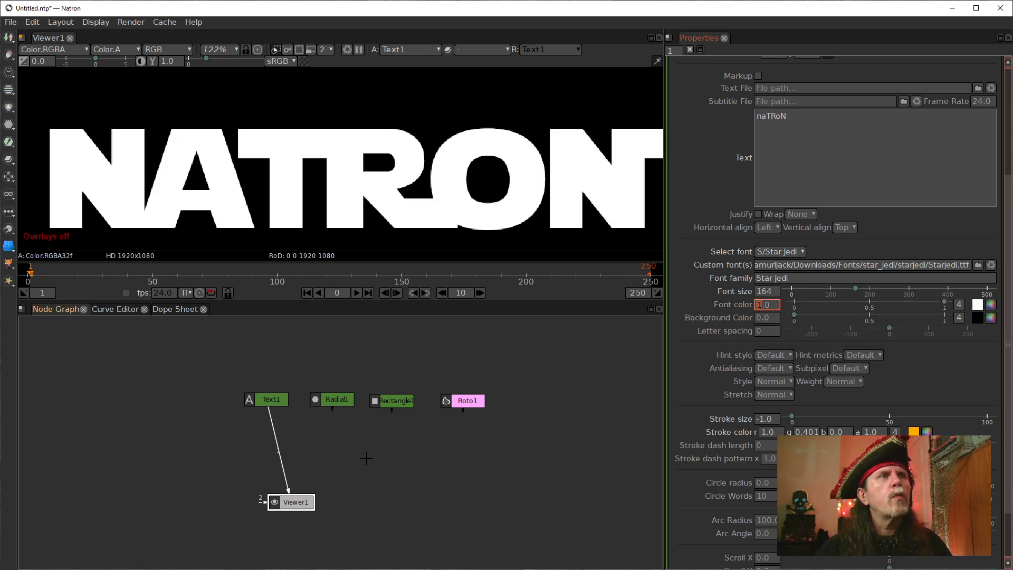
Display the Radial1 node in the viewer and fit the whole image in view.
scroll(401, 209, "down", 3)
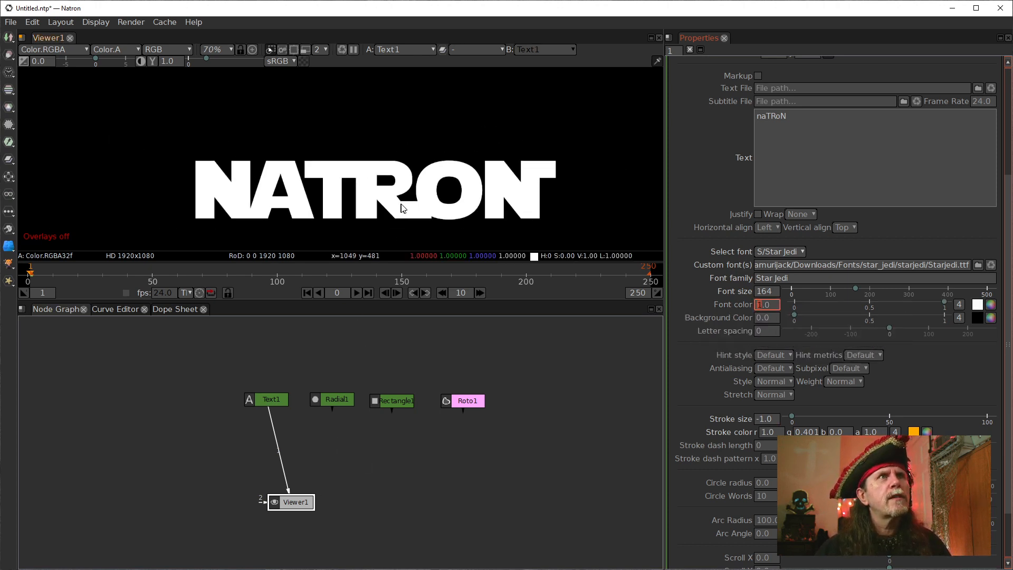
left_click(332, 399)
key("1")
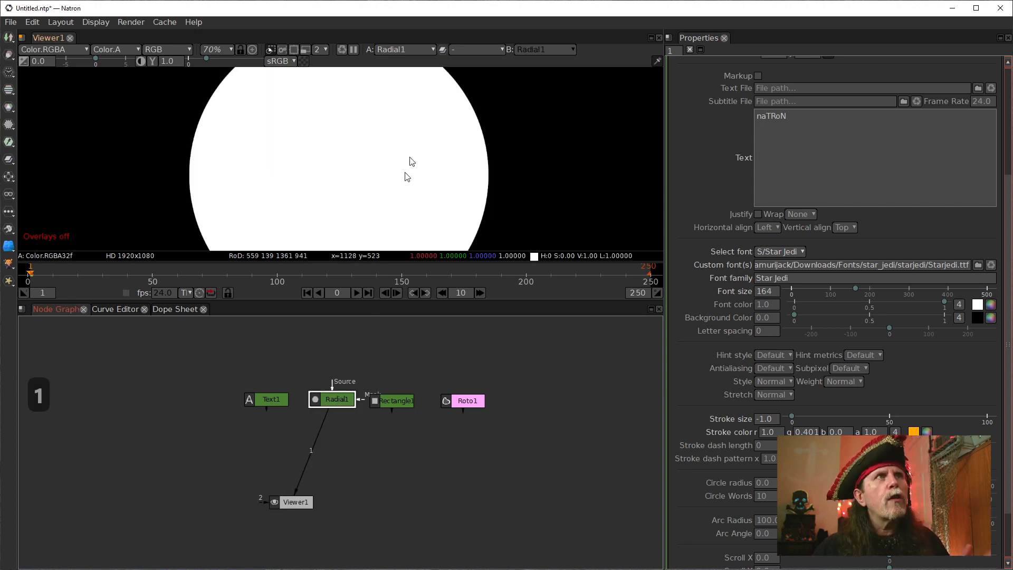
scroll(411, 158, "down", 3)
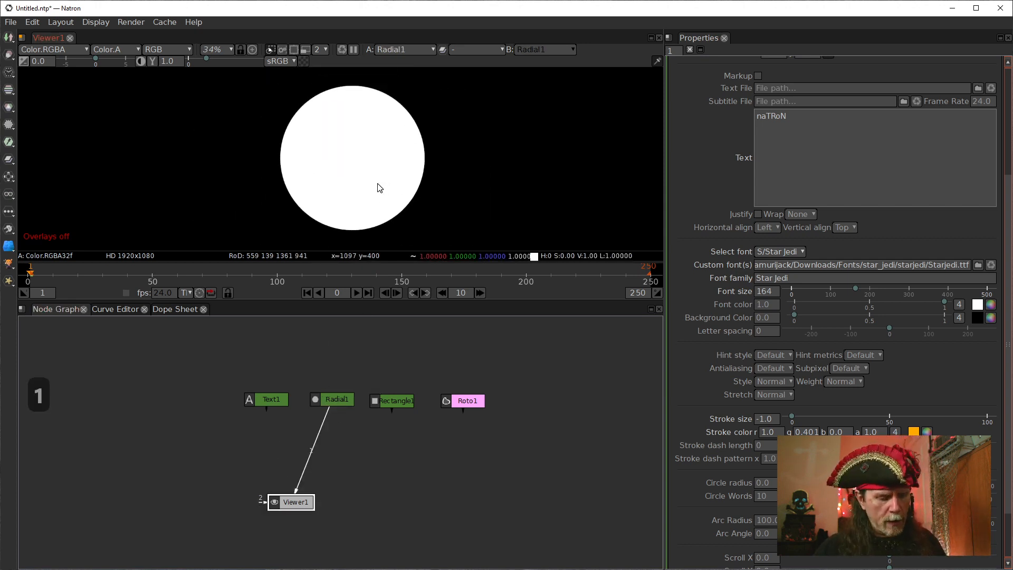
key("f")
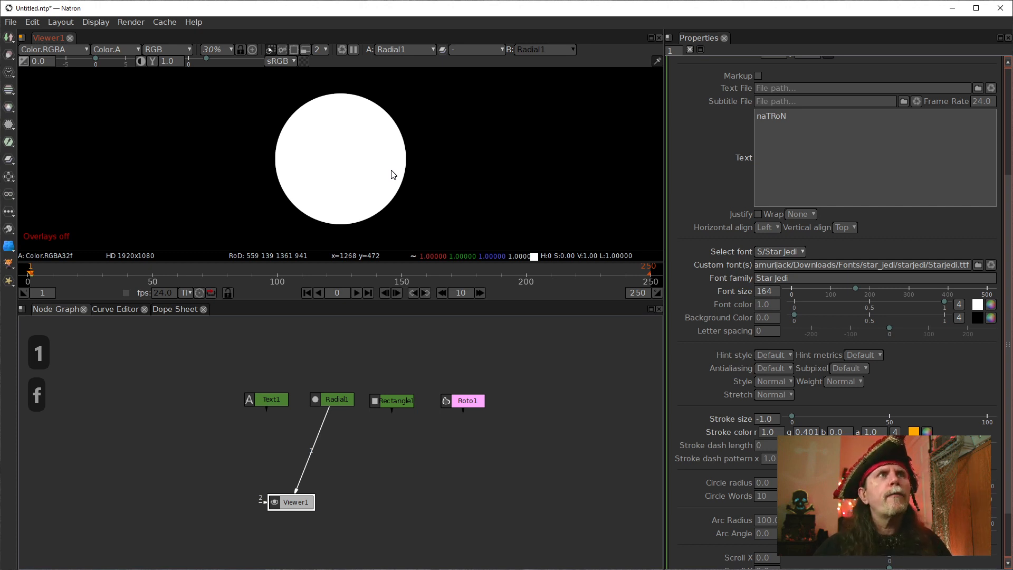
Show the viewer overlays to check the circle's bounds and hide them again.
right_click(432, 181)
left_click(486, 260)
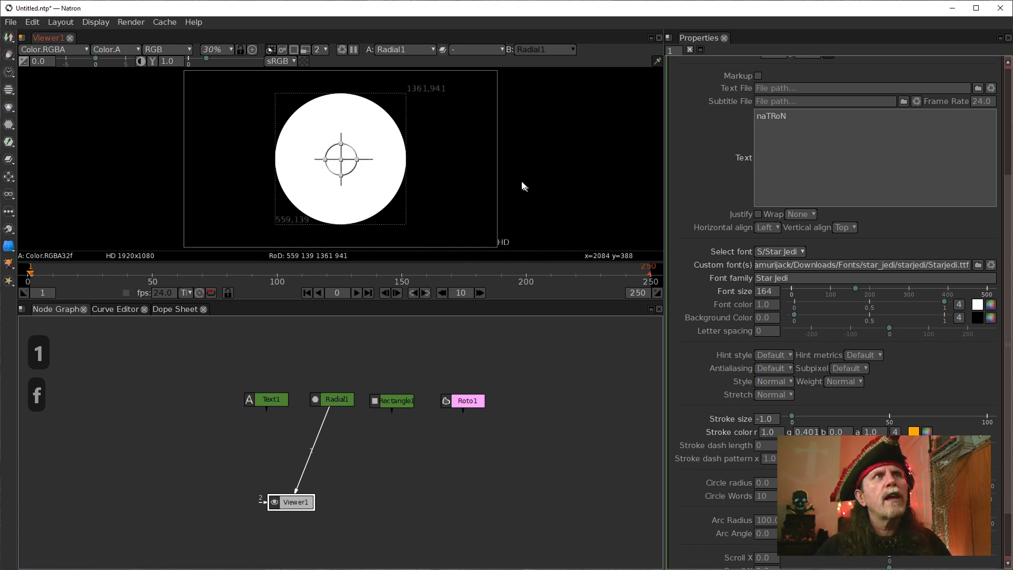
right_click(453, 176)
left_click(477, 251)
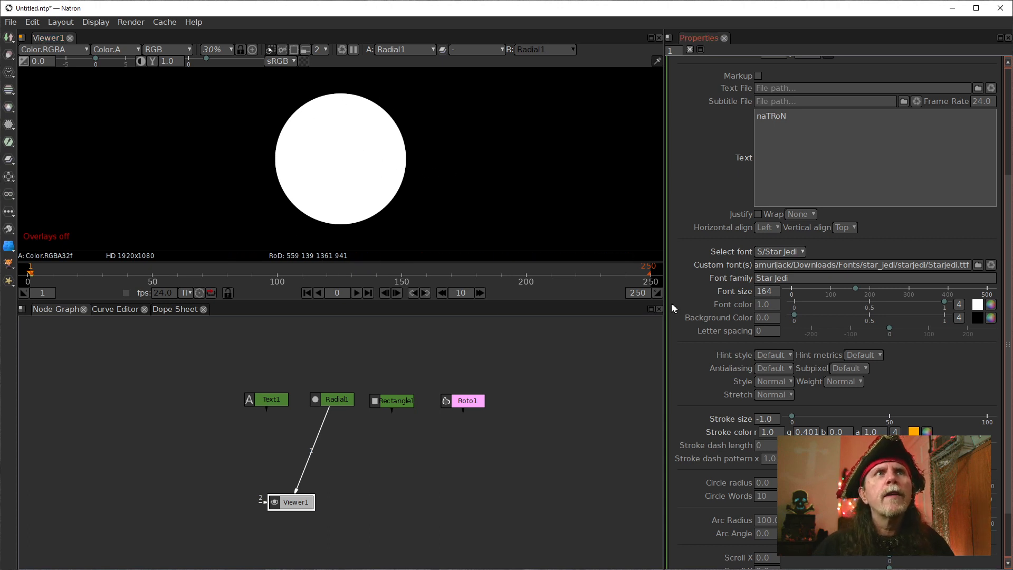
Insert a Dilate node between Radial1 and the viewer.
left_click(340, 401)
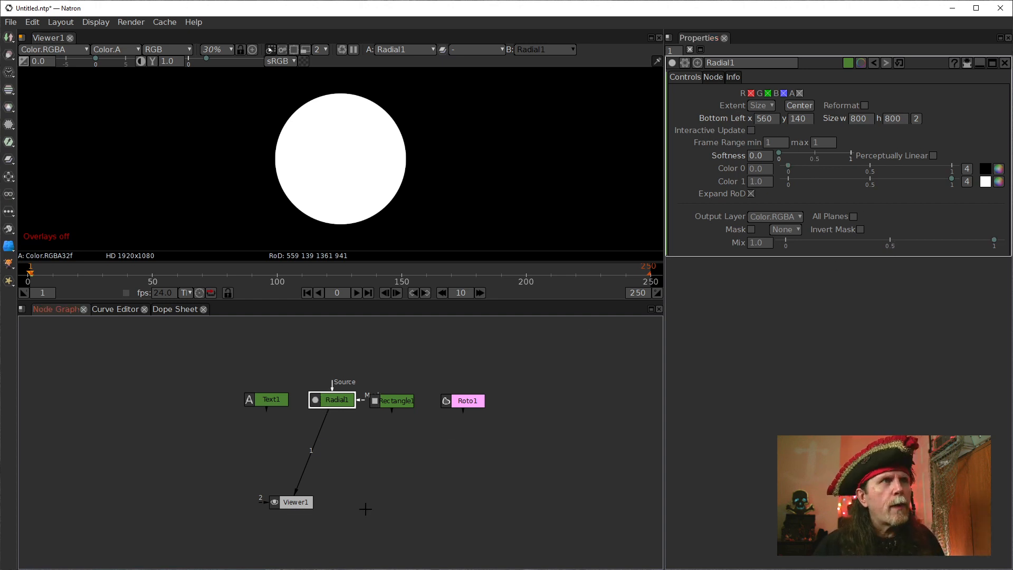
key("Tab")
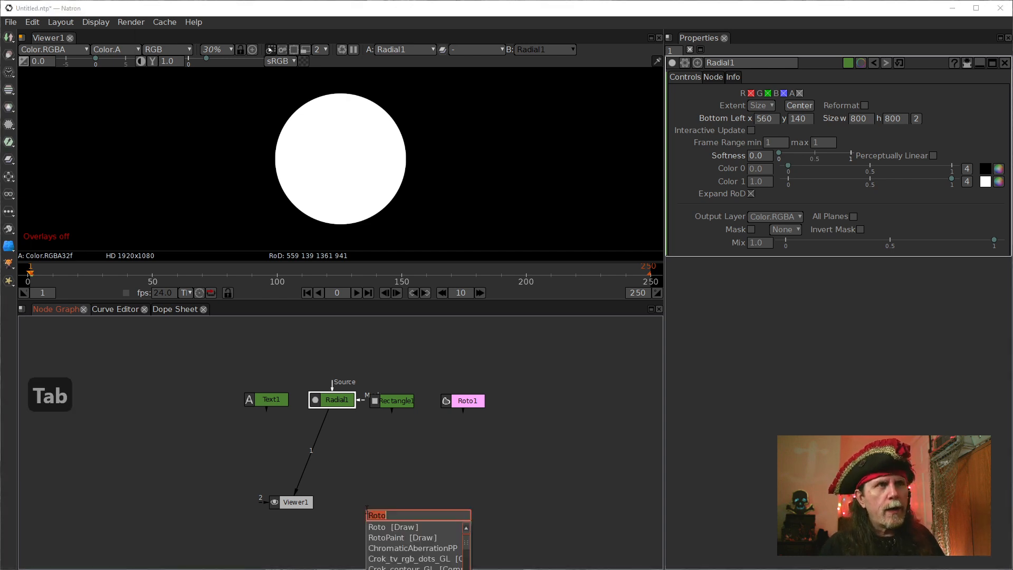
type("e")
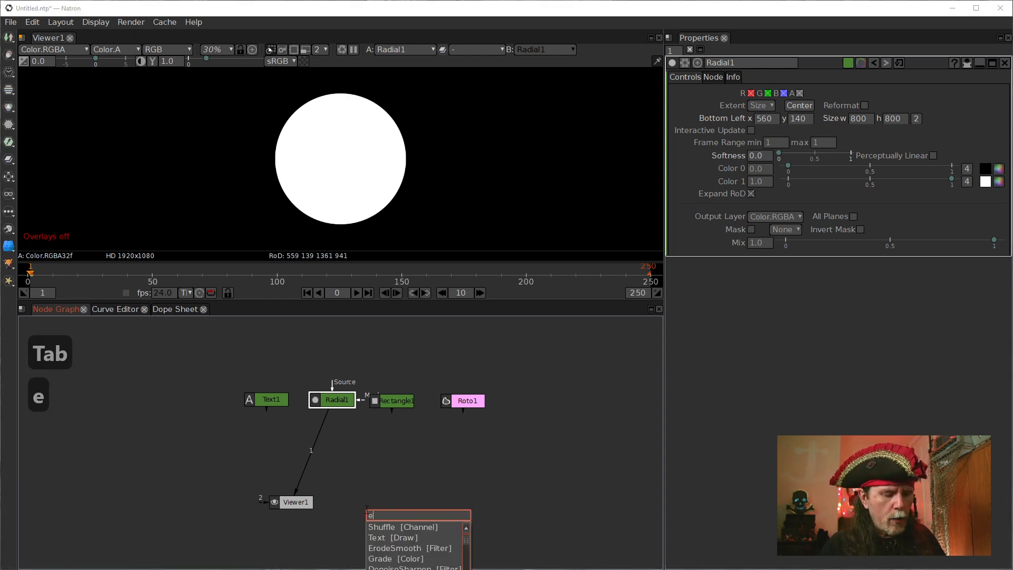
key("BackSpace")
type("di")
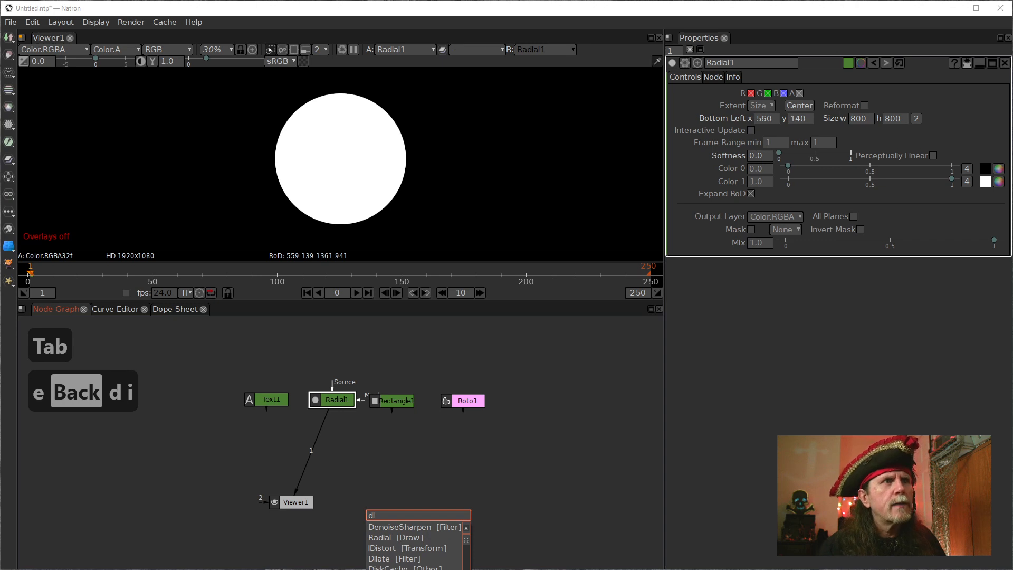
type("la")
key("BackSpace")
type("la")
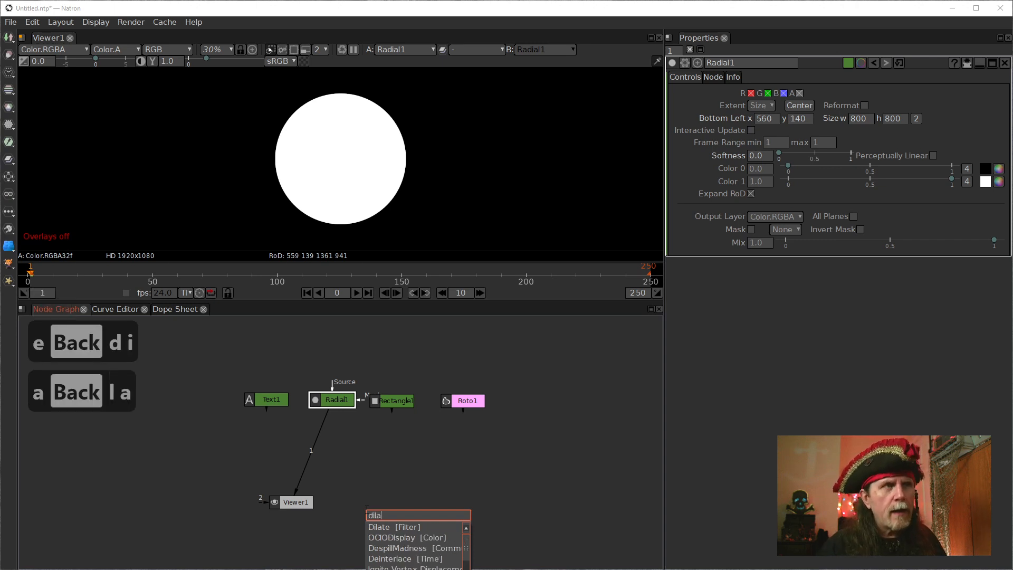
key("Down")
key("Return")
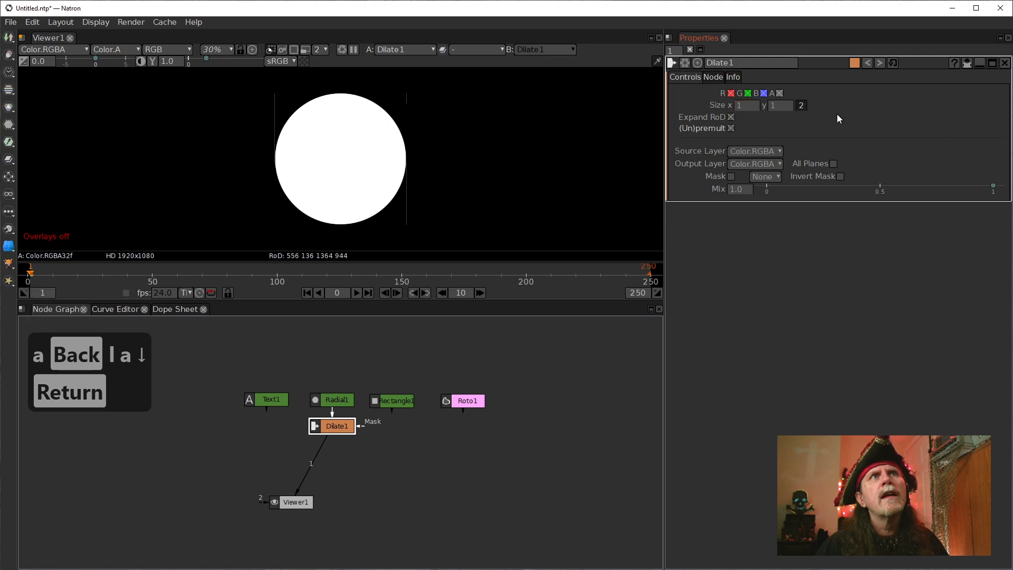
Collapse the Dilate1 size to a single value and set it to 6.
left_click(801, 105)
left_click(730, 109)
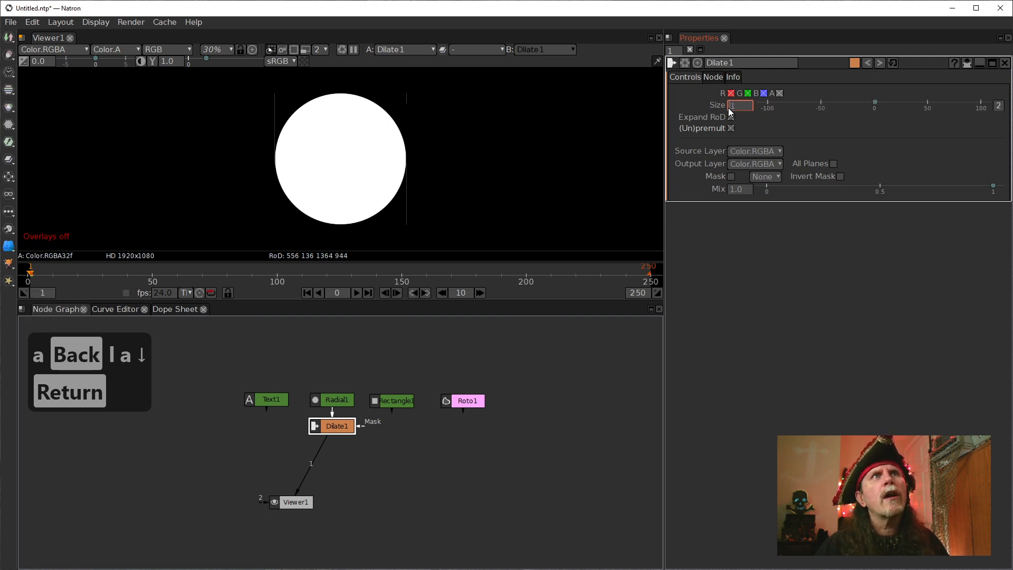
scroll(729, 109, "up", 5)
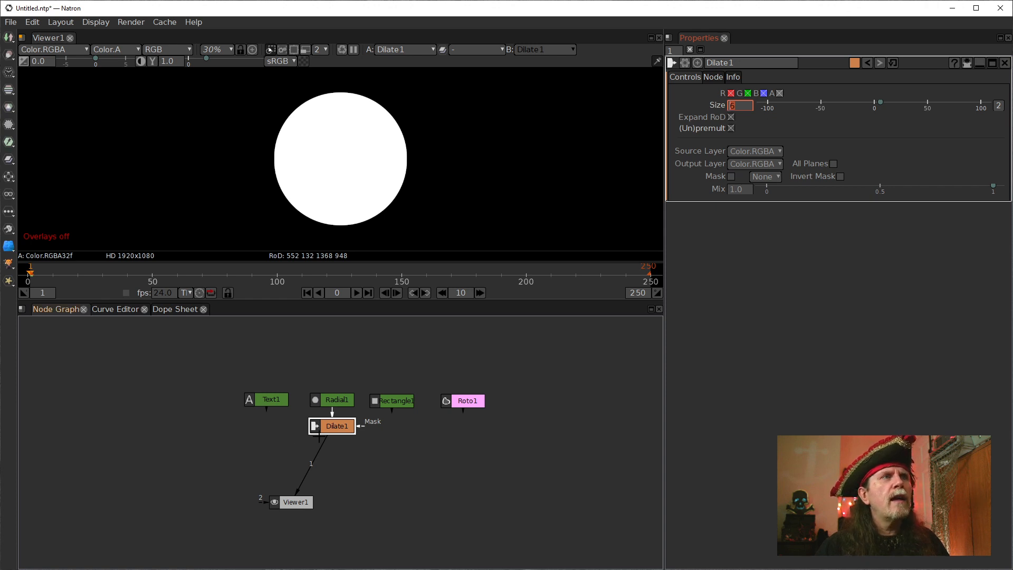
Add a Merge node before the viewer with Dilate1 as input B and Radial1 as input A, and space out the nodes.
left_click_drag(332, 427, 344, 450)
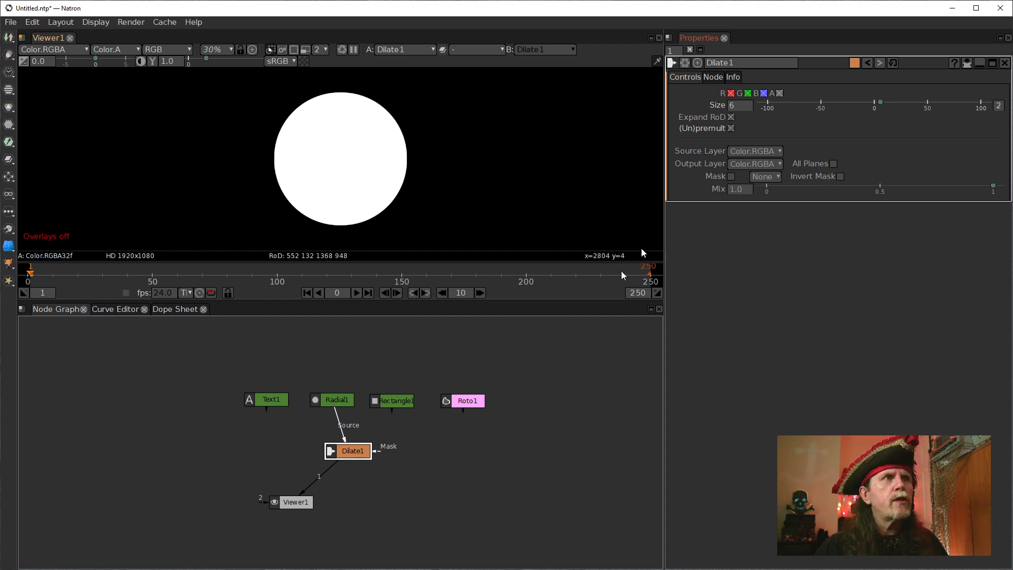
key("m")
left_click_drag(345, 477, 331, 400)
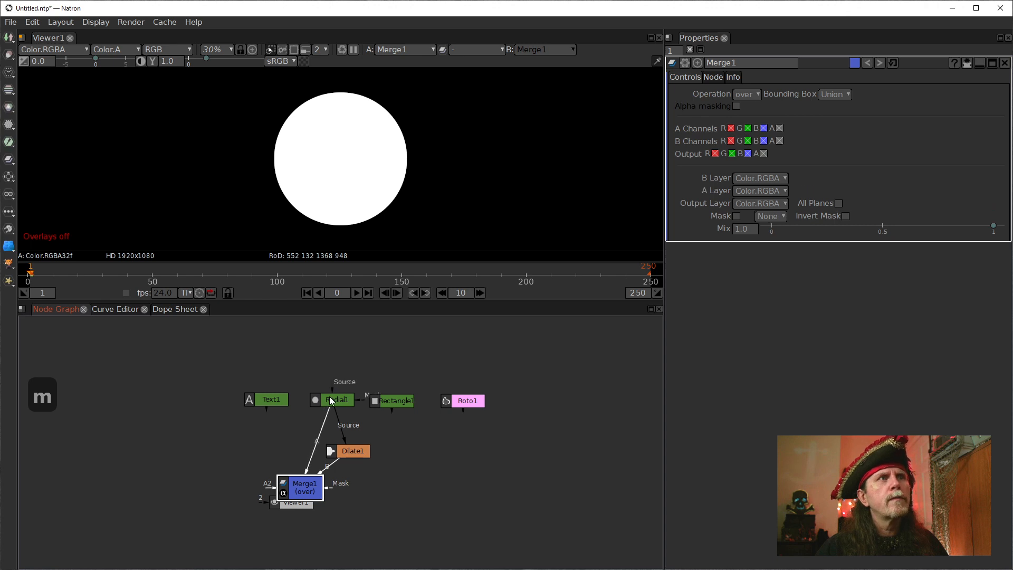
left_click_drag(297, 504, 297, 535)
left_click(307, 496)
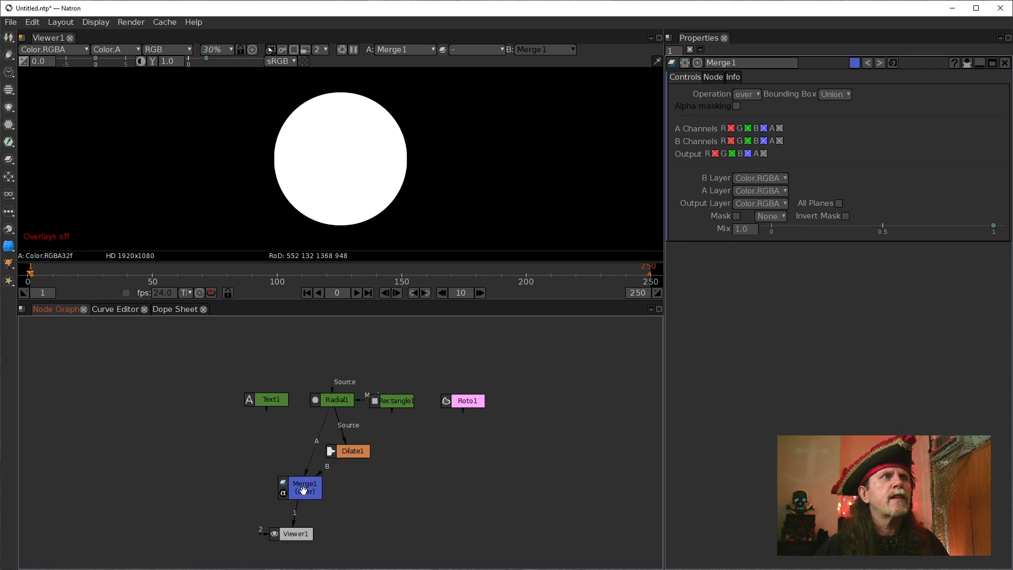
left_click_drag(307, 497, 298, 481)
Try the minus operation on Merge1 and set its operation to from.
left_click(742, 93)
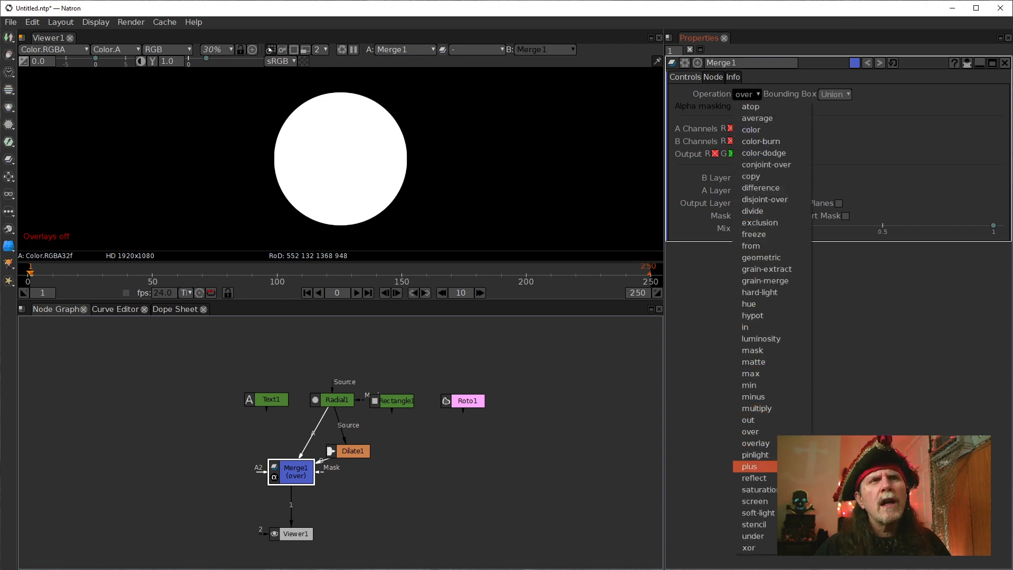
left_click(762, 395)
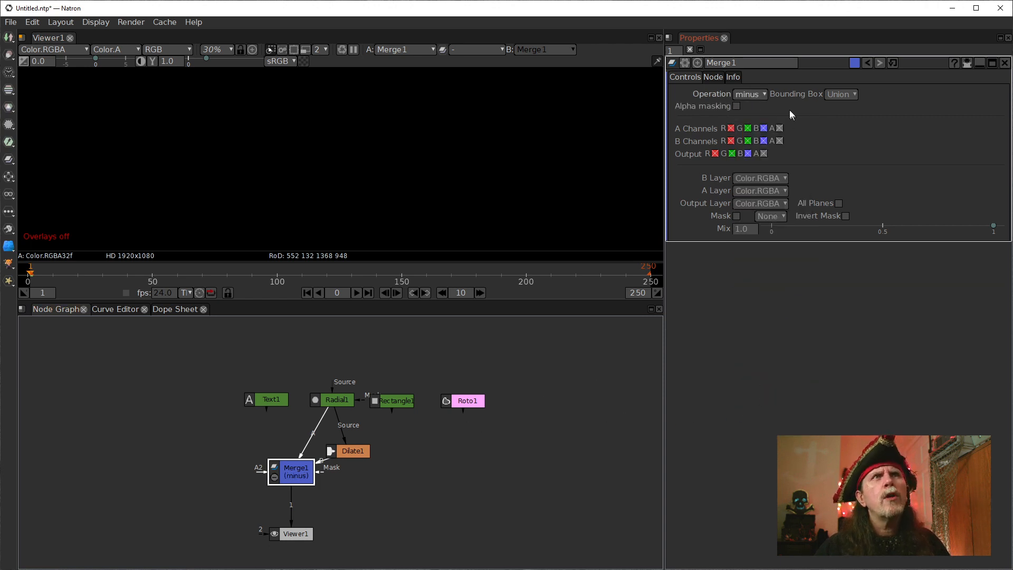
left_click(750, 94)
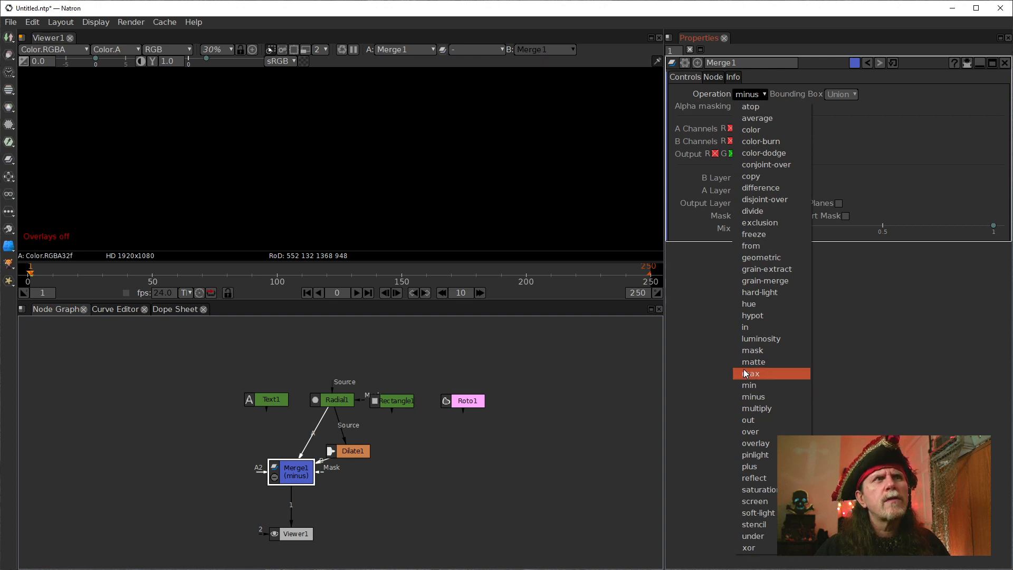
left_click(775, 248)
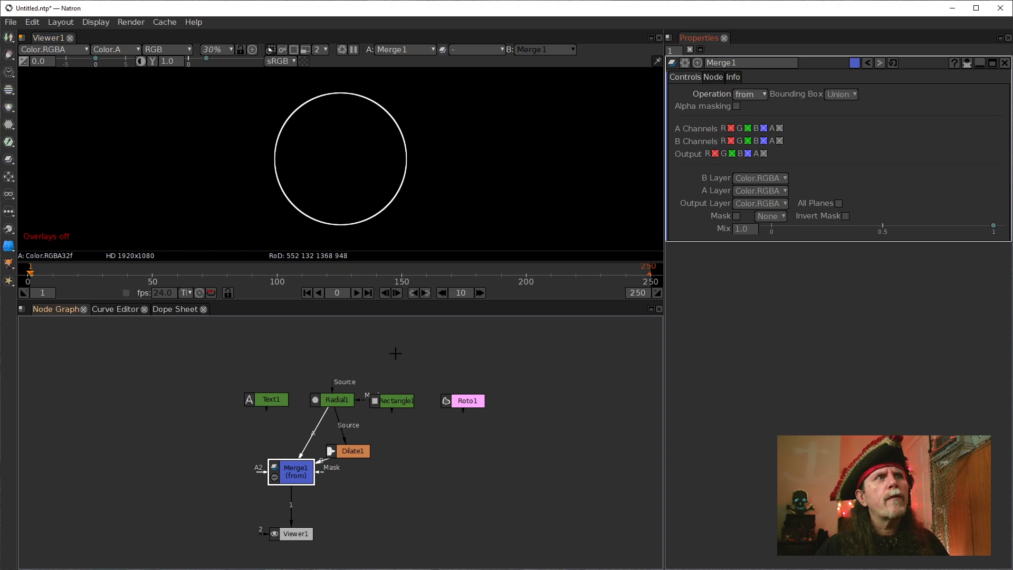
Add a second Merge node between Merge1 and the viewer, with Merge1 as its input B, spacing out the nodes for it.
left_click(347, 447)
left_click(292, 477)
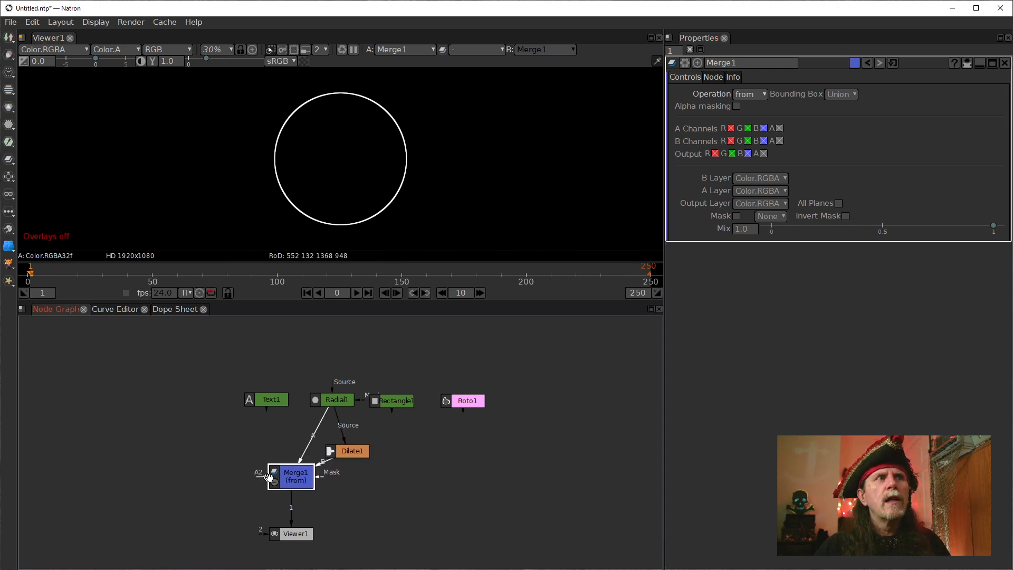
left_click_drag(302, 532, 304, 551)
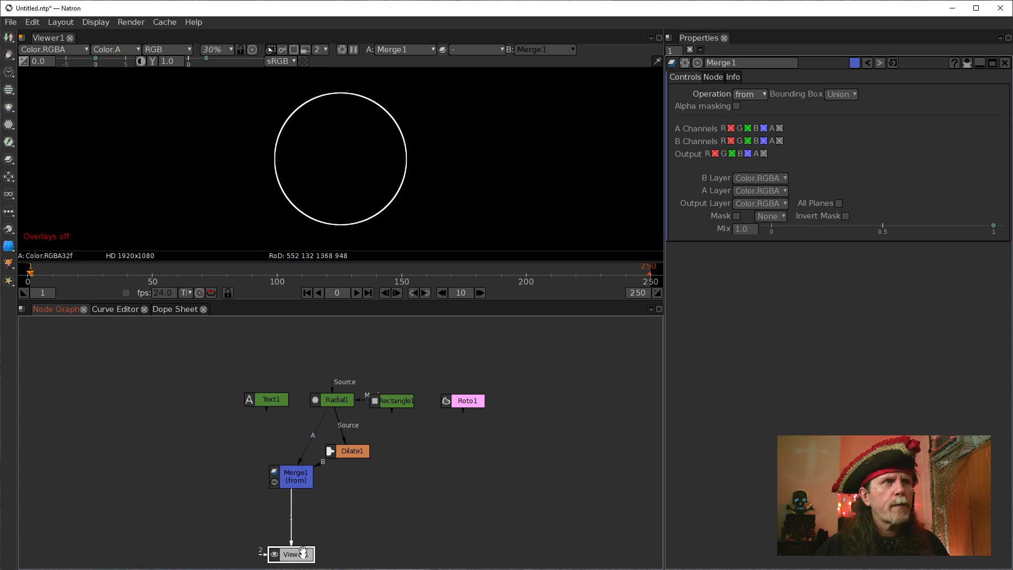
key("m")
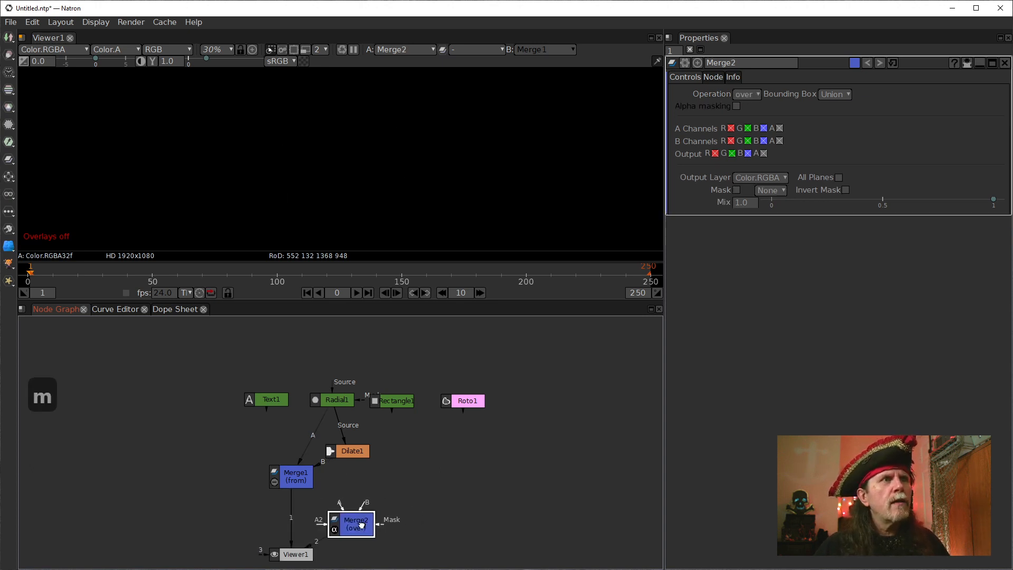
left_click_drag(362, 525, 357, 479)
left_click_drag(315, 528, 322, 538)
left_click_drag(349, 465, 295, 478)
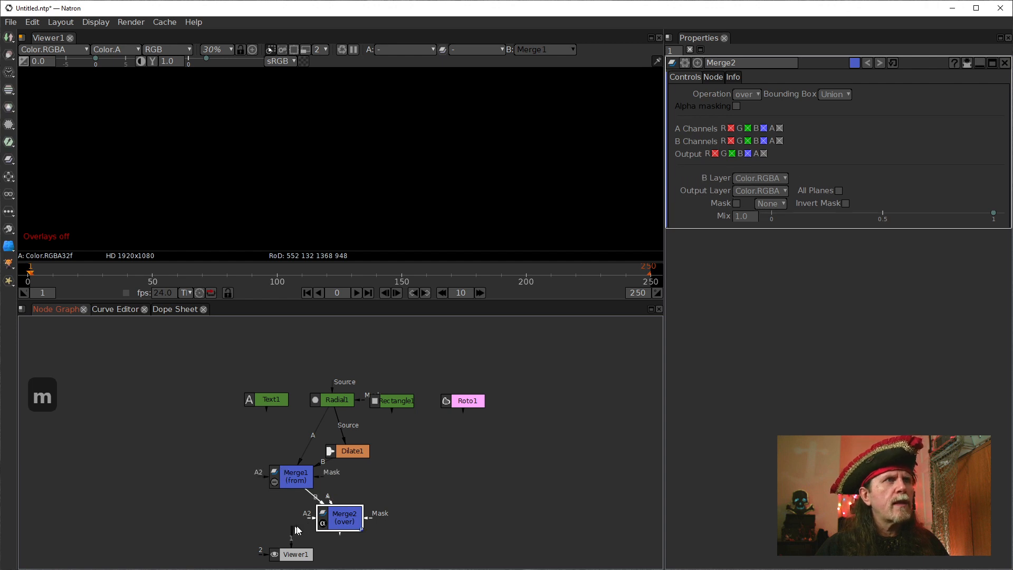
mouse_move(297, 530)
left_mouse_down()
mouse_move(332, 517)
mouse_move(293, 519)
left_mouse_up()
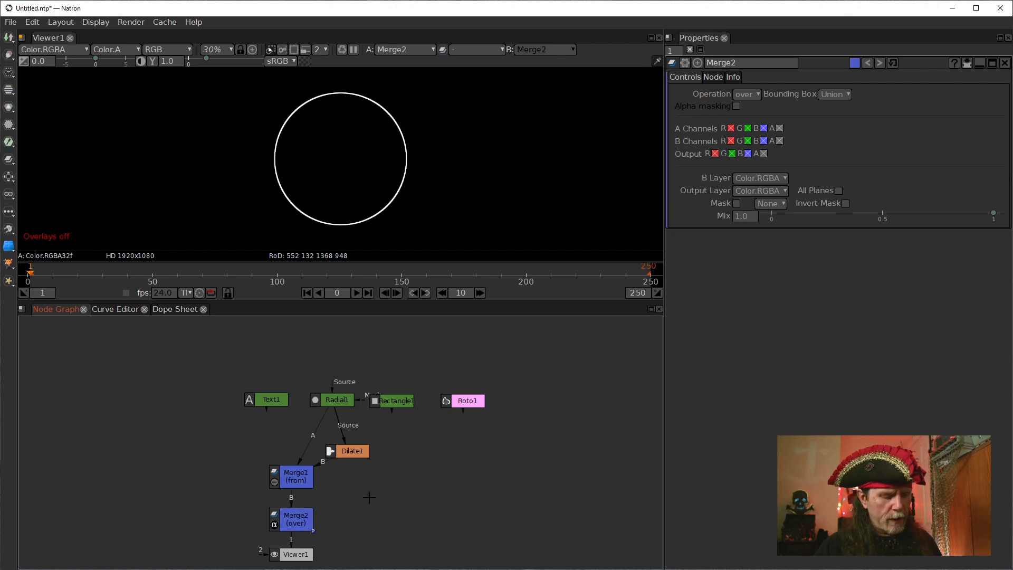
Add a Solid node and connect it to input A of Merge2.
key("Tab")
type("soli")
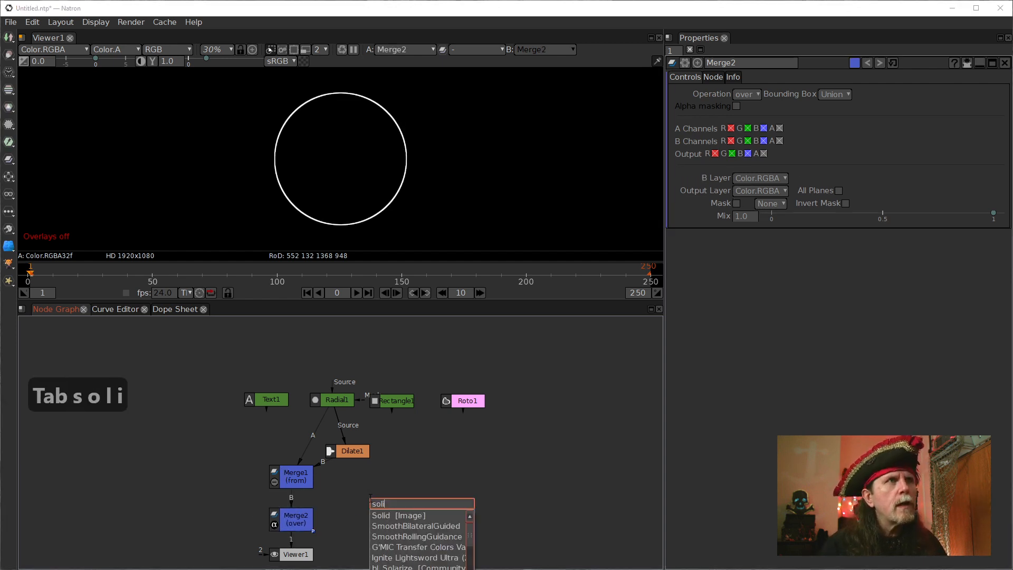
key("Down")
key("Return")
left_click(296, 520)
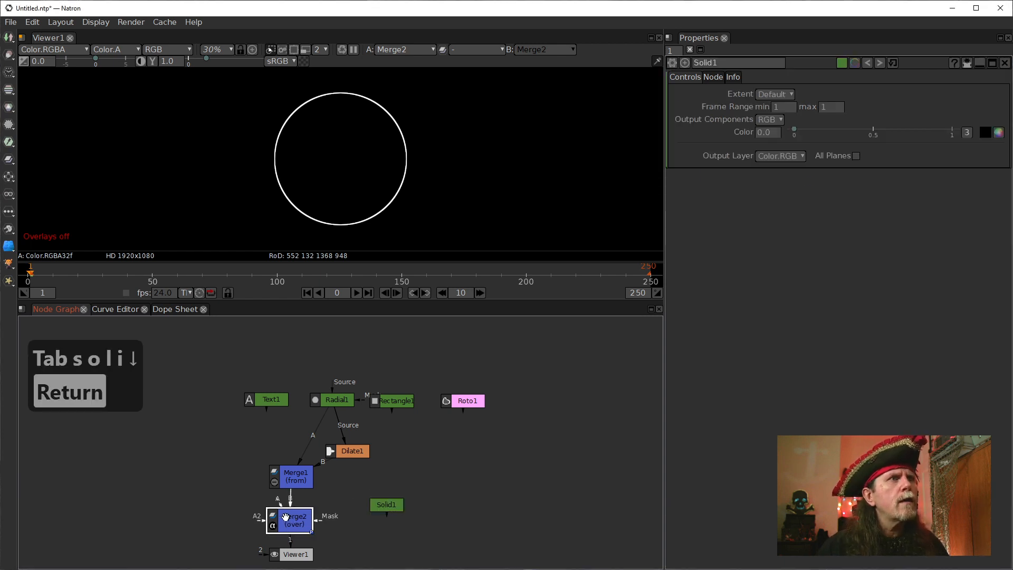
left_click_drag(281, 505, 383, 505)
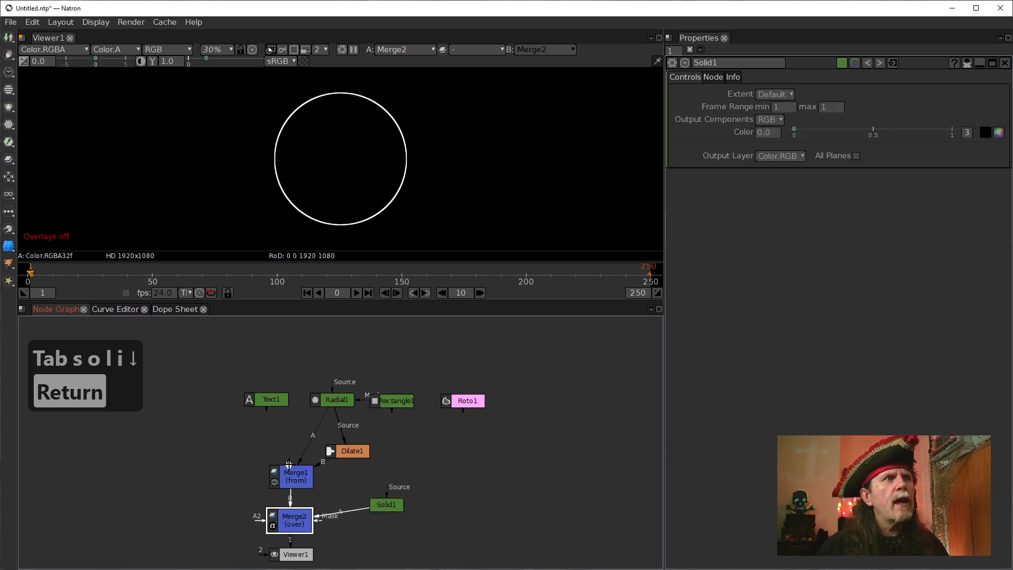
Set the Solid1 colour to the basic orange swatch (r 1.0, g 0.401, b 0.0).
left_click(384, 505)
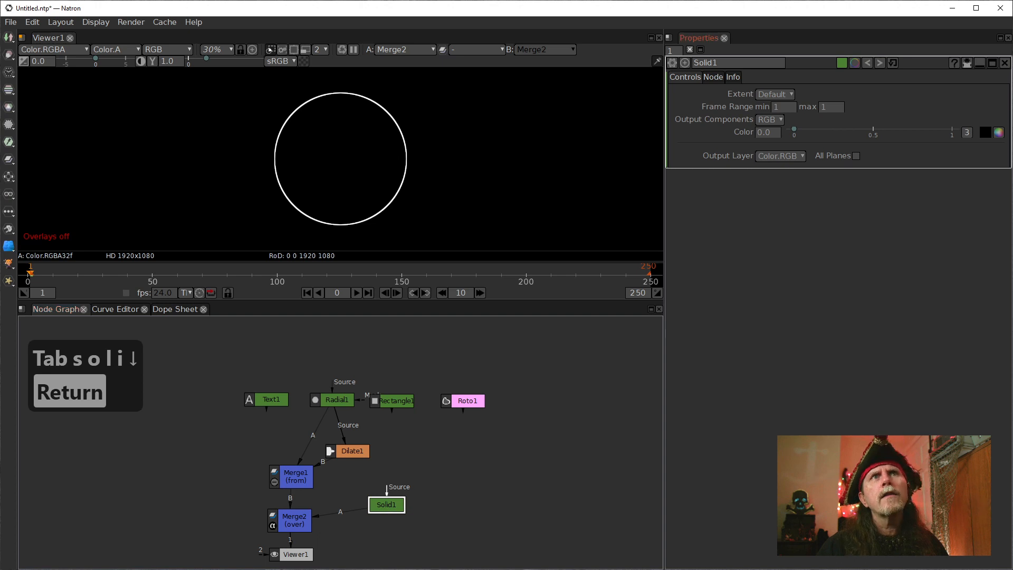
left_click(999, 133)
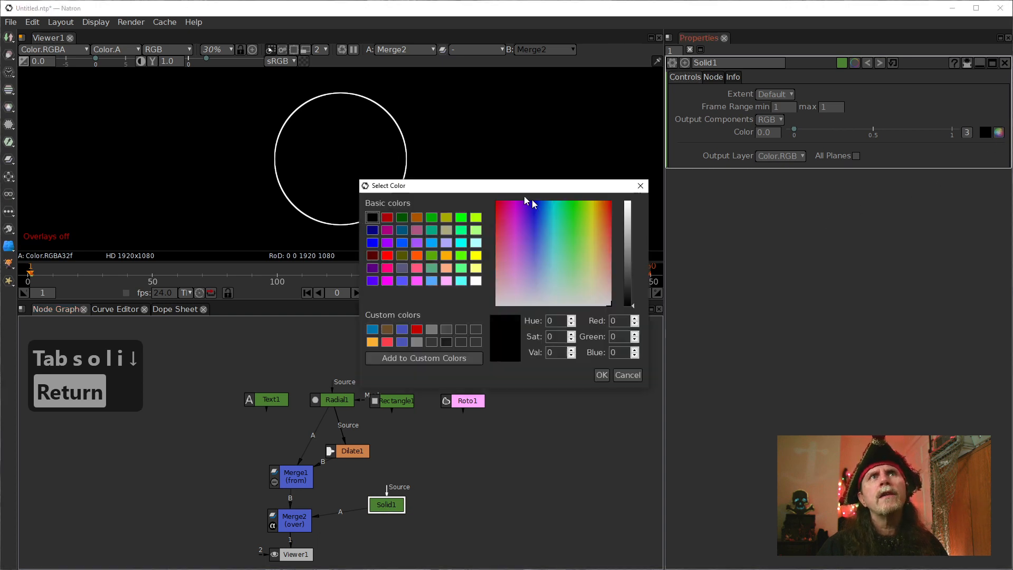
left_click(445, 255)
left_click(600, 375)
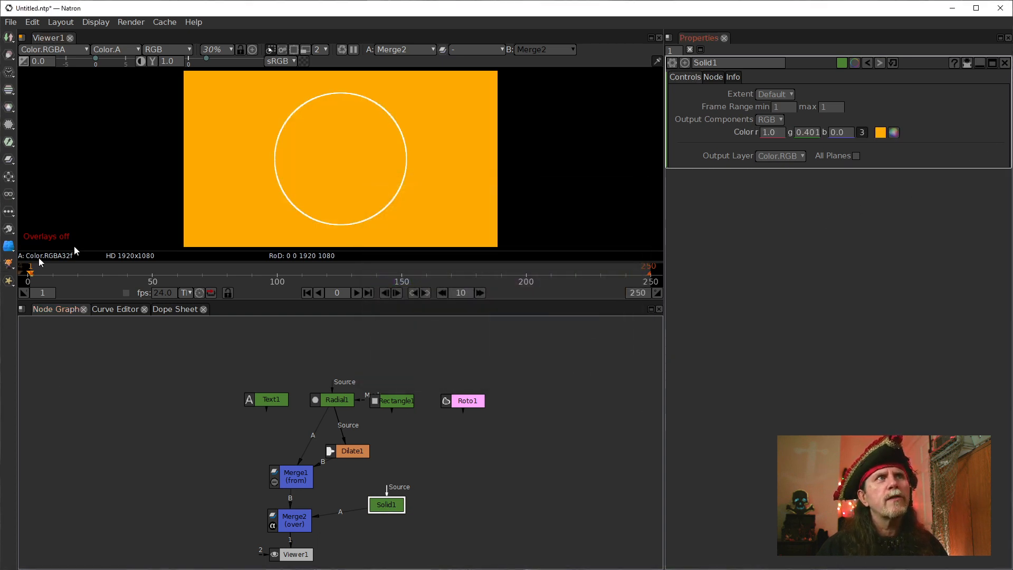
Check Solid1's extent options and set the Merge2 operation to multiply.
left_click(294, 519)
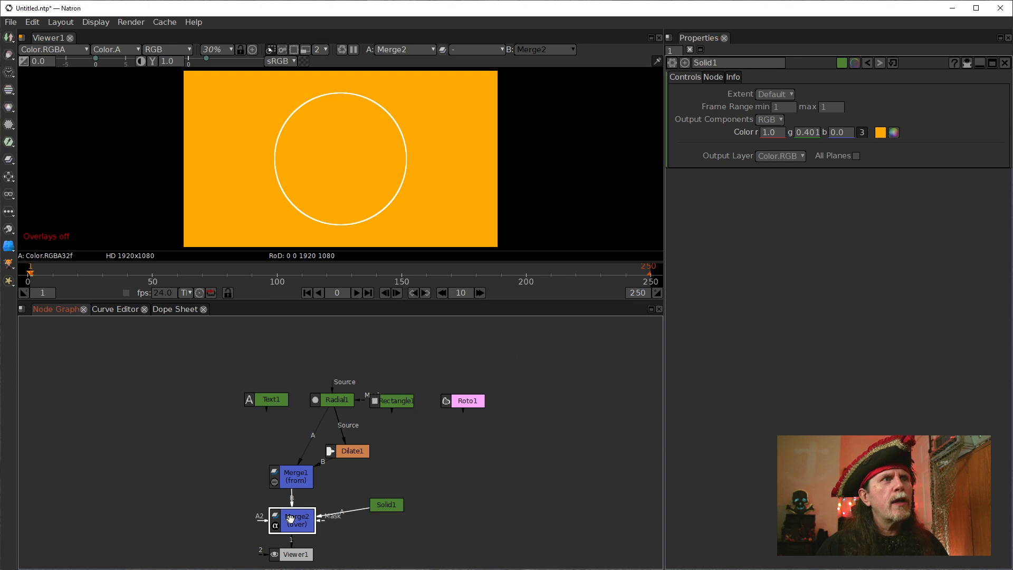
left_click(777, 94)
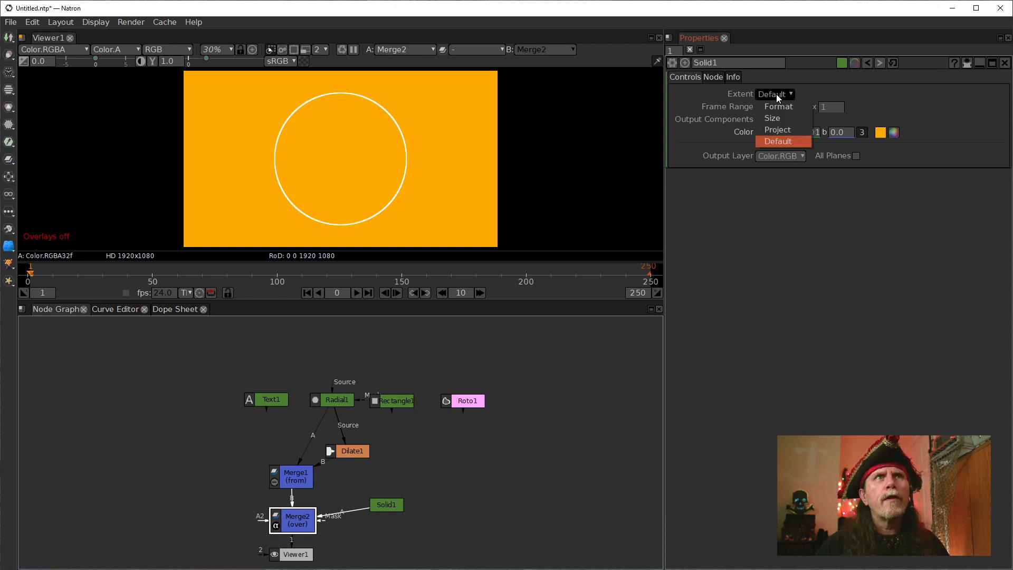
left_click(777, 94)
left_click(295, 527)
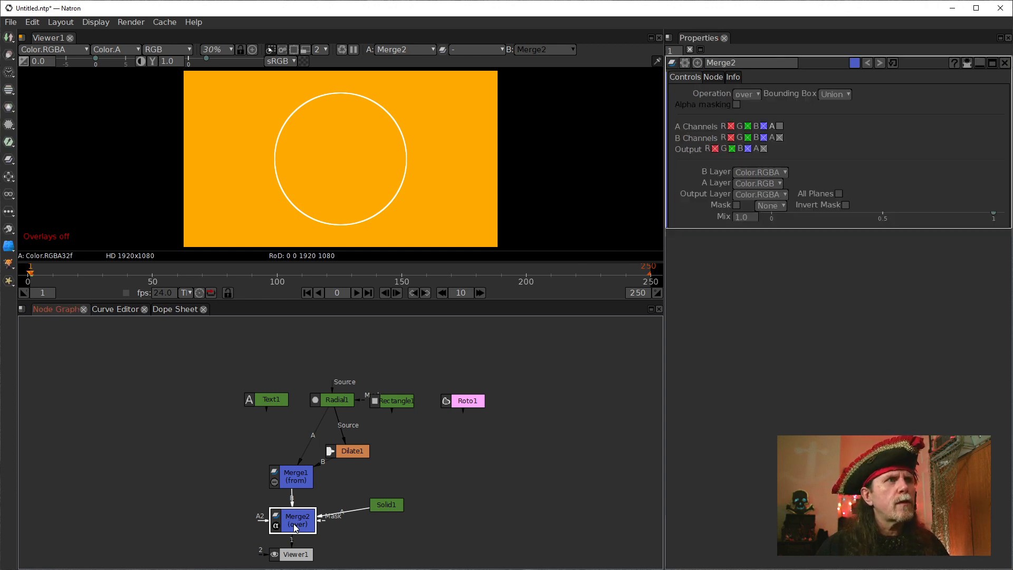
left_click(747, 95)
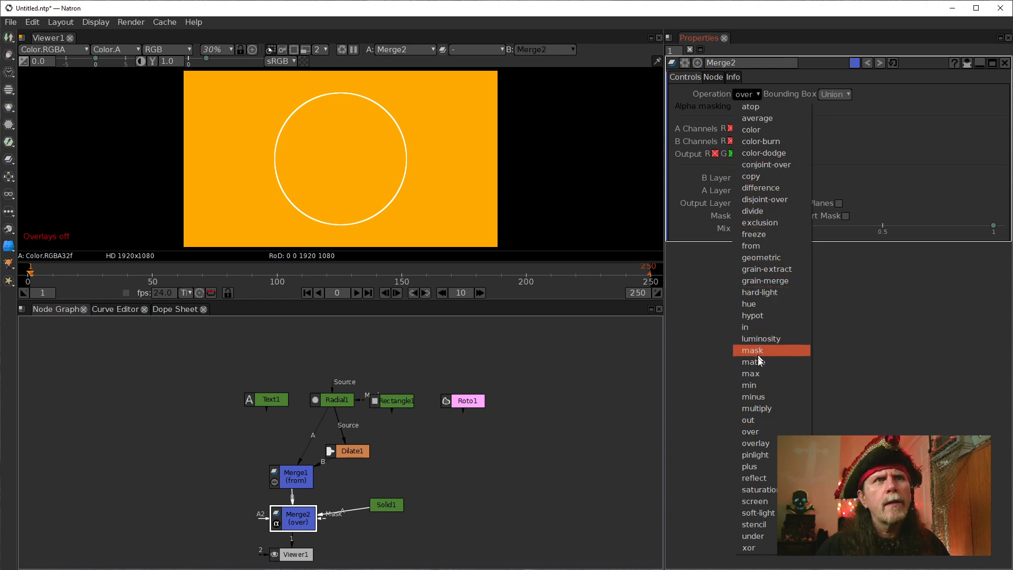
left_click(766, 409)
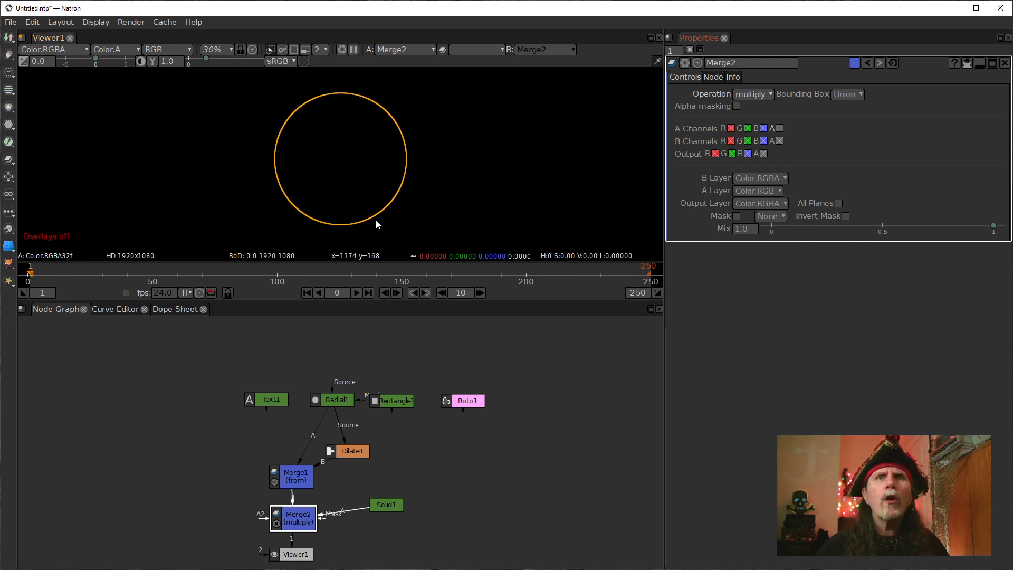
Tidy the node layout by moving Text1 aside and aligning Radial1 above Merge1, and insert a Dot below Radial1 feeding Merge1 and Dilate1.
left_click_drag(321, 397, 217, 403)
left_click_drag(325, 399, 296, 387)
left_click_drag(297, 478, 291, 456)
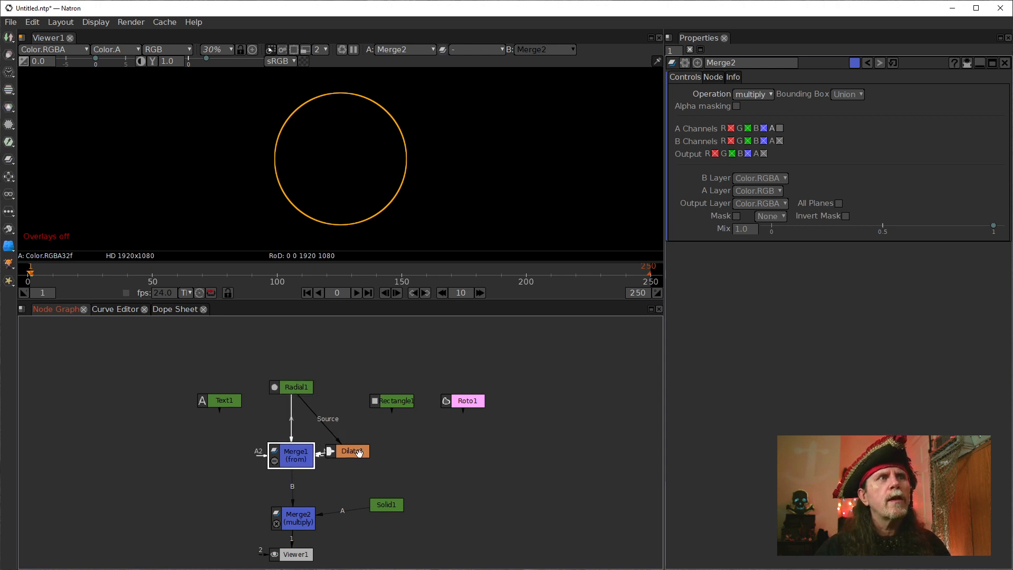
mouse_move(359, 453)
left_mouse_down()
mouse_move(359, 440)
mouse_move(359, 457)
left_mouse_up()
left_click(289, 381)
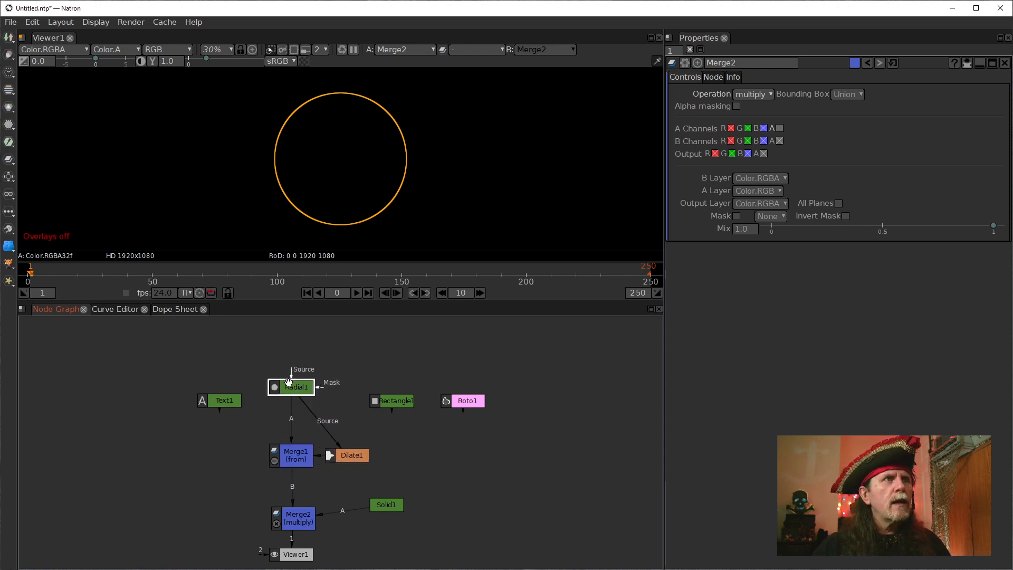
key("period")
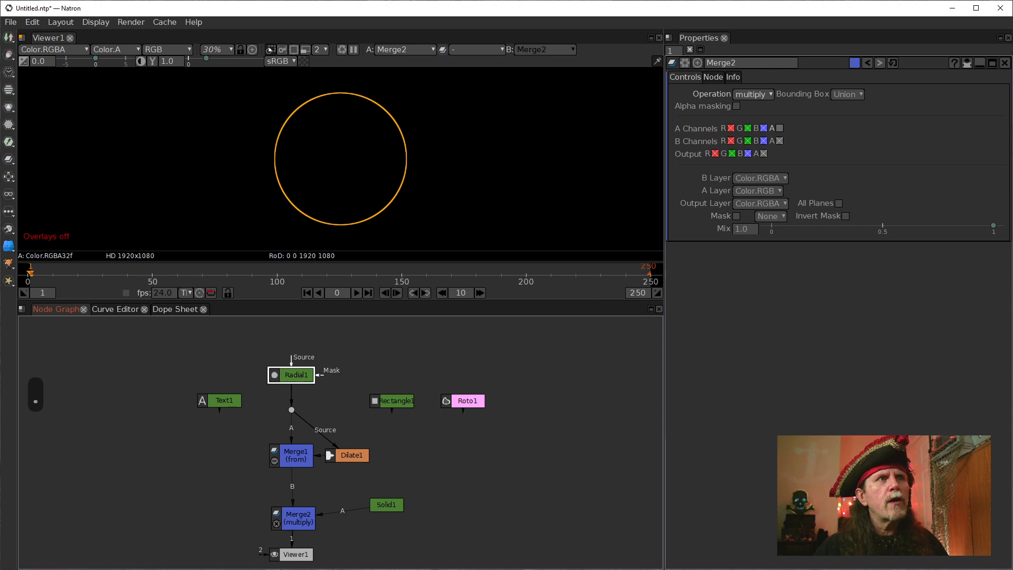
left_click_drag(298, 516, 300, 499)
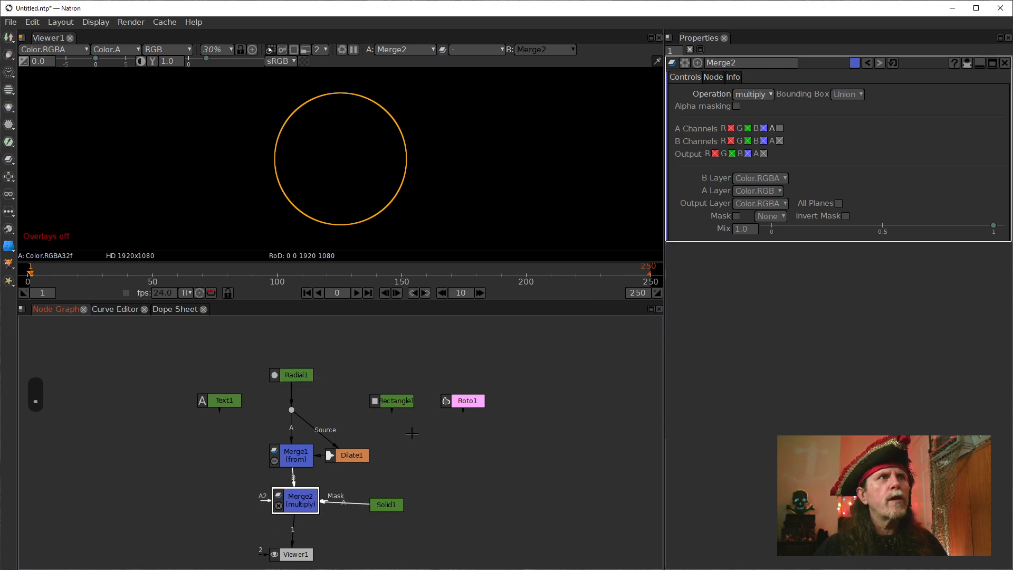
Show Rectangle1 in the viewer and open its properties.
left_click(391, 401)
key("1")
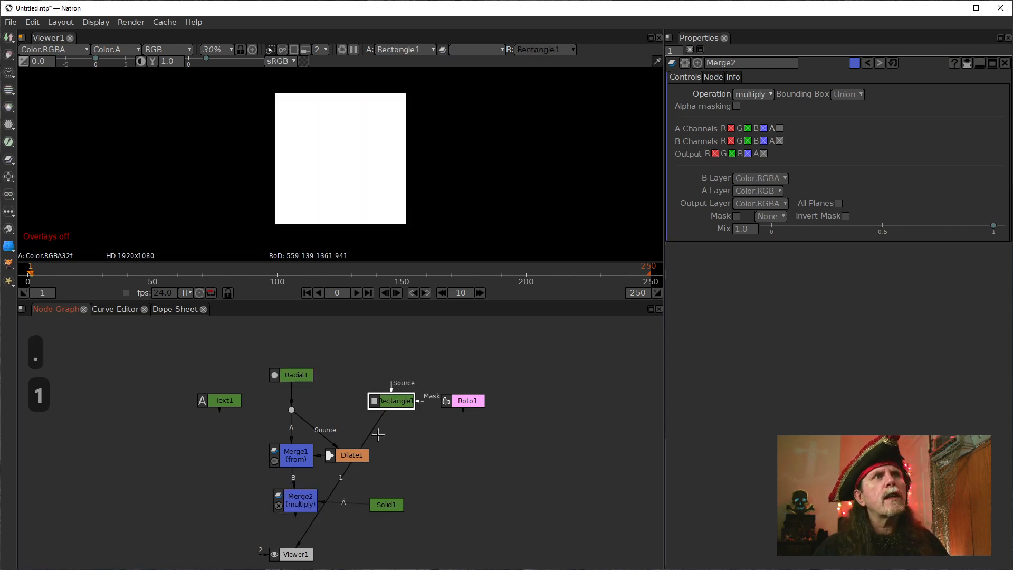
double_click(394, 403)
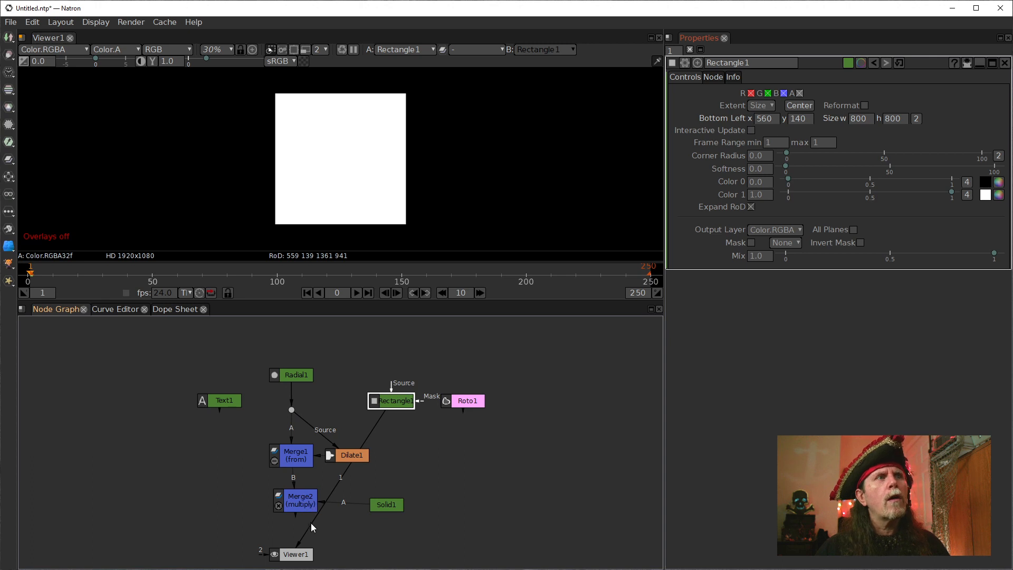
Reconnect the viewer to Merge2 and feed Rectangle1 into the Dot in place of Radial1, moving Rectangle1 up.
left_click_drag(311, 523, 303, 506)
left_click_drag(292, 393, 397, 401)
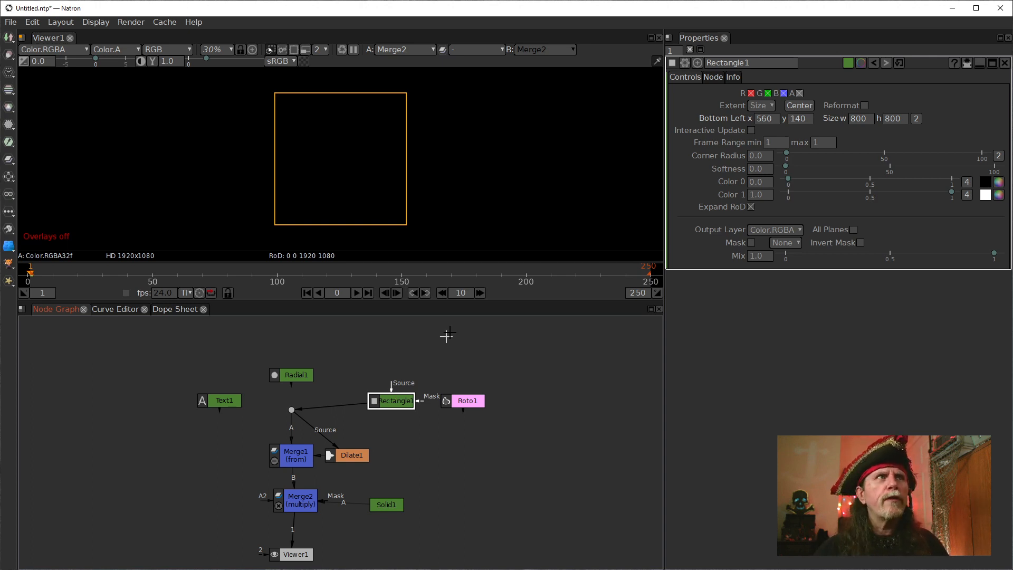
left_click_drag(389, 403, 363, 362)
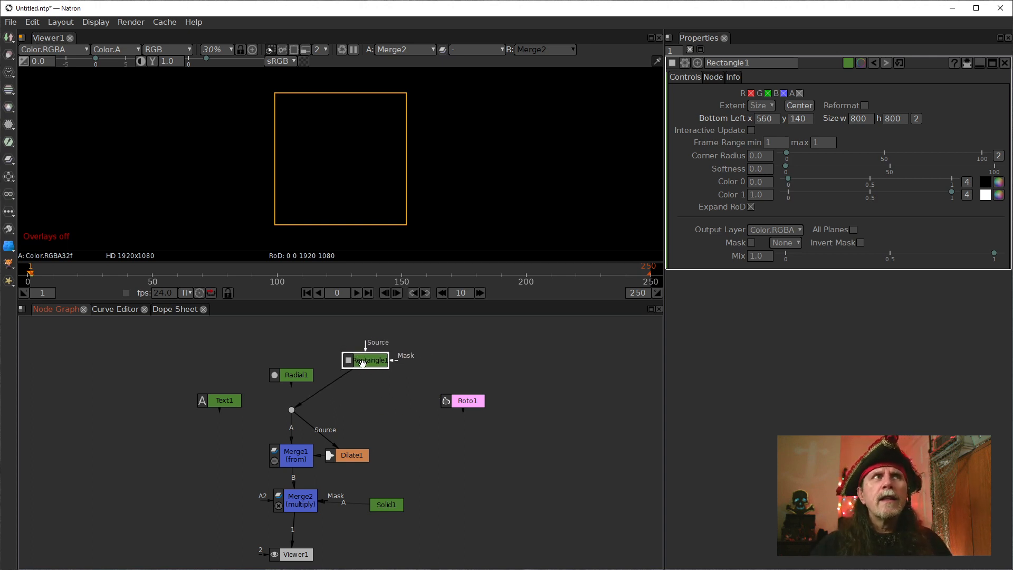
Show Roto1 in the viewer and connect it to the Dot in place of Rectangle1.
left_click(464, 402)
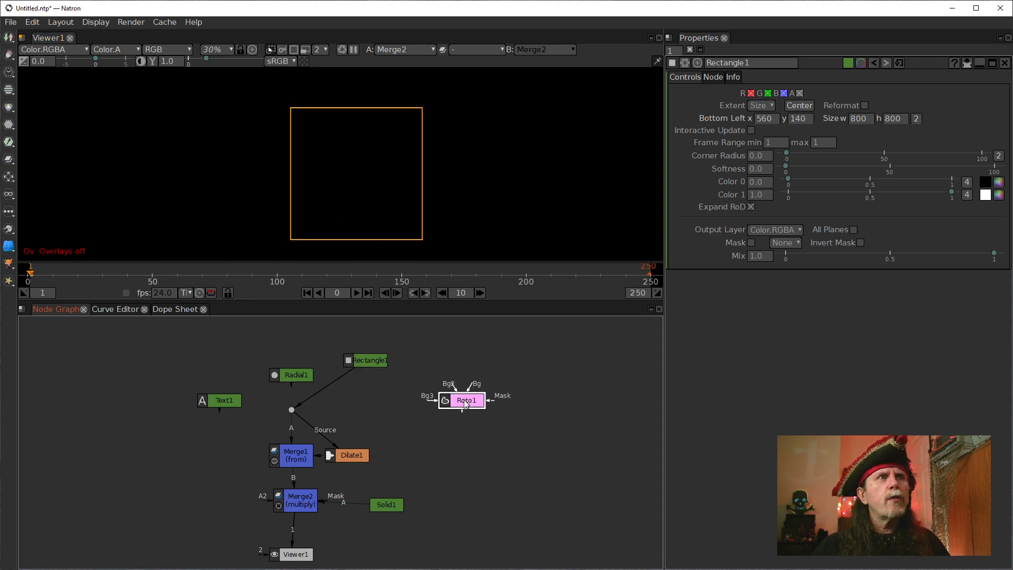
key("1")
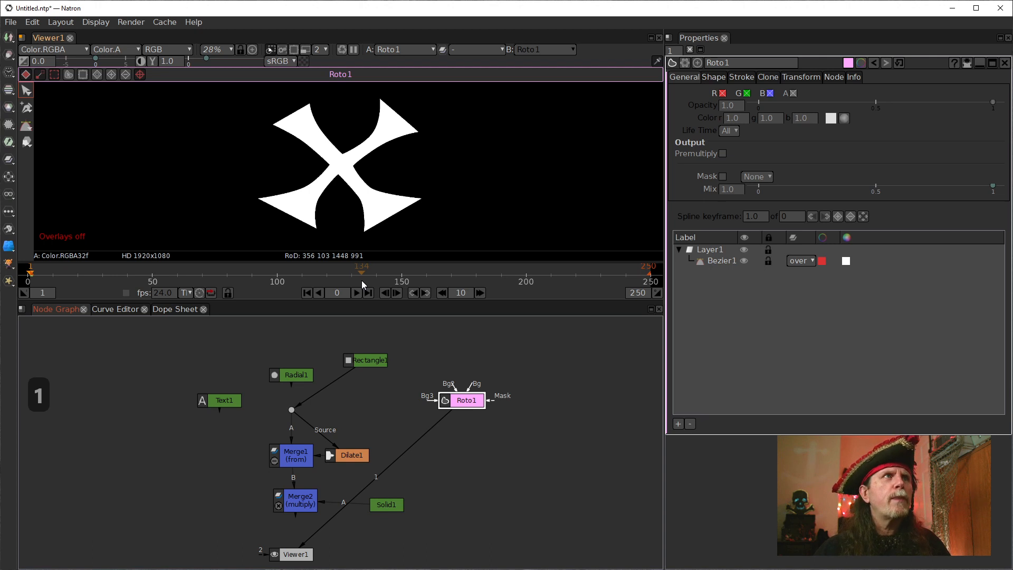
left_click_drag(328, 388, 462, 395)
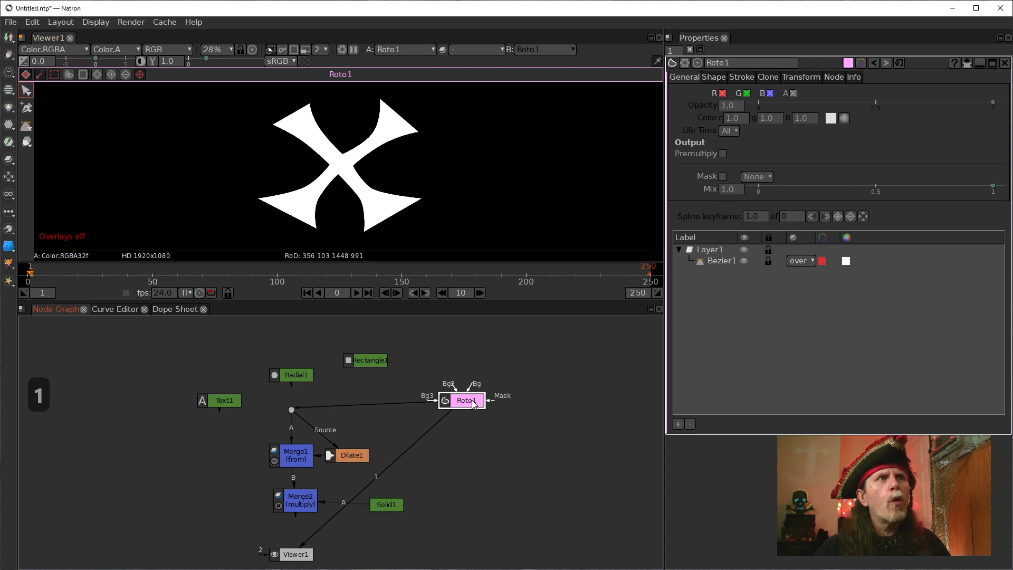
Look through Roto1's shape and stroke settings for Bezier1, and reconnect the viewer to Merge2.
left_click(721, 77)
left_click(741, 77)
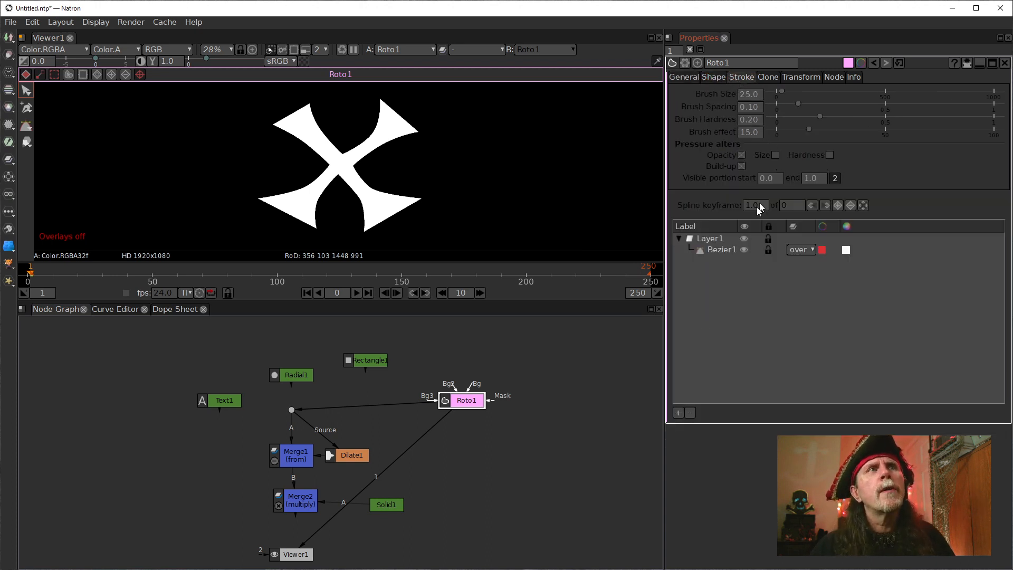
left_click(723, 252)
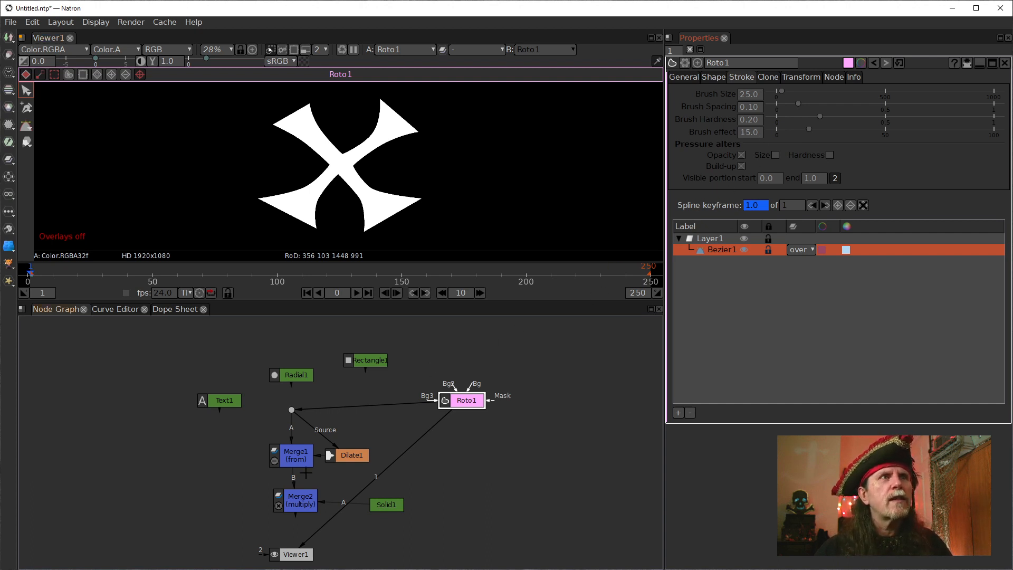
left_click_drag(316, 528, 297, 500)
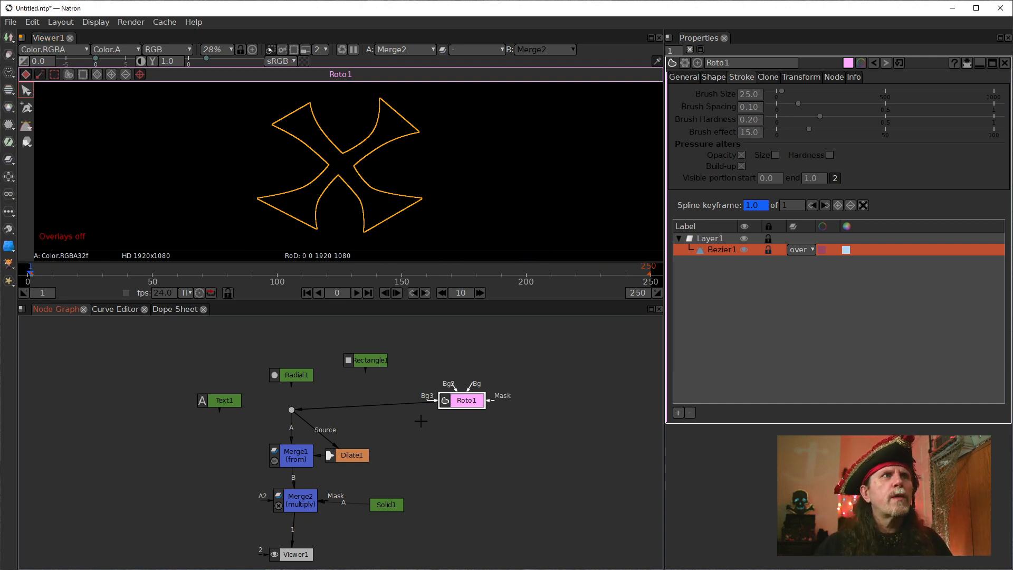
Thicken the Roto1 outline by raising the Dilate1 size to 47.
left_click(359, 456)
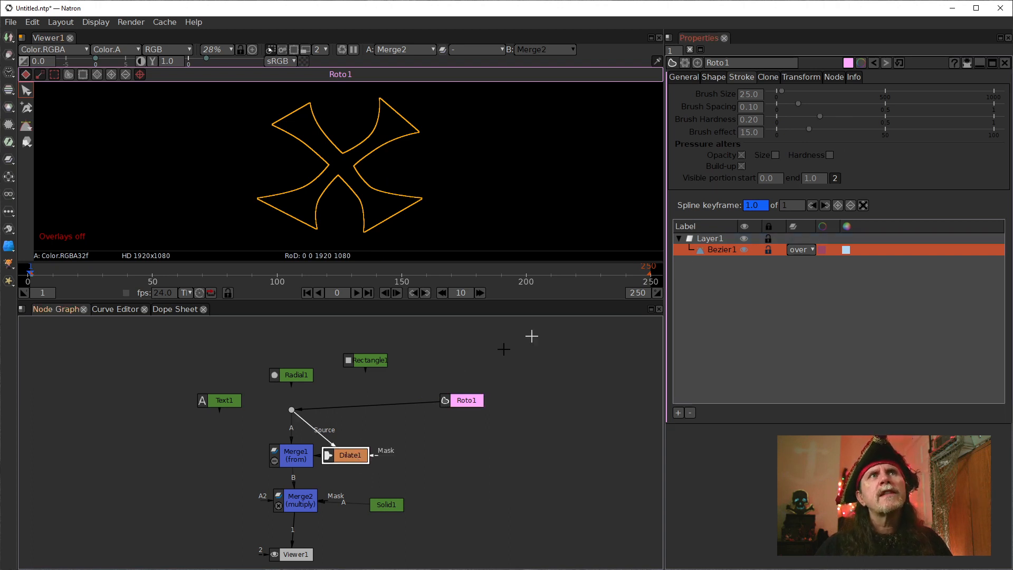
double_click(350, 455)
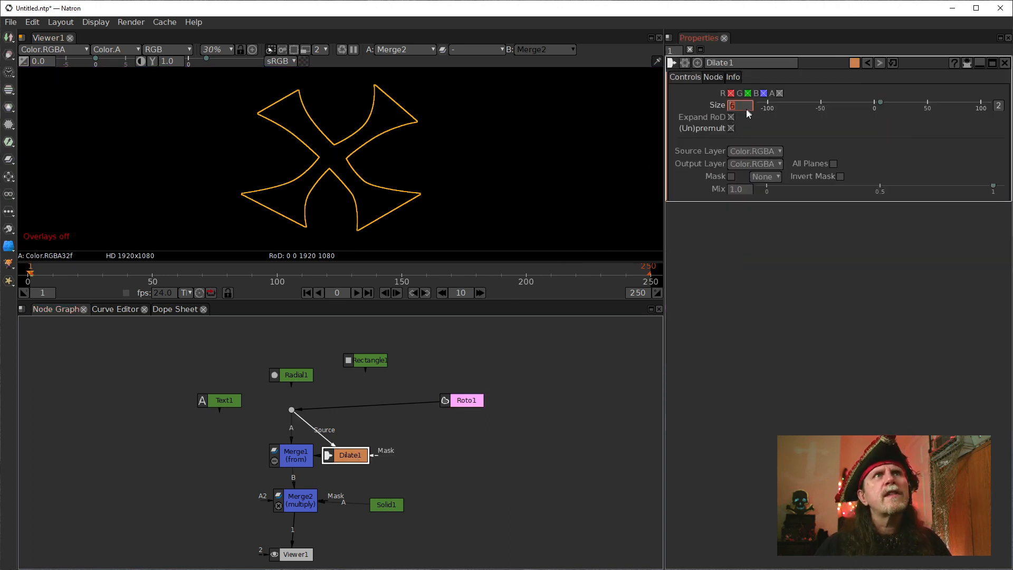
left_click_drag(746, 108, 732, 110)
type("9")
key("Return")
scroll(732, 110, "up", 18)
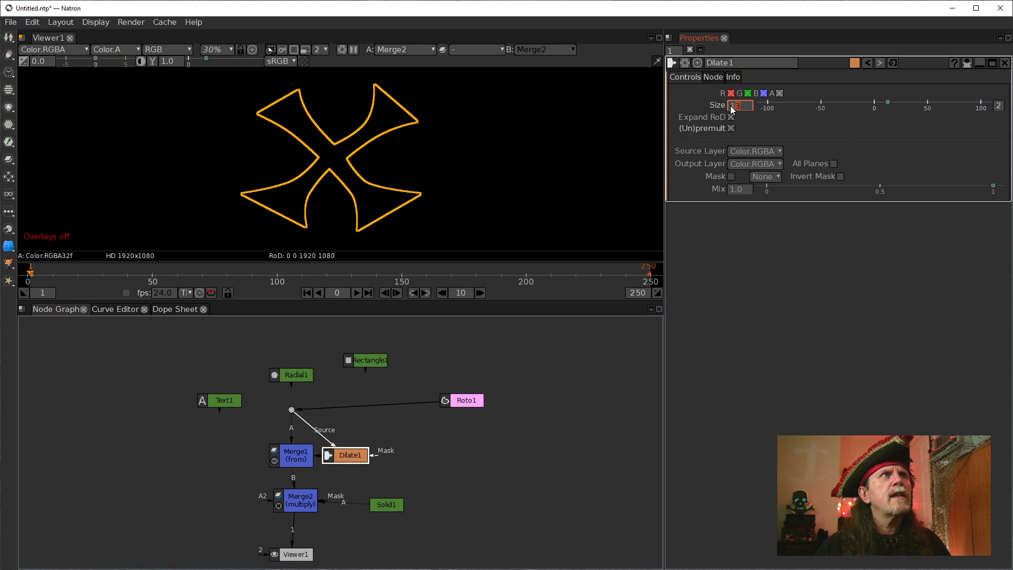
scroll(732, 110, "up", 15)
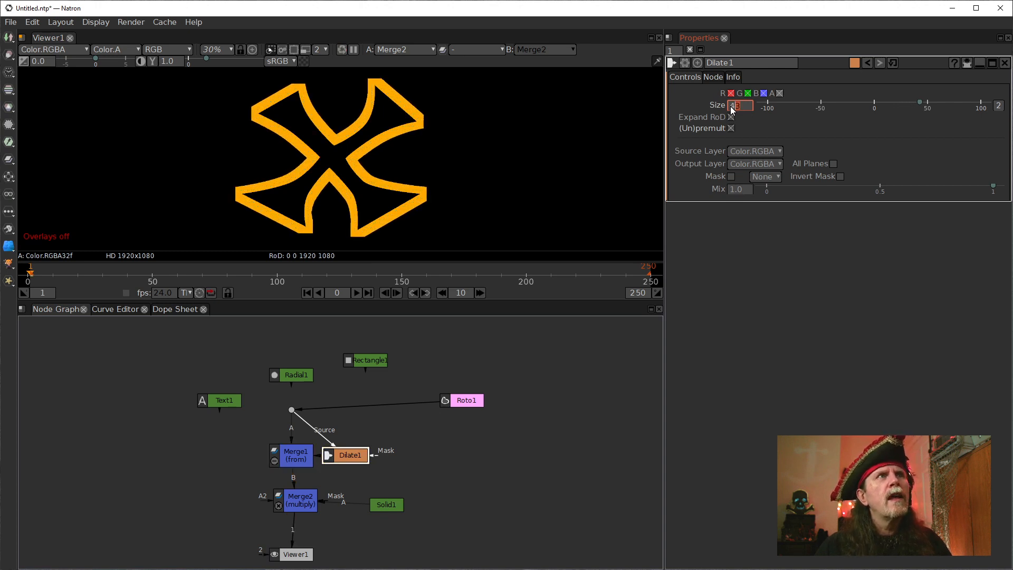
scroll(732, 109, "up", 4)
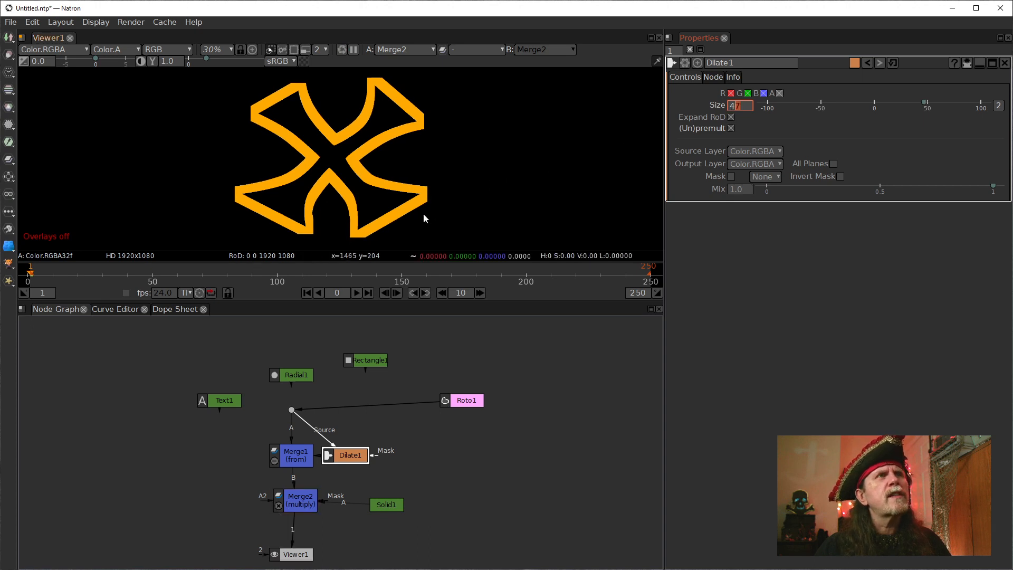
Examine the corners, tips and inner curves of the dilated Roto1 outline up close in the viewer.
mouse_move(422, 207)
left_mouse_down()
mouse_move(492, 162)
mouse_move(463, 187)
mouse_move(433, 192)
left_mouse_up()
scroll(386, 211, "up", 1)
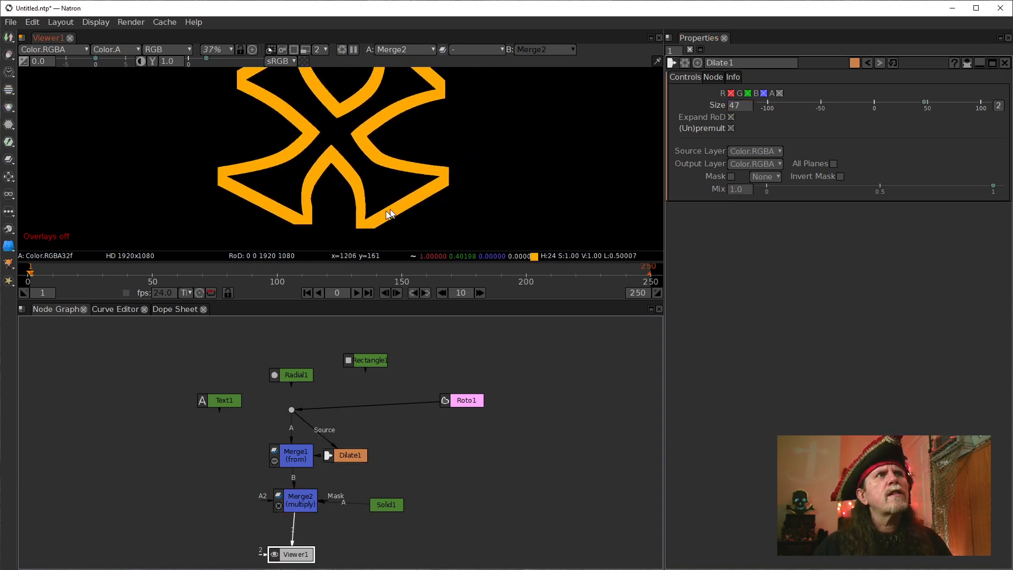
scroll(294, 236, "up", 3)
scroll(319, 215, "up", 1)
left_click_drag(319, 215, 269, 209)
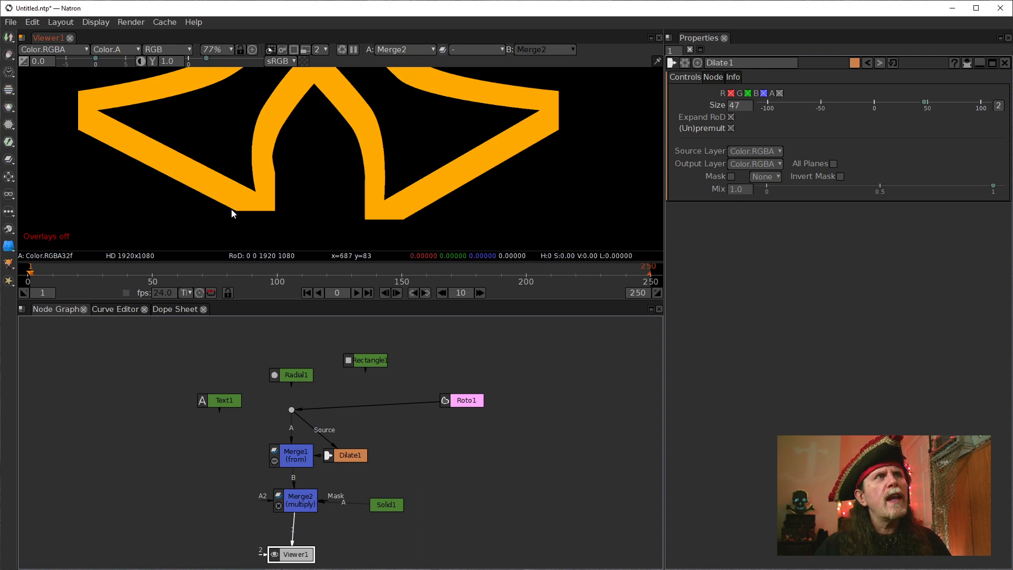
mouse_move(169, 143)
left_mouse_down()
mouse_move(177, 131)
mouse_move(161, 150)
left_mouse_up()
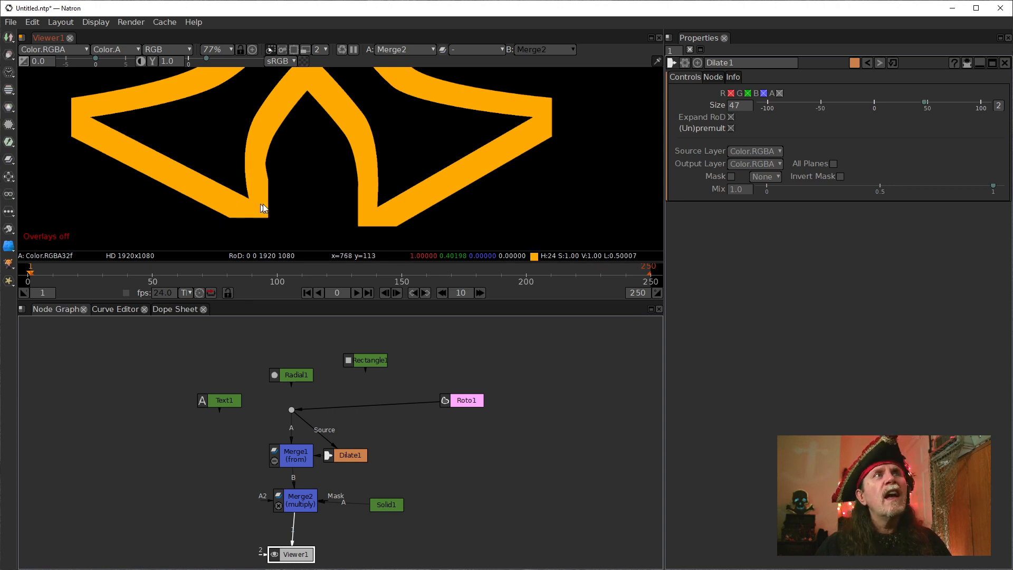
scroll(315, 187, "down", 3)
left_click_drag(332, 158, 294, 221)
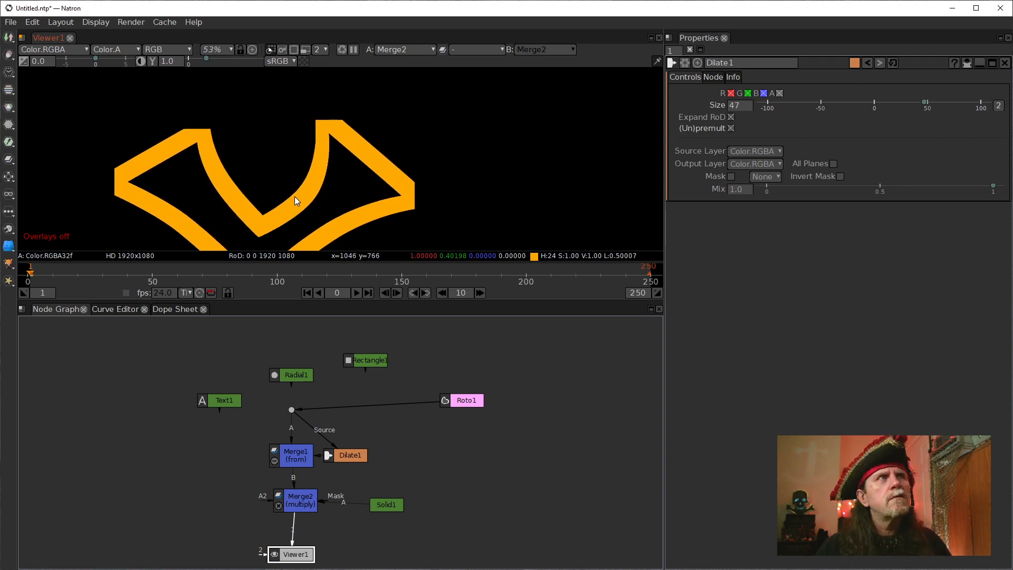
left_click_drag(249, 189, 327, 130)
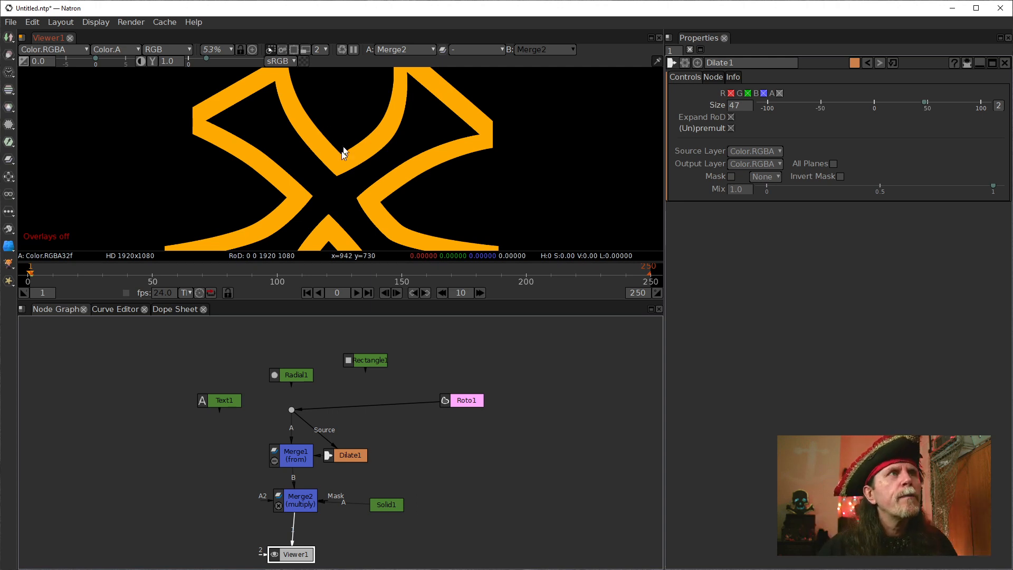
left_click_drag(325, 211, 371, 173)
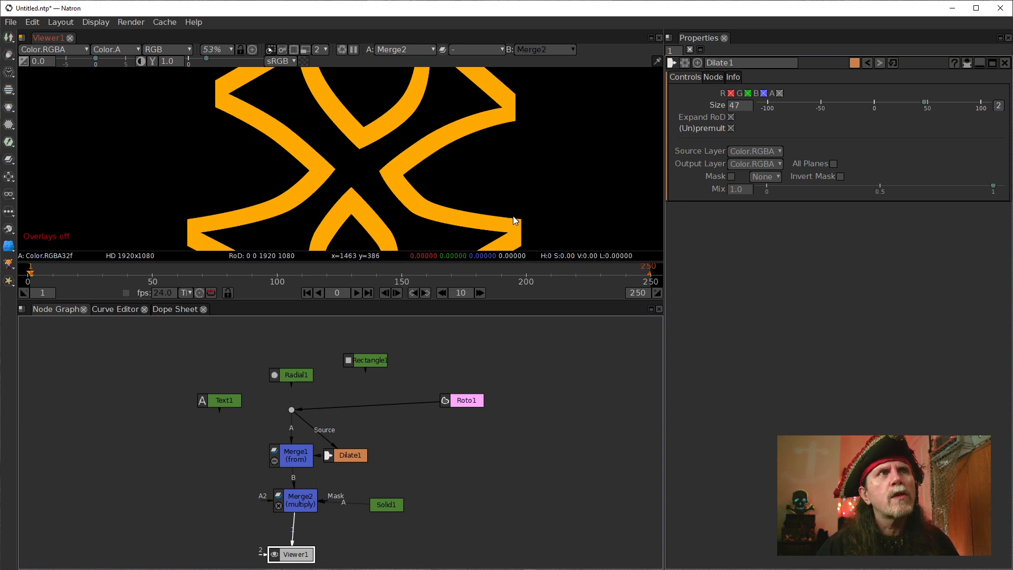
left_click_drag(517, 220, 480, 181)
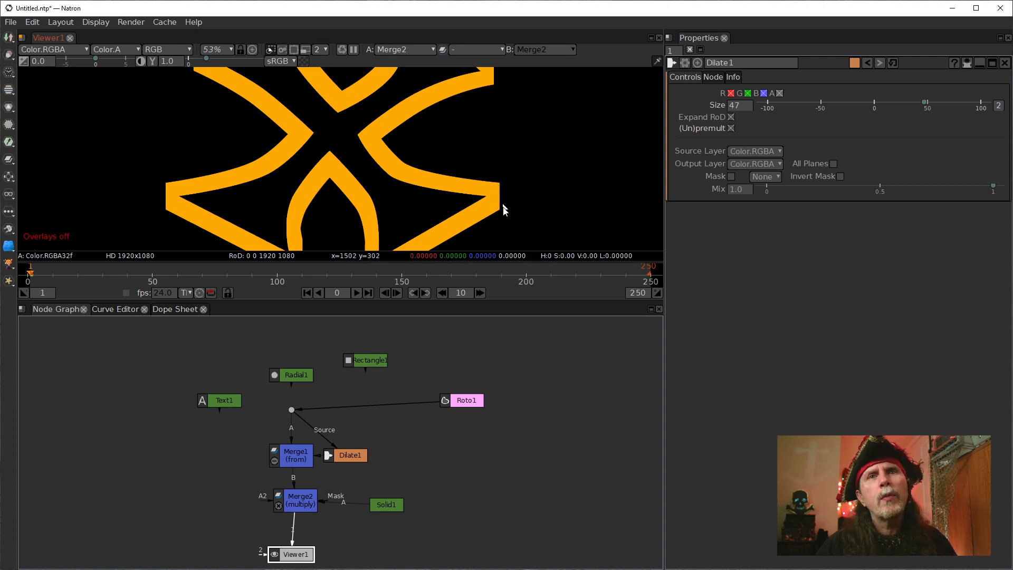
left_click_drag(478, 207, 515, 132)
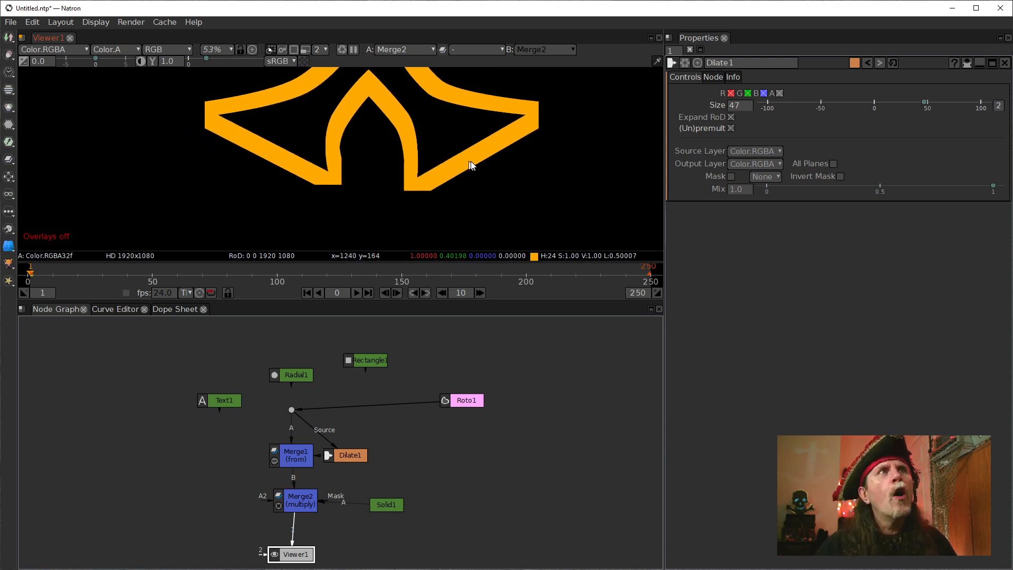
scroll(342, 177, "up", 2)
left_click_drag(335, 183, 361, 193)
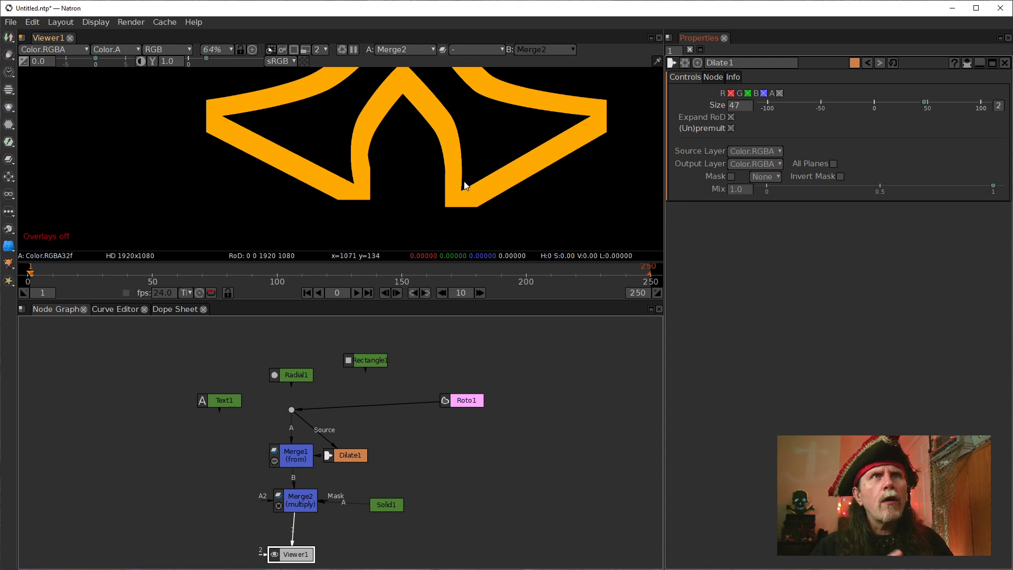
Move the Dilate1 node to the opposite side of Merge1 to free its place in the node graph.
left_click(349, 455)
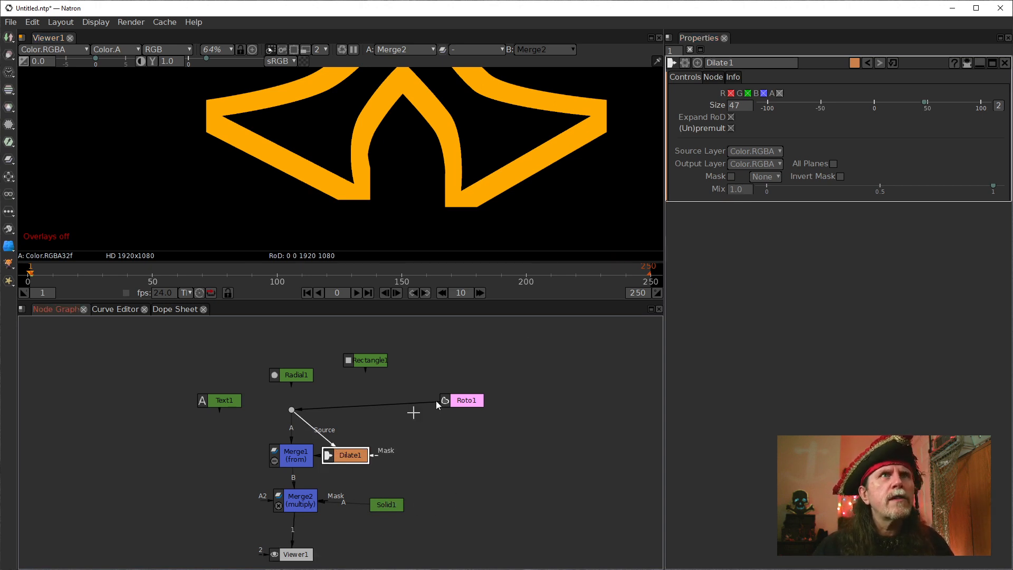
left_click(679, 264)
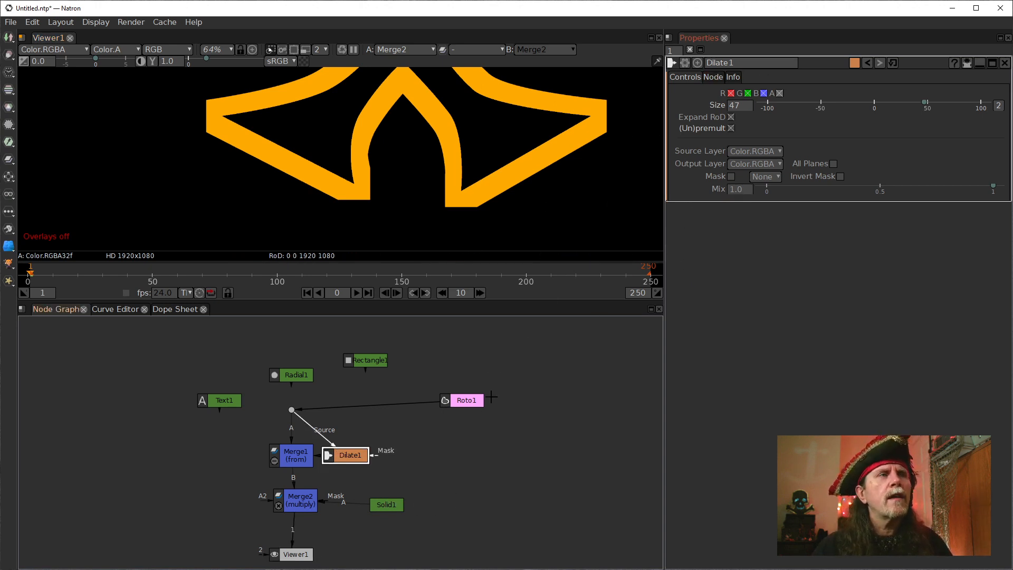
left_click_drag(324, 455, 134, 458)
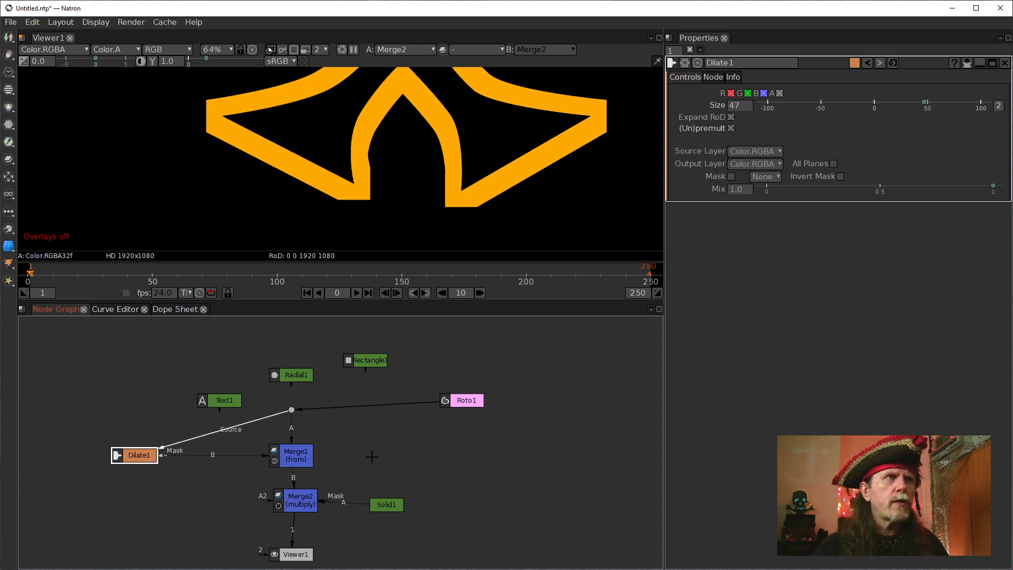
Add an ErodeSmooth node beside Merge1, sourced from the Dot and feeding Merge1's B input in place of Dilate1.
left_click(371, 457)
key("Tab")
type("erode")
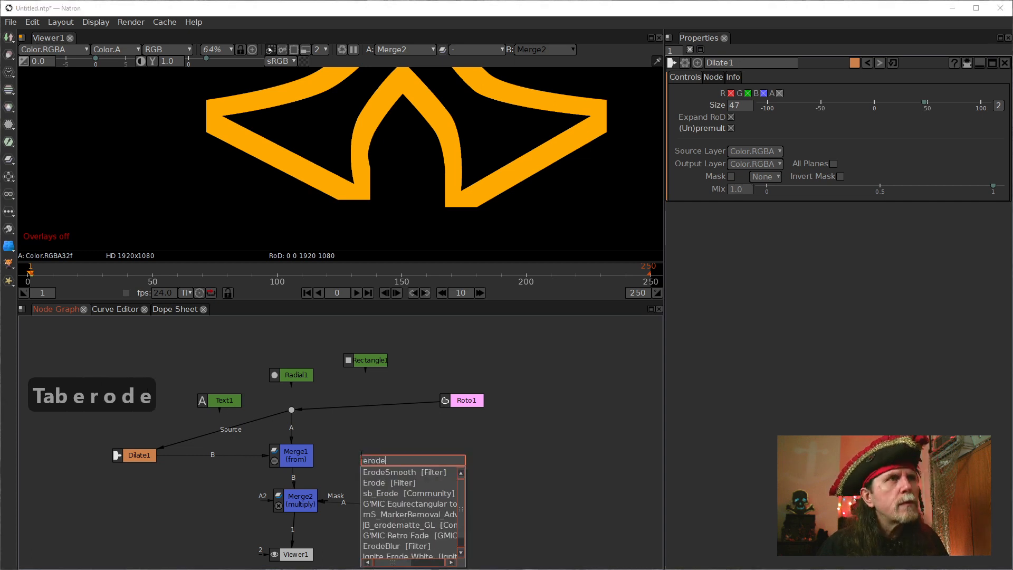
key("Down")
key("Return")
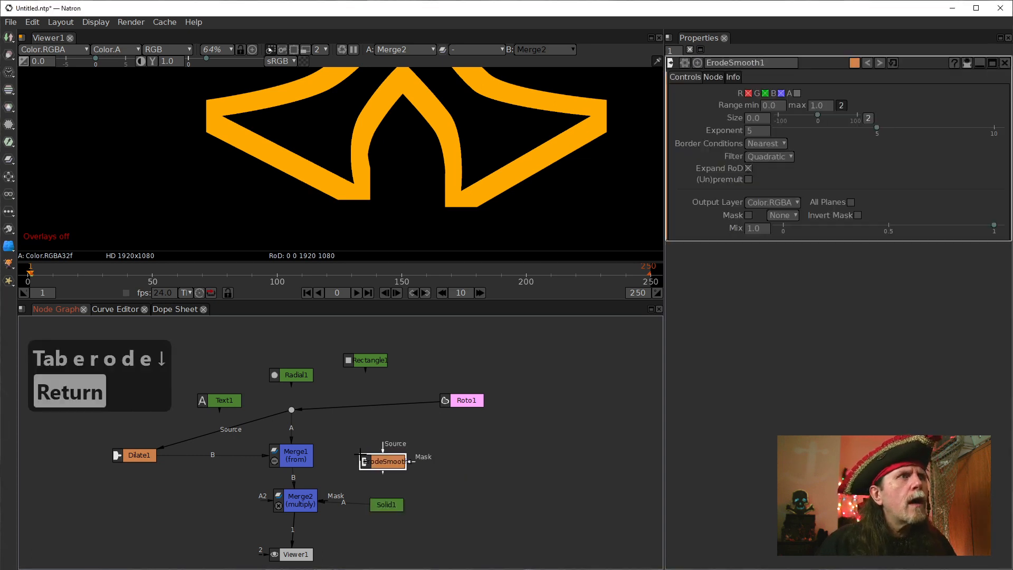
left_click_drag(378, 443, 291, 410)
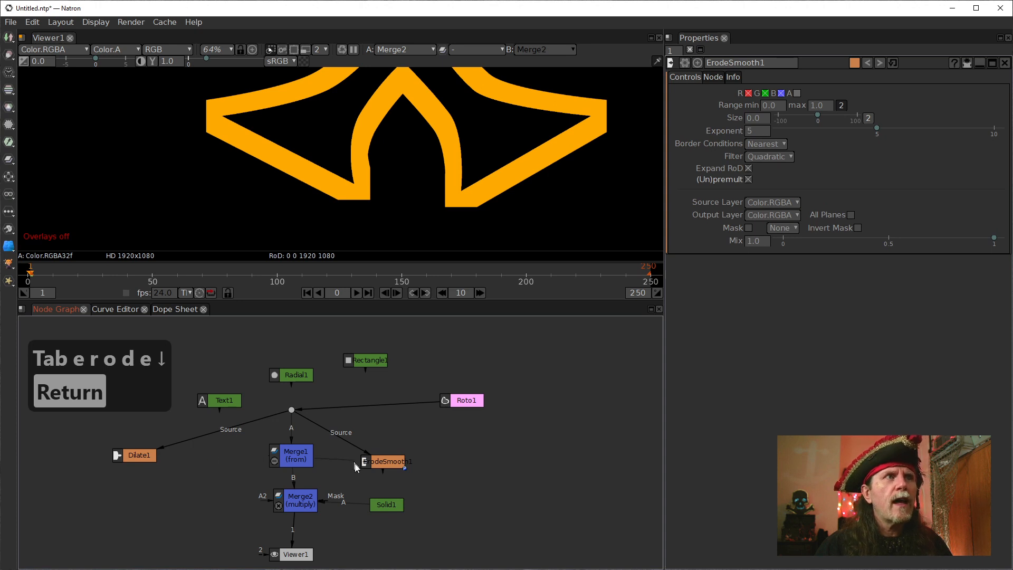
left_click_drag(382, 462, 375, 455)
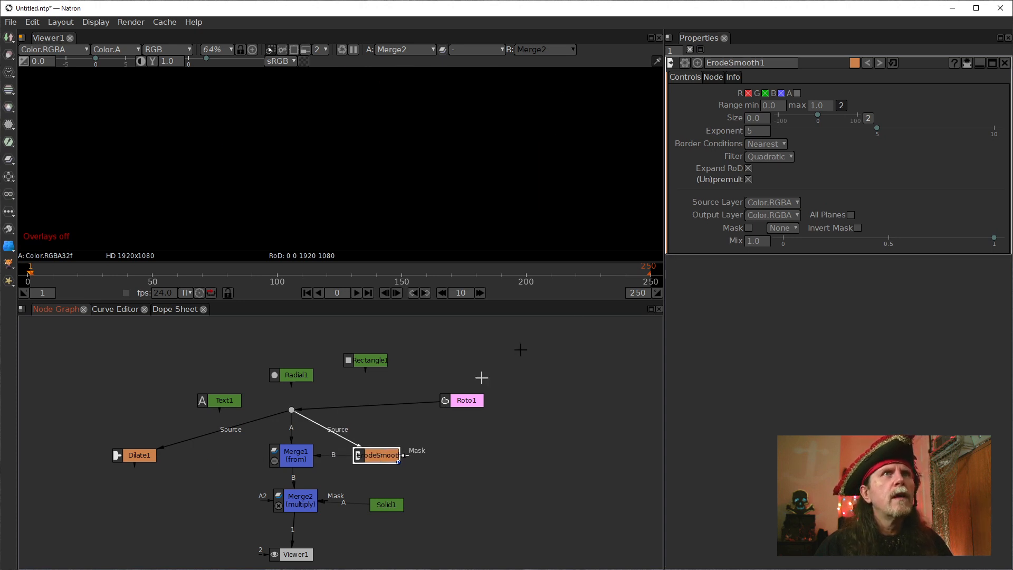
Set the ErodeSmooth1 size to -15 and enable processing of its alpha channel.
left_click(746, 120)
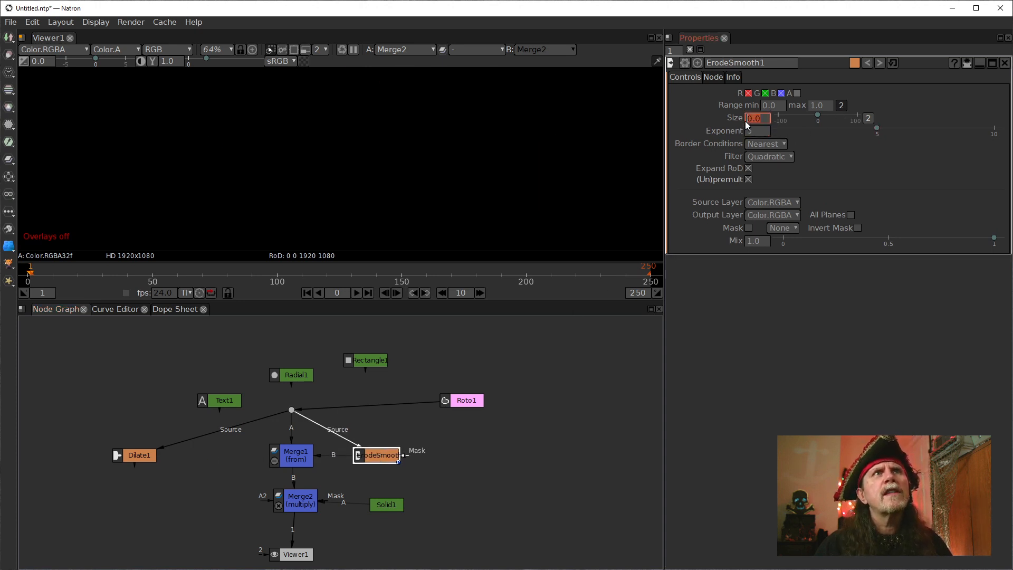
type("-14")
key("Return")
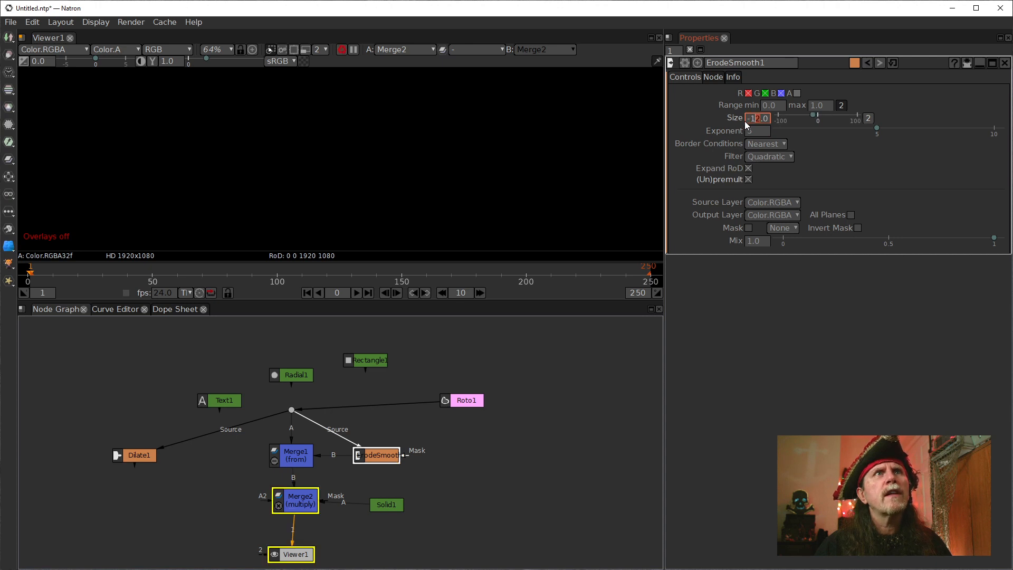
scroll(745, 121, "down", 1)
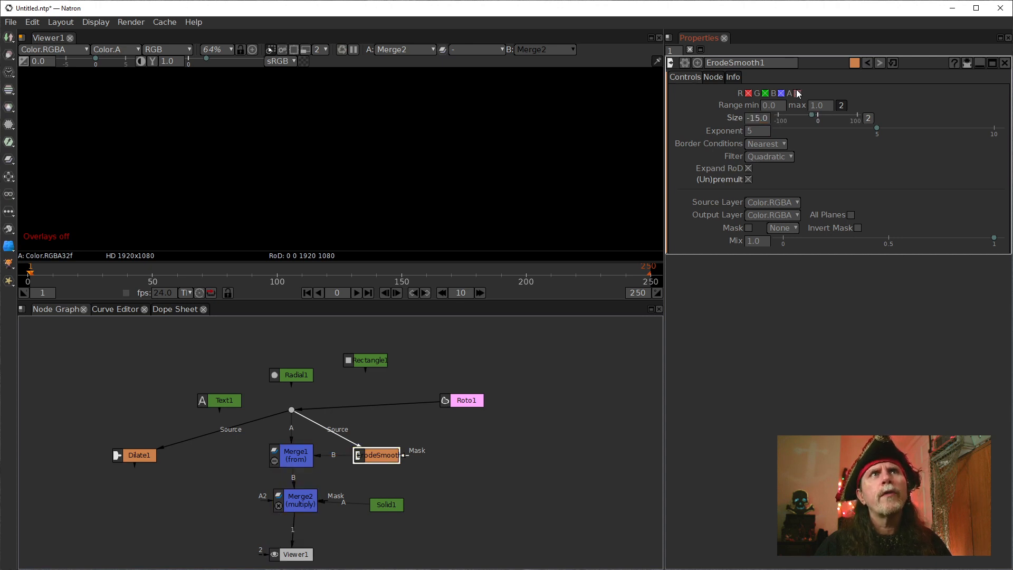
left_click(797, 91)
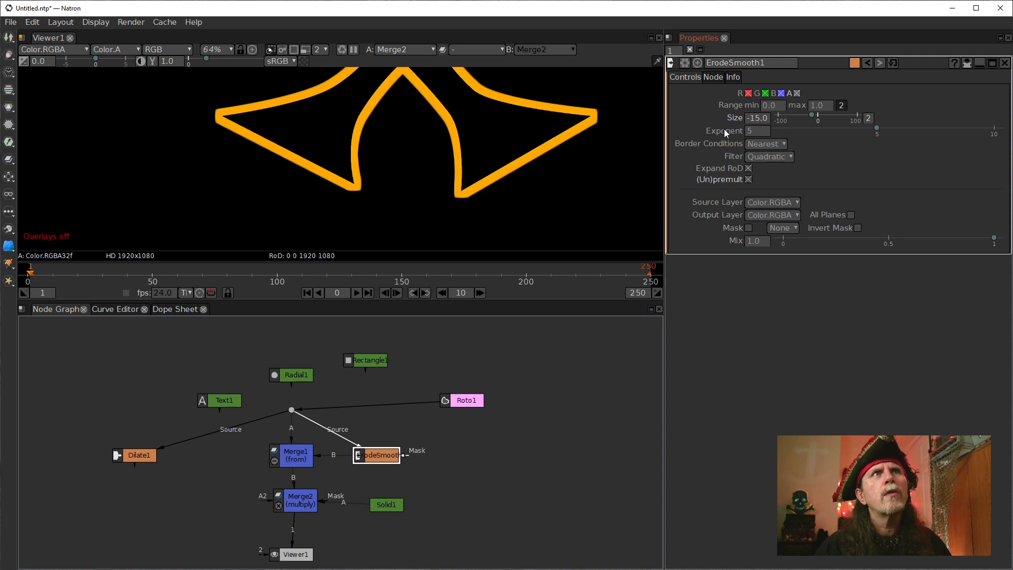
Thicken the smooth outline by setting the ErodeSmooth1 size to -36, and inspect its edges in the viewer.
scroll(757, 120, "down", 15)
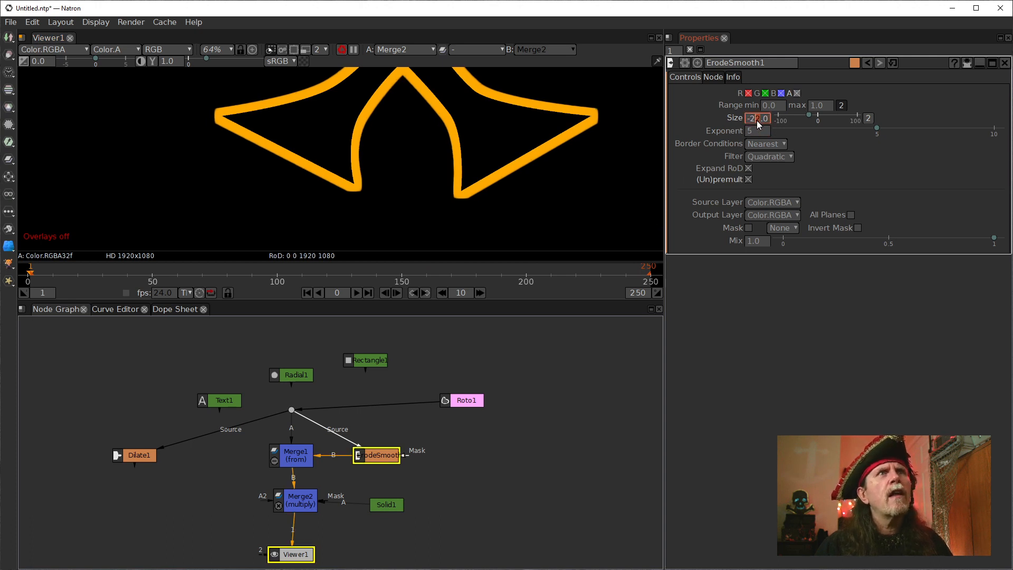
scroll(756, 120, "down", 3)
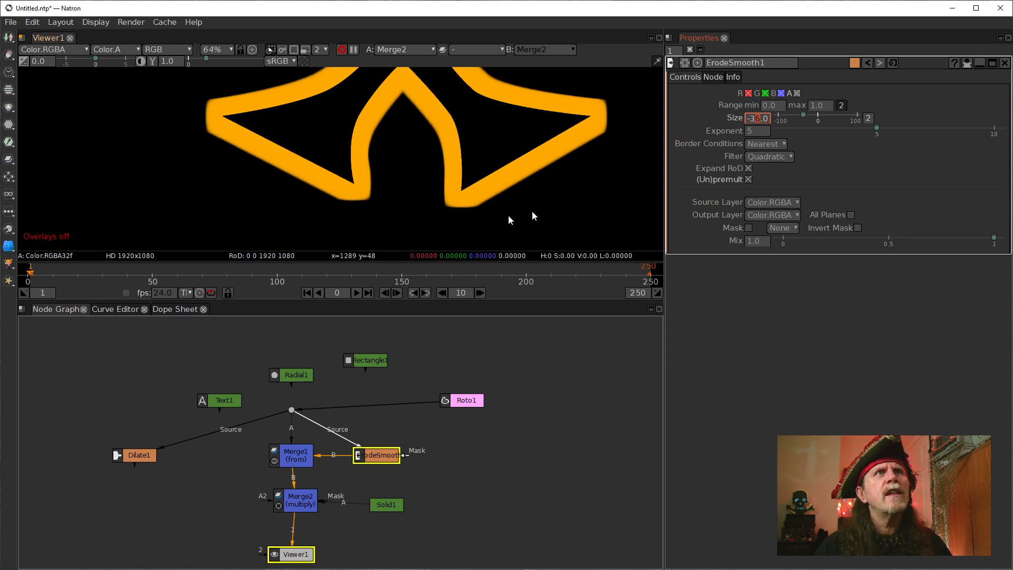
left_click_drag(468, 202, 388, 229)
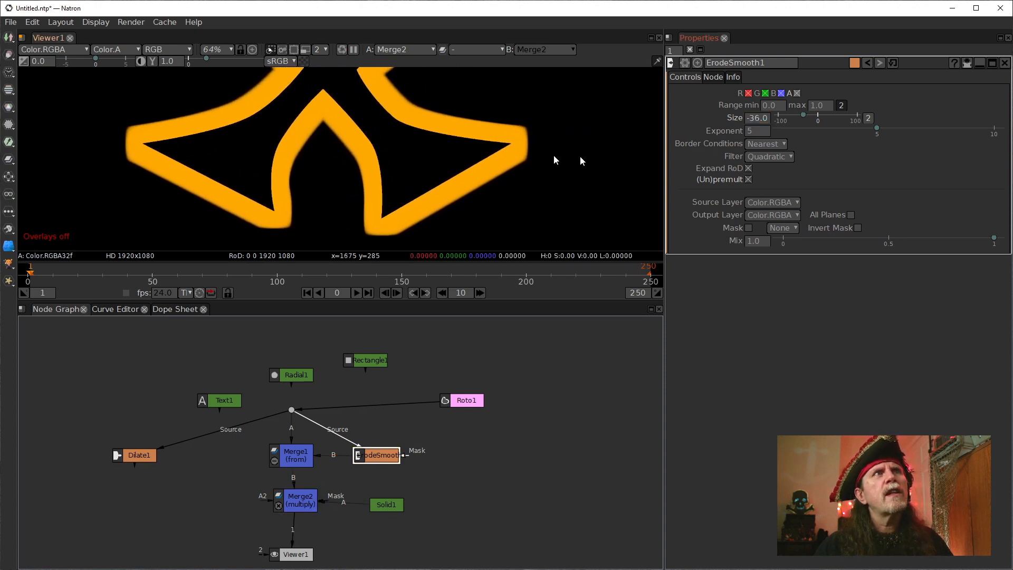
left_click_drag(437, 170, 426, 172)
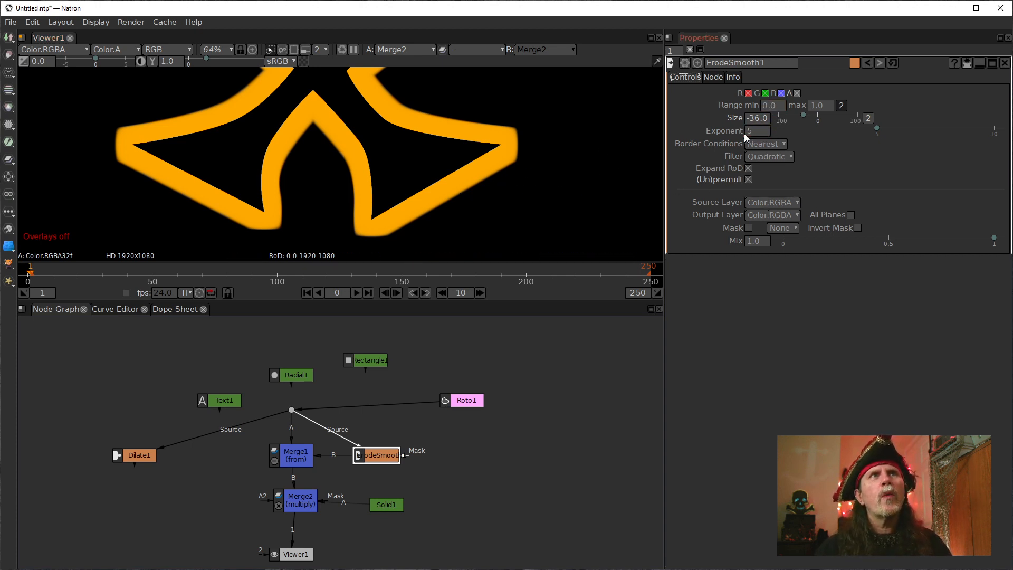
Switch the ErodeSmooth1 filter to Gaussian and reduce the exponent to 1.
left_click(756, 157)
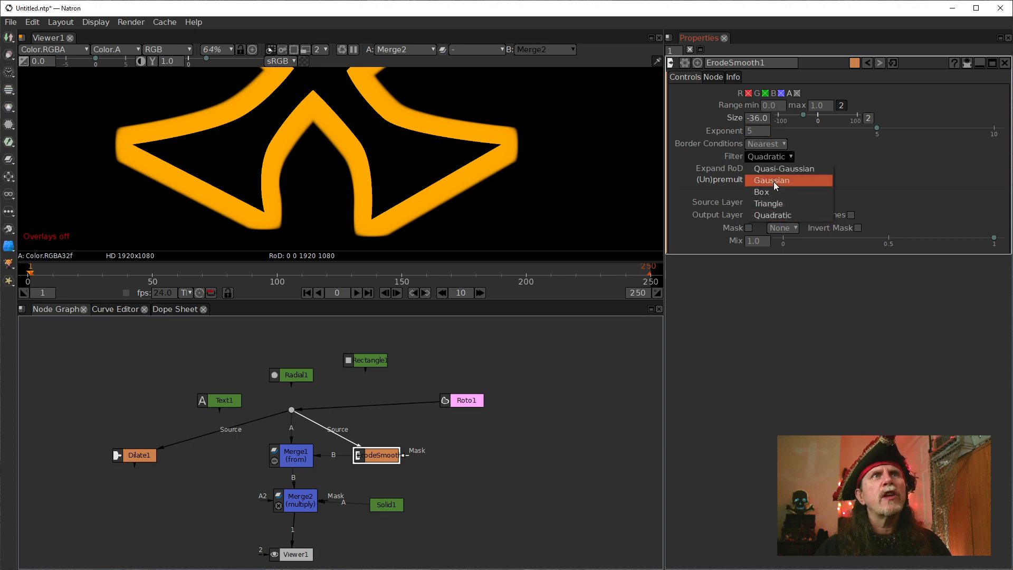
left_click(771, 182)
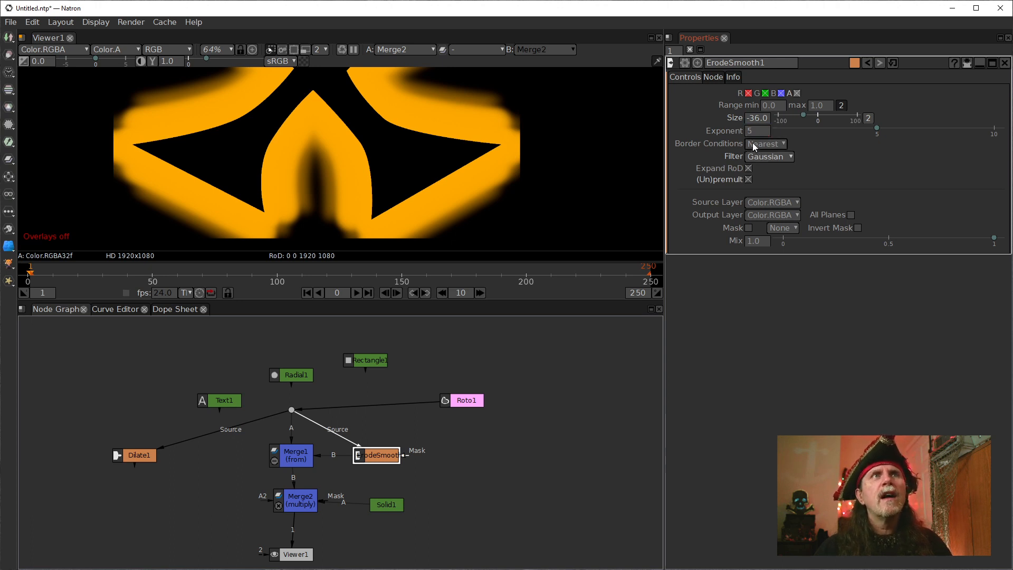
scroll(748, 133, "down", 4)
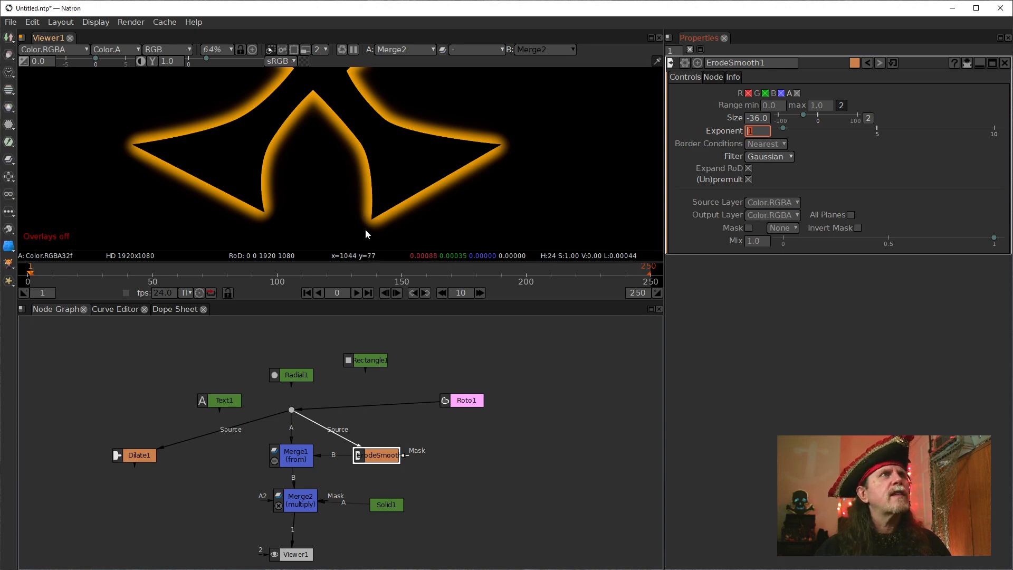
Try the Quasi-Gaussian and Box filters on ErodeSmooth1, and return the filter to Quadratic.
left_click(777, 156)
left_click(773, 173)
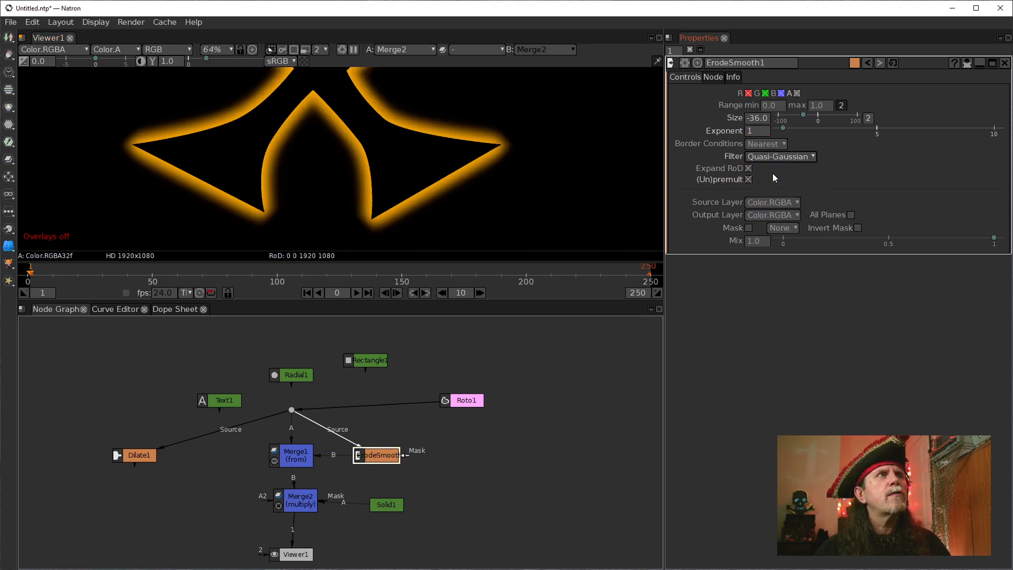
left_click(768, 157)
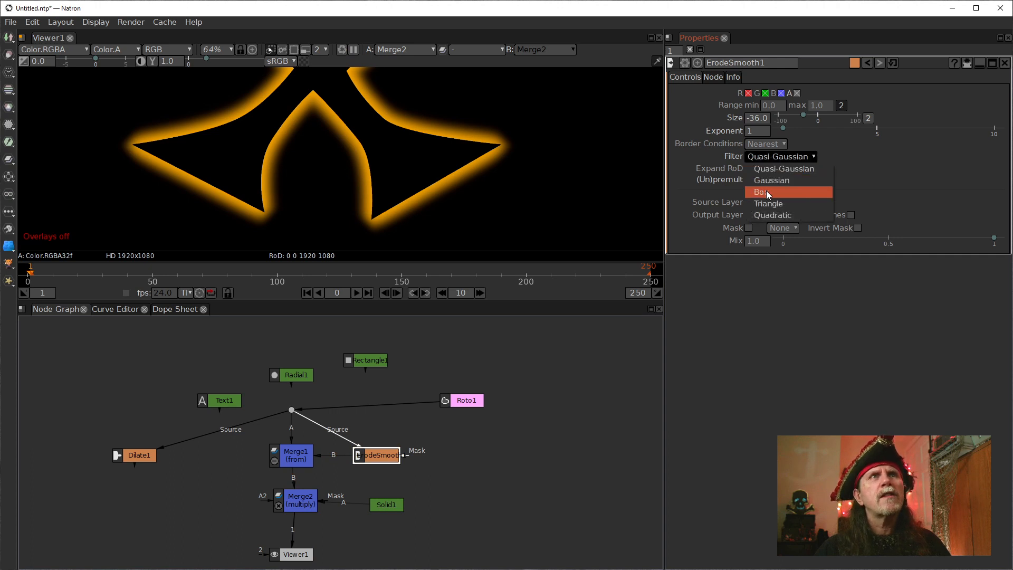
left_click(766, 191)
left_click(765, 157)
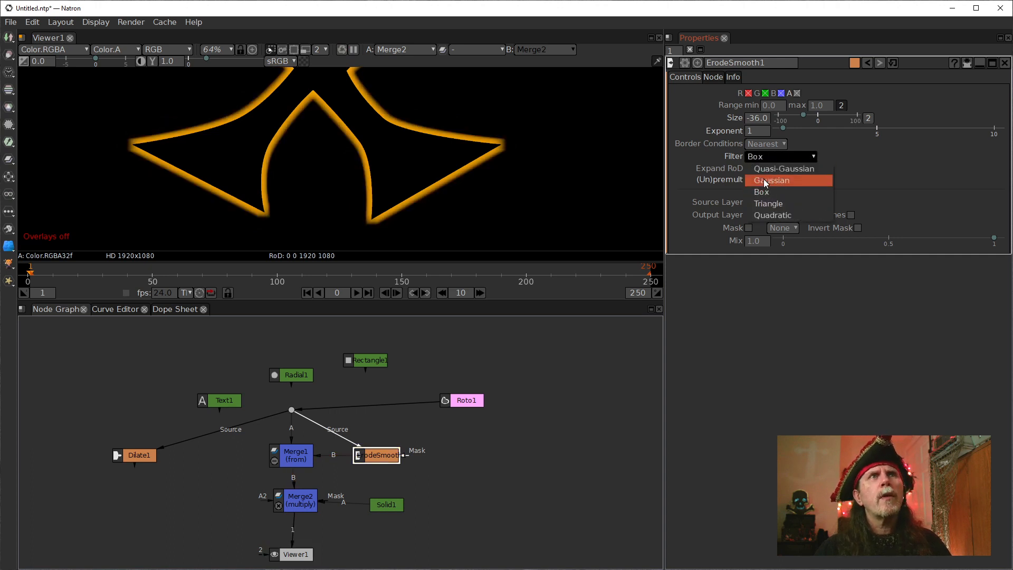
left_click(767, 219)
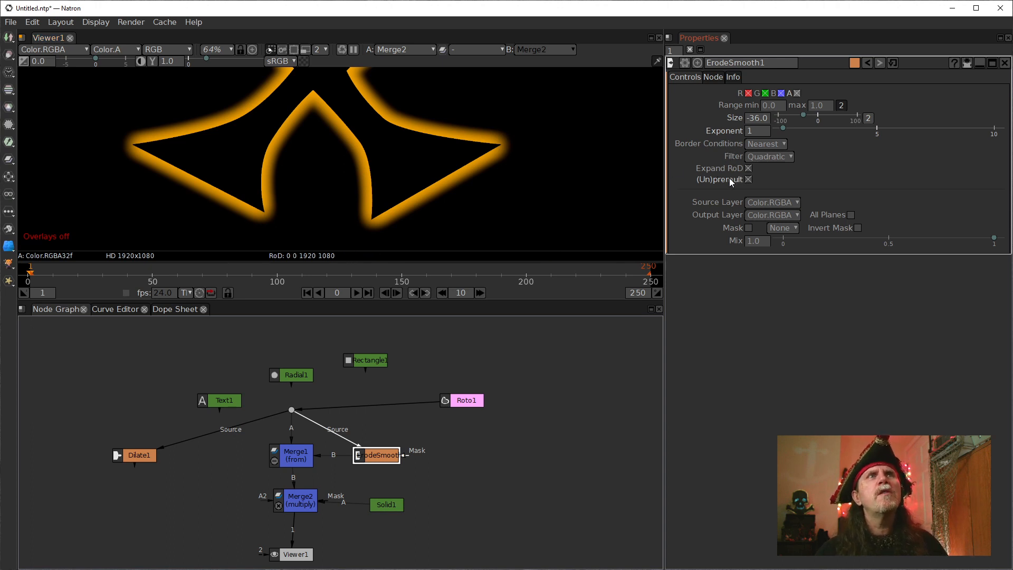
Turn ErodeSmooth1's (Un)premult off and back on, and set the range maximum to 0.5.
left_click(749, 181)
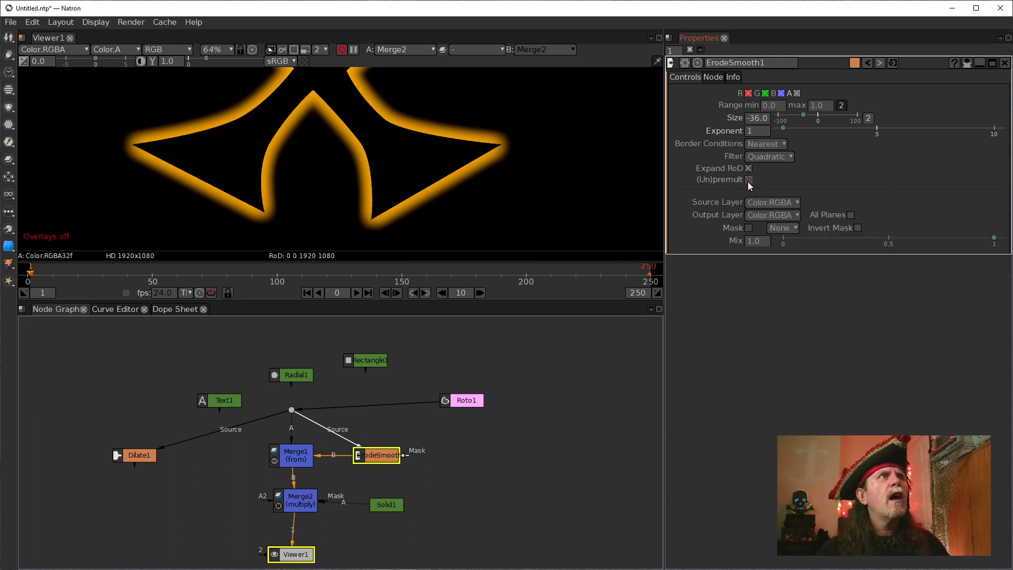
left_click(749, 181)
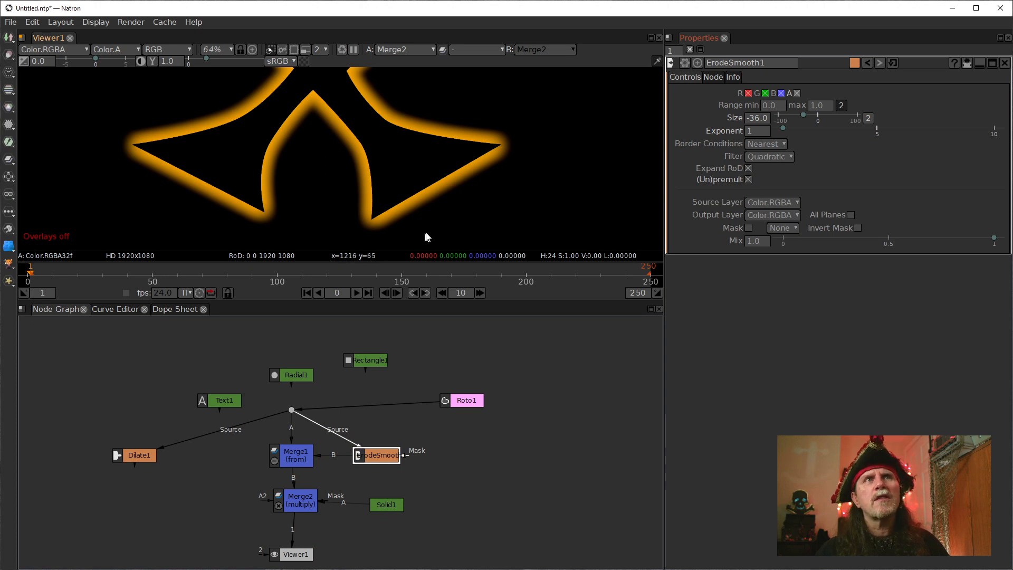
left_click(760, 130)
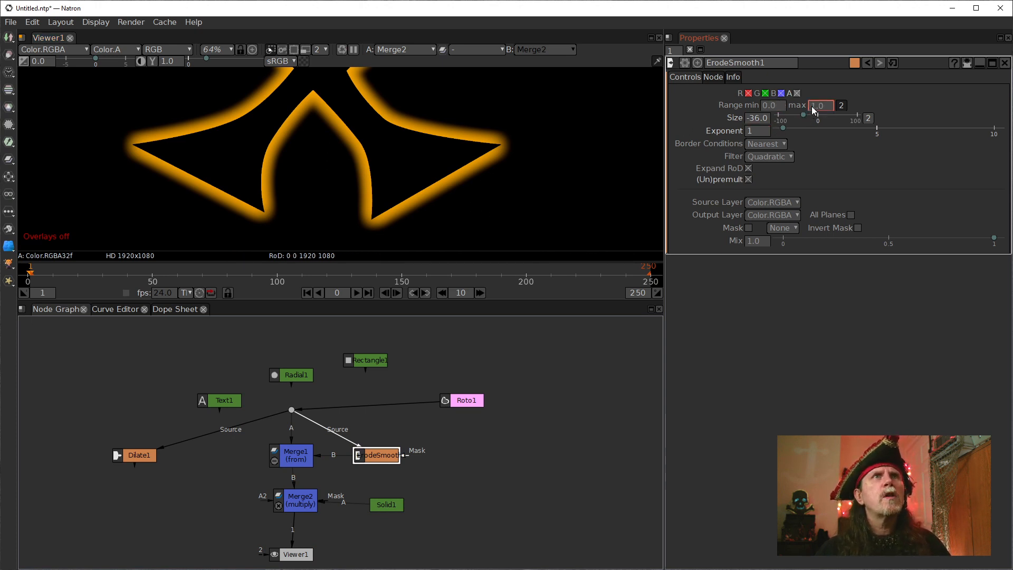
type("0.5")
key("Return")
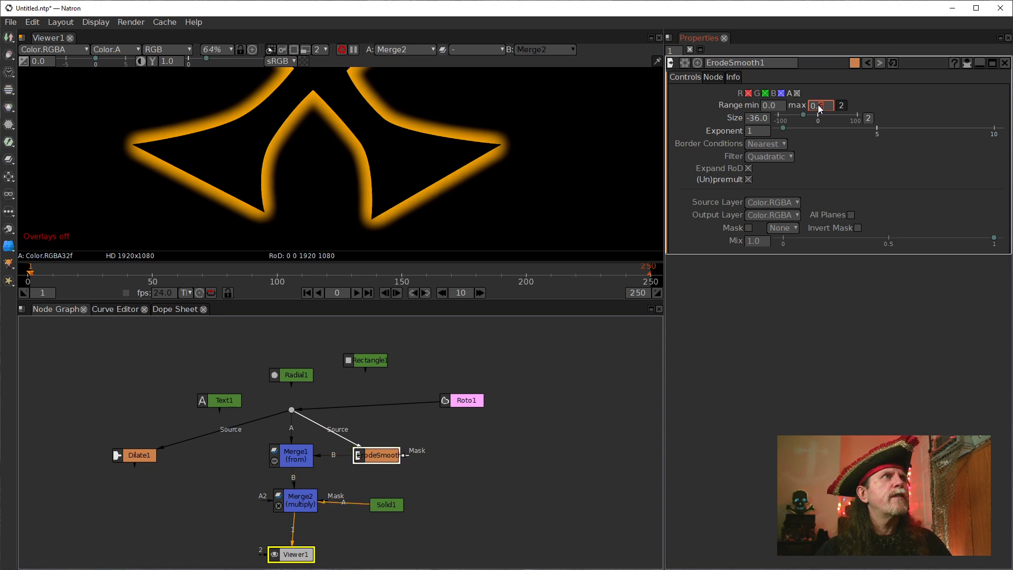
Try lowering ErodeSmooth1's range maximum to 0.01, and reset the maximum to its default.
scroll(818, 104, "down", 2)
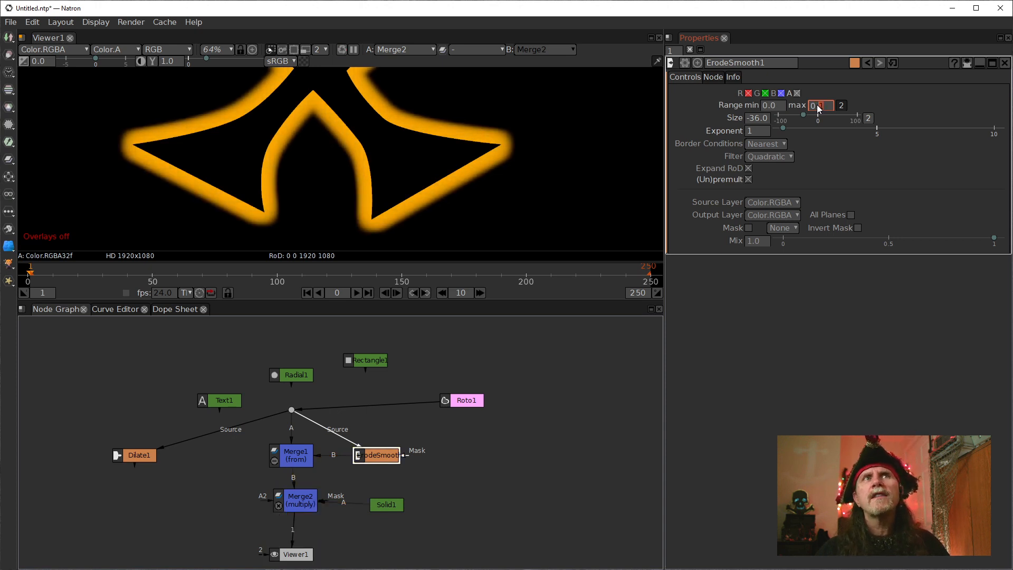
scroll(817, 104, "down", 1)
scroll(824, 105, "up", 3)
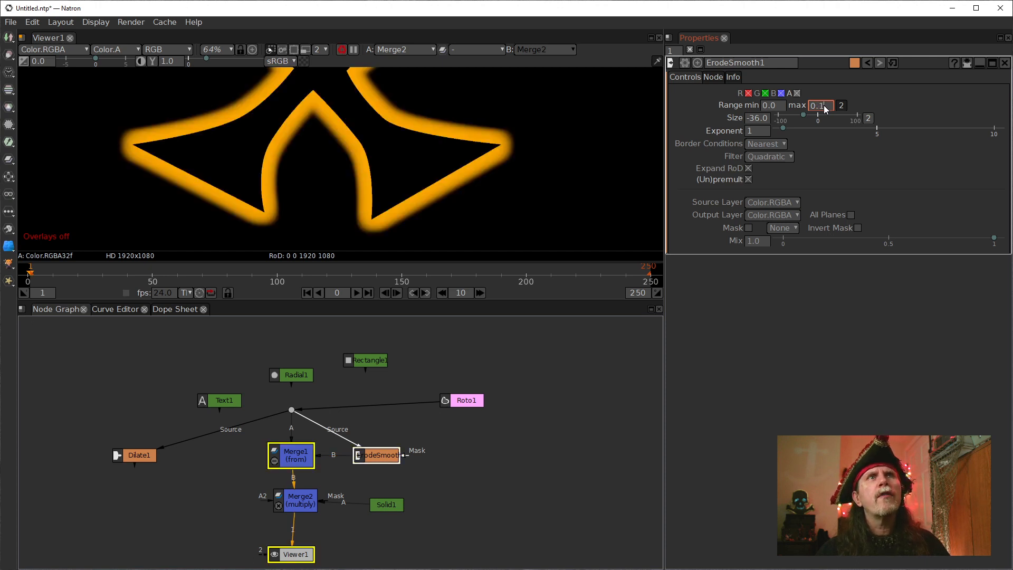
scroll(824, 105, "down", 1)
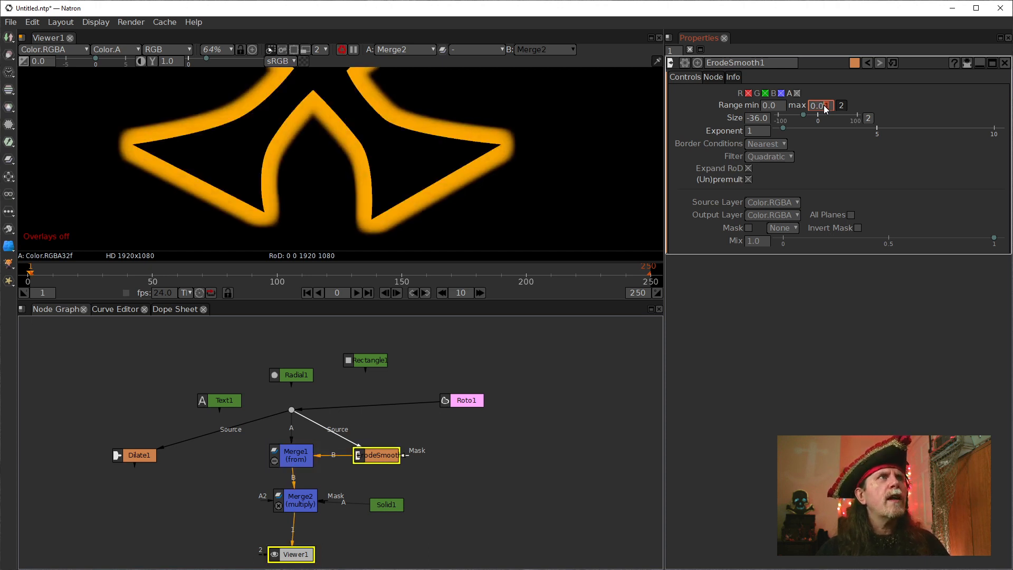
scroll(825, 106, "down", 1)
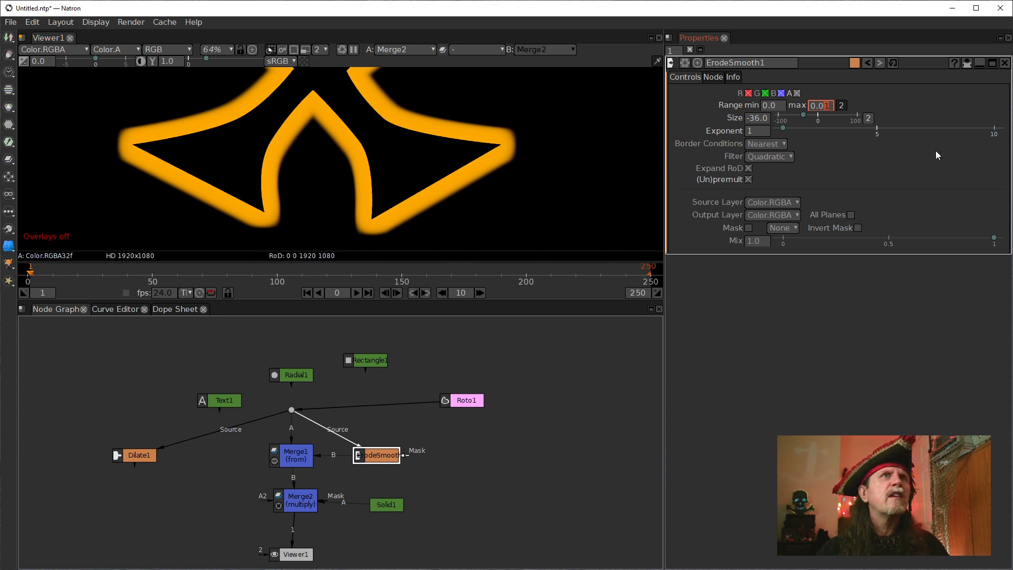
right_click(816, 105)
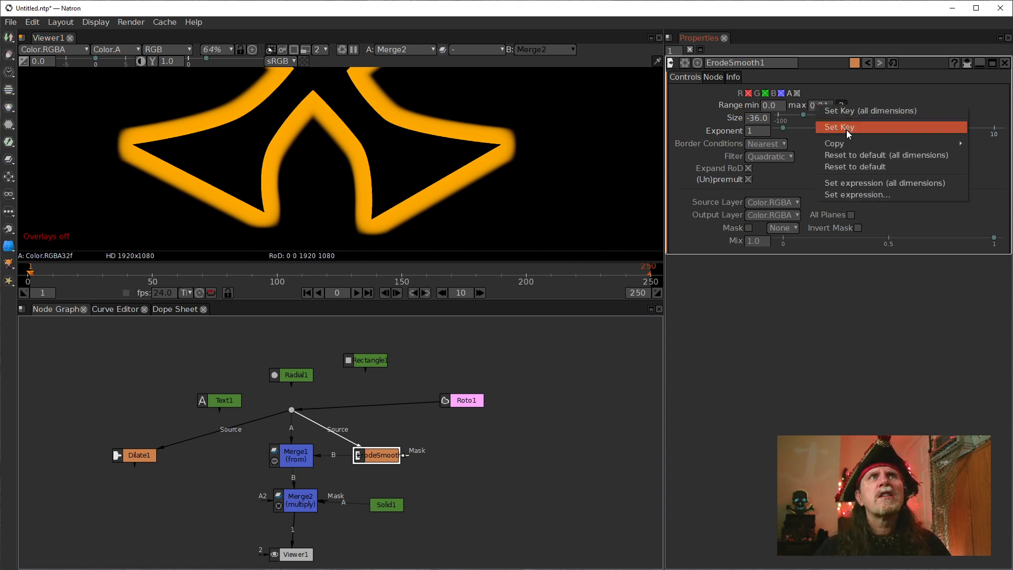
left_click(859, 168)
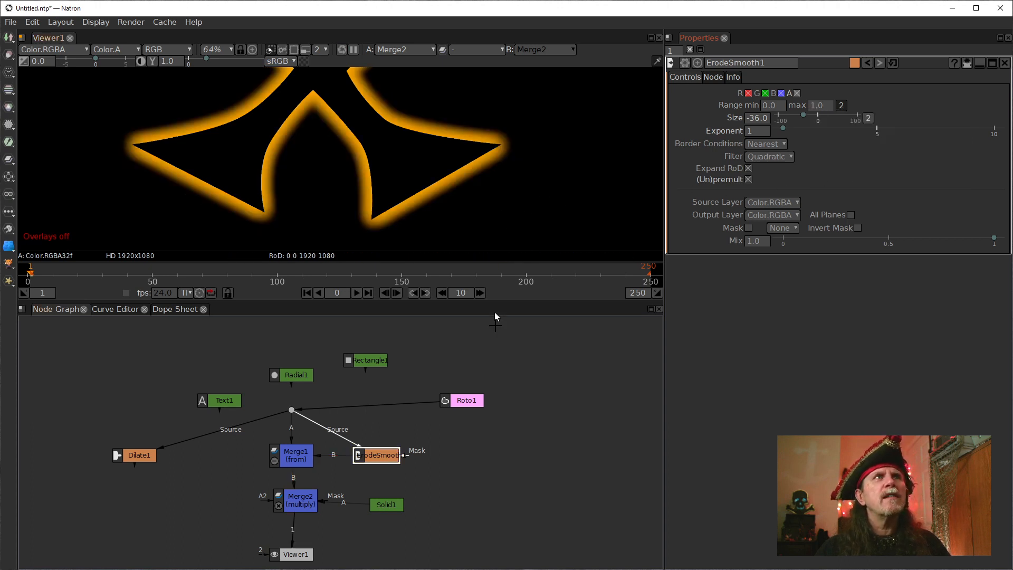
Move ErodeSmooth1 and Merge1 next to Dilate1 in the node graph.
left_click_drag(374, 455, 179, 454)
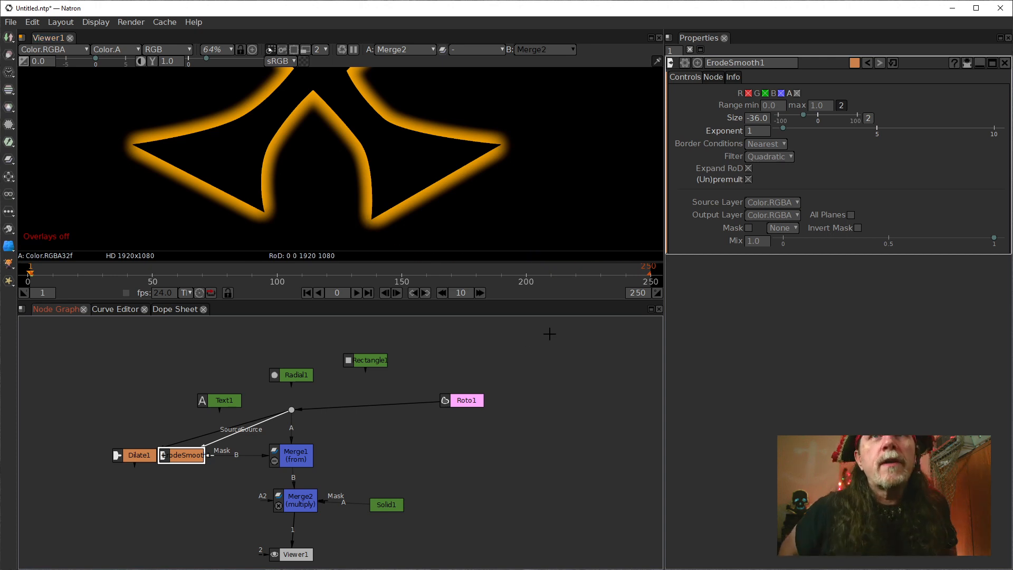
right_click(450, 427)
mouse_move(516, 407)
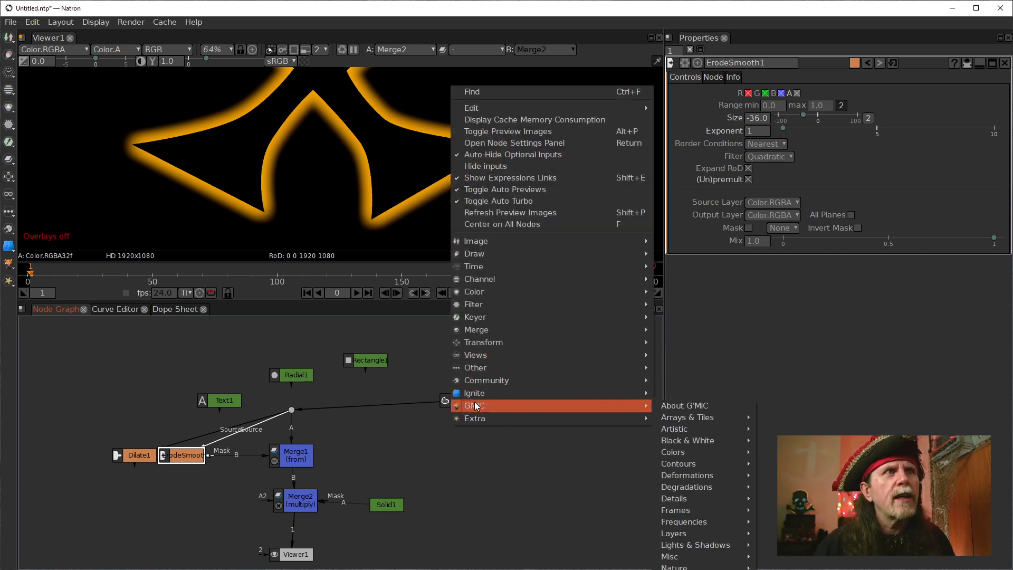
left_click(391, 482)
left_click(451, 405)
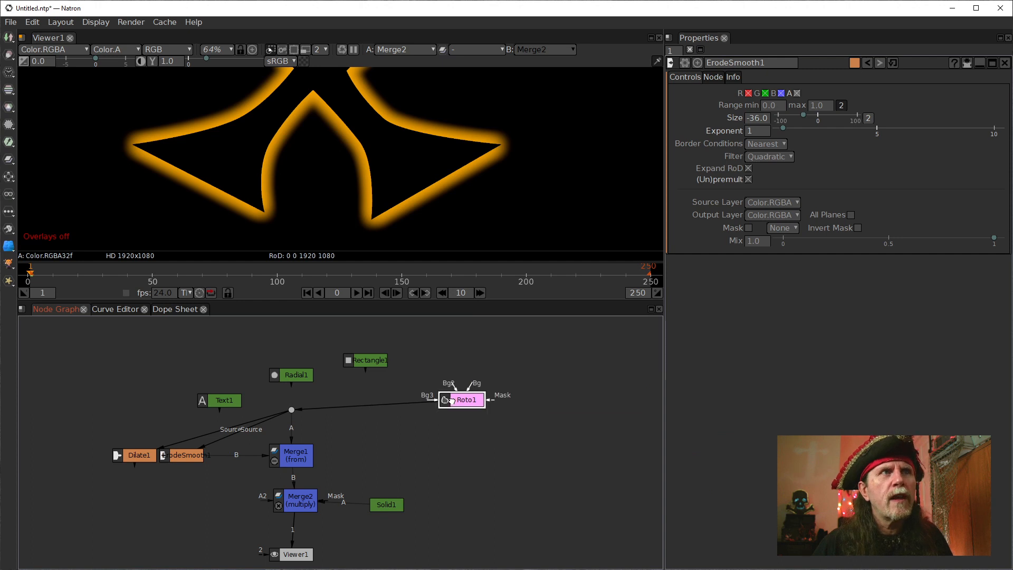
left_click_drag(300, 458, 239, 463)
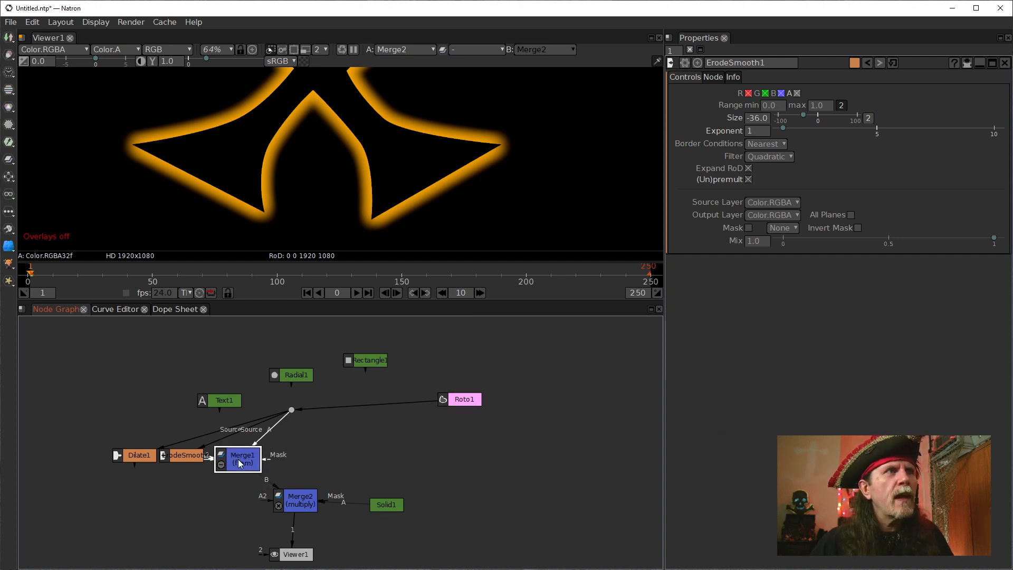
Detach Roto1 from the dot and connect it directly to Merge2's B input.
left_click_drag(481, 402, 313, 393)
left_click(468, 403)
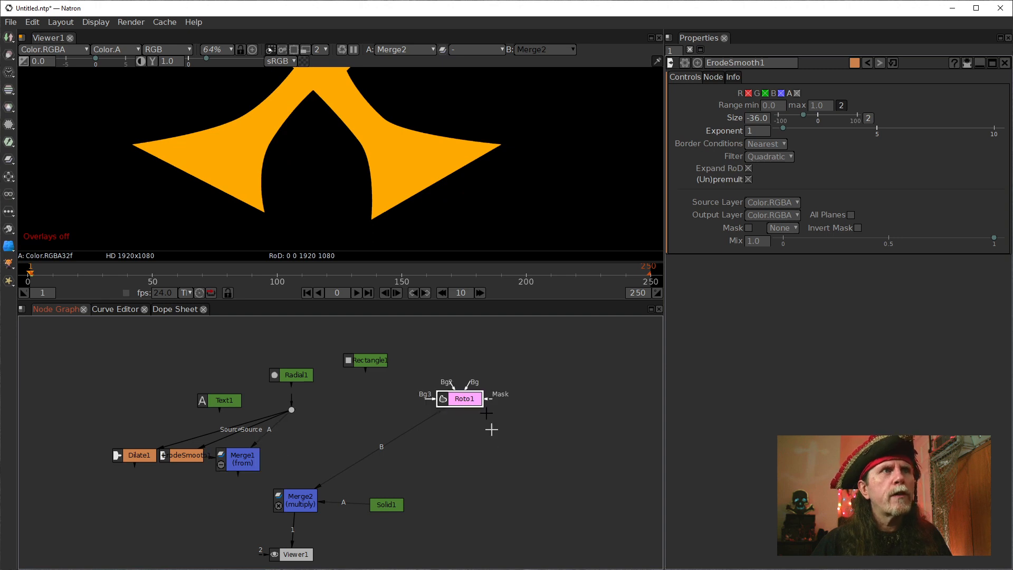
scroll(401, 189, "down", 3)
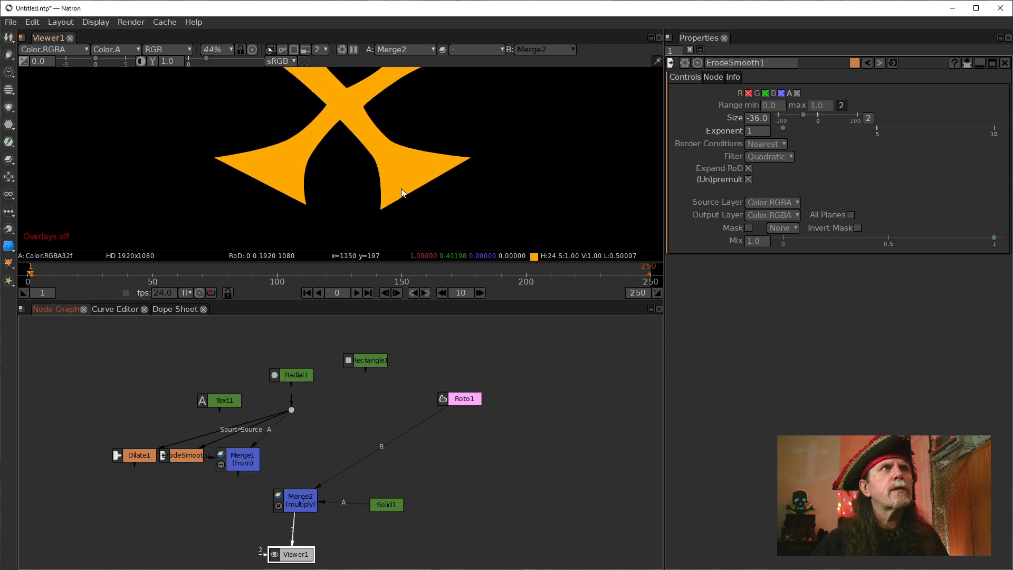
Add a GMIC Edges node from the Contours group and try to connect its Source to Roto1.
right_click(503, 441)
mouse_move(560, 420)
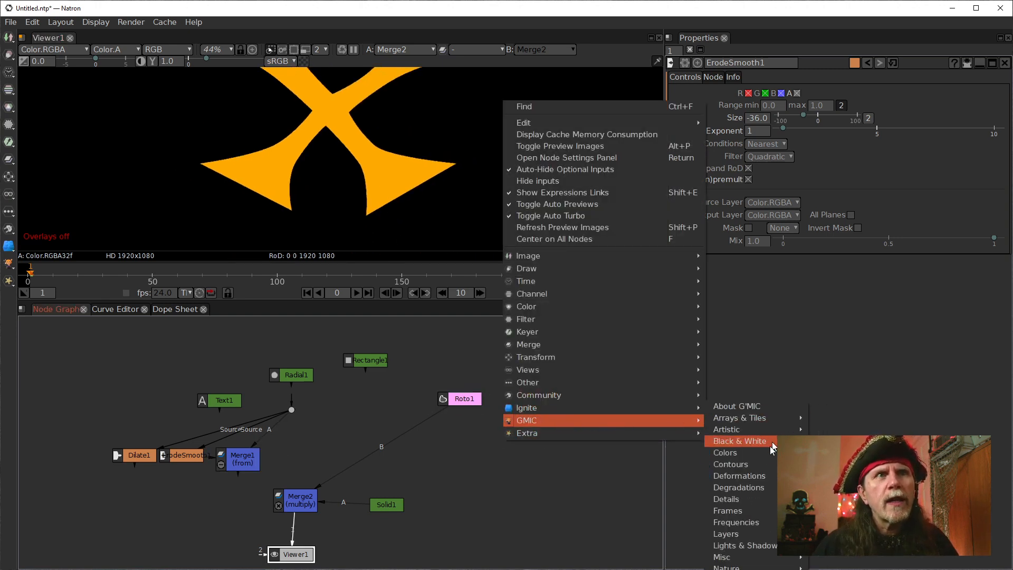
mouse_move(743, 465)
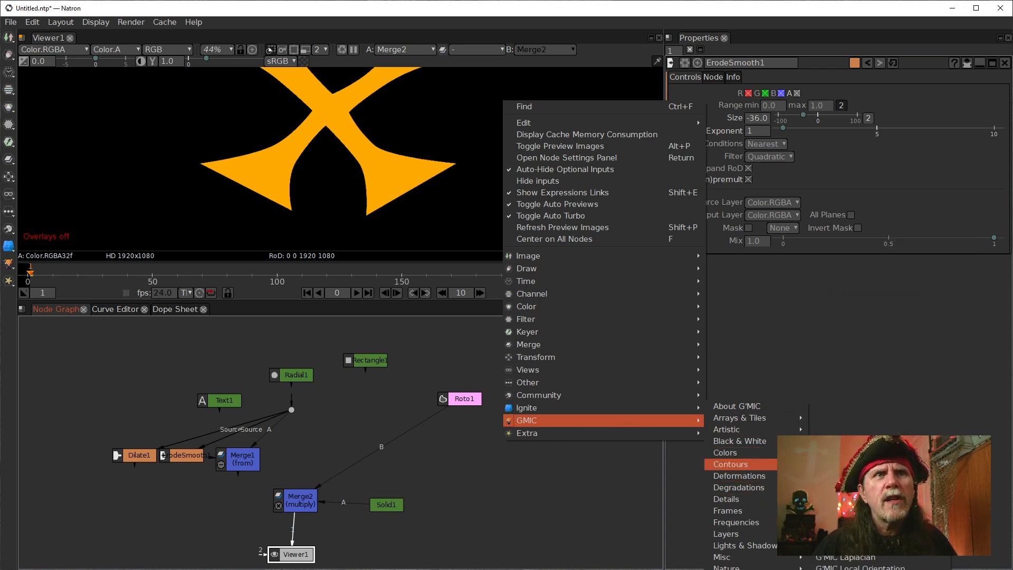
left_click(839, 499)
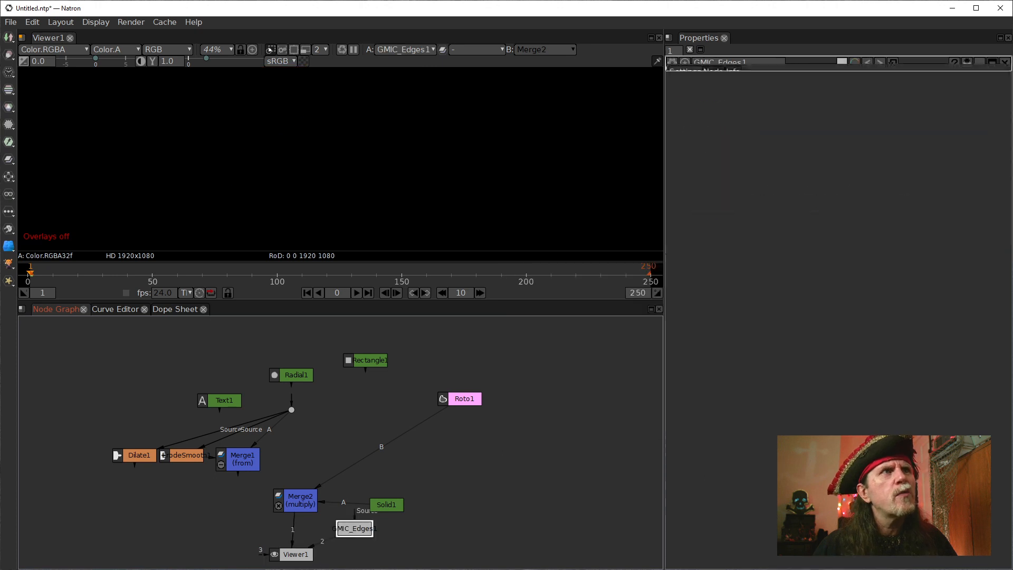
left_click_drag(355, 528, 526, 481)
left_click_drag(462, 509, 454, 397)
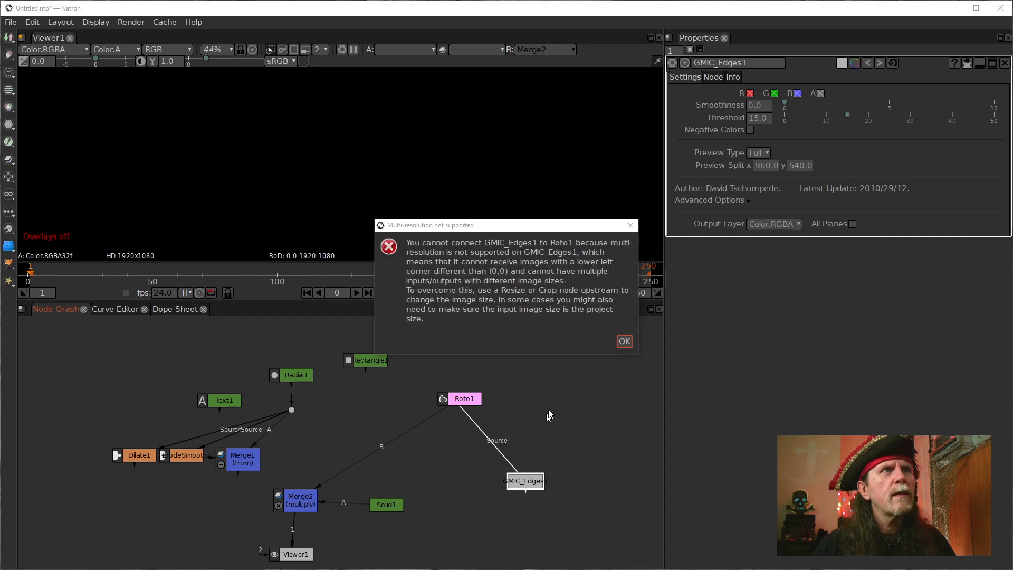
left_click(624, 341)
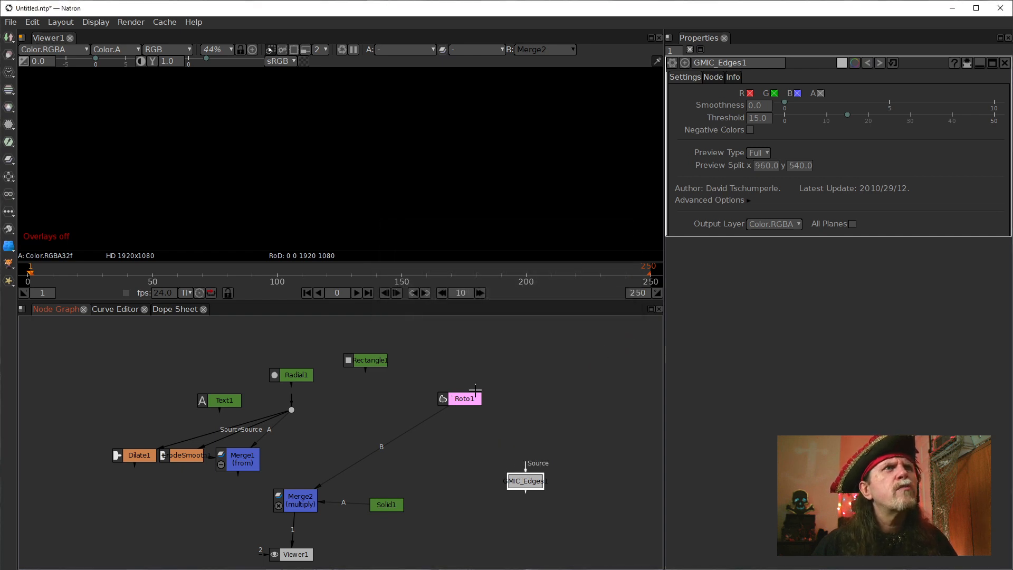
Move Roto1 higher in the node graph and bring Merge2 up beneath it, above Solid1.
left_click(458, 401)
left_click_drag(460, 393, 463, 365)
left_click_drag(290, 507, 359, 467)
left_click_drag(464, 370, 464, 368)
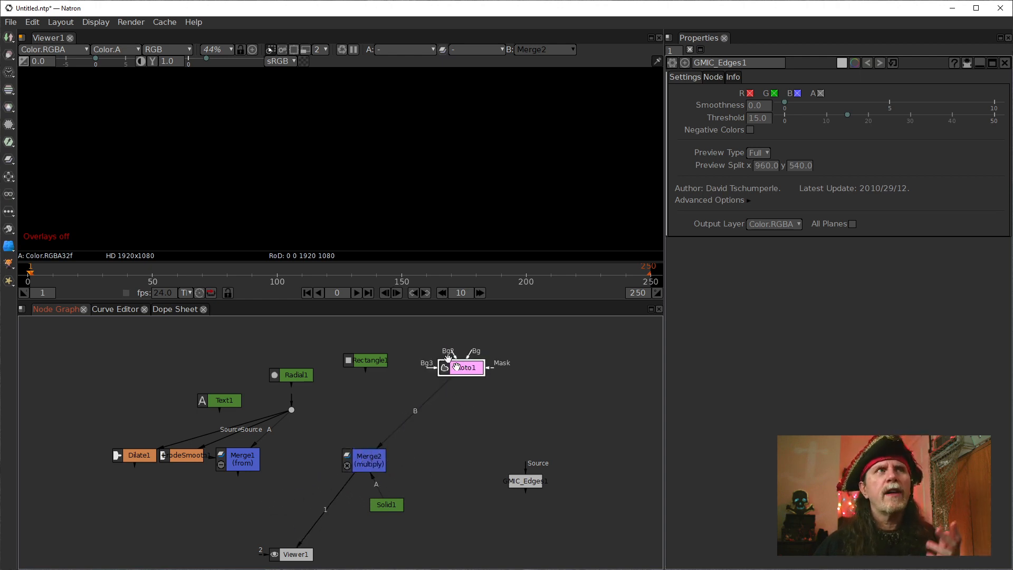
Fit the image in the viewer, turn the overlays back on, and view Roto1's output with its bounding box.
left_click(293, 184)
key("h")
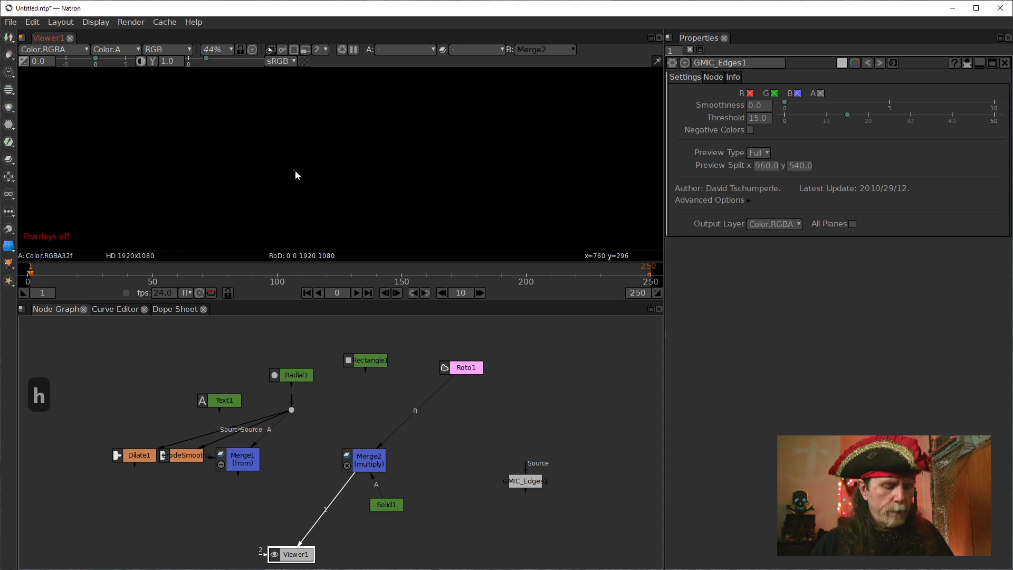
key("f")
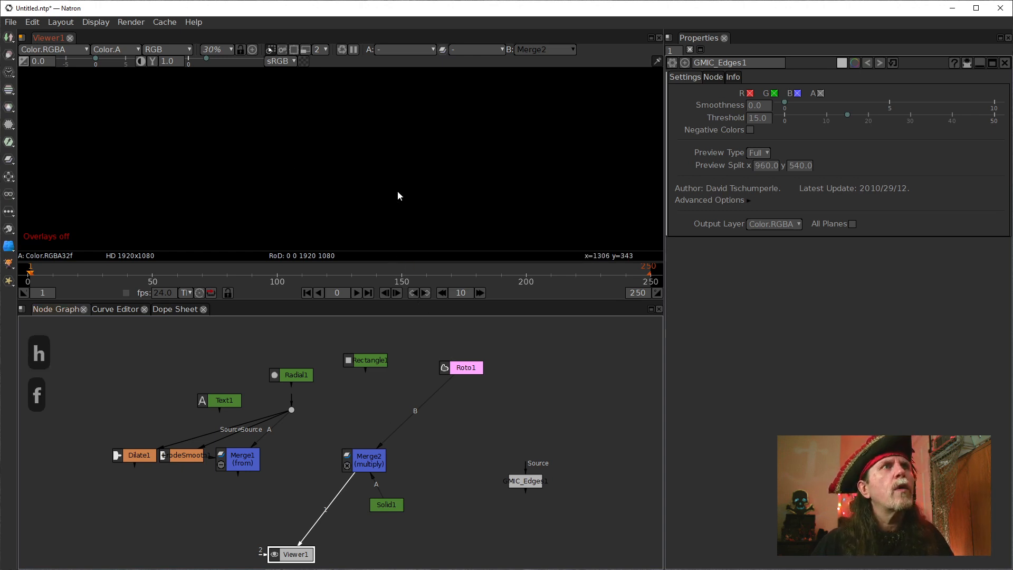
right_click(395, 191)
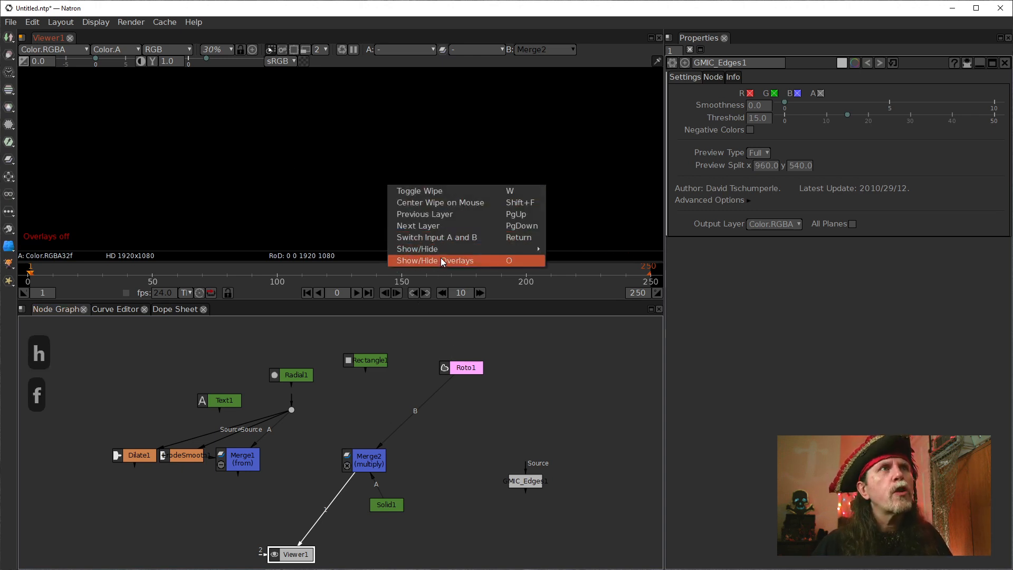
left_click(442, 259)
left_click(464, 369)
key("1")
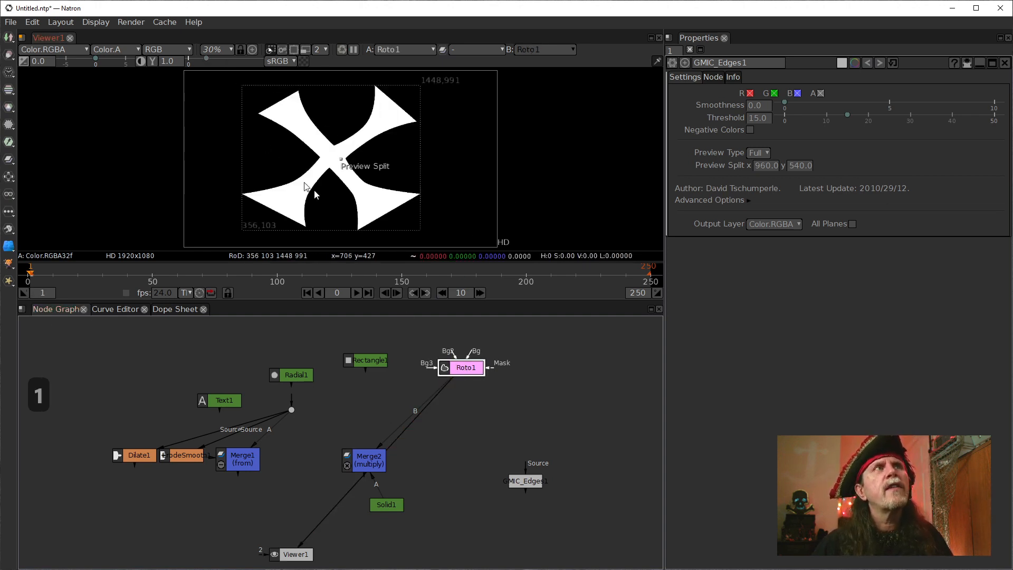
Place Solid1 between Merge2 and GMIC_Edges1, and connect Viewer1 back to Merge2.
left_click(536, 484)
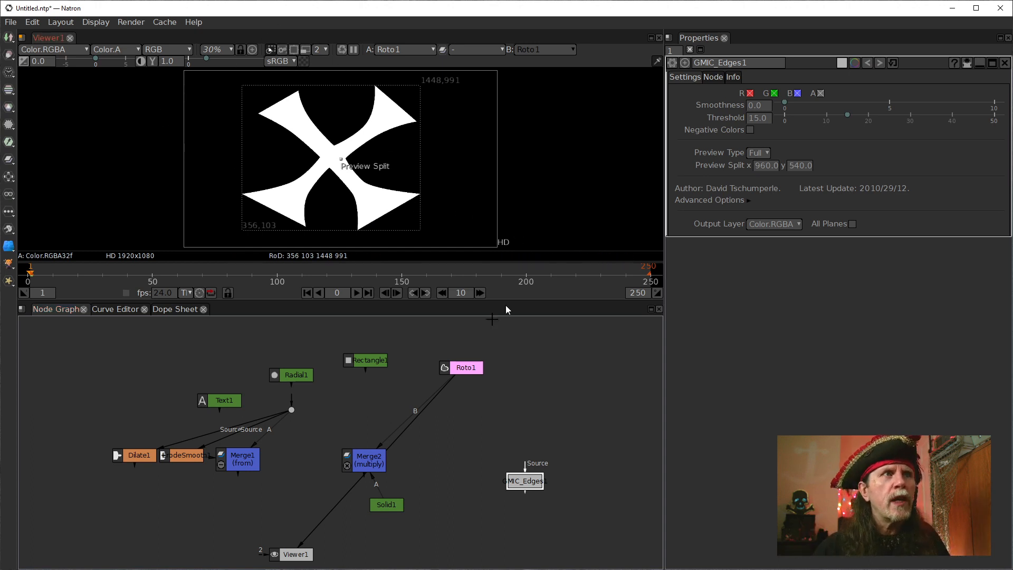
left_click_drag(386, 505, 473, 442)
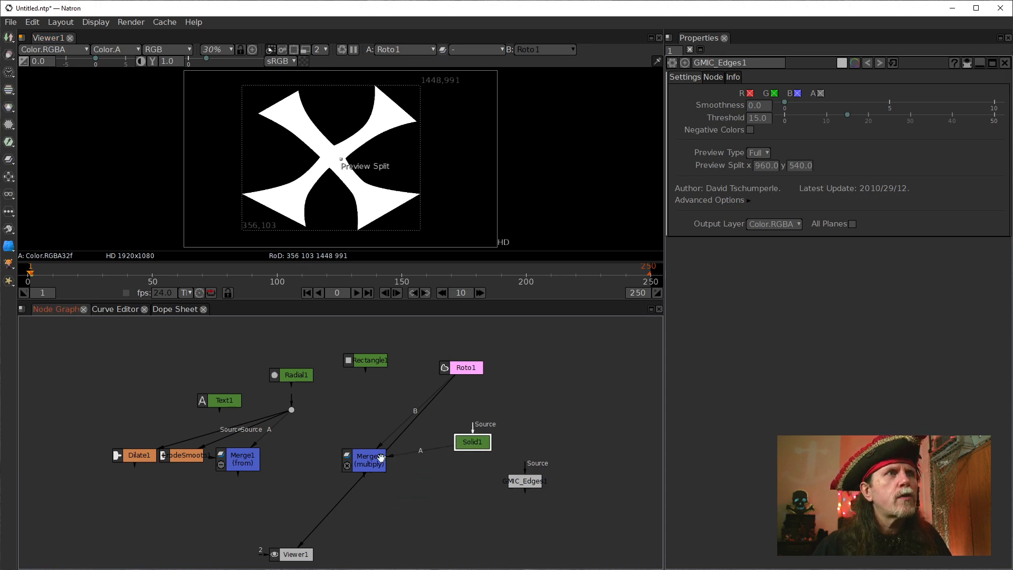
left_click_drag(347, 496, 353, 468)
Try B as Merge2's bounding box, and set the bounding box to A.
double_click(366, 457)
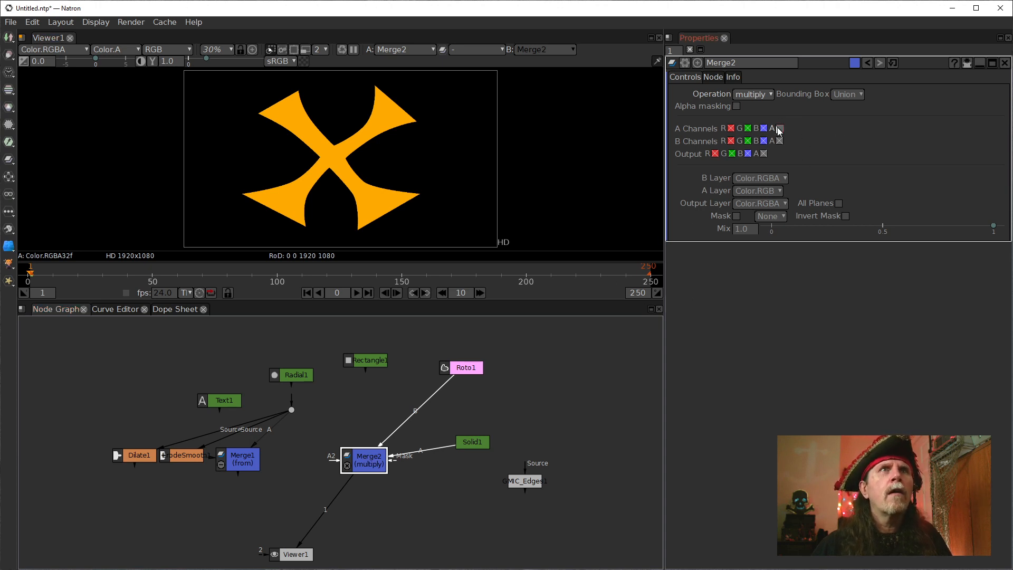
left_click(848, 95)
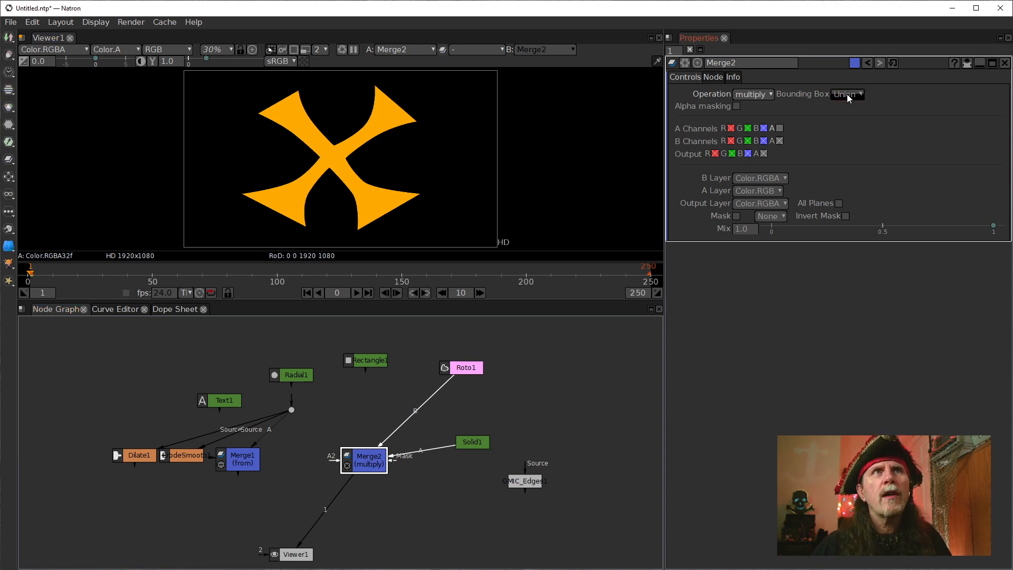
left_click(850, 149)
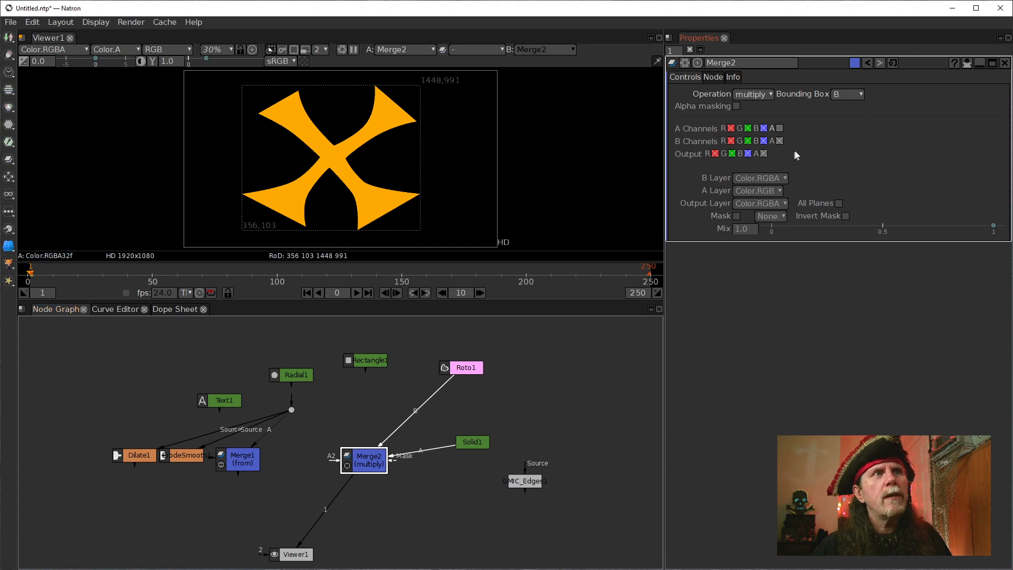
left_click(848, 95)
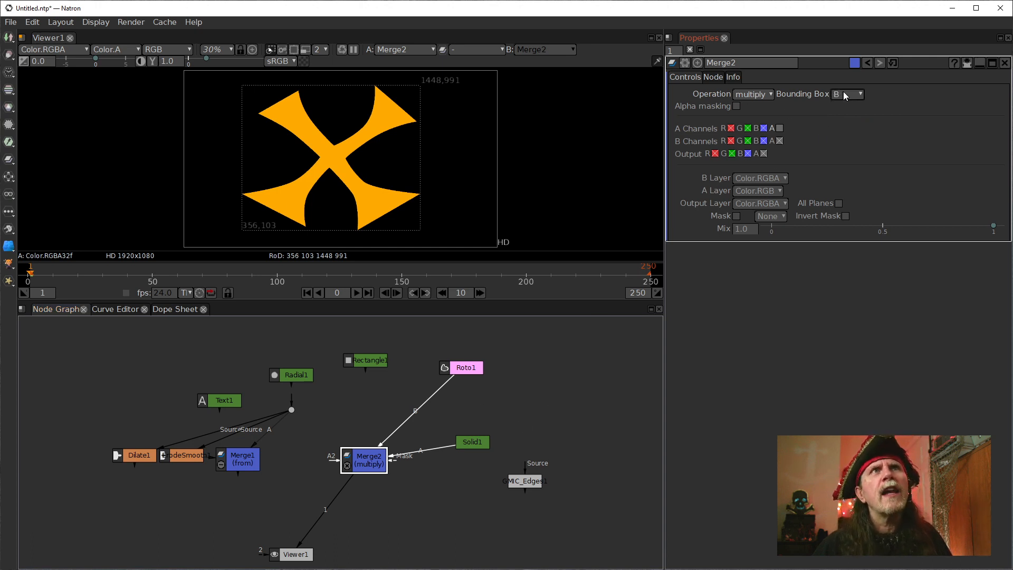
left_click(845, 130)
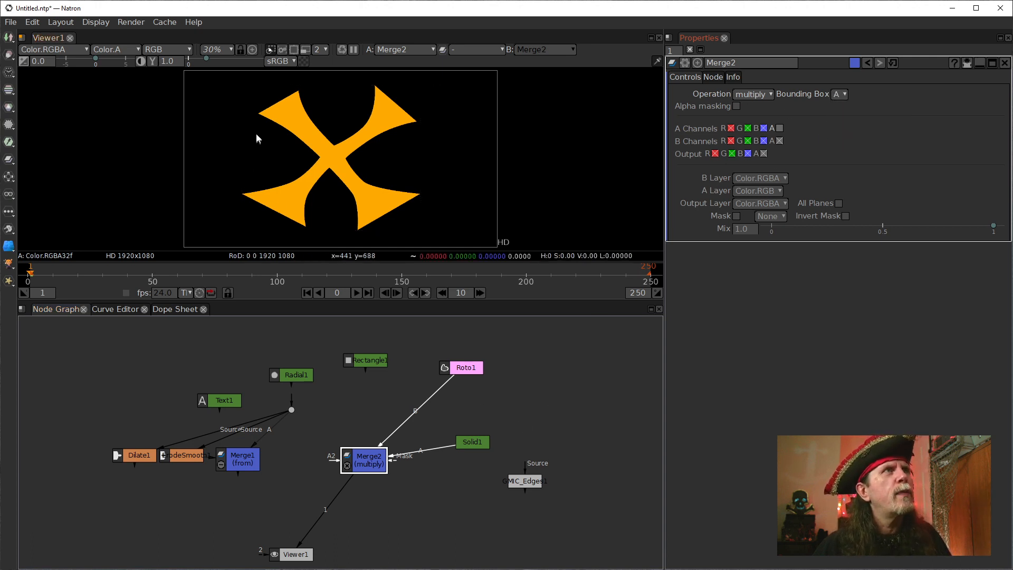
Move Merge2 up next to Solid1, and show Solid1's properties.
left_click_drag(368, 475, 393, 457)
left_click(472, 445)
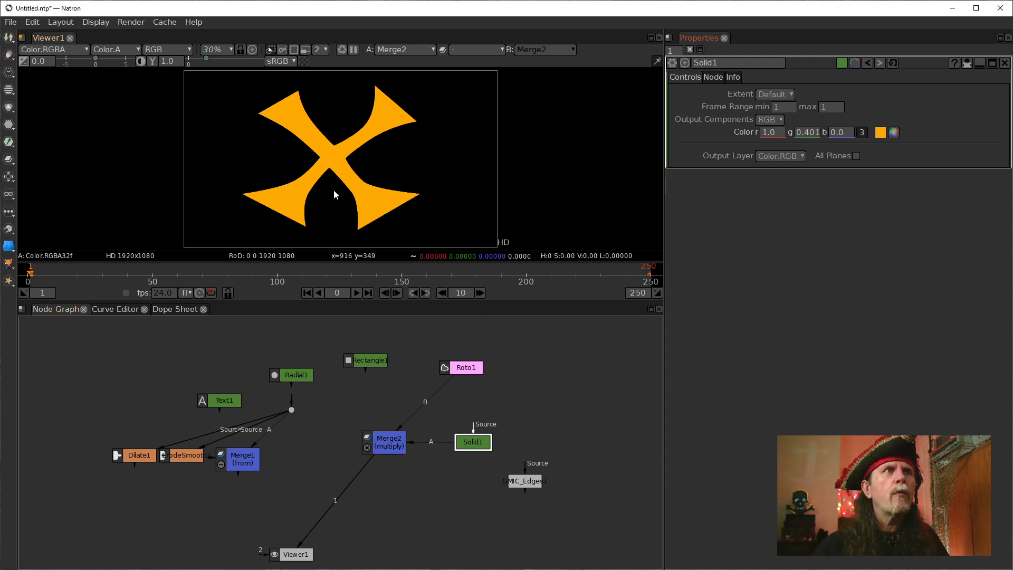
left_click(453, 368)
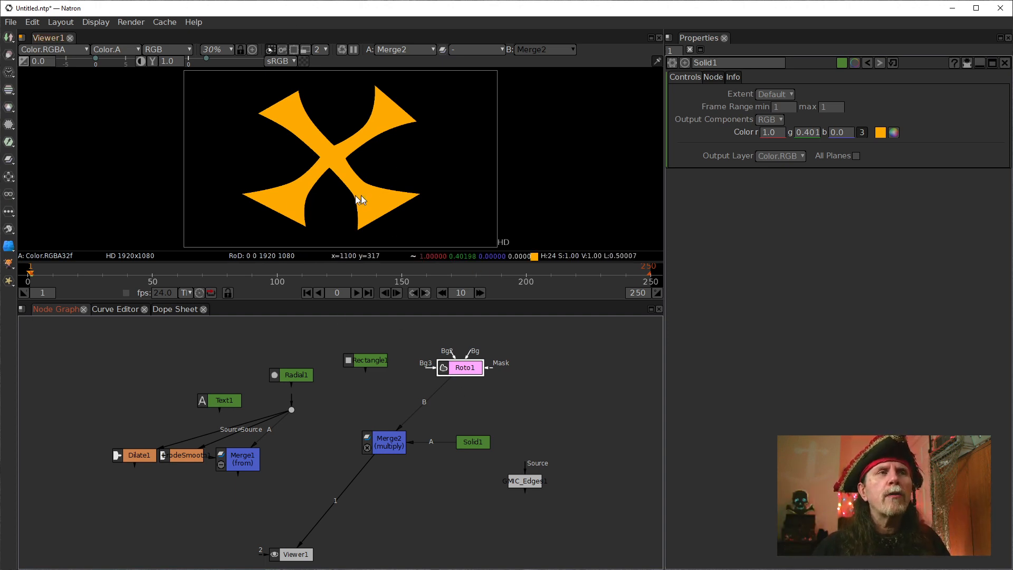
left_click_drag(396, 447, 433, 448)
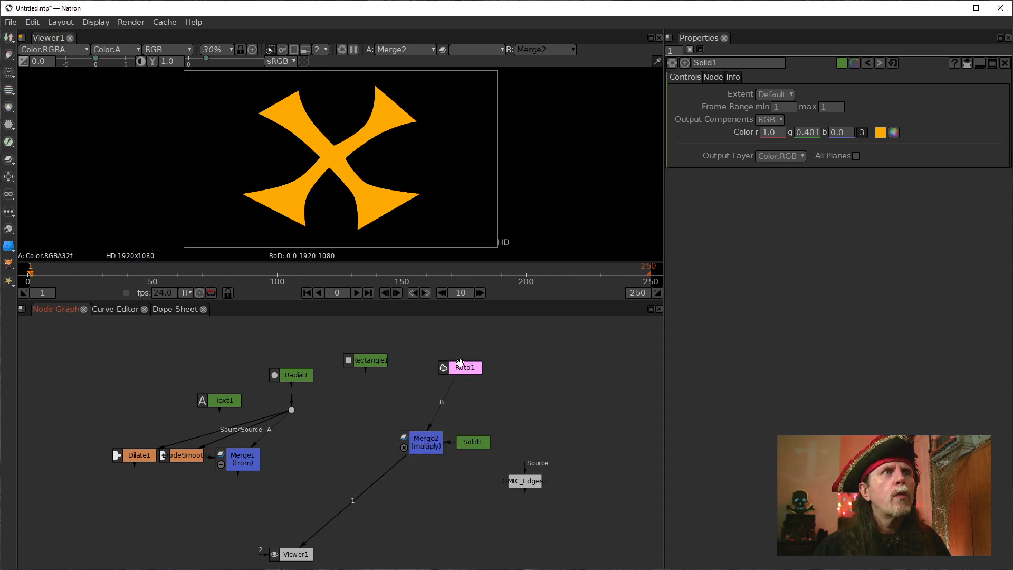
Align Roto1 above Merge2, move Rectangle1 above Radial1, and place GMIC_Edges1 below Merge2.
left_click_drag(461, 364, 433, 371)
left_click_drag(371, 366, 298, 347)
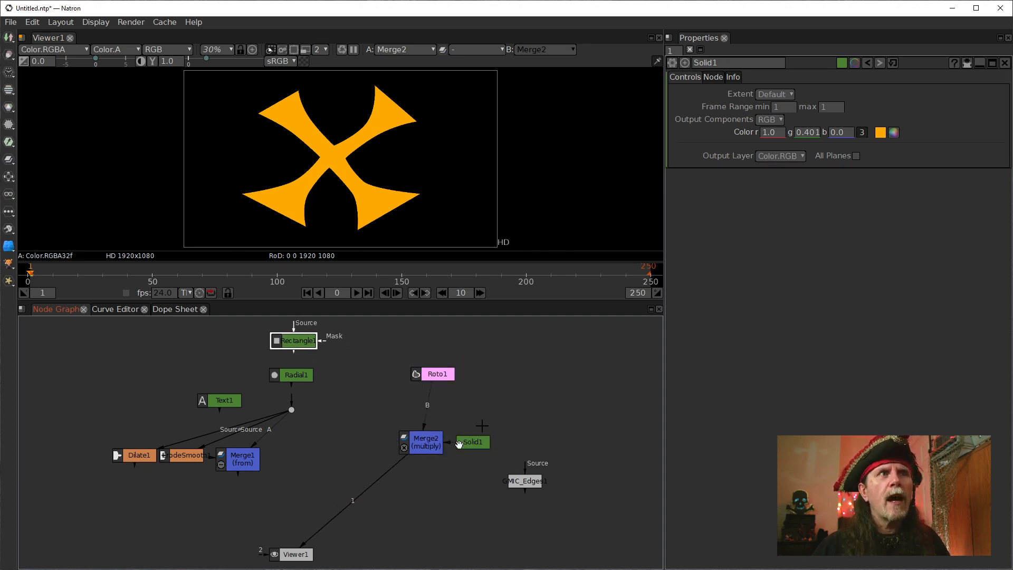
left_click(478, 447)
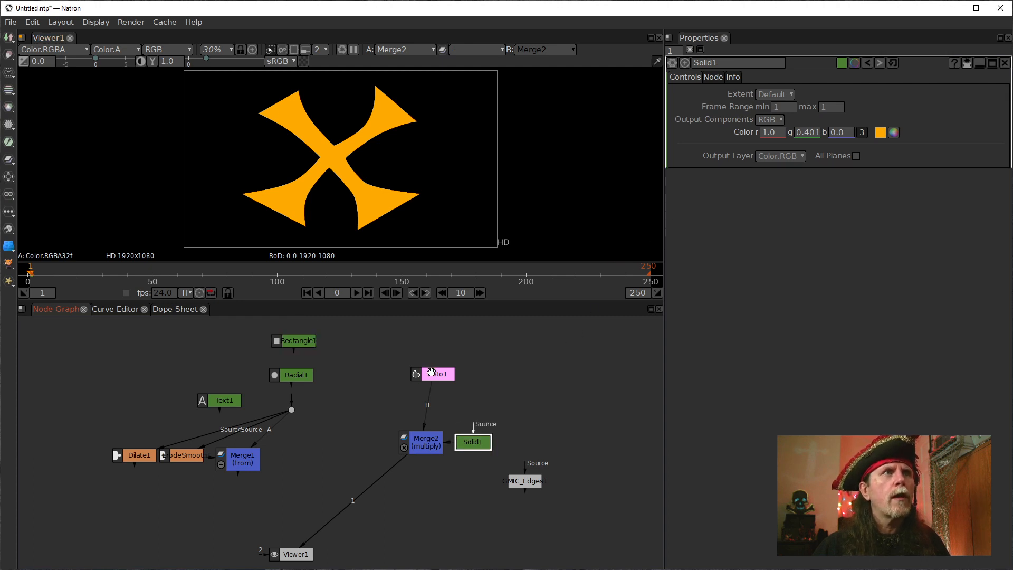
left_click_drag(431, 373, 420, 374)
left_click_drag(522, 482, 439, 509)
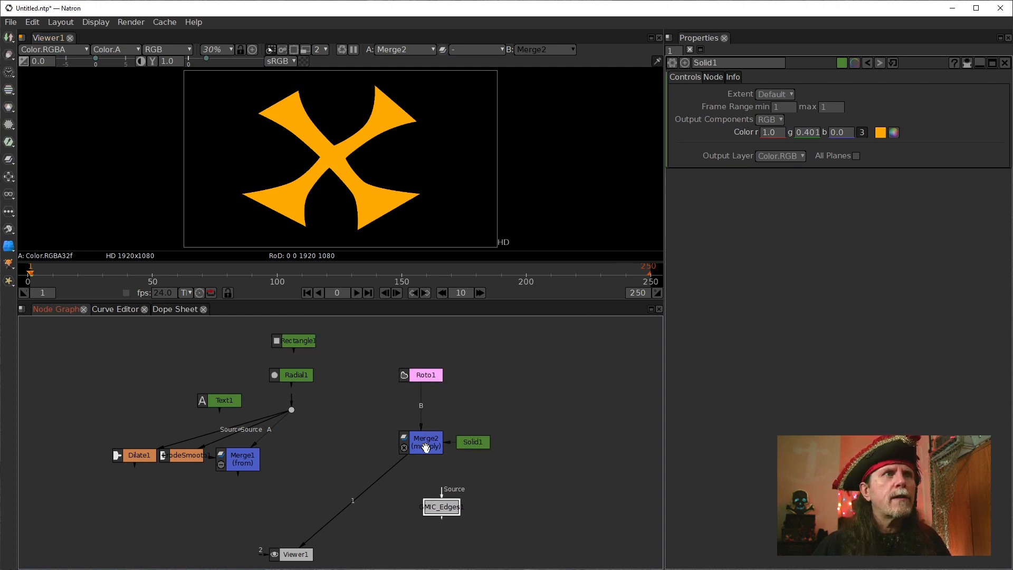
Align GMIC_Edges1 directly below Merge2, and show Merge2's properties.
left_click(426, 447)
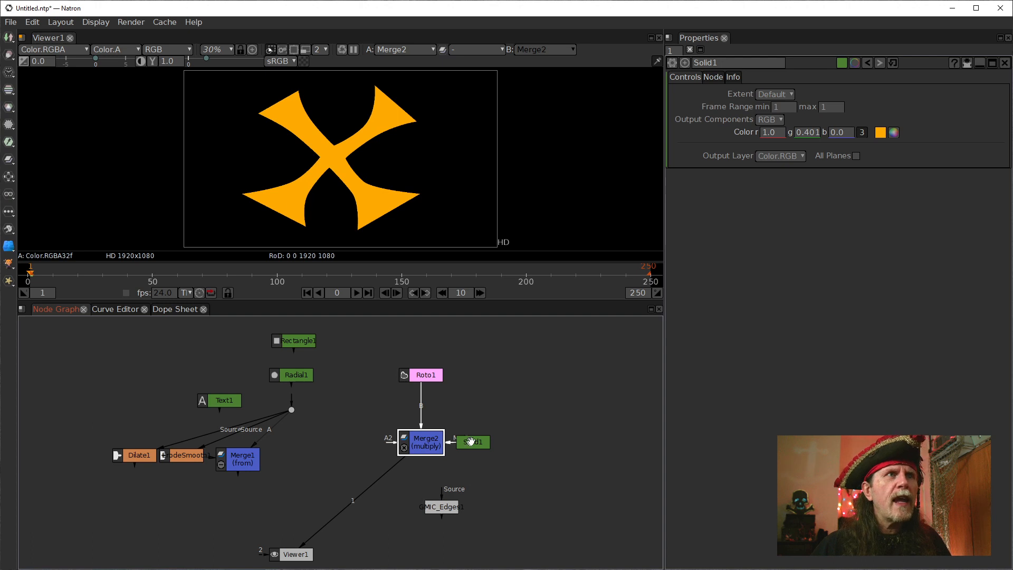
left_click_drag(445, 521, 423, 523)
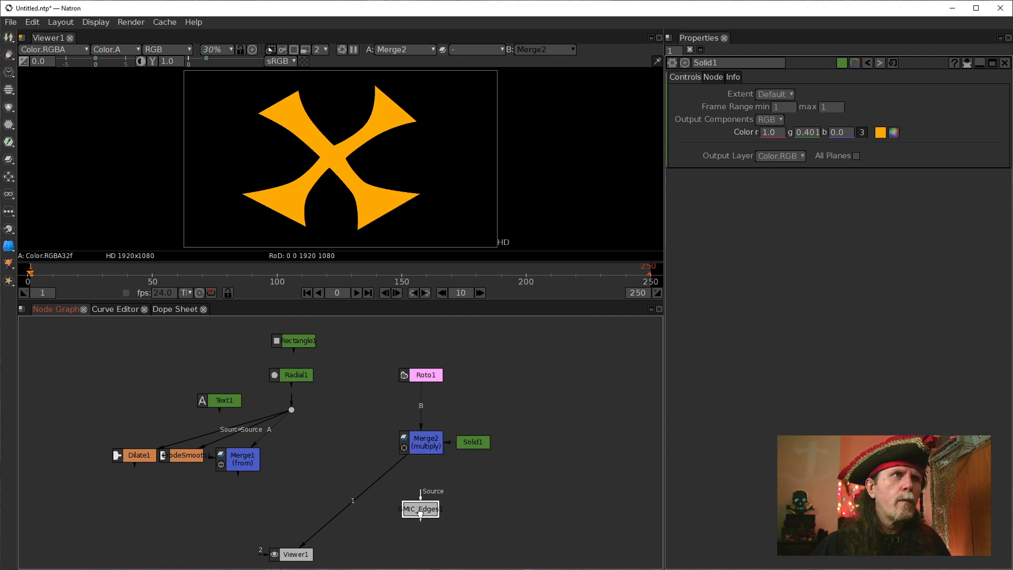
left_click(426, 443)
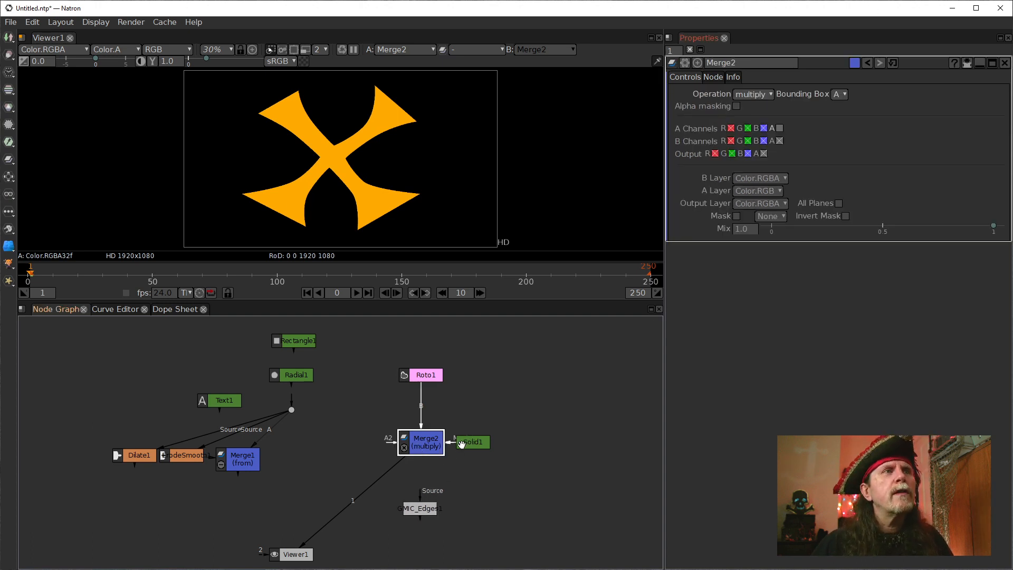
Move Solid1 down and away from Merge2, and add an unconnected Constant node above it.
left_click_drag(461, 445, 538, 490)
left_click(483, 469)
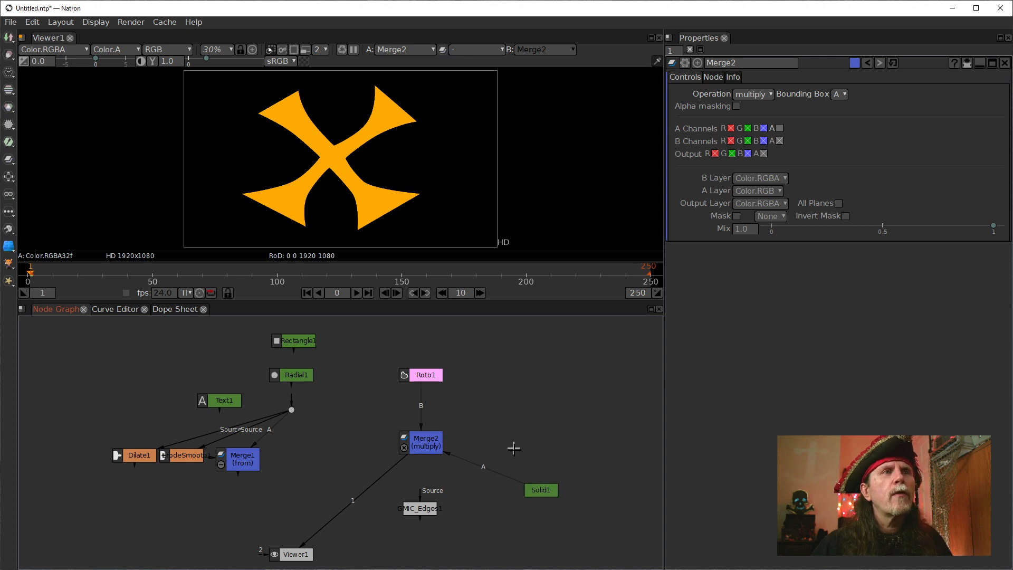
key("Tab")
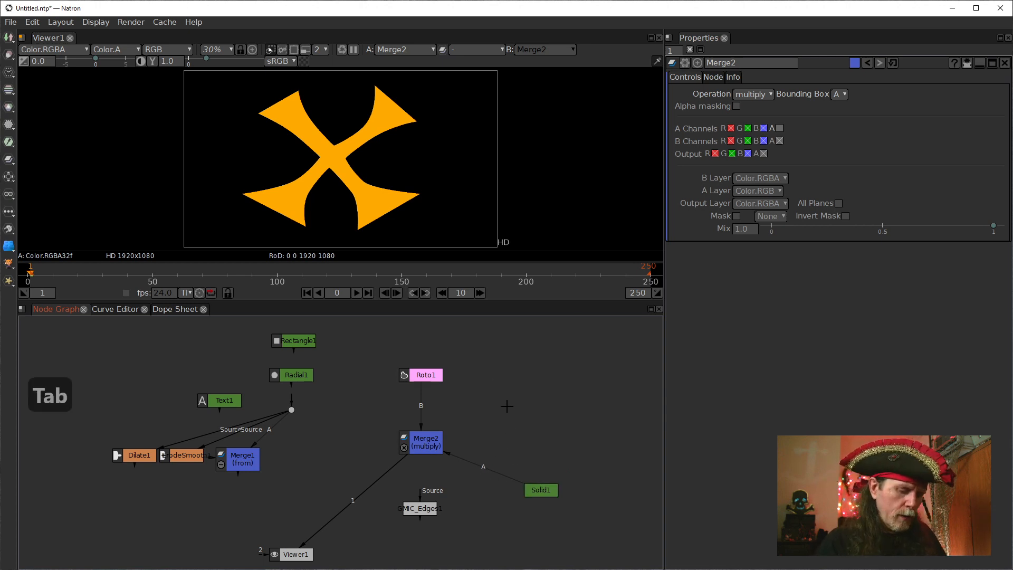
type("con")
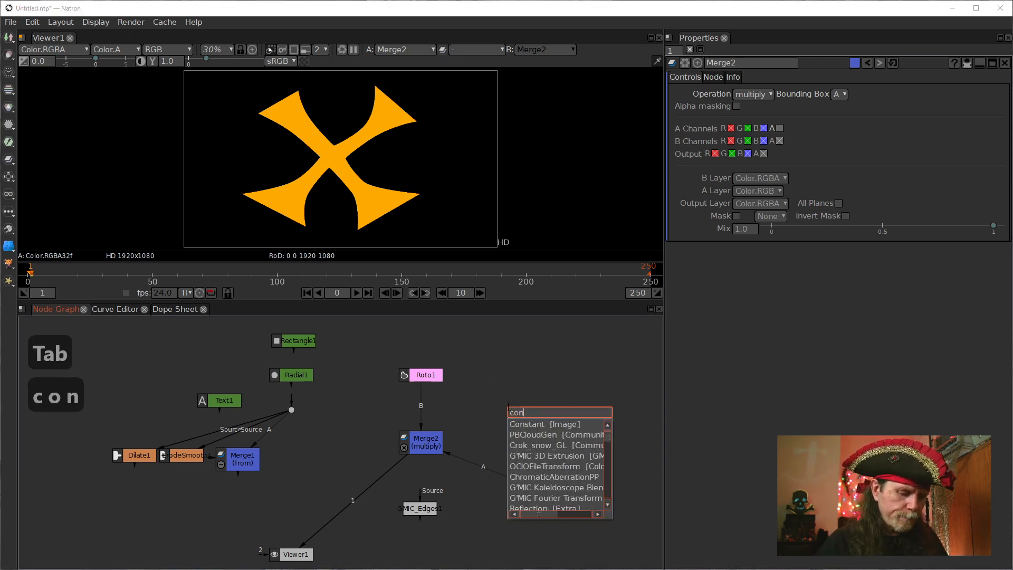
key("Return")
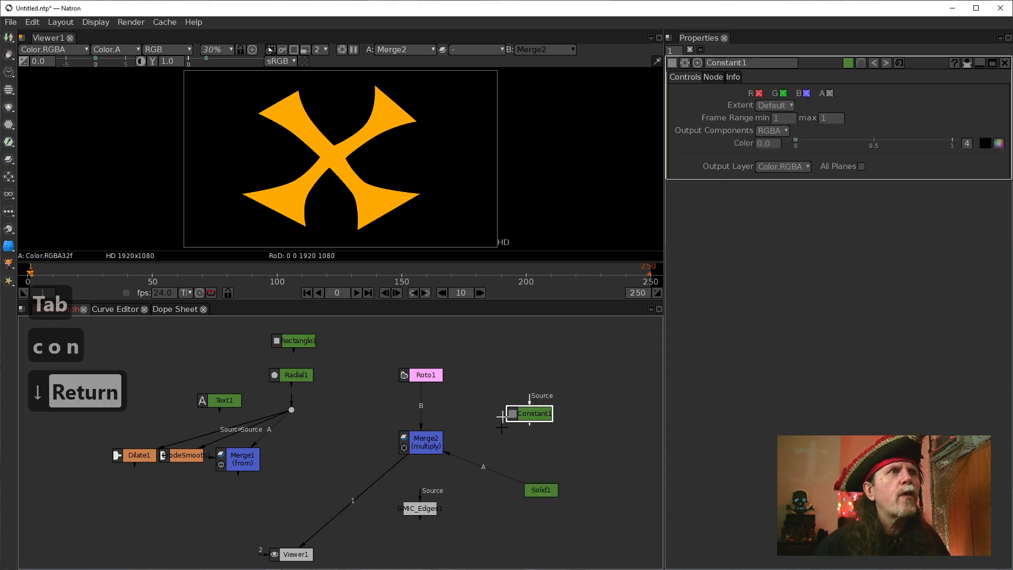
Disconnect Solid1 from Merge2, and connect Constant1 to Merge2's B input and Roto1 to its A input.
left_click_drag(468, 467, 487, 479)
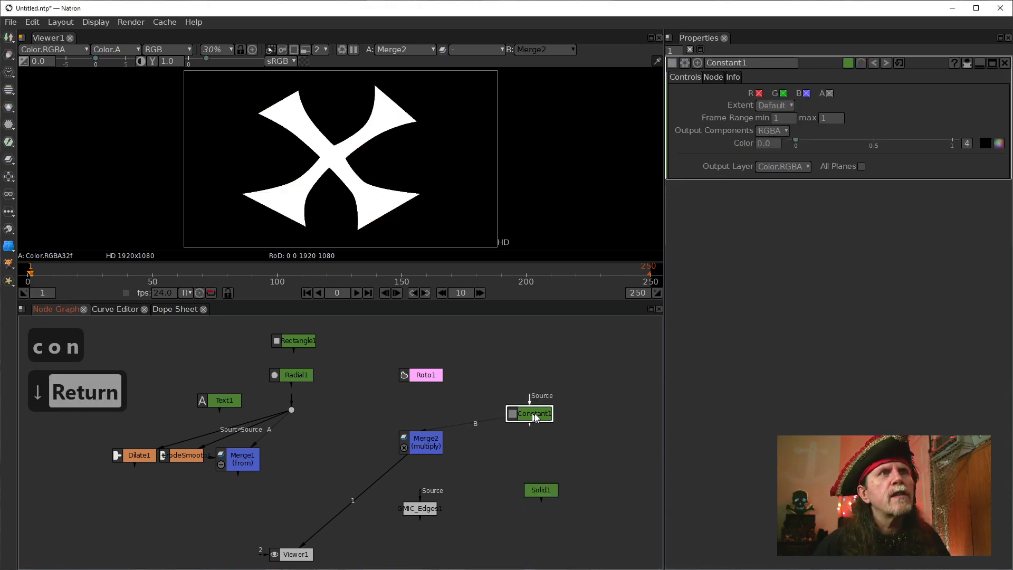
left_click_drag(533, 413, 532, 415)
left_click(405, 450)
left_click_drag(411, 426, 420, 374)
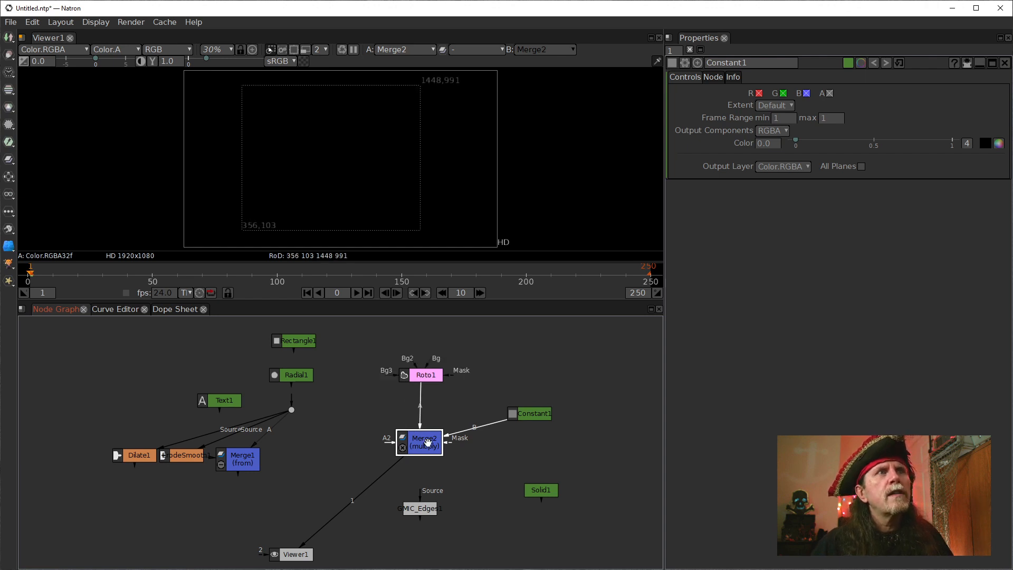
left_click_drag(428, 442, 429, 442)
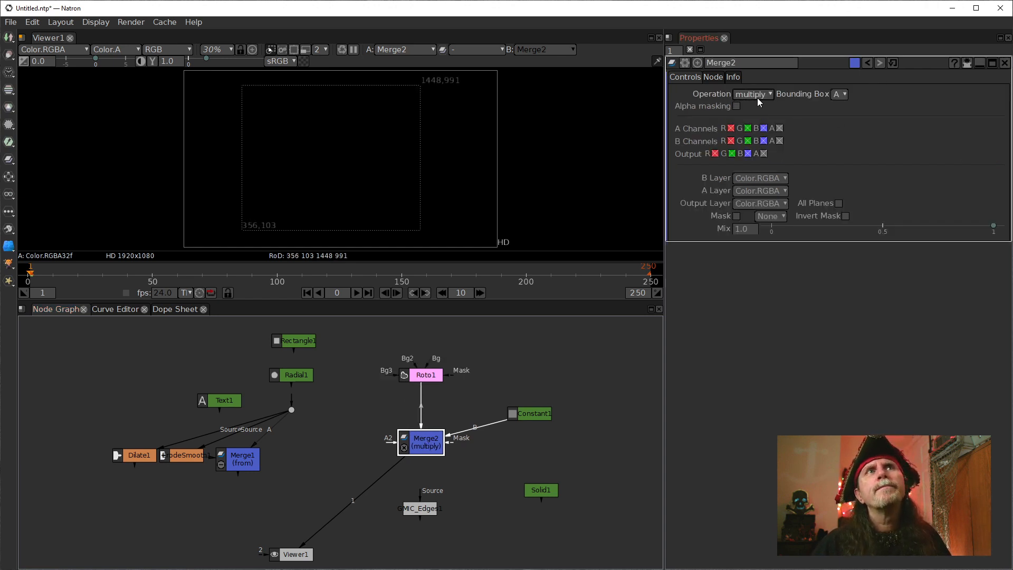
Try Union and B as Merge2's bounding box, and view Merge2 in Viewer1.
left_click(840, 94)
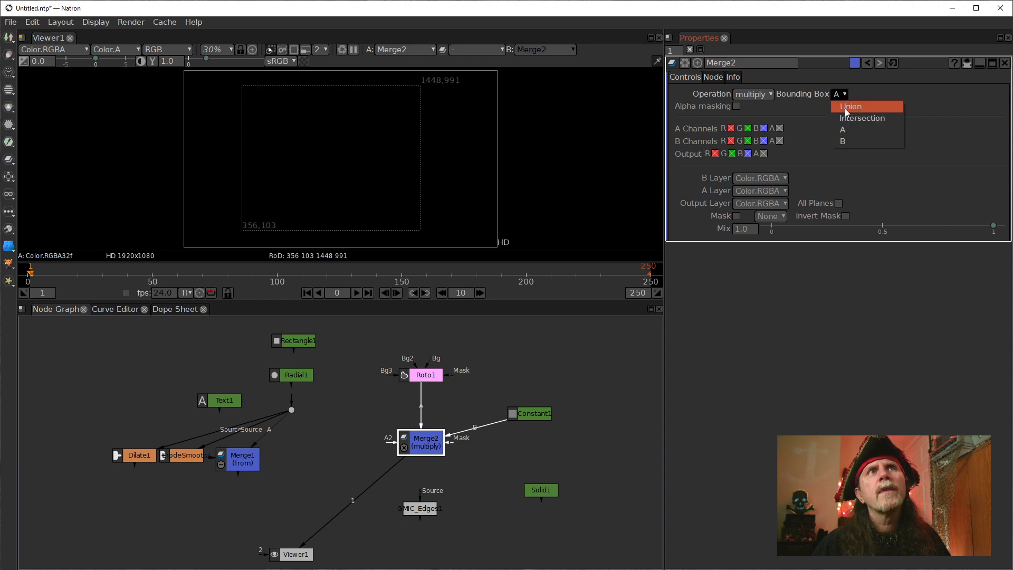
left_click(847, 107)
left_click(845, 95)
left_click(848, 141)
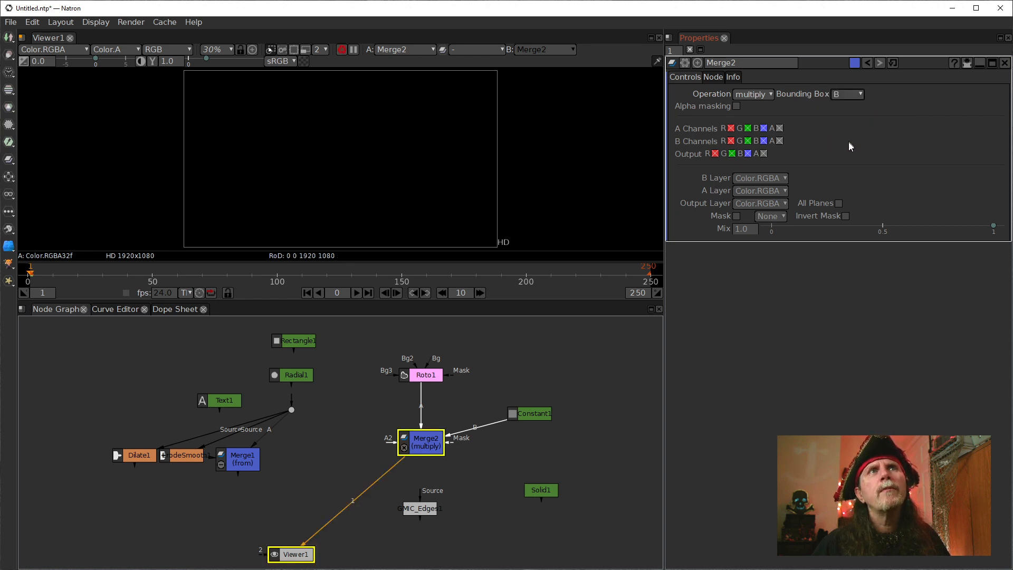
key("1")
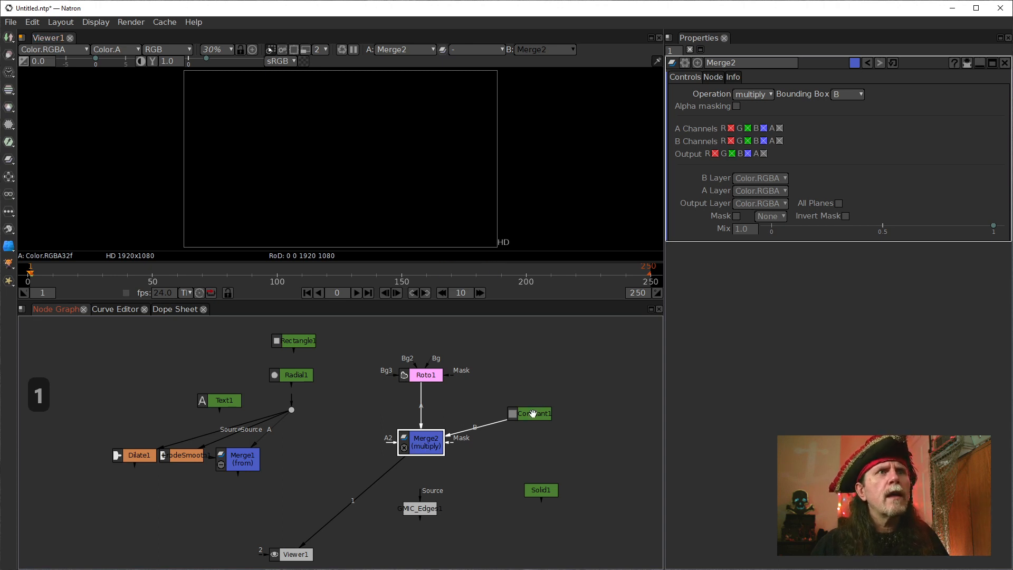
Reset Merge2 to its default settings, and set its bounding box to B.
left_click_drag(533, 414, 526, 415)
left_click(422, 442)
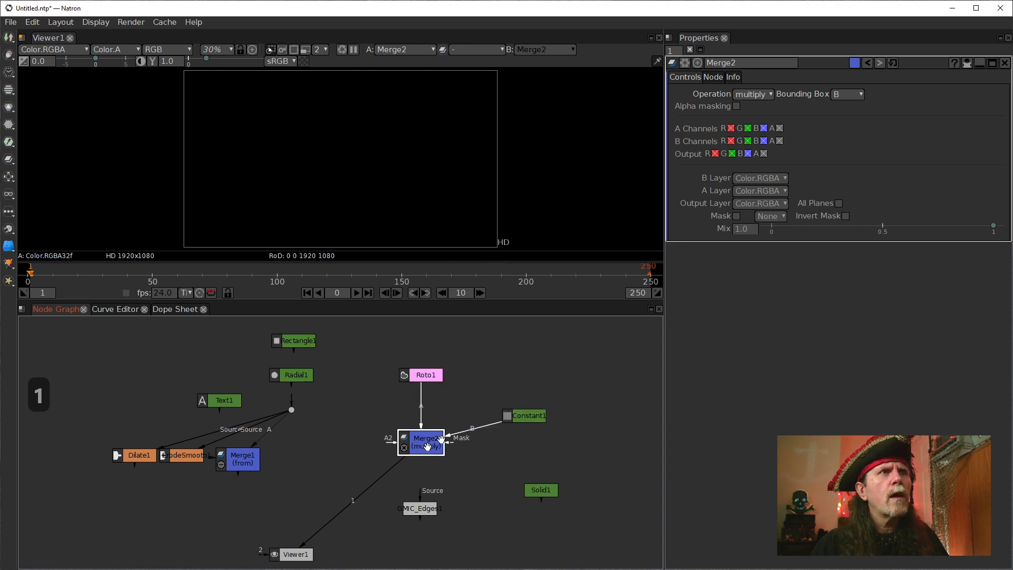
left_click(753, 94)
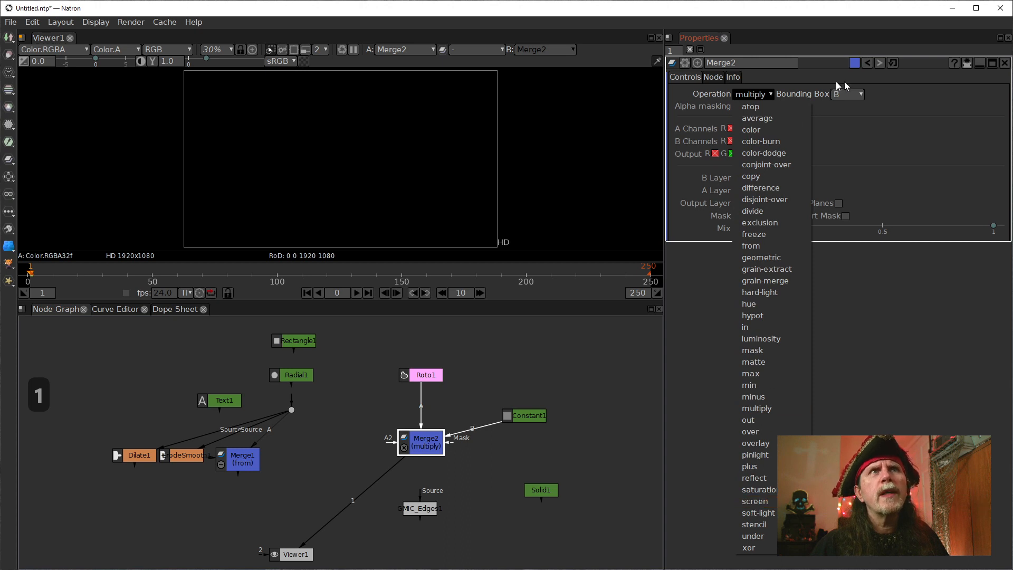
left_click(892, 63)
left_click(843, 96)
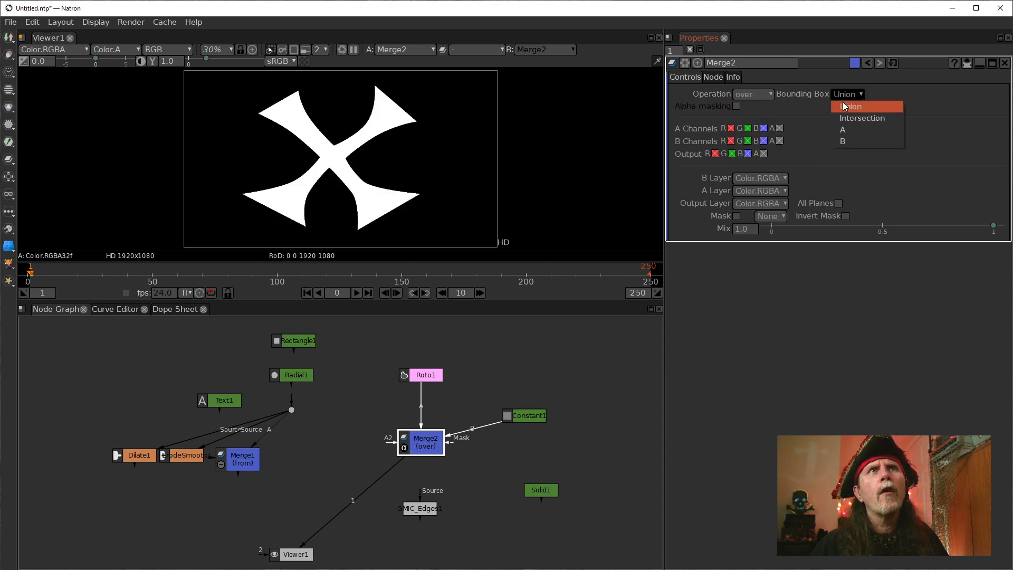
left_click(848, 139)
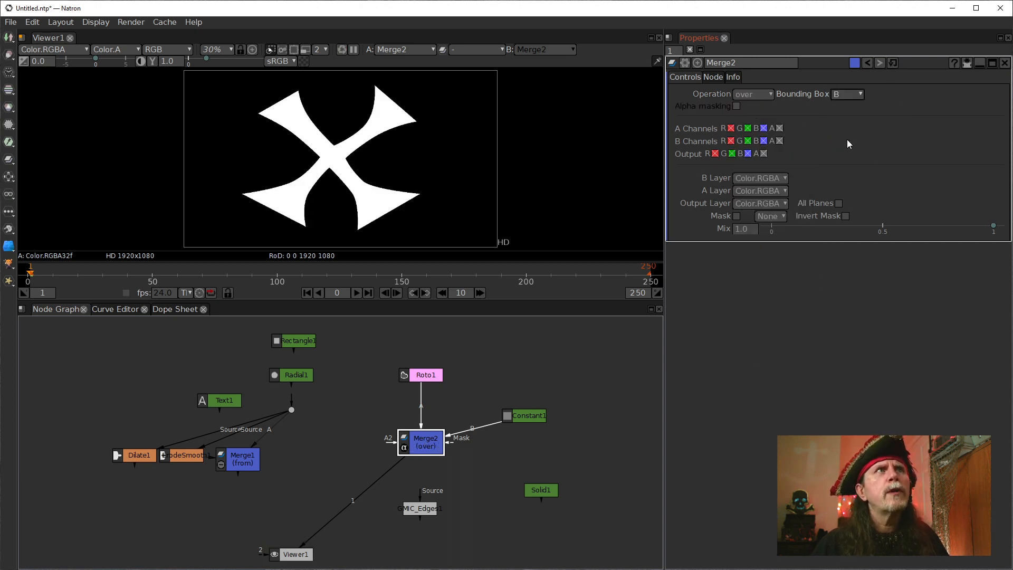
Lower Constant1 slightly, and move Merge2 up level with it, directly below Roto1.
left_click_drag(531, 412, 525, 430)
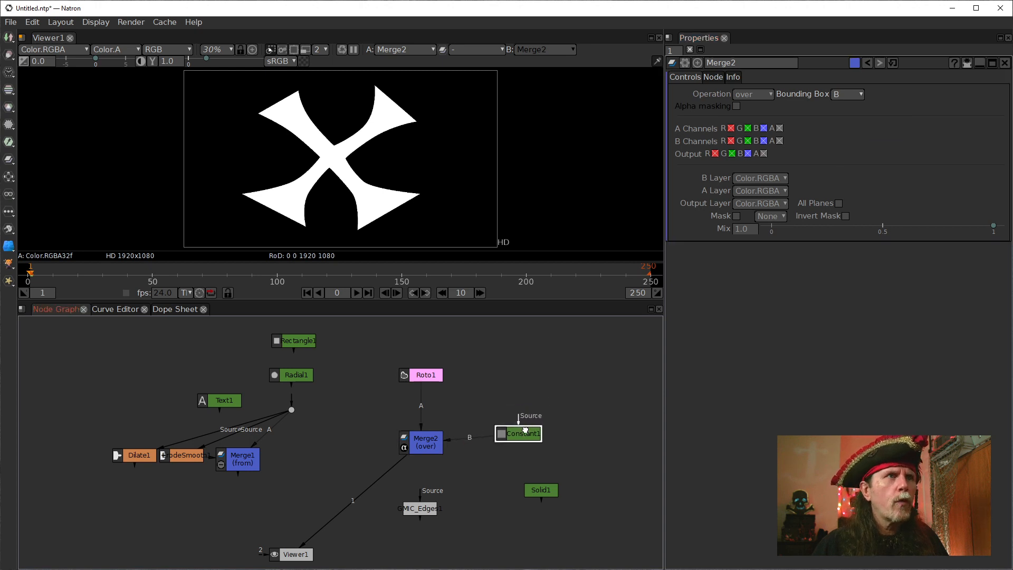
left_click_drag(426, 445, 431, 419)
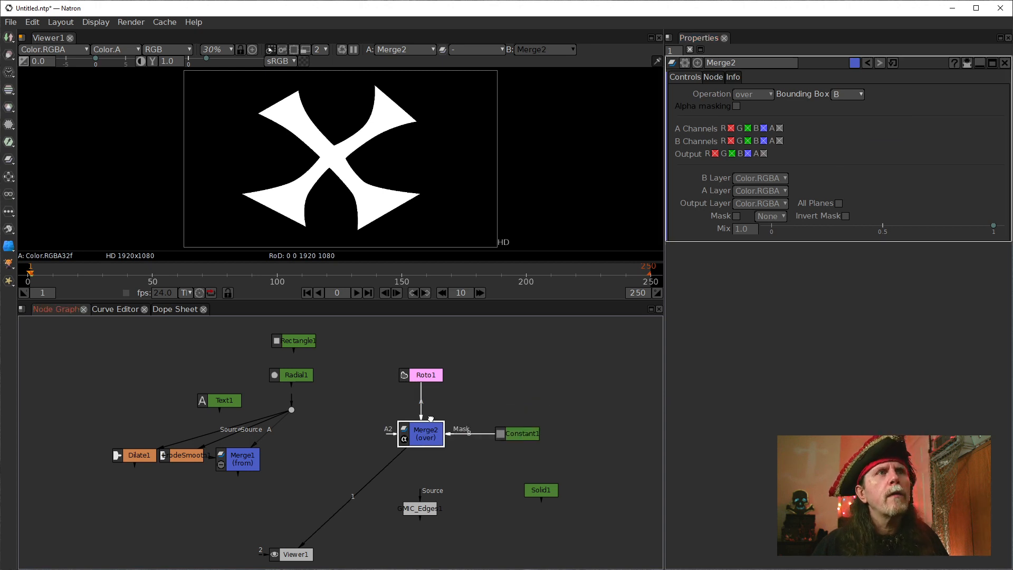
left_click(422, 377)
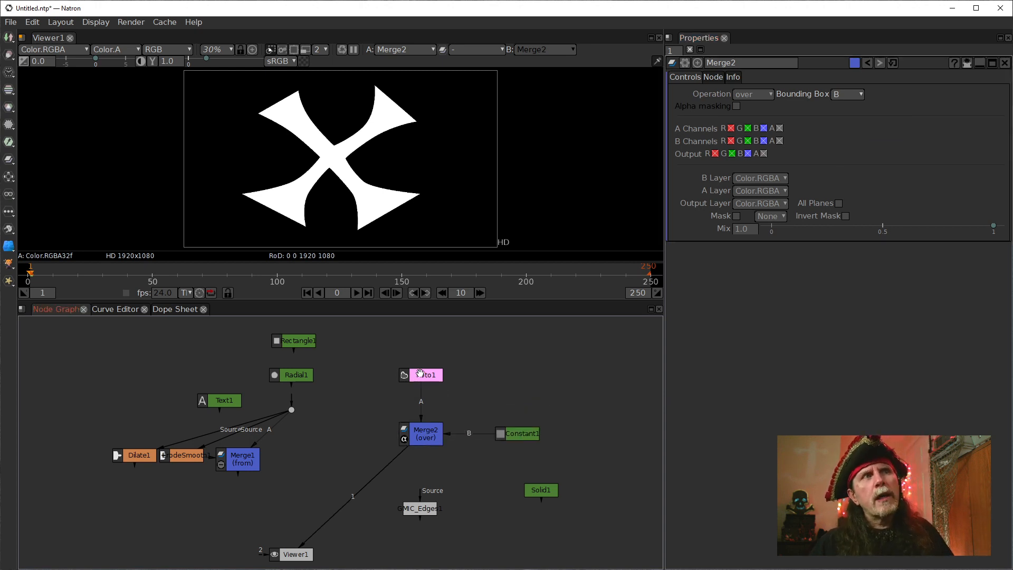
Check Merge2's alpha channel in the viewer, and return to the RGB display.
left_click(431, 428)
left_click(374, 157)
key("a")
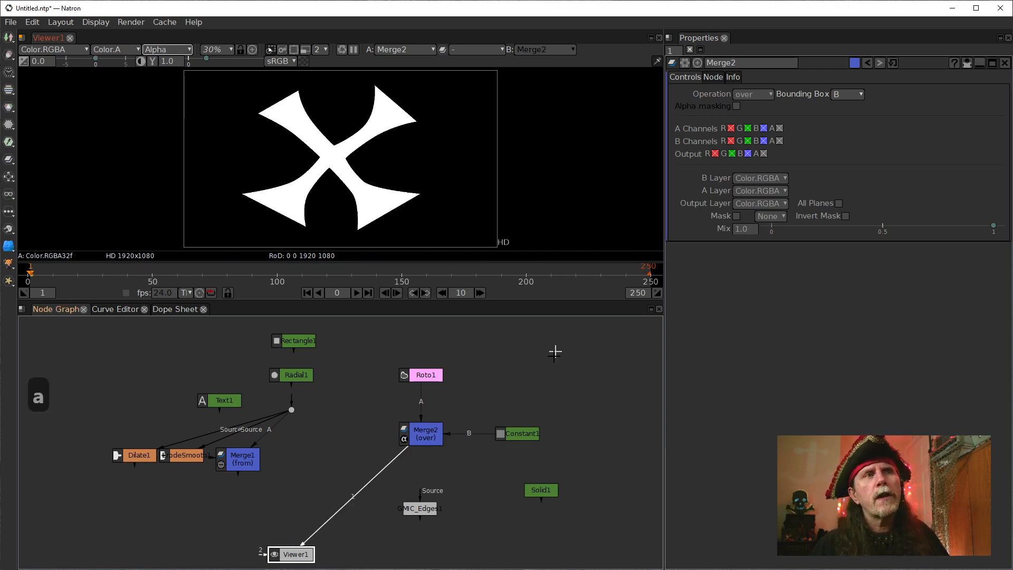
key("a")
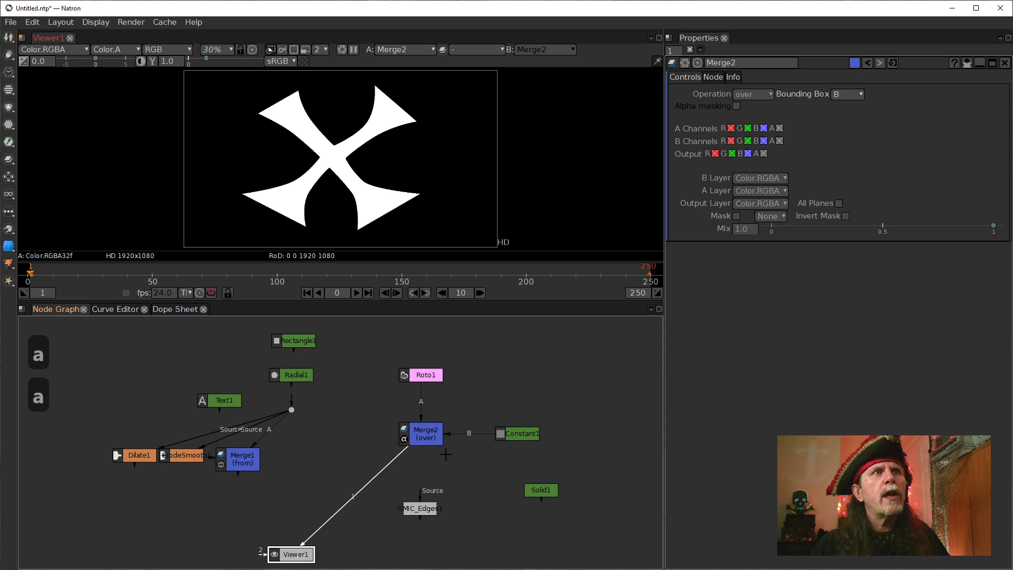
Compare the region of definition of Roto1 with that of Merge2 in Viewer1, ending on Merge2.
left_click(431, 441)
left_click(527, 438)
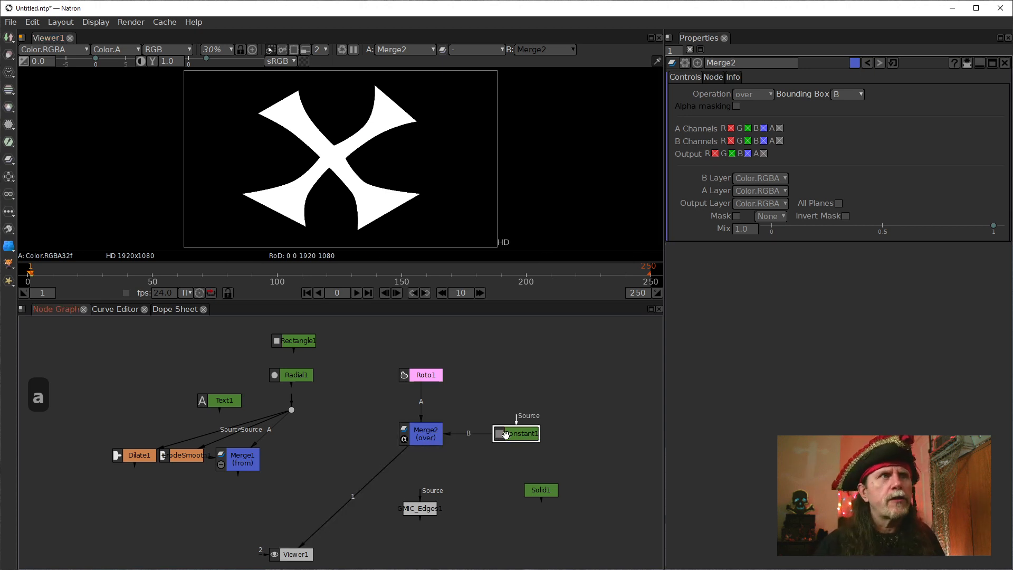
mouse_move(505, 434)
left_mouse_down()
mouse_move(423, 436)
mouse_move(518, 433)
left_mouse_up()
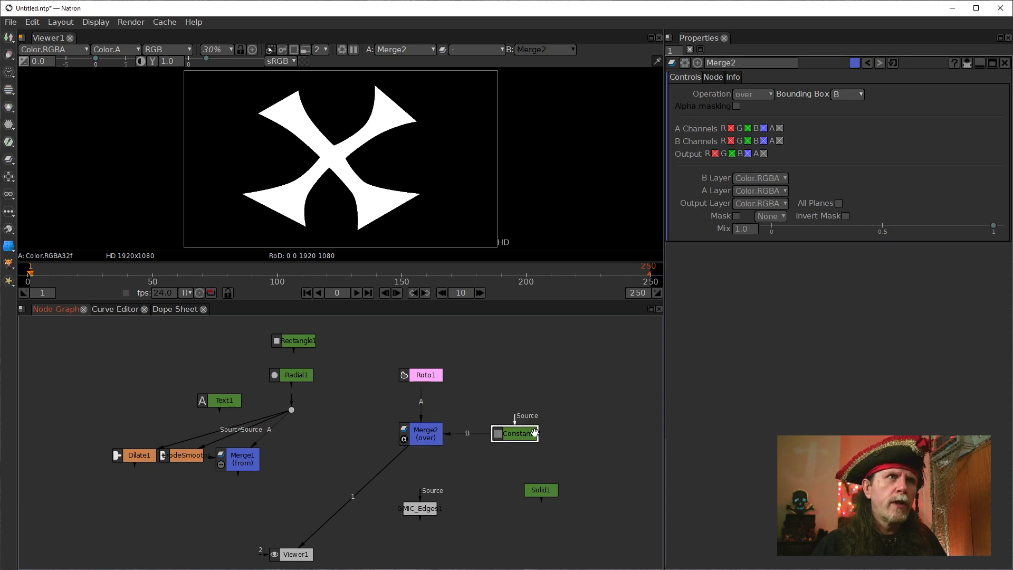
left_click(419, 436)
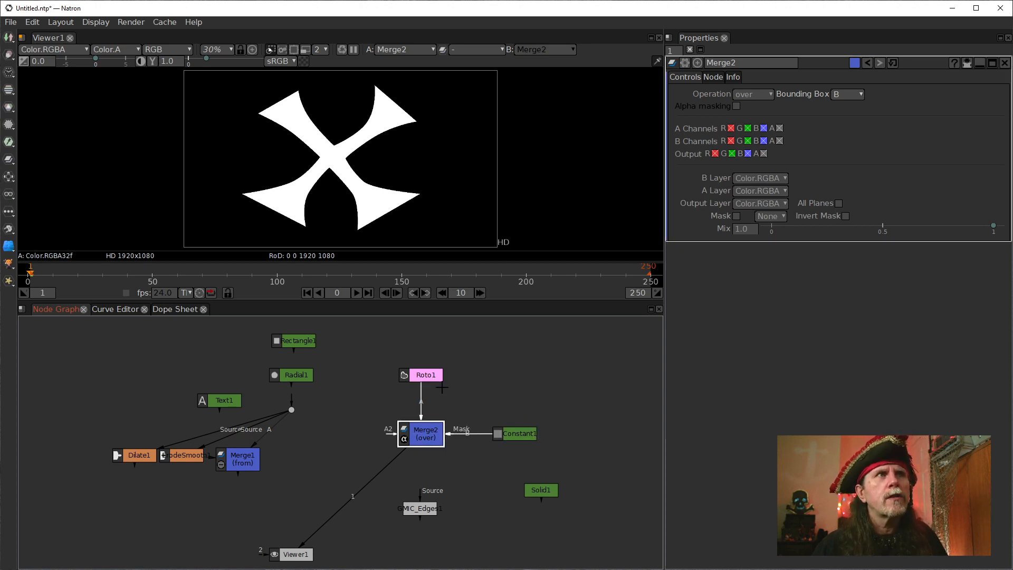
left_click(423, 374)
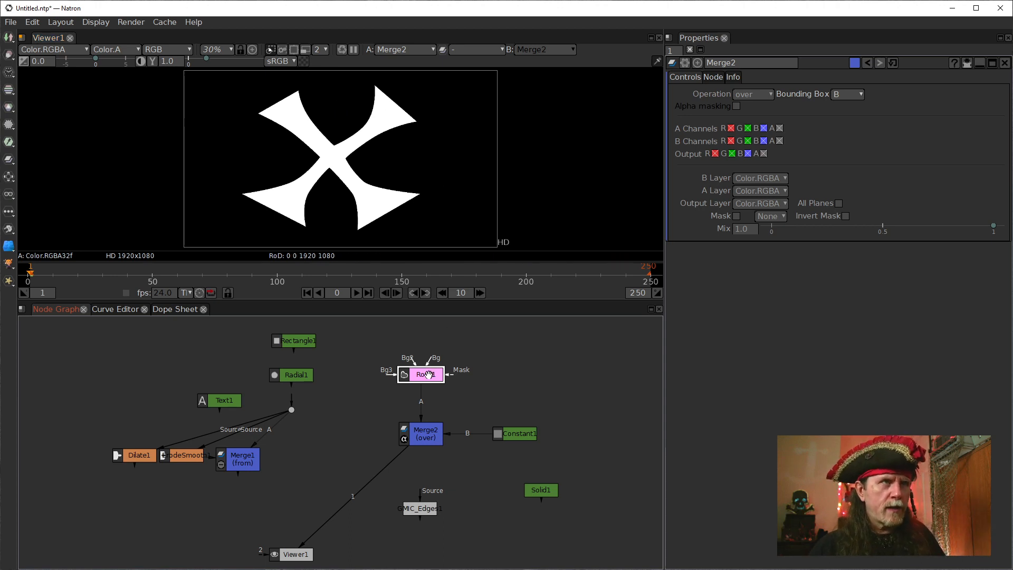
key("1")
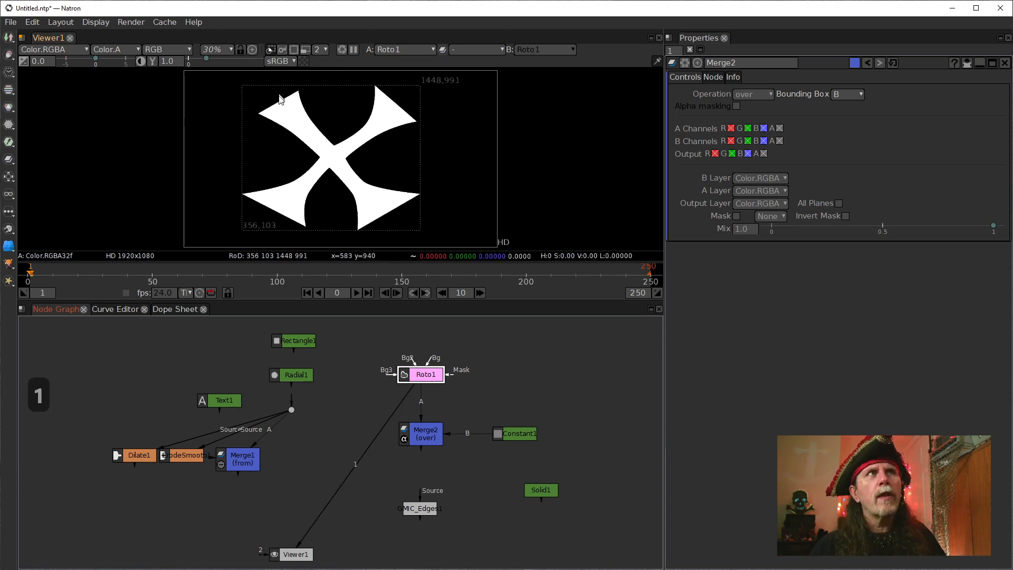
left_click(424, 434)
key("1")
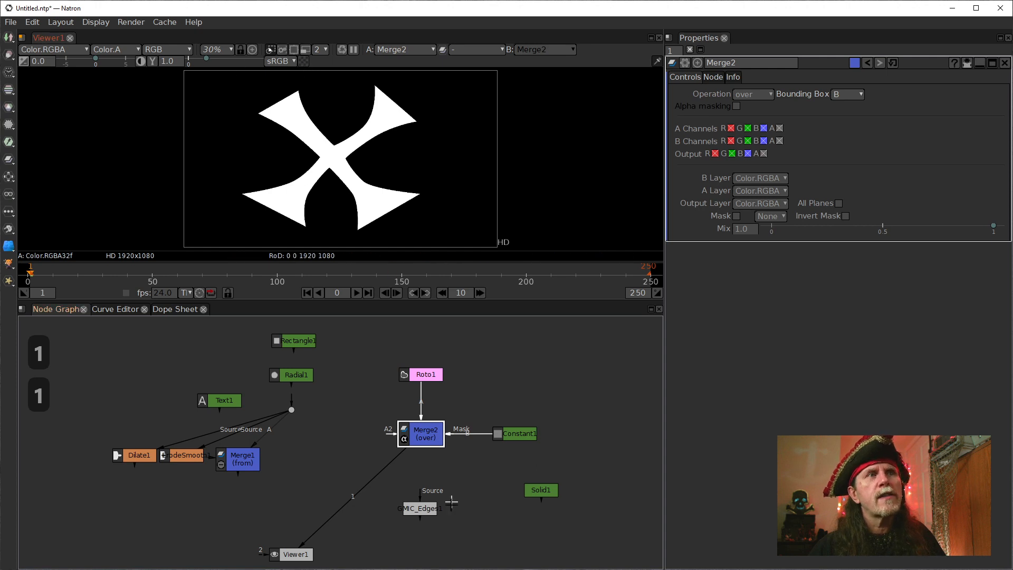
Connect GMIC_Edges1 to Merge2's output, show it in Viewer1, and inspect its settings and outline up close.
mouse_move(432, 504)
left_mouse_down()
mouse_move(421, 442)
mouse_move(362, 476)
mouse_move(406, 509)
mouse_move(417, 479)
mouse_move(401, 484)
mouse_move(417, 484)
mouse_move(418, 495)
left_mouse_up()
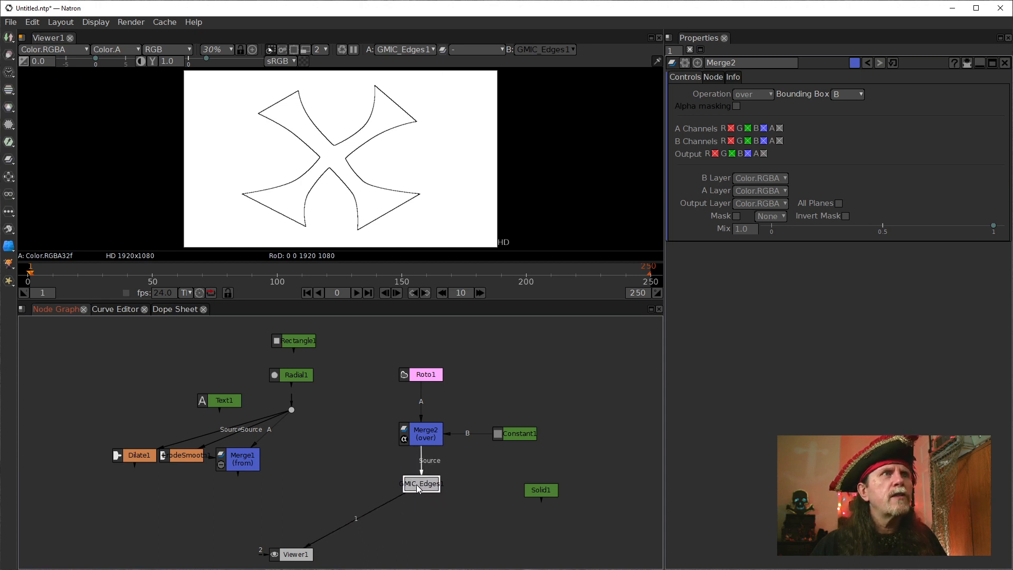
double_click(419, 491)
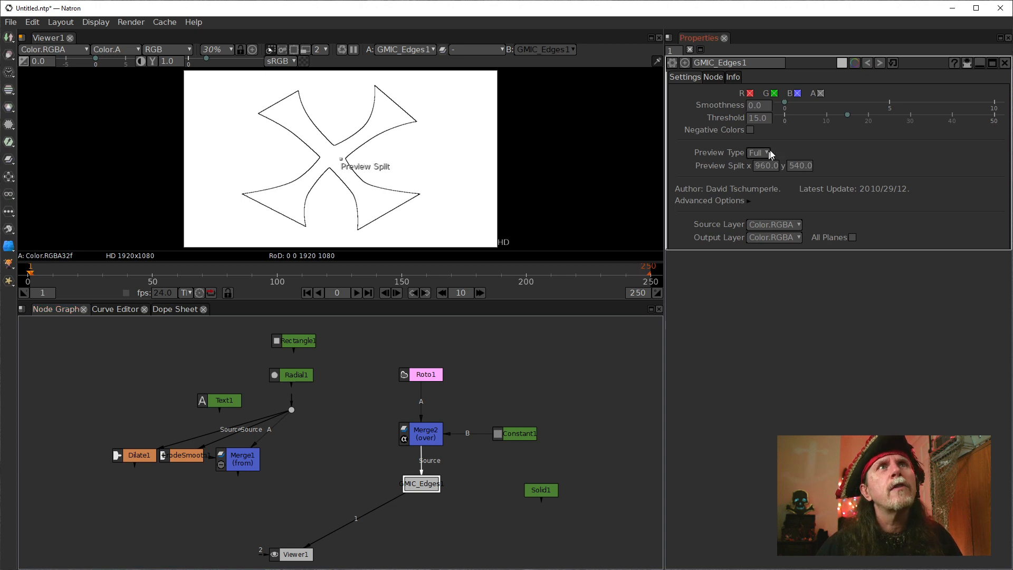
left_click(763, 120)
left_click(846, 266)
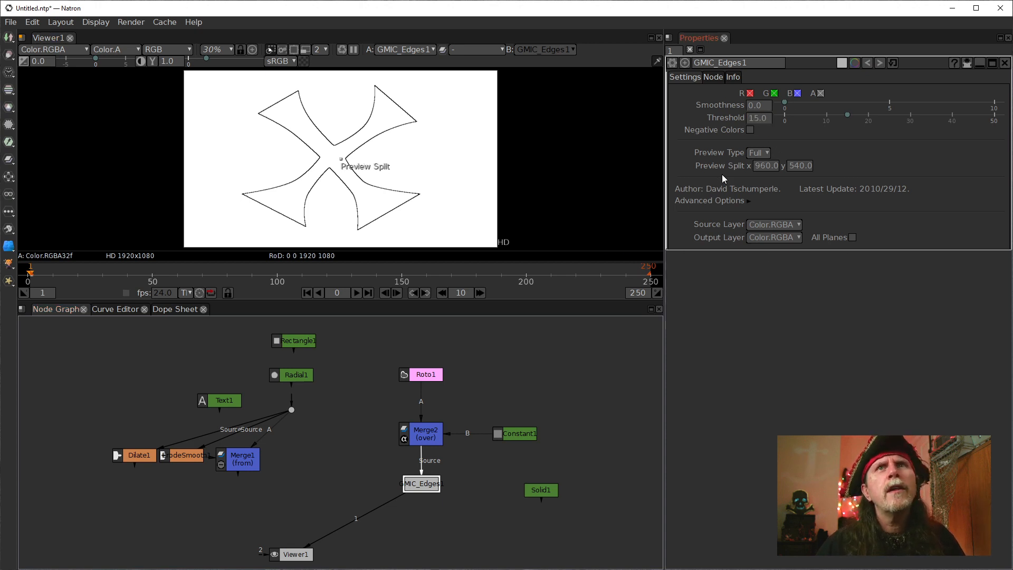
left_click(752, 106)
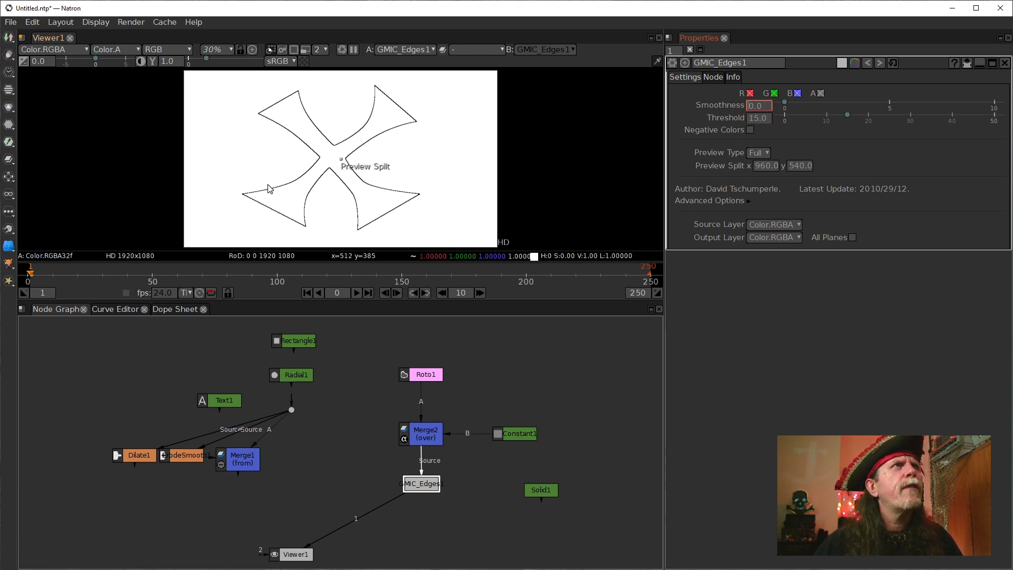
scroll(308, 133, "up", 8)
scroll(309, 134, "up", 2)
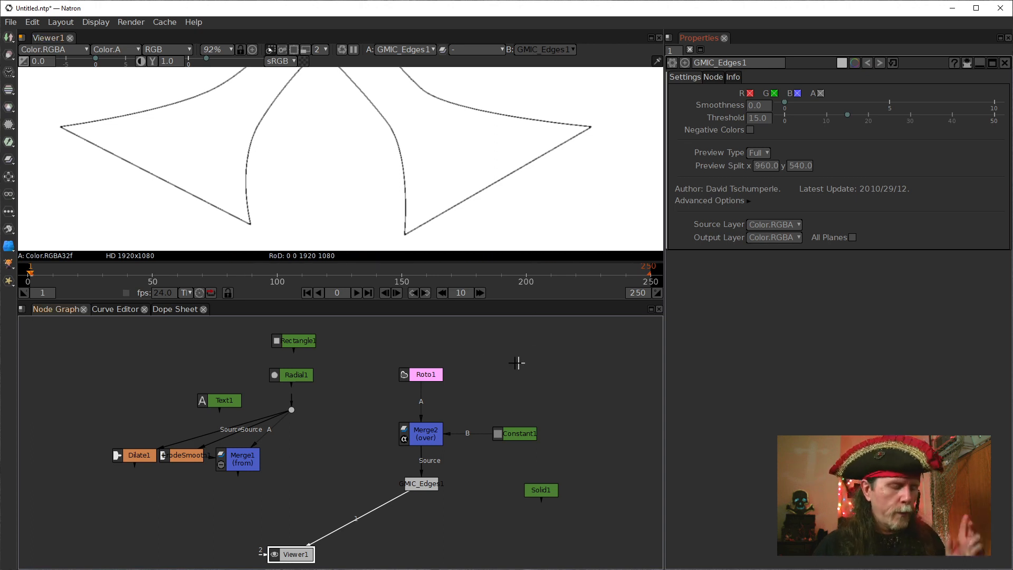
Add an EdgeDetect node to the node graph by searching for "edge".
left_click(342, 477)
key("Tab")
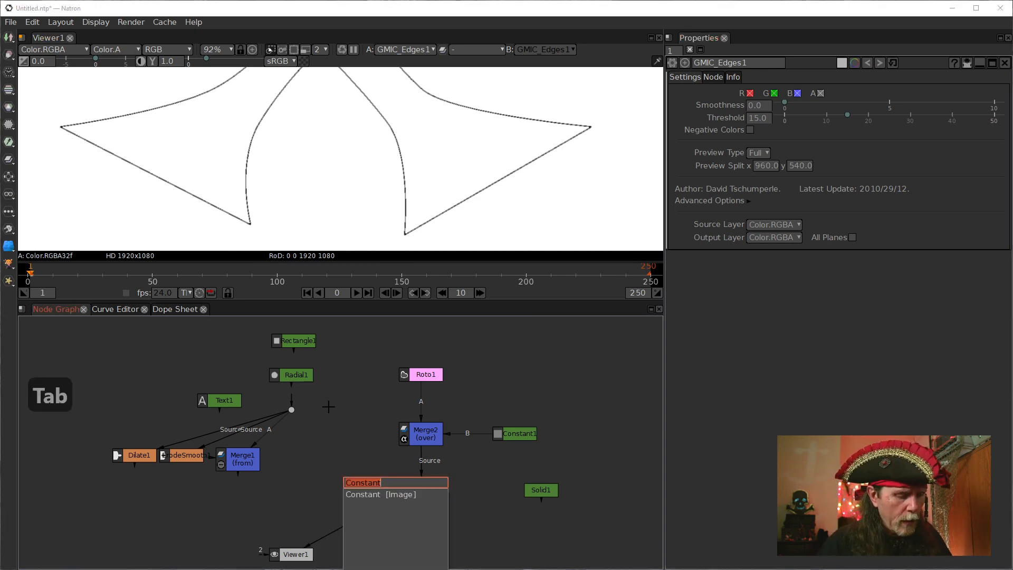
type("ed")
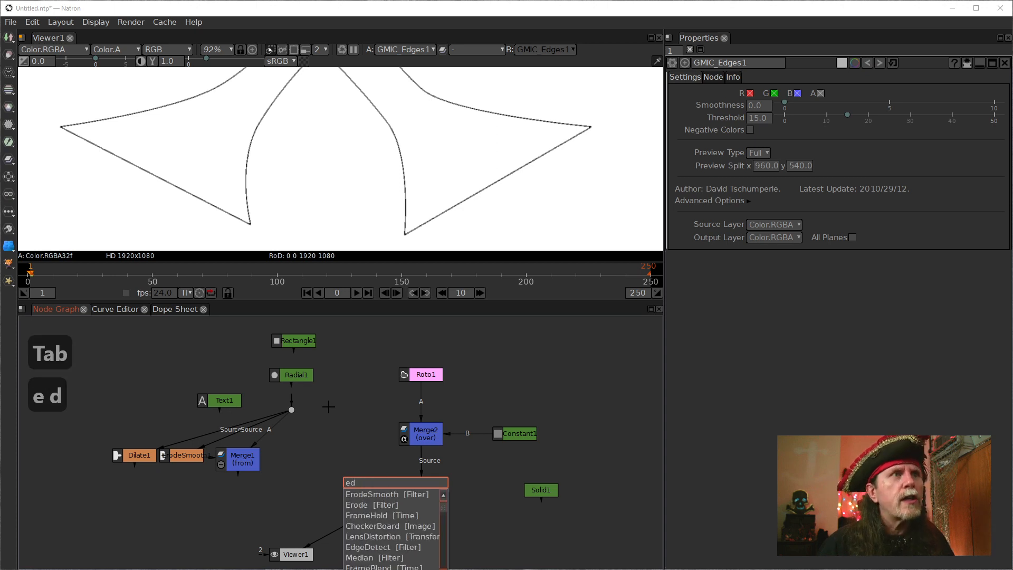
key("Down")
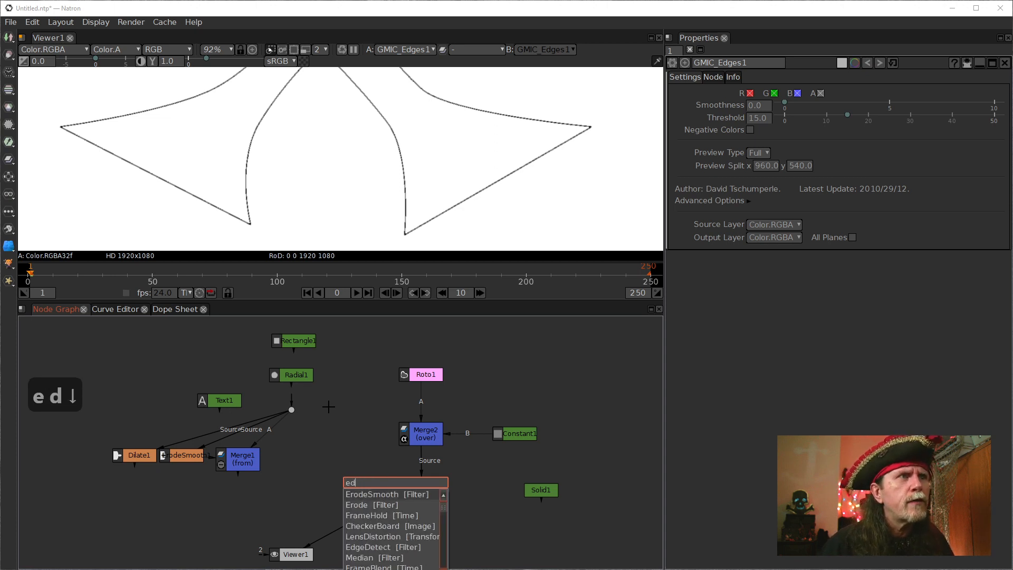
key("BackSpace")
key("BackSpace")
key("BackSpace")
key("BackSpace")
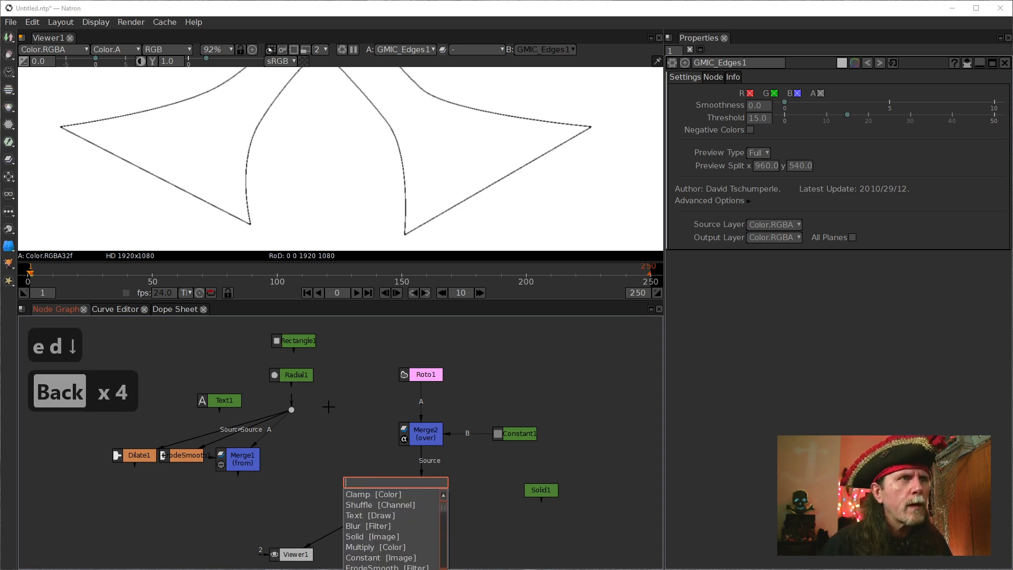
type("edge")
key("Down")
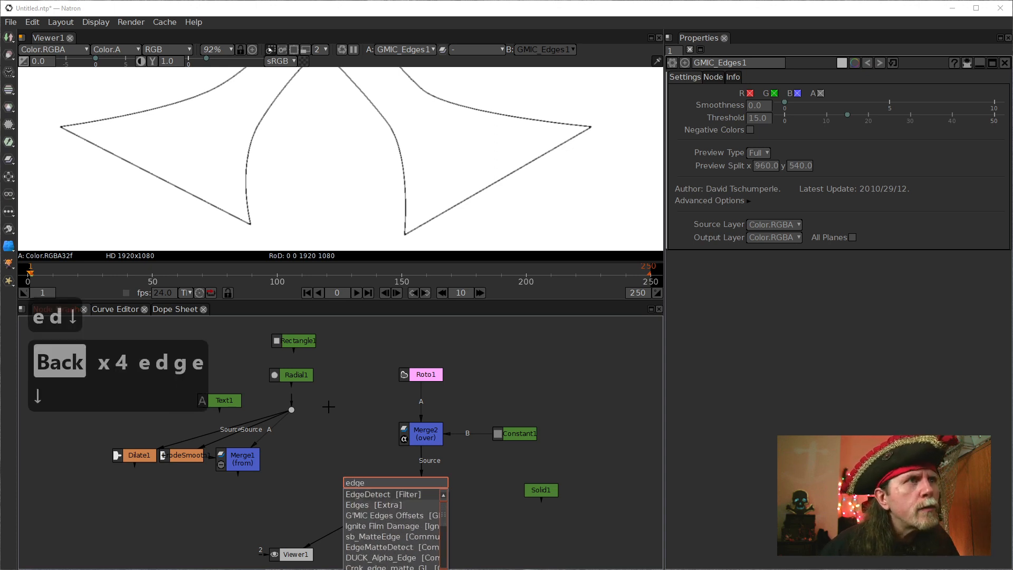
key("Return")
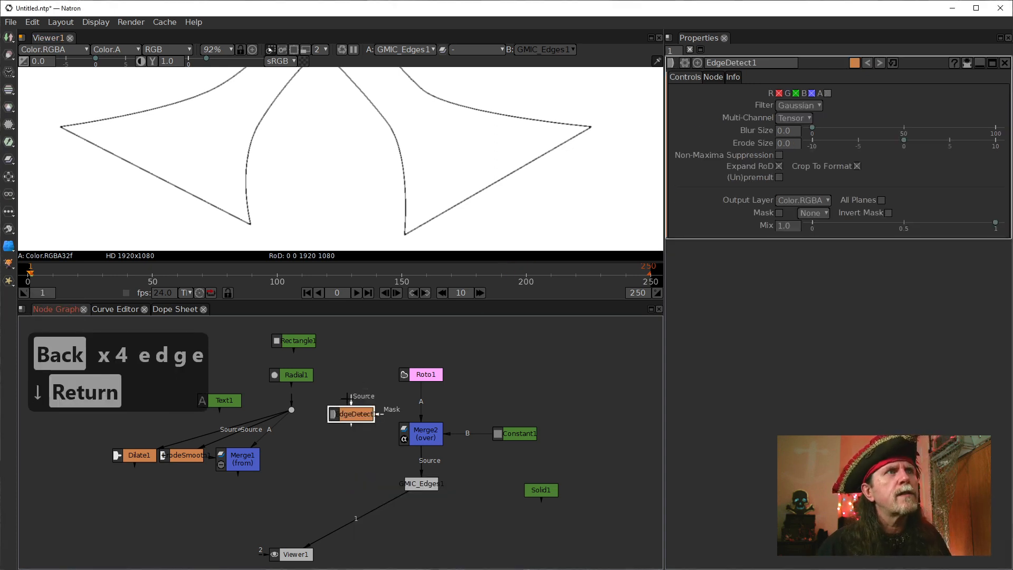
Connect EdgeDetect1's source to Roto1, show it in Viewer1, and view the whole outlined shape.
left_click_drag(352, 399, 425, 376)
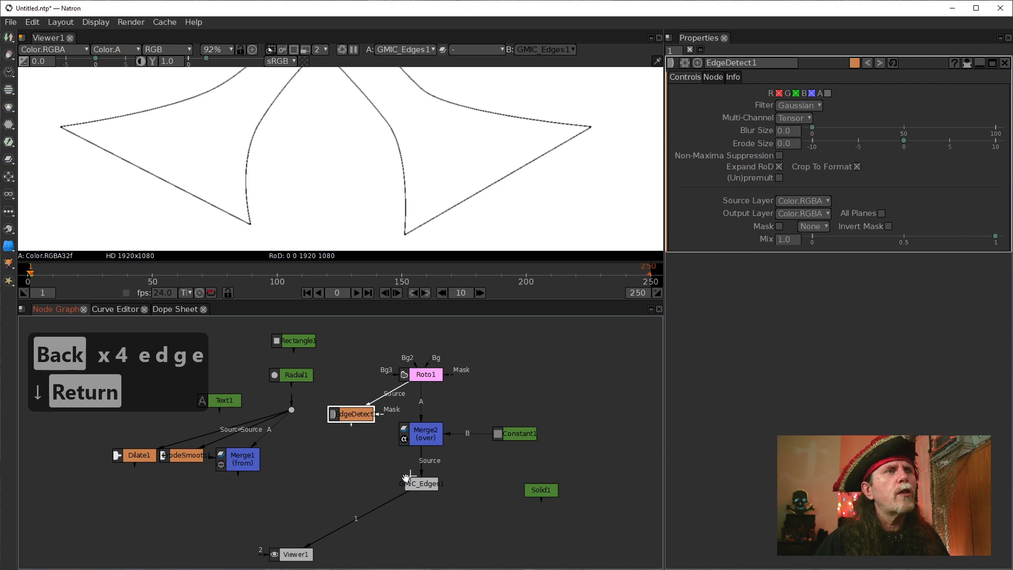
left_click_drag(389, 501, 356, 419)
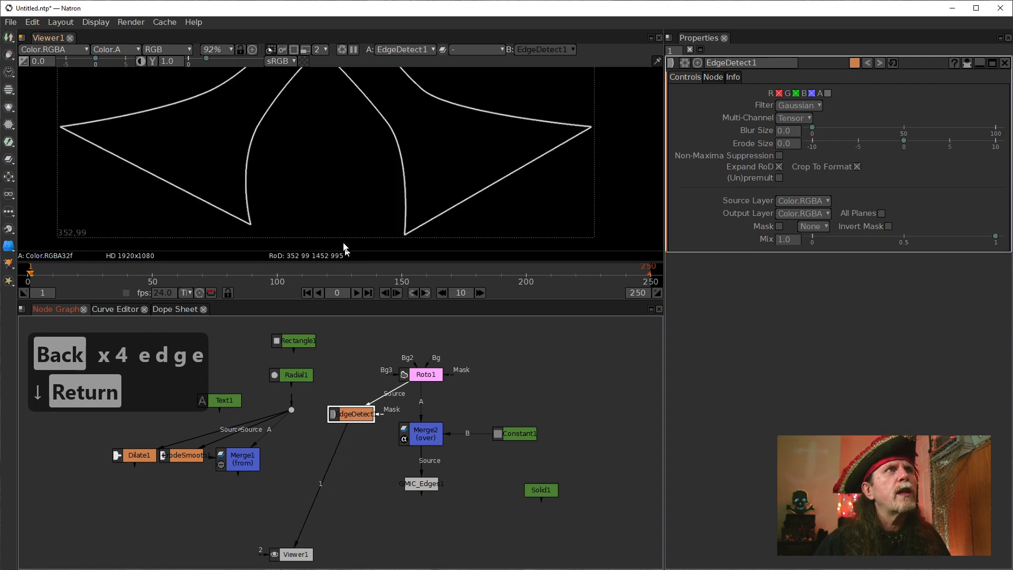
scroll(352, 192, "down", 6)
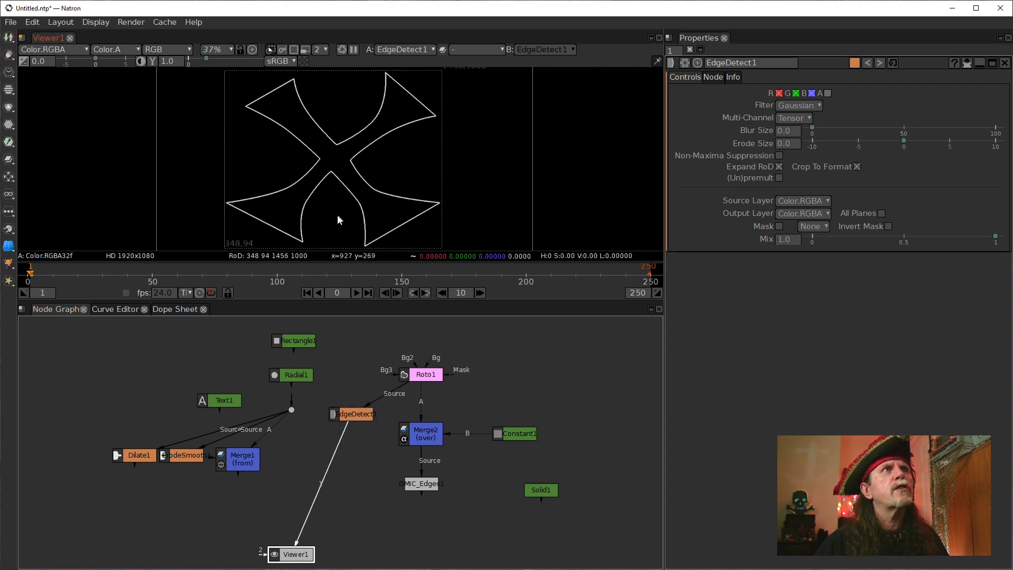
left_click_drag(338, 217, 322, 222)
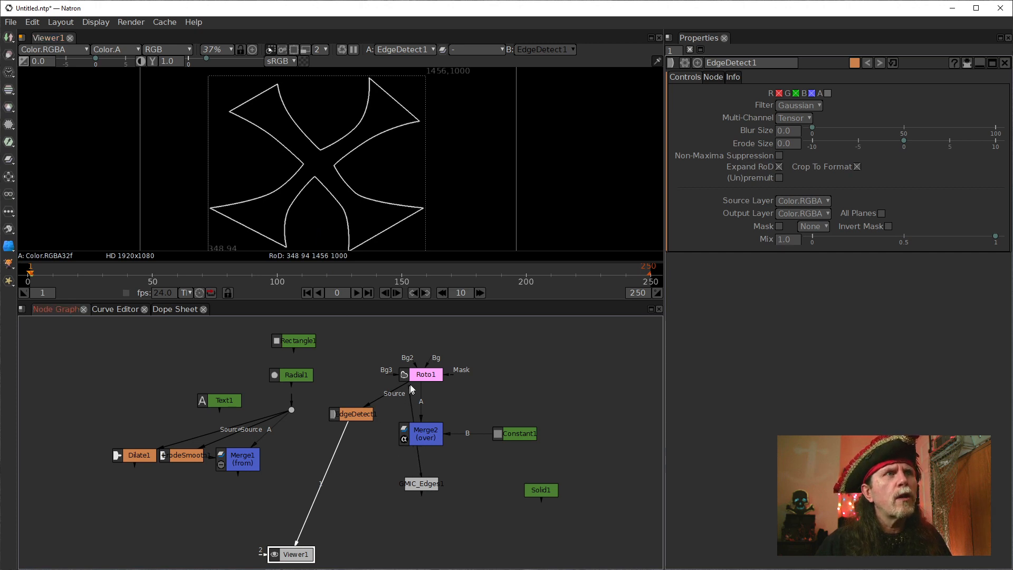
Move Merge2 up beside Constant1, clear of EdgeDetect1's branch, and examine the EdgeDetect1 outline up close.
left_click_drag(422, 435, 486, 413)
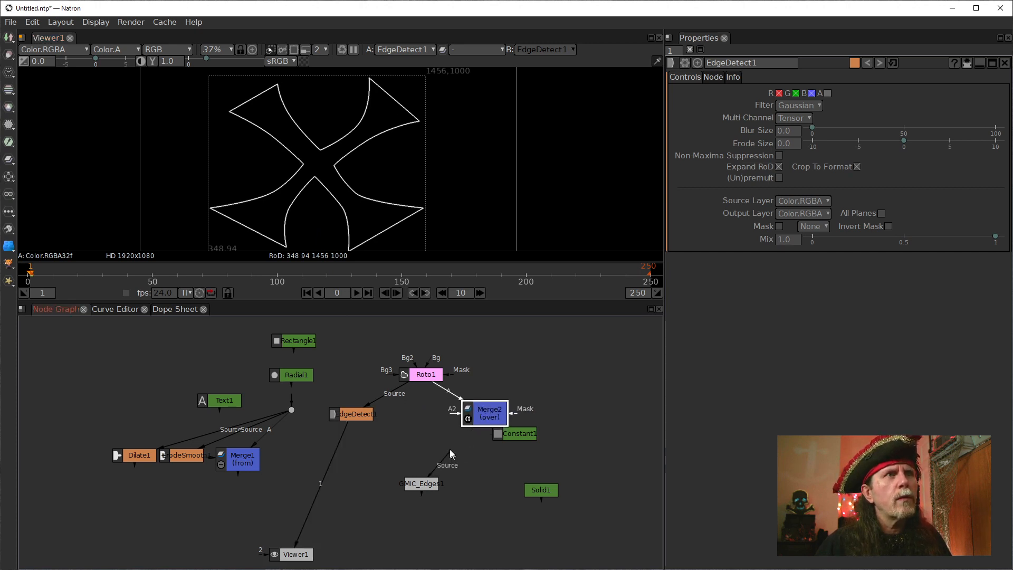
left_click_drag(424, 361, 424, 373)
scroll(329, 231, "up", 3)
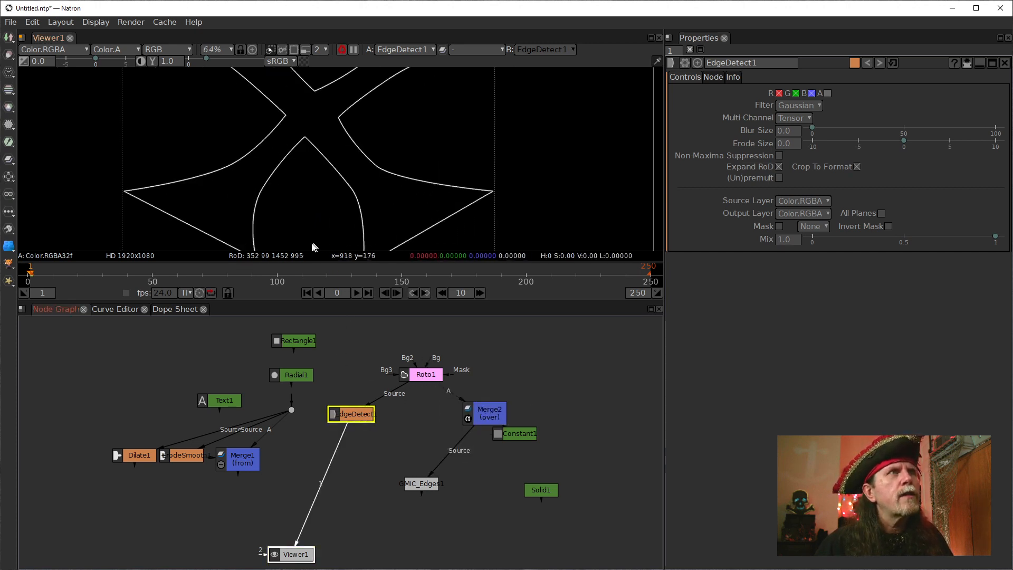
scroll(222, 195, "up", 4)
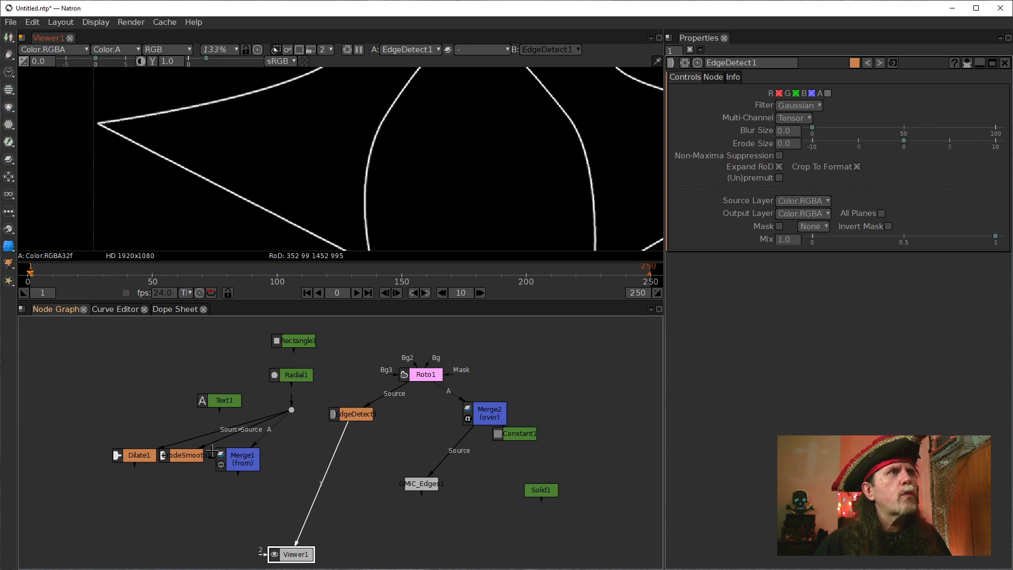
Lower ErodeSmooth1 slightly, connect Dilate1's source to EdgeDetect1 with Dilate1 directly below it, and show Dilate1 in Viewer1.
left_click_drag(194, 449, 189, 479)
left_click_drag(136, 455, 358, 415)
left_click_drag(305, 532, 354, 498)
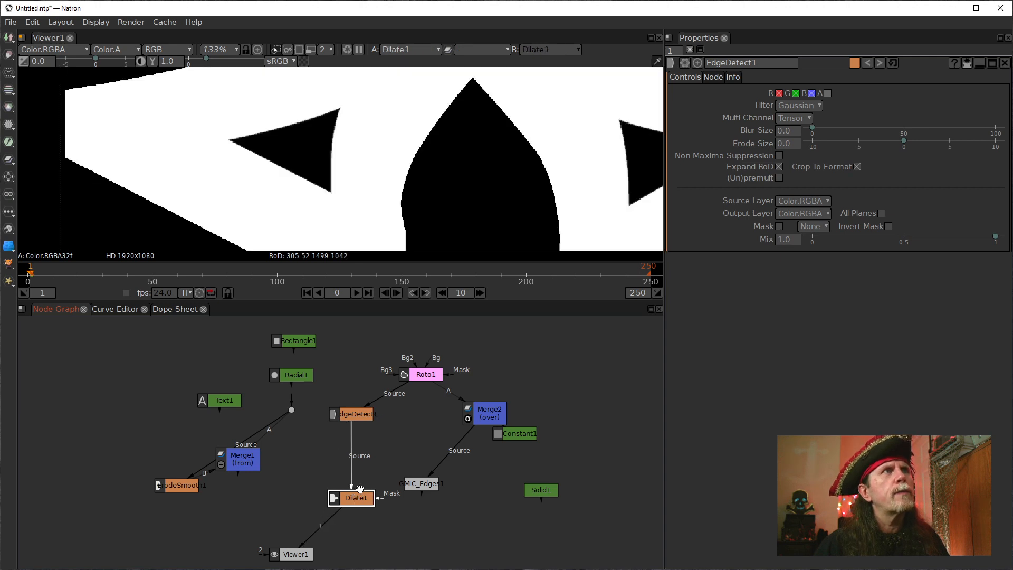
scroll(387, 181, "down", 4)
left_click_drag(387, 177, 369, 183)
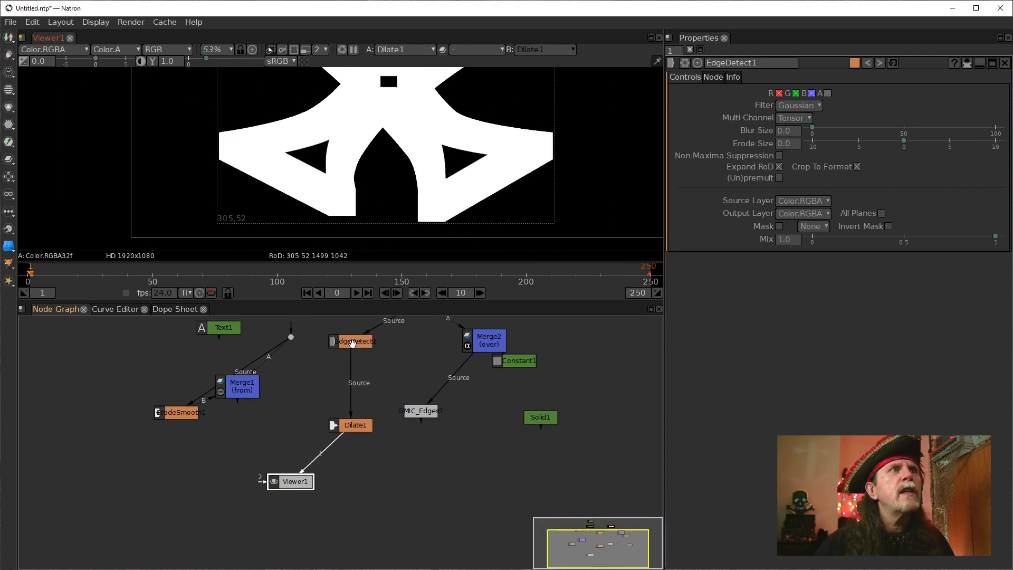
Show EdgeDetect1 in Viewer1, try an Erode Size of 2, and set it to -8 to thicken the outline.
left_click(352, 342)
key("1")
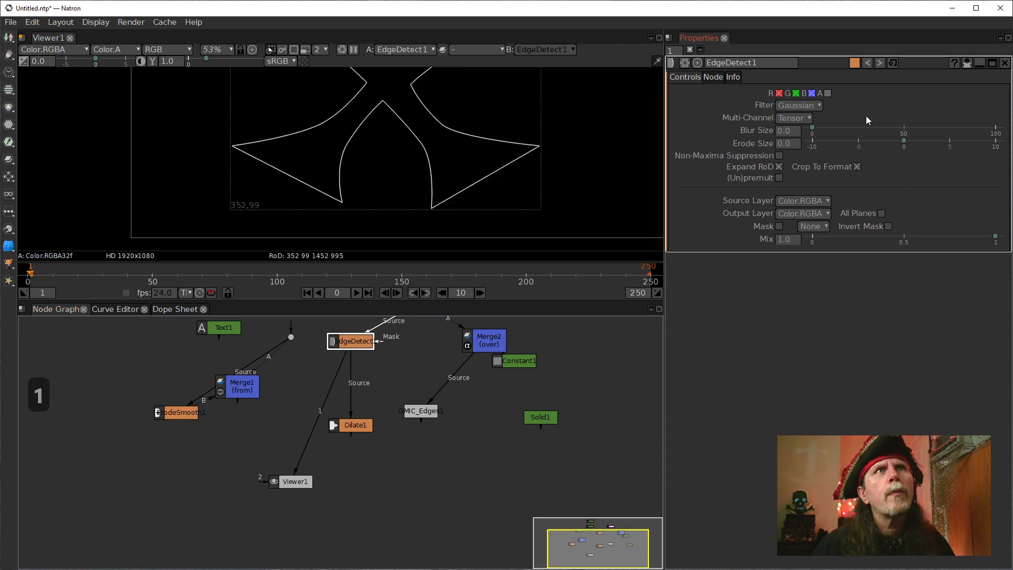
left_click(777, 131)
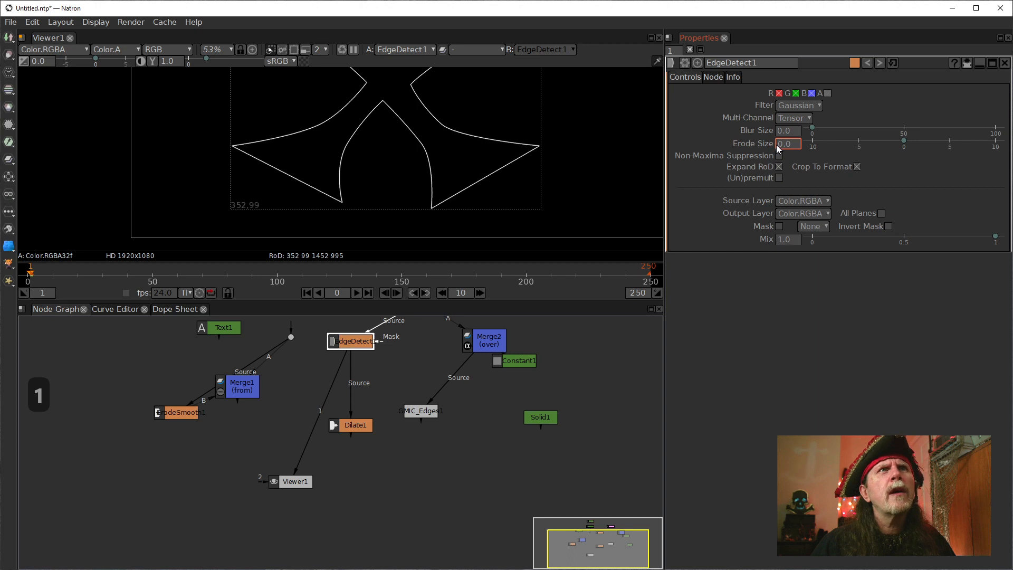
type("2")
key("Return")
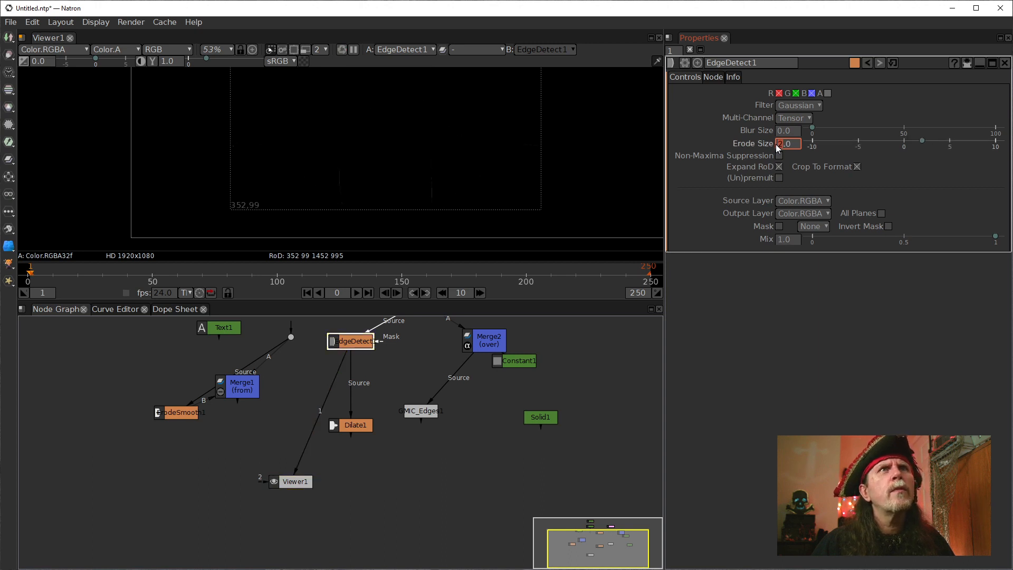
scroll(776, 144, "down", 4)
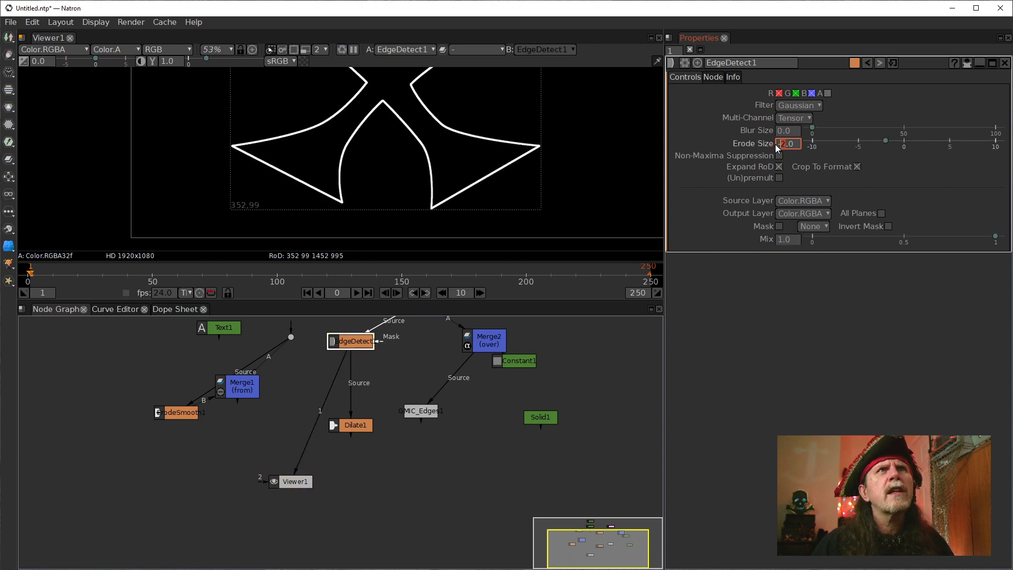
scroll(775, 144, "down", 6)
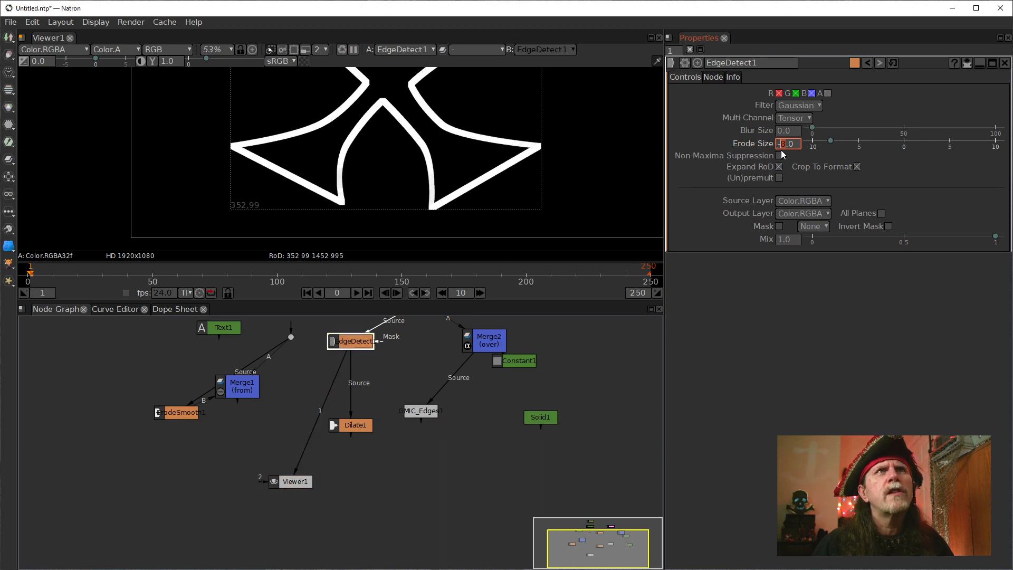
Set EdgeDetect1's Blur Size to 15 and check the softened outline.
scroll(777, 131, "up", 14)
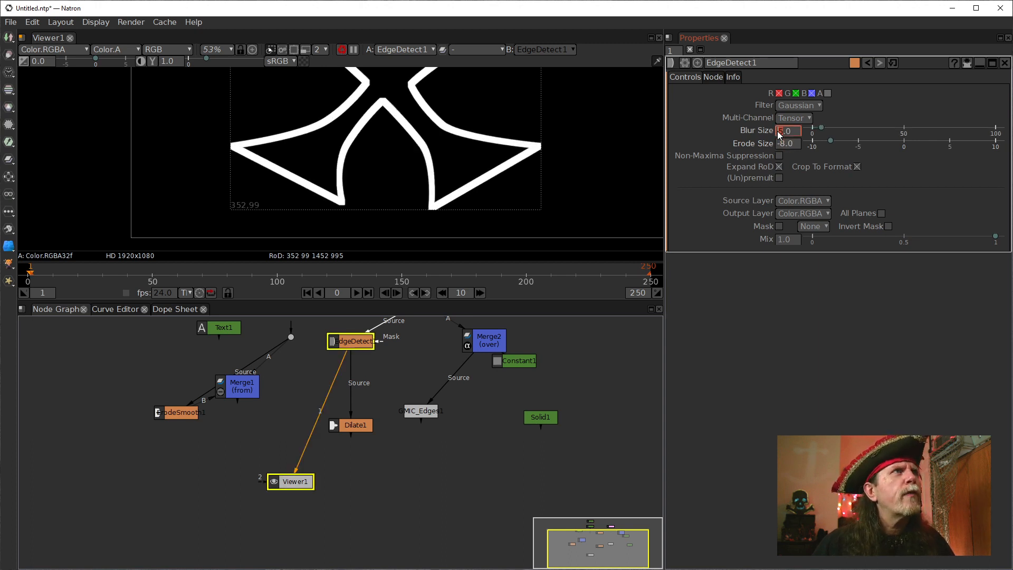
scroll(777, 131, "up", 1)
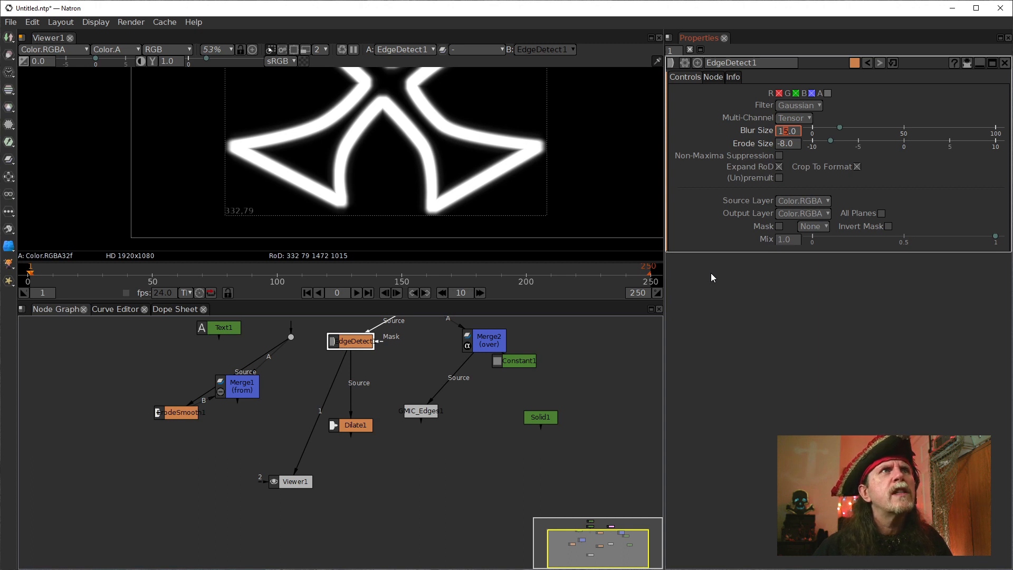
left_click_drag(387, 113, 347, 166)
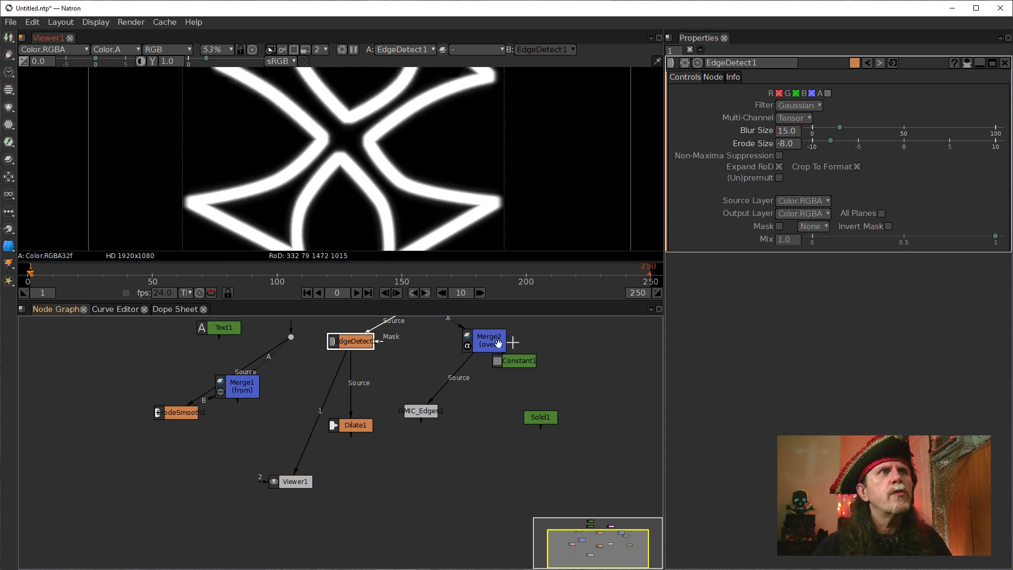
Show GMIC_Edges1 in Viewer1, and shift Dilate1 slightly left under EdgeDetect1.
left_click_drag(303, 467, 422, 415)
left_click_drag(357, 427, 326, 418)
left_click_drag(485, 372, 434, 455)
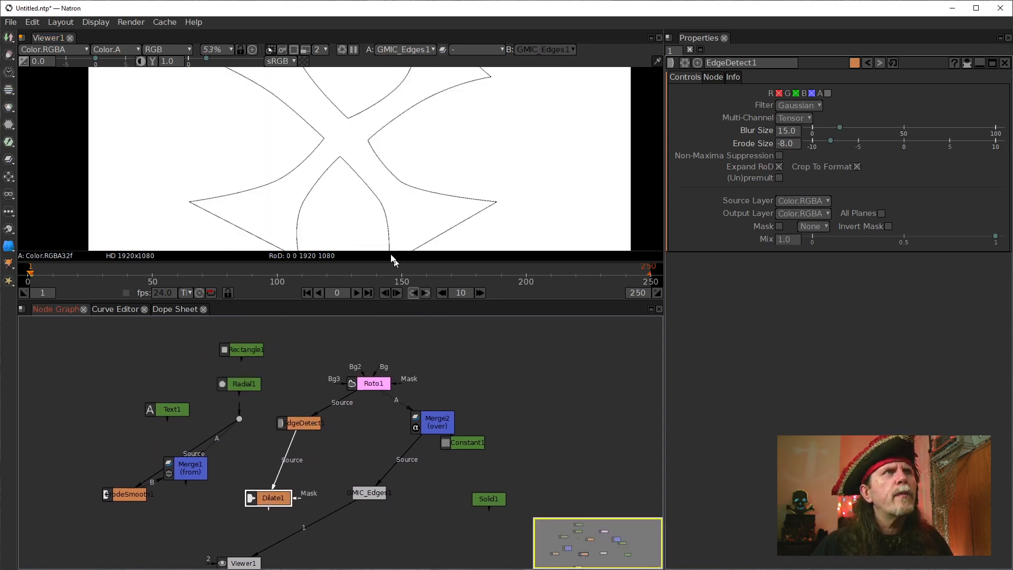
left_click_drag(353, 163, 371, 108)
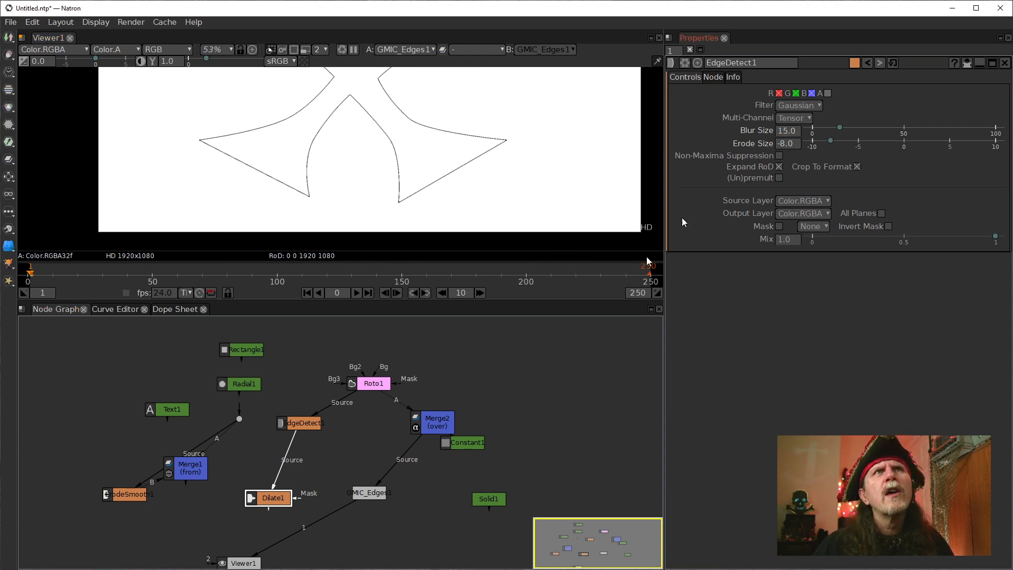
Open GMIC_Edges1's settings, try a Smoothness of 5, set it to 1, and inspect the resulting outline.
left_click(371, 486)
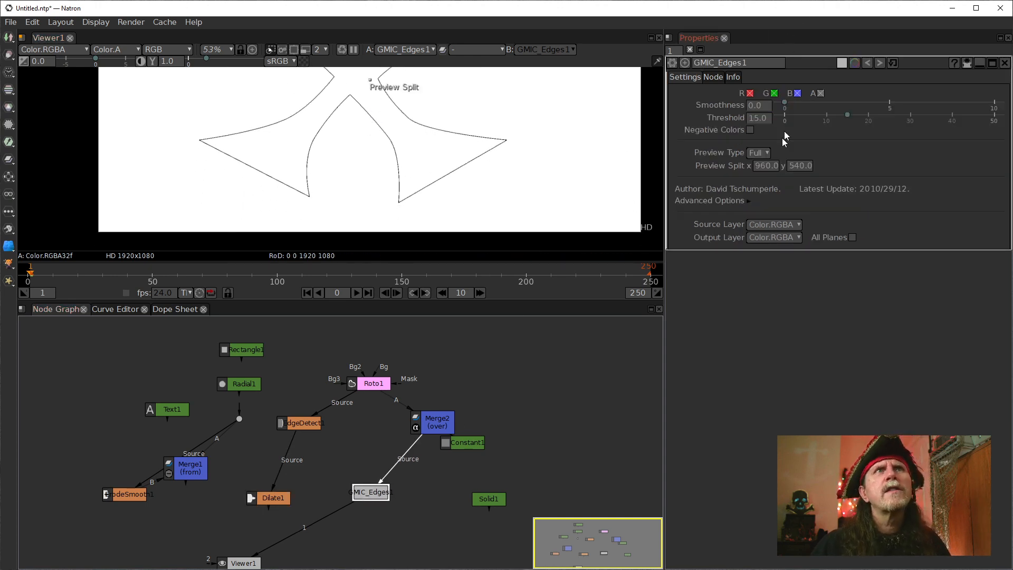
double_click(760, 118)
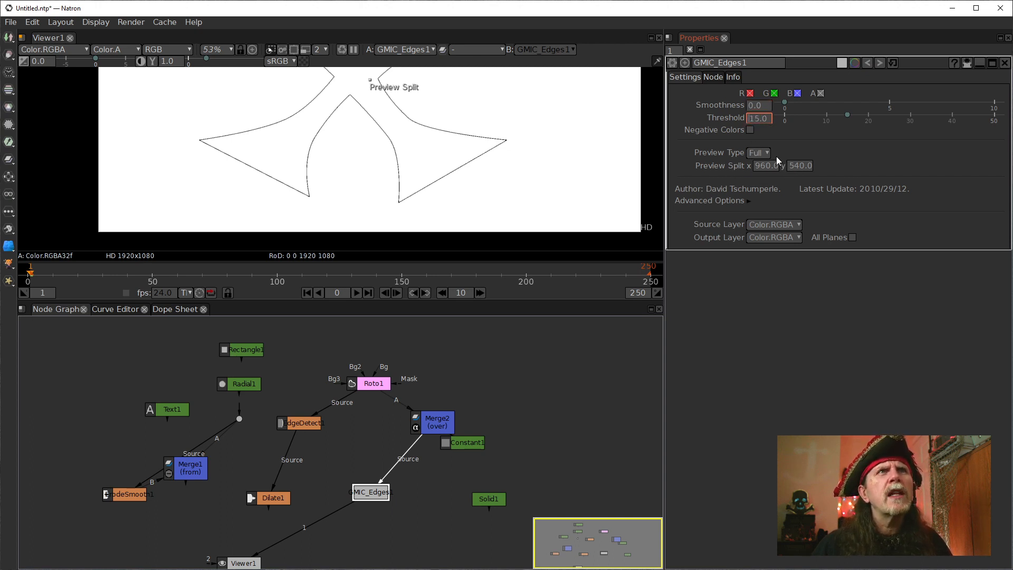
left_click(752, 106)
type("5")
key("Return")
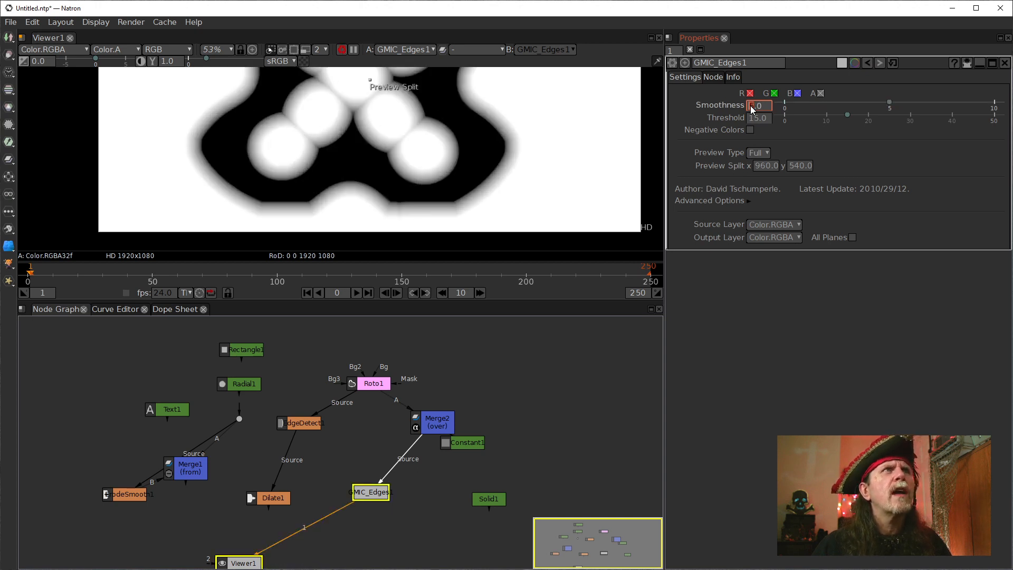
type("1")
key("Return")
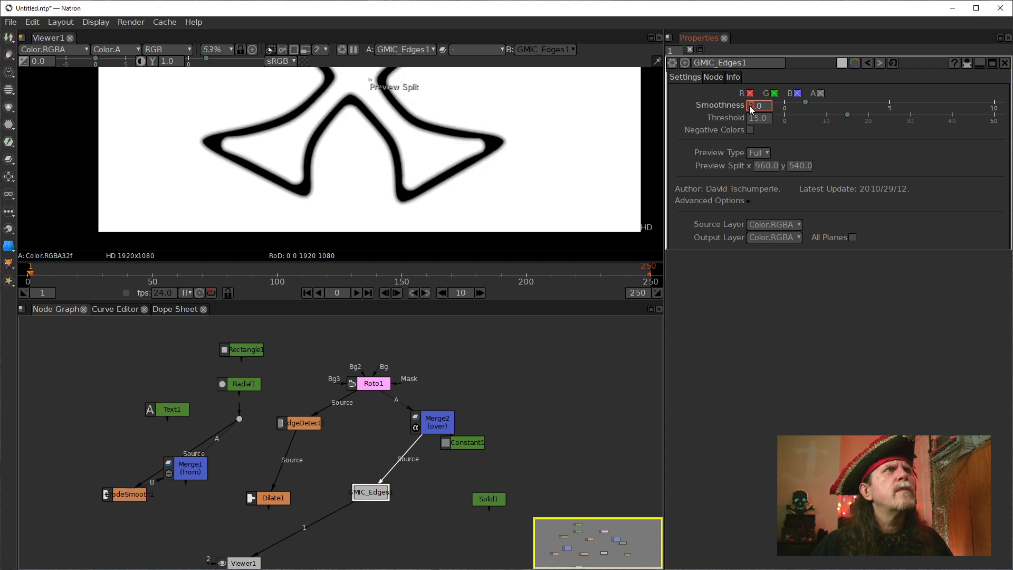
left_click_drag(433, 179, 429, 220)
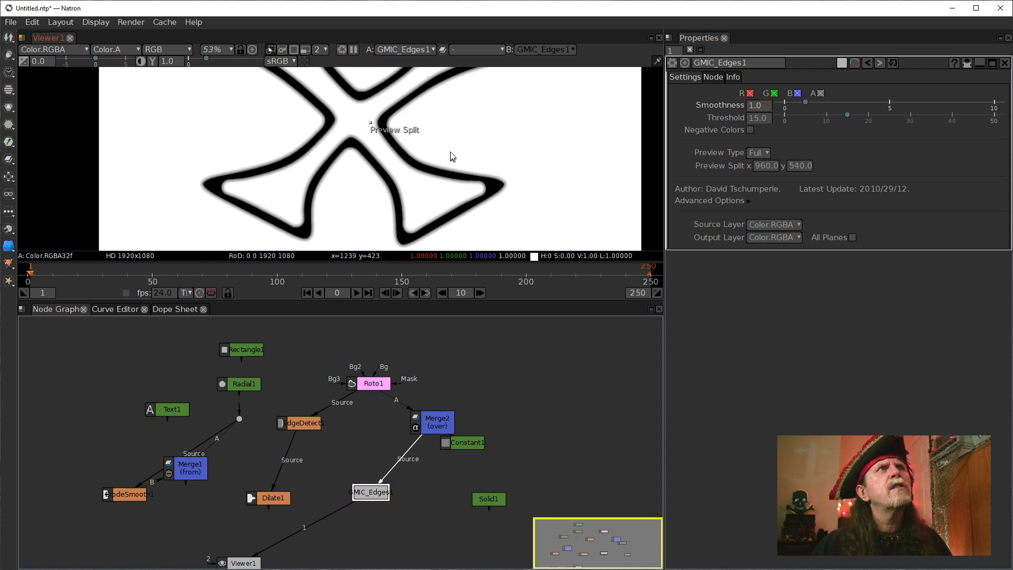
mouse_move(457, 142)
left_mouse_down()
mouse_move(455, 220)
mouse_move(443, 148)
left_mouse_up()
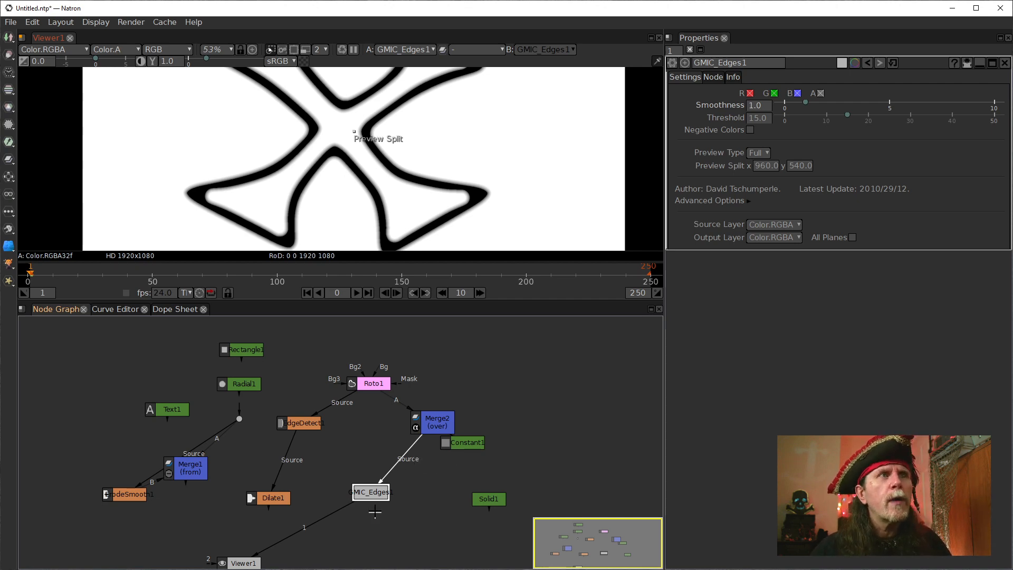
Move GMIC_Edges1 to the far left of the graph beside Merge1, and disconnect its source from Merge2.
left_click_drag(371, 492, 109, 457)
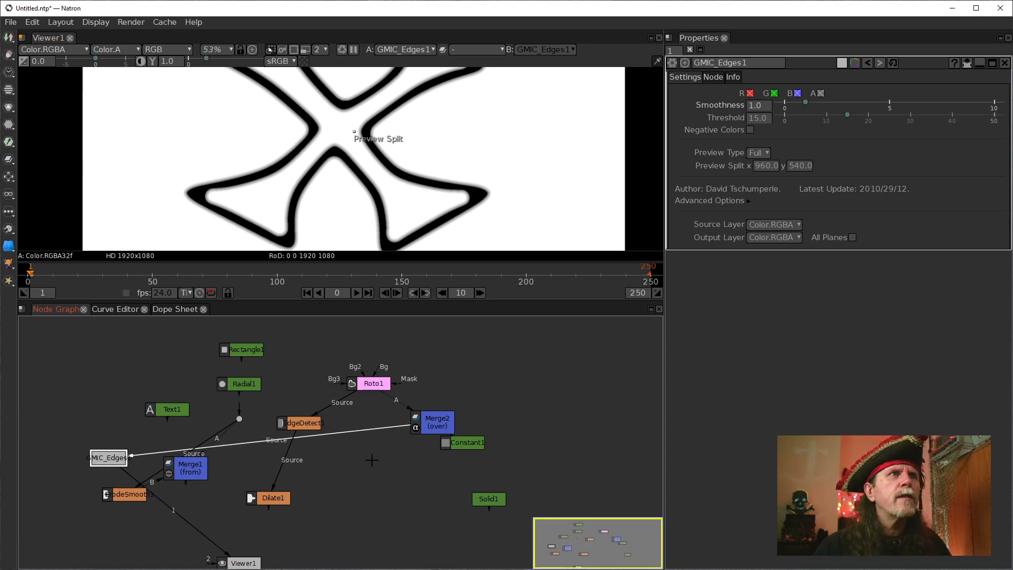
left_click_drag(362, 432, 132, 396)
left_click(402, 544)
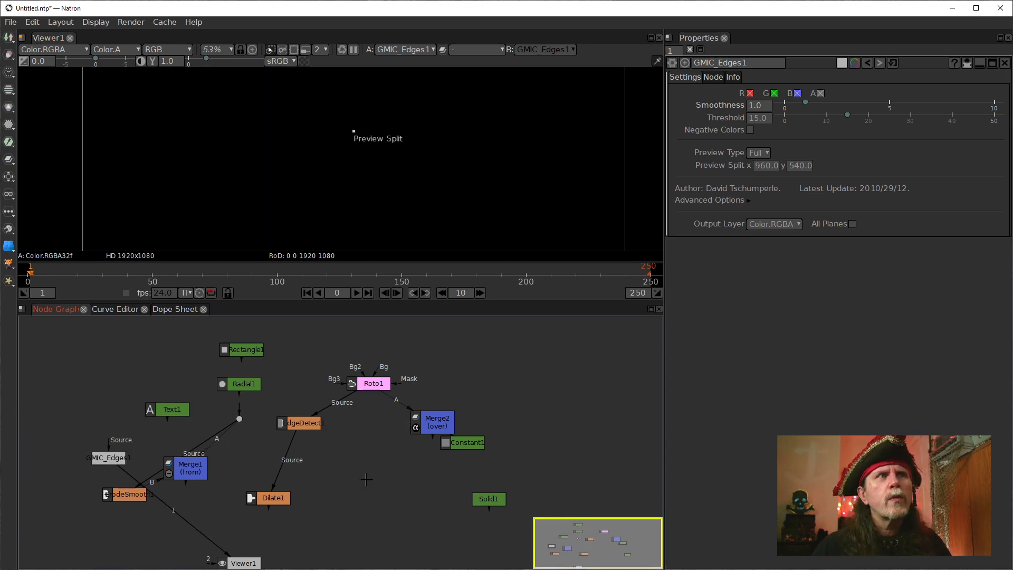
right_click(377, 465)
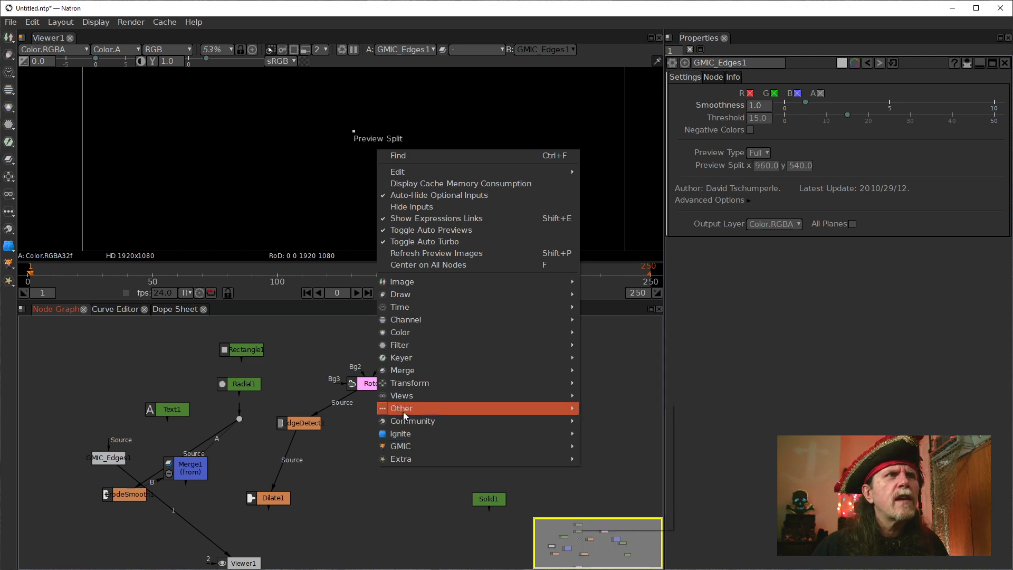
mouse_move(429, 445)
left_click(408, 489)
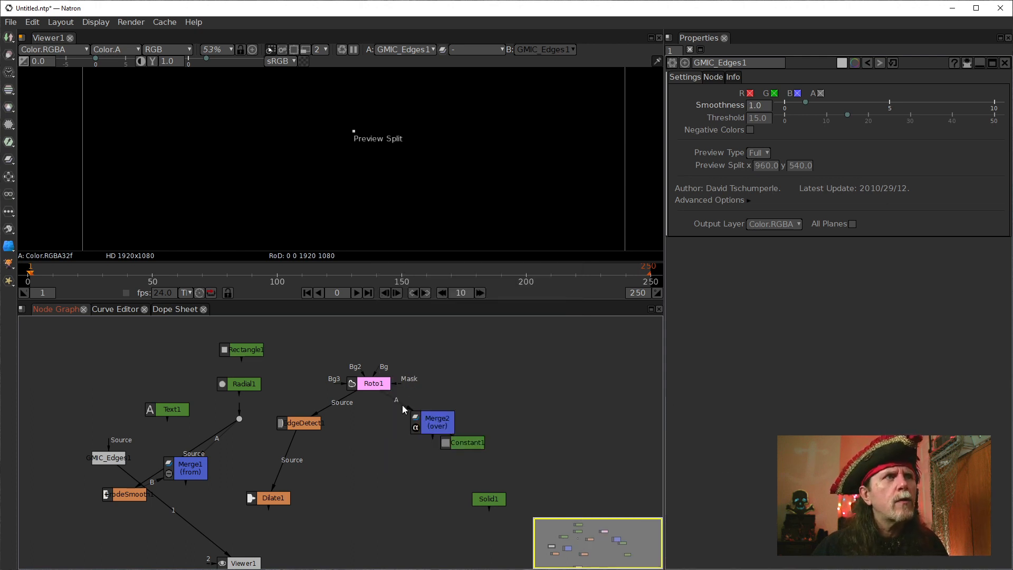
Disconnect EdgeDetect1 from Roto1, place Merge2 directly under Roto1, and show Merge2 in Viewer1.
left_click(368, 386)
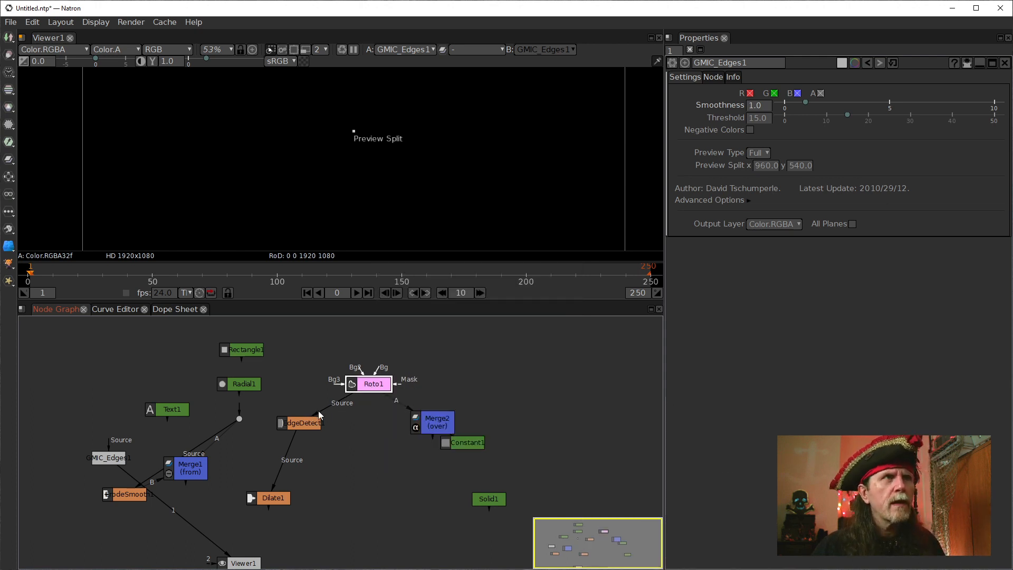
left_click_drag(318, 410, 261, 346)
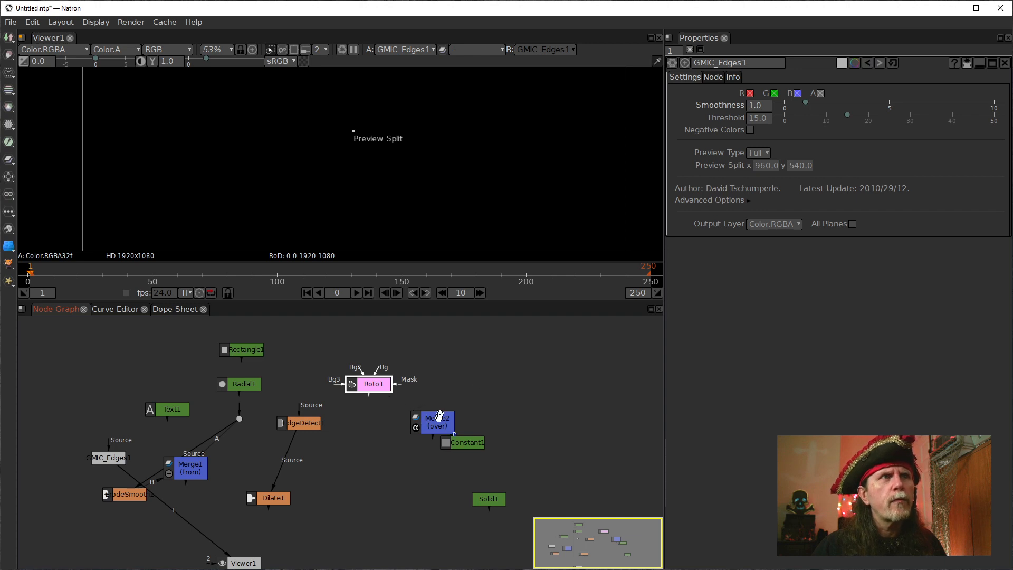
left_click_drag(440, 417, 368, 384)
key("1")
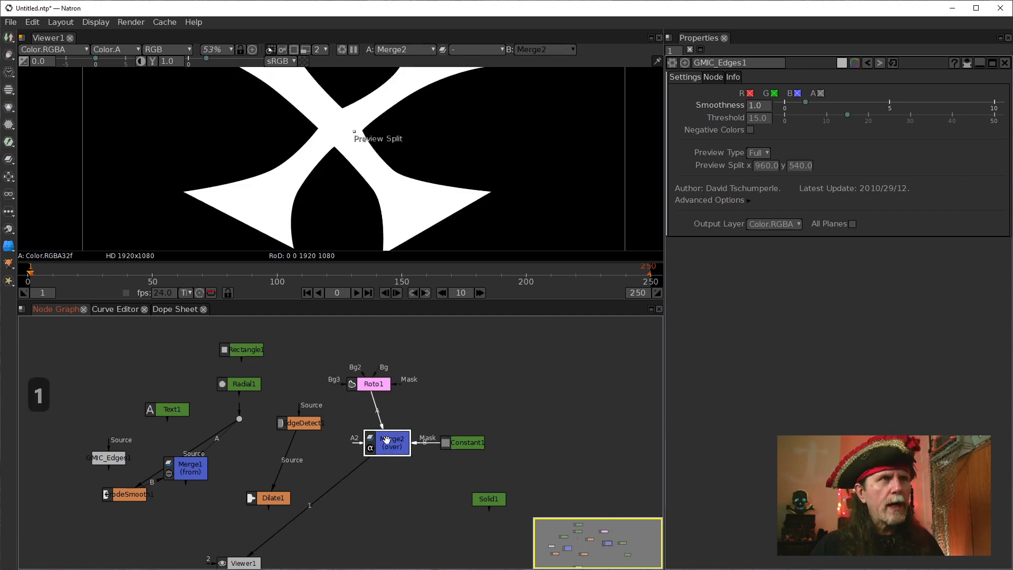
left_click_drag(385, 435, 366, 435)
scroll(413, 203, "down", 2)
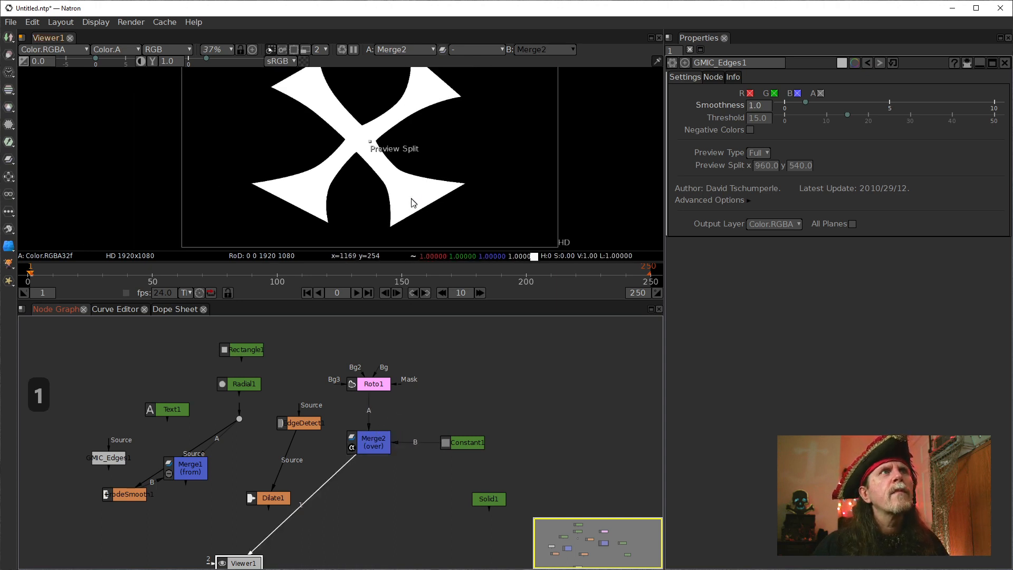
Add a G'MIC Edges Offsets node after Merge2.
left_click(378, 449)
right_click(366, 495)
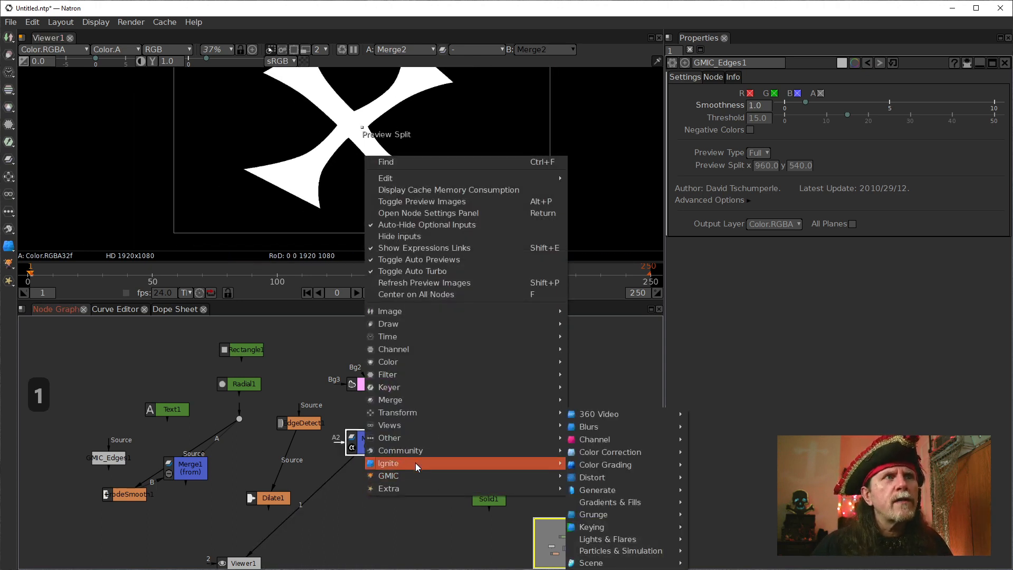
mouse_move(407, 477)
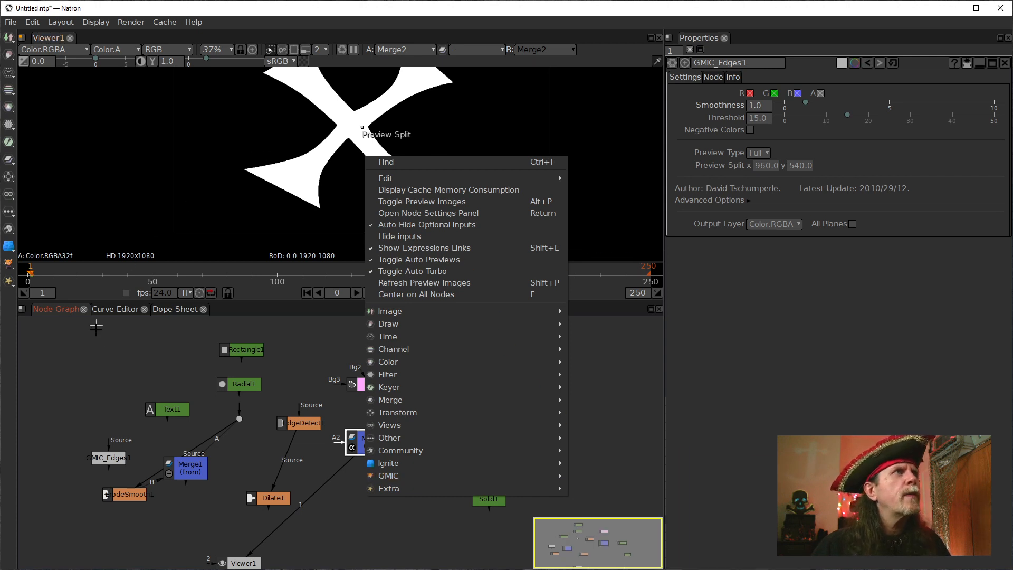
right_click(144, 343)
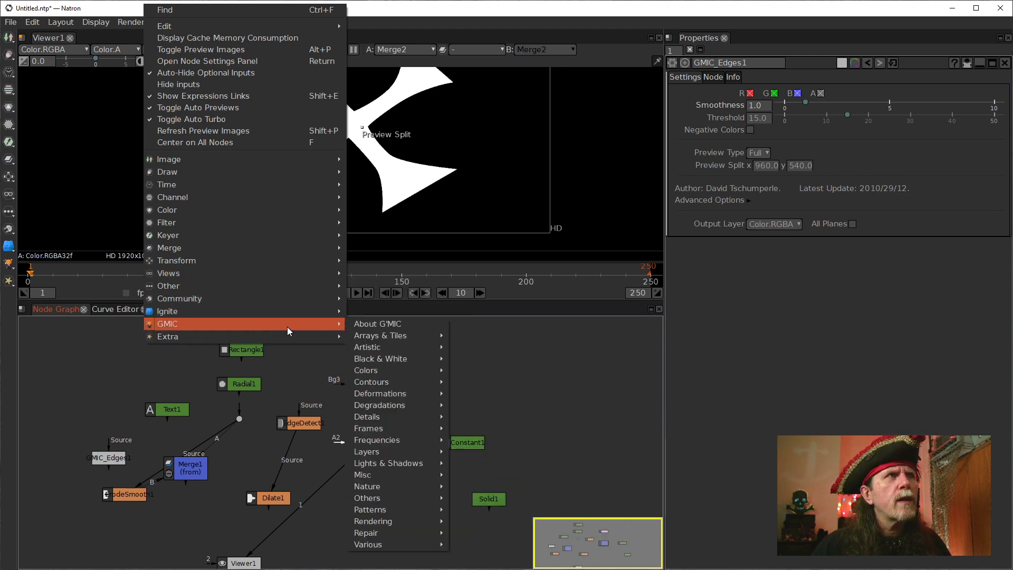
mouse_move(400, 454)
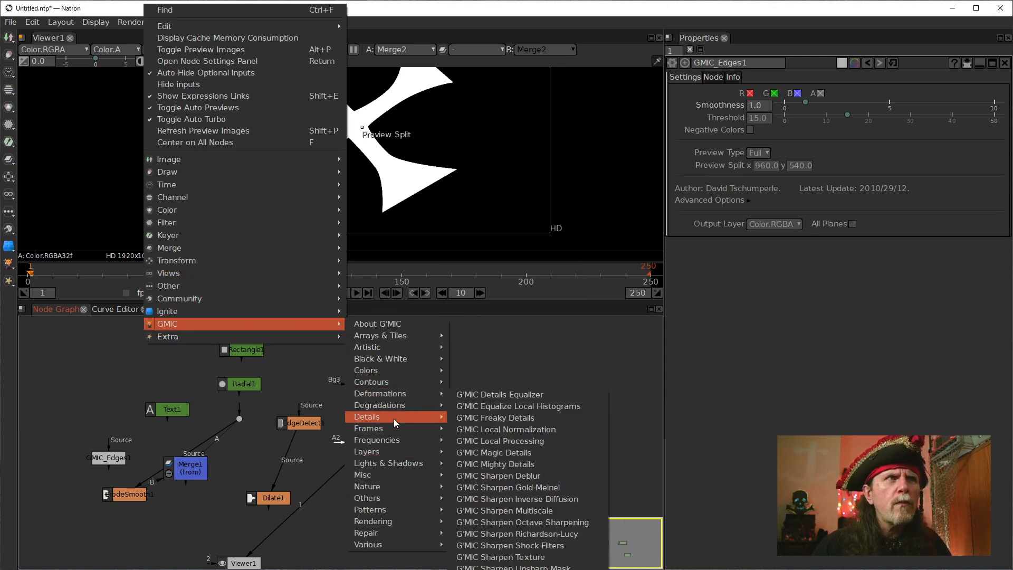
mouse_move(399, 430)
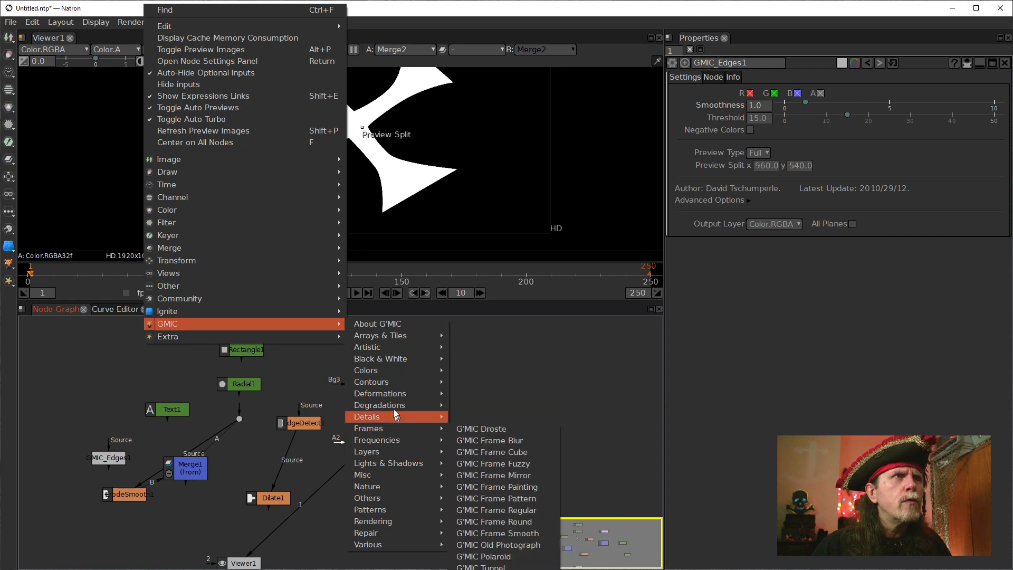
mouse_move(389, 382)
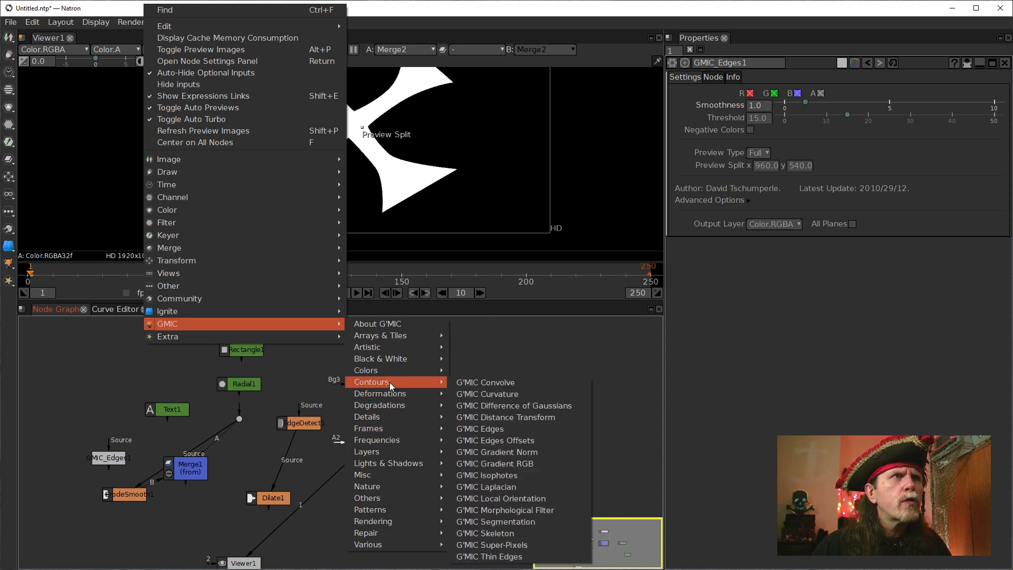
left_click(543, 440)
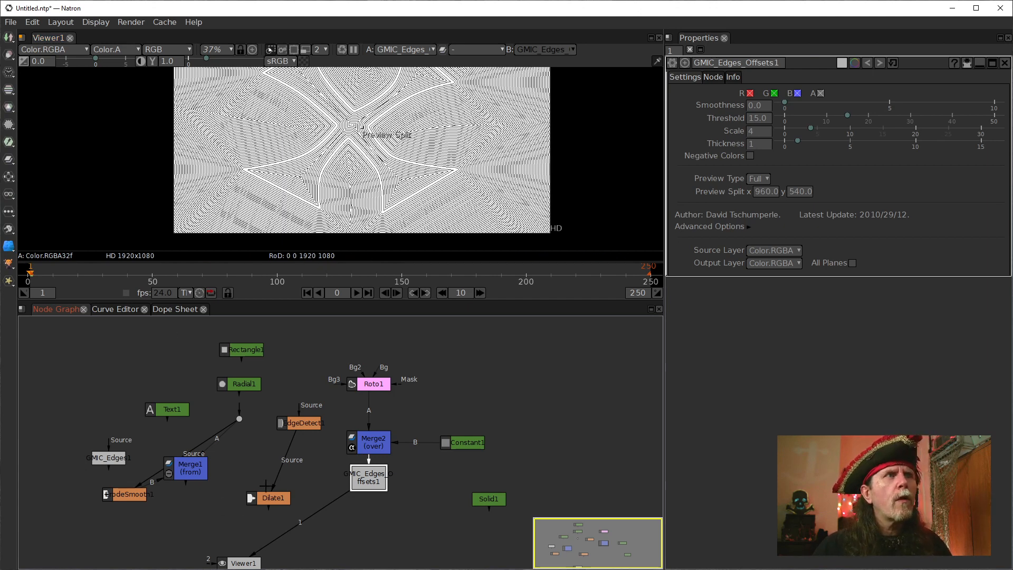
Move EdgeDetect1 and Dilate1 side by side above Text1, and inspect the Edges Offsets line pattern up close around the shape's pointed corner.
left_click_drag(295, 422, 161, 367)
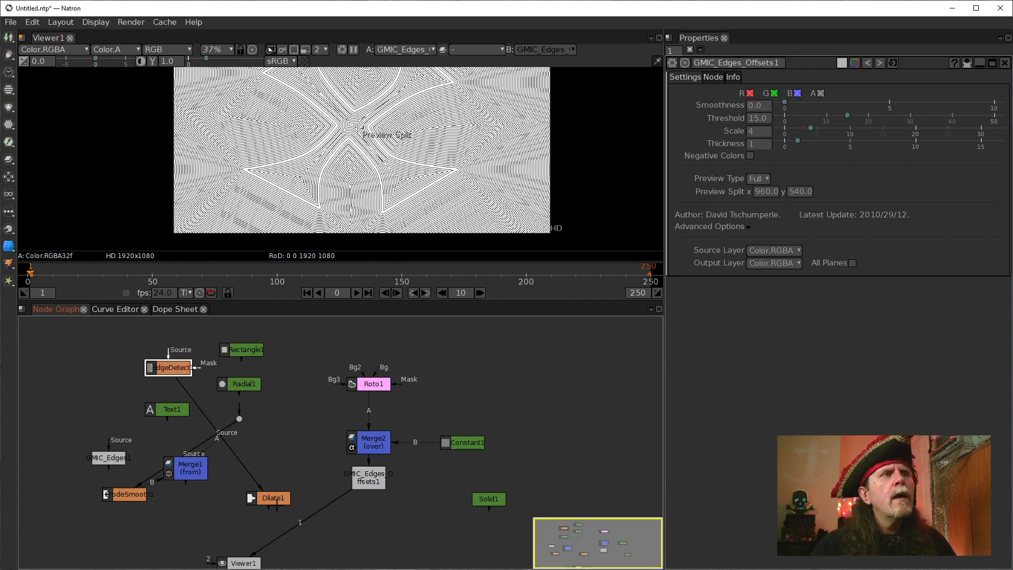
left_click_drag(272, 498, 104, 368)
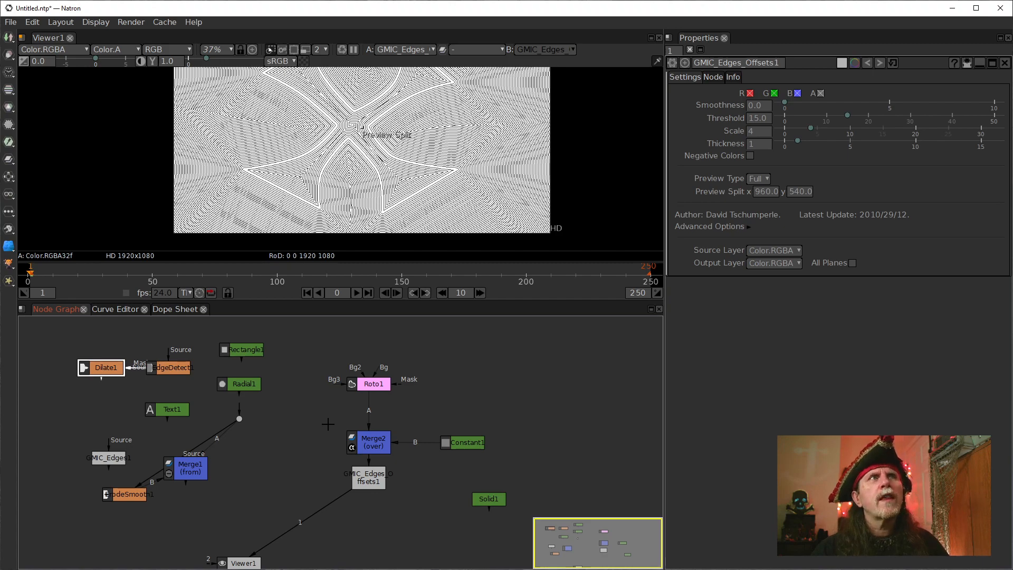
scroll(256, 190, "up", 8)
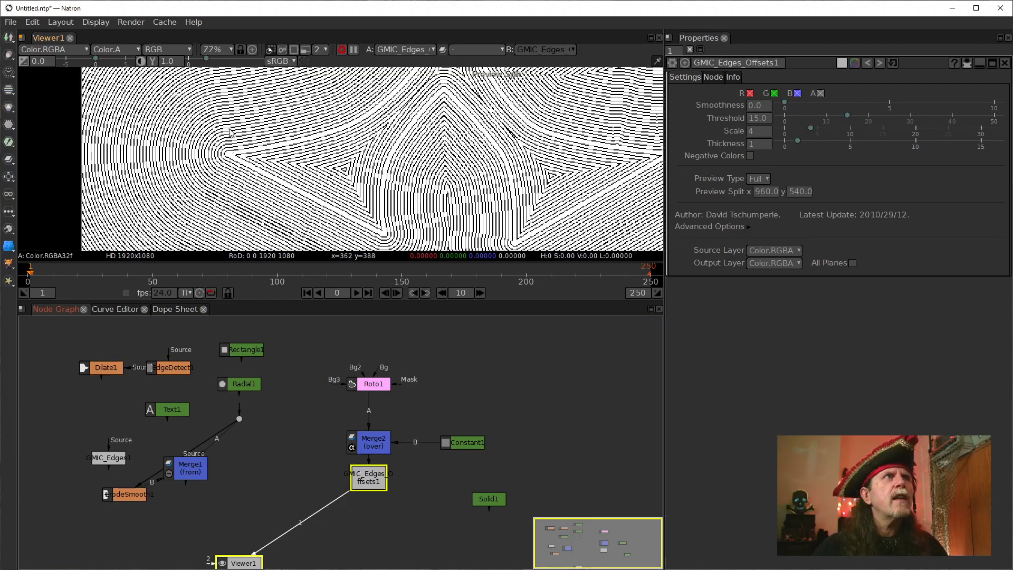
scroll(230, 156, "up", 4)
scroll(227, 167, "up", 7)
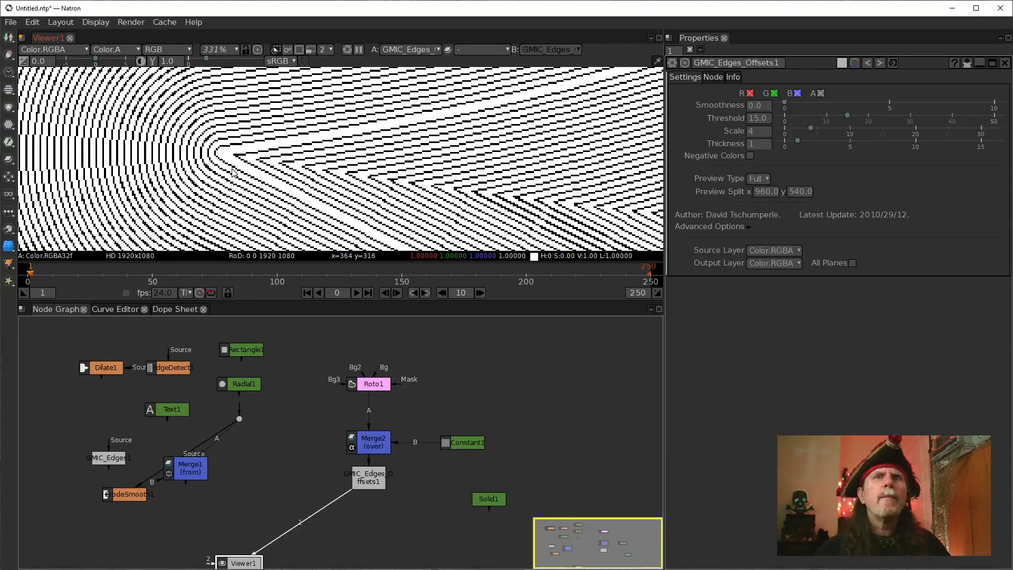
scroll(258, 169, "down", 2)
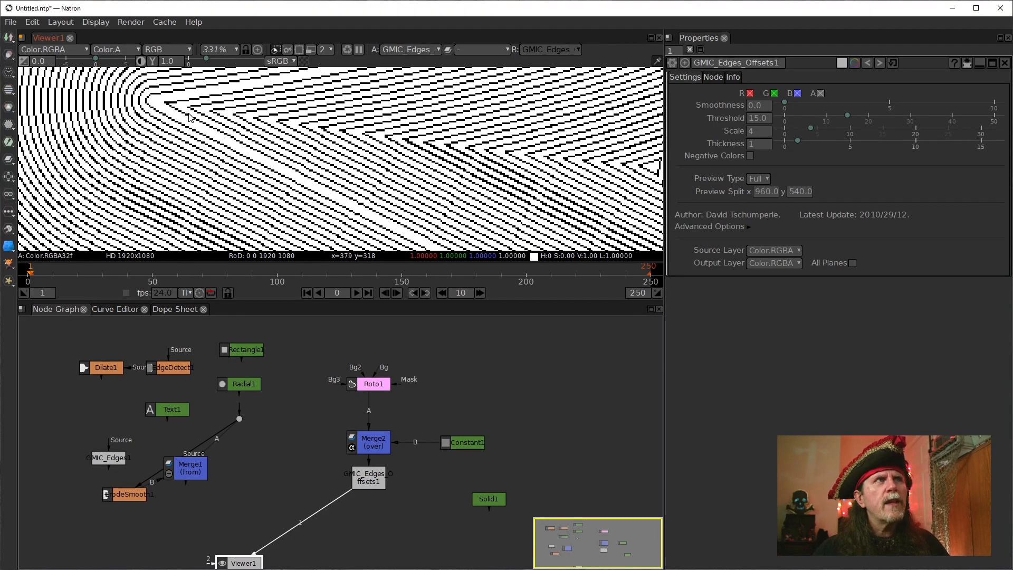
scroll(162, 106, "down", 6)
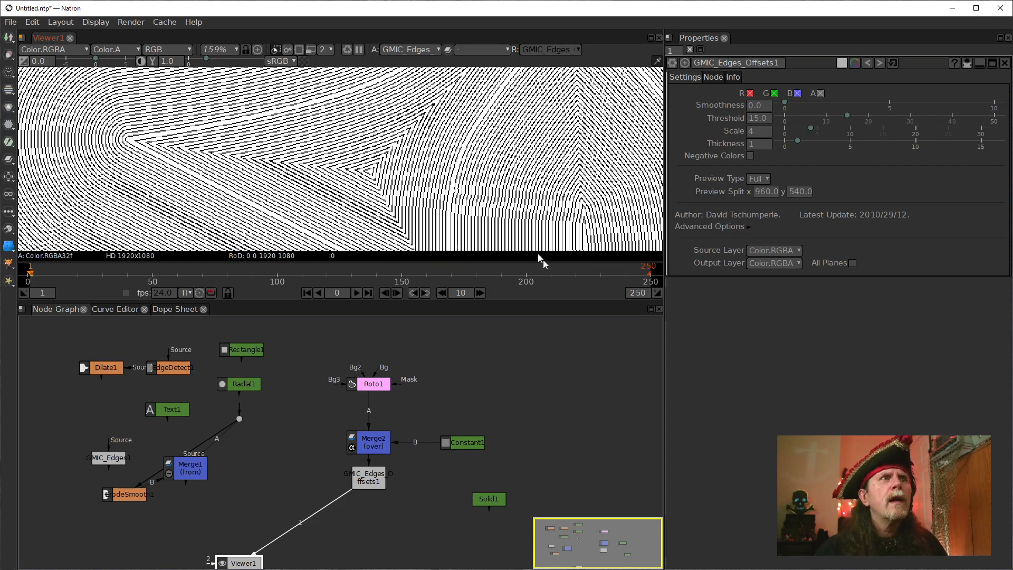
Disconnect Constant1 from Merge2's B input, move it above Roto1, and connect it to Roto1's Bg input.
left_click_drag(443, 390, 449, 437)
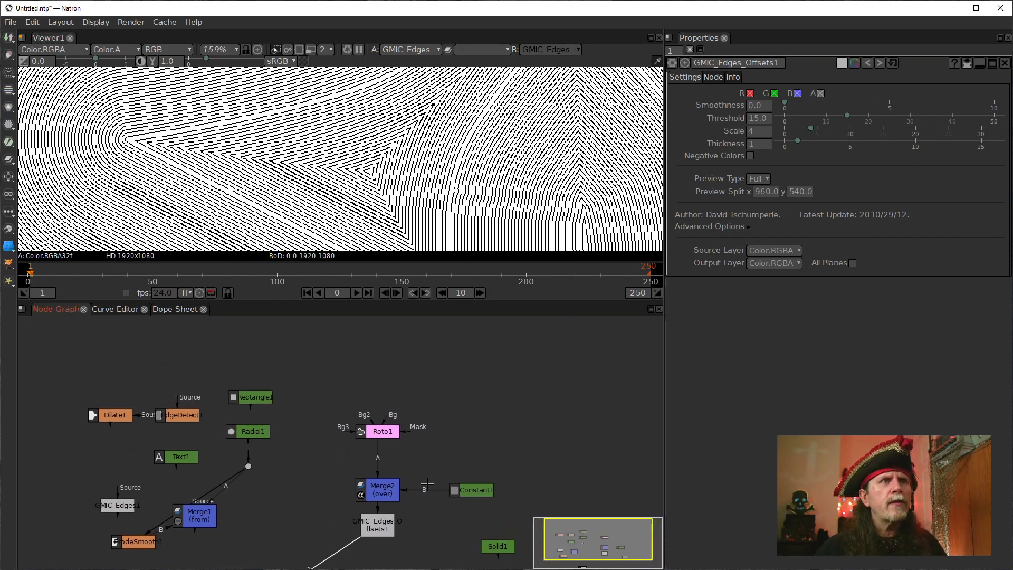
left_click_drag(425, 490, 443, 466)
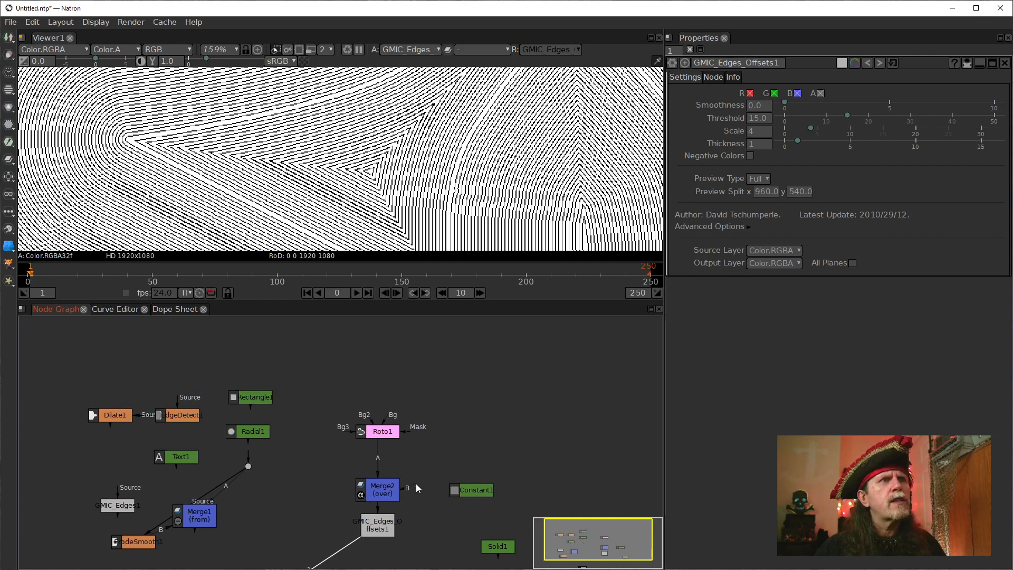
left_click_drag(382, 487, 332, 486)
left_click_drag(466, 486, 380, 364)
left_click_drag(439, 433, 409, 392)
left_click(409, 451)
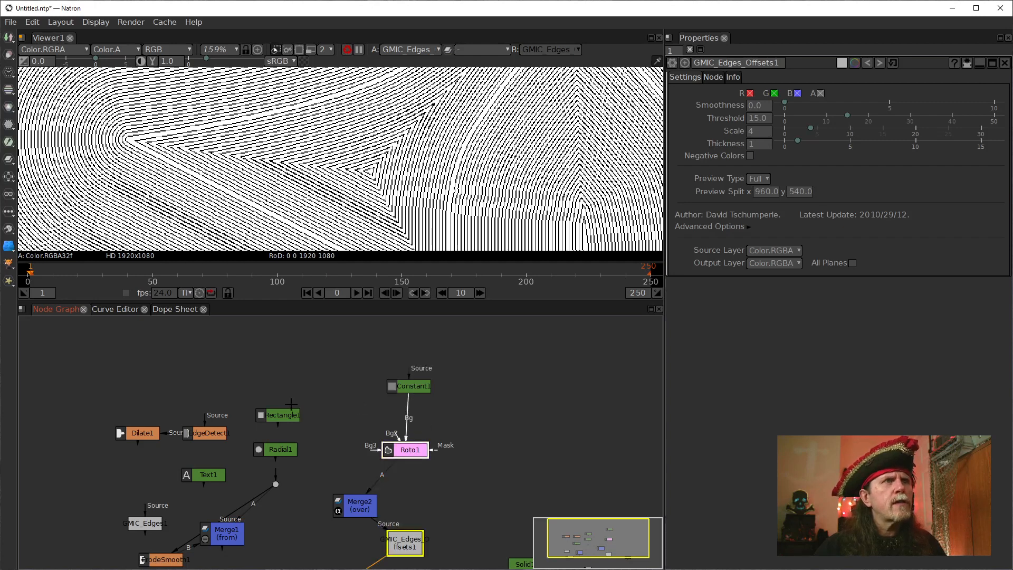
Connect Rectangle1's source to Constant1, and arrange Rectangle1 beside Roto1 with Constant1 above both.
left_click(275, 415)
left_click_drag(308, 415, 415, 389)
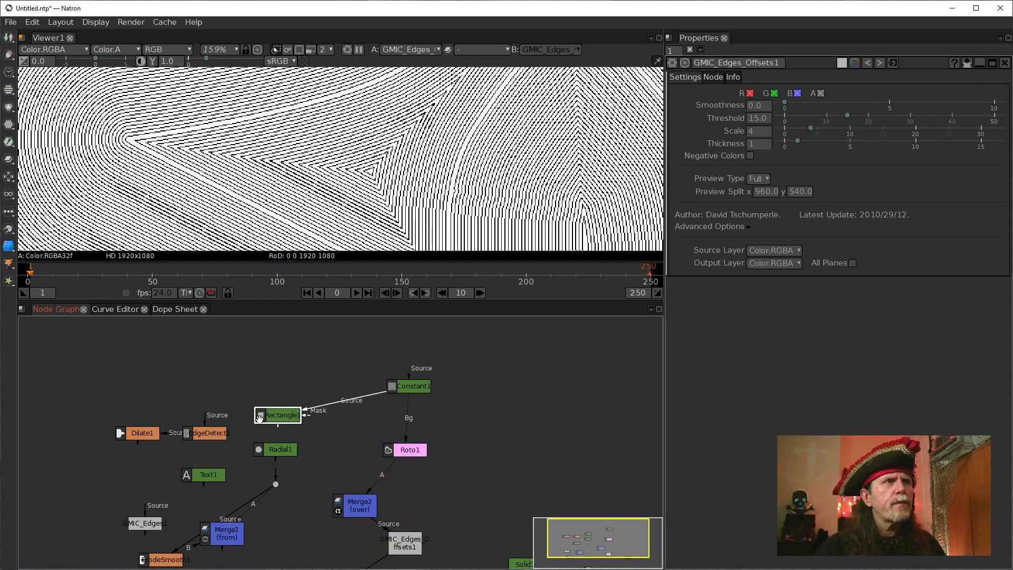
left_click_drag(258, 418, 319, 423)
left_click_drag(407, 385, 371, 358)
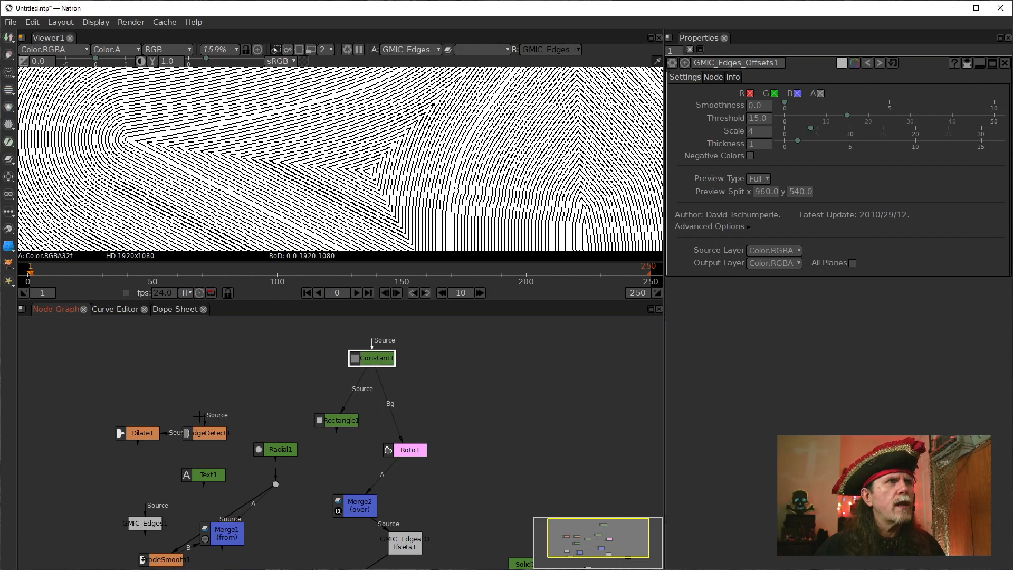
Stack EdgeDetect1 above Dilate1 at the graph's far left, and connect the sources of Radial1 and Text1 to Constant1.
left_click_drag(207, 433, 75, 398)
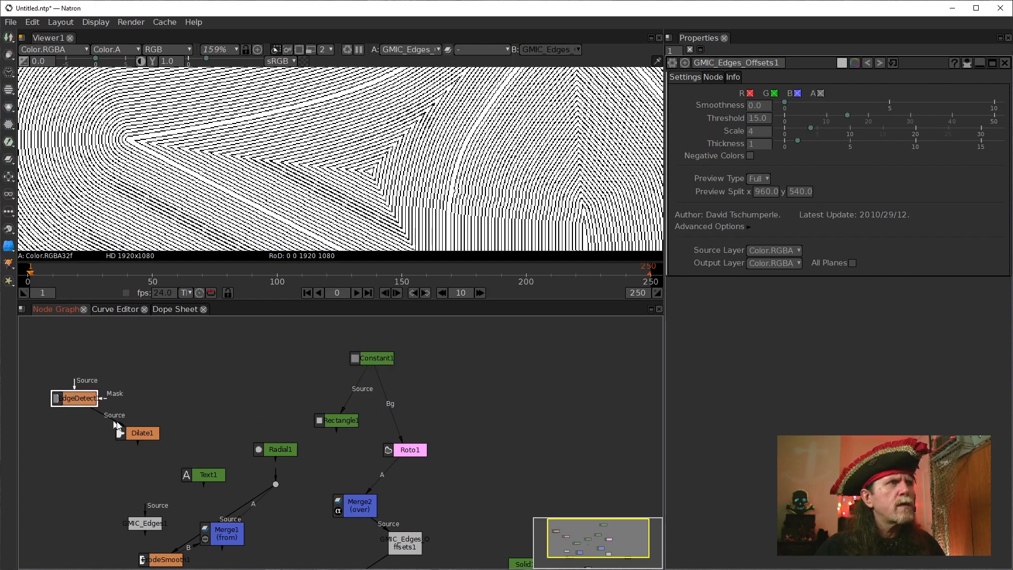
left_click_drag(138, 431, 74, 434)
left_click(283, 450)
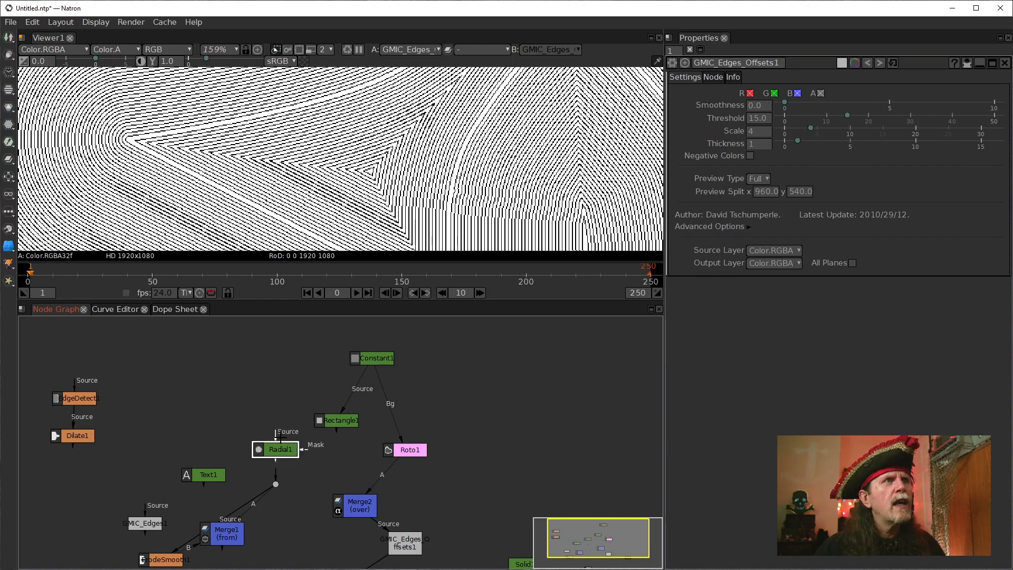
left_click_drag(345, 382, 371, 360)
left_click_drag(202, 474, 287, 357)
Line up Text1, Radial1, Rectangle1 and Roto1 in one row beneath Constant1, shifting Merge2 slightly.
left_click_drag(417, 455, 417, 427)
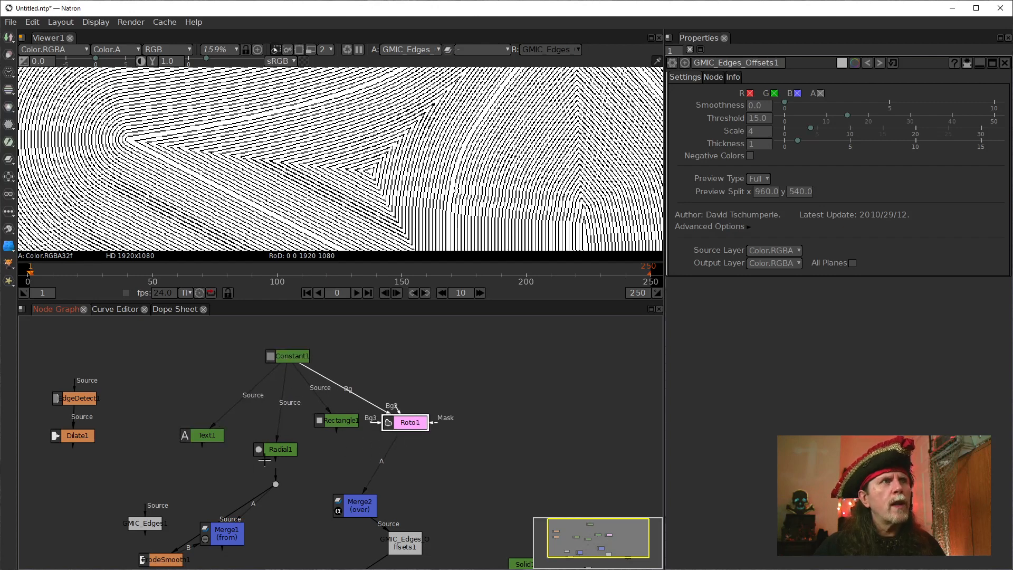
left_click_drag(279, 449, 275, 420)
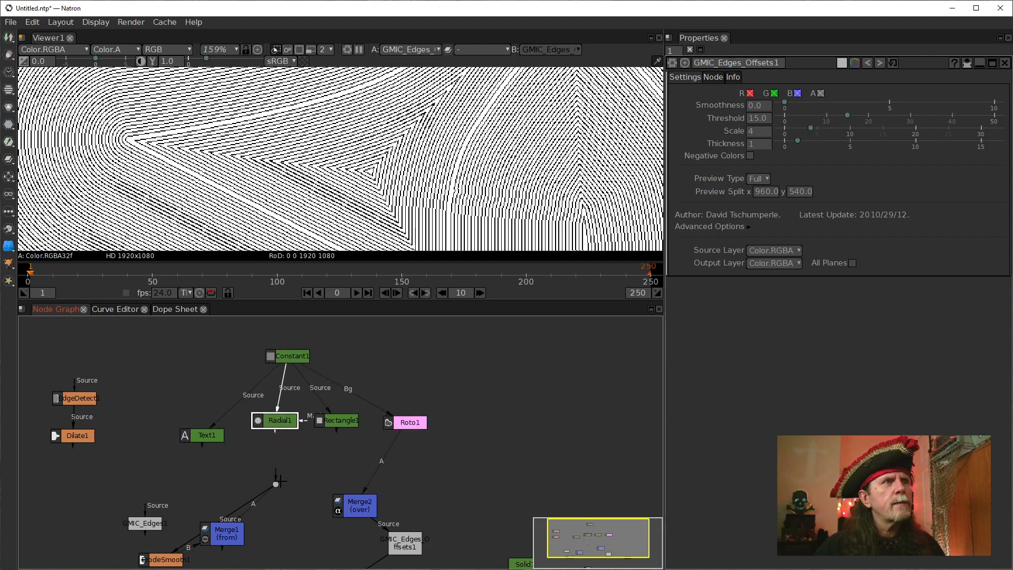
left_click_drag(360, 502, 366, 500)
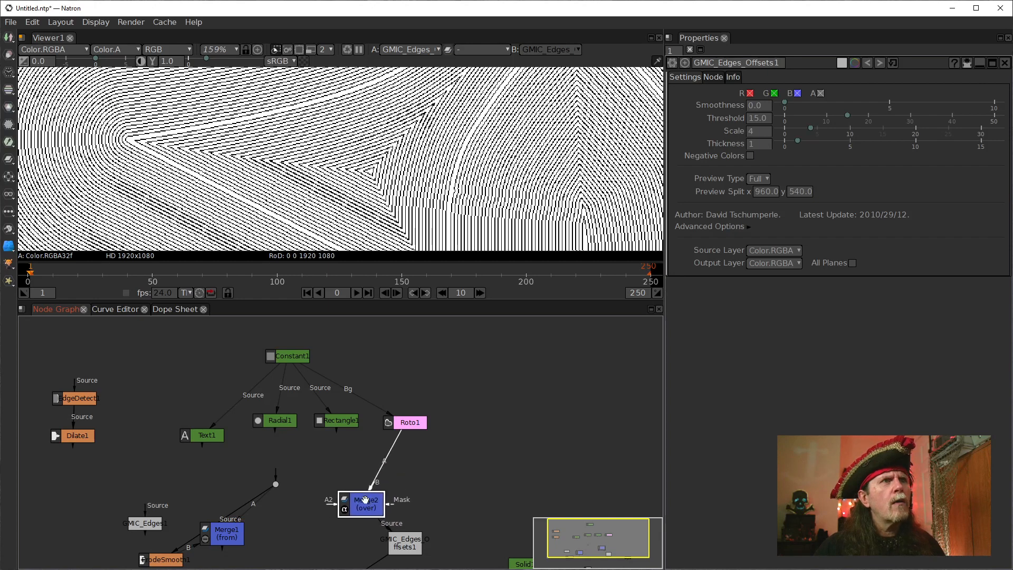
left_click_drag(440, 503, 483, 516)
left_click_drag(230, 430, 225, 415)
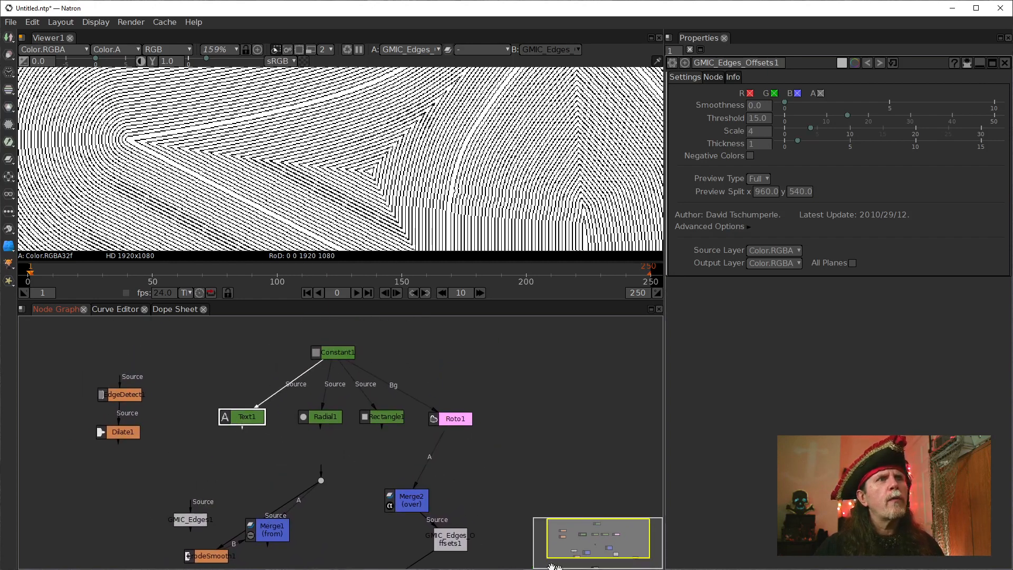
Position Merge2 under Roto1, directly above the Edges Offsets node.
left_click_drag(556, 545, 532, 484)
left_click_drag(425, 478, 423, 457)
left_click_drag(477, 410, 477, 440)
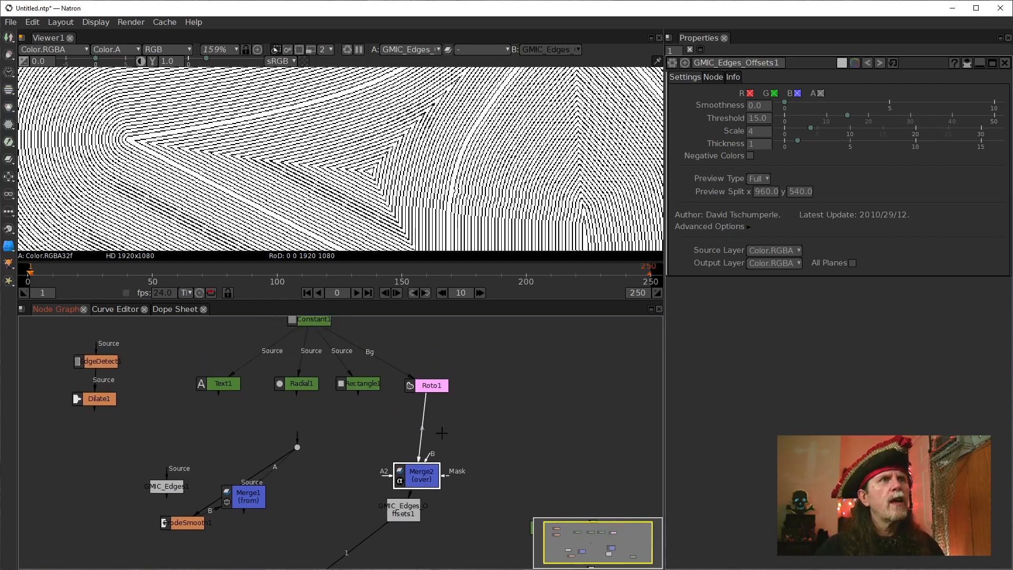
left_click_drag(357, 528, 367, 505)
Connect Merge2's A input to Text1 instead of Roto1, and inspect the offset lines around the NATRON lettering.
scroll(291, 171, "down", 6)
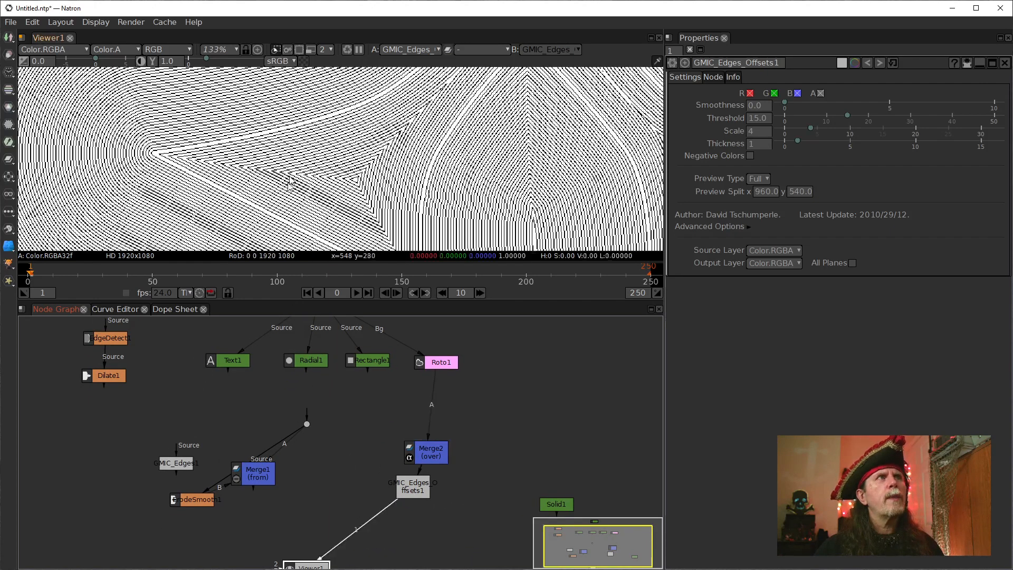
left_click_drag(378, 188, 339, 218)
left_click_drag(407, 358, 407, 422)
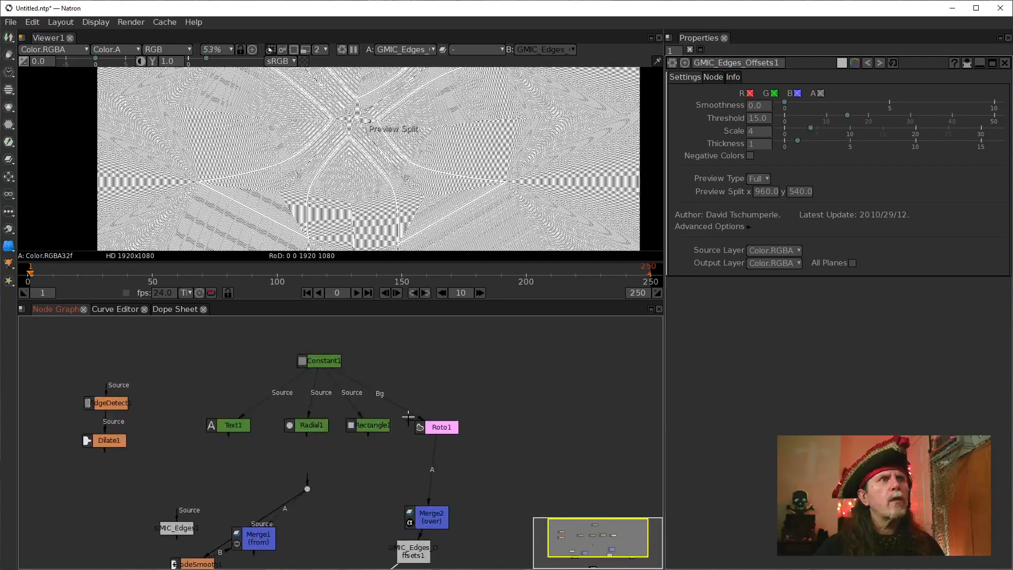
left_click_drag(356, 445, 235, 424)
scroll(335, 125, "down", 1)
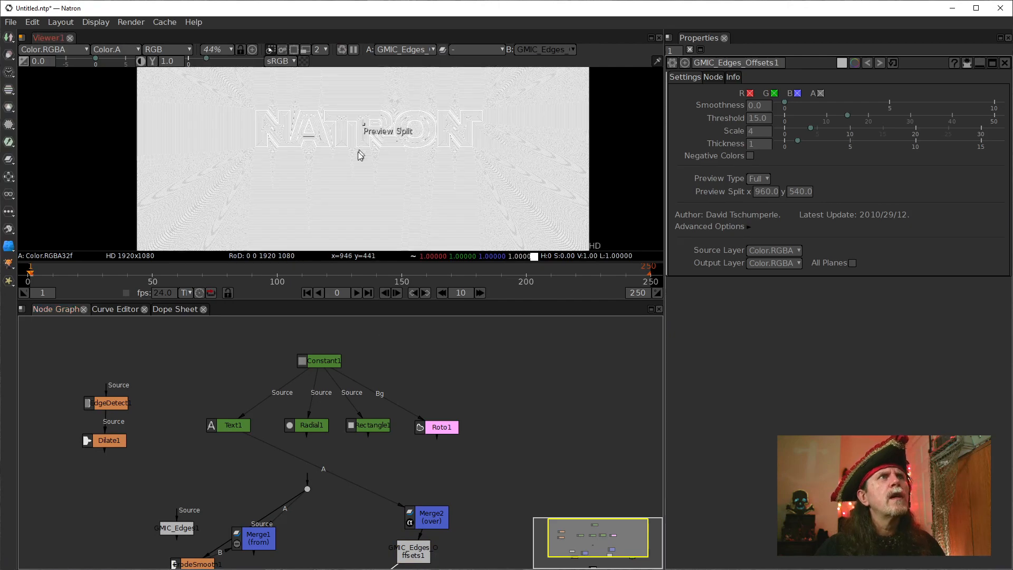
scroll(336, 208, "up", 4)
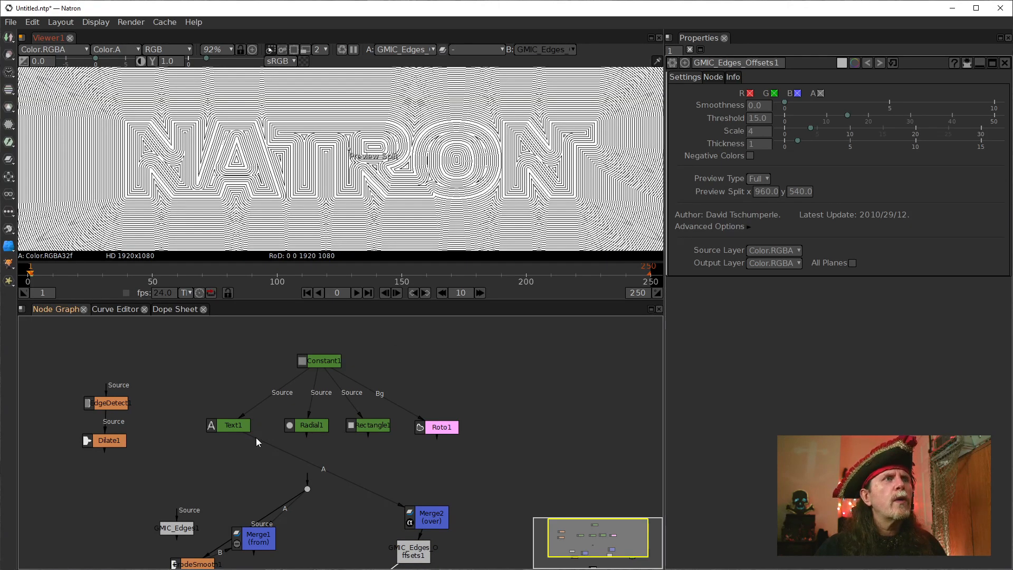
Switch Merge2's A input to Radial1 to view its offset rings, and reconnect it to Rectangle1.
left_click_drag(258, 440, 311, 425)
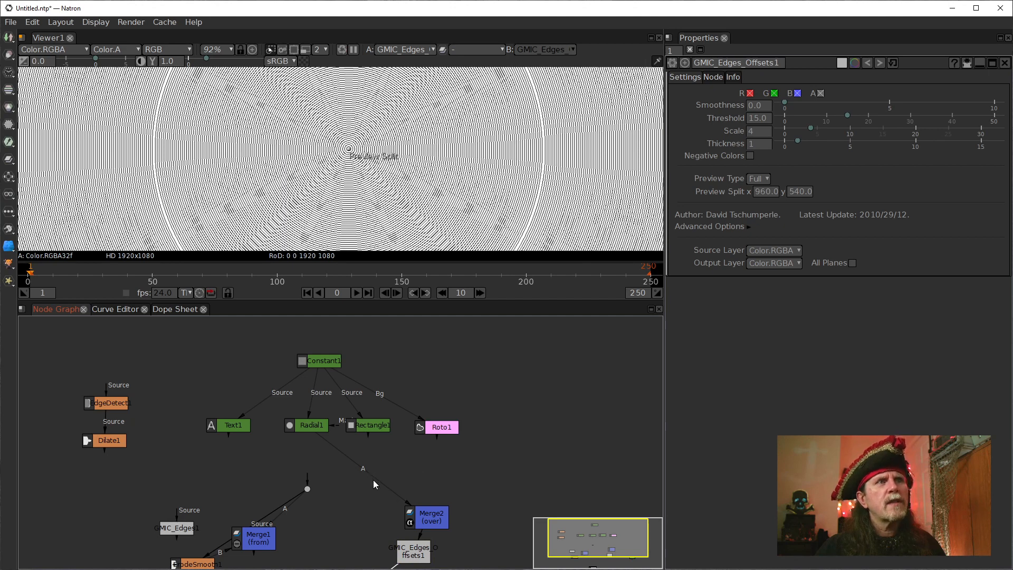
left_click_drag(372, 480, 374, 426)
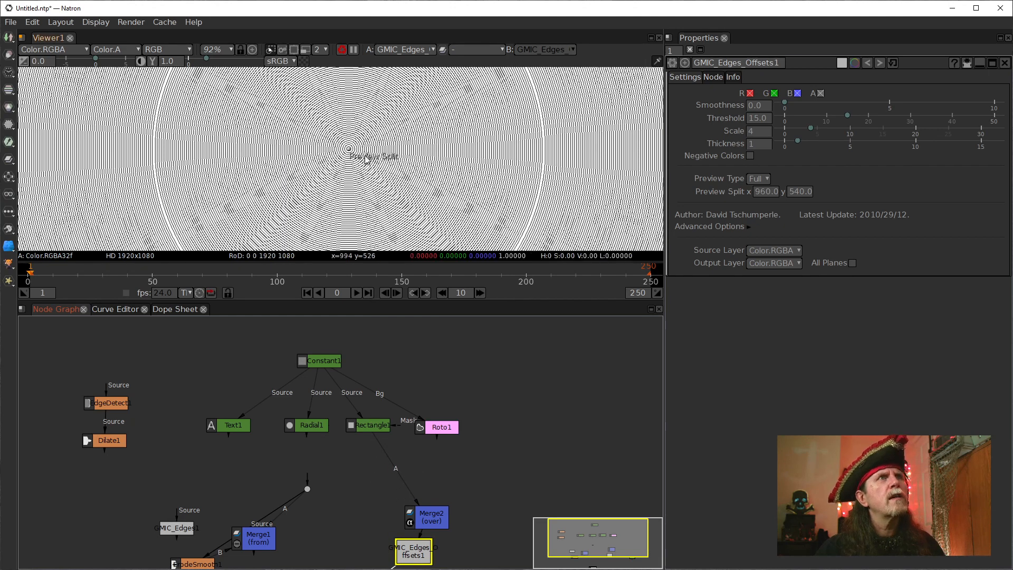
Inspect the rectangle's corner offsets, reconnect Merge2's A input to Roto1, and place Merge2 beneath Roto1.
scroll(231, 184, "up", 5)
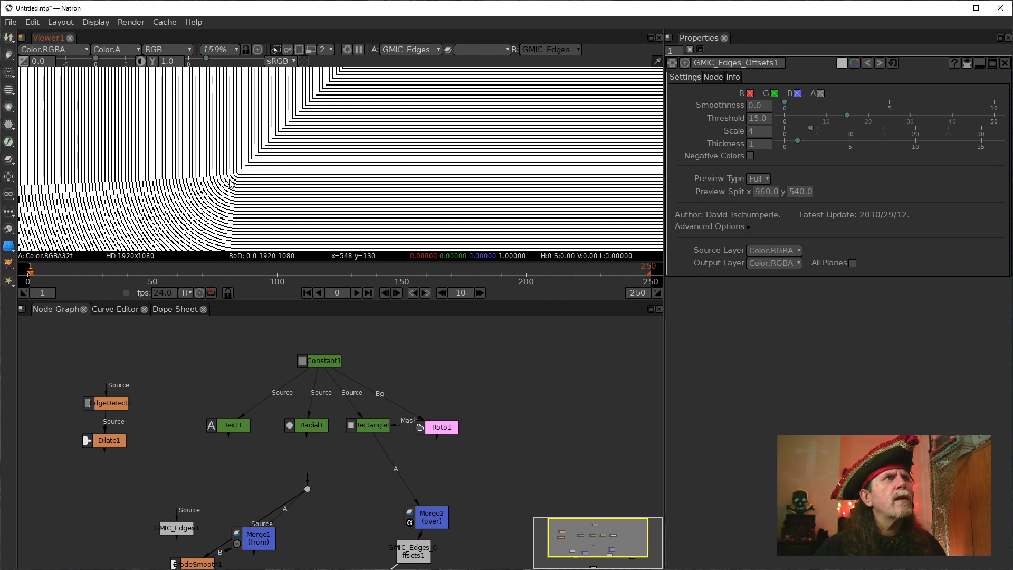
scroll(233, 185, "up", 4)
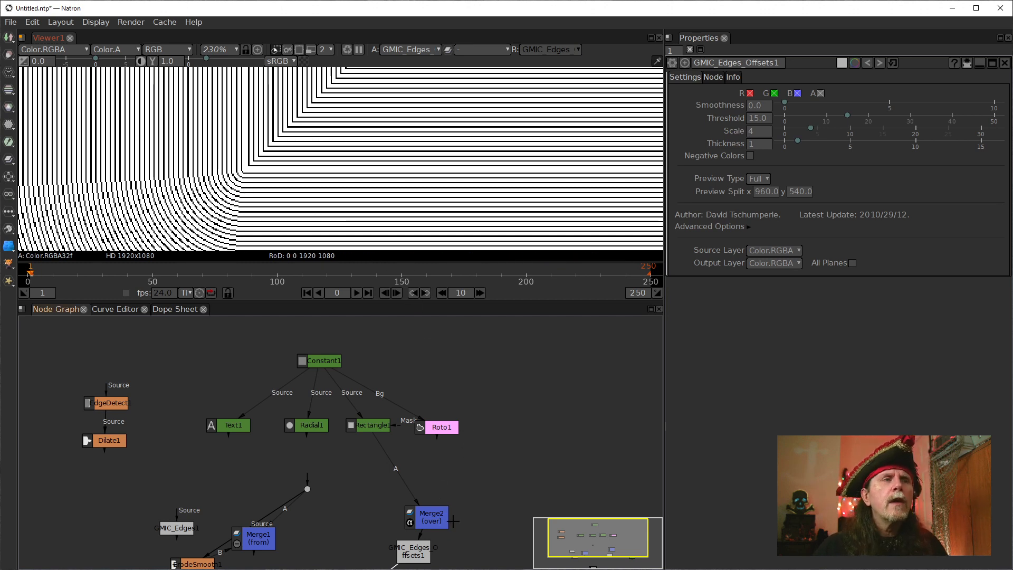
left_click_drag(430, 516, 364, 470)
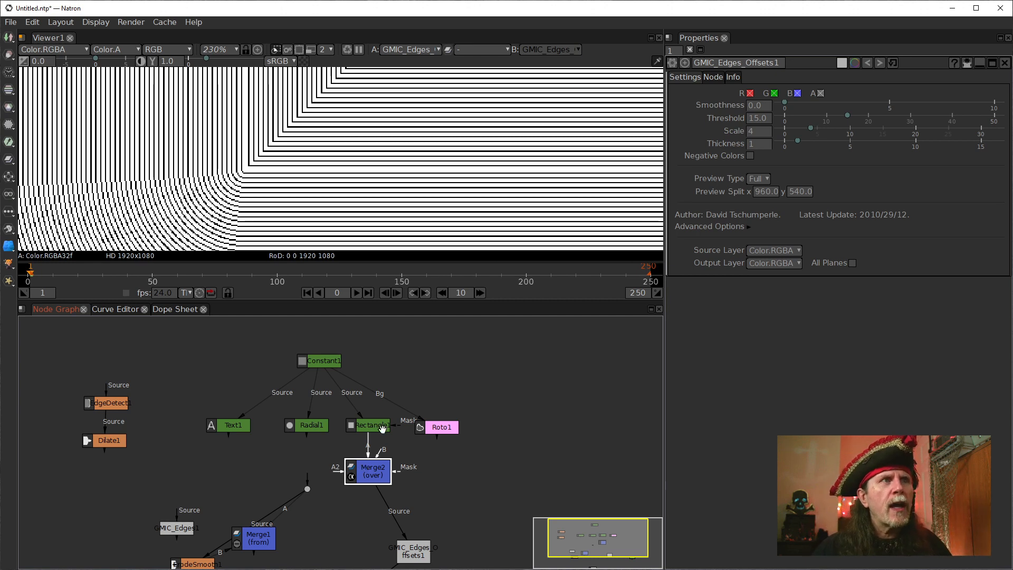
left_click_drag(368, 446, 429, 432)
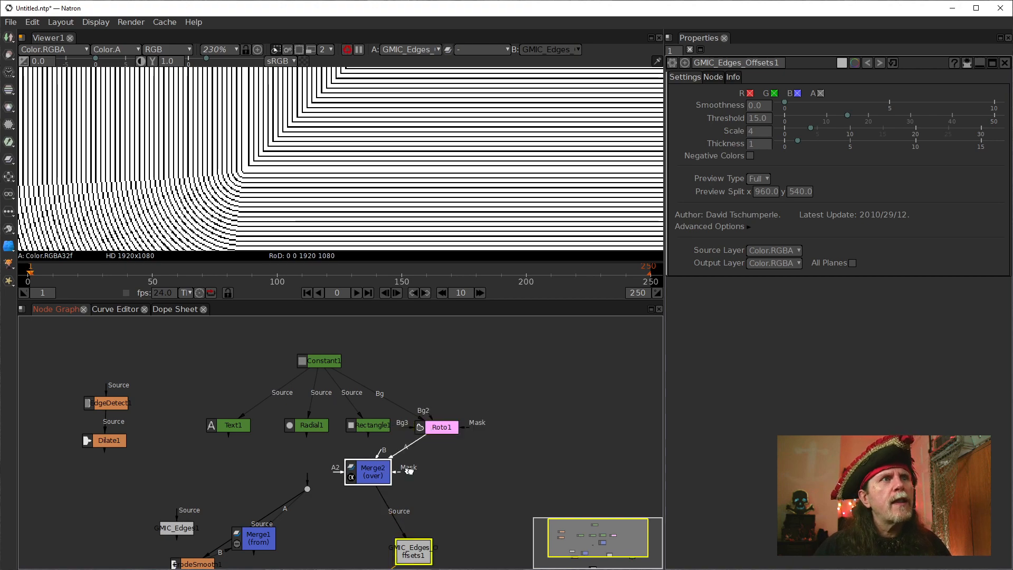
left_click_drag(386, 467, 465, 470)
Examine the offset lines around the roto shape, both close up at its corners and across the whole frame.
scroll(447, 147, "down", 5)
scroll(447, 147, "up", 7)
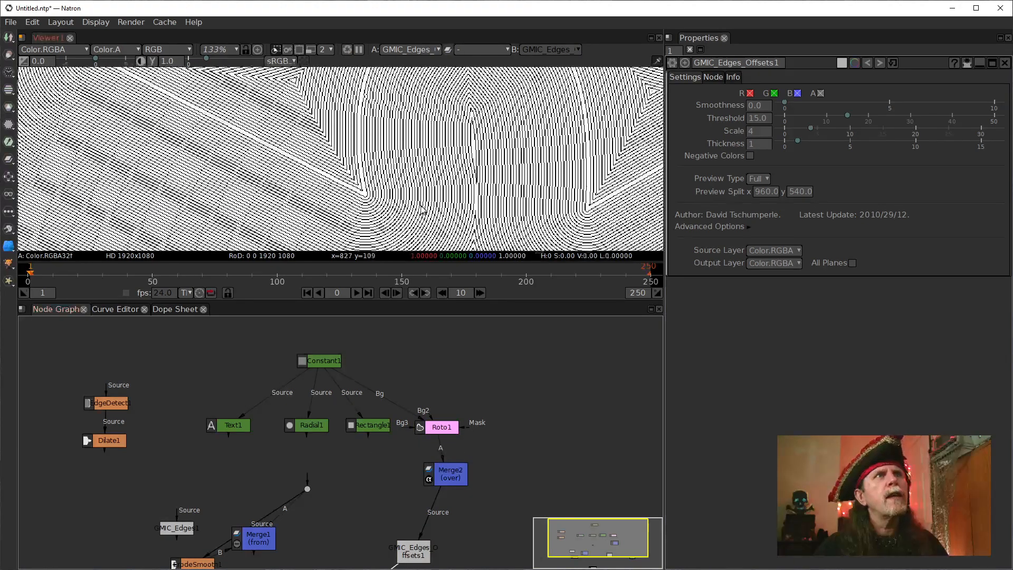
left_click_drag(368, 153, 363, 181)
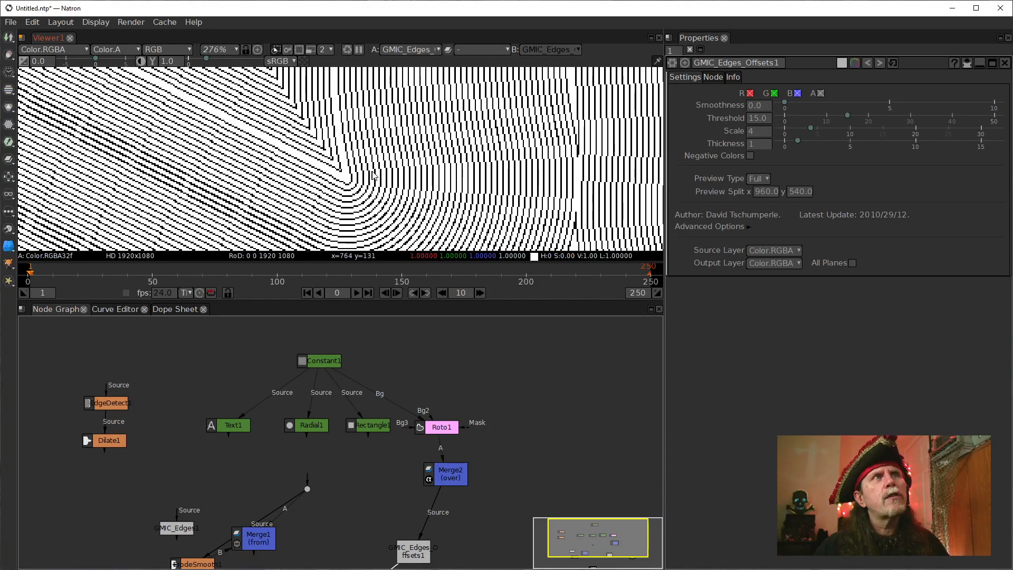
scroll(282, 143, "down", 5)
left_click_drag(281, 142, 362, 184)
scroll(353, 198, "down", 6)
scroll(523, 199, "up", 8)
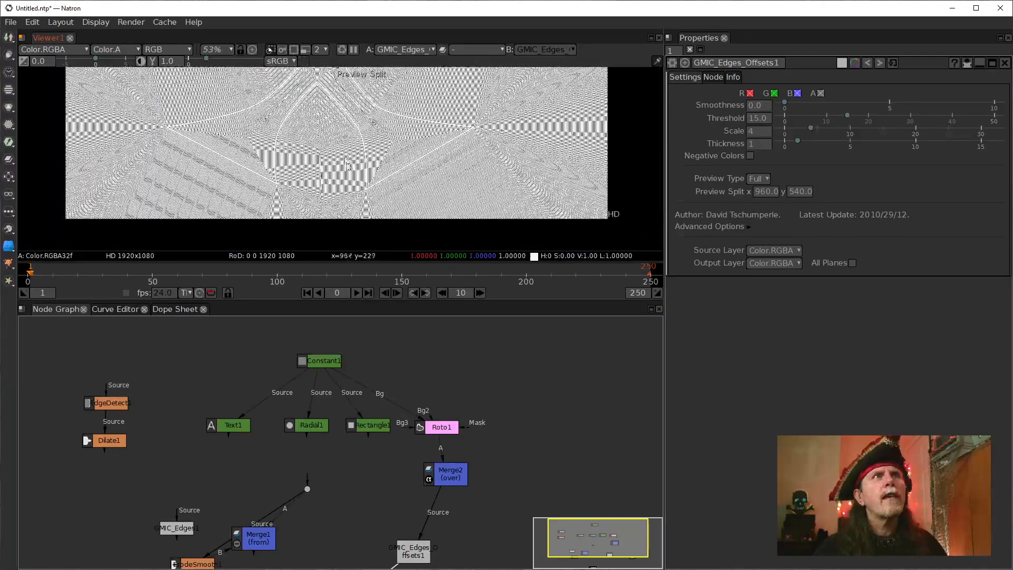
scroll(379, 181, "up", 3)
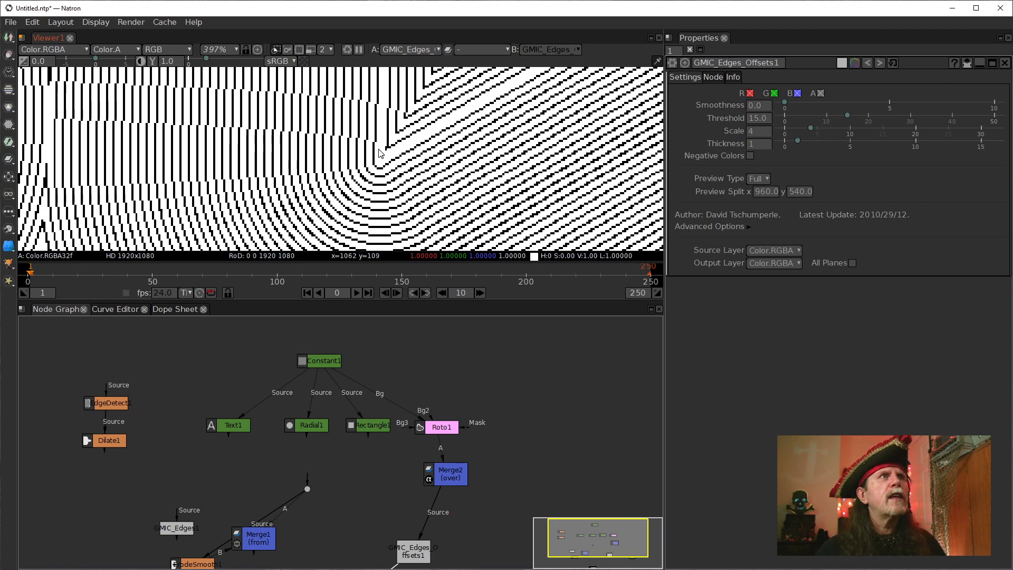
scroll(328, 171, "down", 4)
left_click_drag(310, 172, 342, 207)
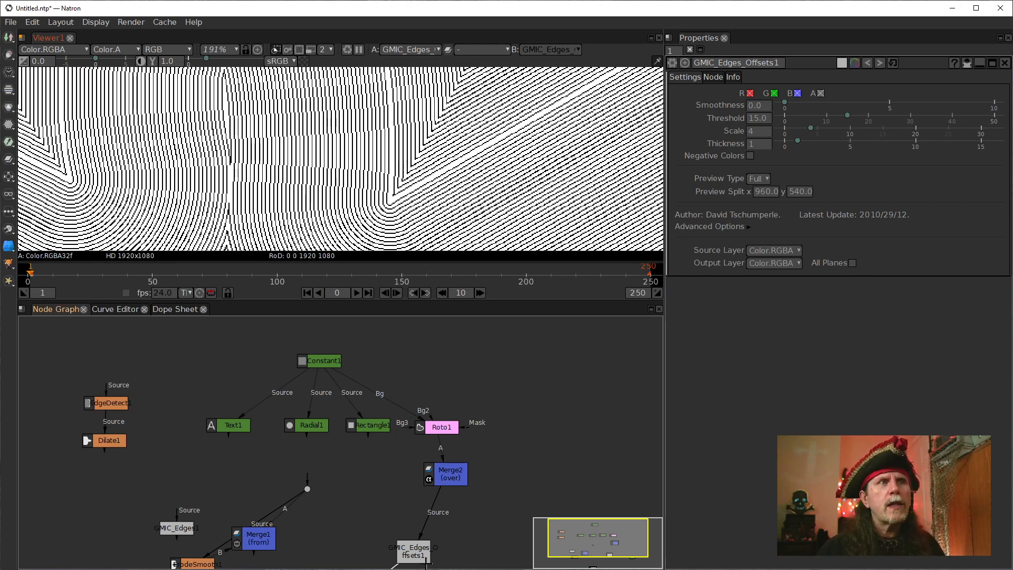
Align Constant1, Merge2 and the Edges Offsets node in one vertical column with Roto1.
left_click_drag(408, 555, 433, 530)
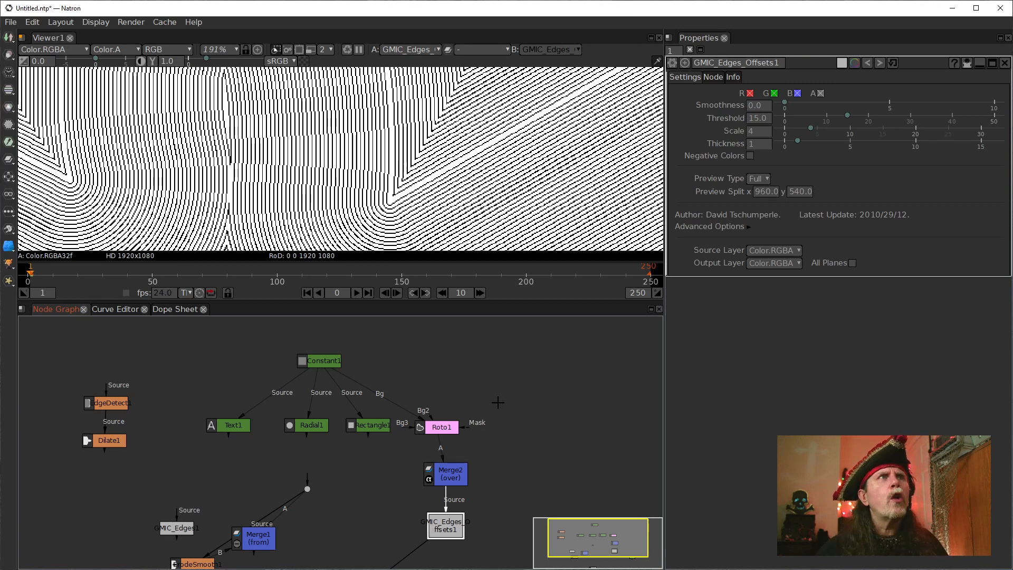
scroll(377, 180, "up", 5)
scroll(378, 179, "up", 3)
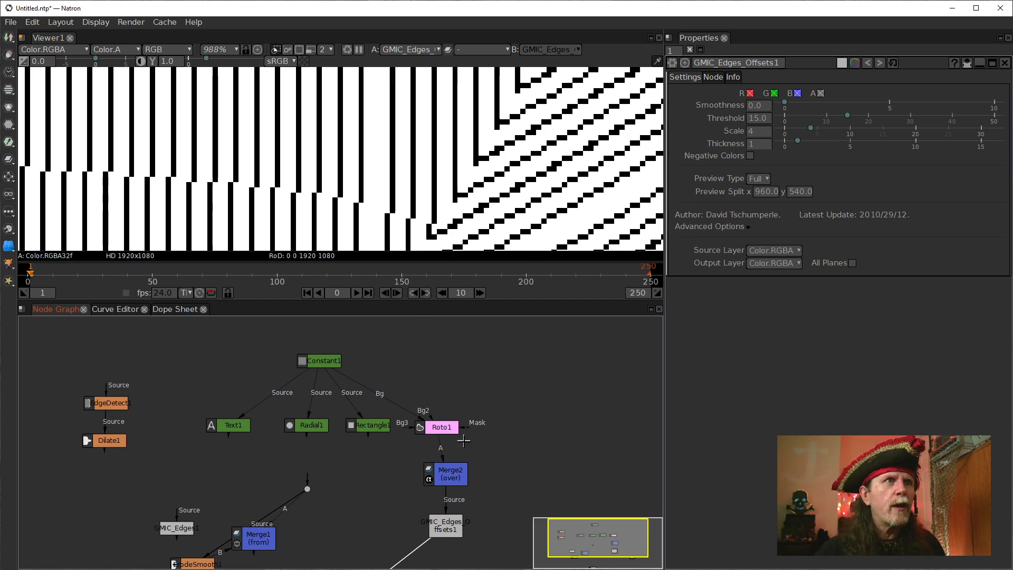
left_click_drag(440, 473, 431, 470)
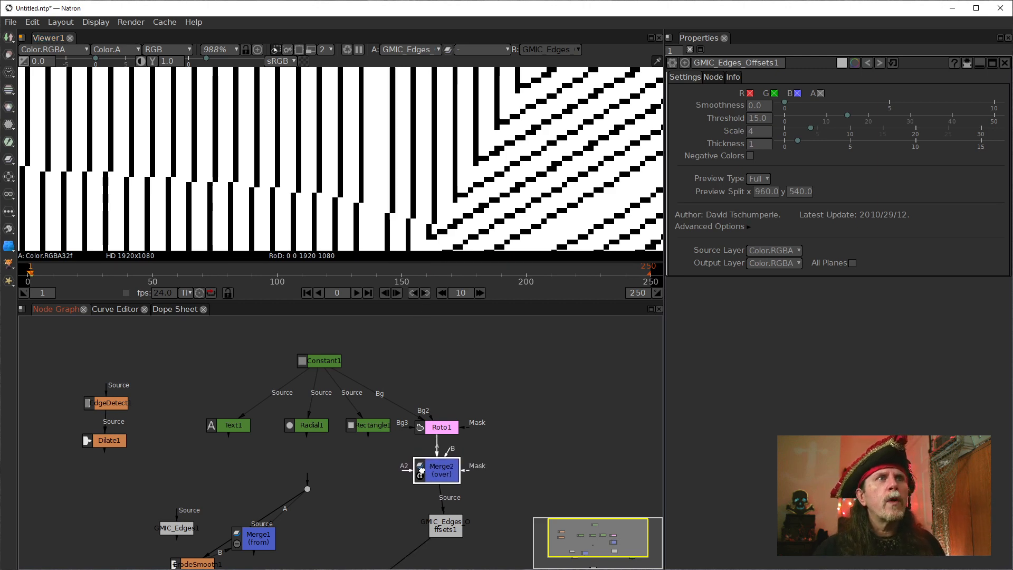
mouse_move(448, 524)
left_mouse_down()
mouse_move(400, 519)
mouse_move(436, 523)
left_mouse_up()
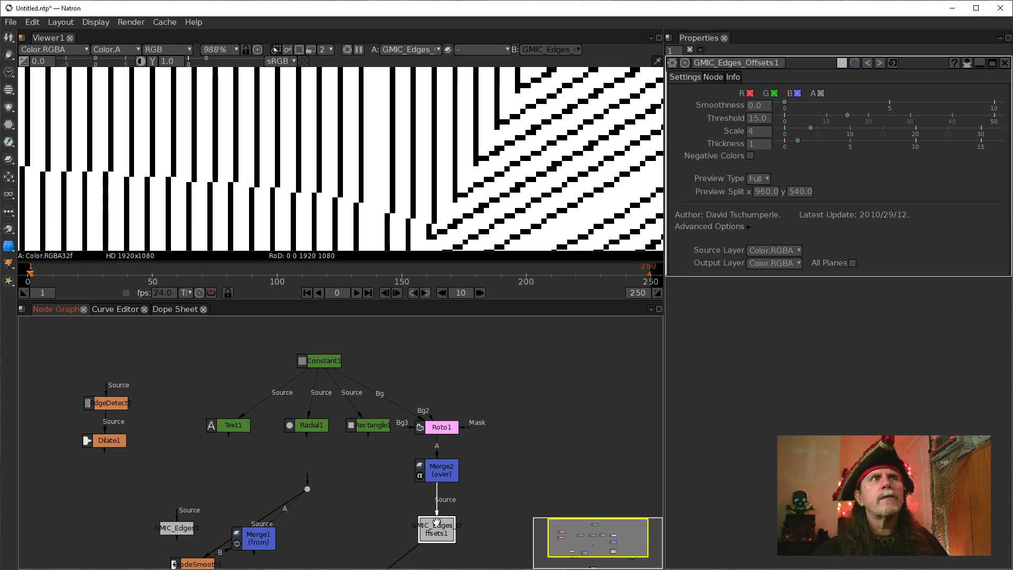
left_click_drag(319, 358, 435, 355)
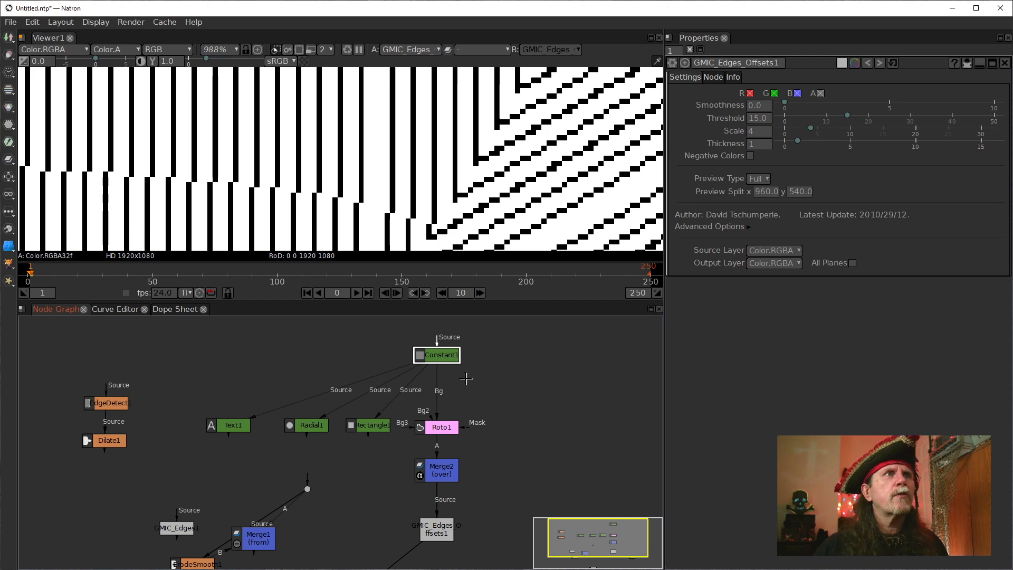
Move Text1, Radial1 and Rectangle1 together away from the Roto1 column, toward the EdgeDetect1 node.
scroll(391, 156, "down", 5)
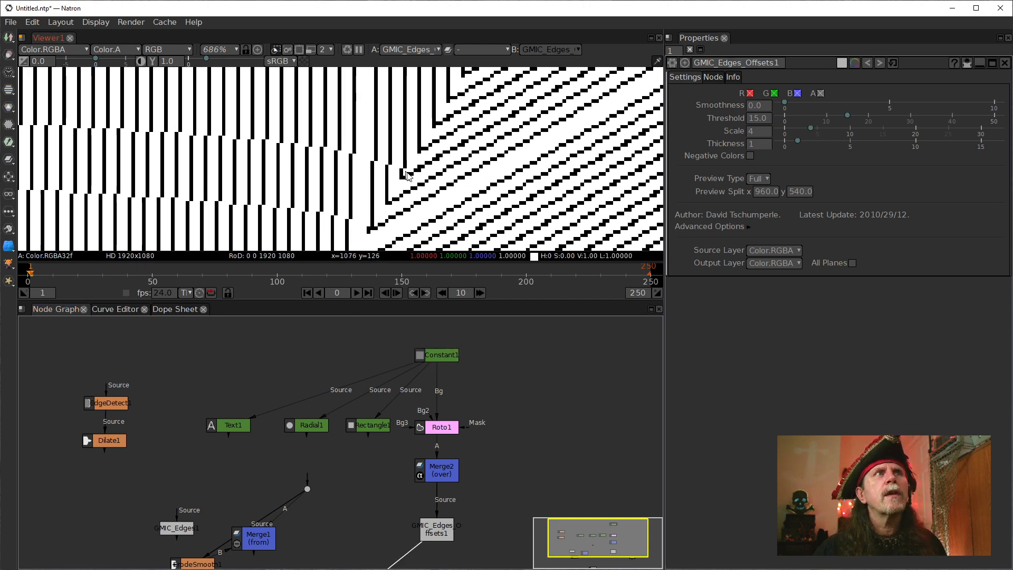
left_click_drag(328, 196, 372, 131)
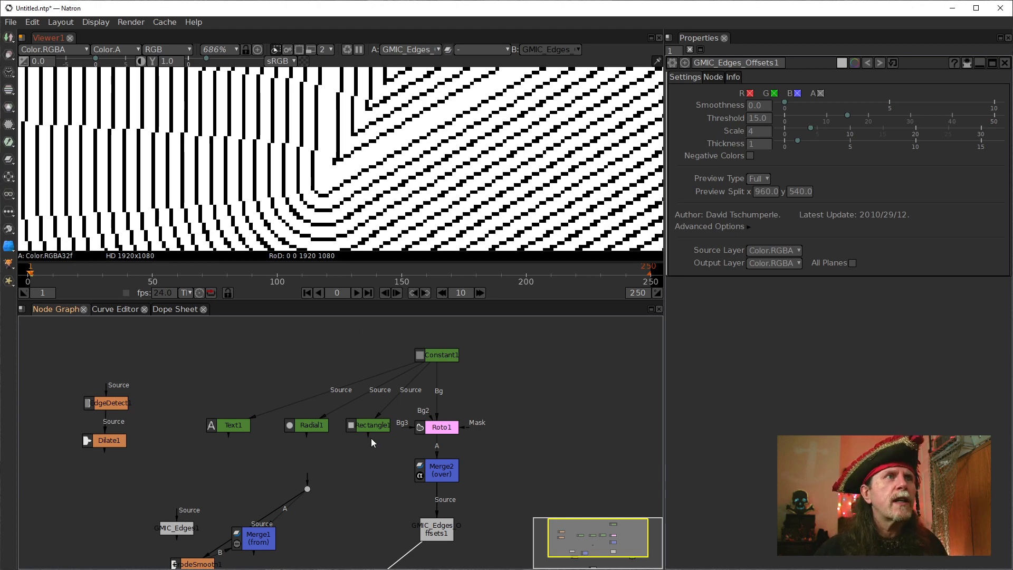
left_click_drag(161, 386, 405, 491)
left_click_drag(378, 430, 304, 420)
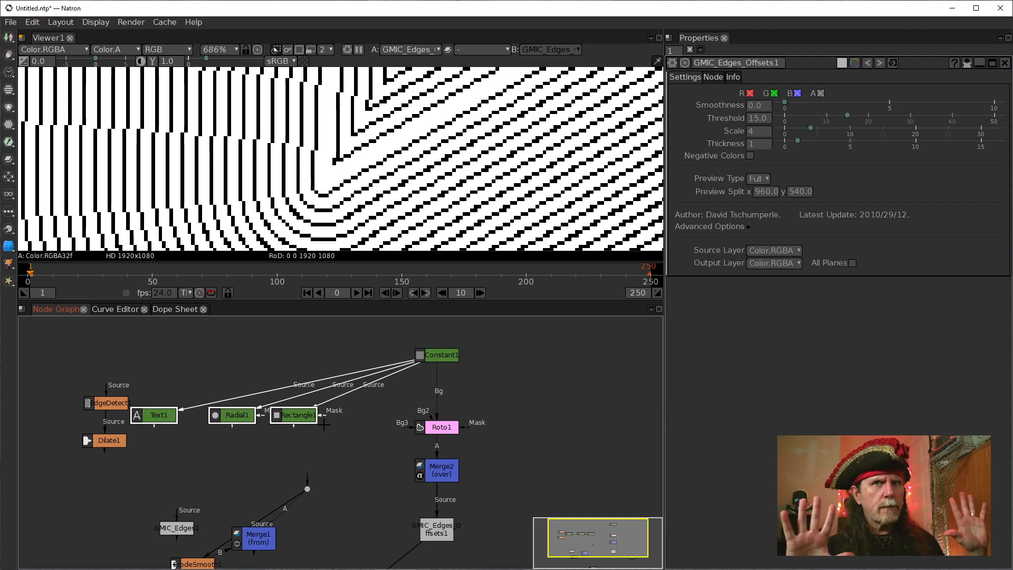
Set the Edges Offsets node's Scale to 9, and raise it to 20.
scroll(379, 143, "down", 4)
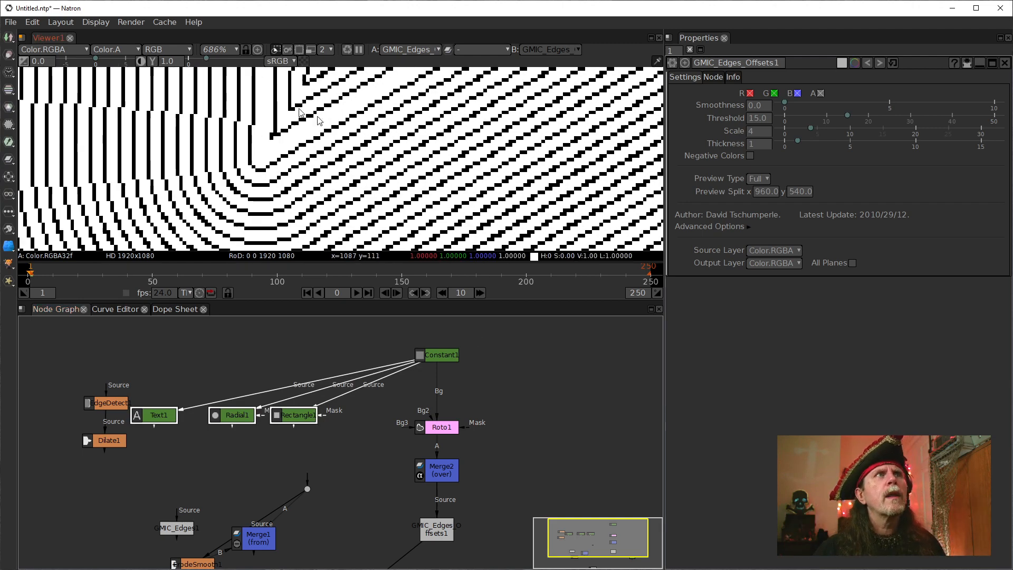
left_click_drag(380, 143, 358, 184)
scroll(358, 185, "down", 4)
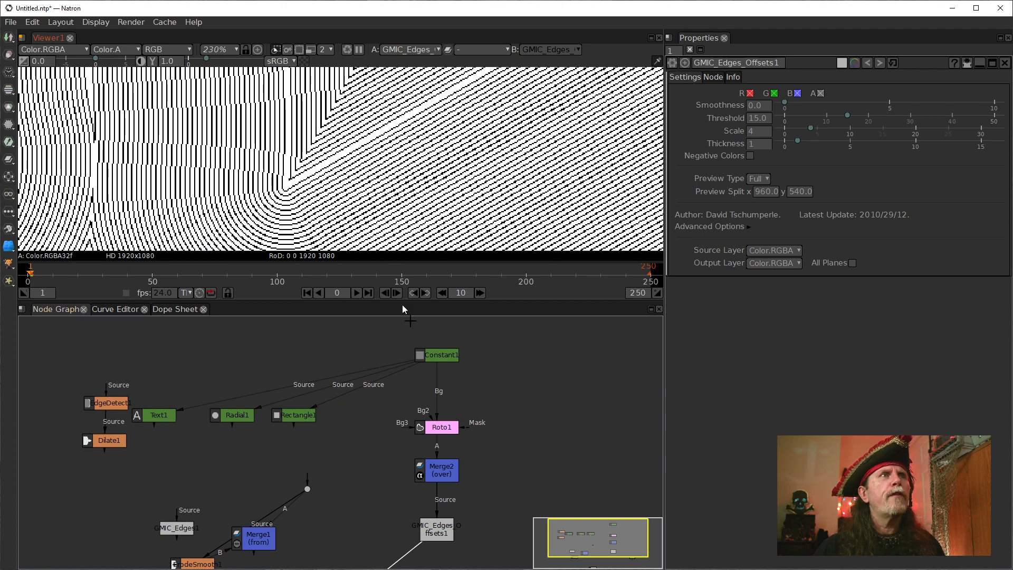
left_click_drag(488, 451, 444, 376)
left_click_drag(389, 139, 362, 154)
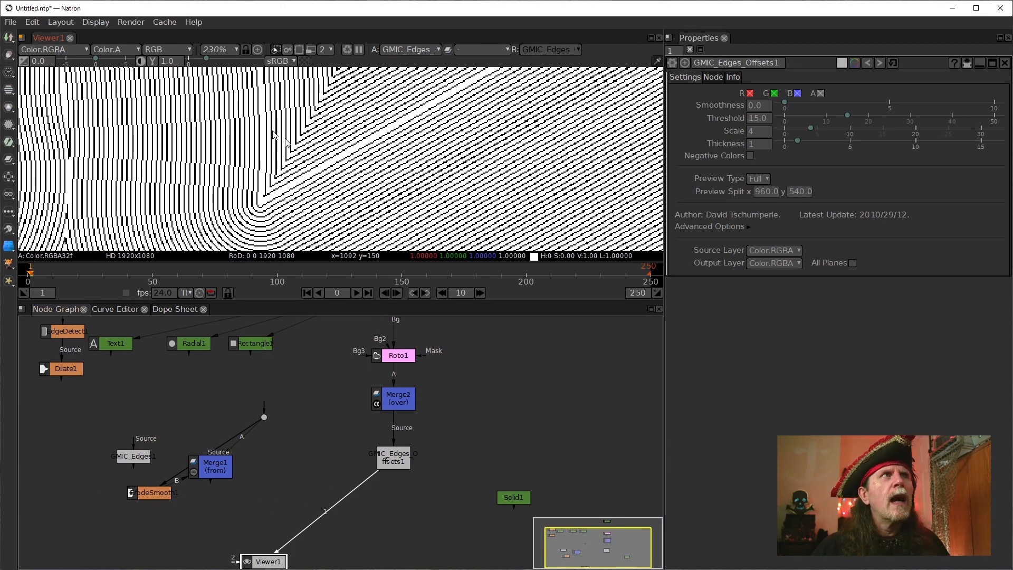
left_click(396, 459)
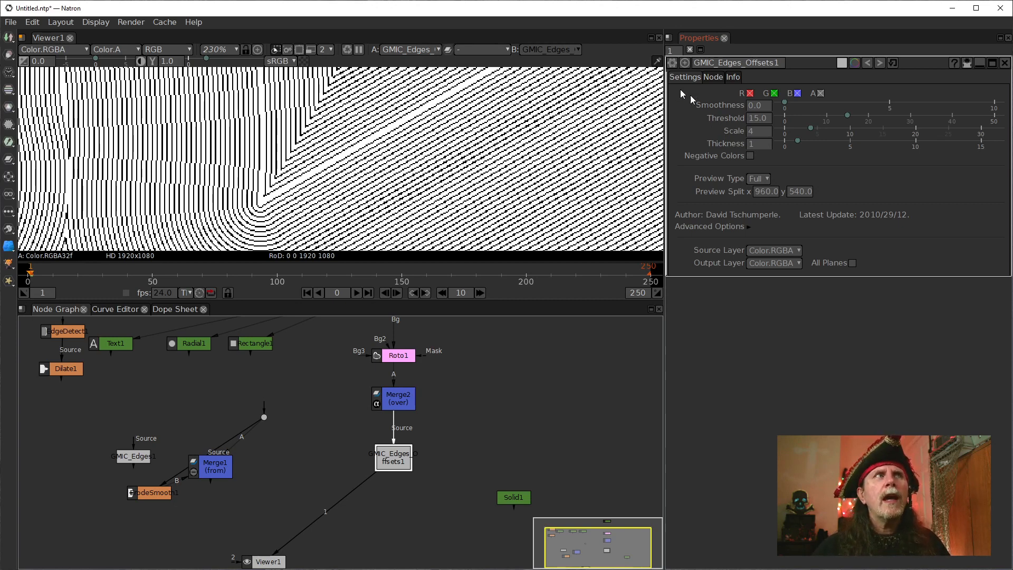
left_click(767, 145)
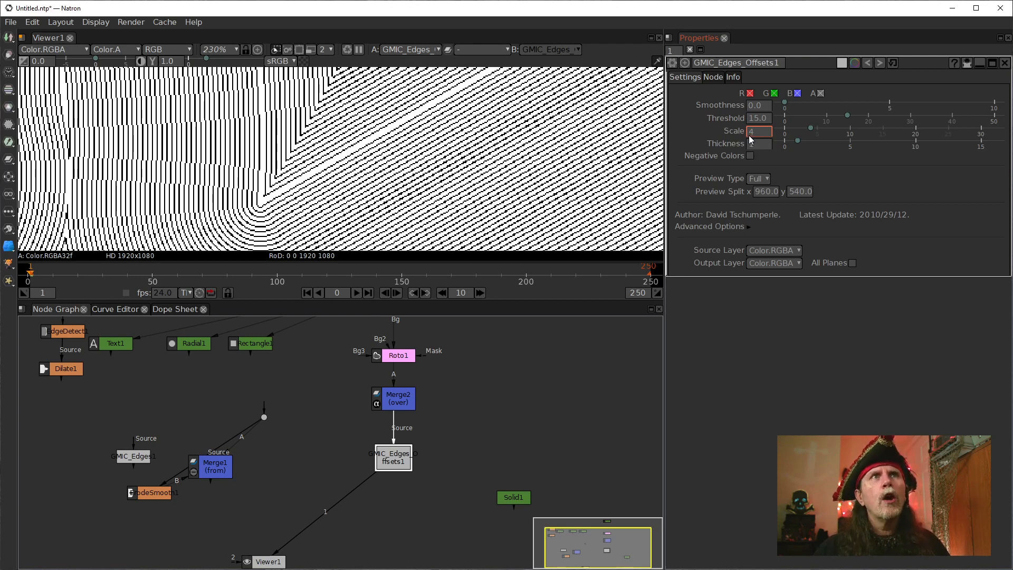
type("9")
key("Return")
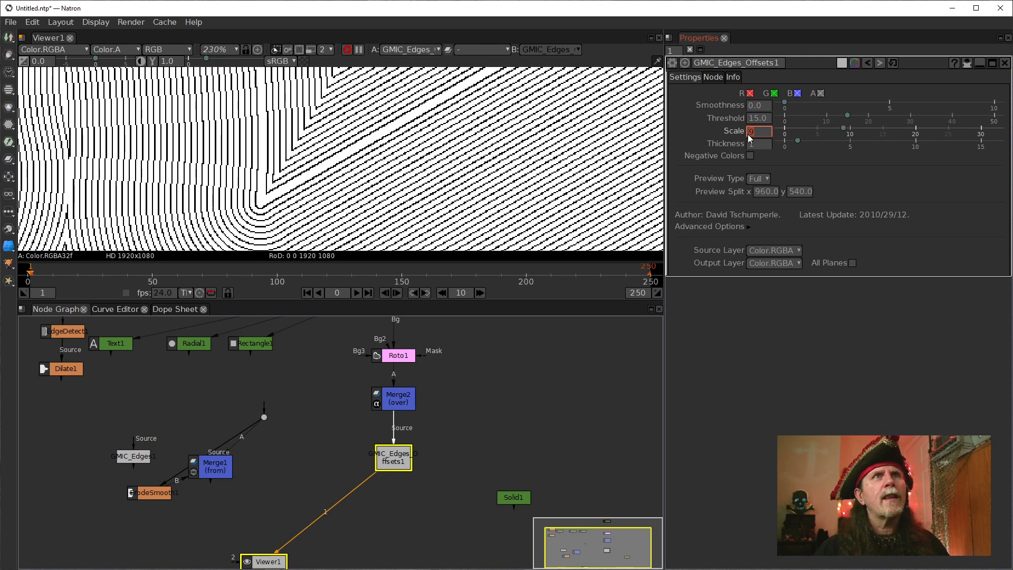
type("20")
key("Return")
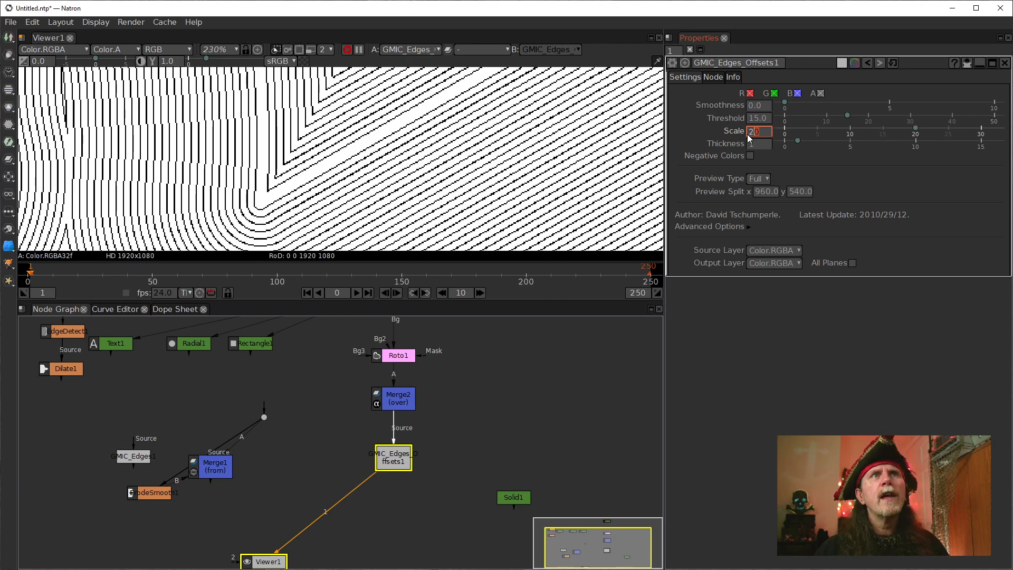
Raise the Edges Offsets Scale gradually to about 56 to space the offset lines further apart.
scroll(747, 134, "up", 2)
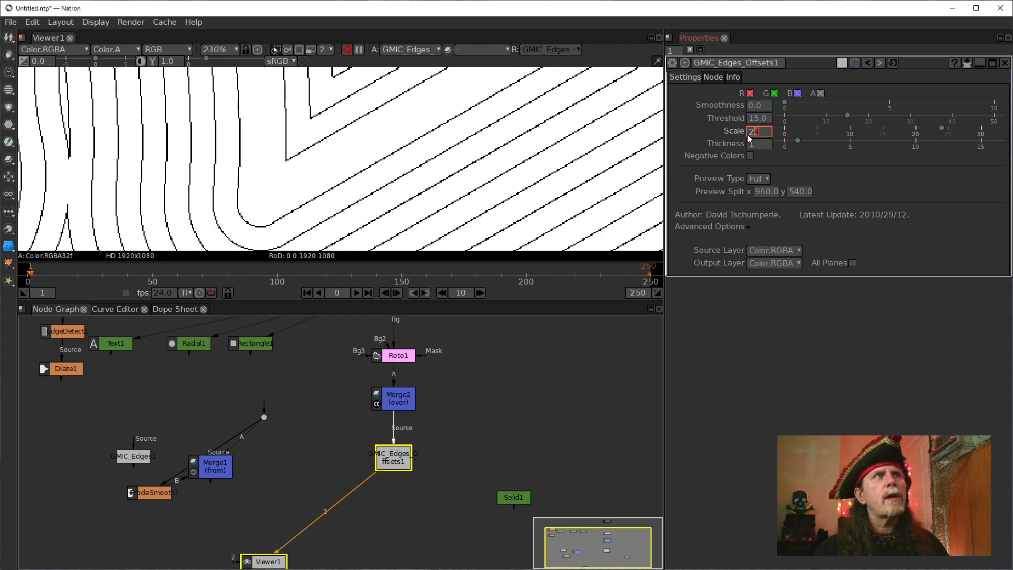
scroll(749, 138, "up", 4)
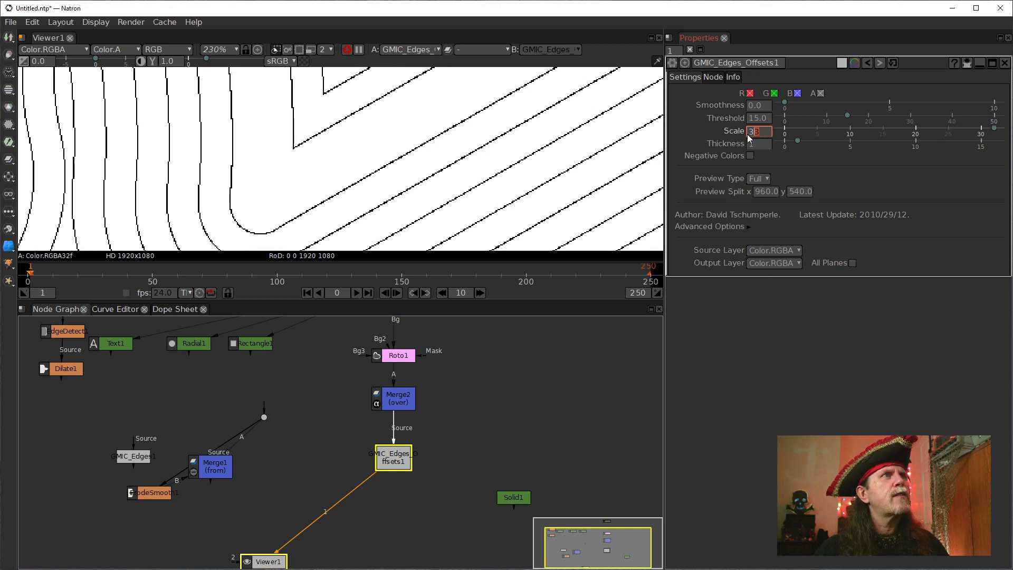
scroll(749, 138, "up", 7)
scroll(750, 138, "up", 3)
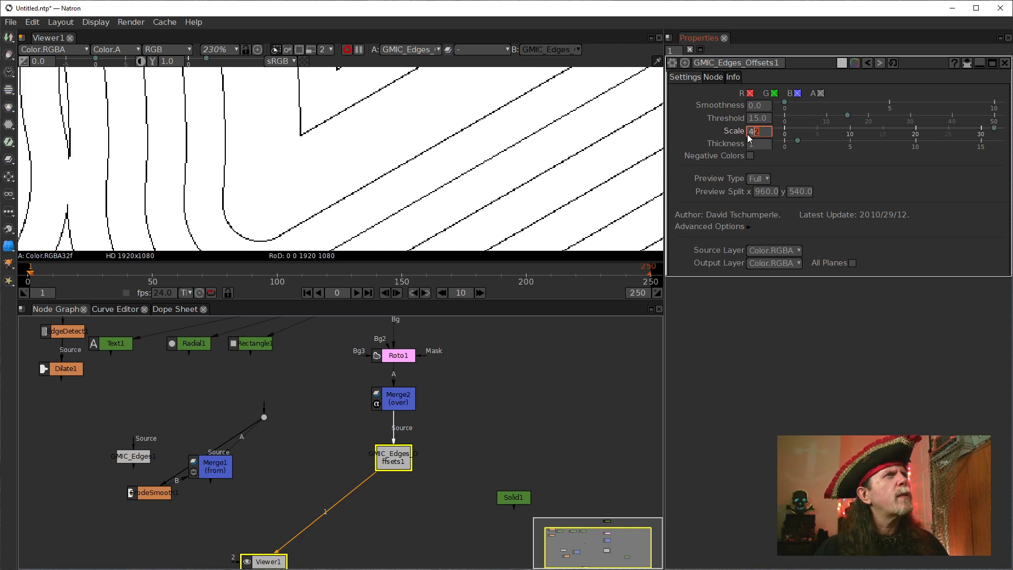
scroll(749, 137, "up", 3)
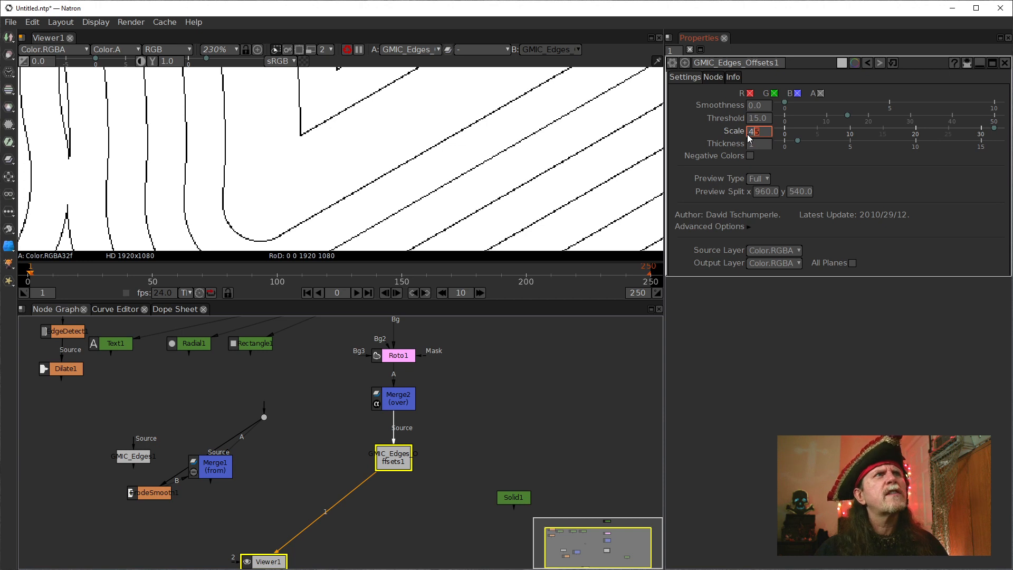
scroll(749, 137, "up", 4)
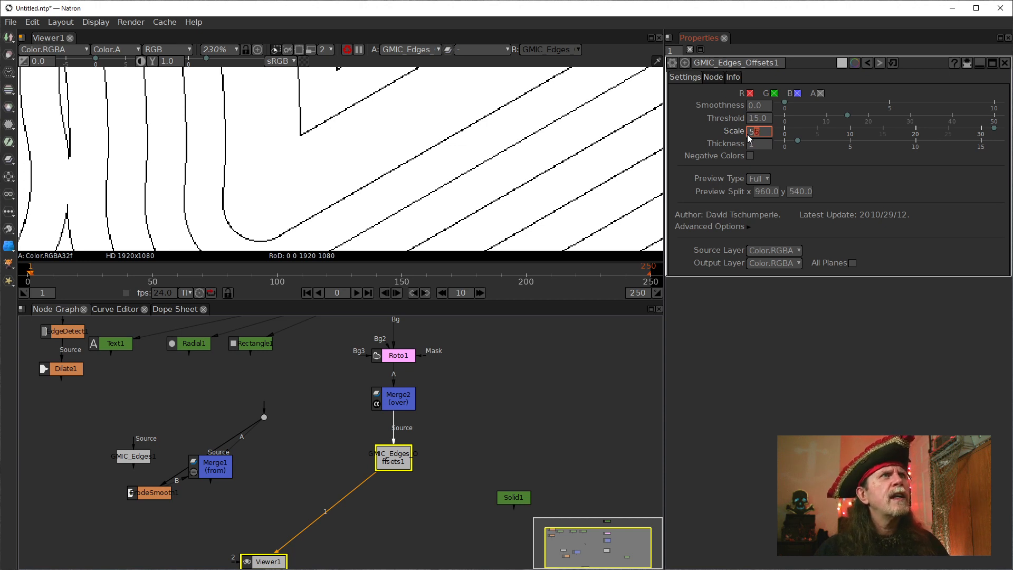
Lower the Edges Offsets Scale and fine-tune it between 29 and 31, settling on 31.
scroll(750, 138, "down", 6)
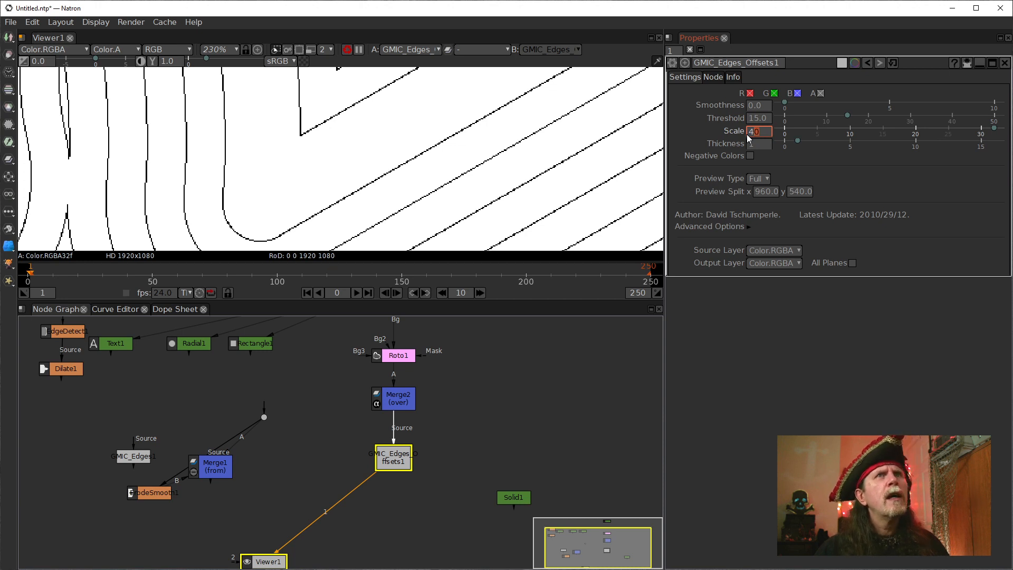
scroll(749, 138, "down", 2)
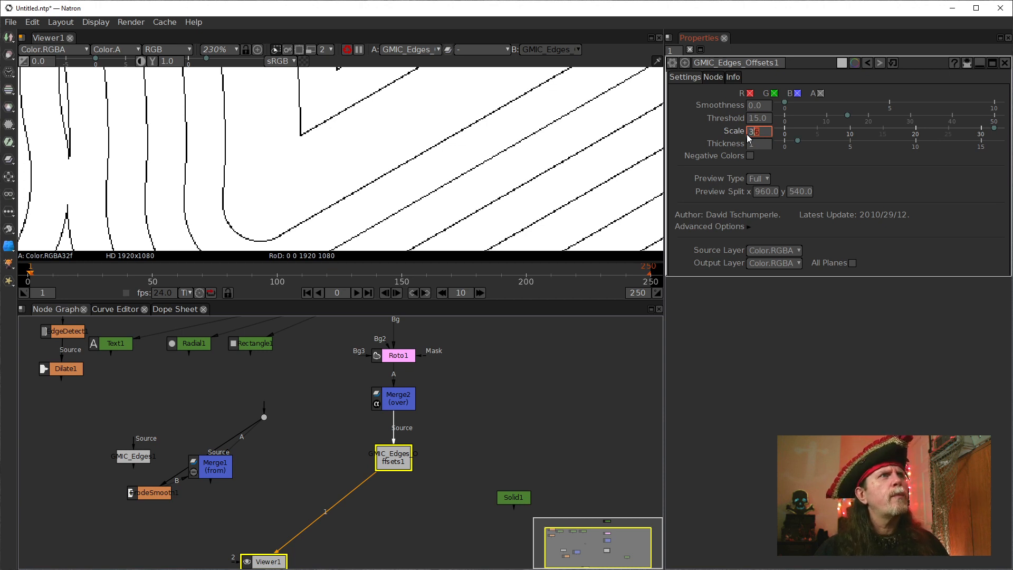
scroll(750, 138, "down", 2)
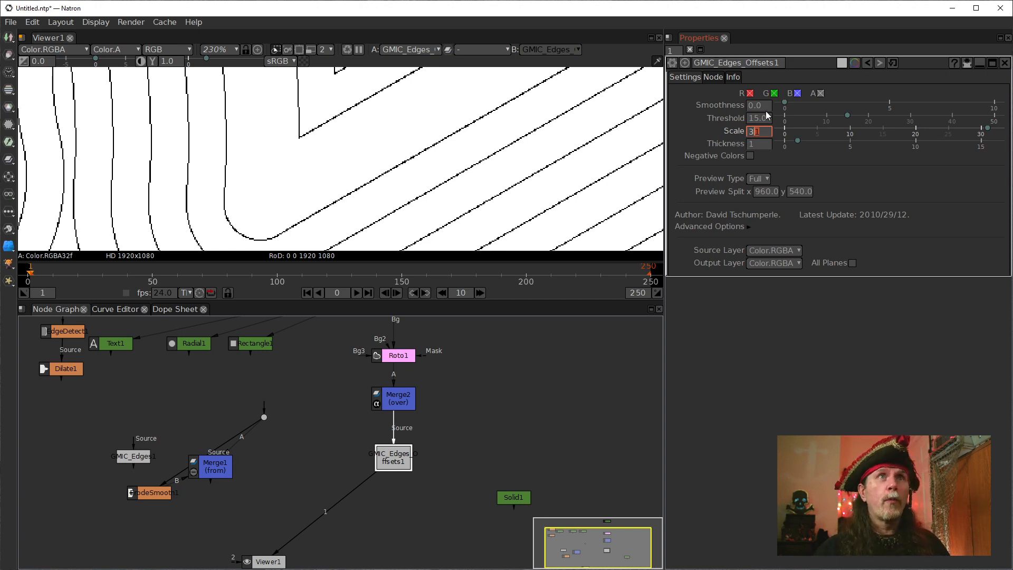
scroll(755, 131, "down", 2)
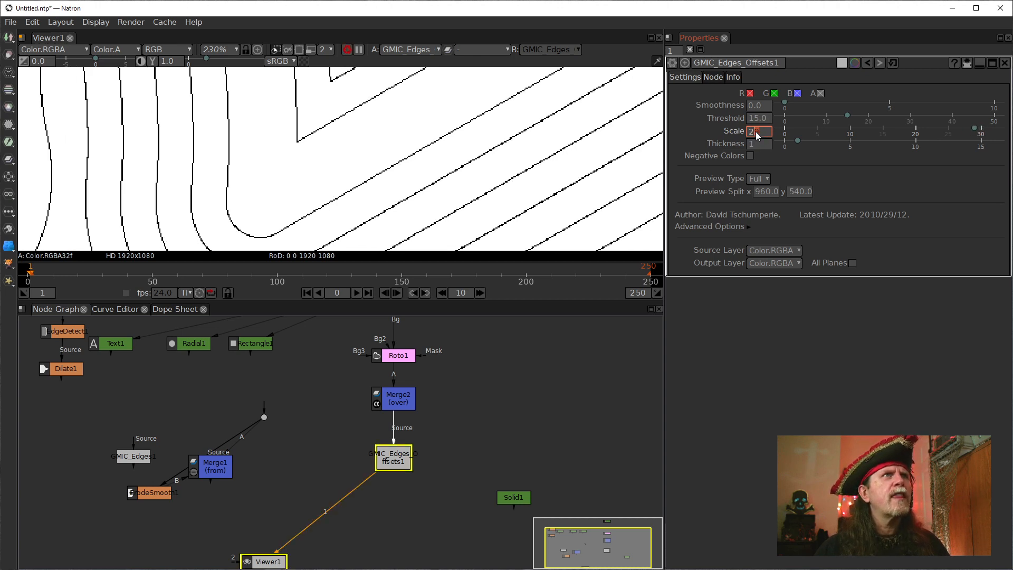
scroll(756, 132, "up", 1)
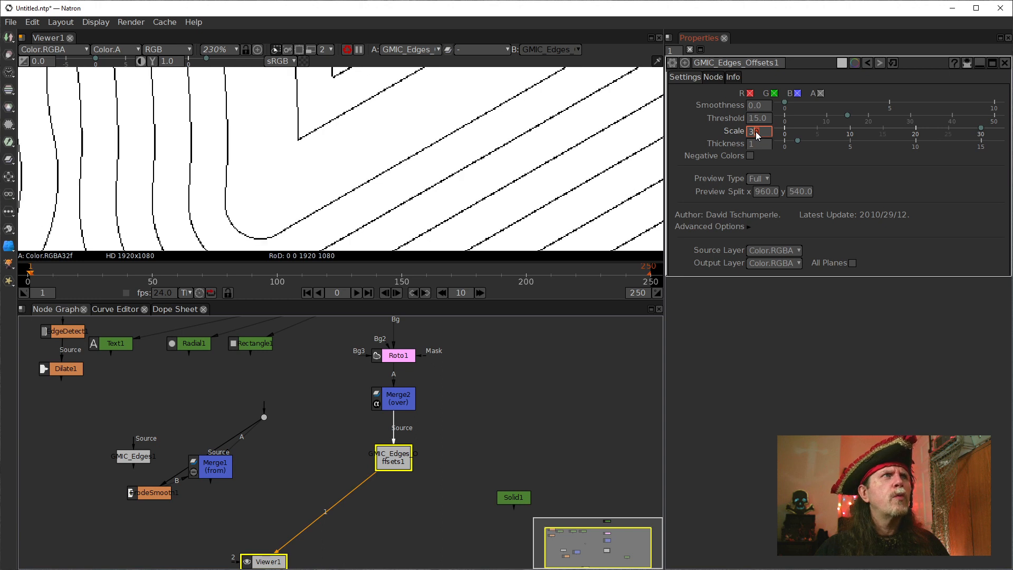
scroll(756, 131, "up", 1)
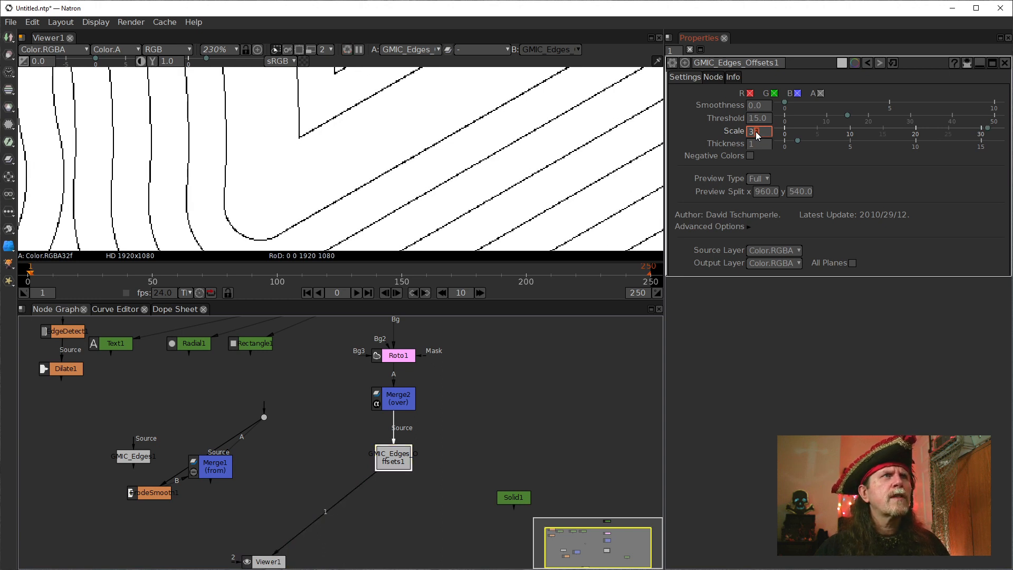
Raise the Edges Offsets node's Scale to 32.
scroll(756, 132, "up", 1)
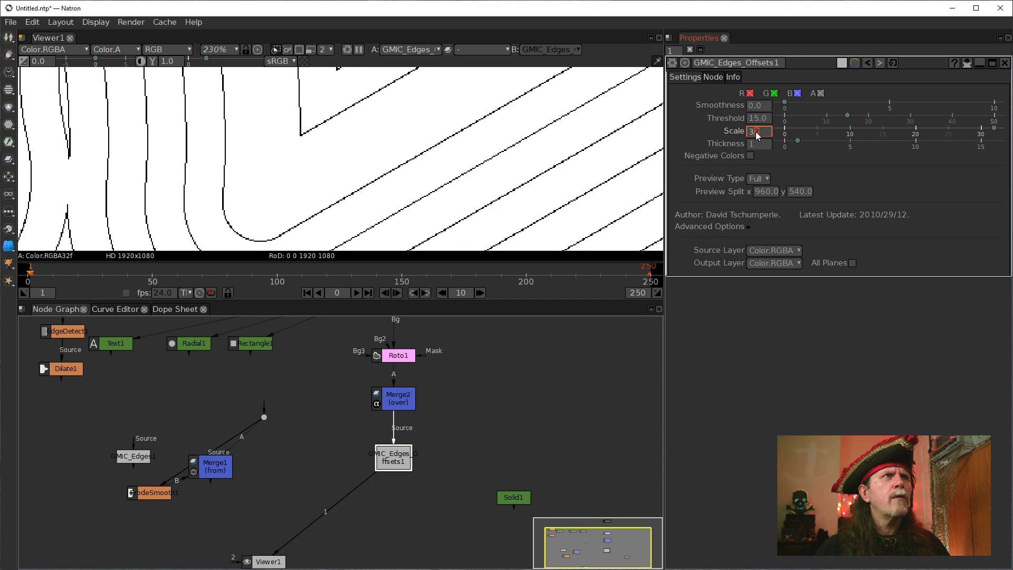
scroll(756, 132, "up", 1)
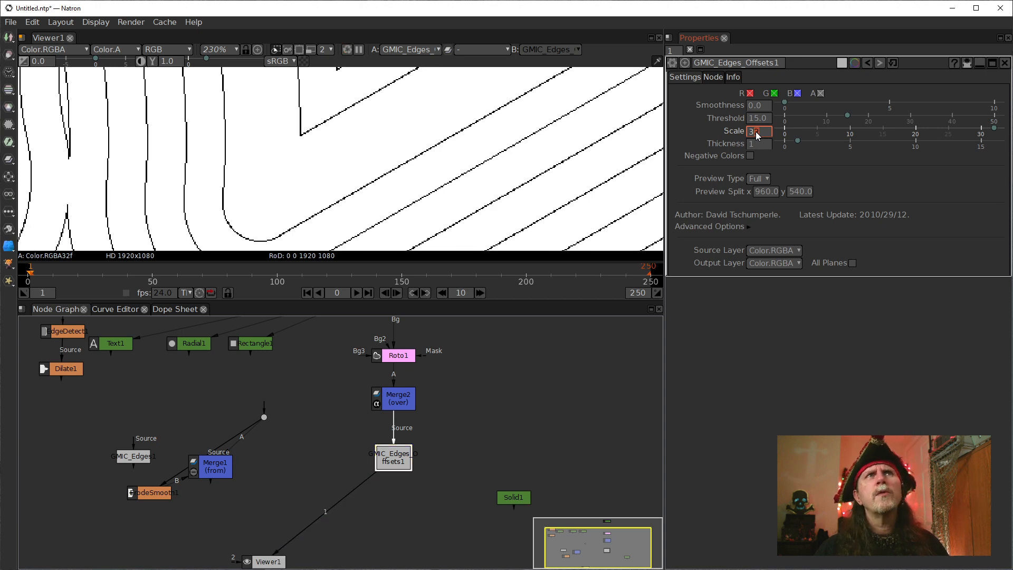
scroll(756, 131, "up", 1)
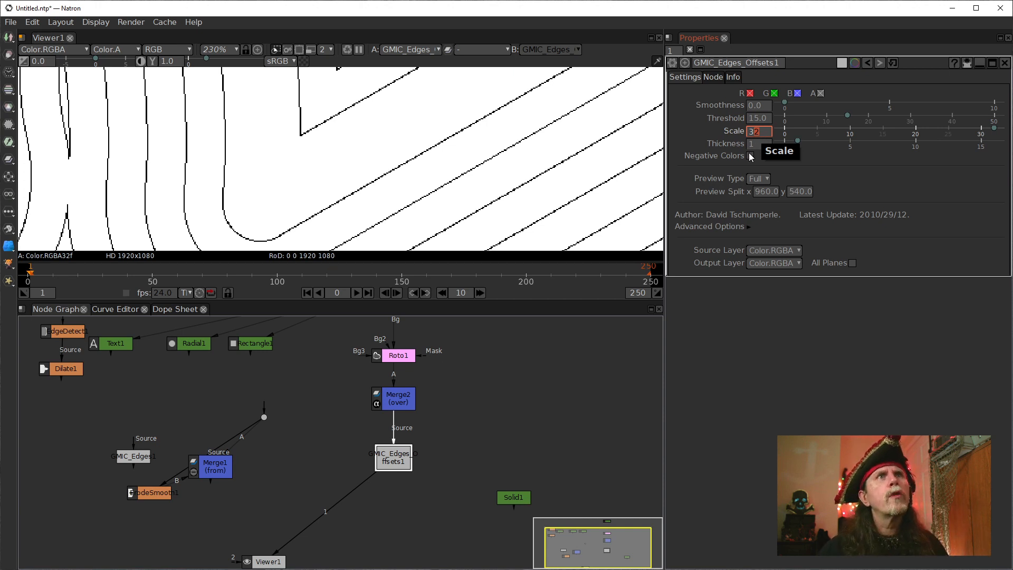
Raise the Edges Offsets node's Thickness gradually to 7 to make the offset lines bolder.
scroll(750, 148, "up", 2)
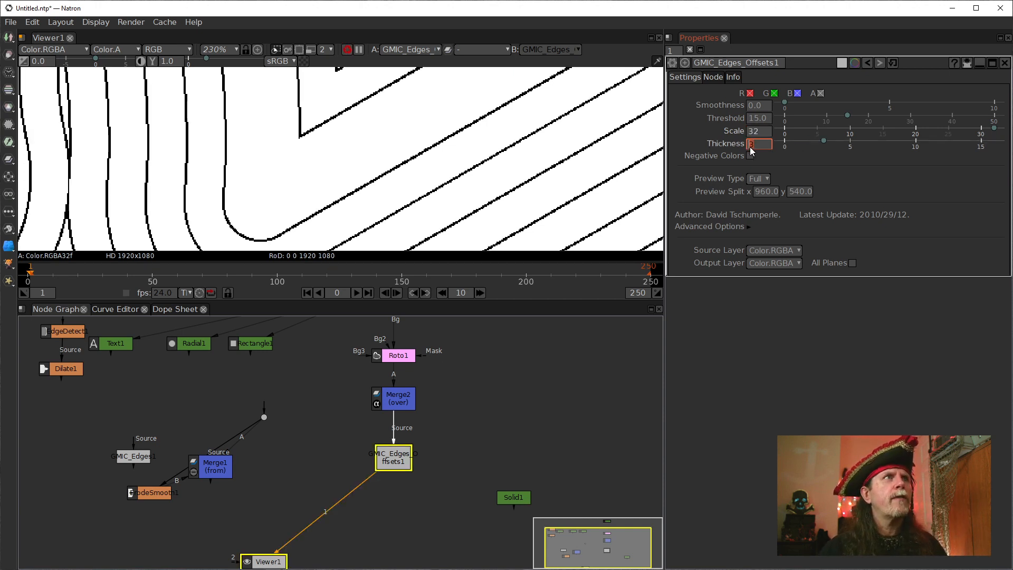
scroll(750, 148, "up", 1)
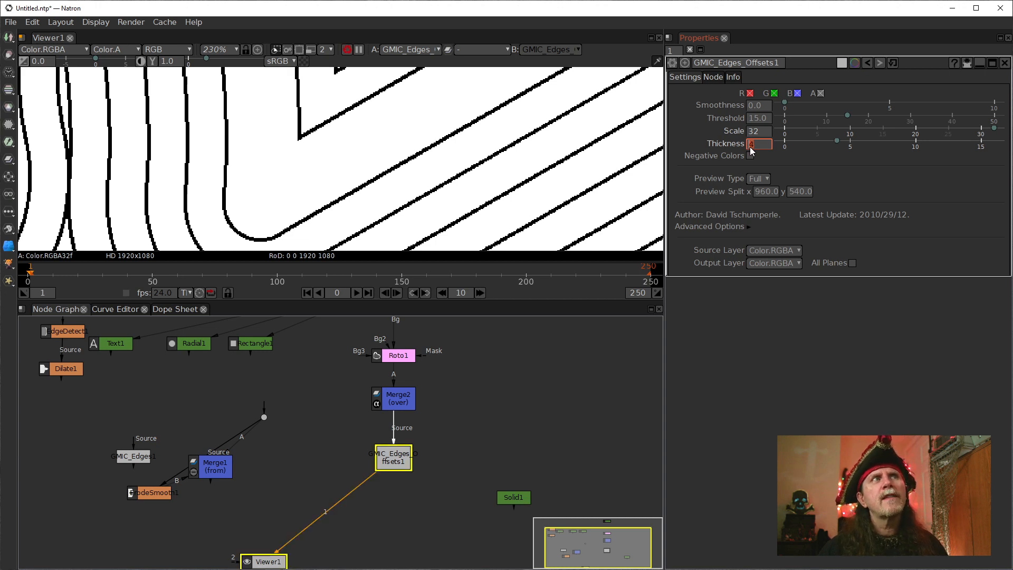
scroll(749, 147, "up", 1)
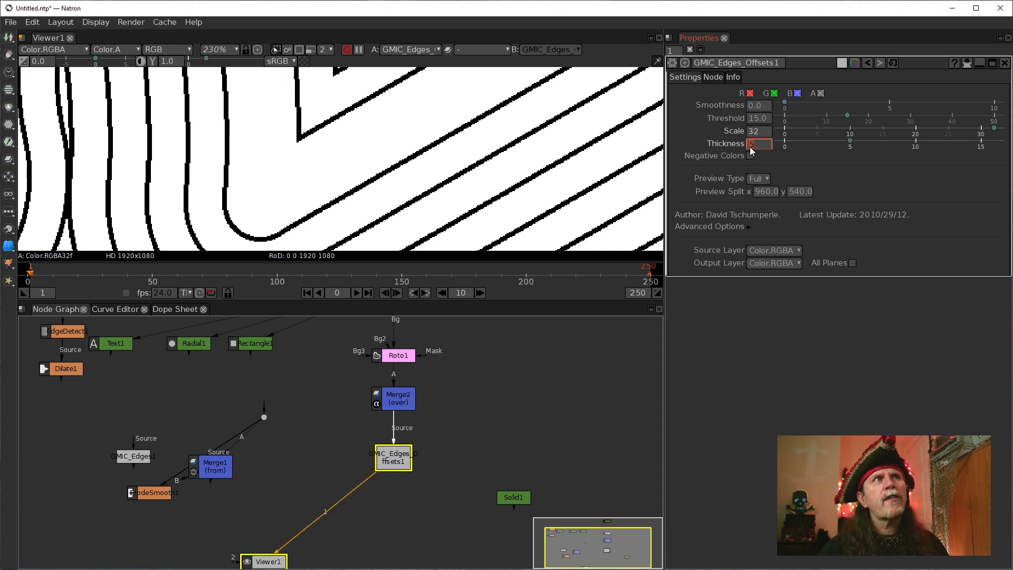
scroll(749, 147, "up", 1)
scroll(749, 147, "up", 1)
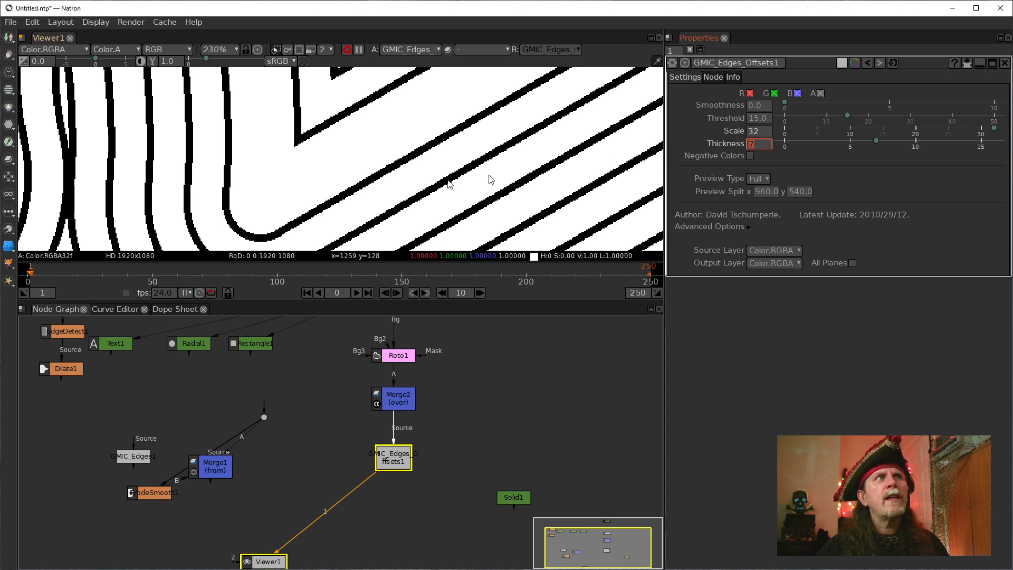
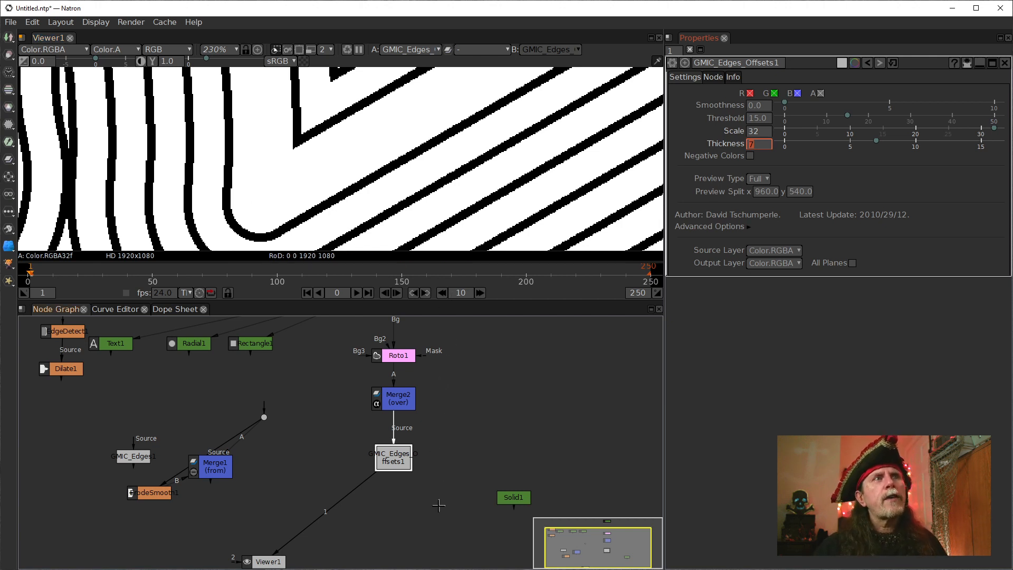
Set the Edges Offsets node's Scale to 8 and its Thickness to 4.
left_click(396, 467)
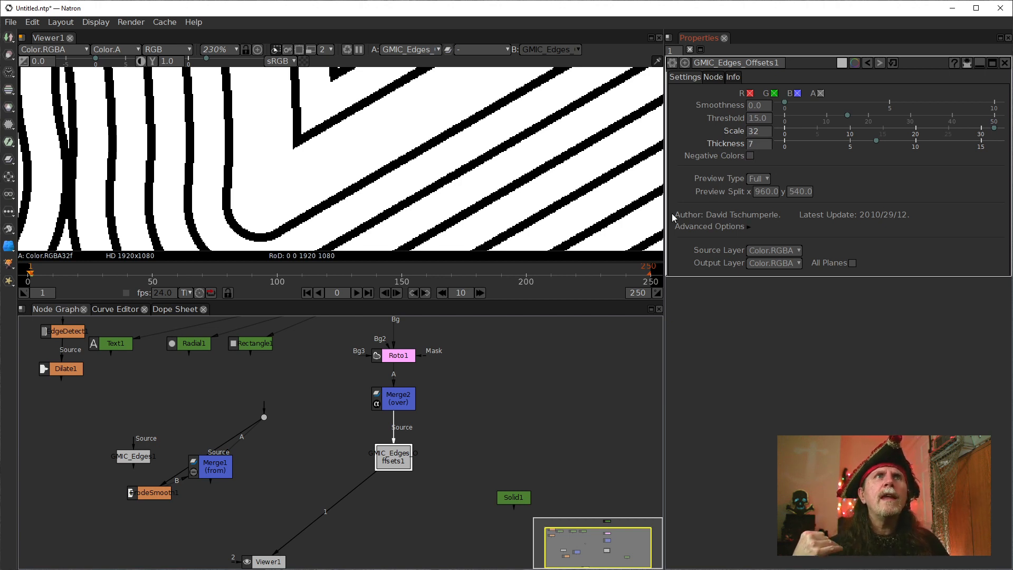
left_click(762, 130)
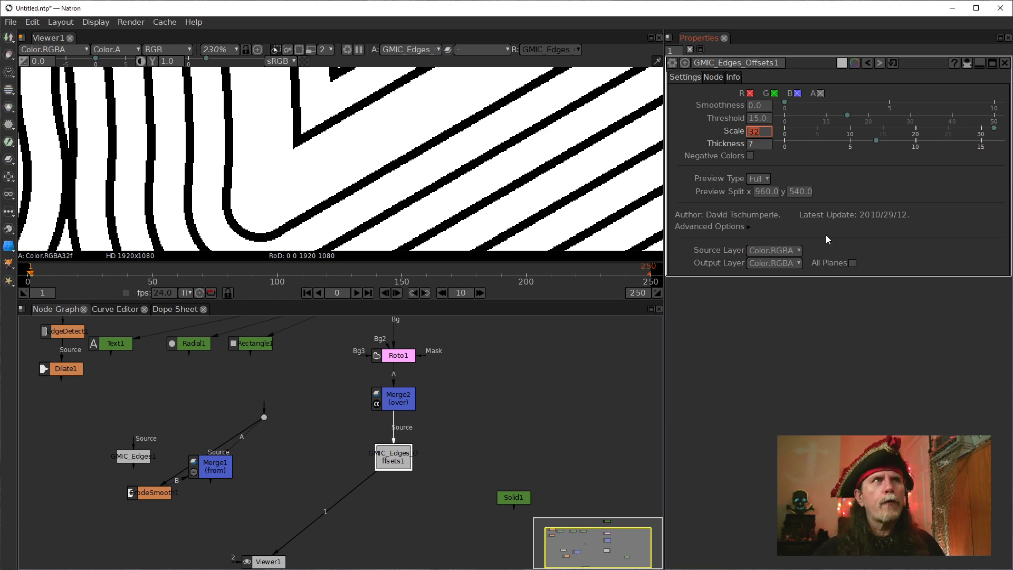
type("8")
key("Return")
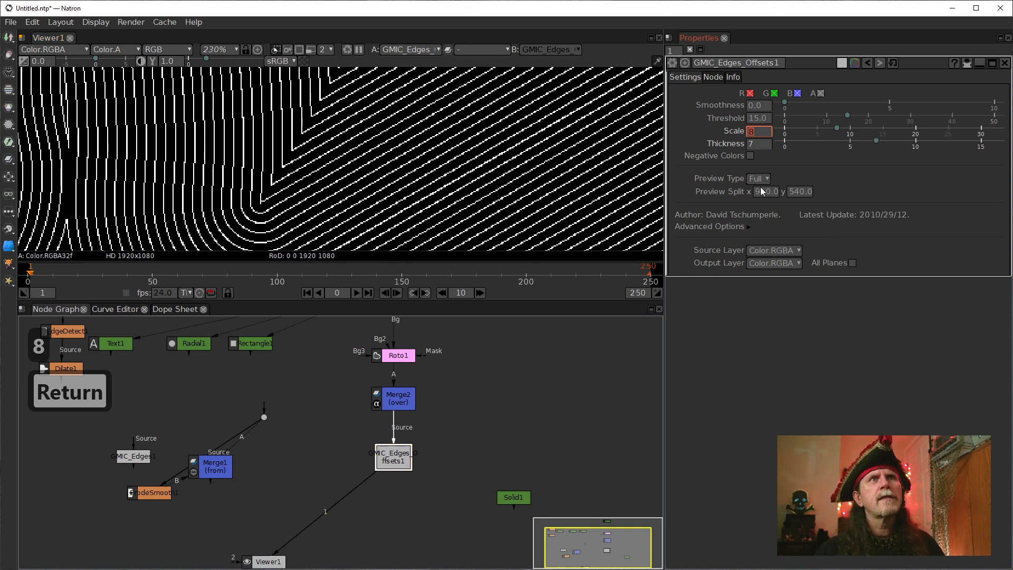
double_click(752, 144)
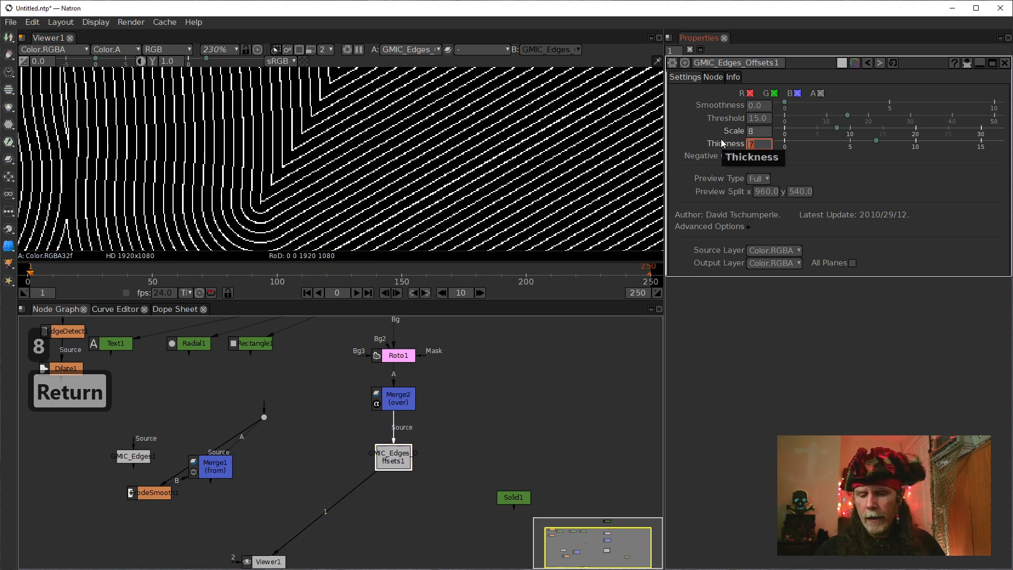
type("4")
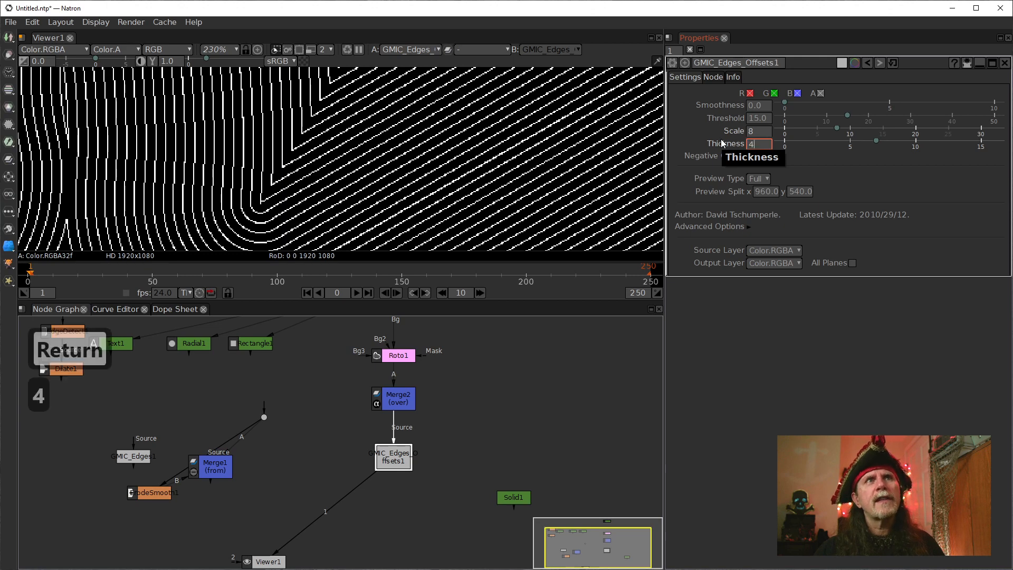
key("Return")
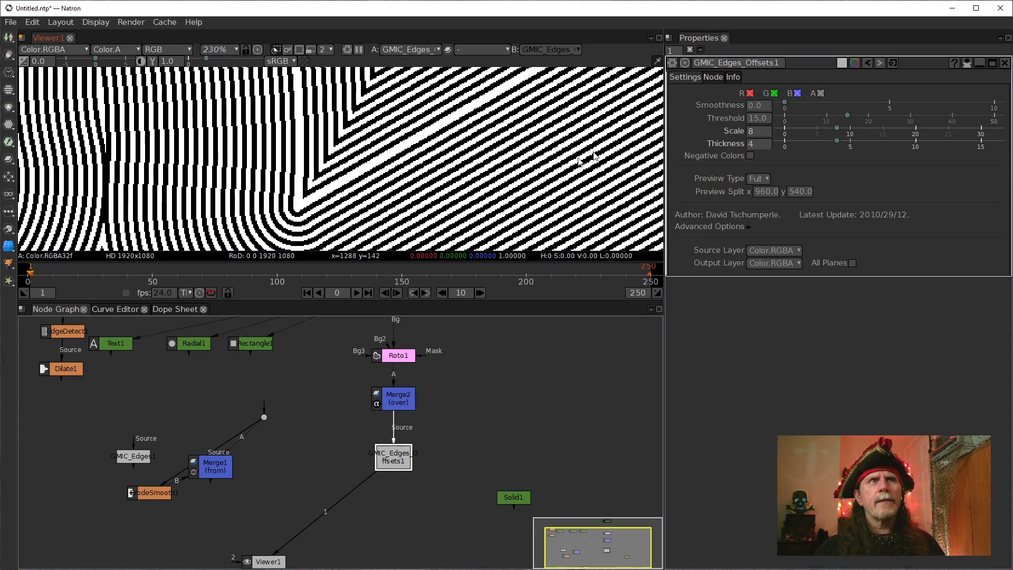
scroll(289, 193, "up", 8)
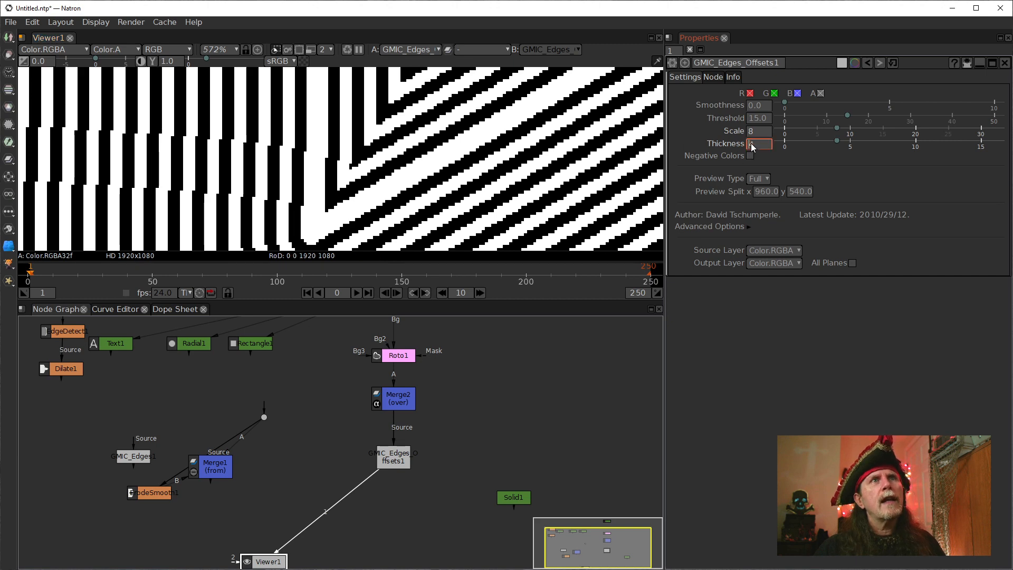
Try a Scale of 16 on the Edges Offsets node, and set it back to 8.
left_click(750, 133)
scroll(750, 135, "up", 1)
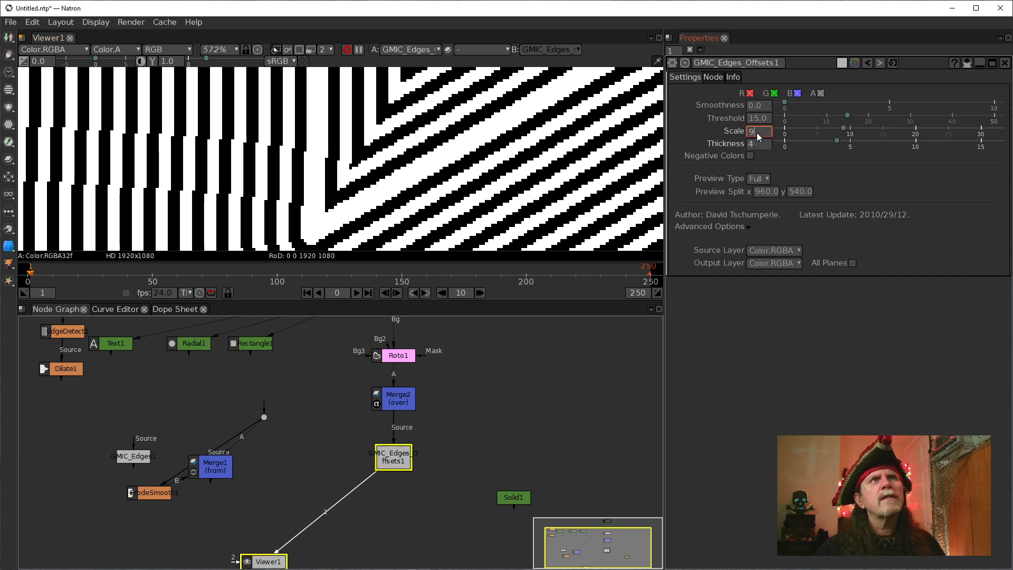
left_click_drag(757, 132, 733, 131)
type("16")
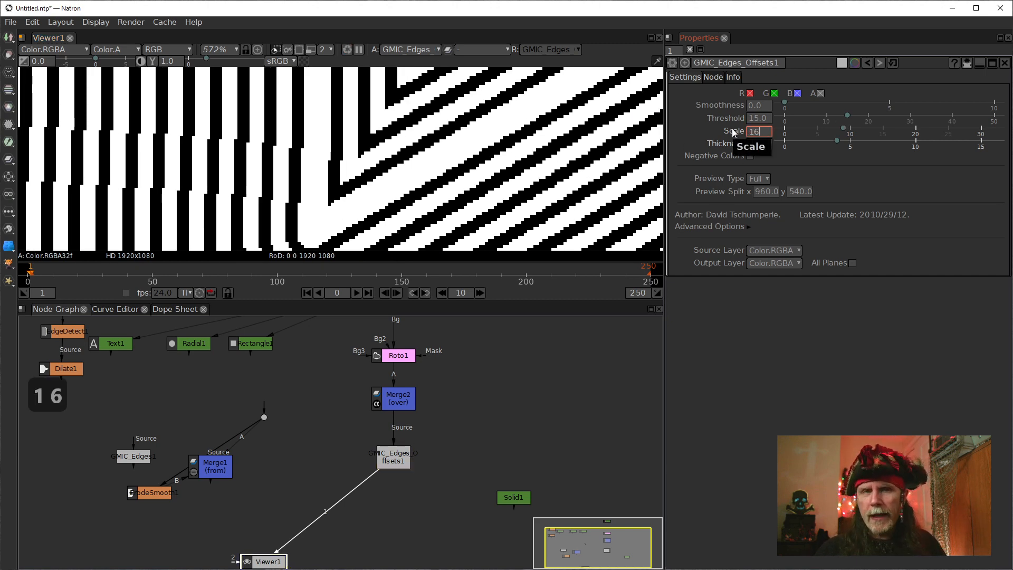
key("Return")
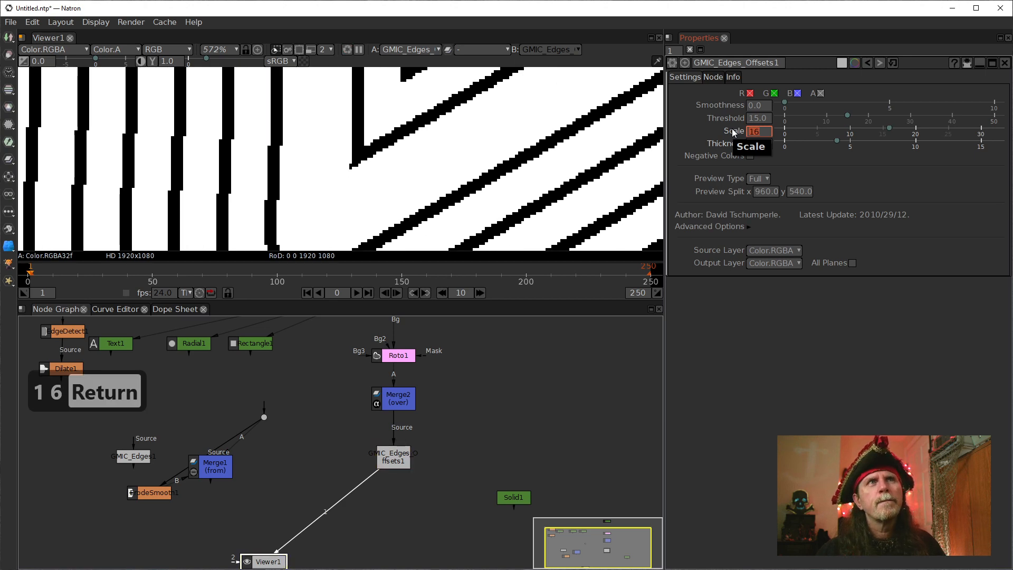
type("8")
key("Return")
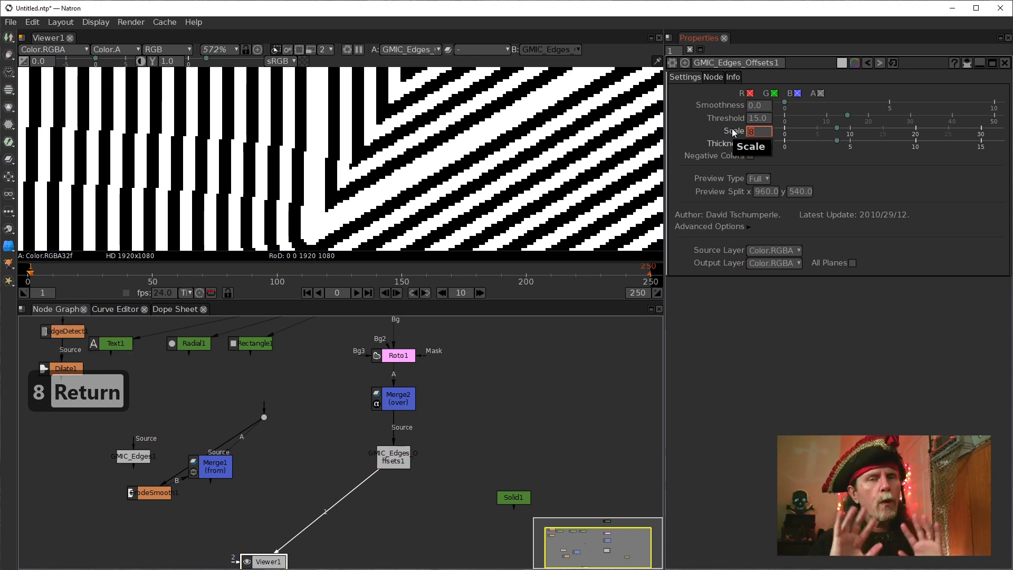
Duplicate the Edges Offsets node and connect the copy's Source input to Merge2.
left_click_drag(393, 457, 366, 463)
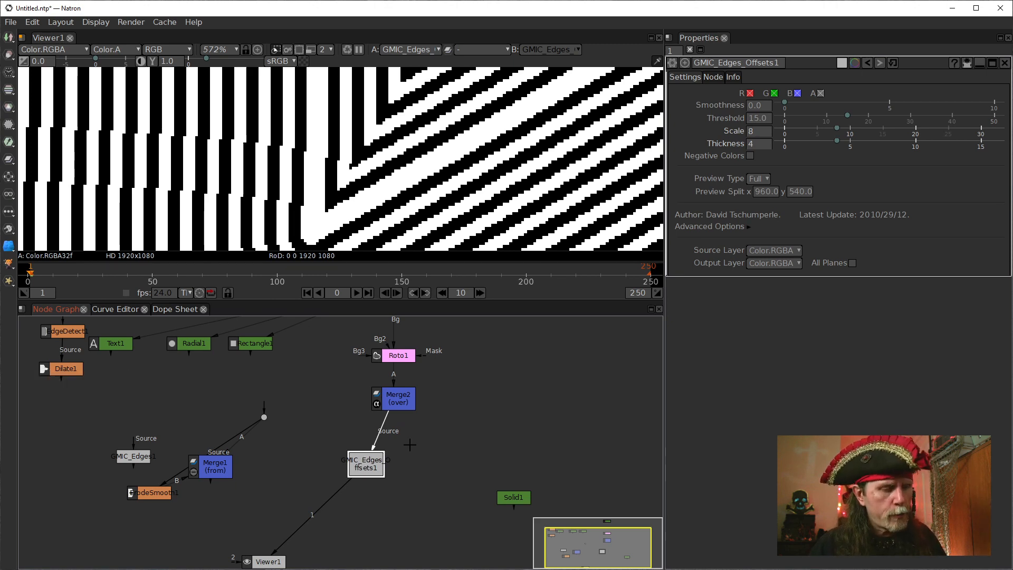
key("alt+c")
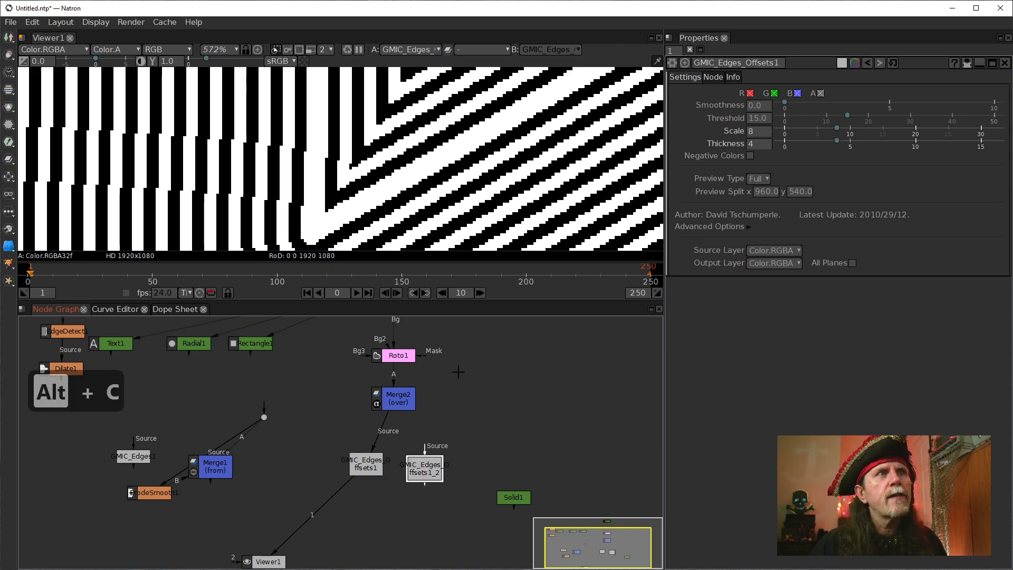
left_click_drag(425, 449, 398, 418)
left_click_drag(426, 473, 418, 426)
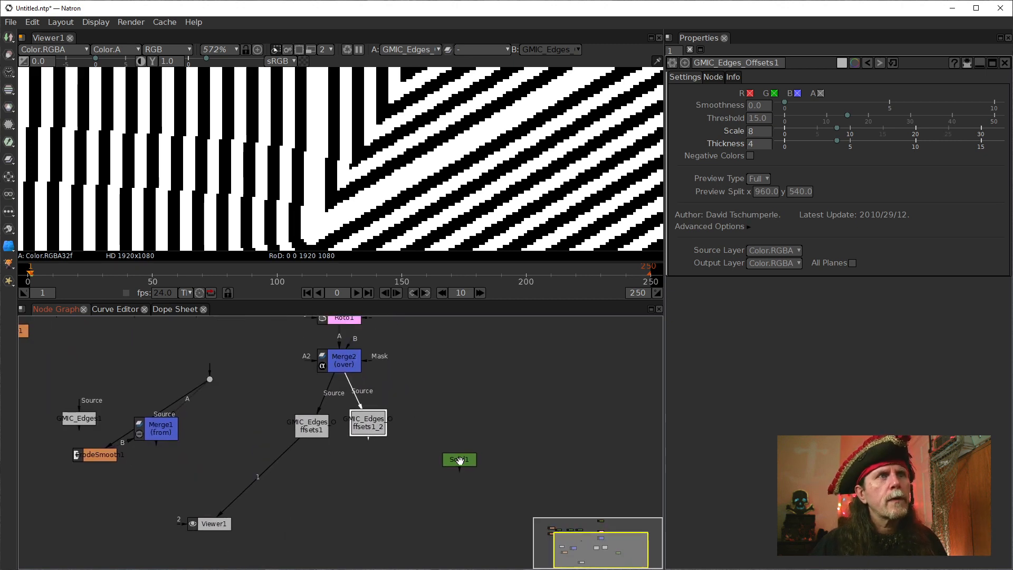
Move Solid1 next to the dot above Merge1 and arrange both Edges Offsets nodes side by side below Merge2.
left_click_drag(459, 461, 177, 369)
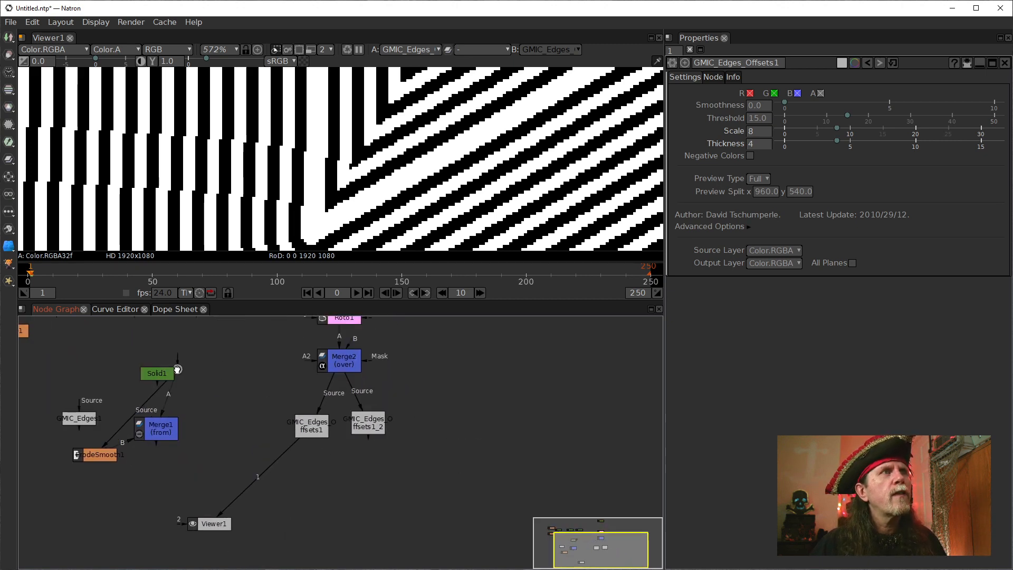
left_click_drag(303, 380, 303, 402)
left_click(290, 443)
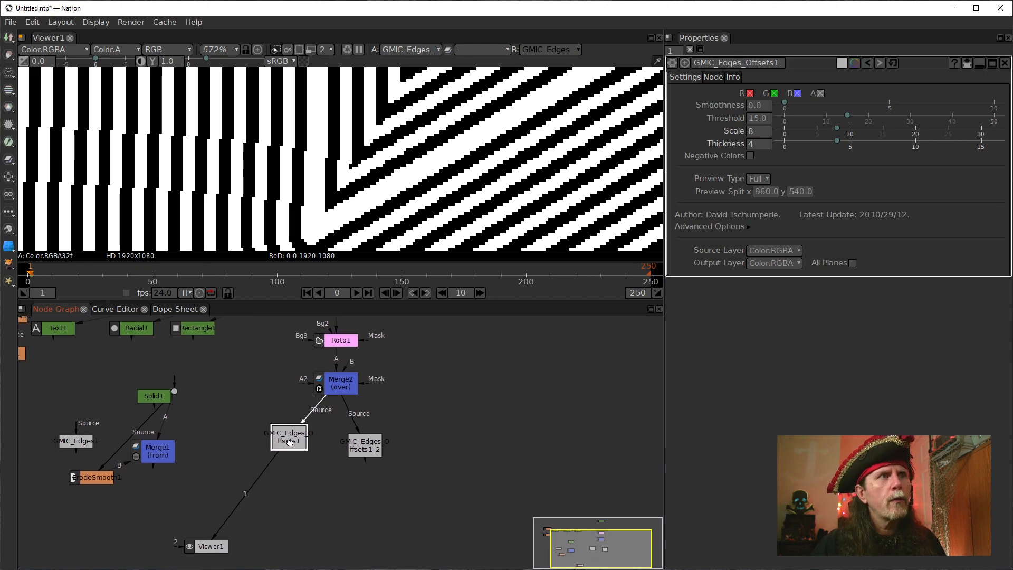
left_click_drag(290, 443, 303, 448)
left_click_drag(364, 446, 359, 443)
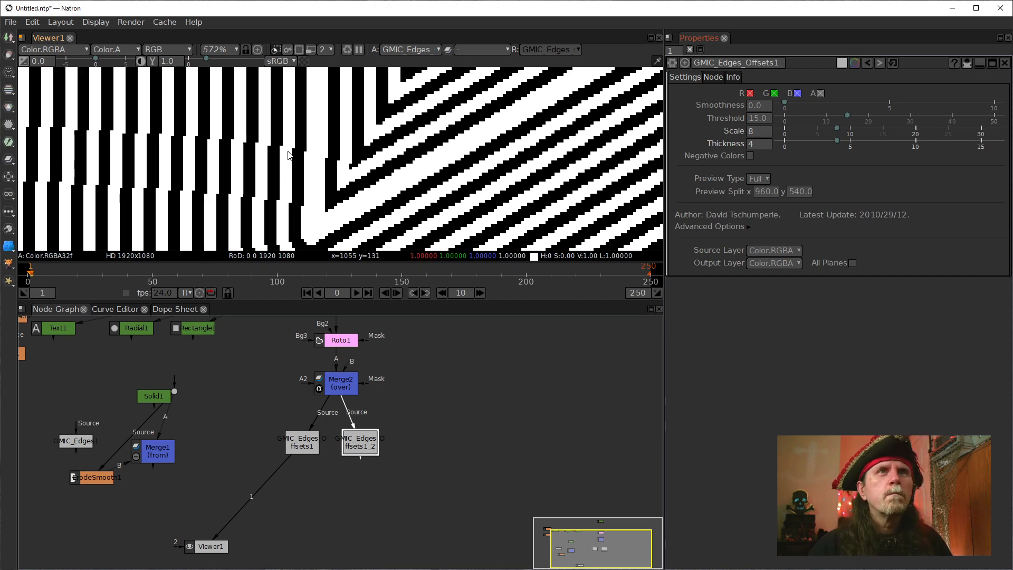
Try a Thickness of 3 on the original Edges Offsets node, and set it back to 4.
double_click(755, 144)
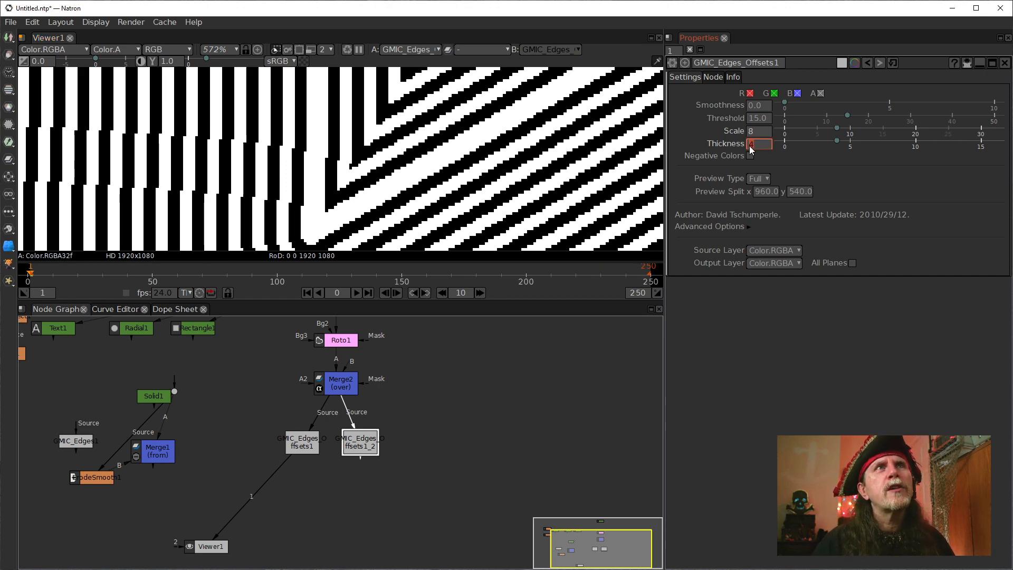
type("3")
key("Return")
type("4")
key("Return")
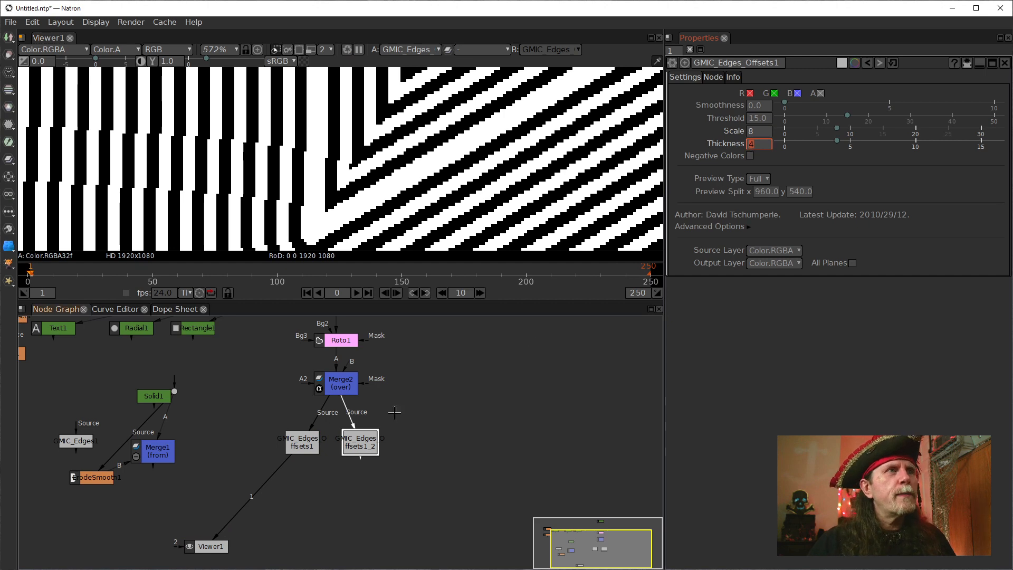
Combine both Edges Offsets nodes in a new Merge node, with the original as B and the copy as A, using the min operation.
left_click_drag(360, 448, 358, 448)
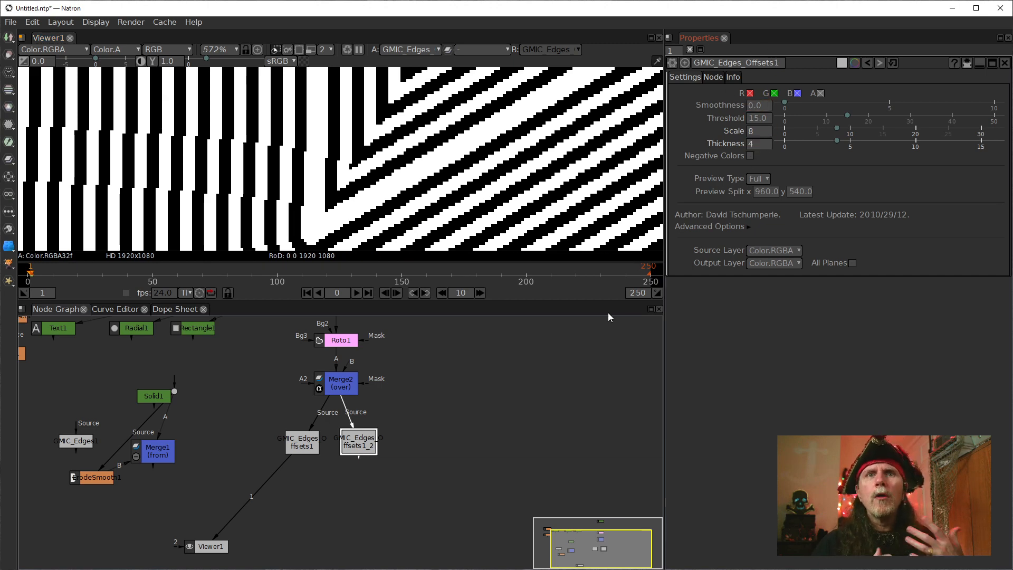
left_click(305, 449)
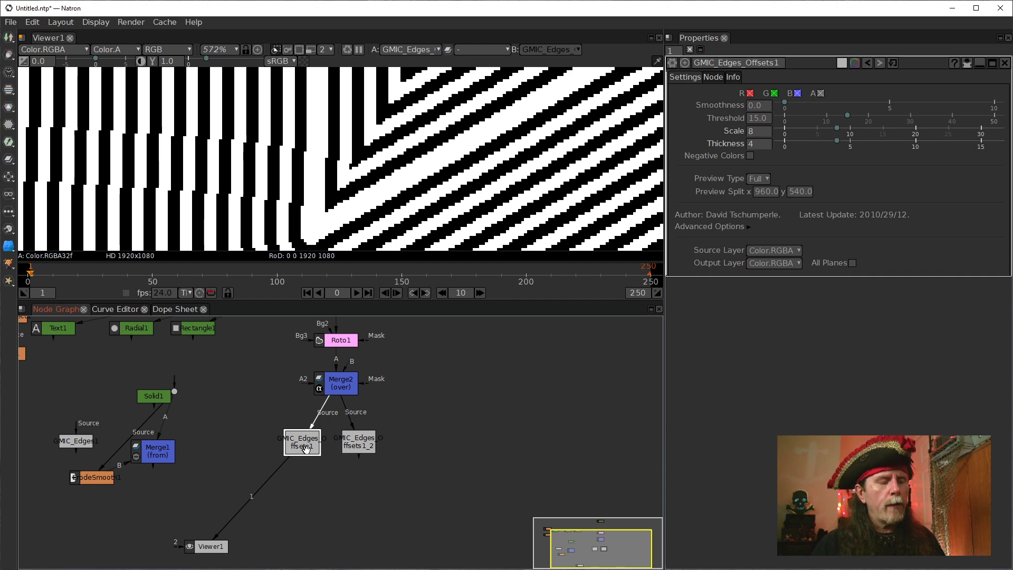
left_click(351, 447)
left_click(301, 445)
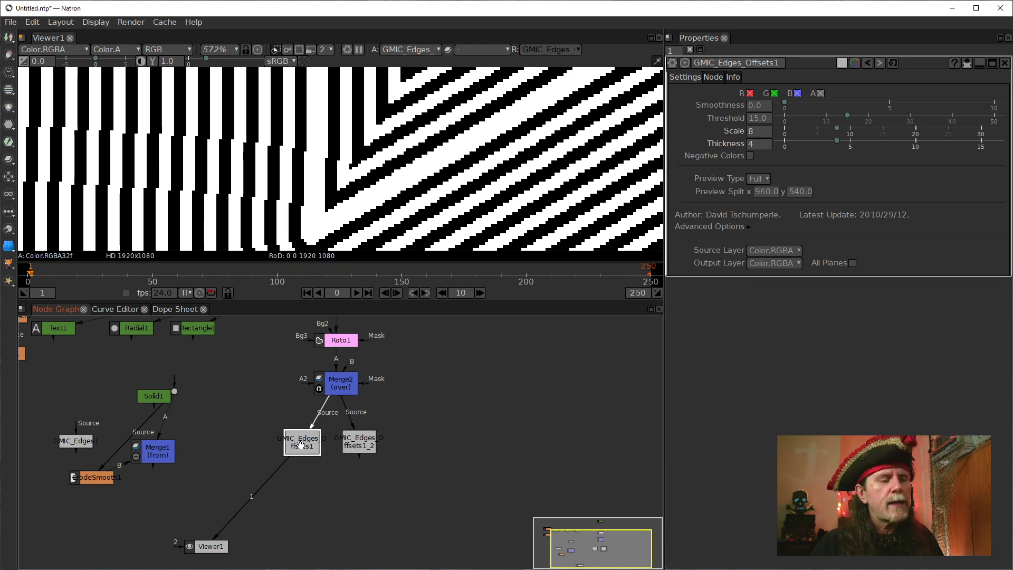
left_click(298, 444)
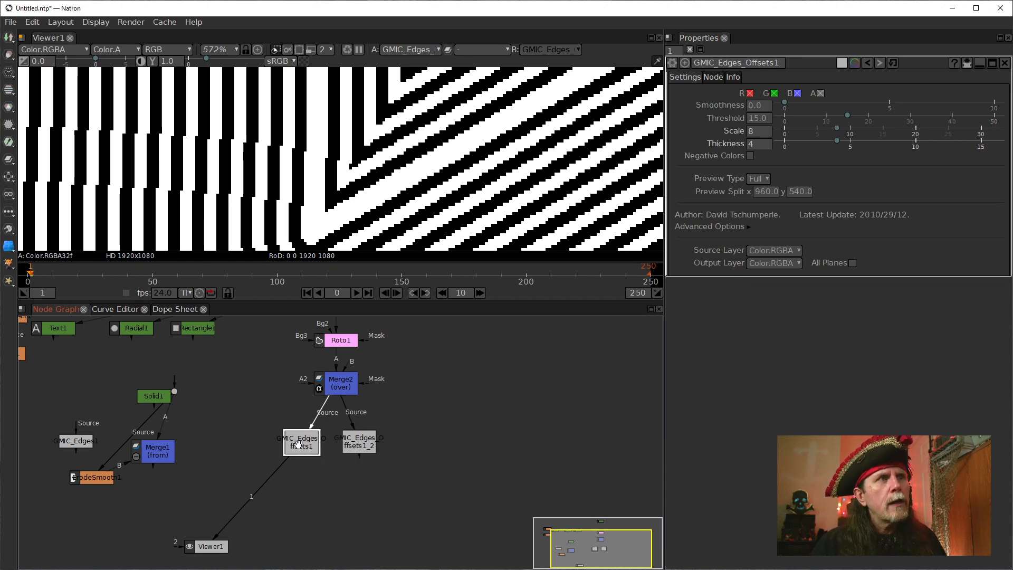
left_click_drag(299, 445, 279, 442)
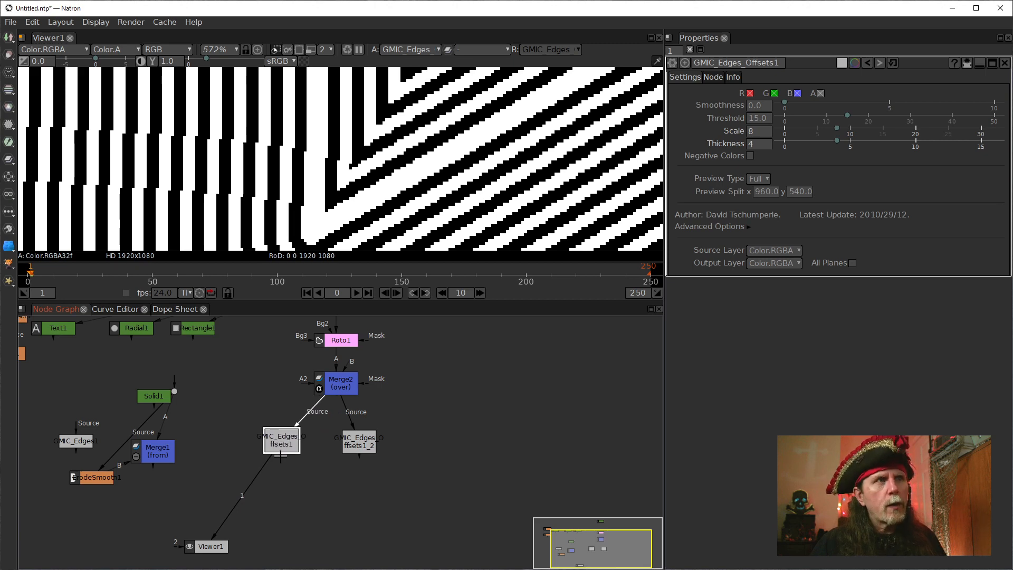
key("m")
left_click_drag(282, 477, 372, 449)
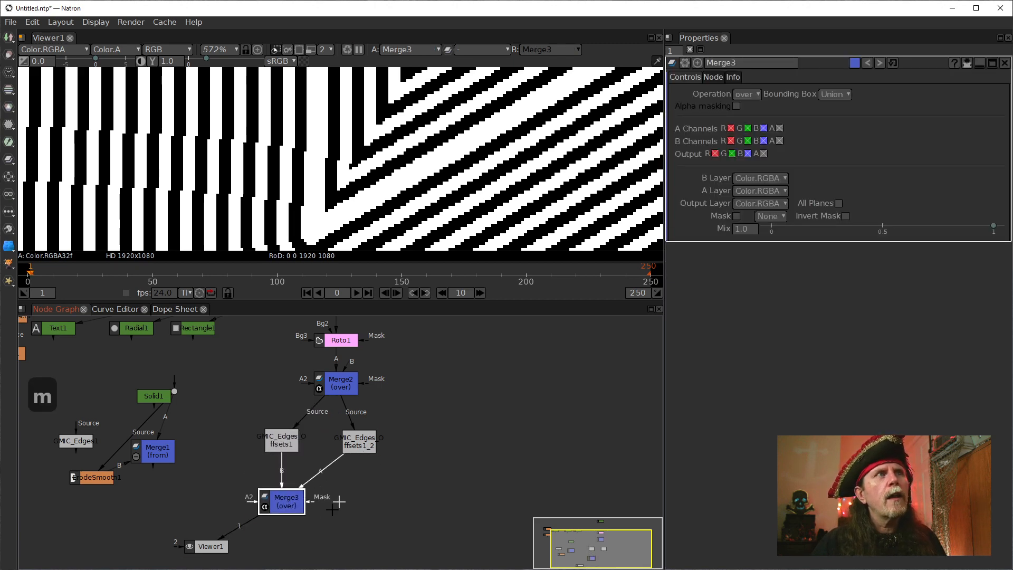
left_click_drag(273, 504, 298, 499)
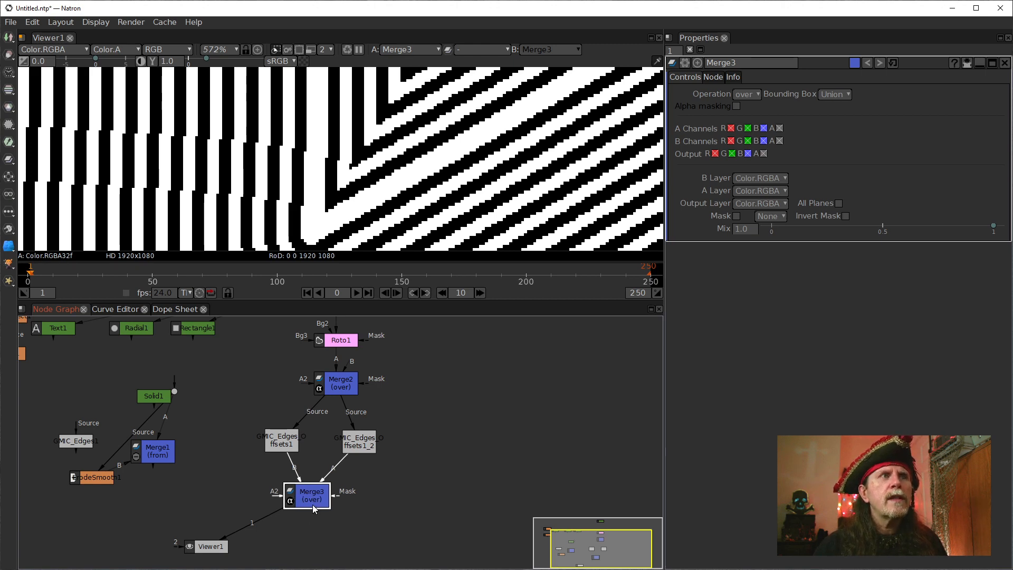
left_click(751, 95)
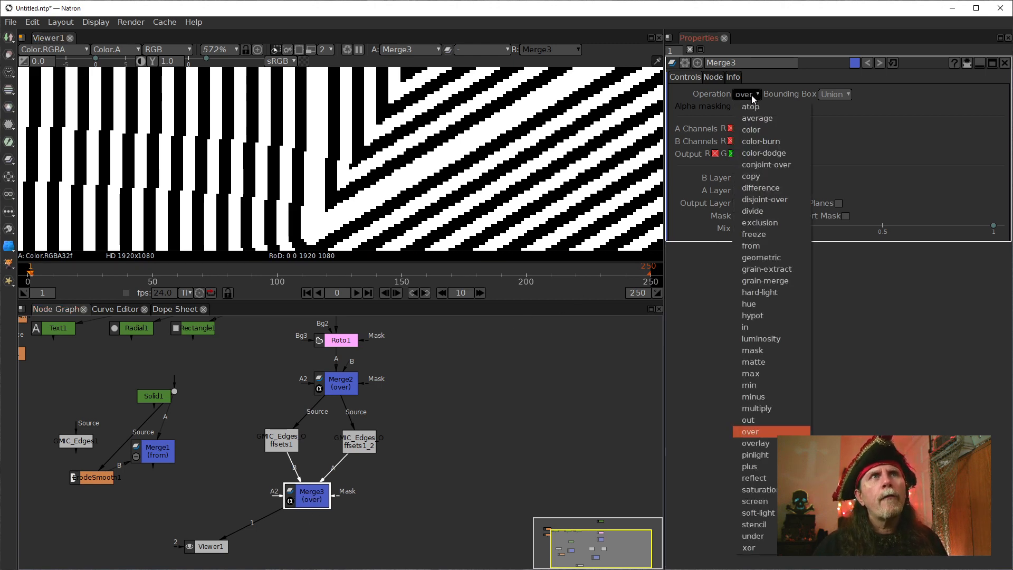
left_click(761, 385)
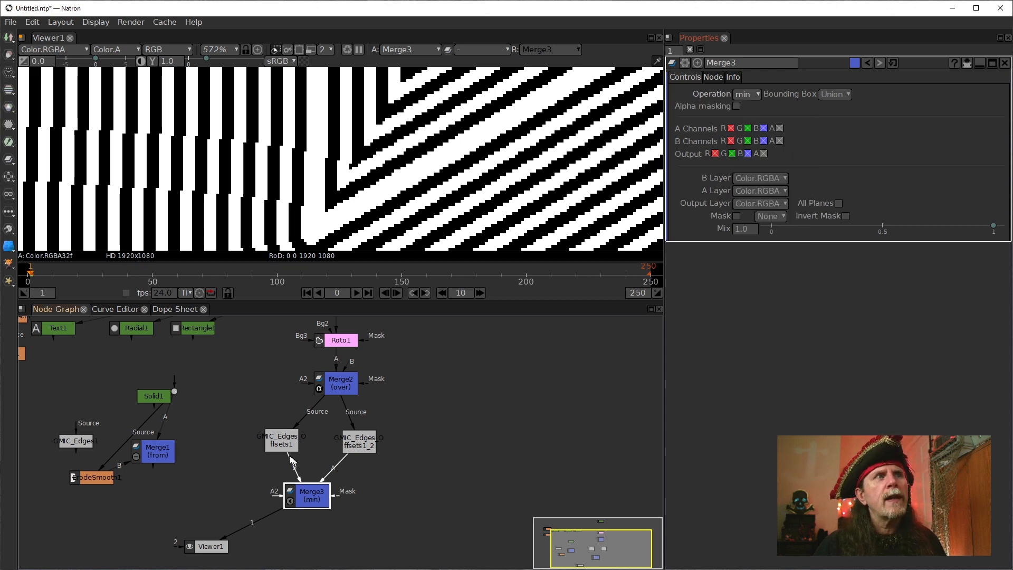
Show the settings of both Edges Offsets nodes together, limited to their modified parameters.
left_click(280, 438)
left_click(363, 438)
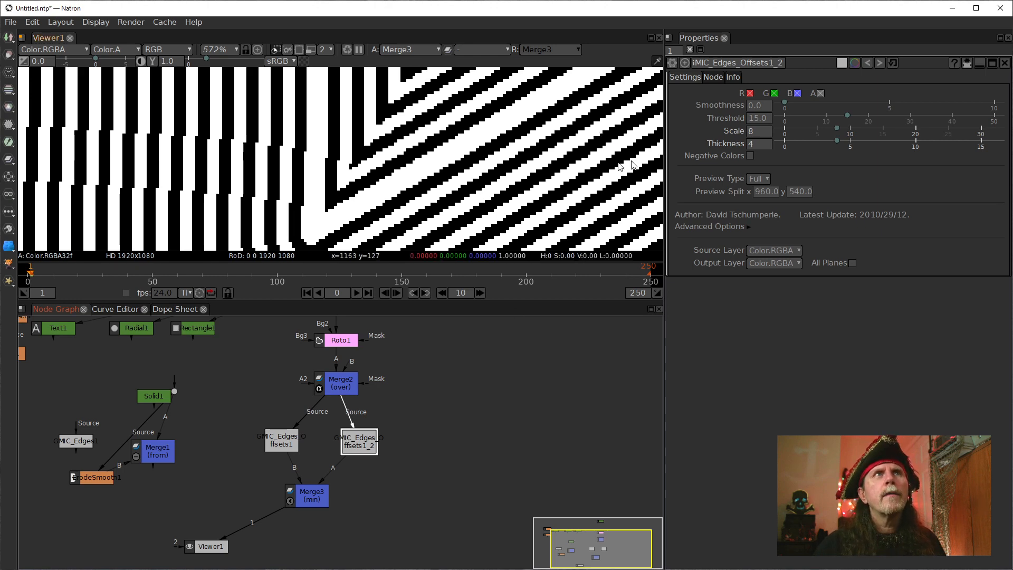
left_click(967, 63)
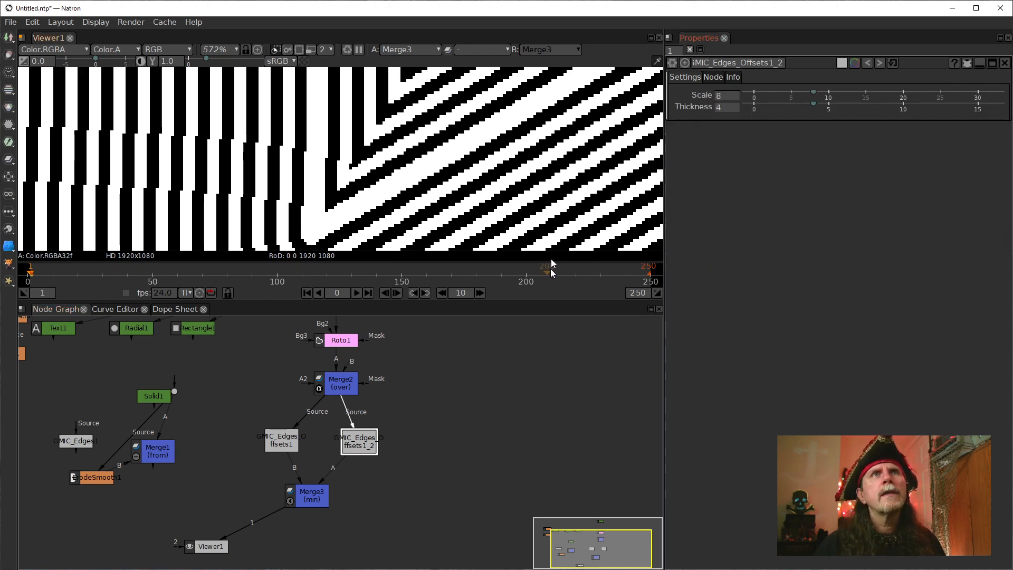
left_click(293, 436)
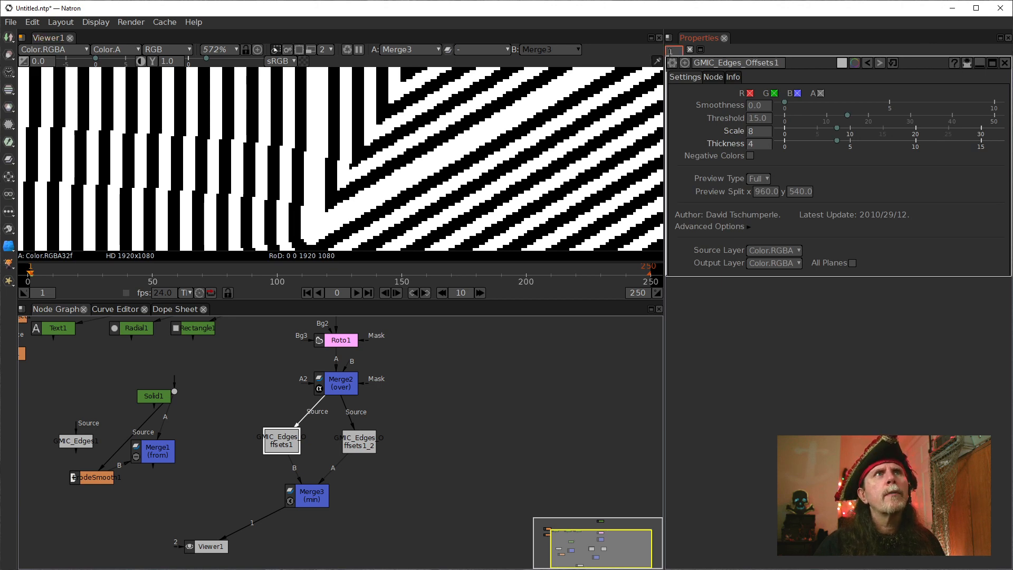
left_click(284, 439)
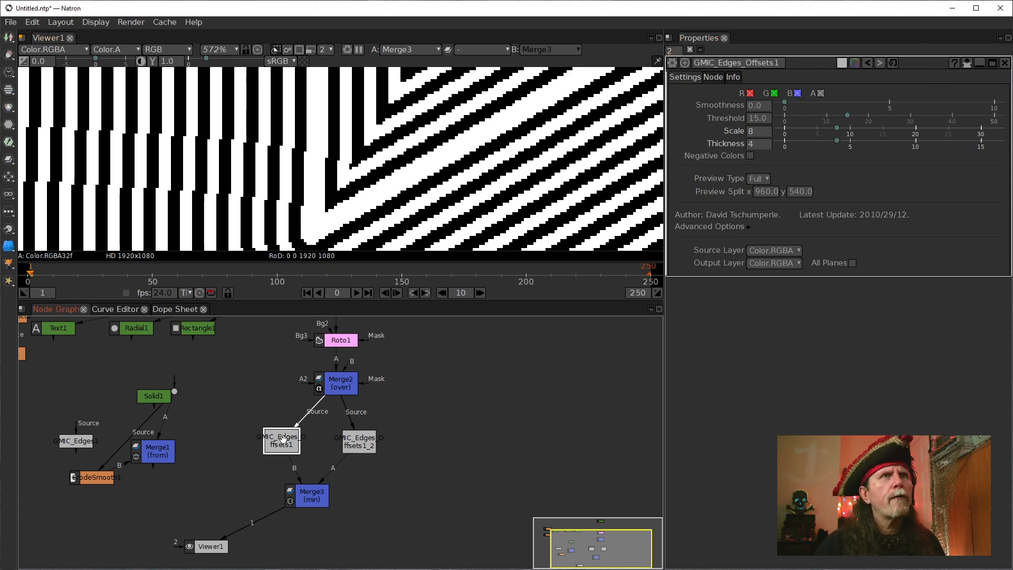
left_click(965, 64)
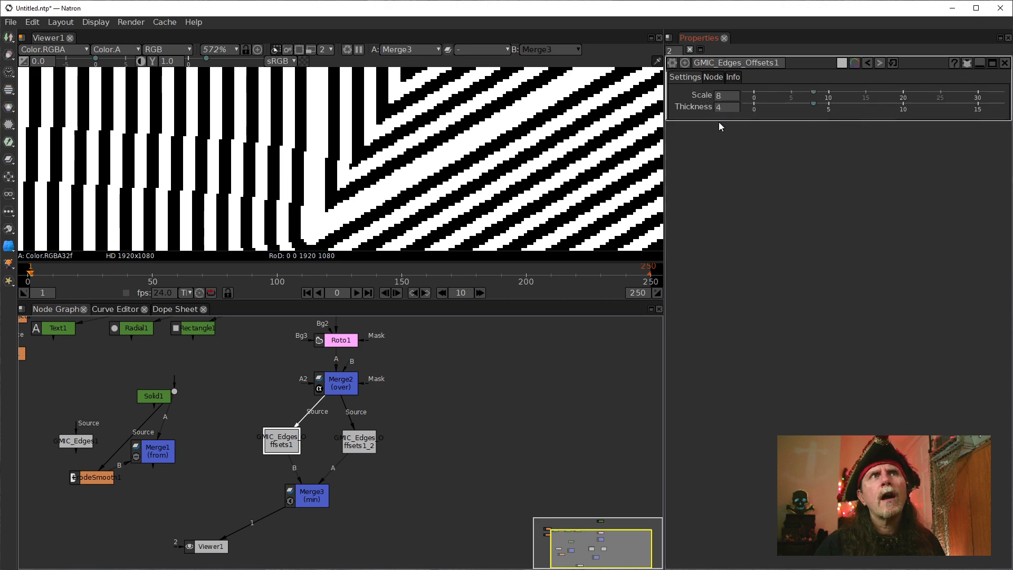
left_click(359, 441)
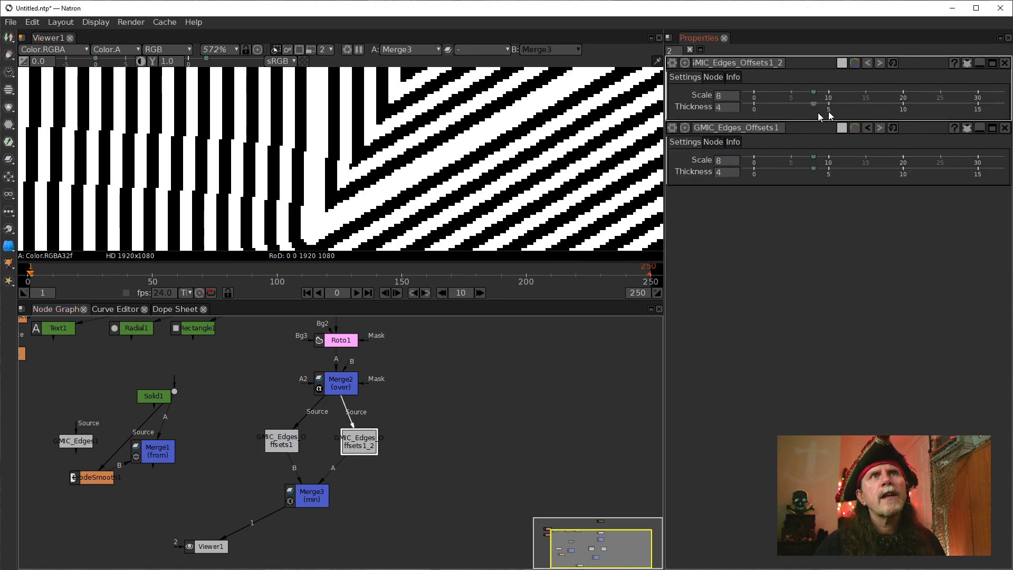
Set the Scale of the Edges Offsets copy to 16 and its Thickness to 8.
left_click(720, 97)
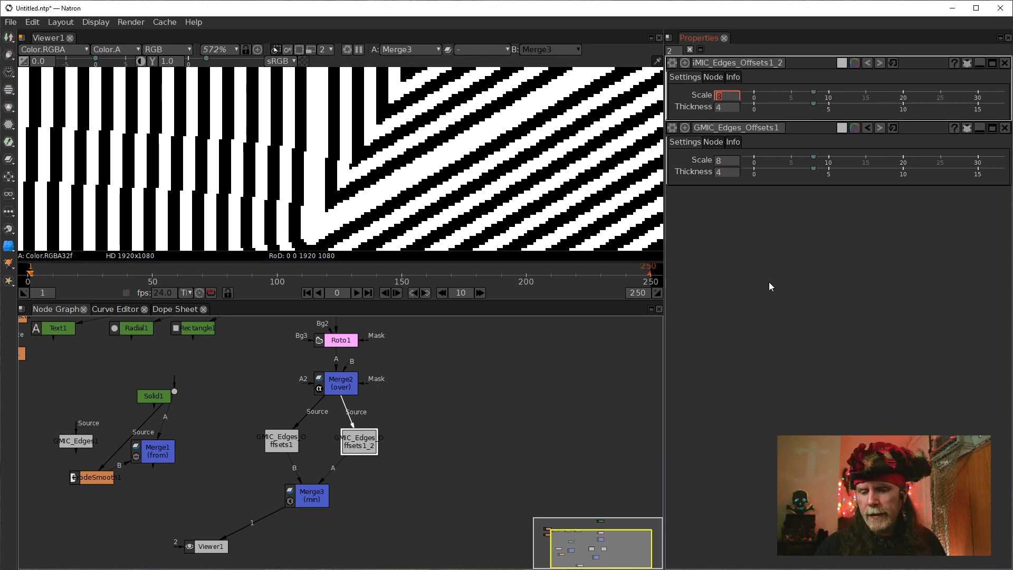
type("16")
key("Return")
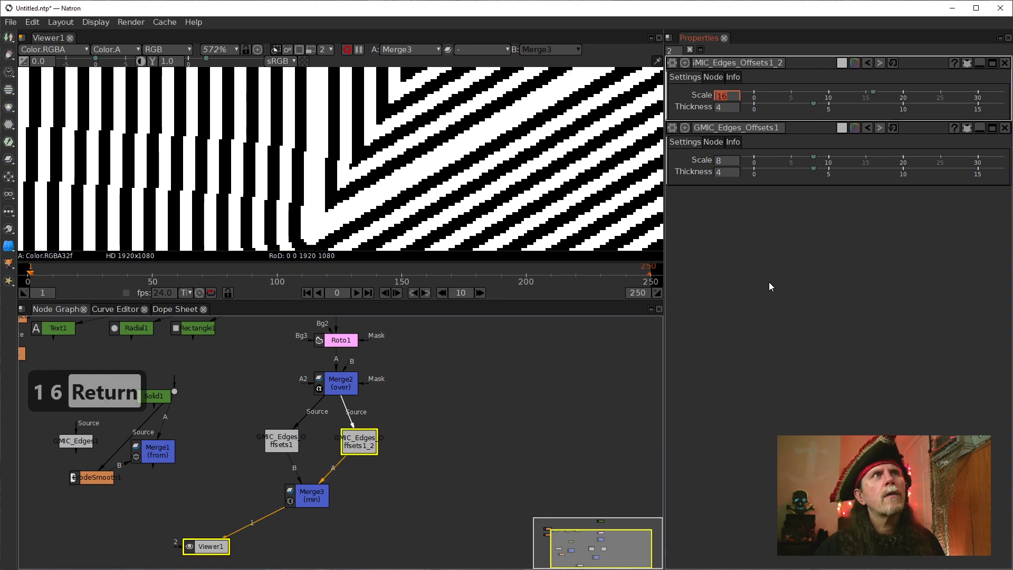
left_click(599, 382)
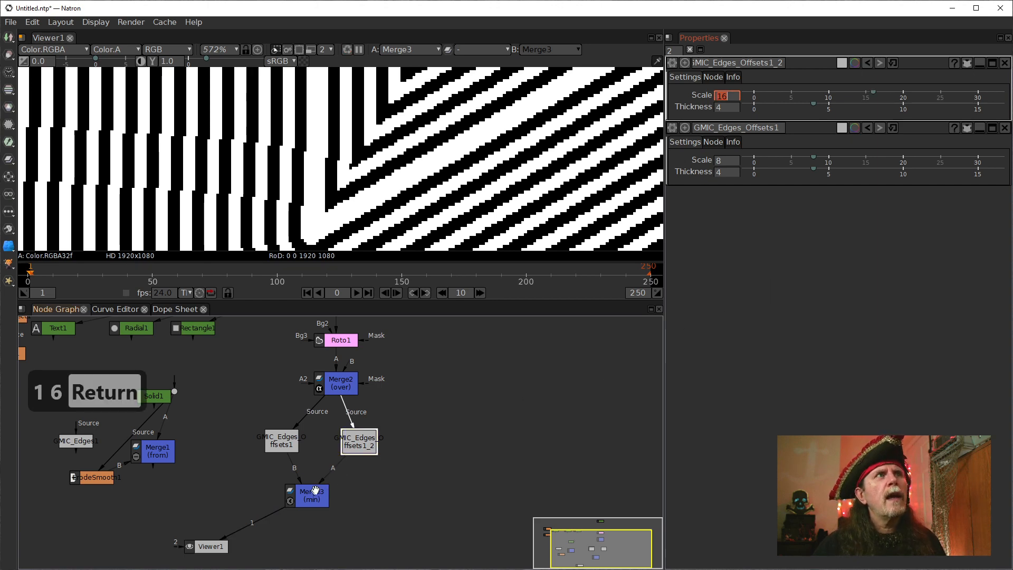
left_click(721, 109)
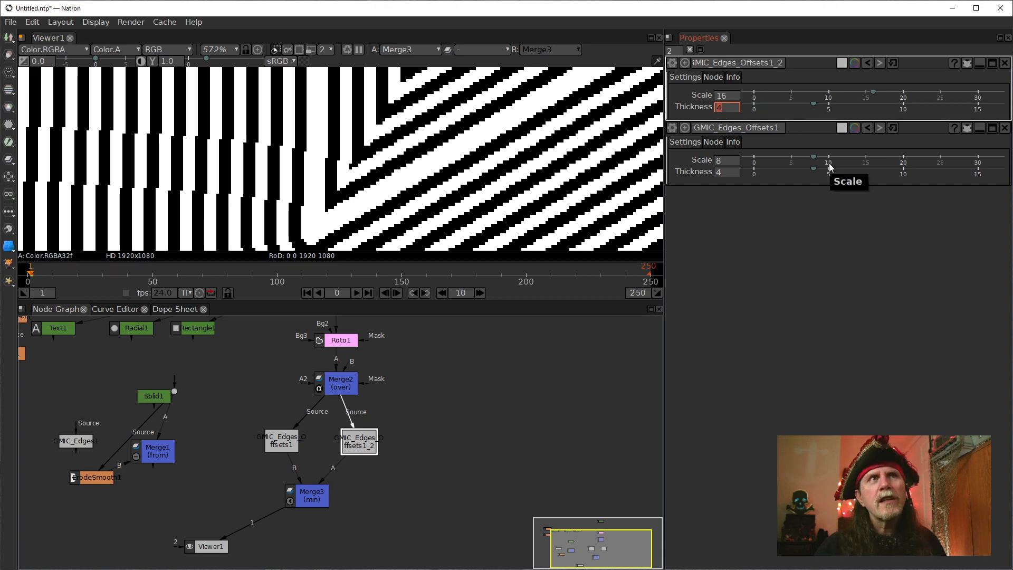
type("8")
key("Return")
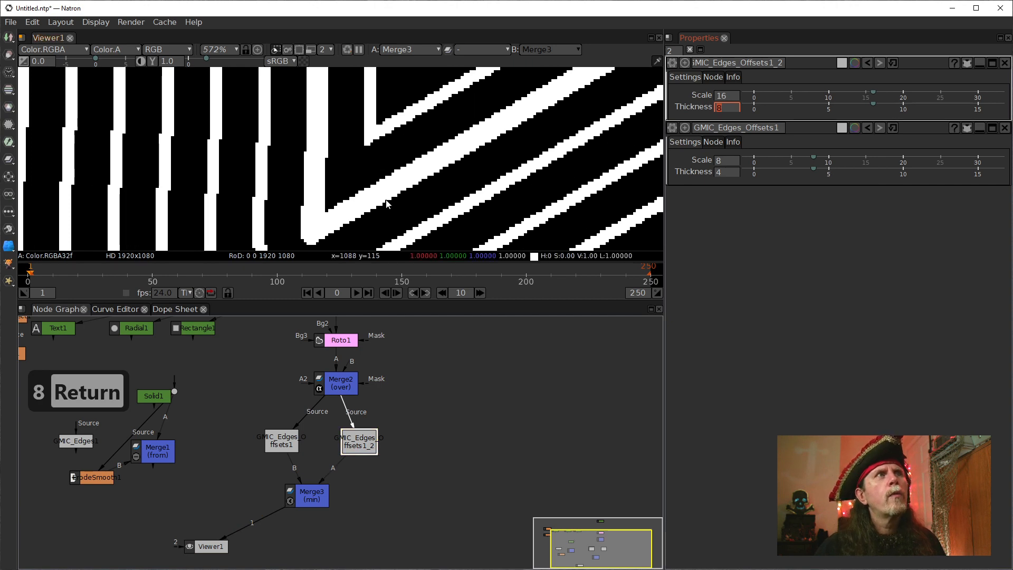
Display the Edges Offsets copy, the original, the copy again and Merge3 in turn to compare their line patterns.
scroll(387, 203, "down", 1)
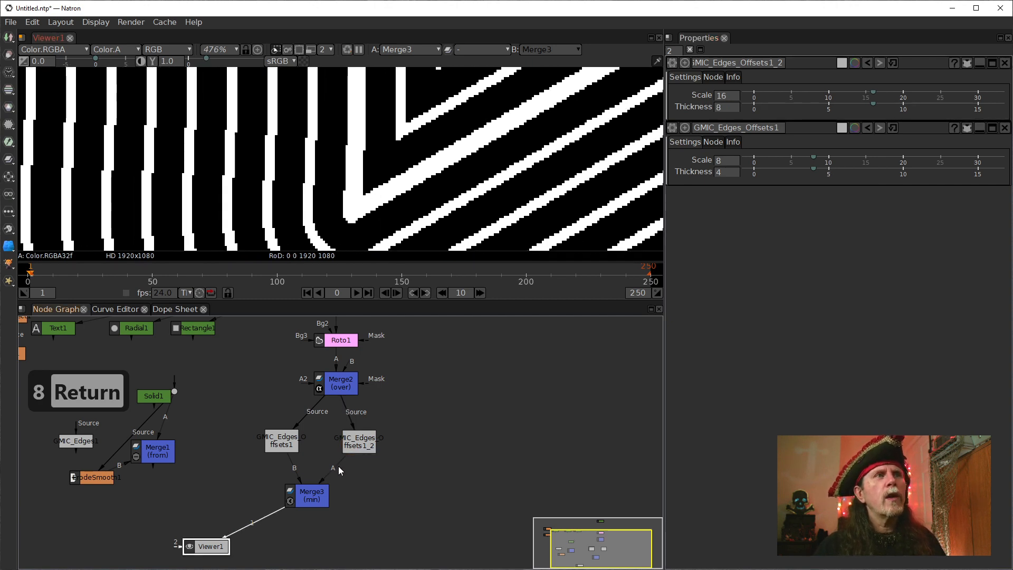
left_click(356, 433)
key("1")
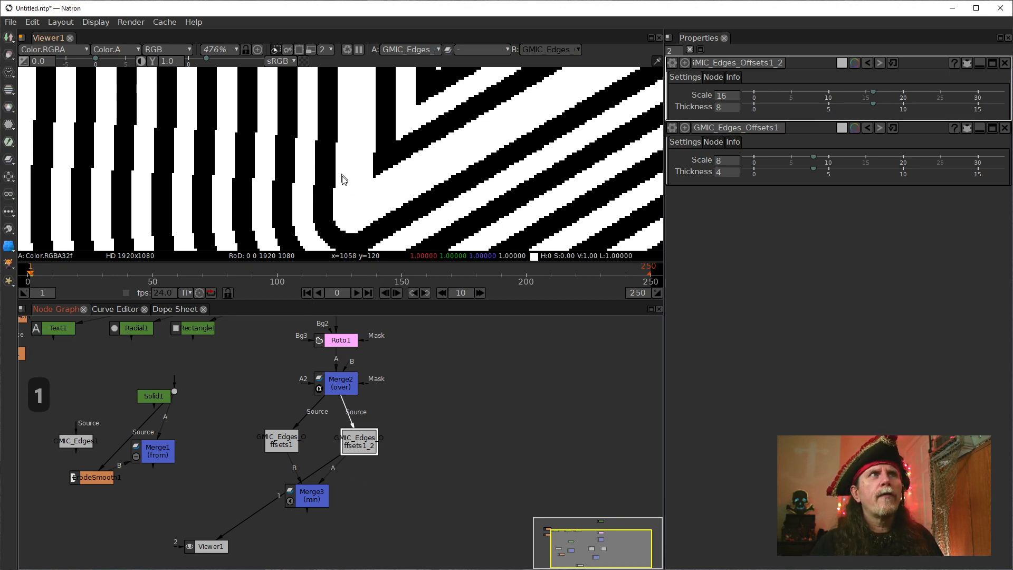
left_click(285, 437)
key("1")
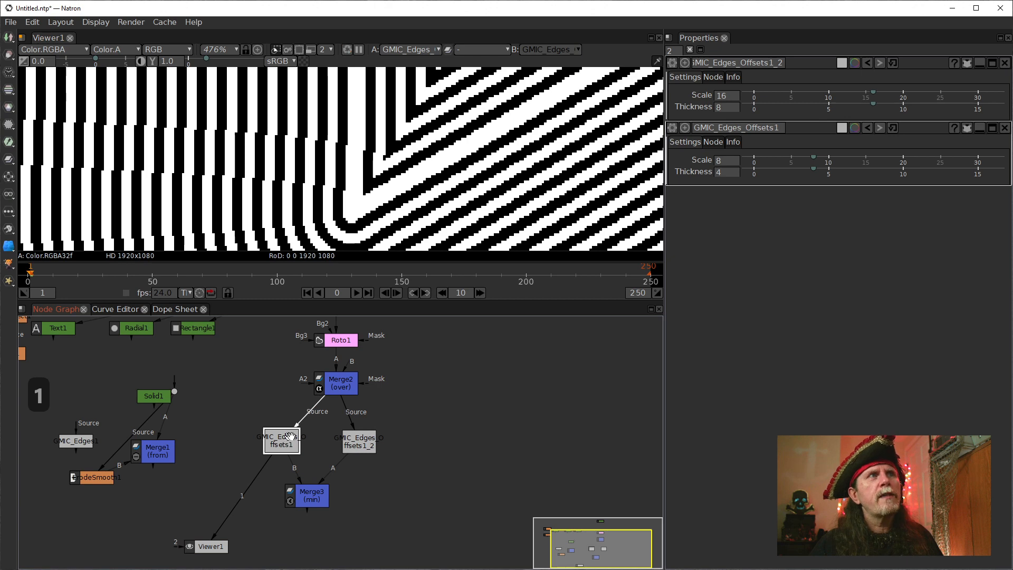
left_click(359, 442)
key("1")
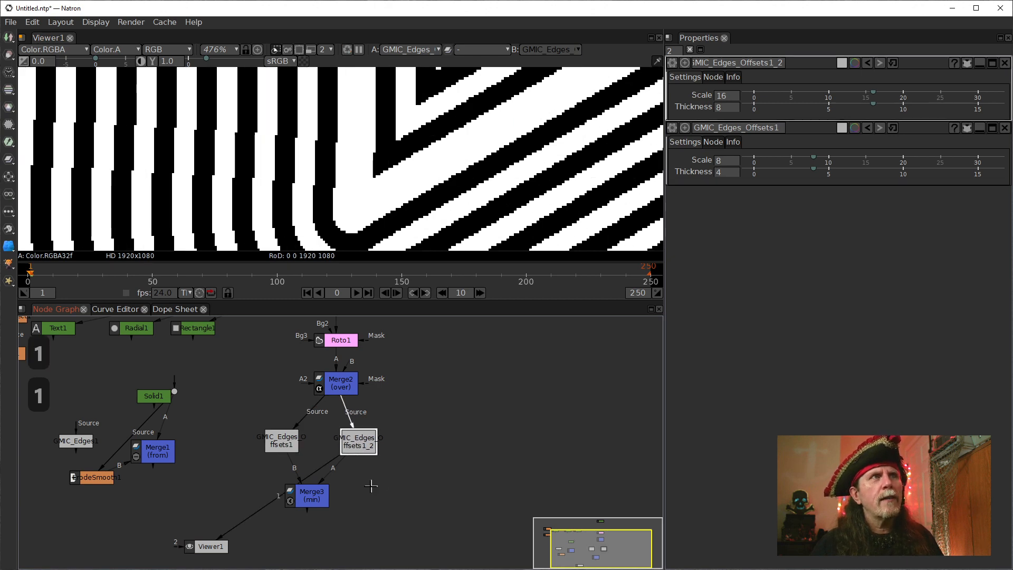
left_click(313, 499)
key("1")
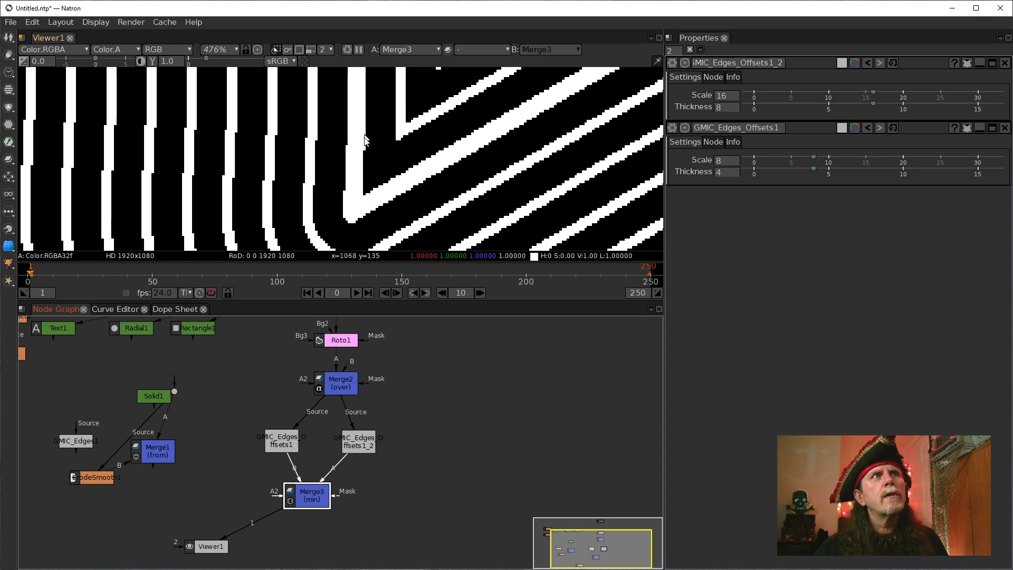
Alternate the viewer between the original Edges Offsets and its copy, ending on Merge3, to examine how their lines overlap.
scroll(362, 161, "down", 2)
scroll(362, 161, "up", 1)
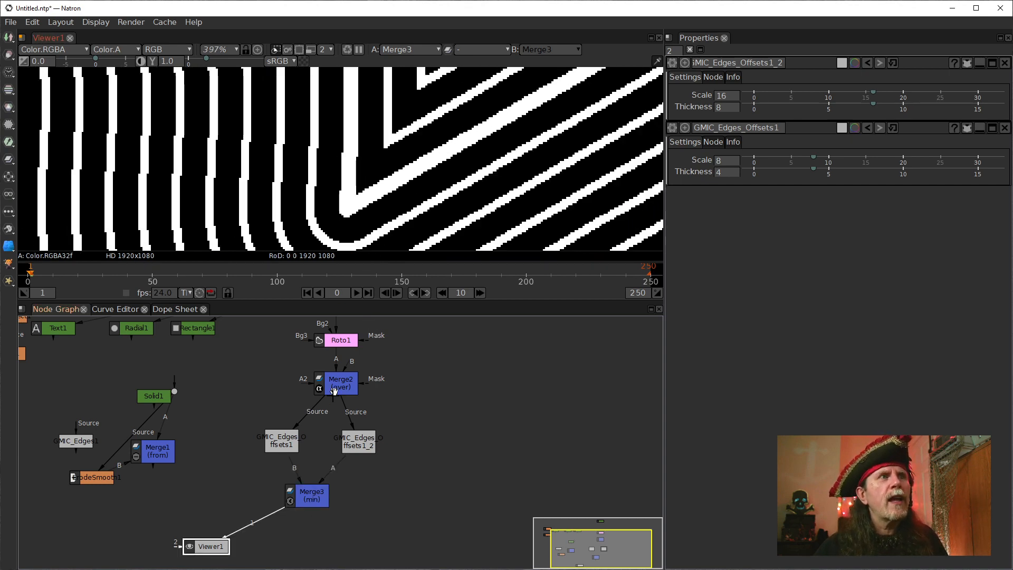
left_click(273, 445)
key("1")
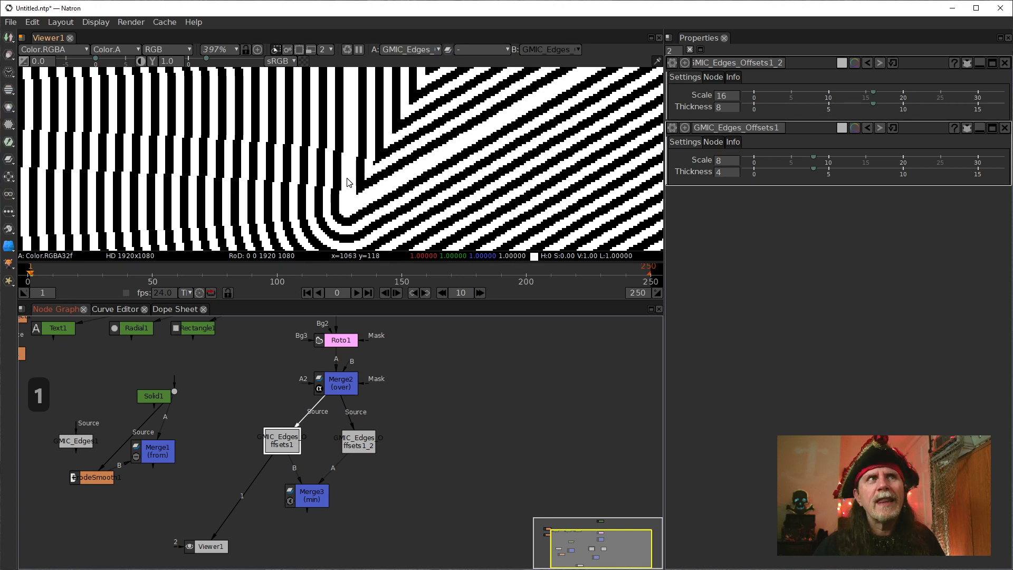
left_click(352, 443)
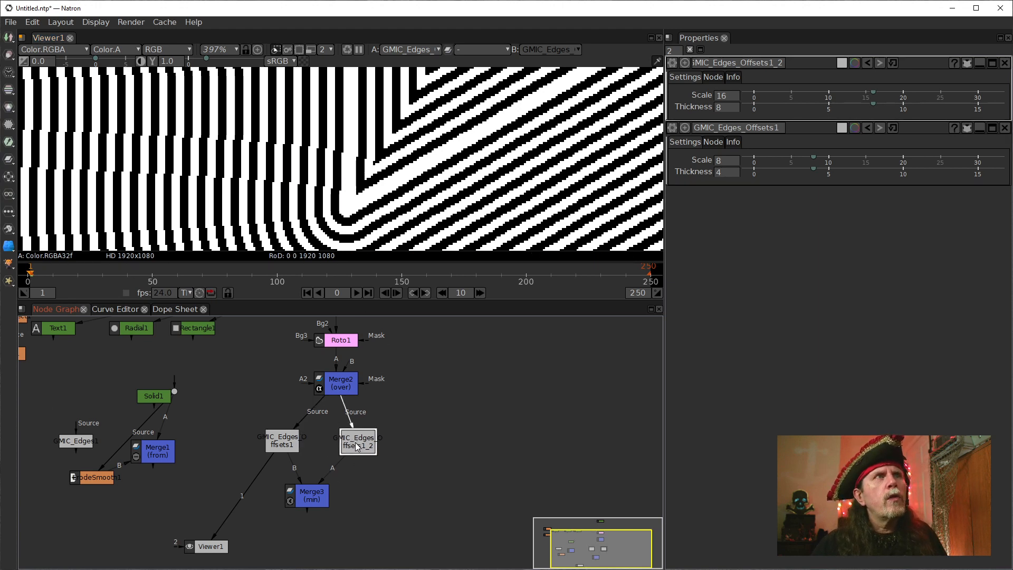
key("1")
left_click(290, 438)
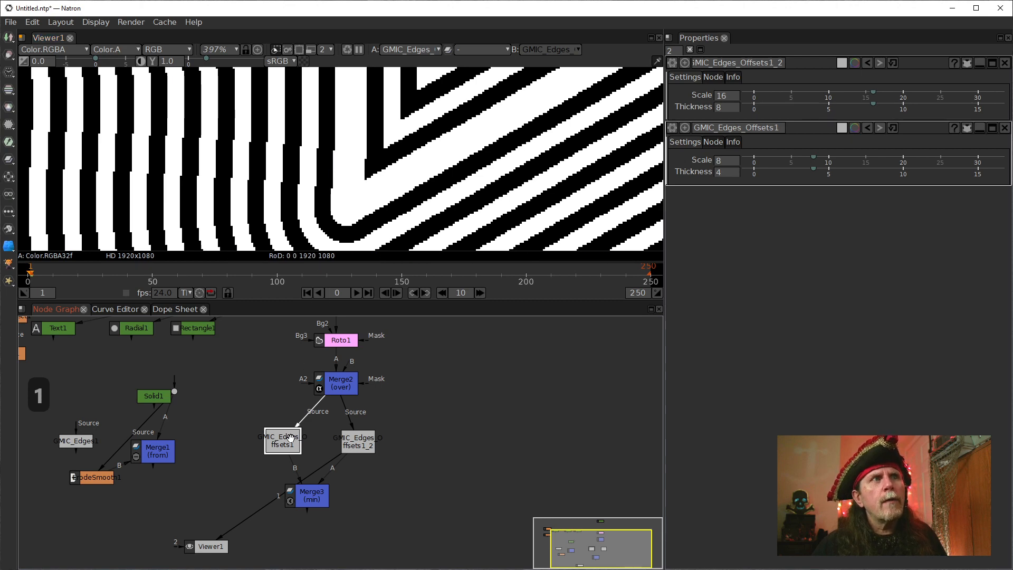
key("1")
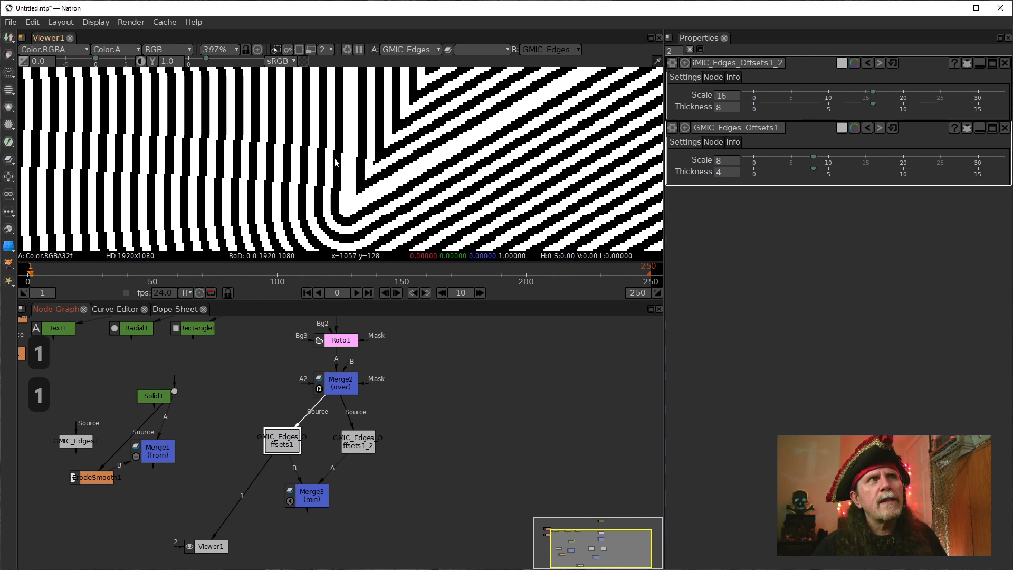
left_click(319, 502)
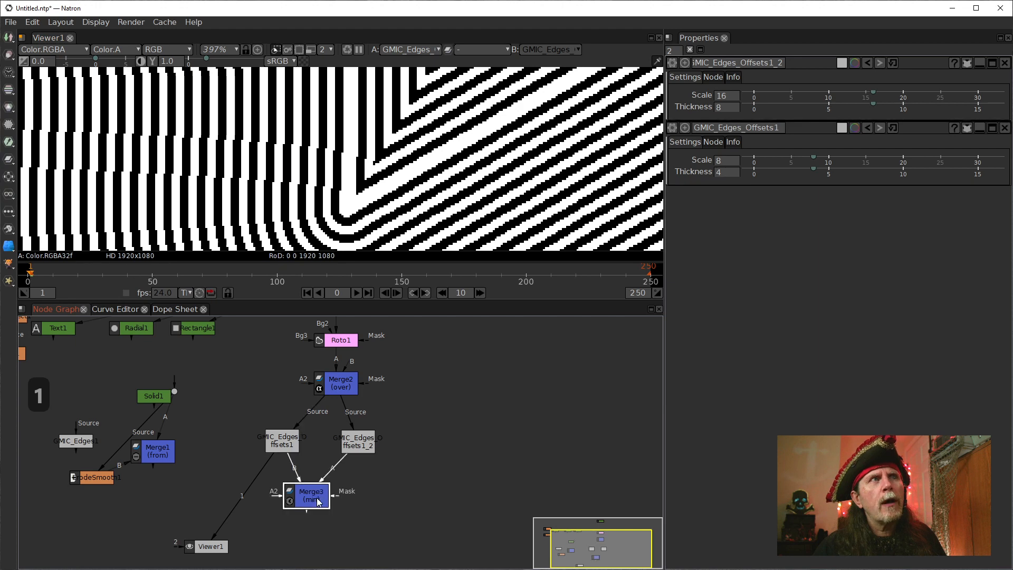
key("1")
left_click(357, 441)
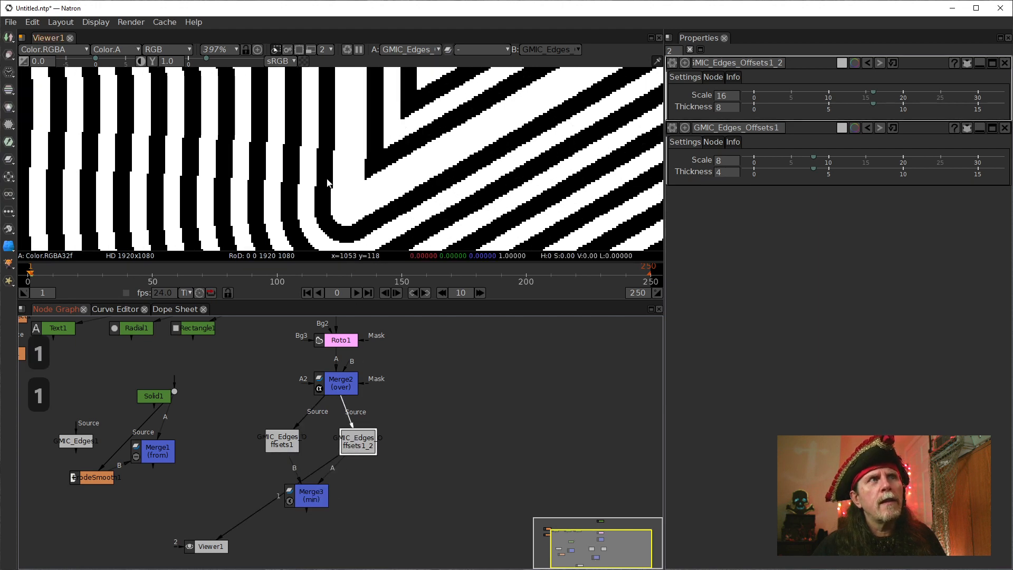
left_click(314, 496)
key("1")
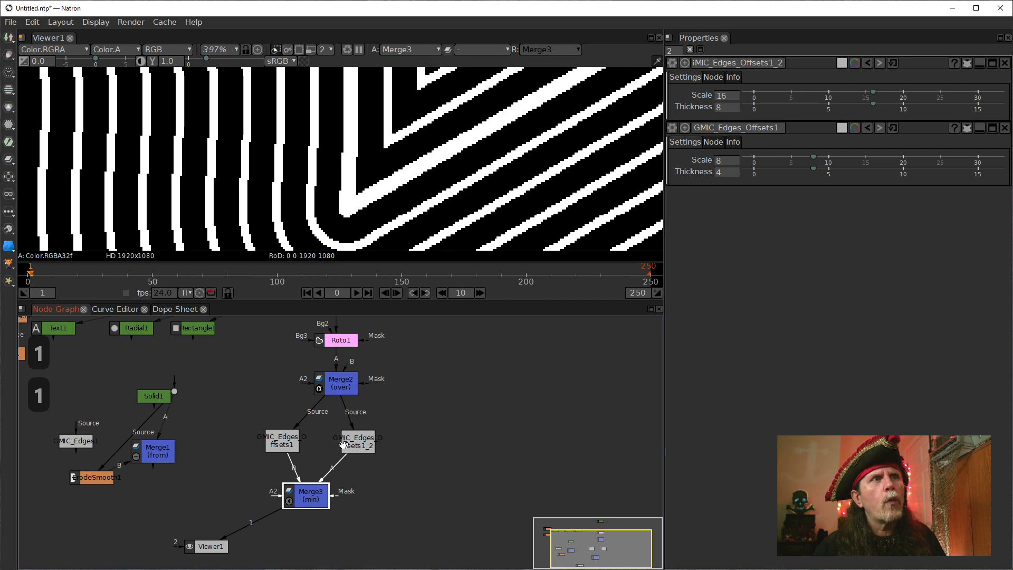
Check each Edges Offsets output against the Merge3 result once more, and inspect the merged lines around the star's lower points.
left_click(296, 448)
key("1")
left_click(356, 437)
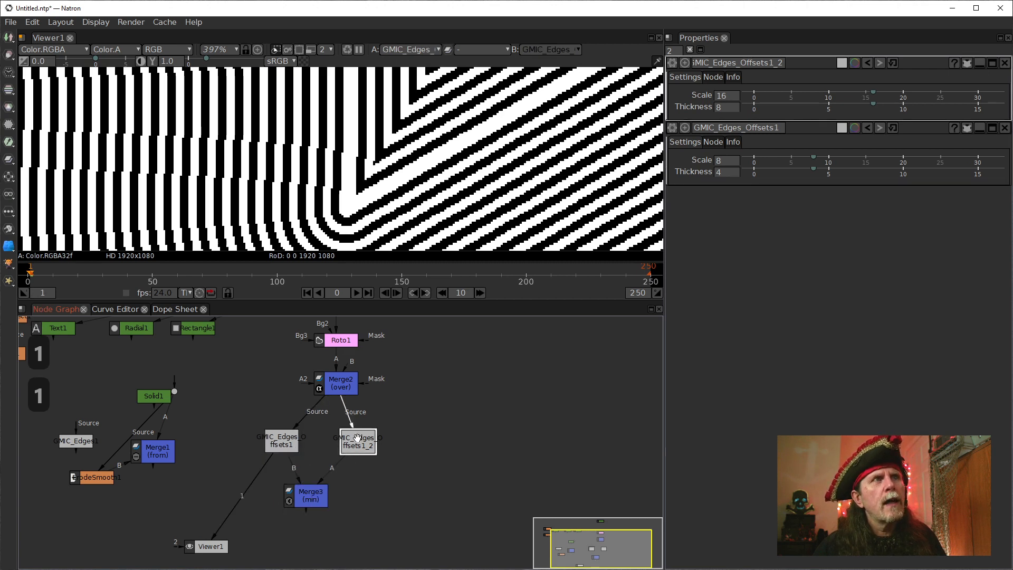
key("1")
left_click(311, 493)
key("1")
left_click(282, 443)
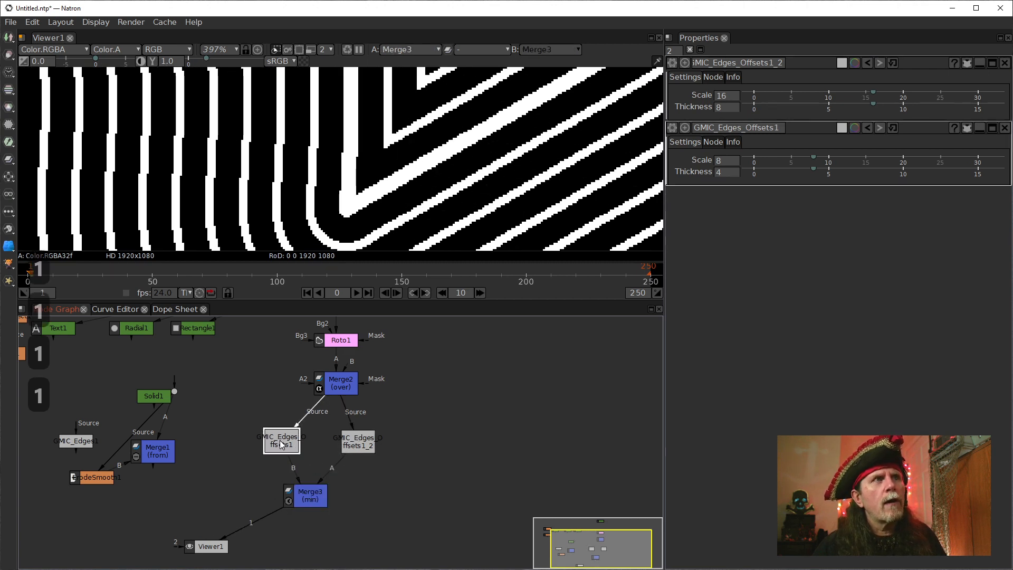
key("1")
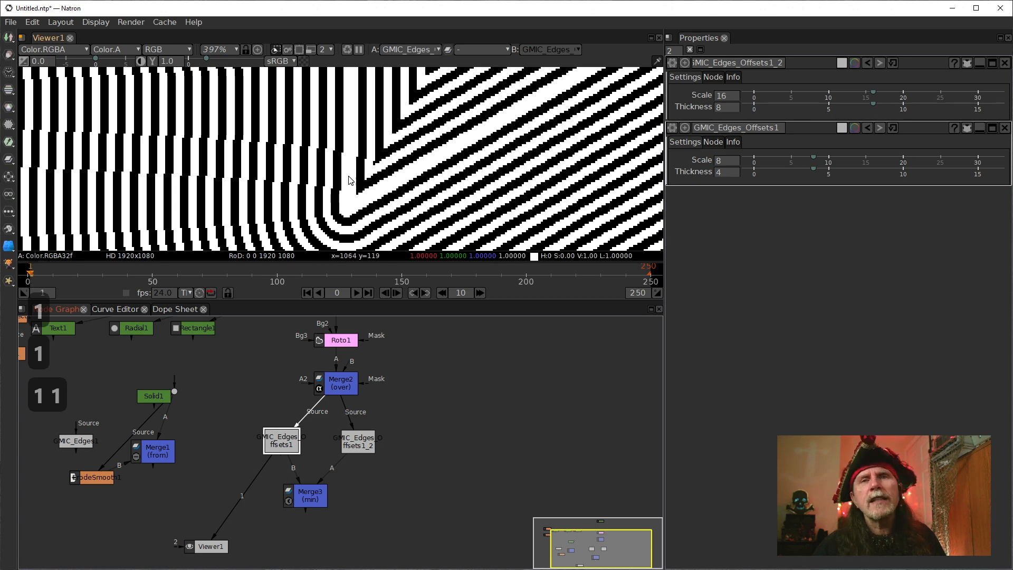
left_click(303, 487)
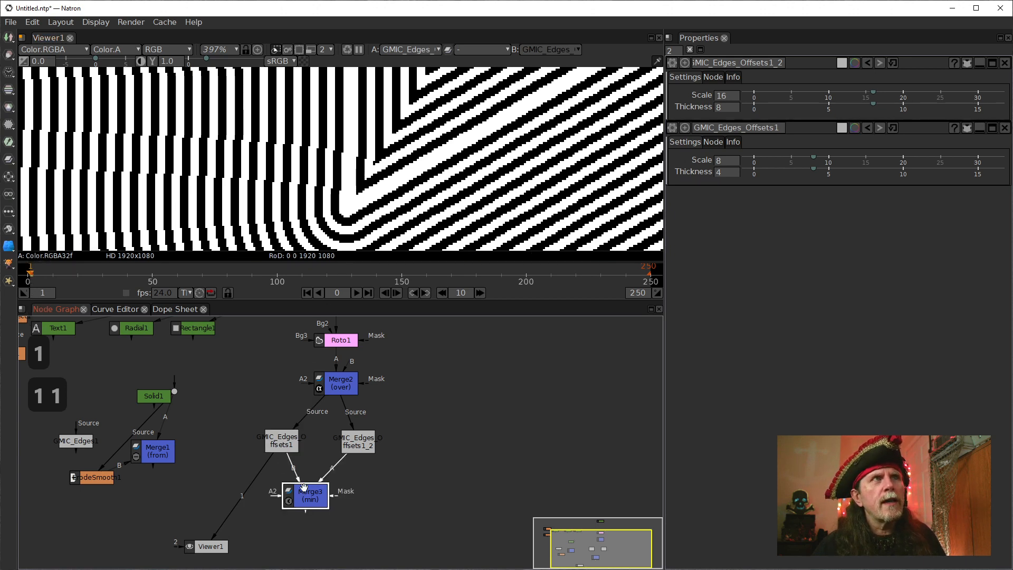
key("1")
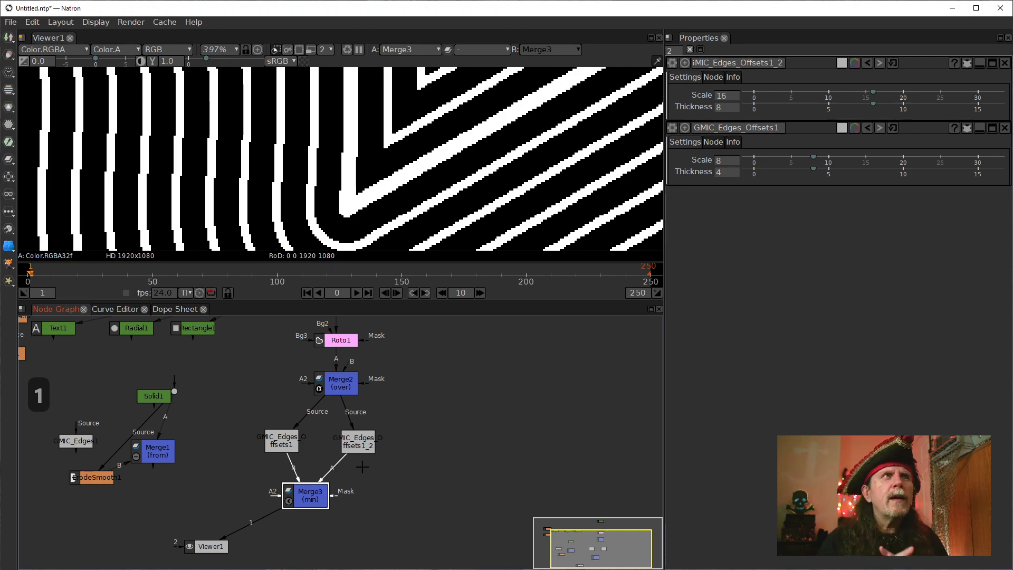
scroll(431, 165, "down", 9)
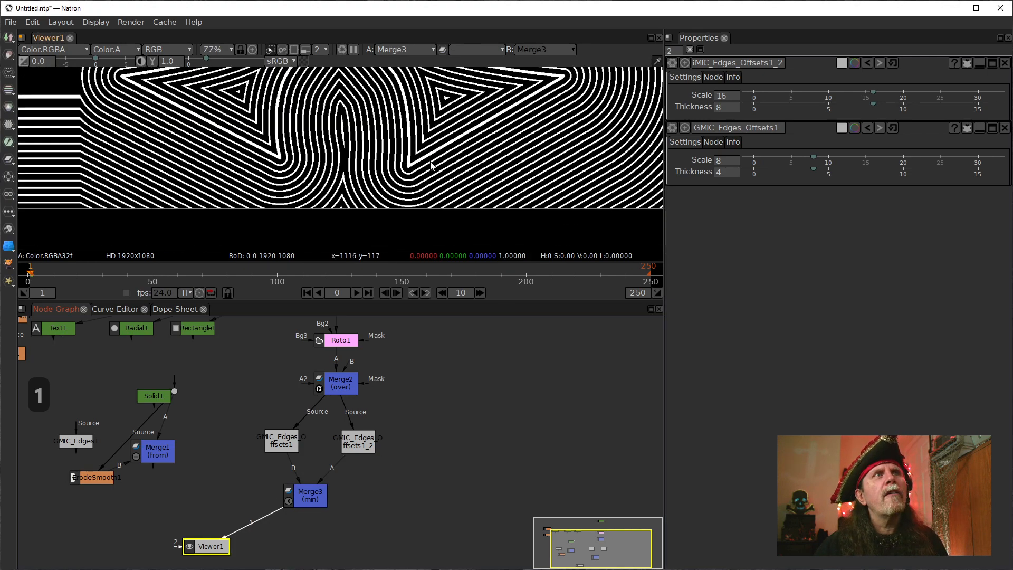
scroll(431, 165, "up", 2)
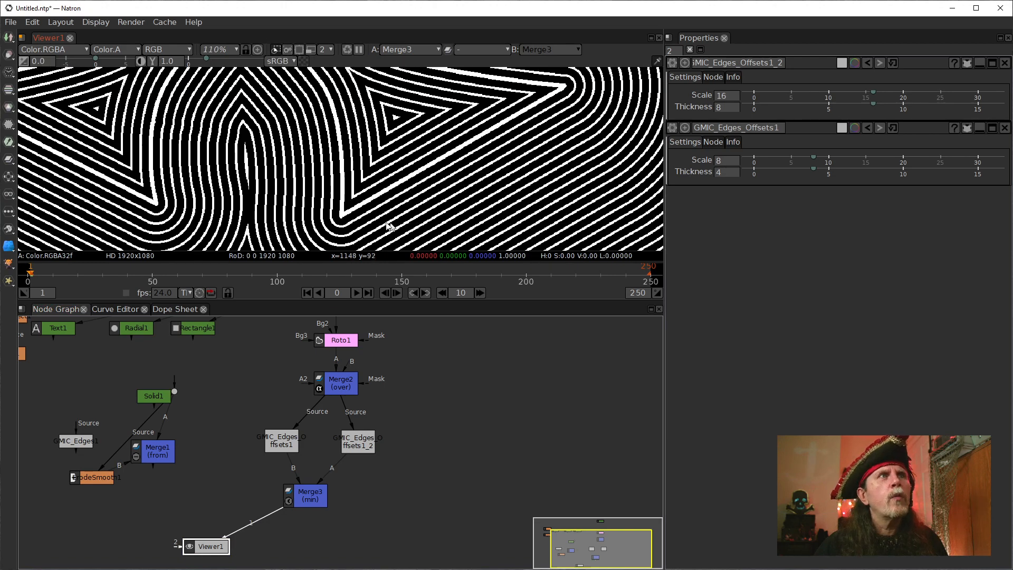
scroll(388, 226, "up", 5)
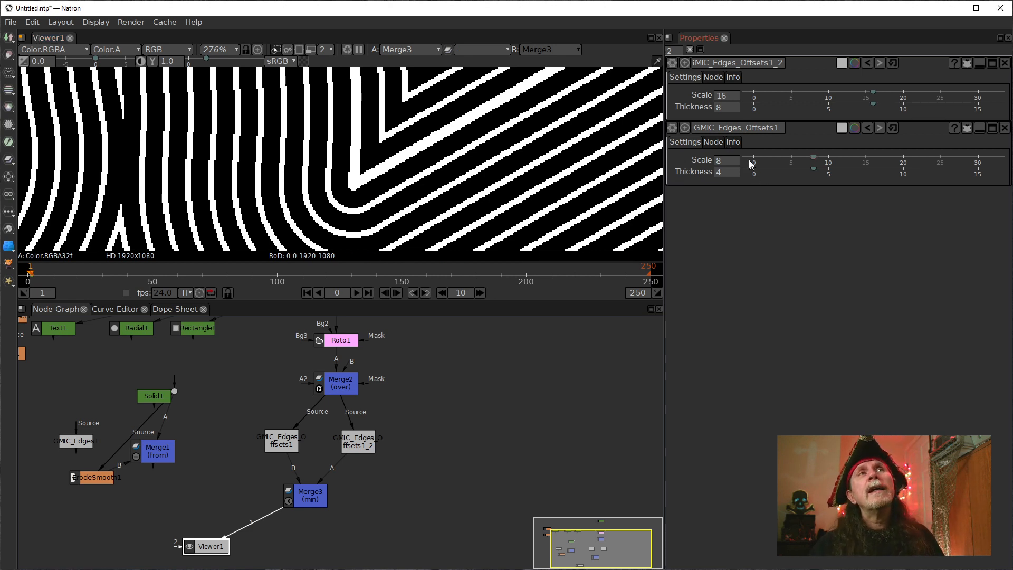
Set the Thickness of the Edges Offsets copy to 10 and display that node's output in the viewer.
left_click(719, 107)
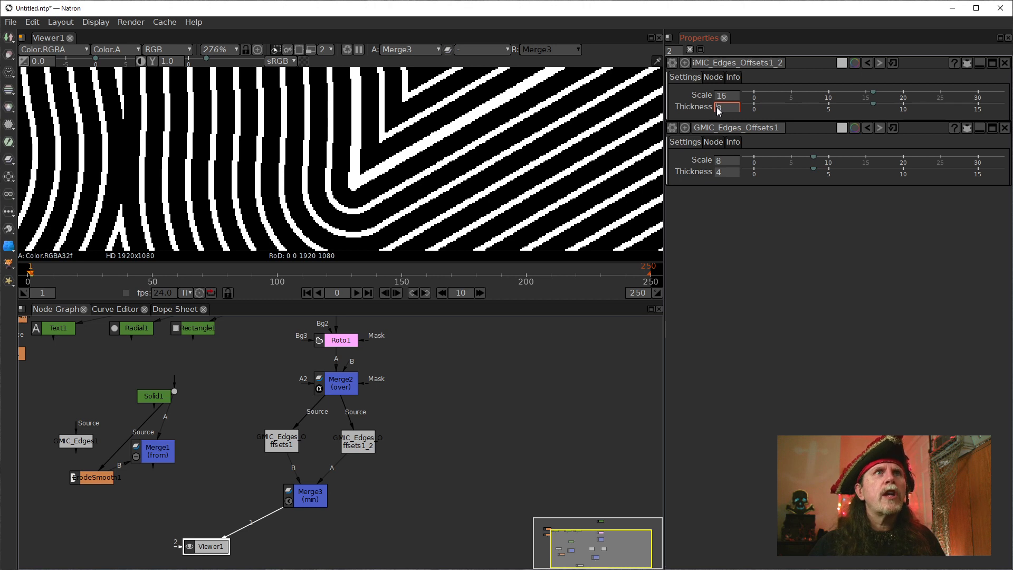
scroll(716, 110, "up", 1)
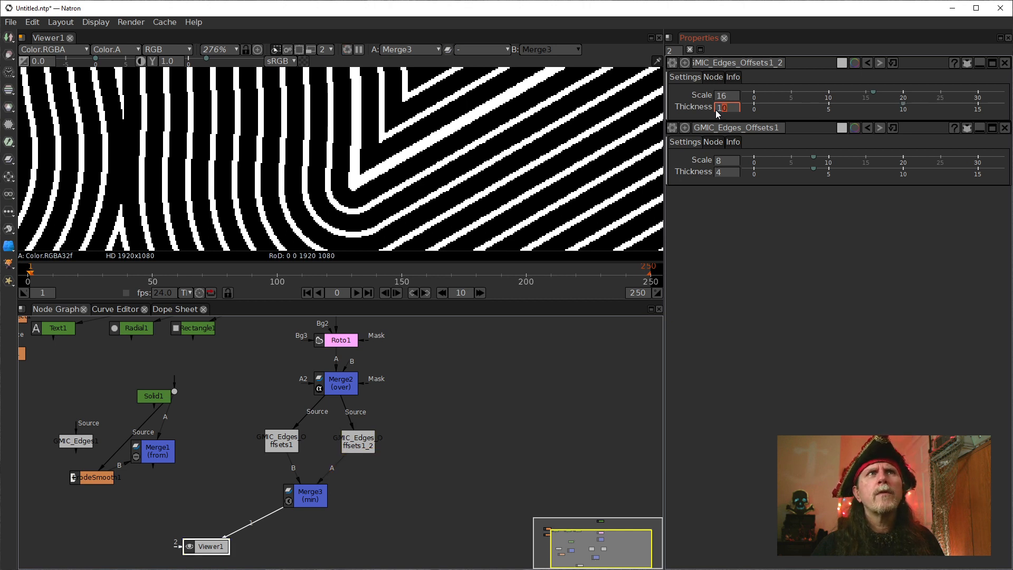
key("Down")
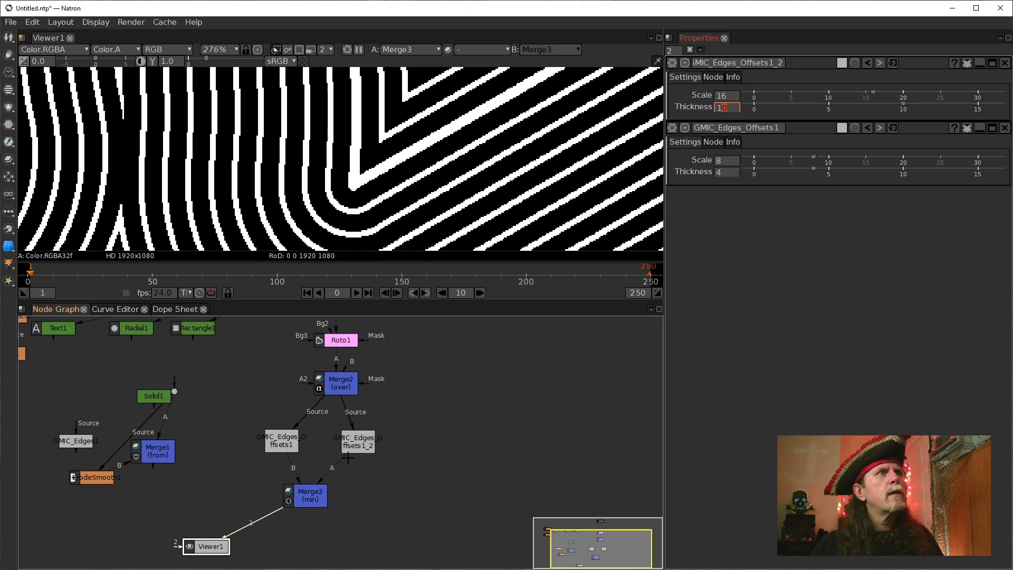
left_click(361, 448)
key("1")
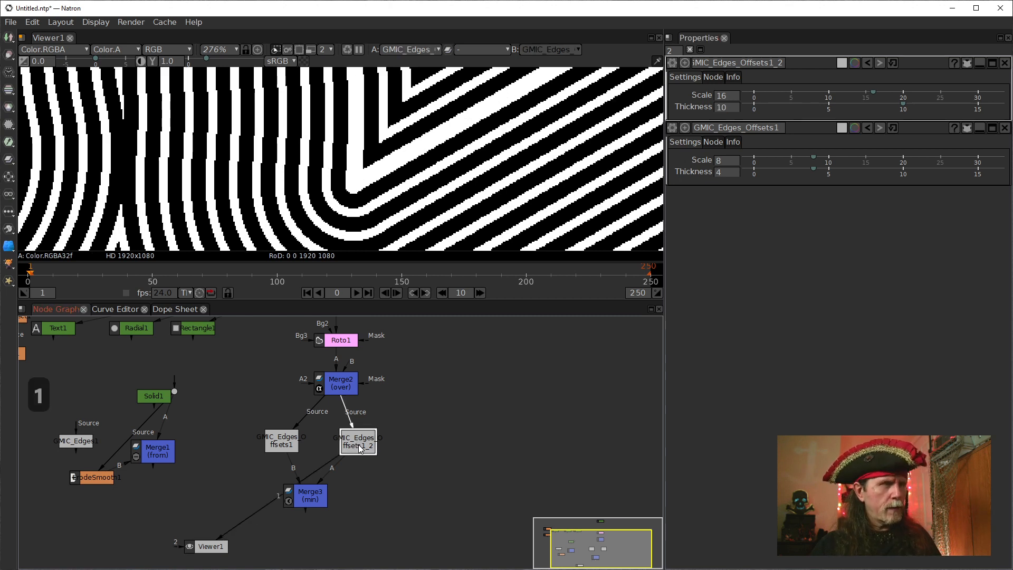
Raise the Thickness of the Edges Offsets copy in steps of 2 up to 16.
left_click(718, 107)
left_click(725, 108)
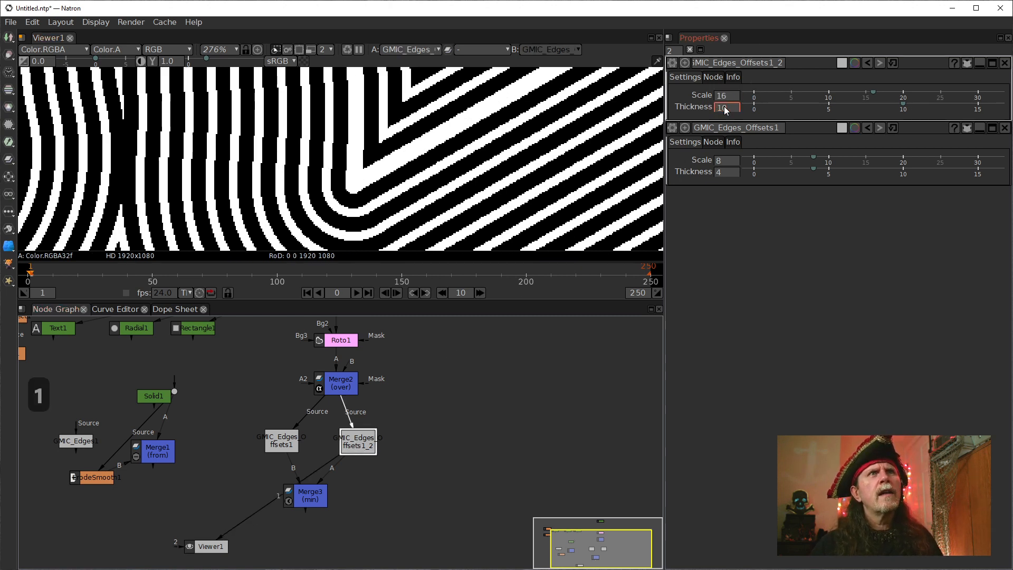
key("Up")
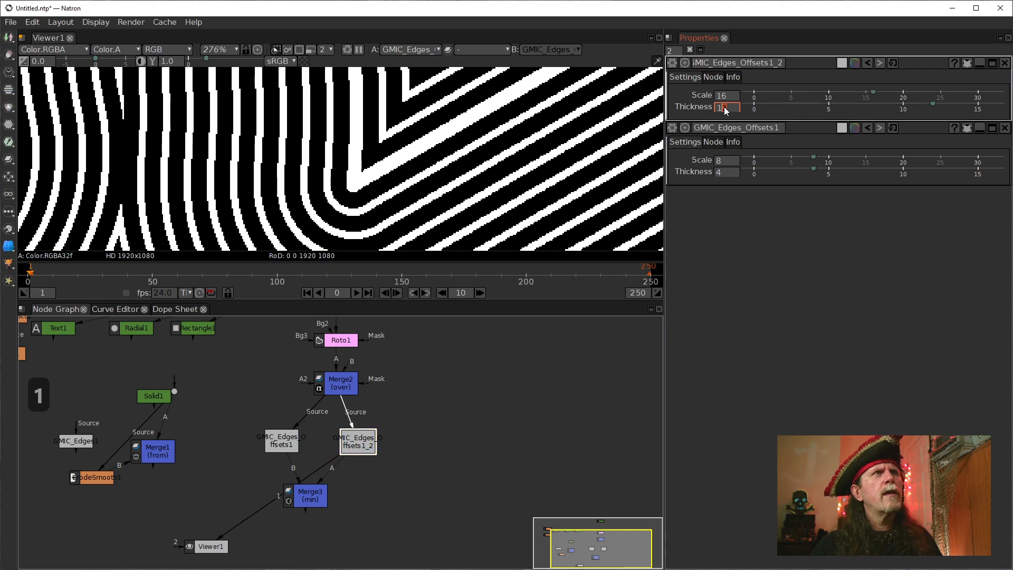
key("Up")
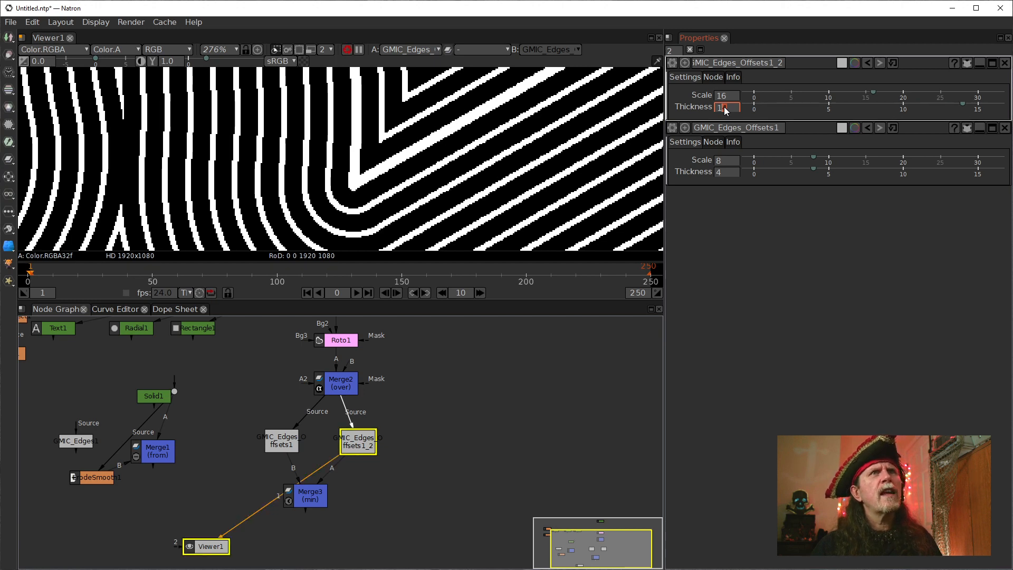
key("Up")
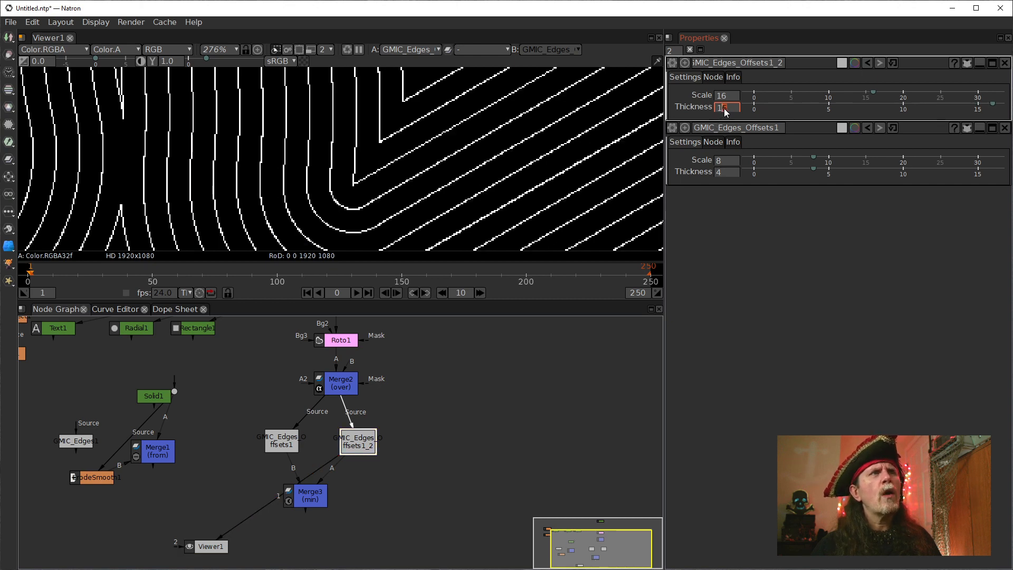
Display Merge3 in the viewer and lower the Thickness of the Edges Offsets copy to 8.
left_click(314, 495)
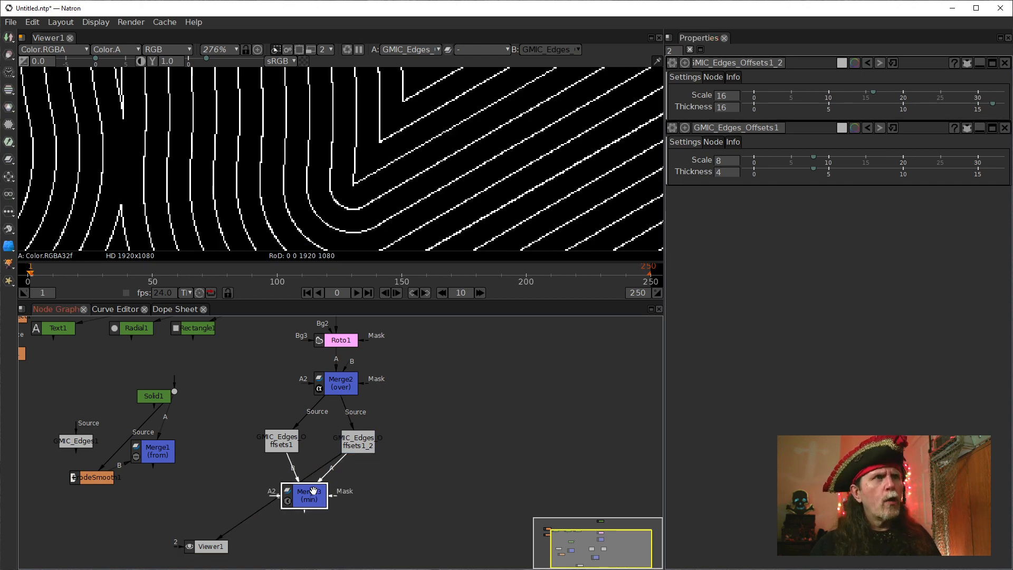
key("1")
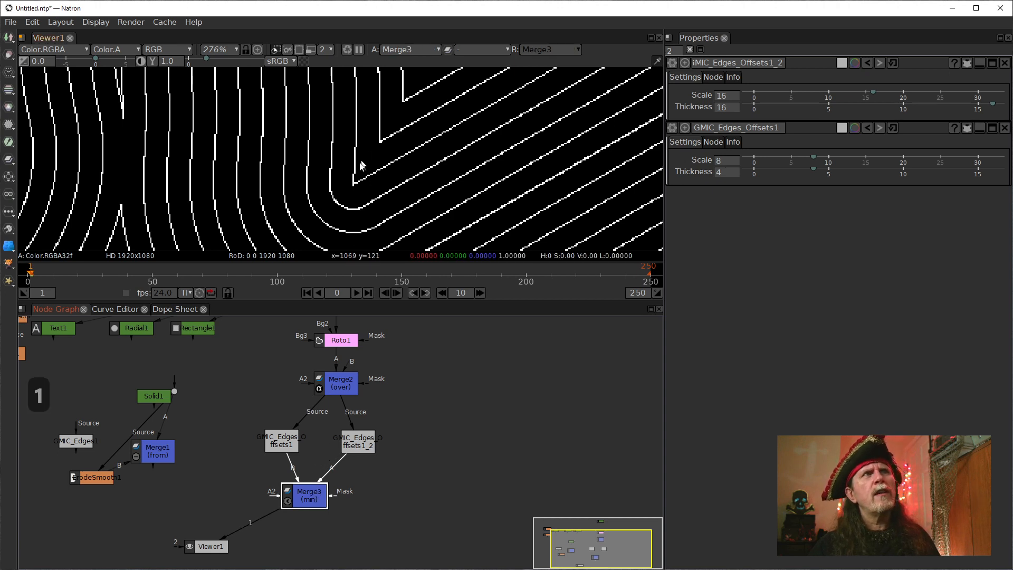
left_click(727, 109)
left_click_drag(726, 109, 725, 108)
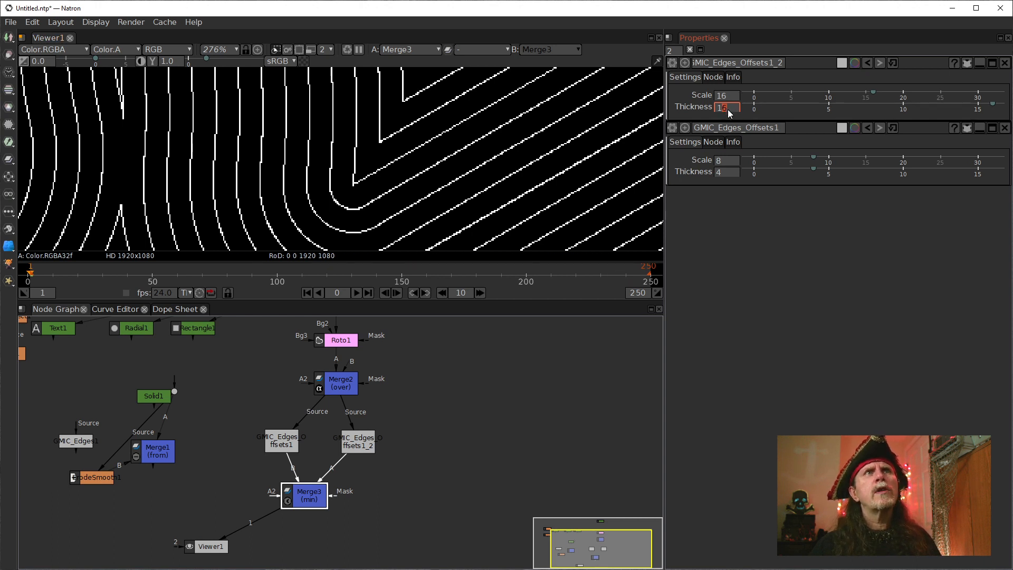
scroll(724, 113, "down", 2)
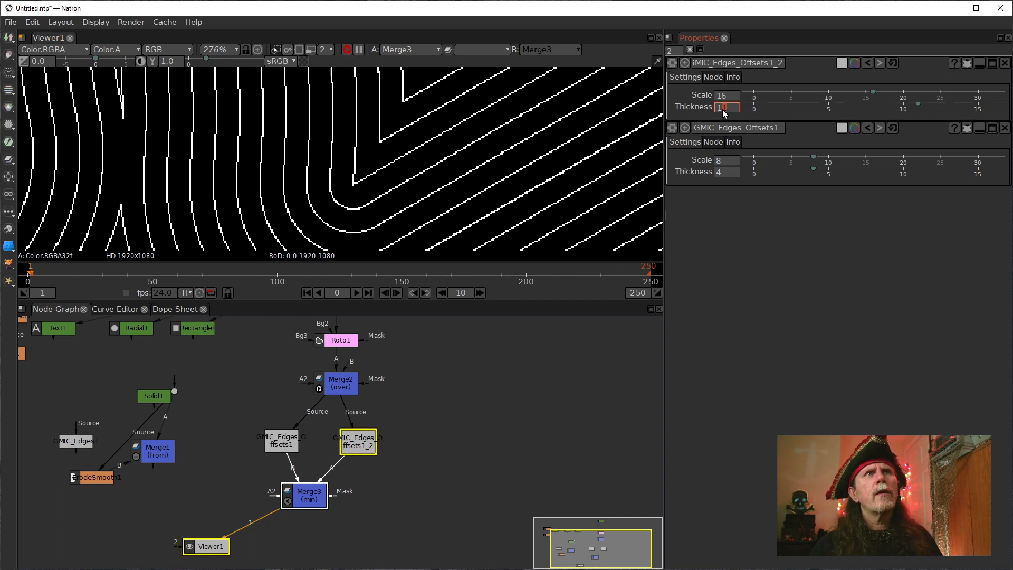
scroll(723, 109, "down", 1)
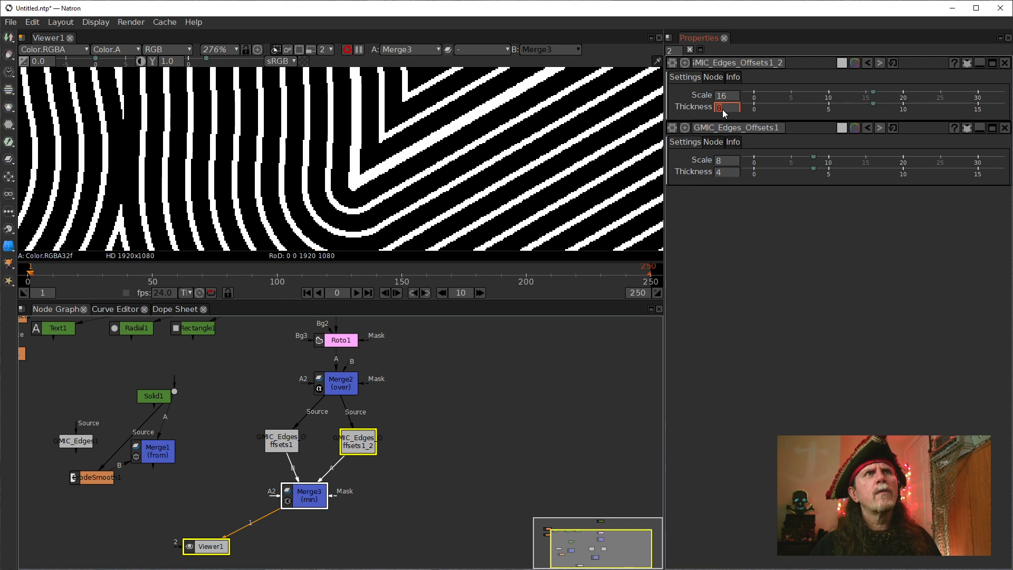
Raise the Thickness of the Edges Offsets copy gradually to 14, watching the merged lines up close.
scroll(342, 167, "up", 5)
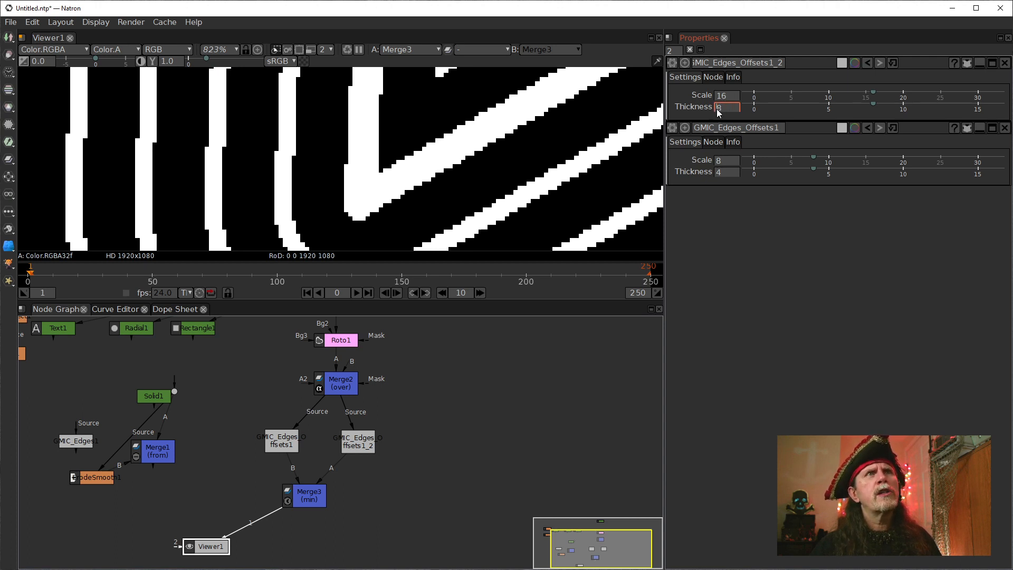
scroll(716, 112, "up", 1)
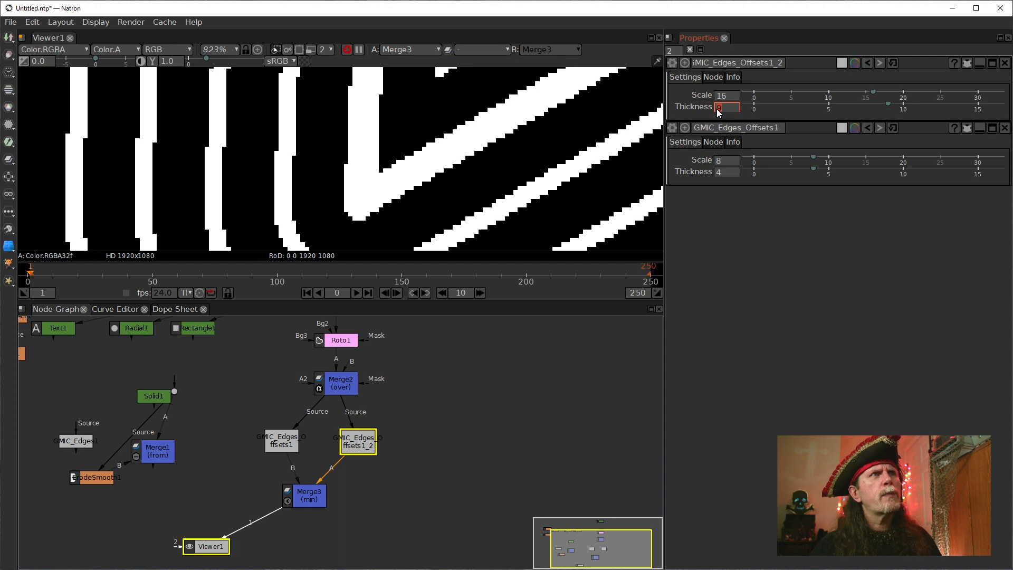
scroll(716, 108, "up", 1)
scroll(717, 108, "up", 1)
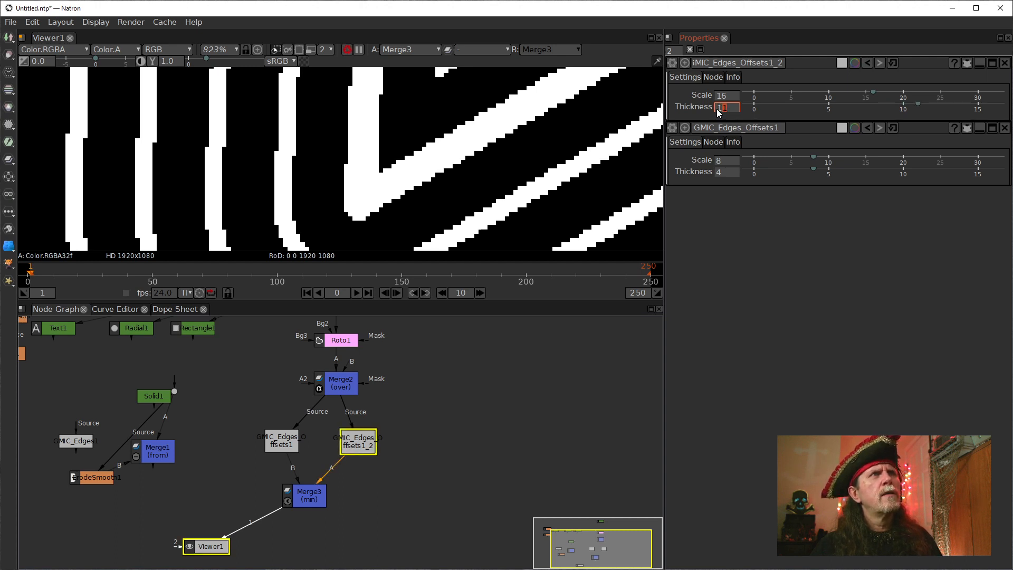
scroll(717, 109, "up", 1)
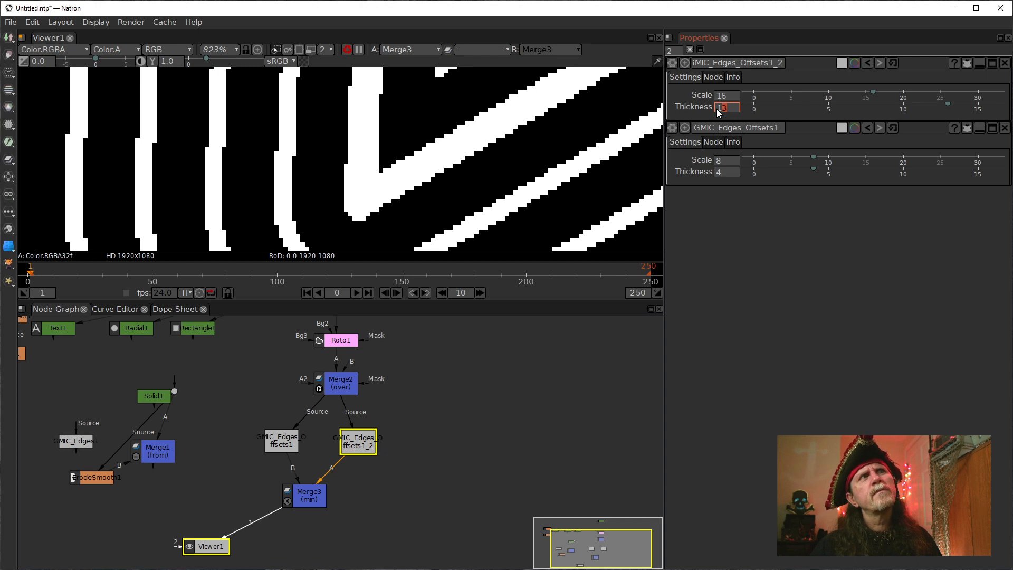
scroll(717, 109, "up", 1)
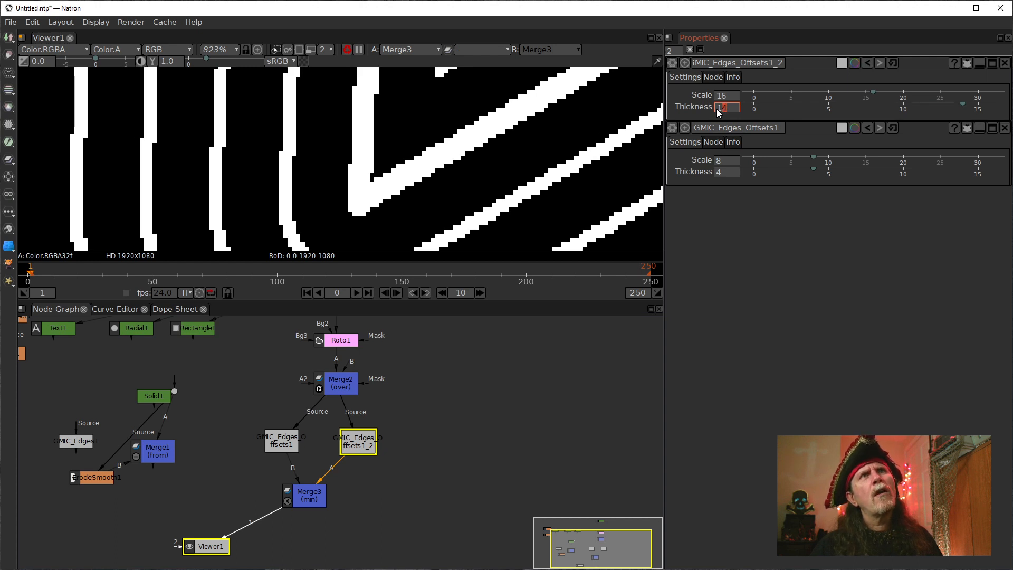
Bring the Thickness of the Edges Offsets copy down to 11 and settle on 12.
scroll(716, 109, "down", 1)
scroll(717, 109, "down", 1)
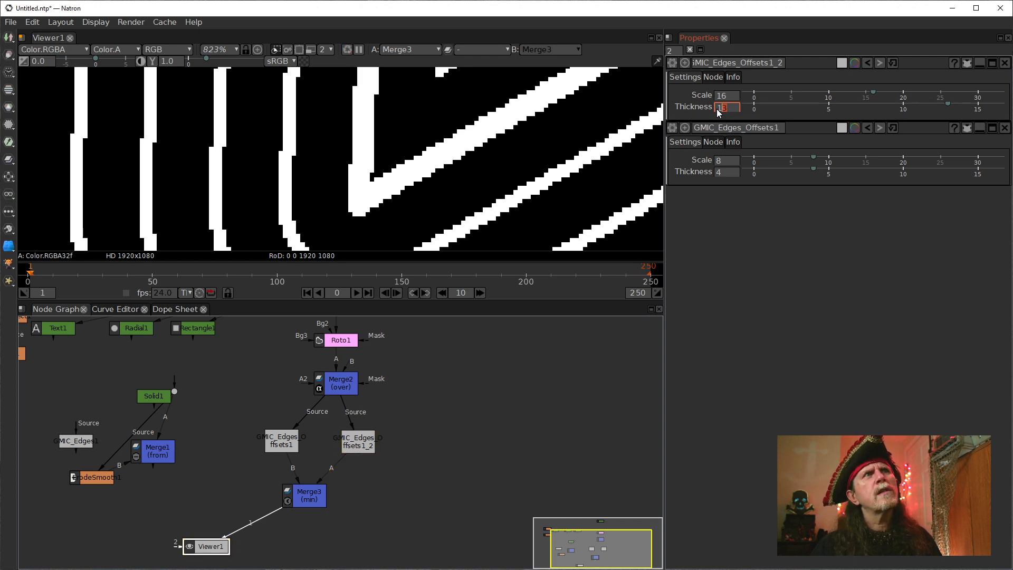
scroll(716, 109, "down", 1)
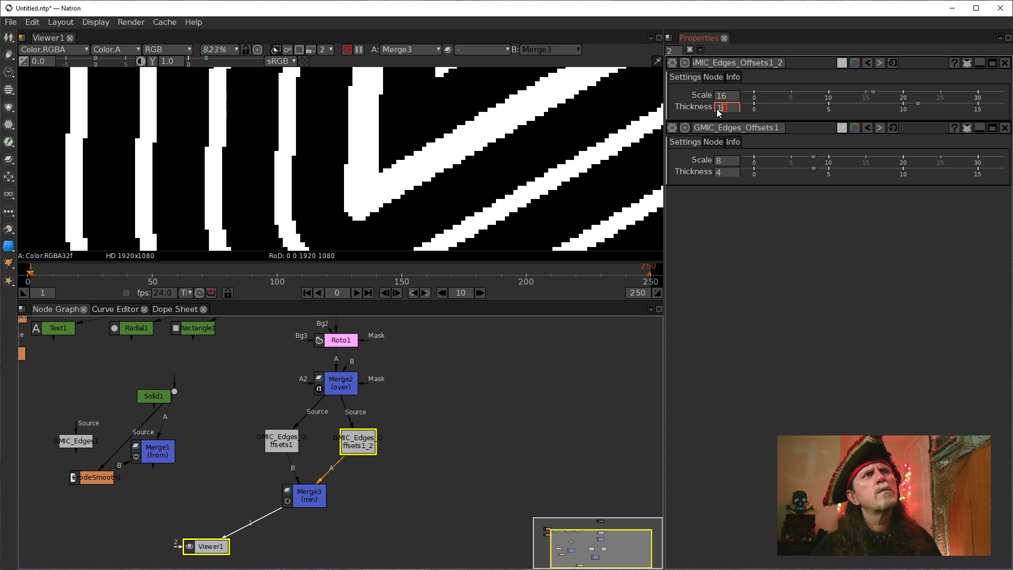
scroll(717, 108, "up", 1)
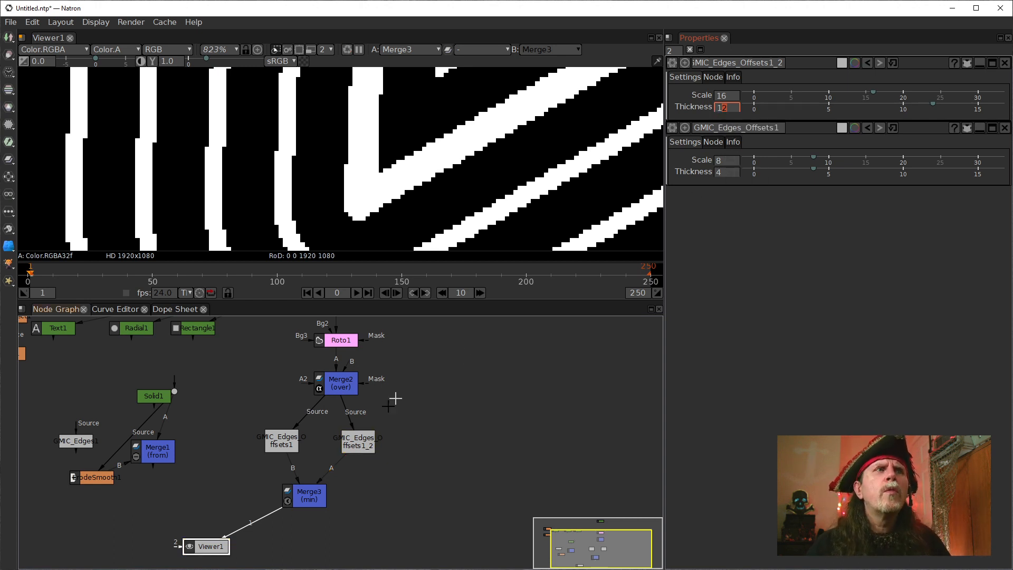
Compare the outputs of the Edges Offsets copy, the original Edges Offsets and Merge3 in the viewer, returning to the copy.
left_click(340, 443)
key("1")
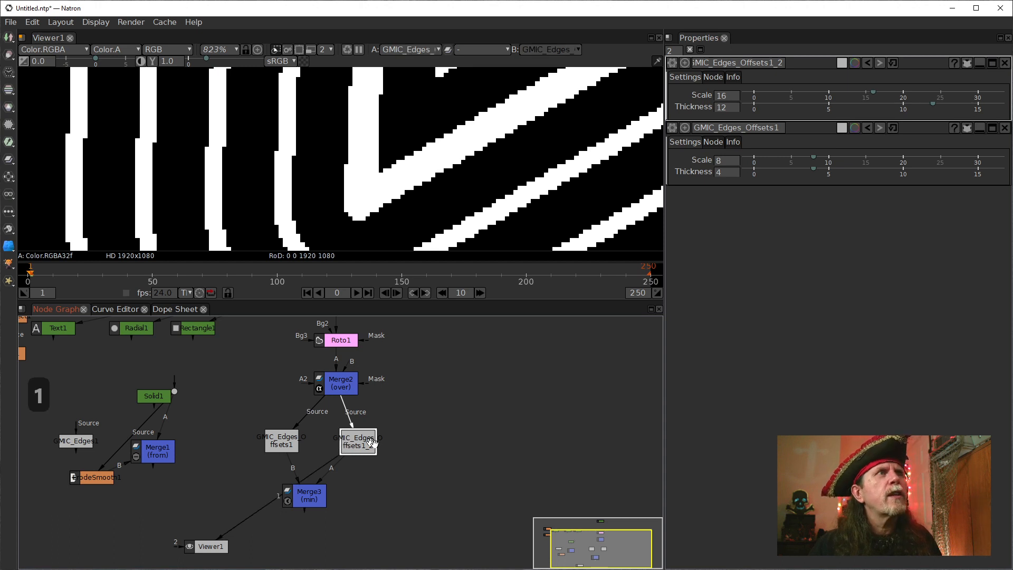
left_click(279, 443)
key("1")
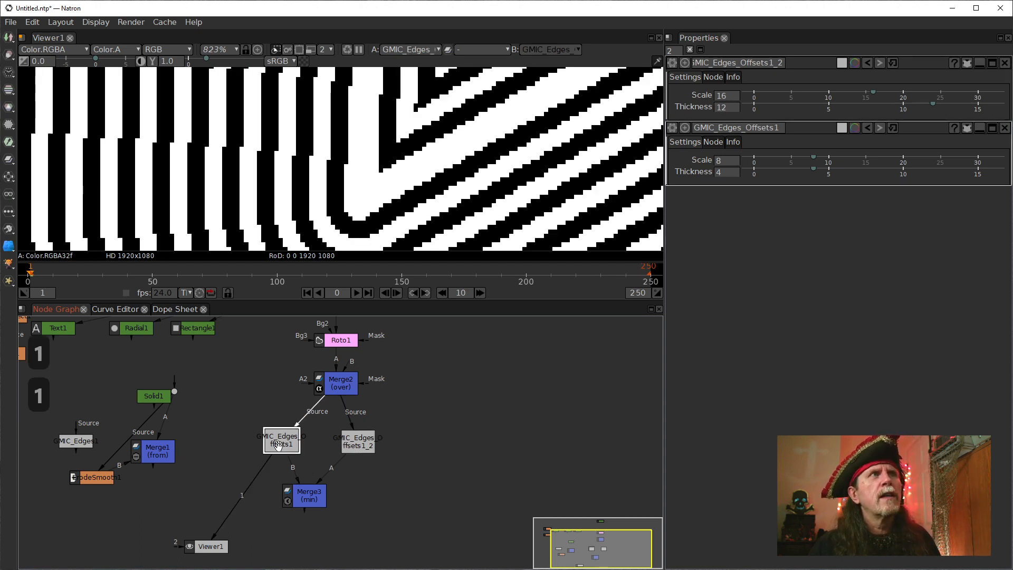
left_click(307, 493)
key("1")
left_click(350, 442)
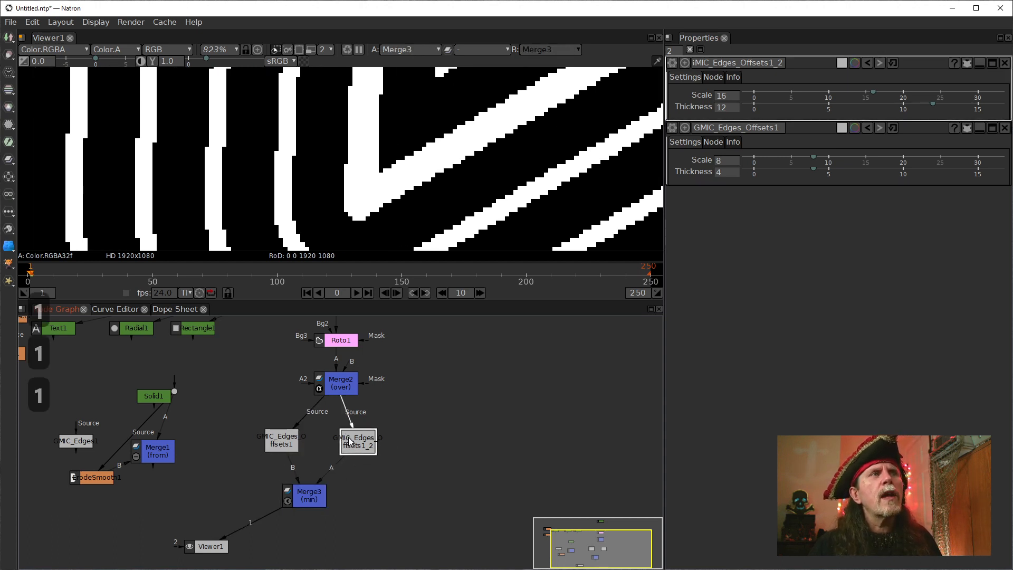
key("1")
View the original Edges Offsets output, open the settings of Merge3 and display its merged result for comparison.
left_click(317, 487)
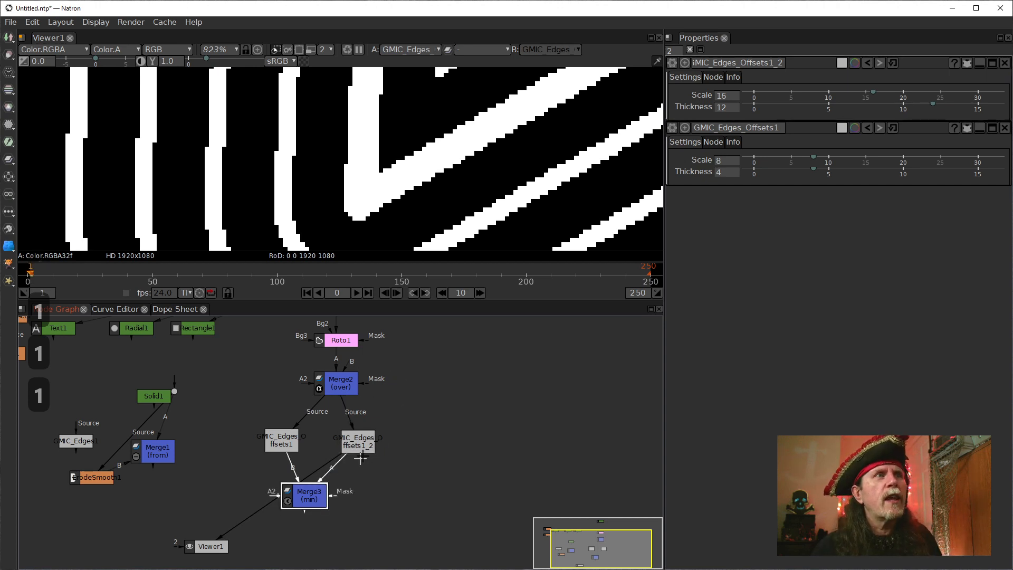
left_click(354, 437)
left_click(292, 444)
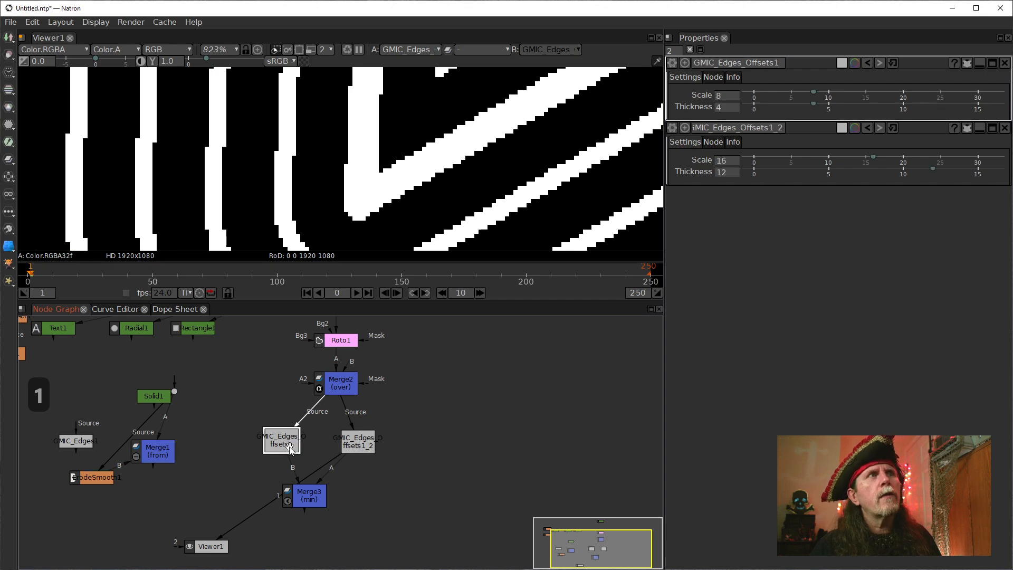
key("1")
left_click(299, 505)
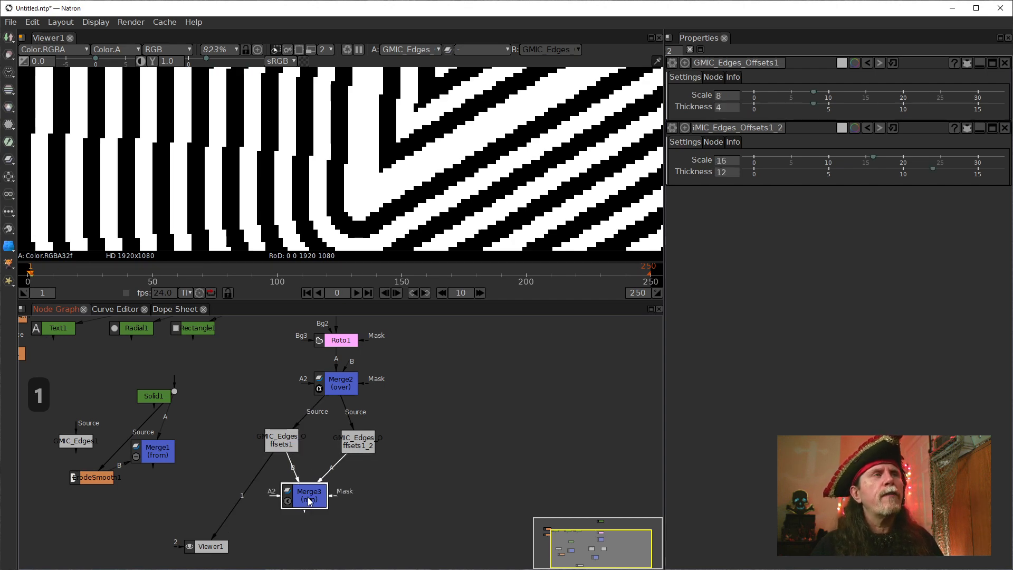
double_click(309, 501)
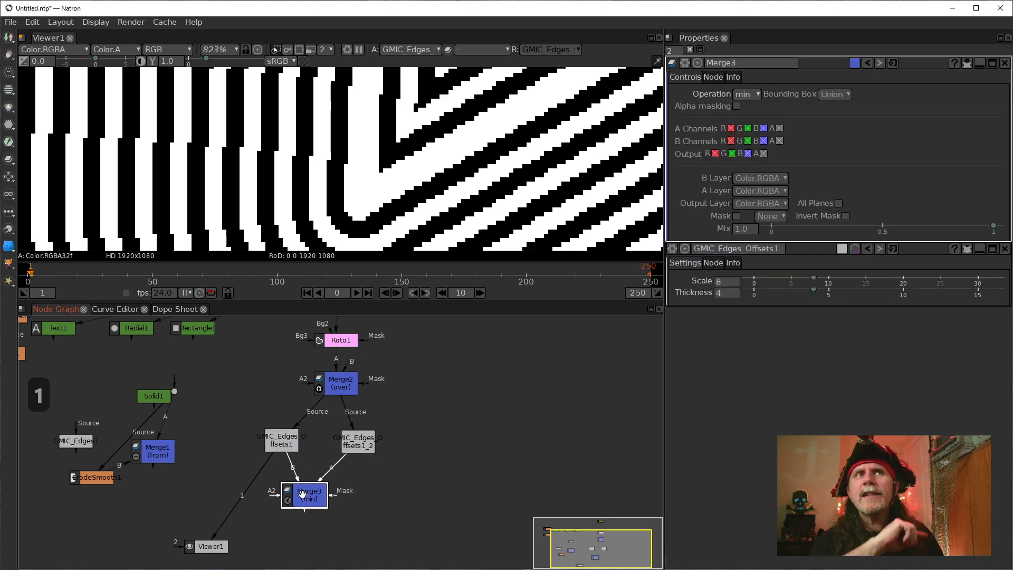
key("1")
Set the Scale of the original Edges Offsets node to 10 while viewing Merge3.
left_click(281, 443)
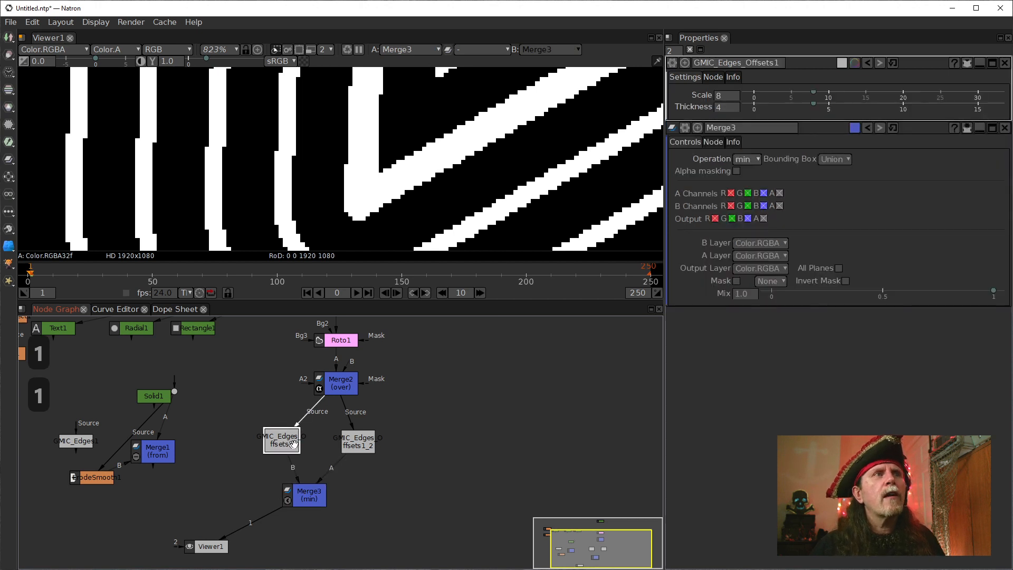
left_click(731, 108)
left_click(720, 95)
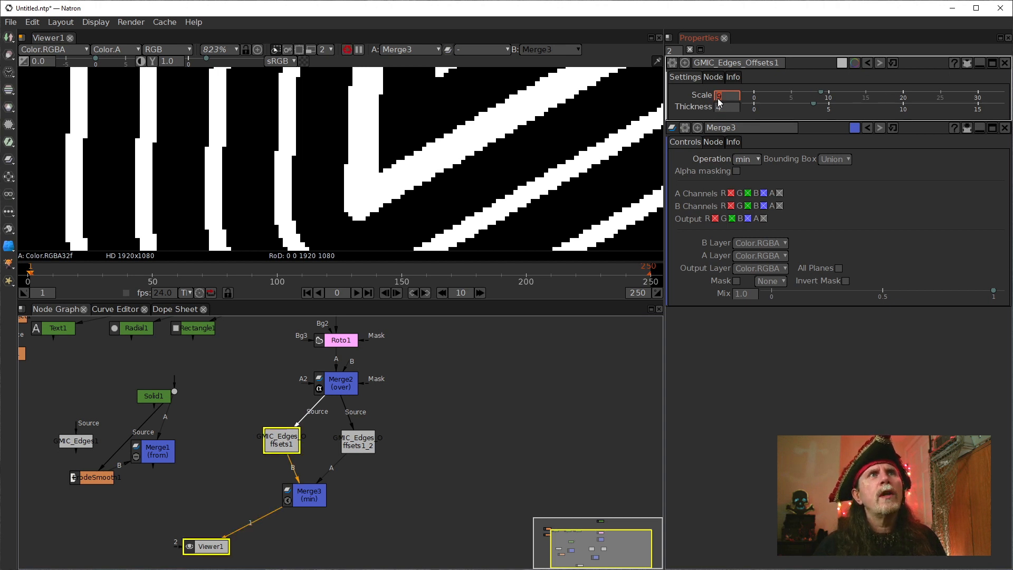
type("10")
key("Return")
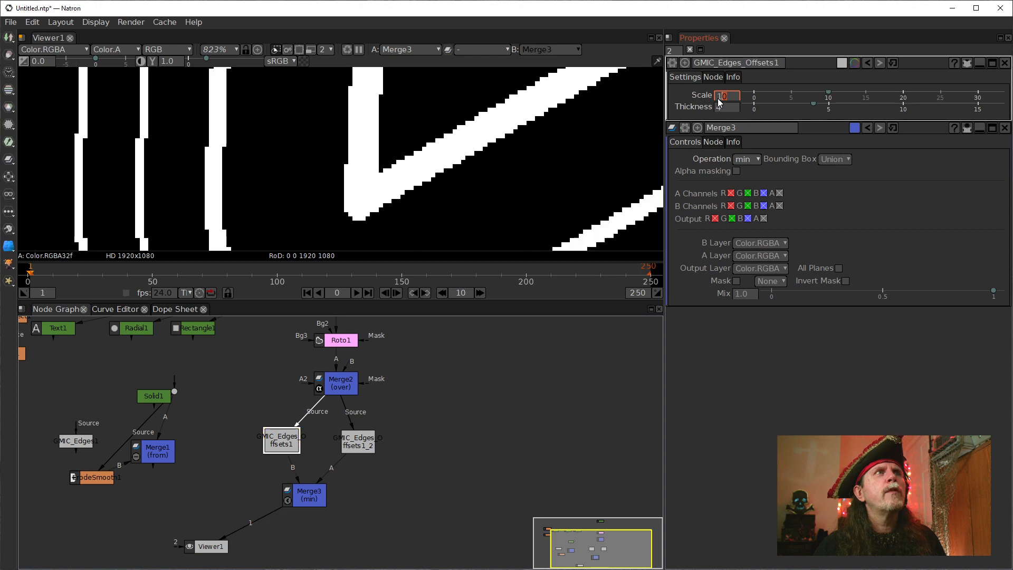
Raise the Scale of the original Edges Offsets node one unit at a time up to 23.
key("Up")
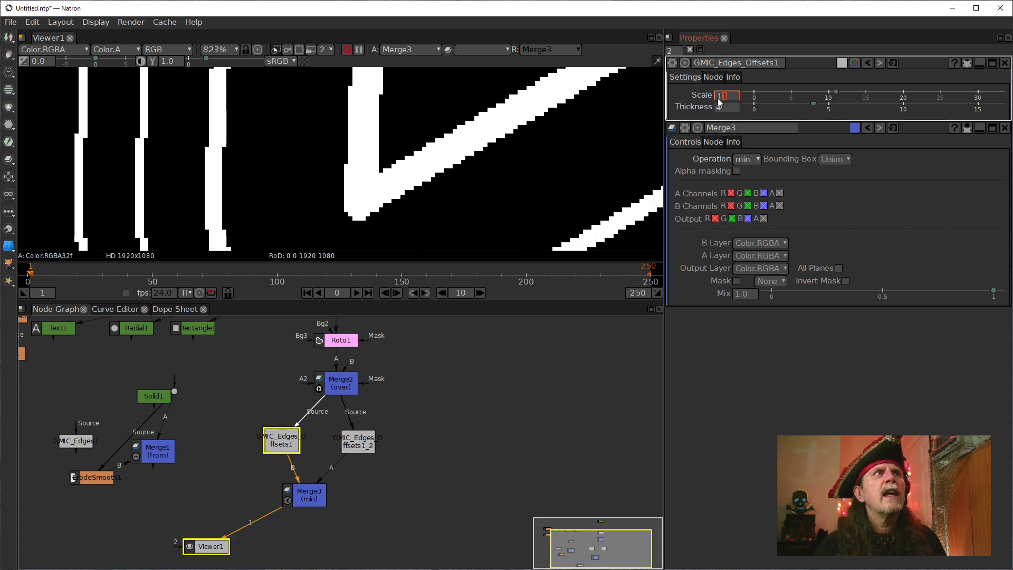
key("Up")
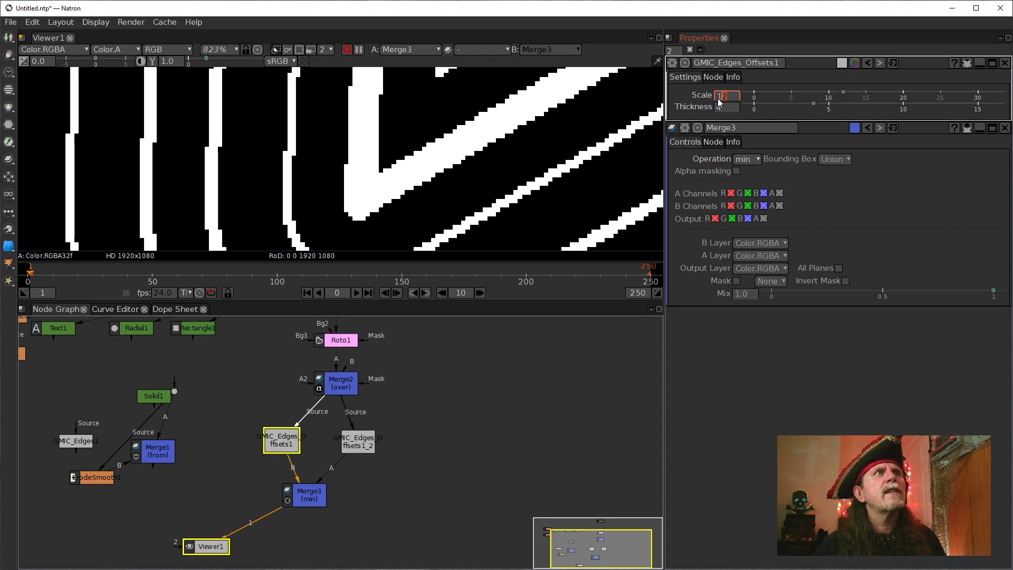
key("Up")
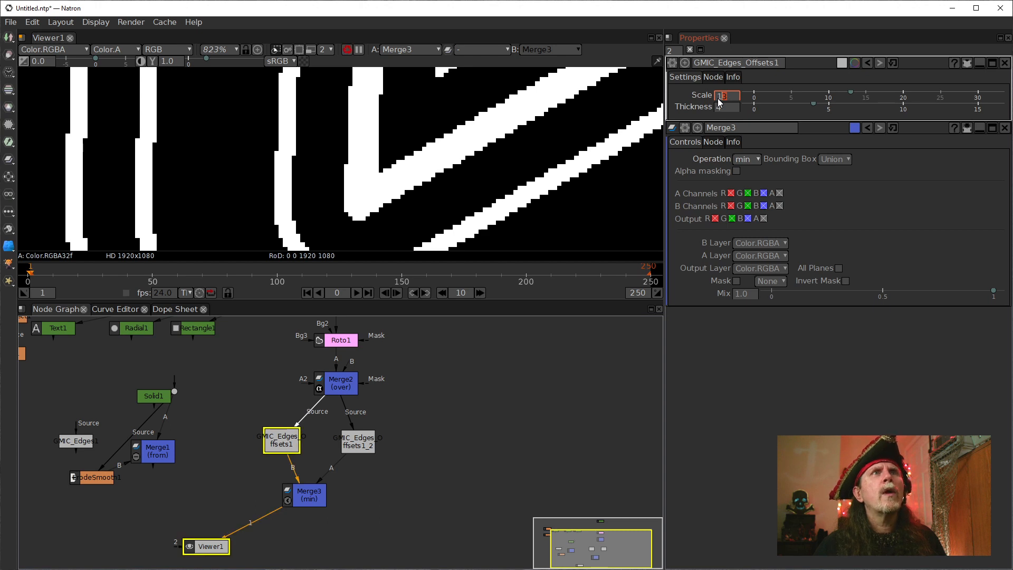
key("Up")
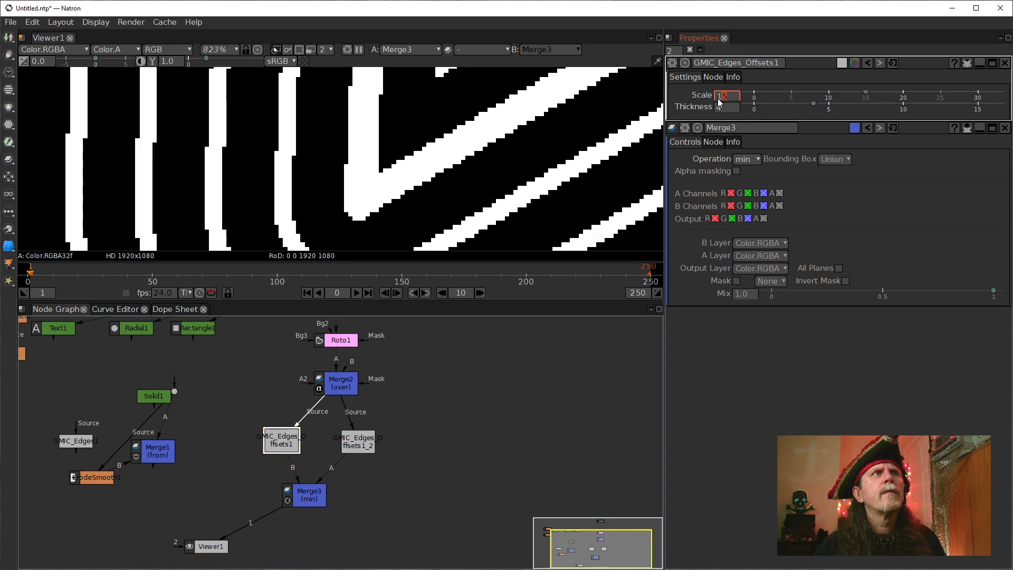
key("Up")
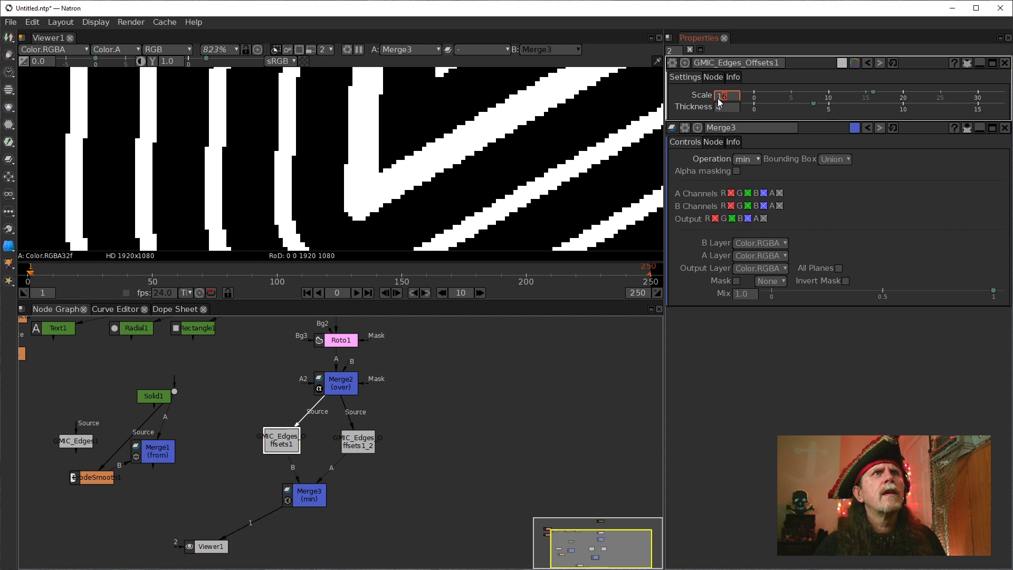
key("Up")
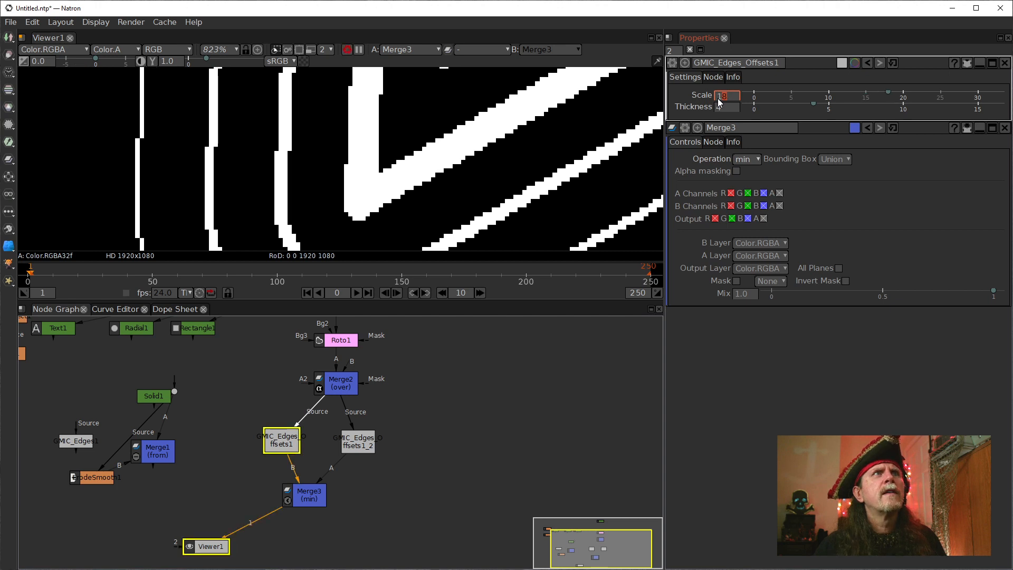
key("Up")
key("Up")
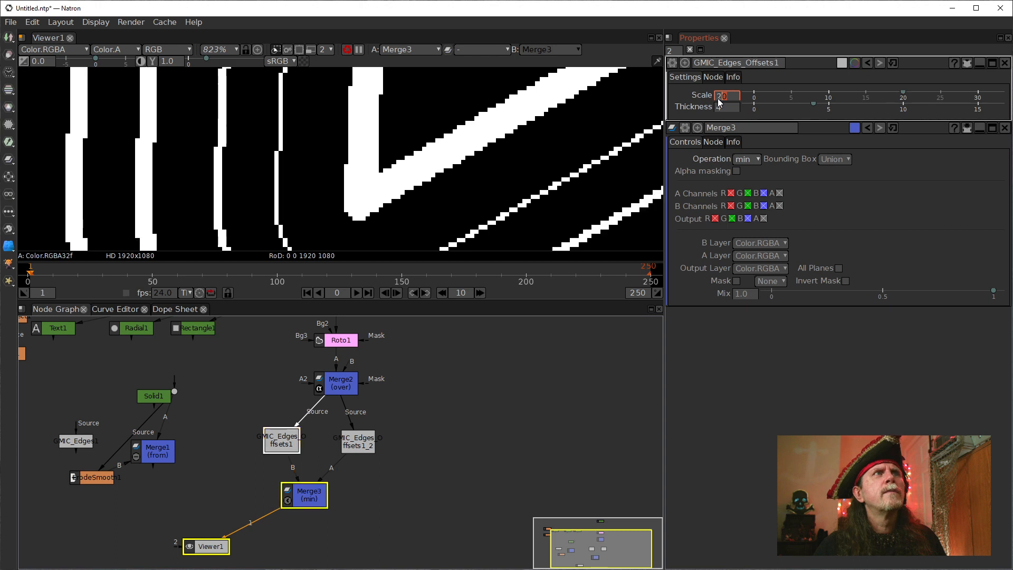
key("Up")
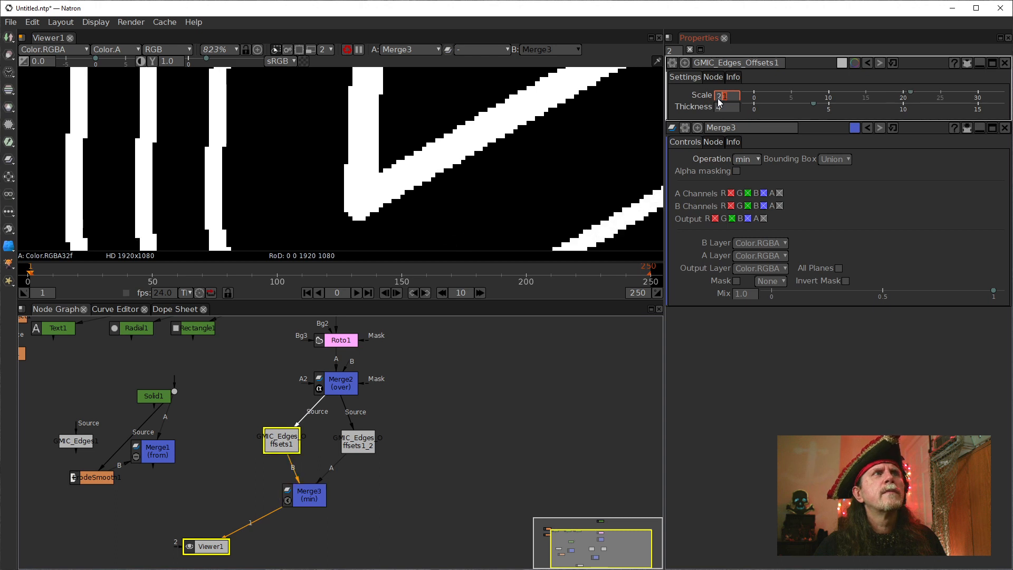
key("Up")
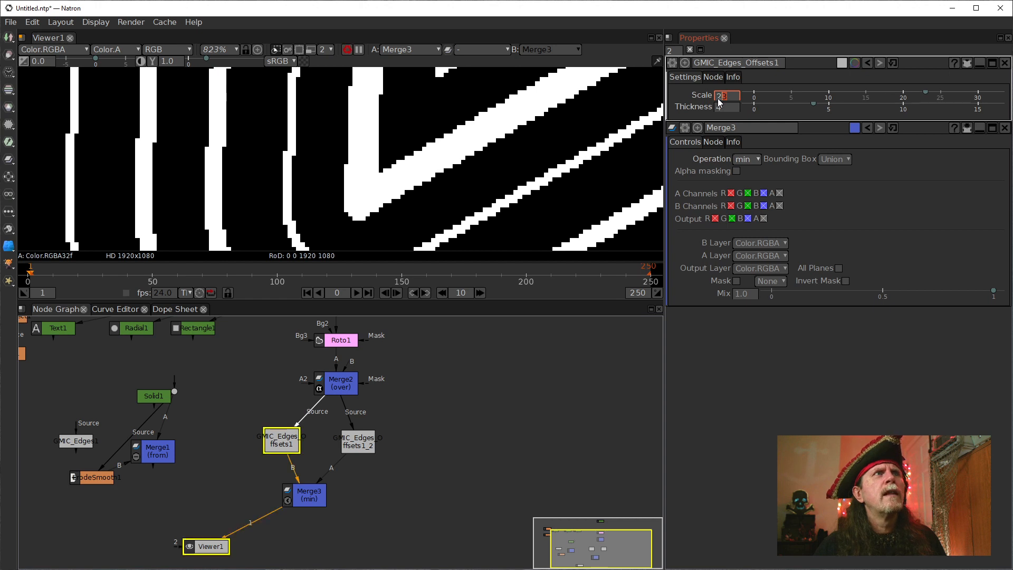
Try a Scale of 32 on the original Edges Offsets node, and set it to 16 instead.
left_click_drag(731, 96, 707, 97)
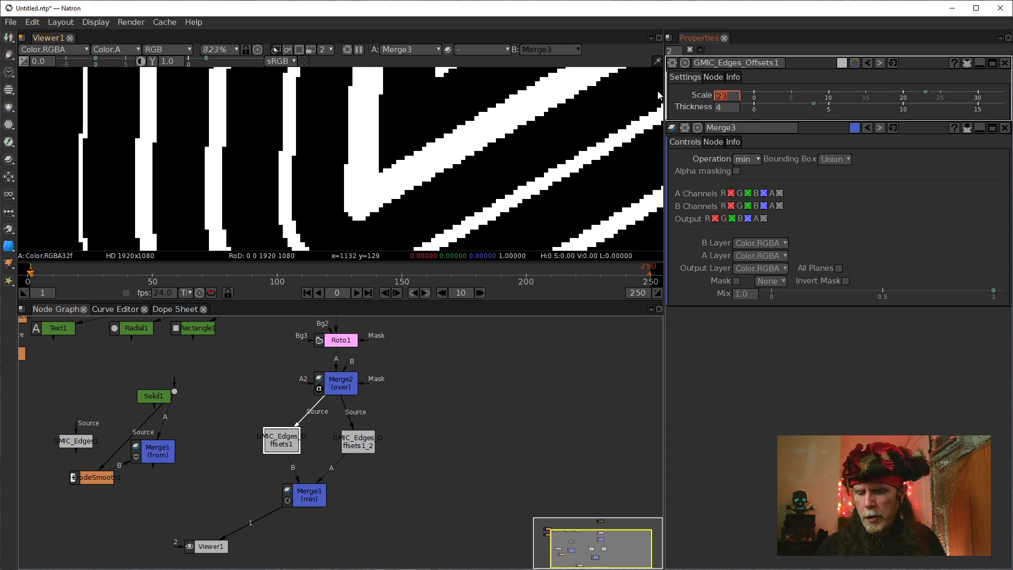
type("32")
key("Return")
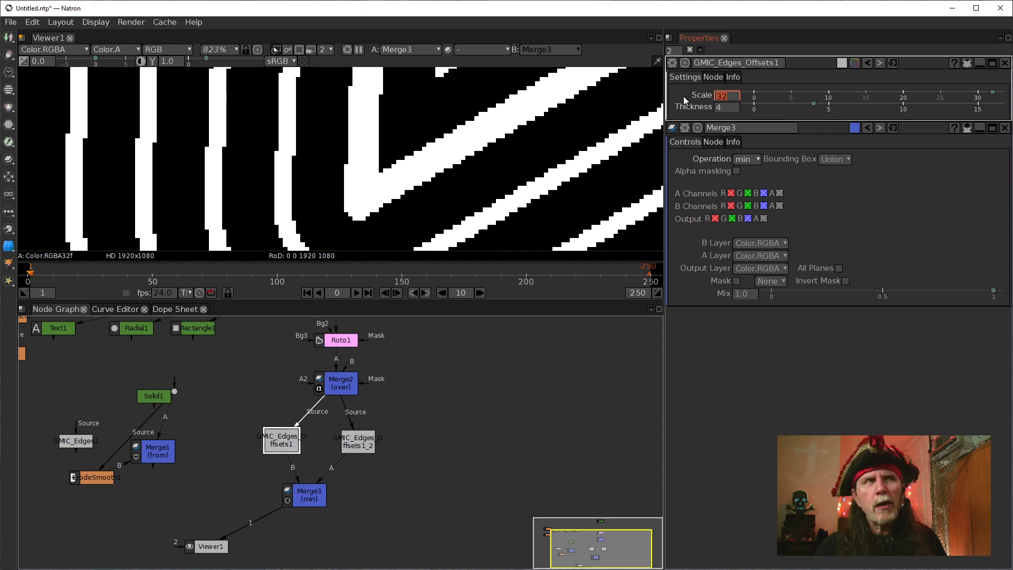
type("16")
key("Return")
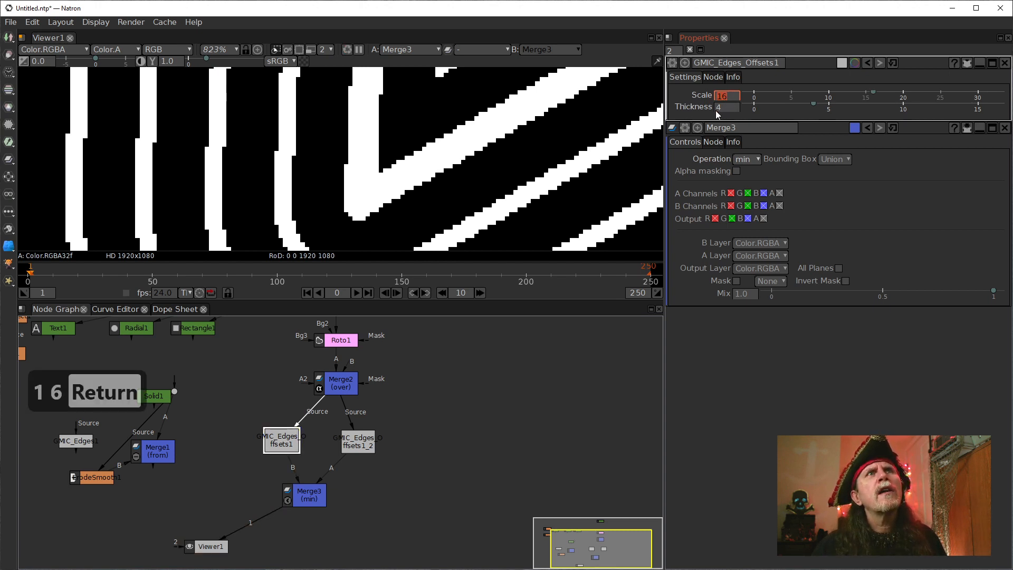
Raise the Thickness of the original Edges Offsets node to 16.
left_click(718, 110)
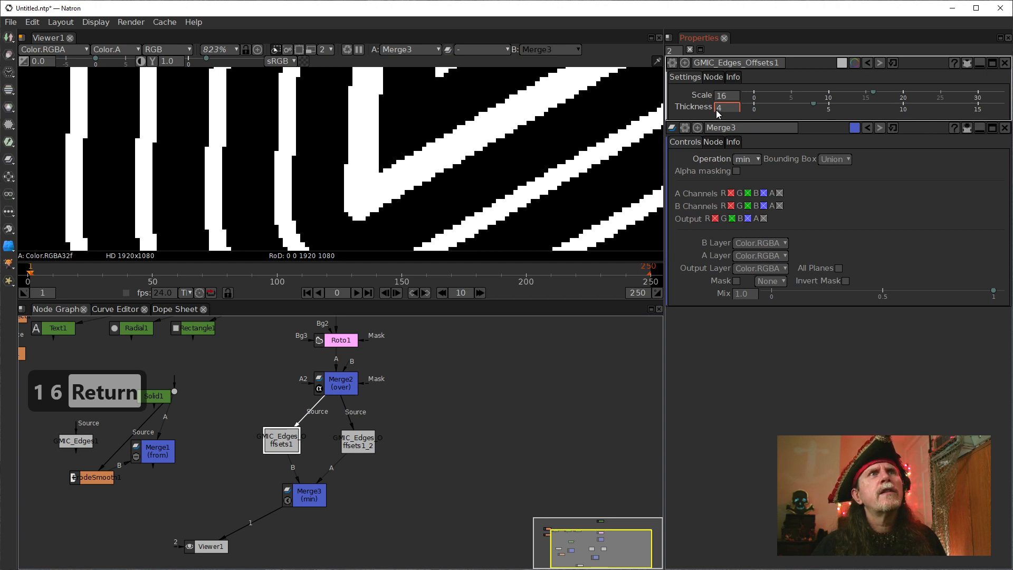
scroll(717, 109, "down", 1)
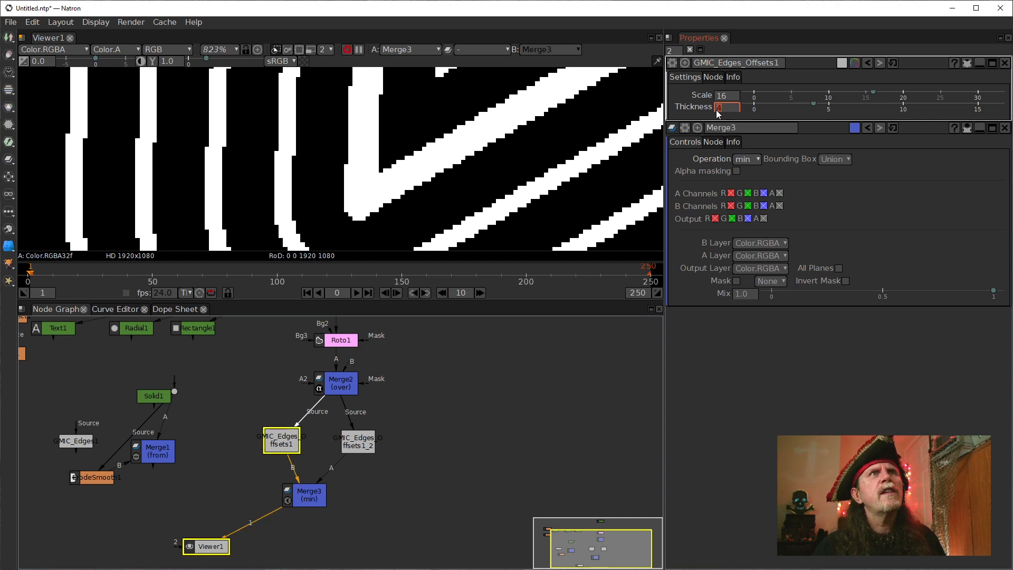
scroll(716, 110, "up", 1)
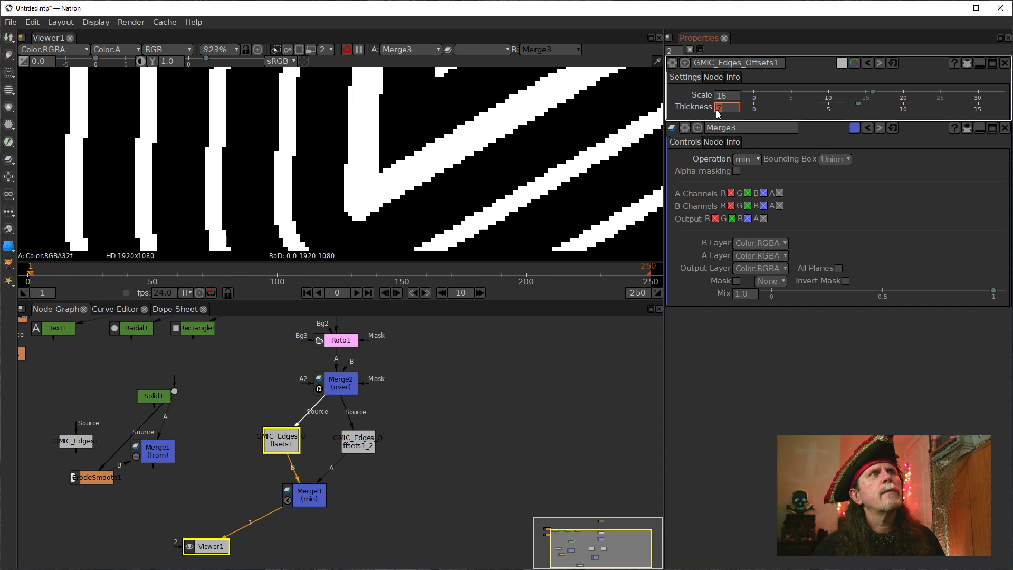
scroll(717, 110, "up", 2)
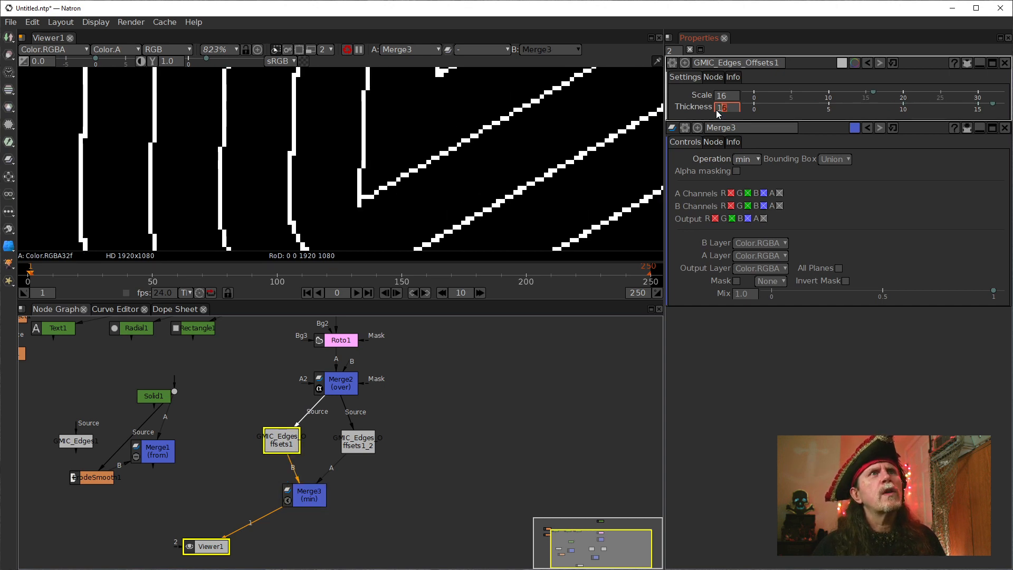
scroll(724, 112, "down", 1)
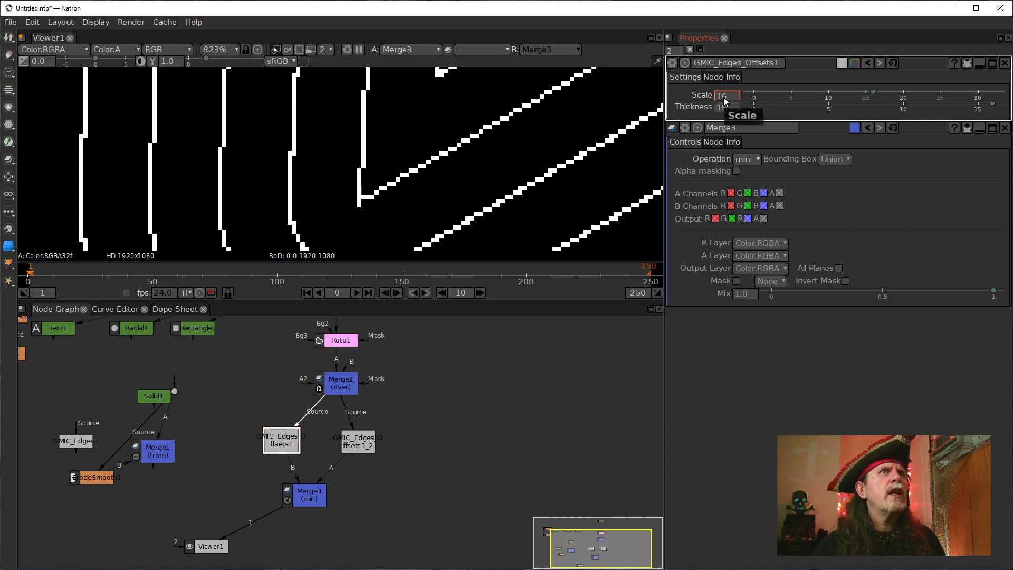
Raise the Scale of the original Edges Offsets node one unit at a time to 20.
scroll(725, 100, "up", 1)
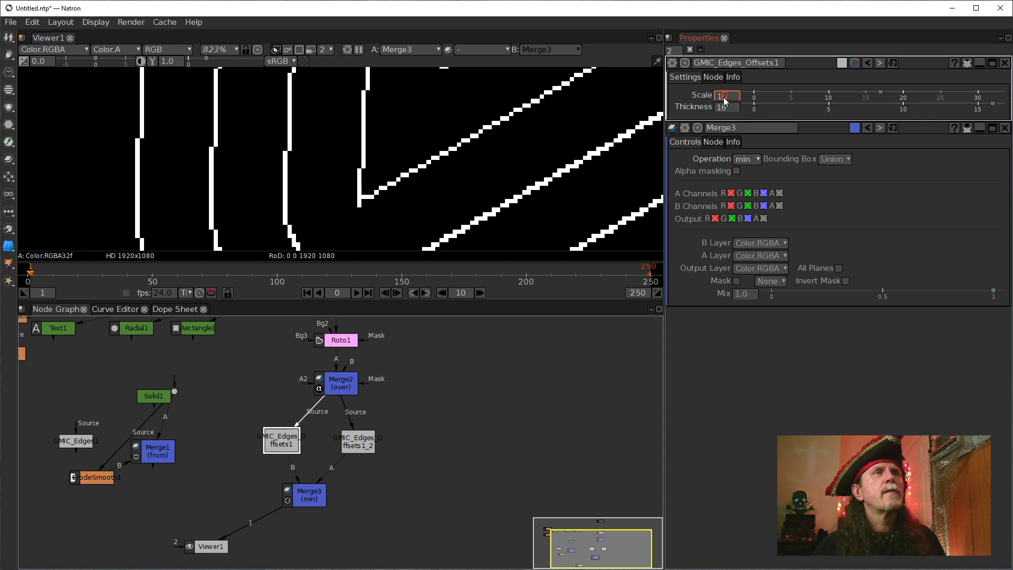
scroll(725, 100, "up", 1)
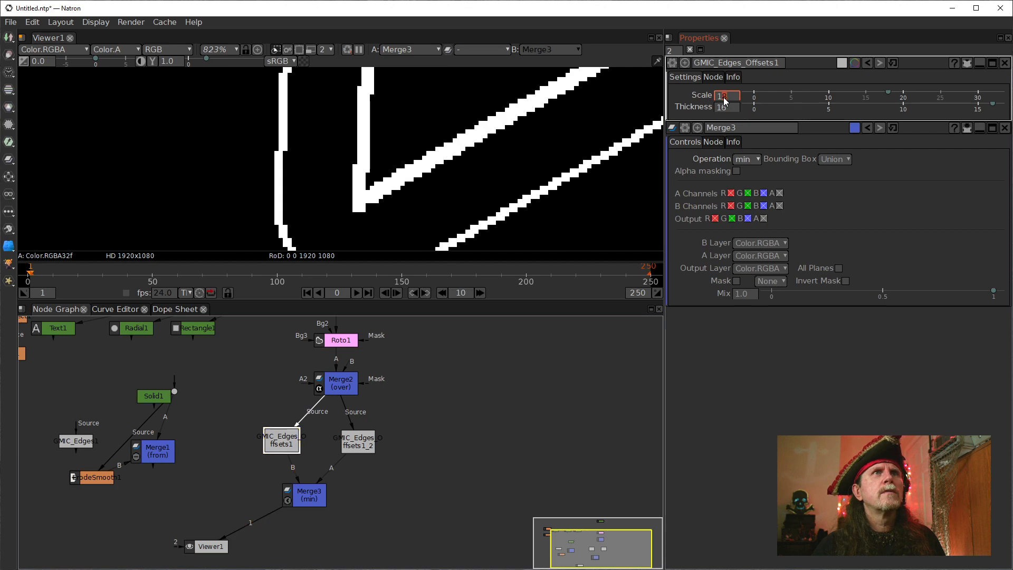
scroll(725, 100, "up", 1)
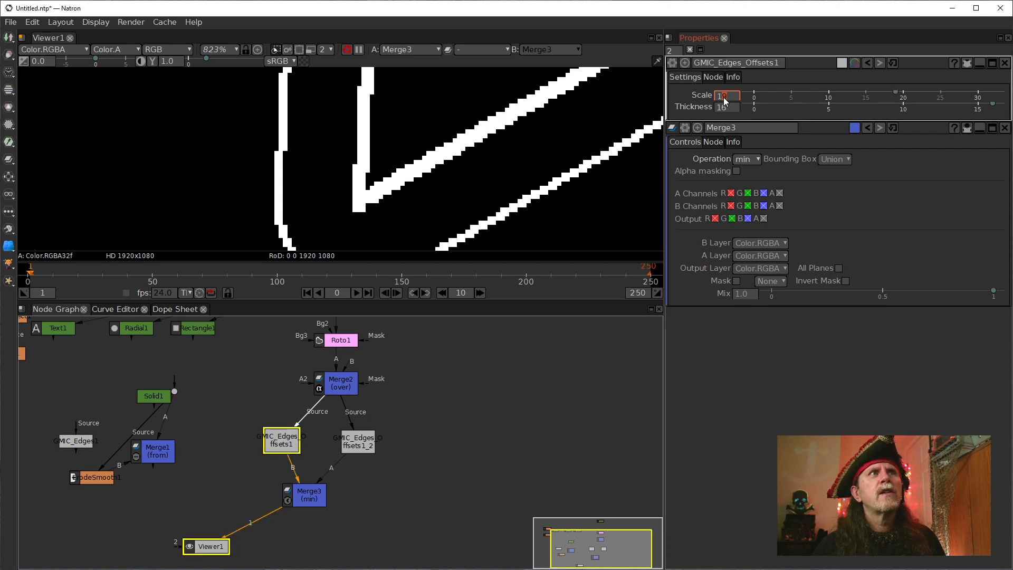
scroll(725, 100, "up", 1)
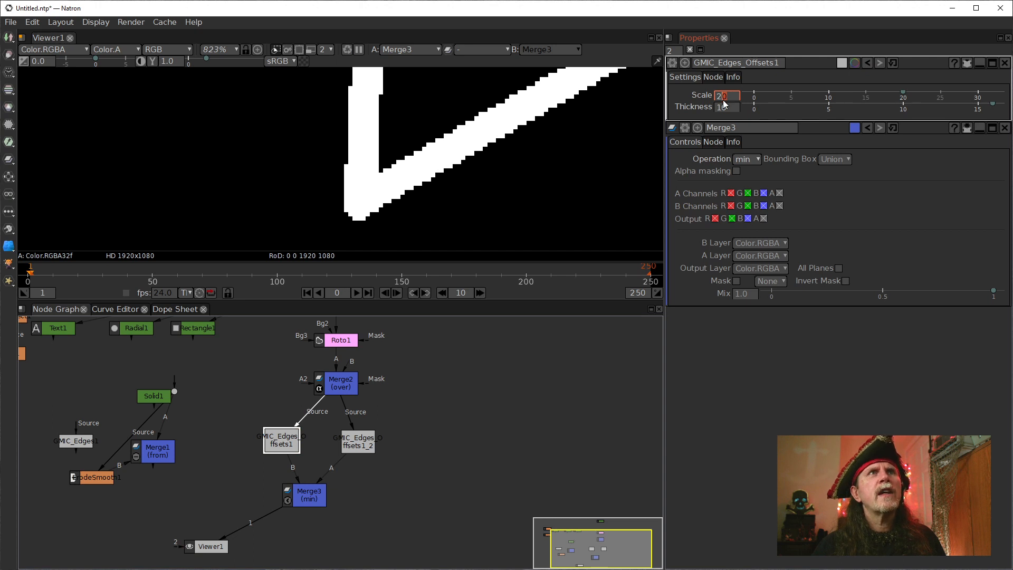
scroll(725, 104, "up", 1)
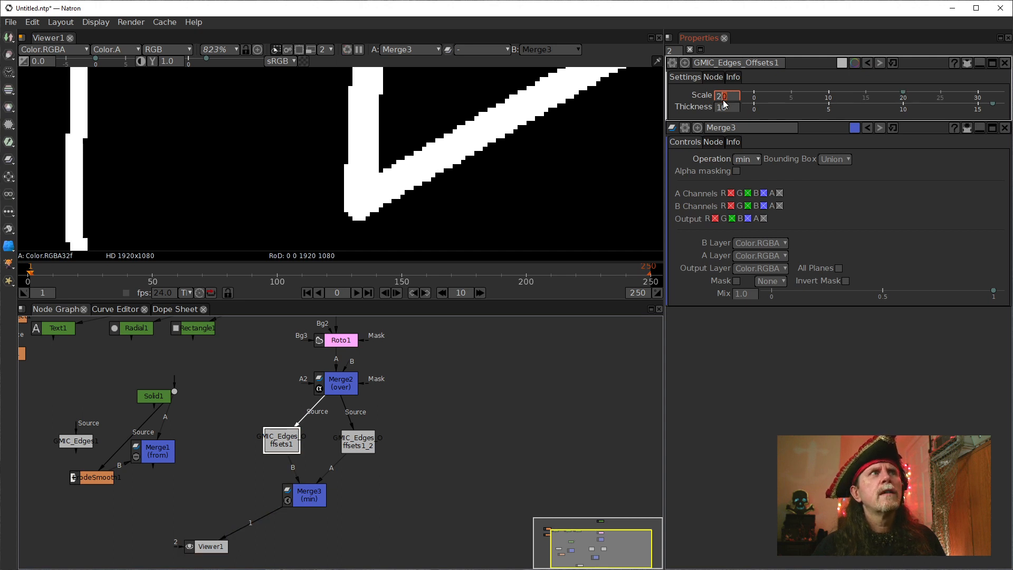
scroll(725, 104, "down", 1)
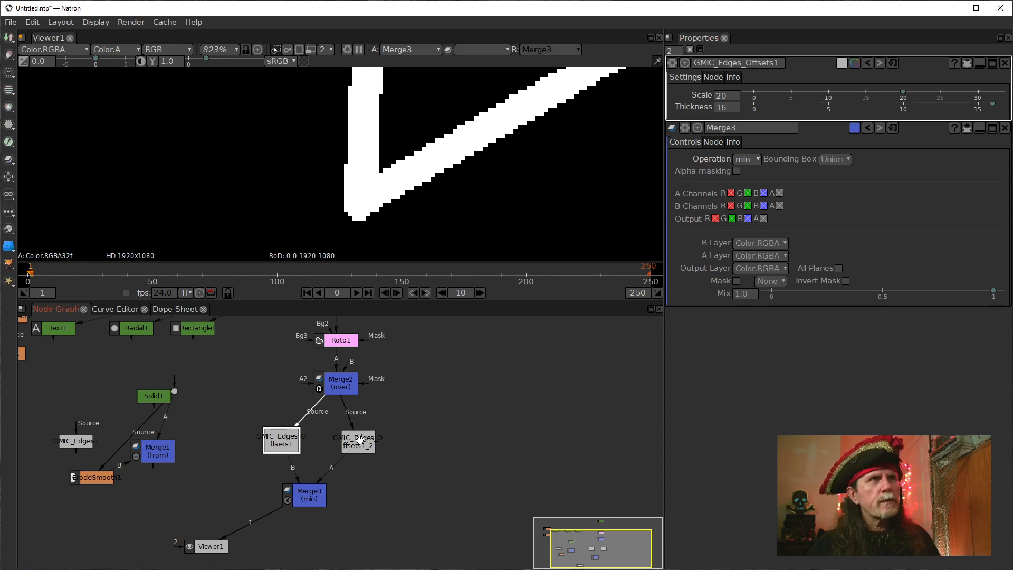
Examine the outlines of the Merge3 result around the lower points of the shape.
scroll(432, 200, "down", 5)
scroll(432, 200, "down", 5)
left_click_drag(477, 194, 363, 211)
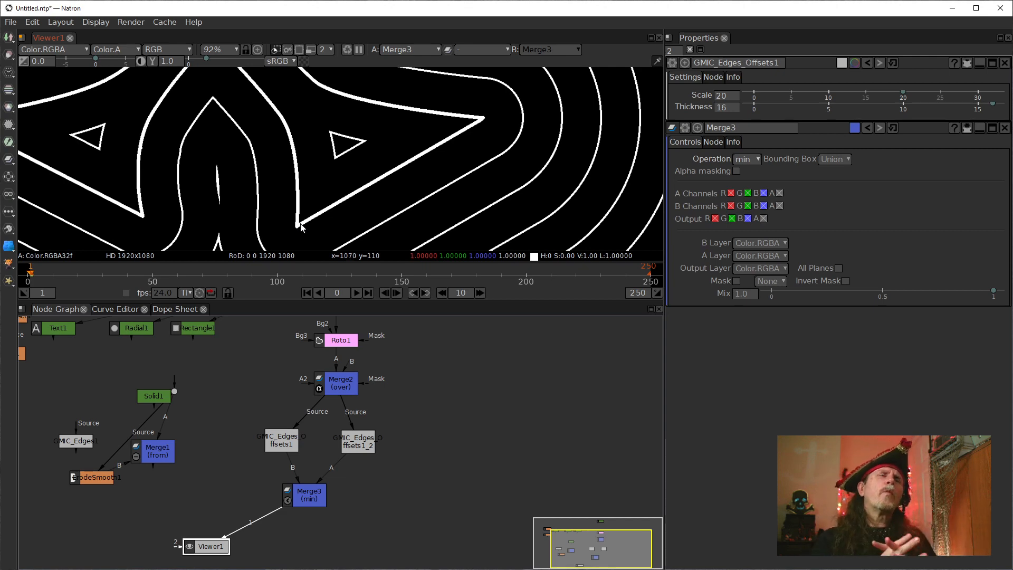
scroll(302, 228, "up", 8)
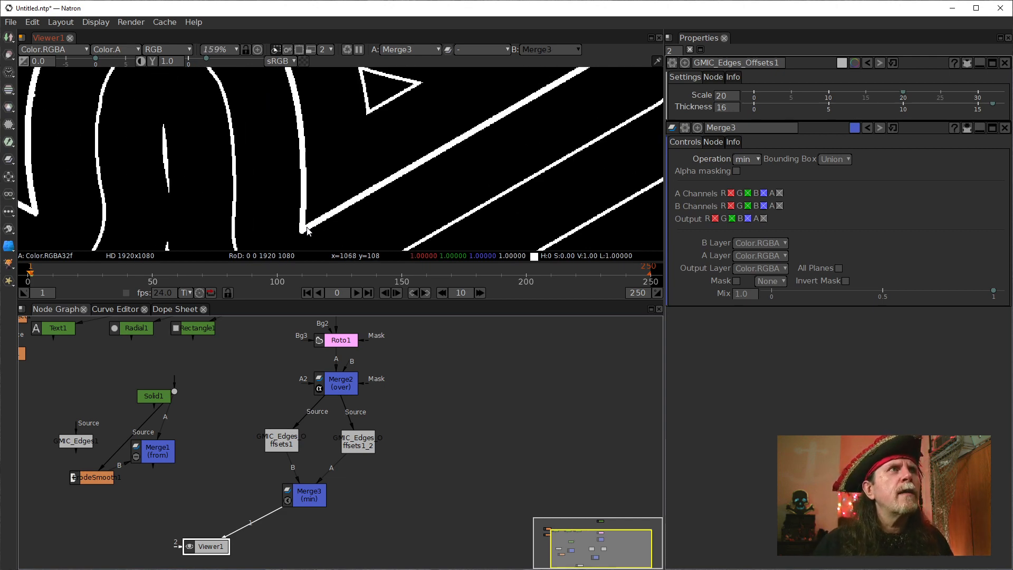
scroll(446, 152, "down", 3)
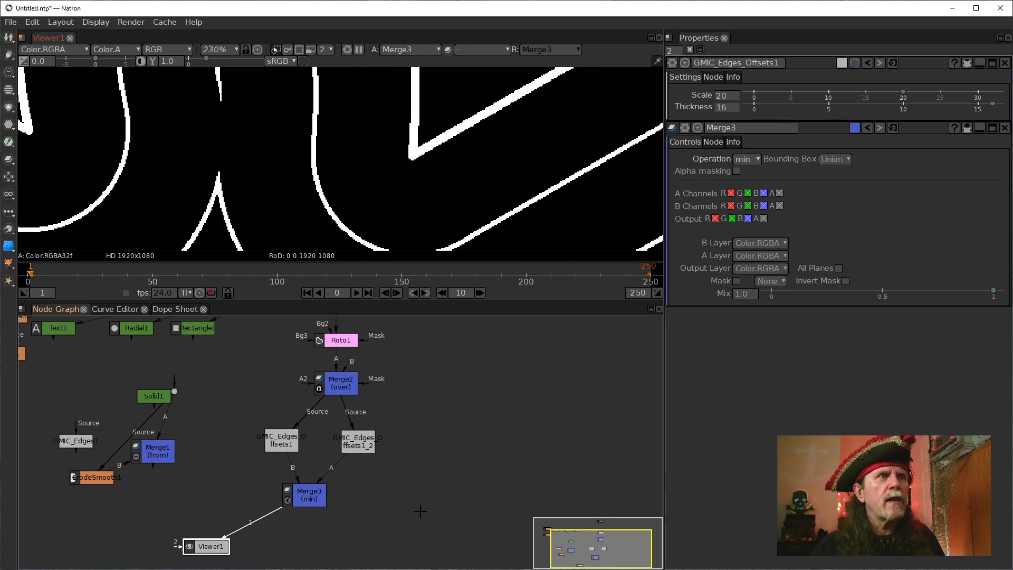
Compare the outputs of both Edges Offsets nodes and Merge3 up close at the shape's lower corner, ending on the original Edges Offsets node.
left_click(280, 445)
key("1")
scroll(357, 241, "up", 5)
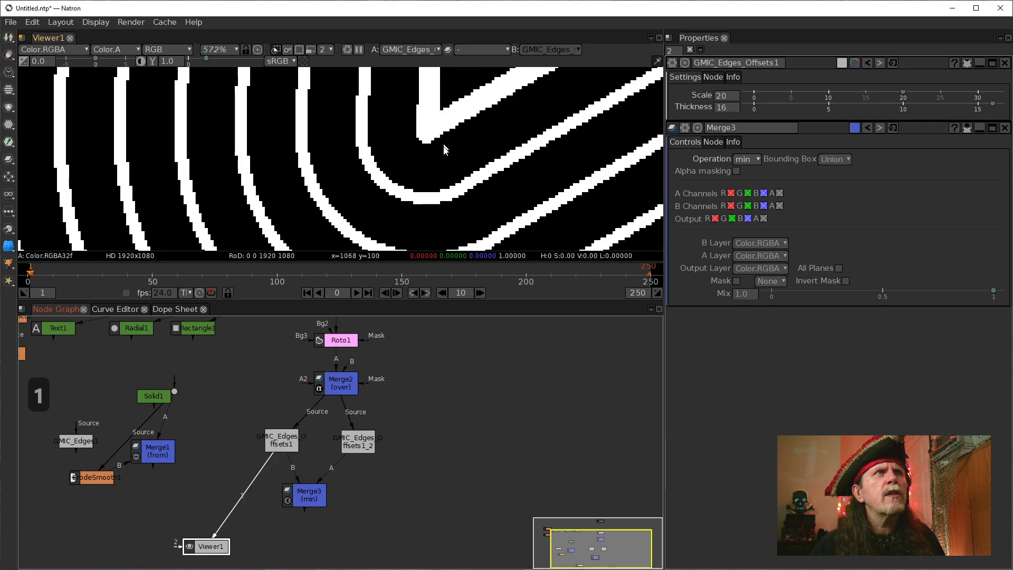
left_click(359, 441)
key("1")
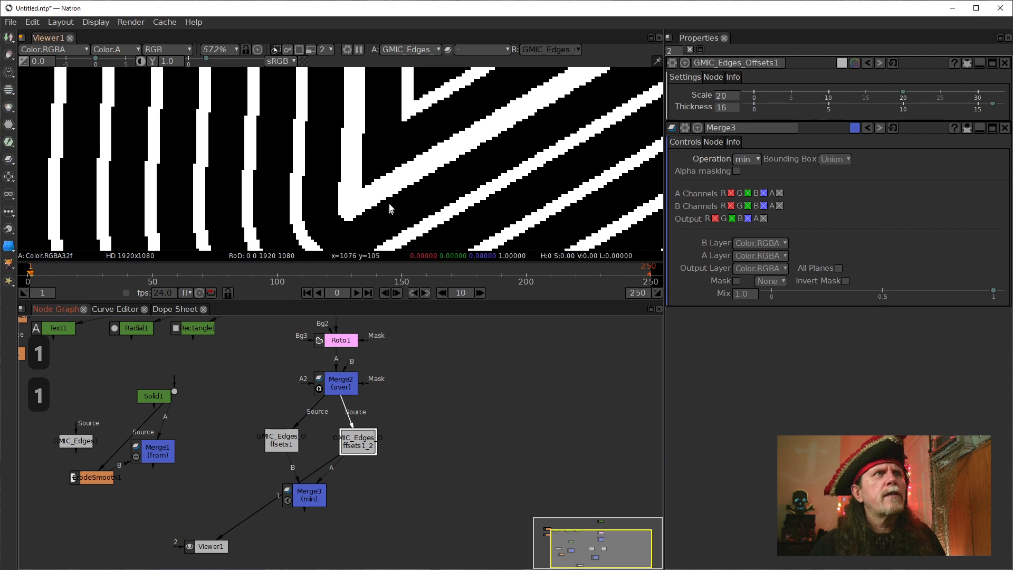
left_click(281, 441)
key("1")
left_click(304, 497)
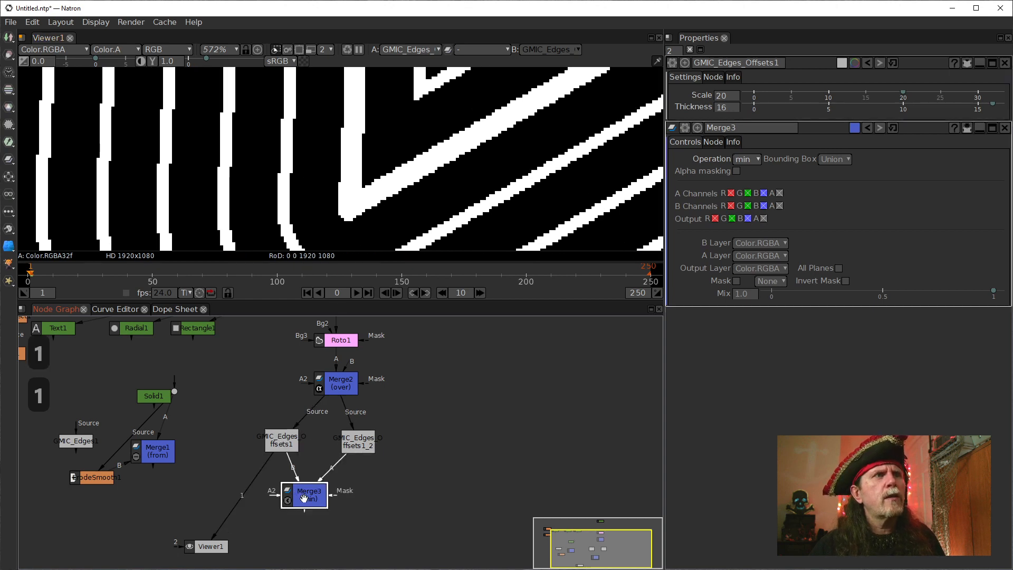
key("1")
left_click(281, 441)
key("1")
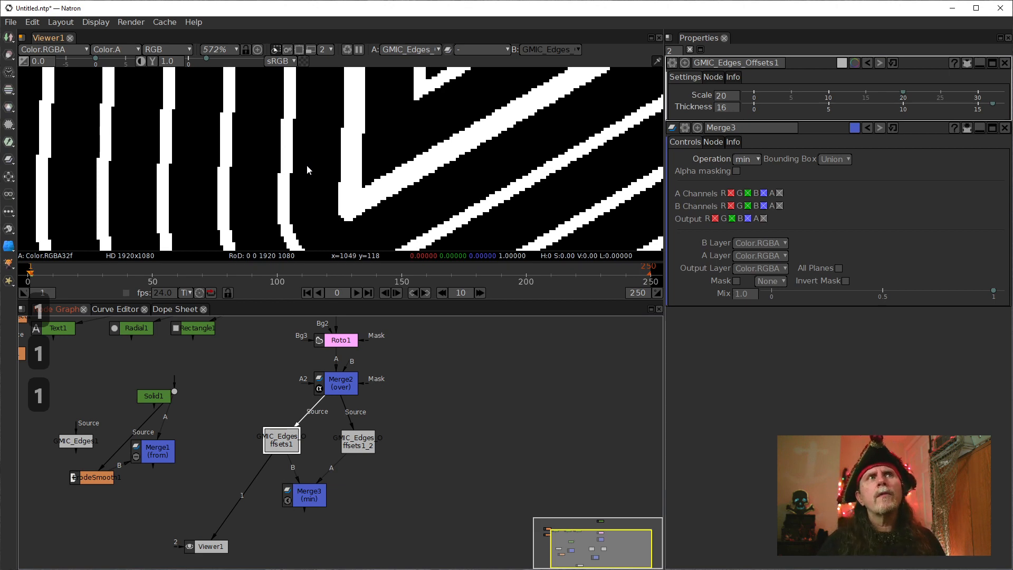
Rearrange the two Edges Offsets nodes and Merge3 in the node graph, and display Merge3 in the viewer.
left_click_drag(305, 496, 348, 492)
left_click_drag(348, 446, 368, 440)
left_click_drag(285, 442, 315, 444)
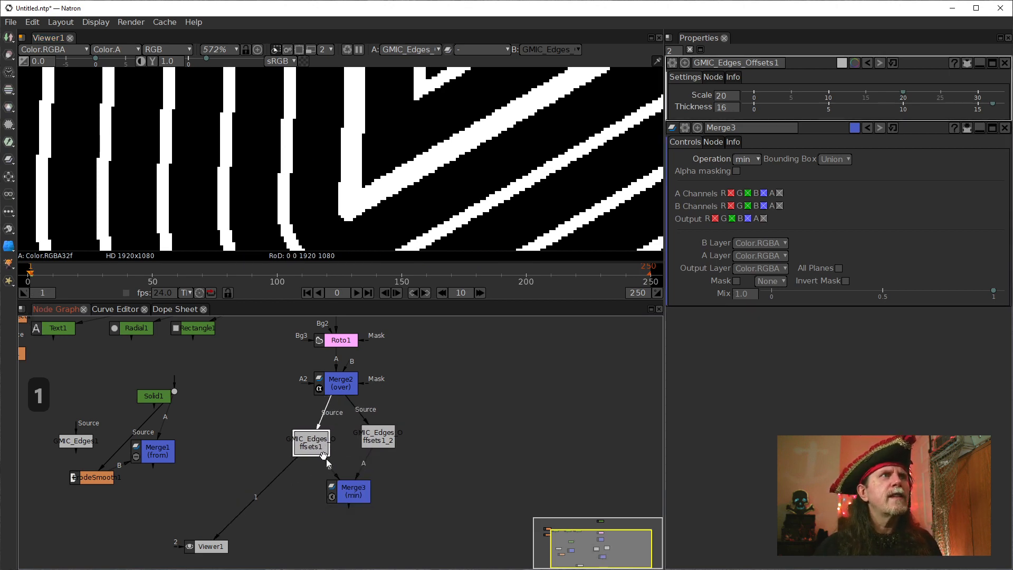
left_click_drag(354, 493, 332, 491)
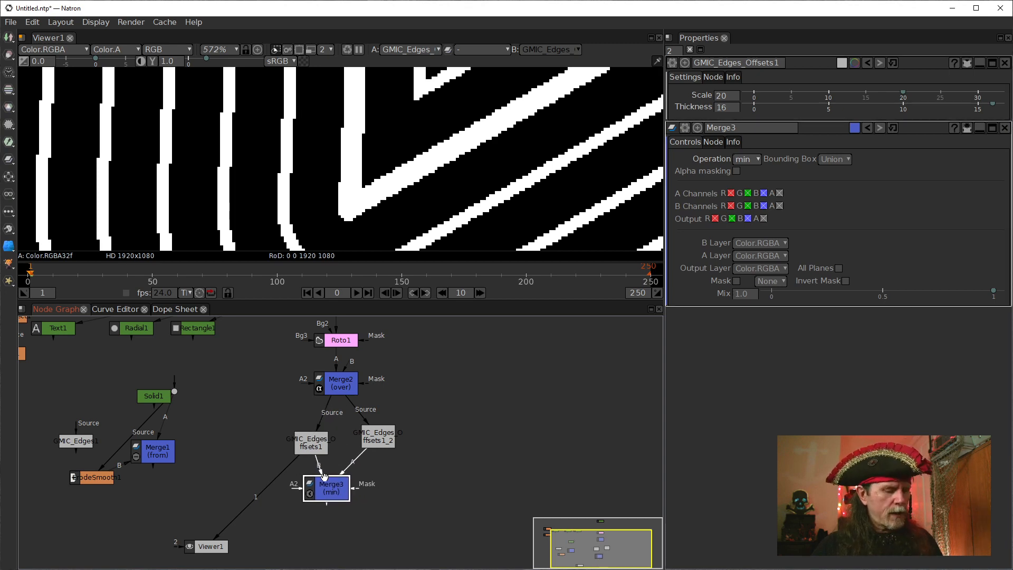
key("1")
scroll(324, 207, "down", 10)
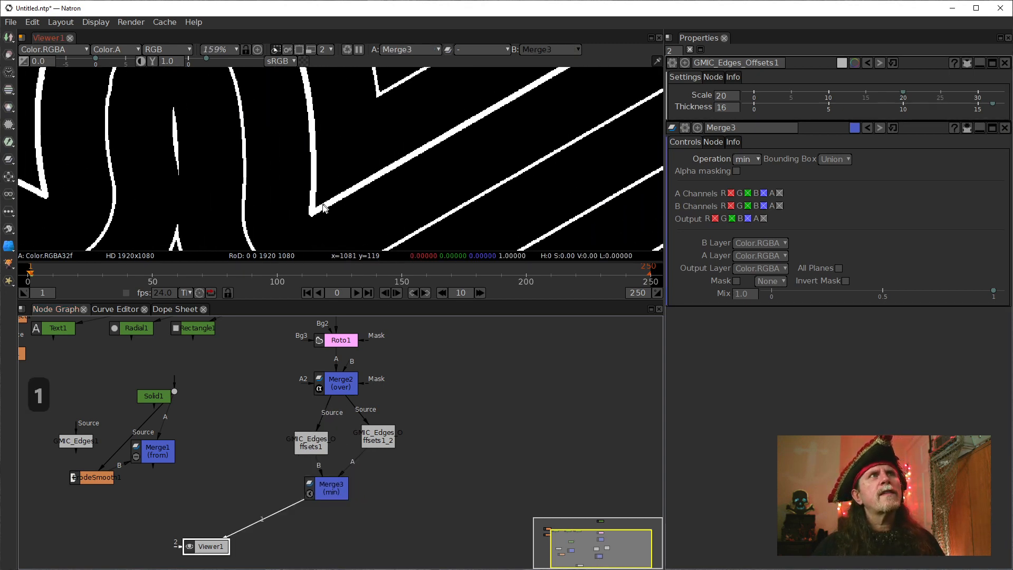
left_click_drag(323, 205, 305, 221)
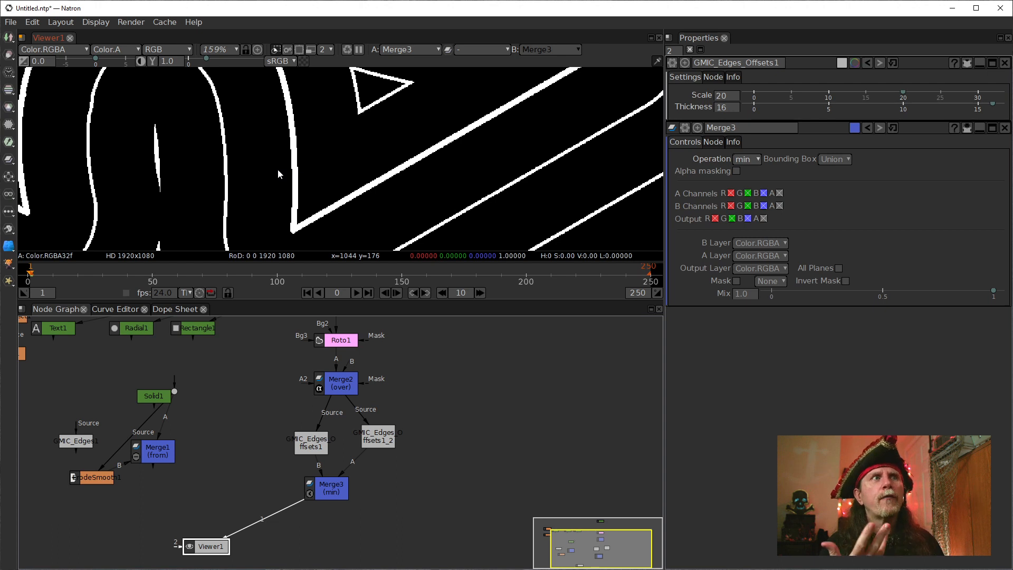
Open the settings of both Edges Offsets nodes together and move Merge3 between them, checking its outlines over a wider area.
left_click(313, 449)
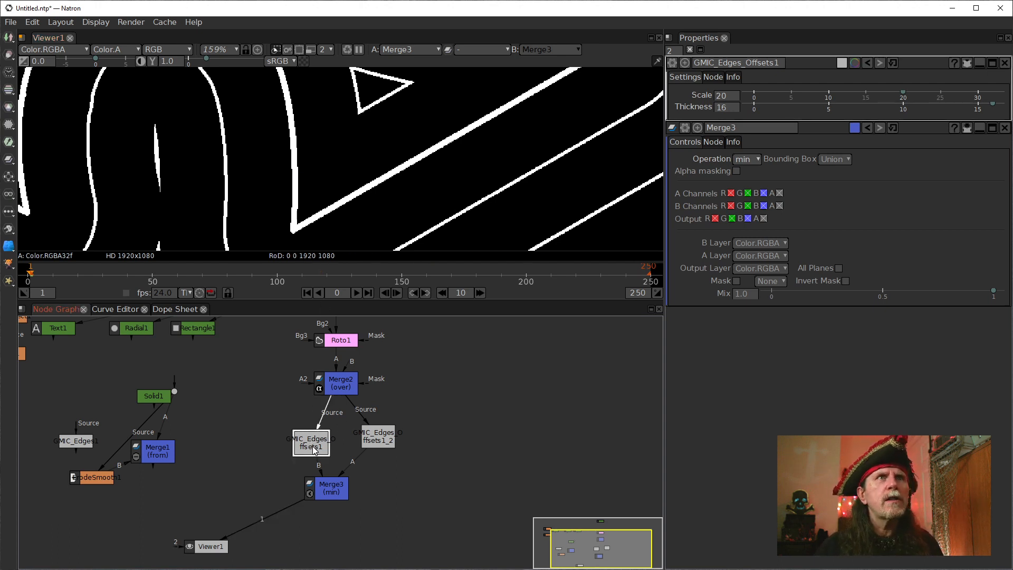
left_click(390, 440)
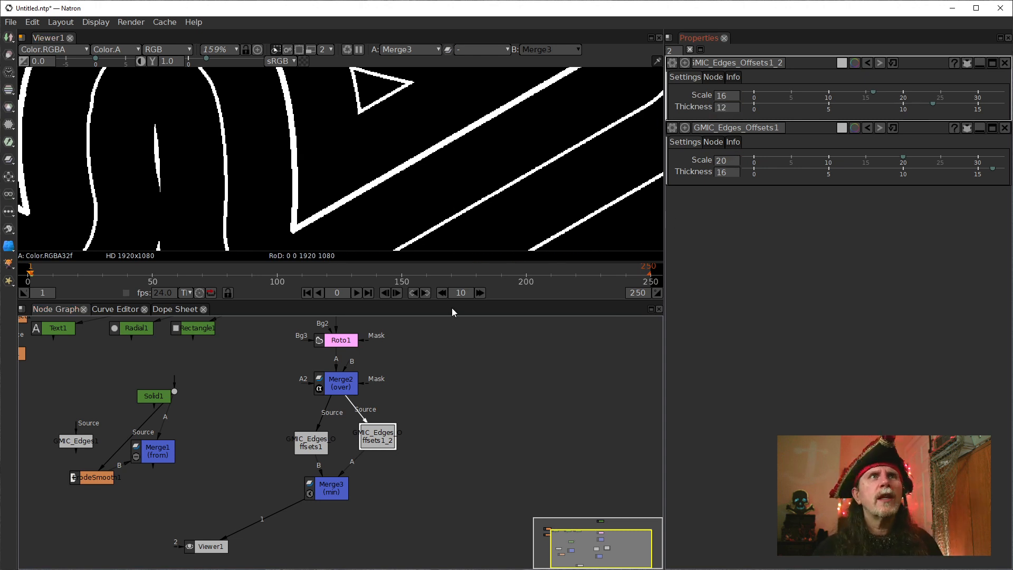
left_click_drag(319, 491, 344, 496)
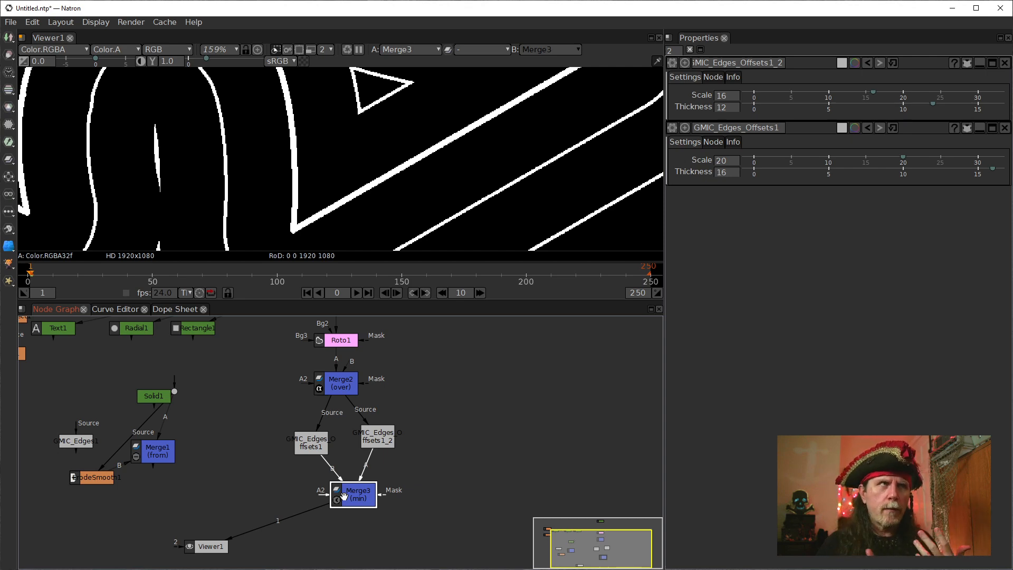
scroll(361, 181, "down", 5)
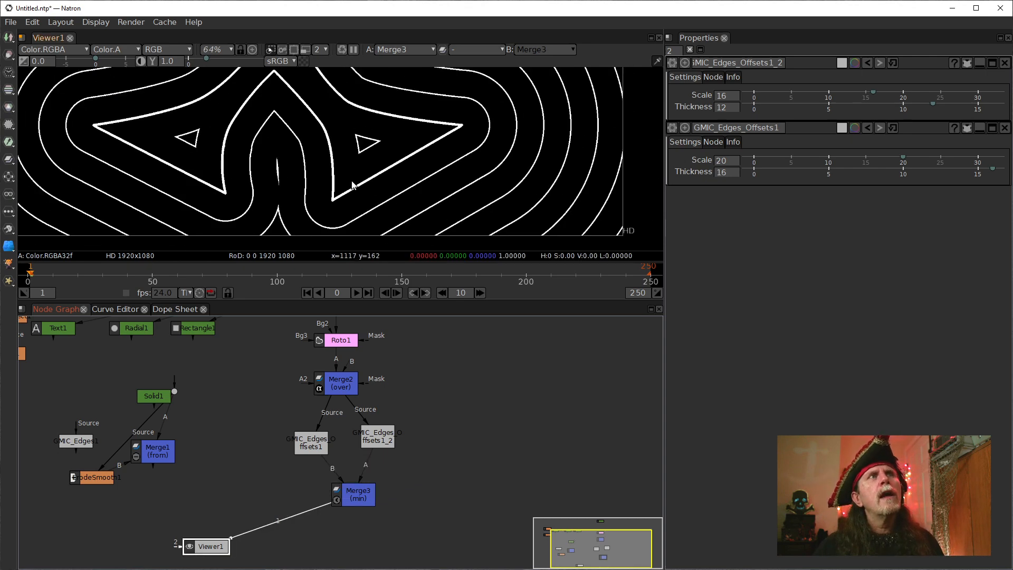
left_click_drag(353, 182, 332, 200)
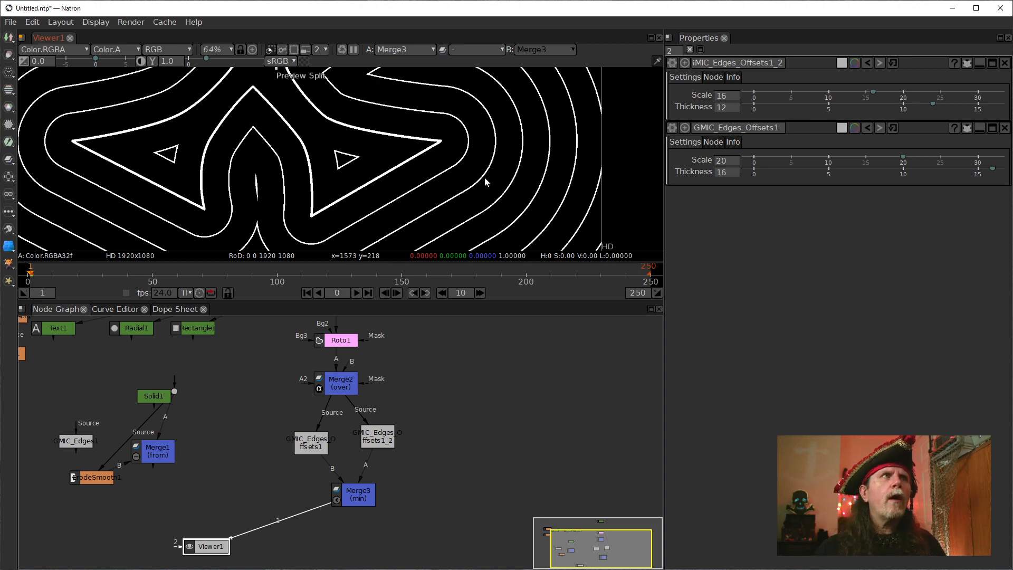
Tidy the node layout by shifting Merge3 and moving both Edges Offsets nodes closer beneath Merge2.
left_click_drag(365, 493, 353, 492)
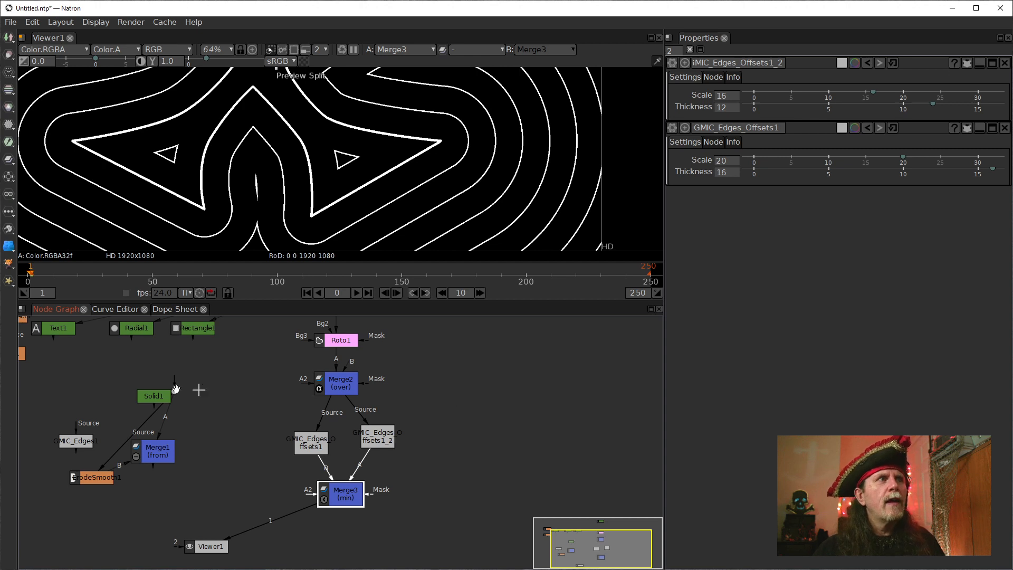
left_click_drag(173, 392, 210, 423)
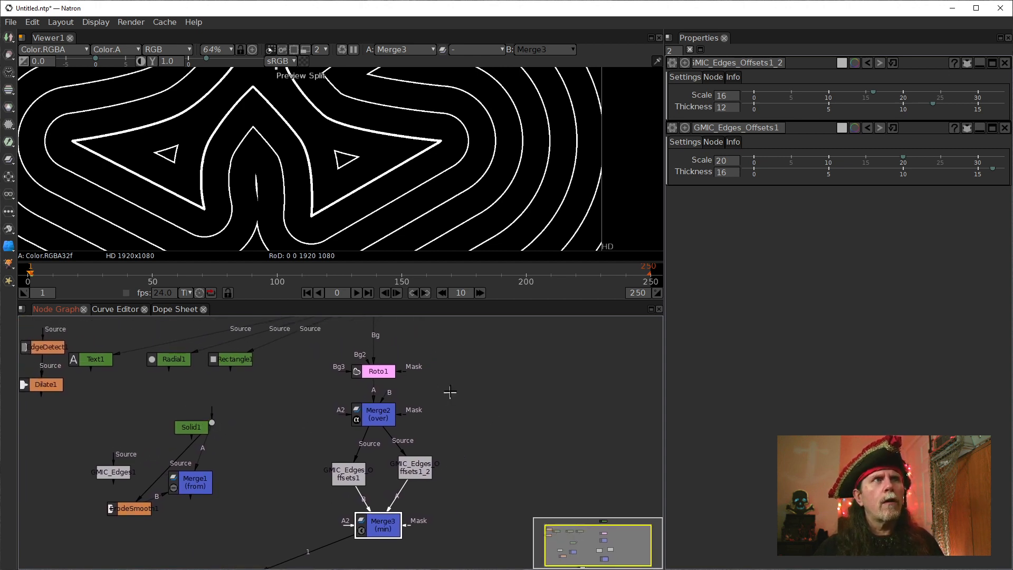
left_click(483, 415)
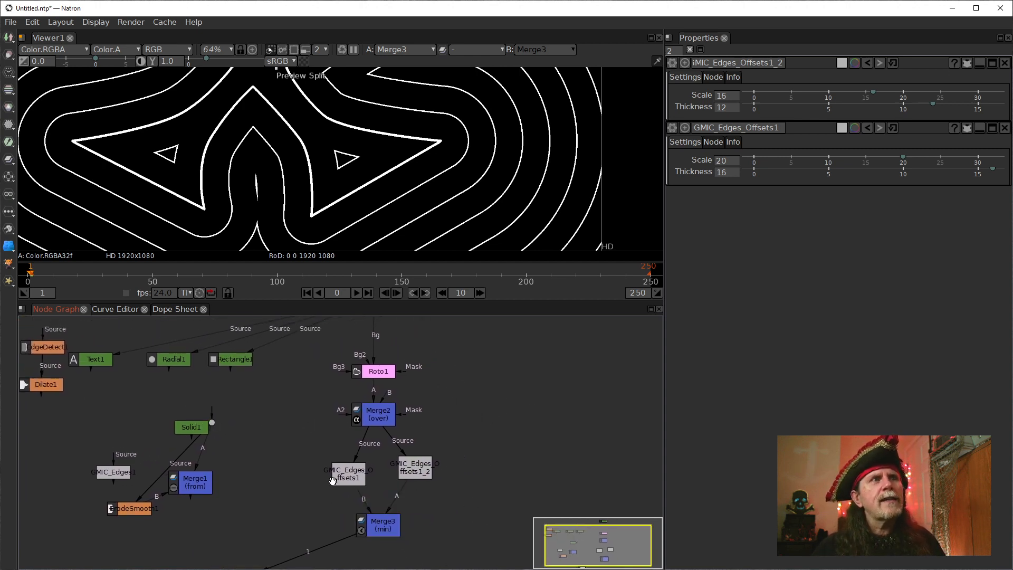
left_click_drag(333, 478, 328, 466)
left_click_drag(402, 463, 394, 456)
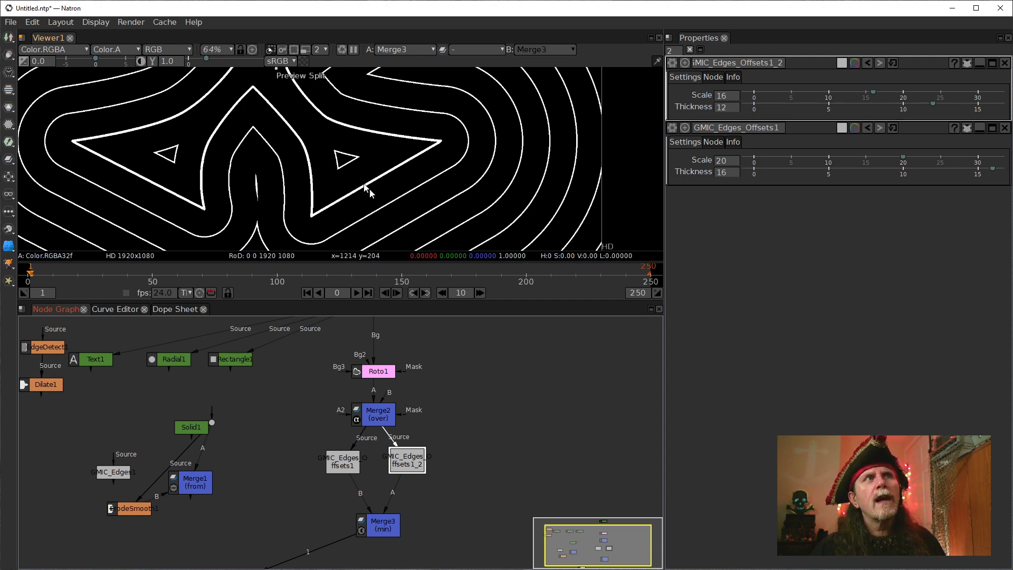
left_click(450, 450)
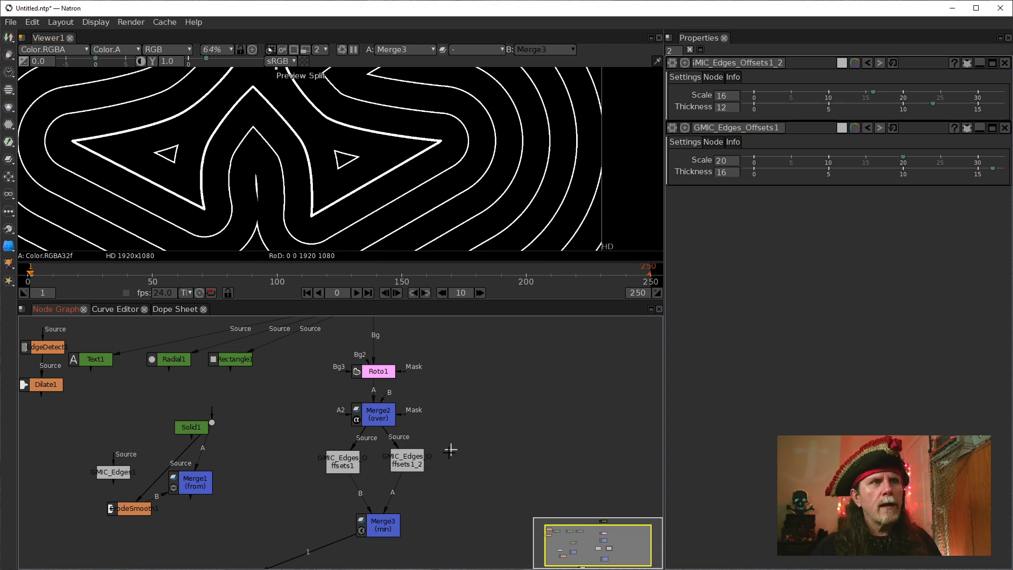
View the source shape from Merge2 and switch back to the Merge3 outlines for comparison.
left_click(378, 412)
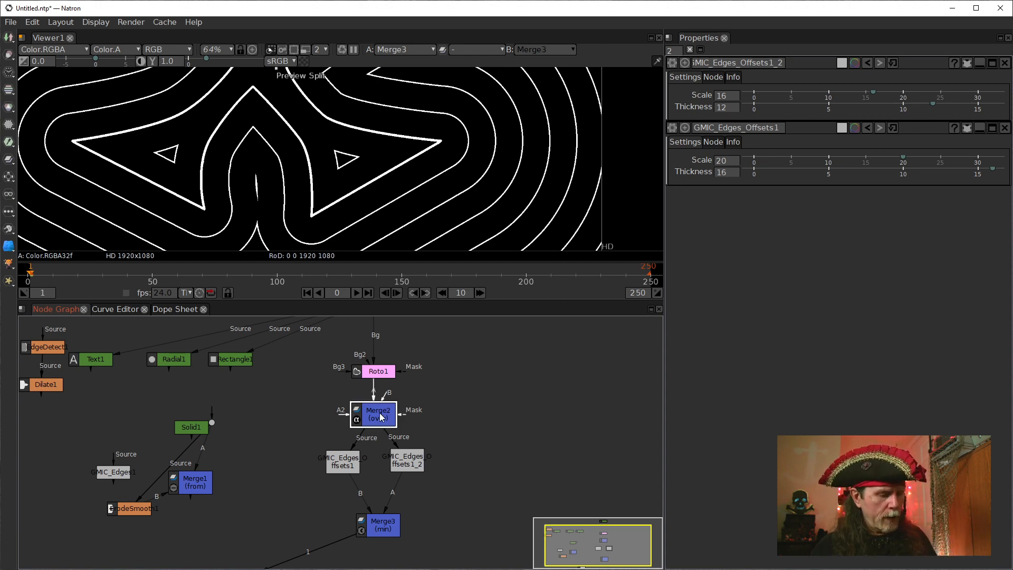
key("1")
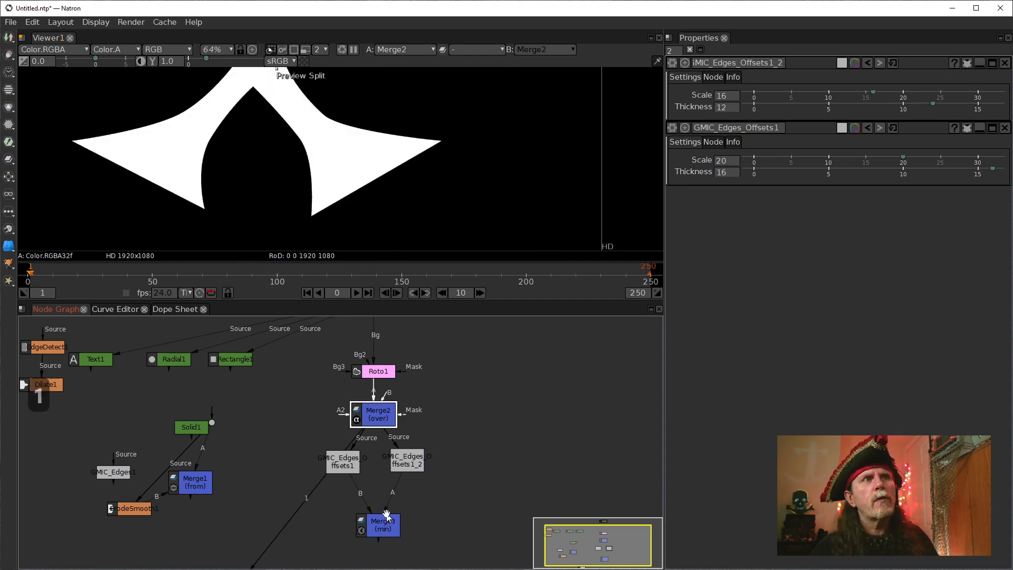
left_click(380, 524)
key("1")
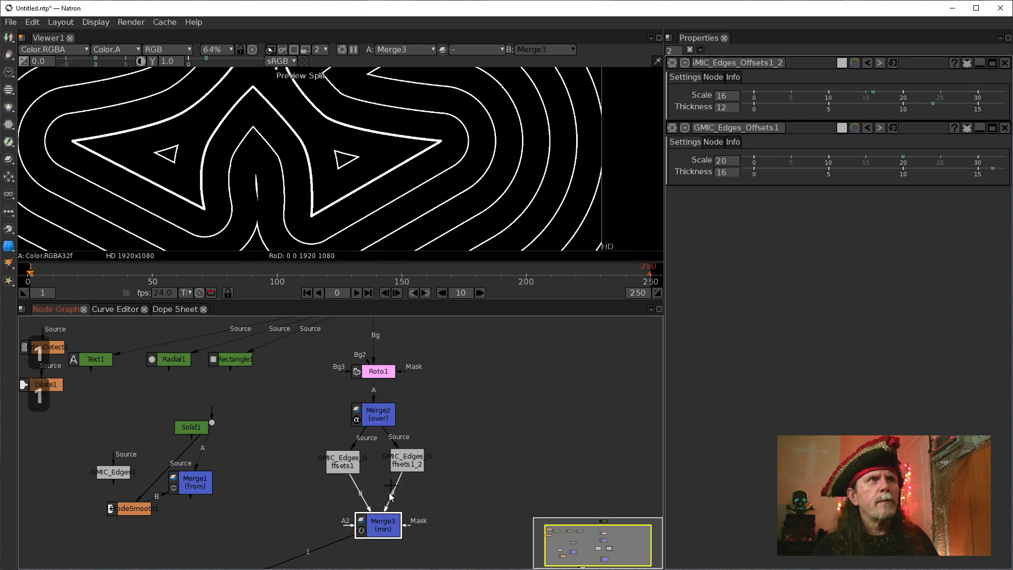
Move Roto1 out to the side of Merge2 and connect Merge3's Mask input to Roto1.
left_click(401, 451)
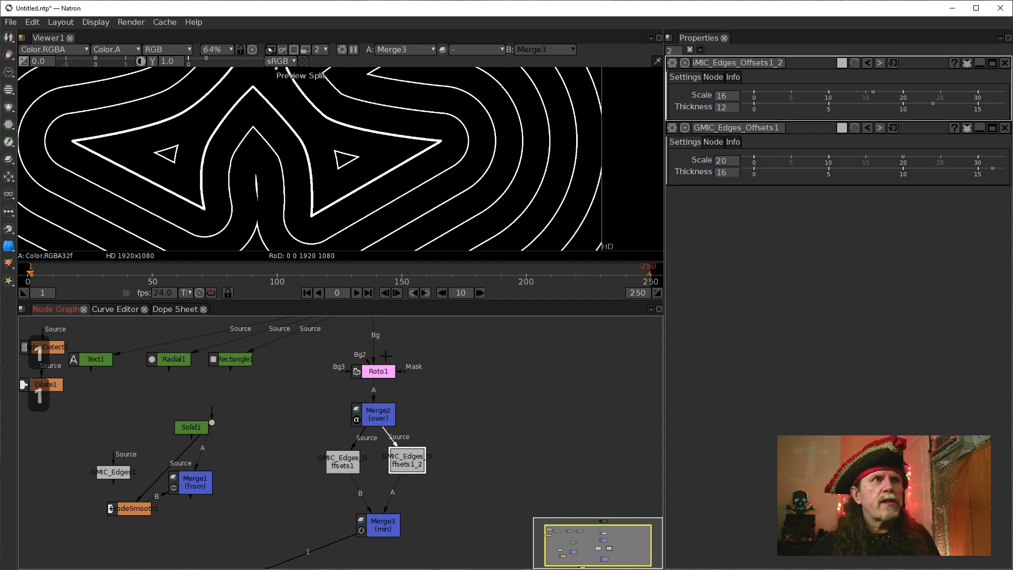
left_click_drag(366, 376, 477, 376)
left_click(387, 531)
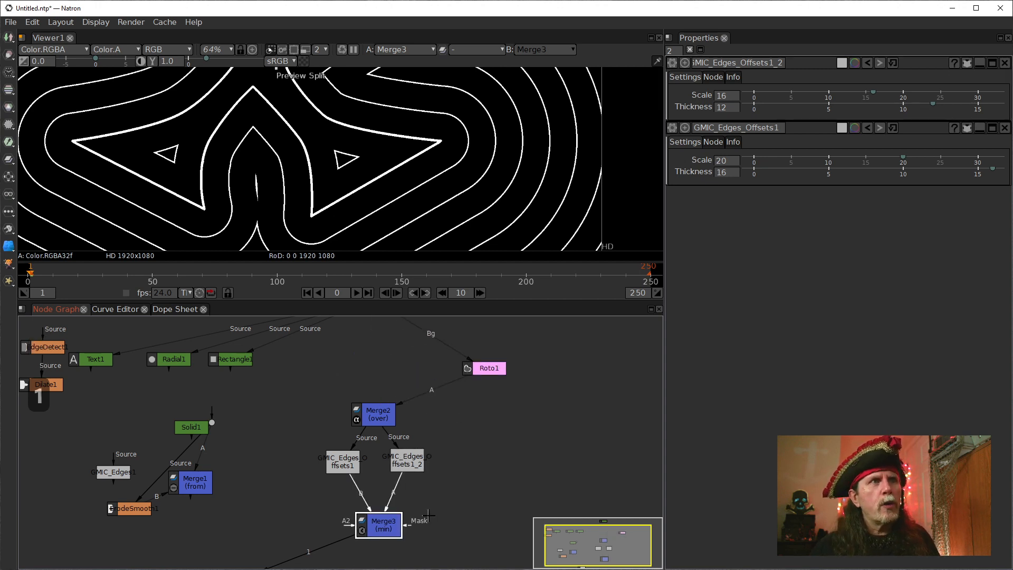
left_click_drag(416, 529, 486, 369)
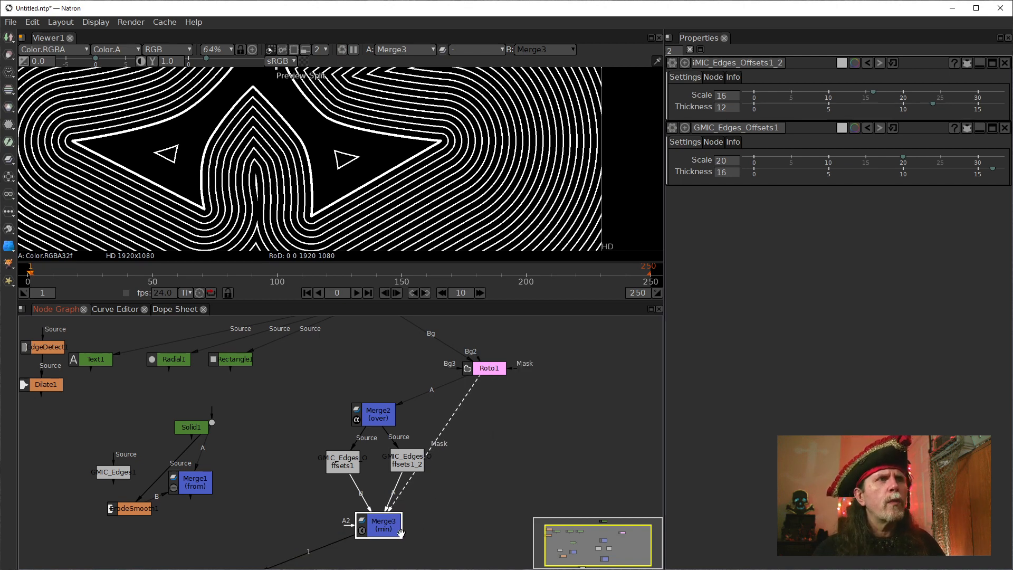
Shift Merge3 slightly and insert a dot on its mask connection, routing the line from Roto1 around the Edges Offsets nodes.
left_click_drag(394, 532, 378, 526)
key("ctrl")
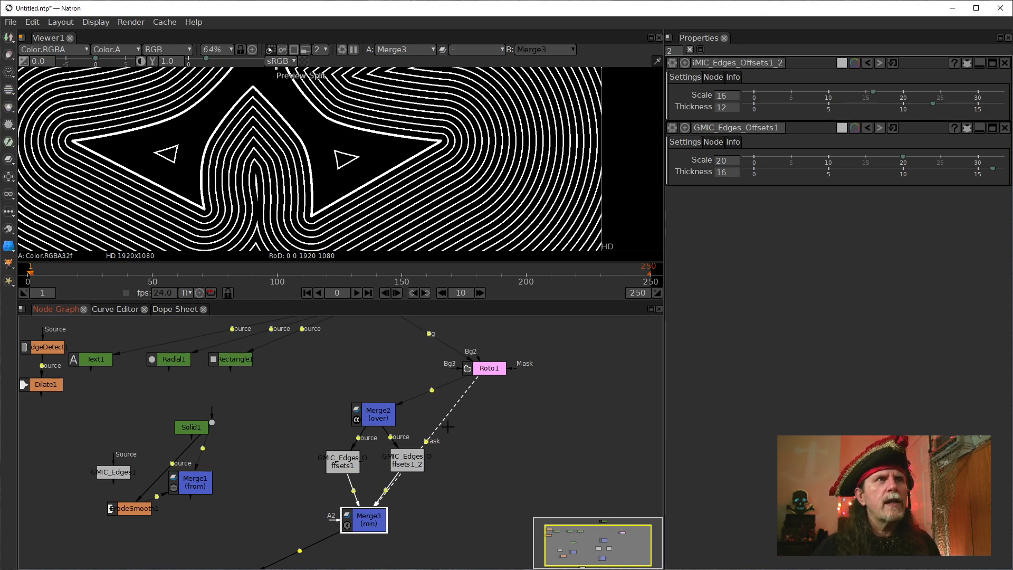
left_click_drag(425, 443, 506, 485)
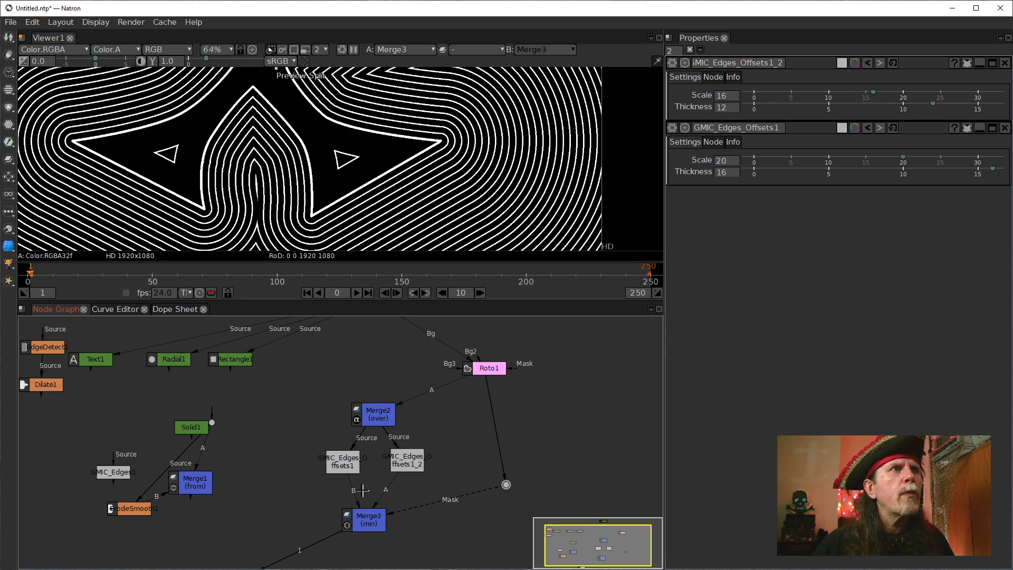
Rewire Merge3 so GMIC_Edges_Offsets1_2 feeds A and GMIC_Edges_Offsets1 feeds A2, leaving B unconnected, with Merge3 centred below them.
left_click_drag(362, 491, 326, 498)
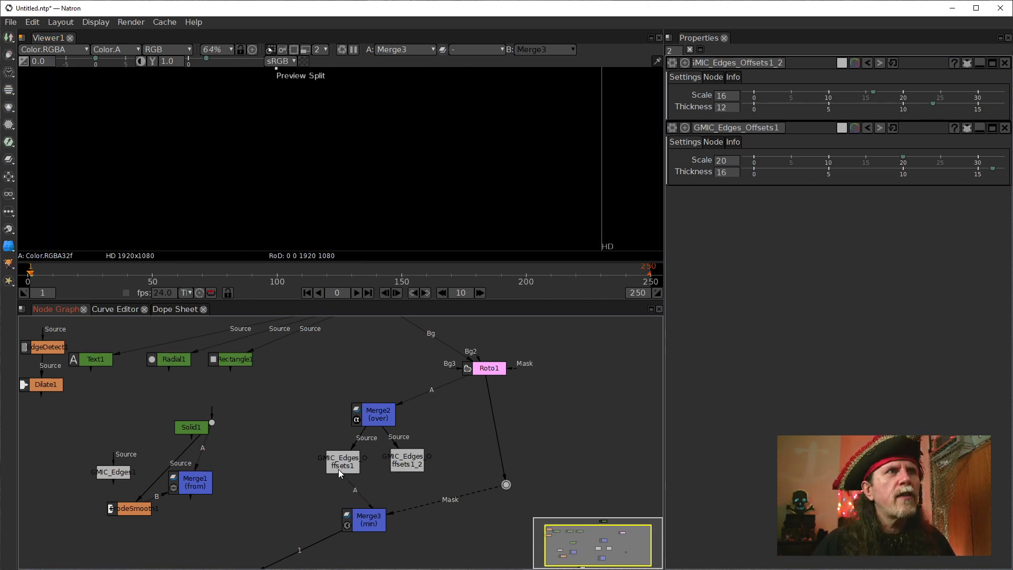
left_click_drag(369, 515, 340, 458)
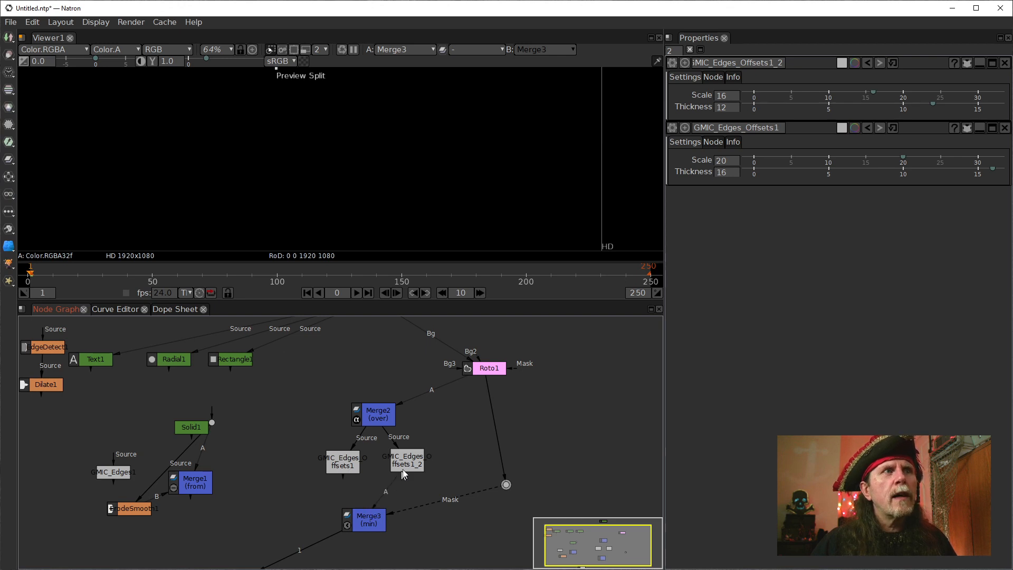
left_click(364, 519)
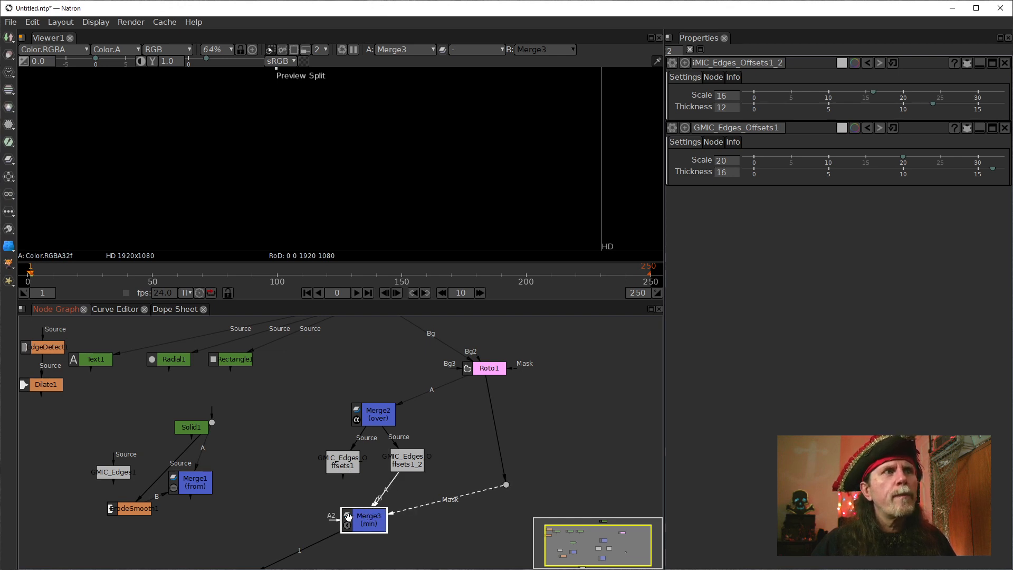
left_click_drag(348, 516, 343, 465)
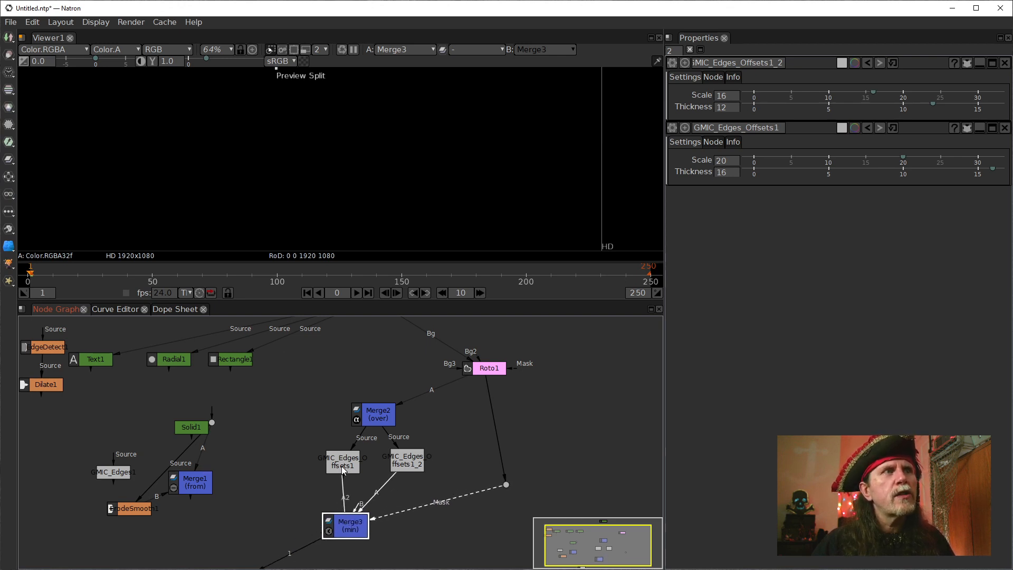
left_click_drag(345, 517, 371, 521)
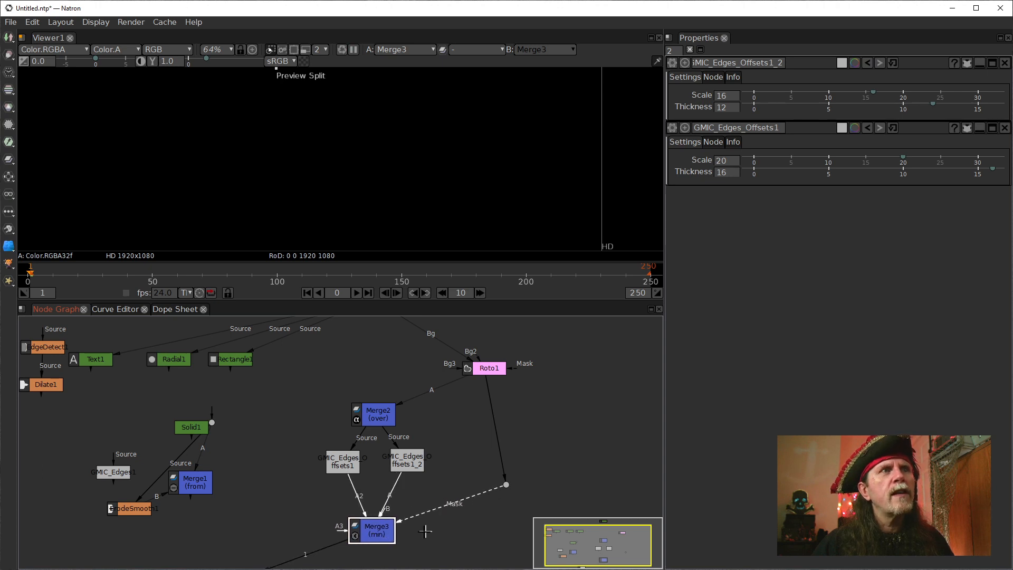
Place the mask line's dot level with Merge3 and turn on Invert Mask in Merge3's settings, checking the whole frame.
left_click_drag(505, 485, 478, 528)
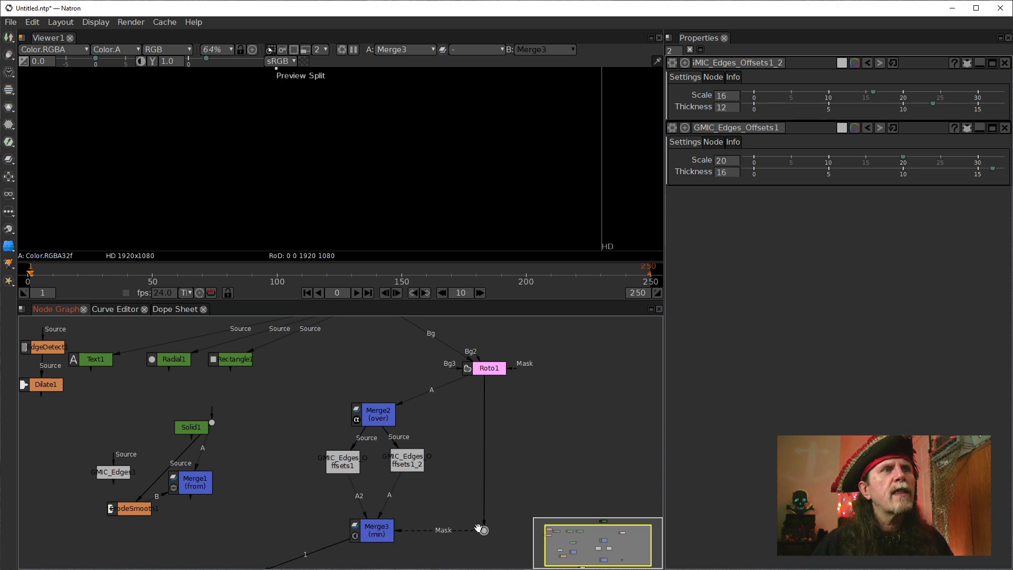
double_click(374, 530)
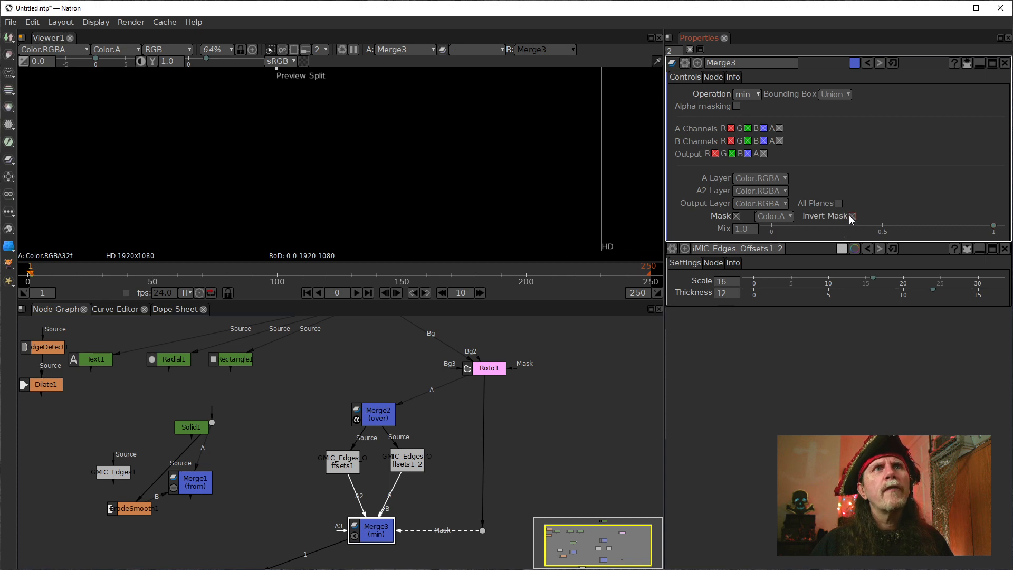
scroll(325, 227, "down", 3)
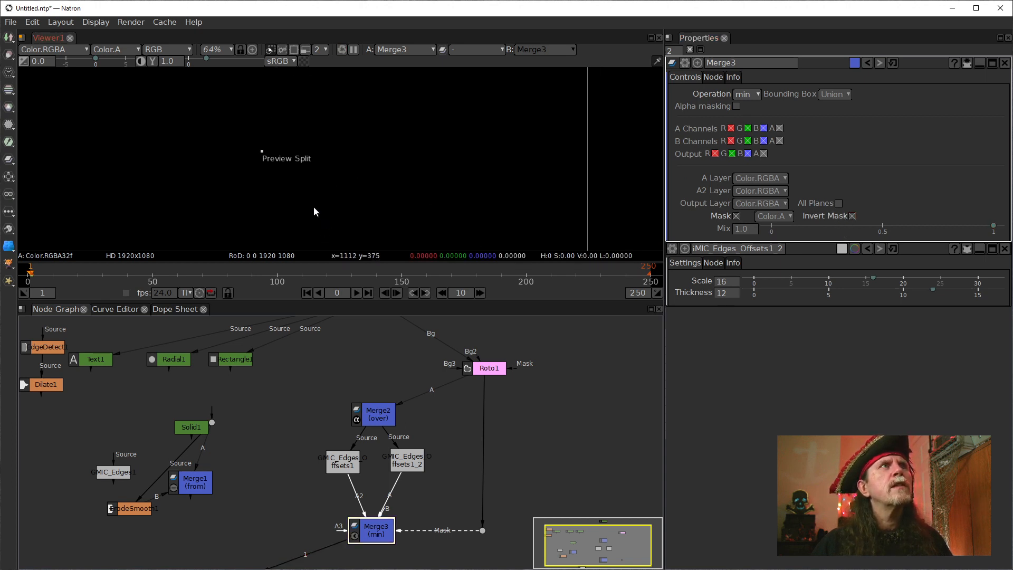
left_click_drag(310, 210, 317, 162)
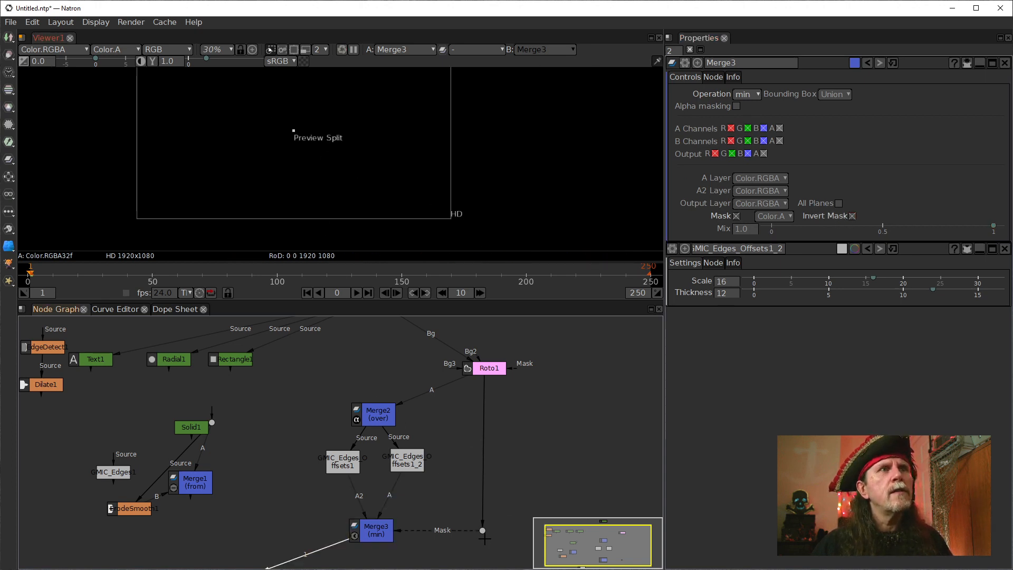
Disconnect the Mask input from Merge3 and display Merge3 in the viewer.
left_click(390, 527)
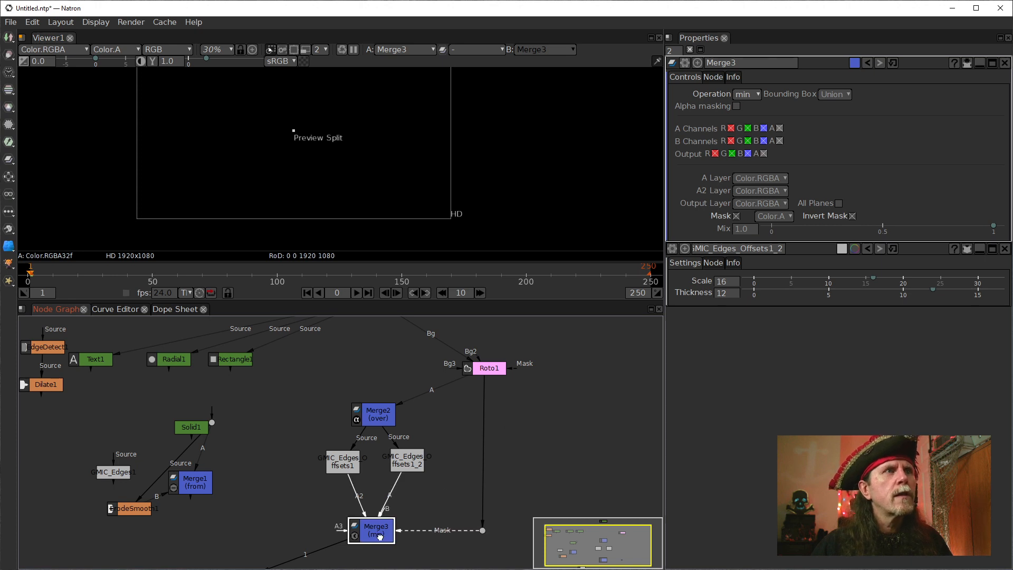
left_click_drag(391, 527, 427, 527)
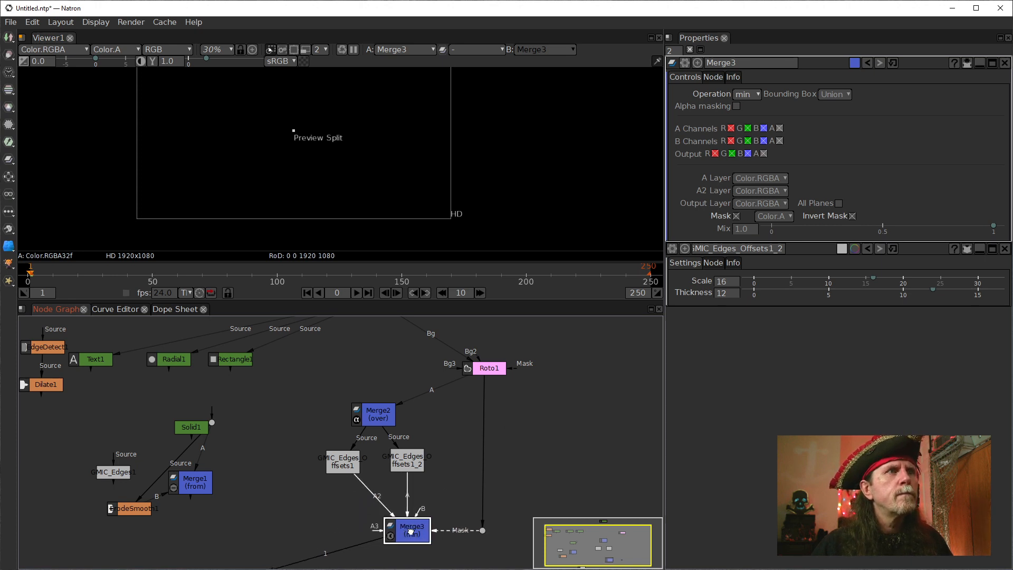
left_click(402, 463)
left_click(446, 551)
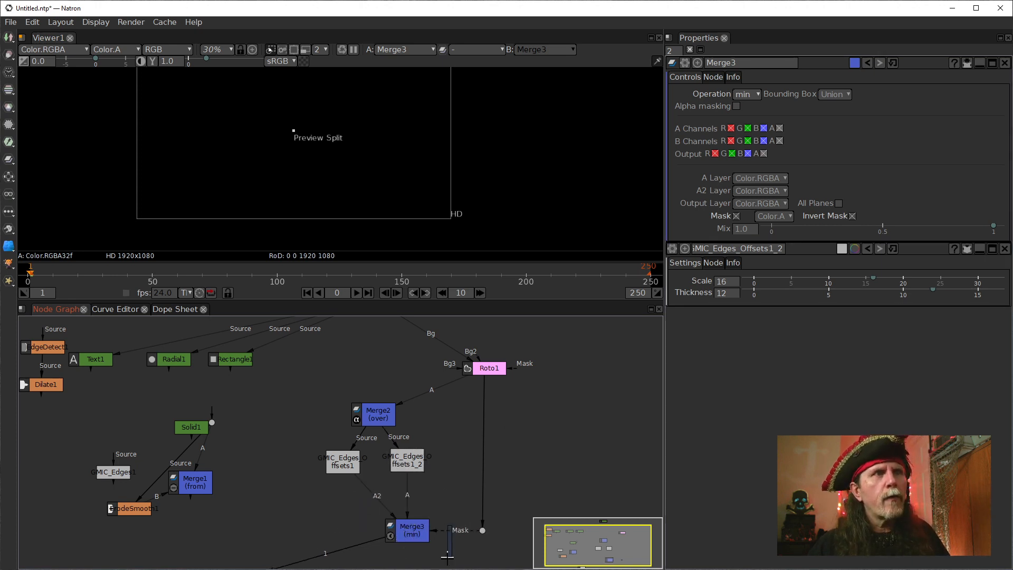
left_click_drag(450, 531, 392, 529)
left_click(404, 534)
key("1")
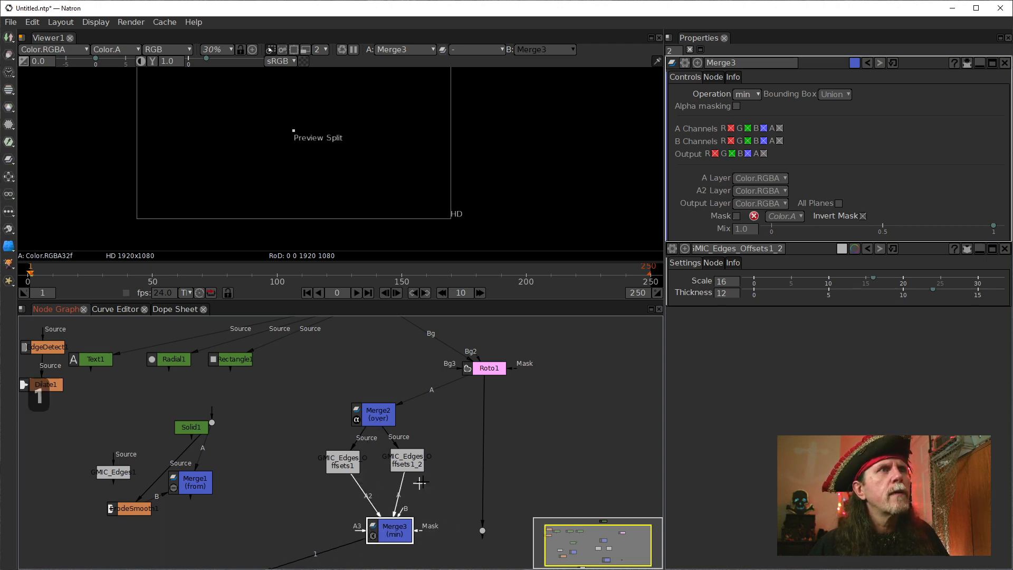
View both Edges Offsets nodes in turn and compare the alpha channel of GMIC_Edges_Offsets1_2 with Merge3's.
left_click(343, 475)
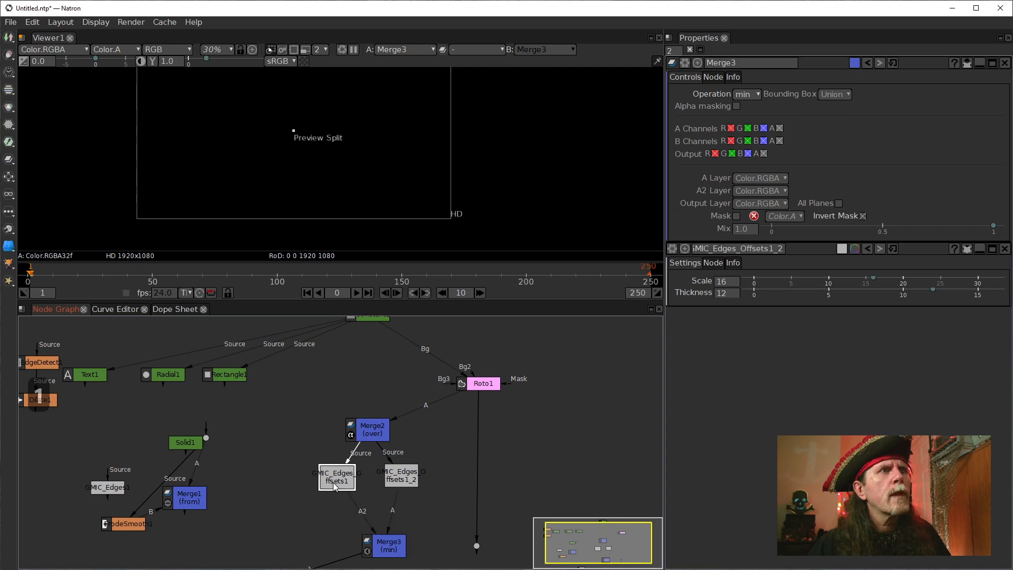
key("1")
left_click(401, 476)
key("1")
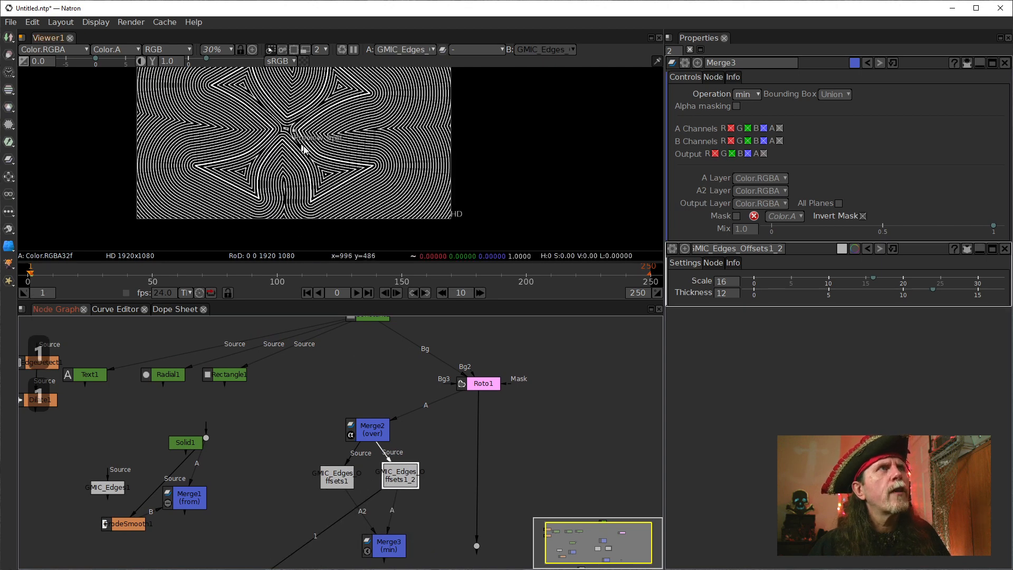
key("a")
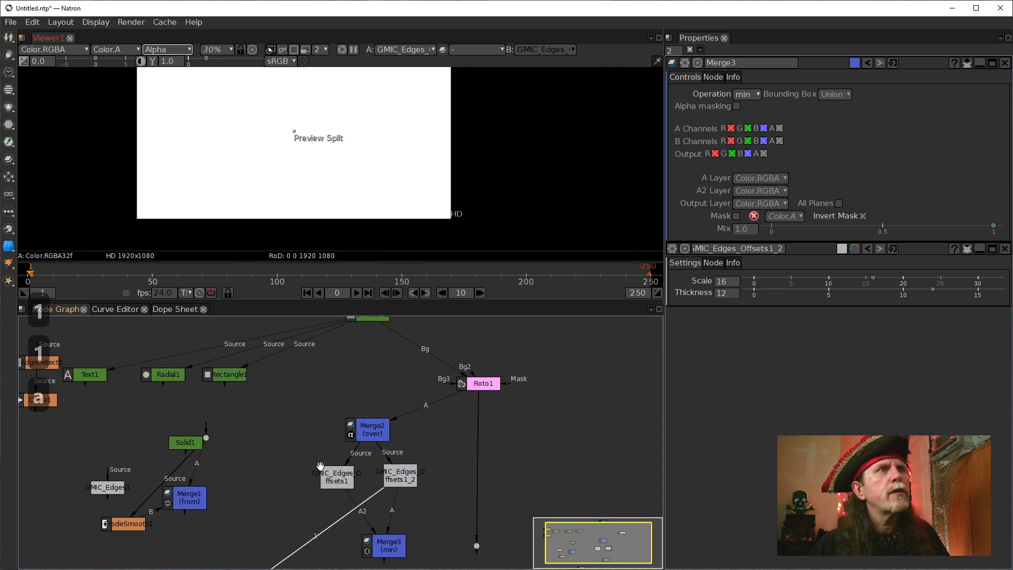
left_click(329, 482)
left_click(377, 549)
key("1")
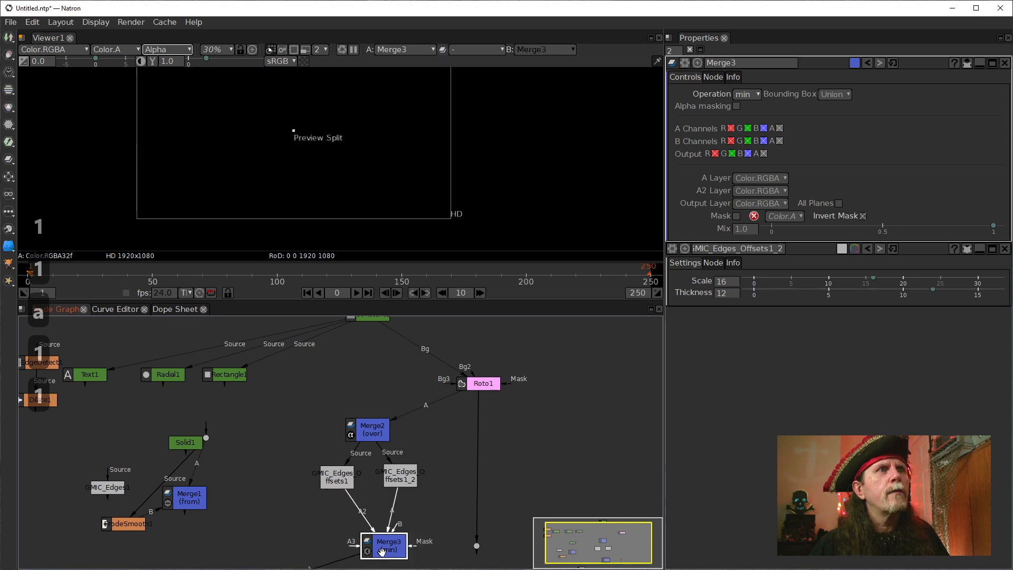
Connect Merge3's B input to the dot coming from Roto1.
left_click(402, 526)
left_click(396, 537)
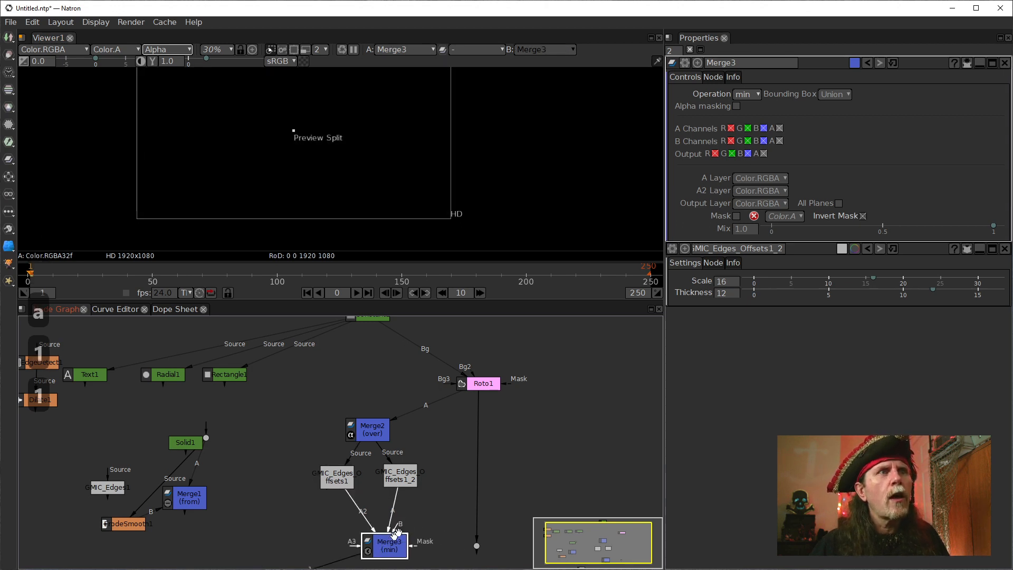
left_click_drag(398, 528, 476, 547)
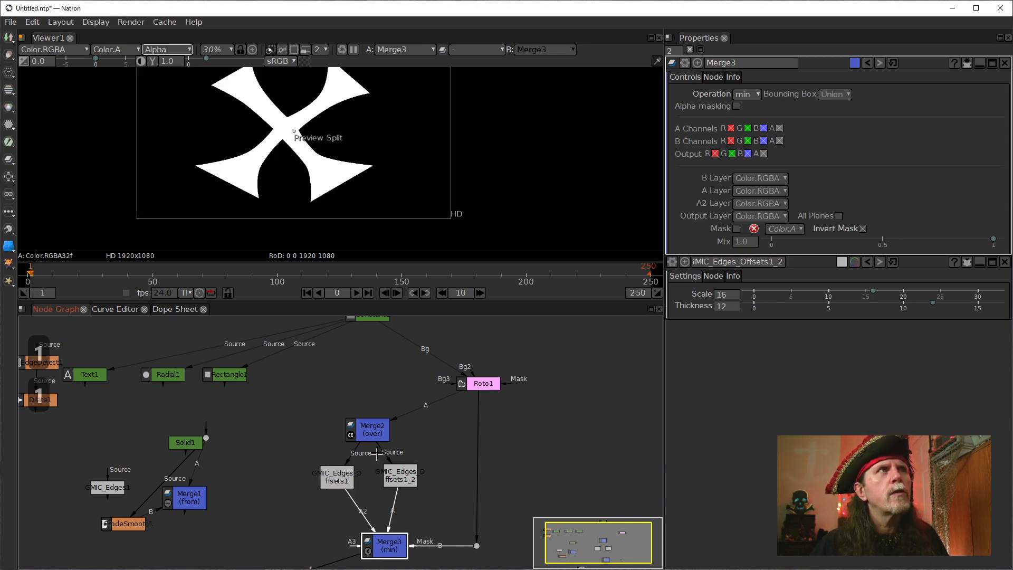
Switch the viewer back from alpha to RGB, reposition Merge3 and inspect its masked outlines at 100% zoom.
left_click(261, 110)
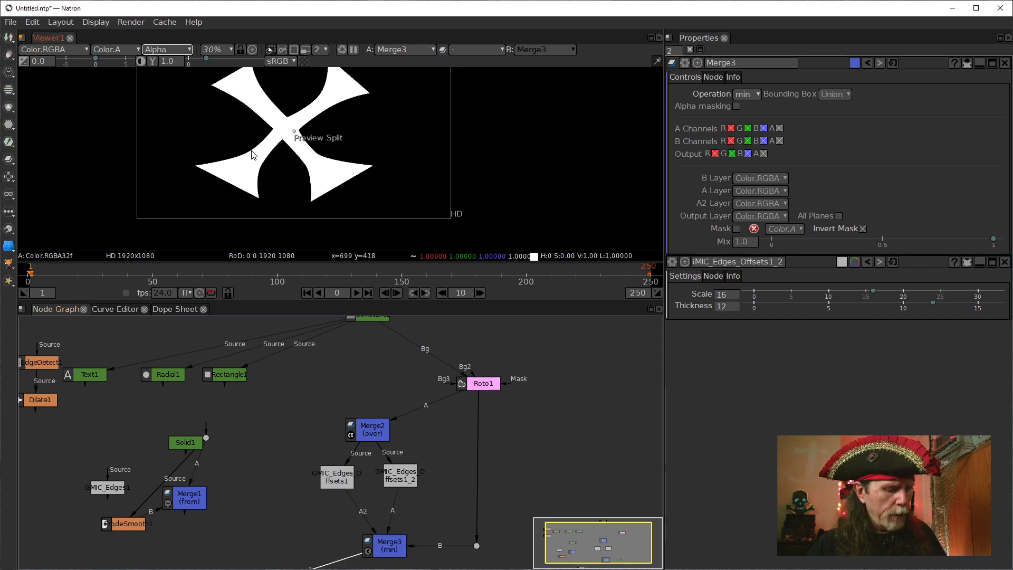
key("a")
left_click(370, 522)
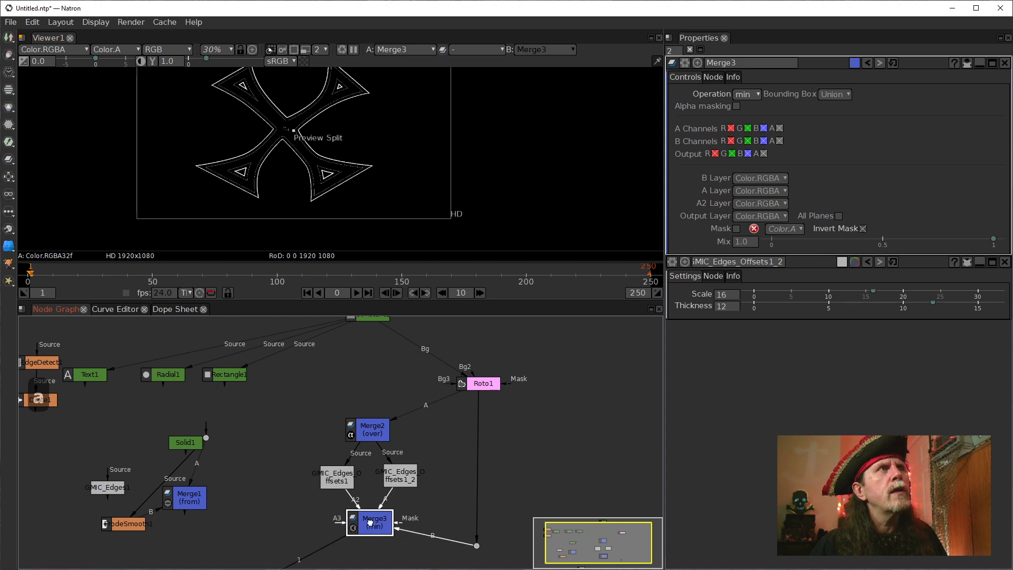
left_click_drag(370, 523, 374, 545)
left_click(336, 187)
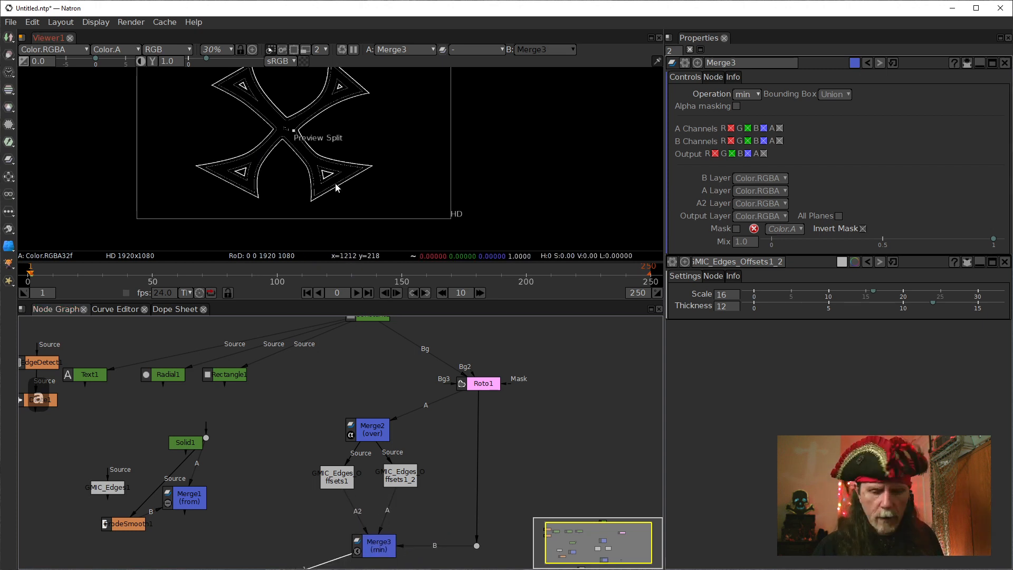
key("ctrl+1")
left_click_drag(276, 180, 414, 122)
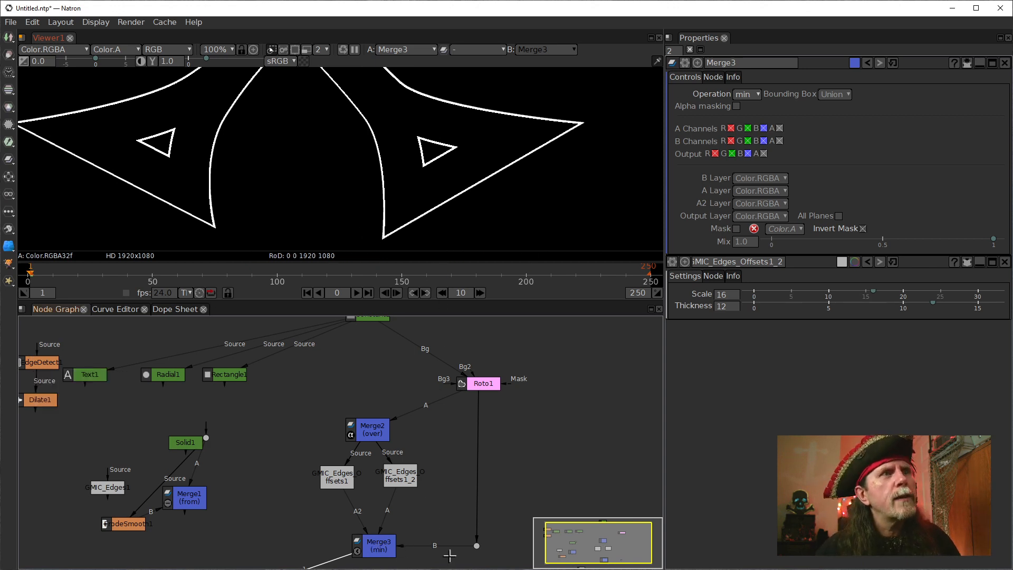
Detach Merge3's B input, reconnect it to the Roto1 dot, and place the dot directly beneath Roto1.
left_click_drag(445, 551, 425, 519)
left_click_drag(474, 551, 495, 544)
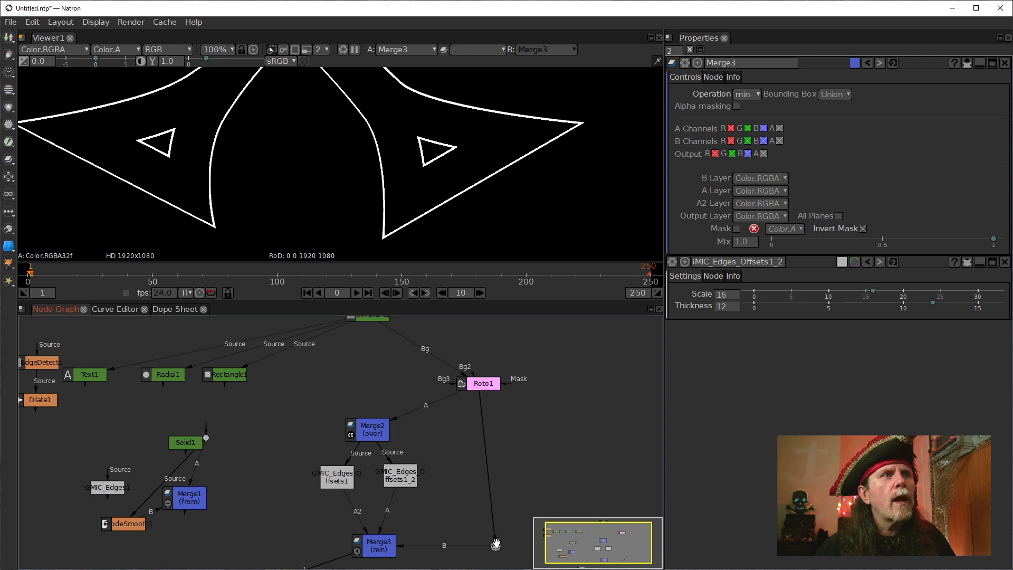
left_click_drag(467, 552, 425, 550)
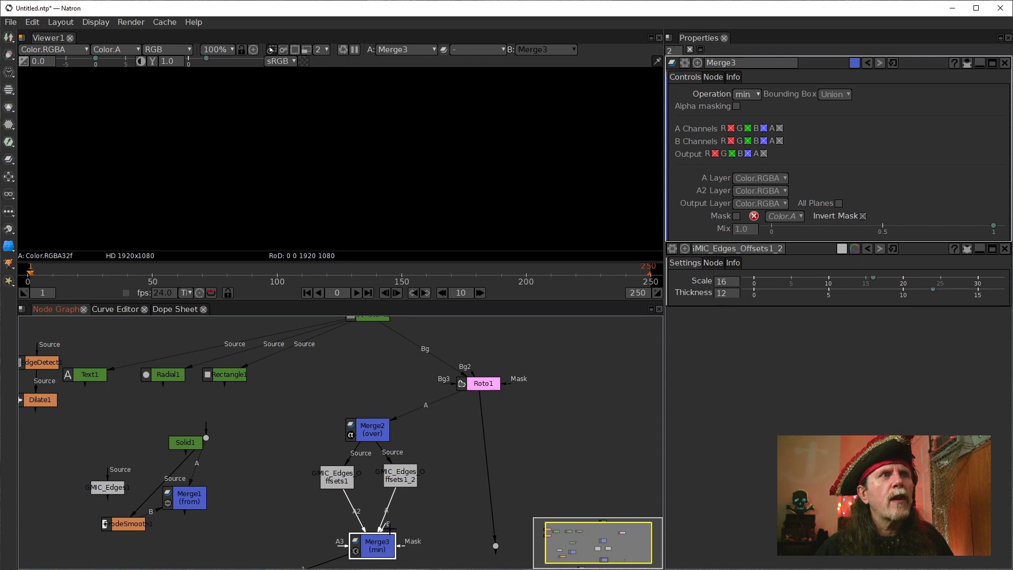
left_click_drag(389, 529, 487, 500)
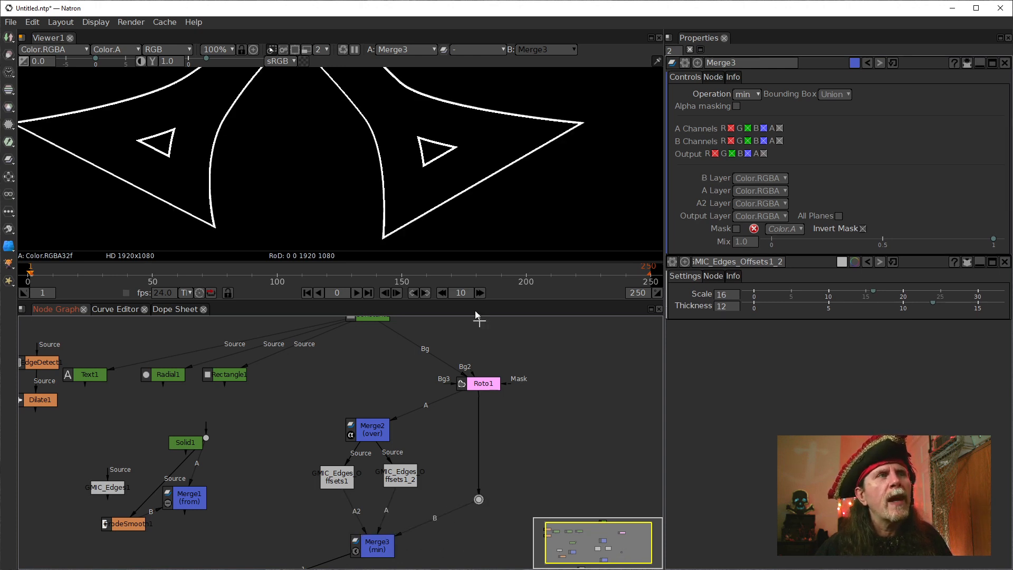
Set Merge3's mask channel to None with Invert Mask off, and display Roto1 in the viewer.
left_click(477, 388)
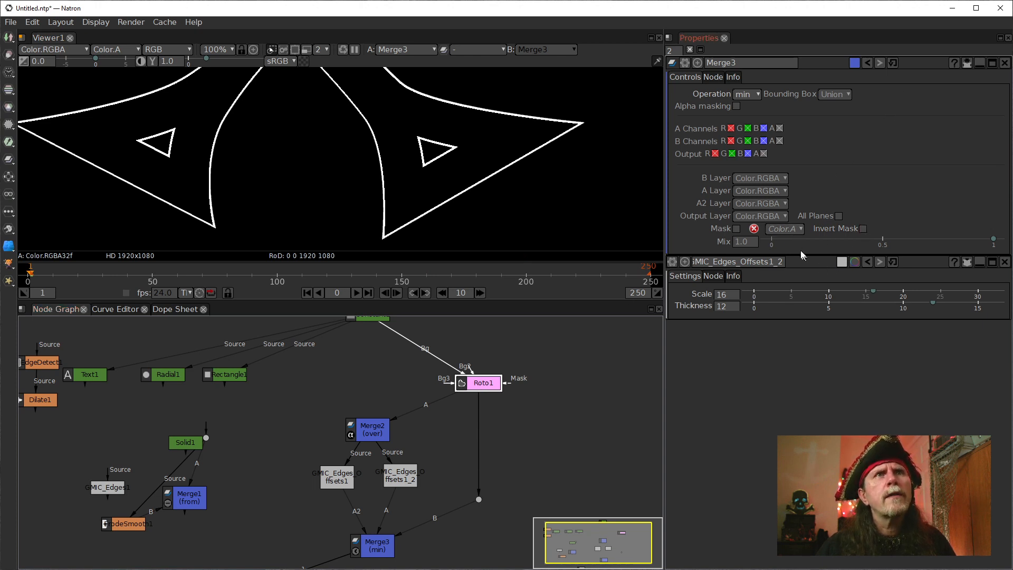
left_click(795, 230)
left_click(785, 242)
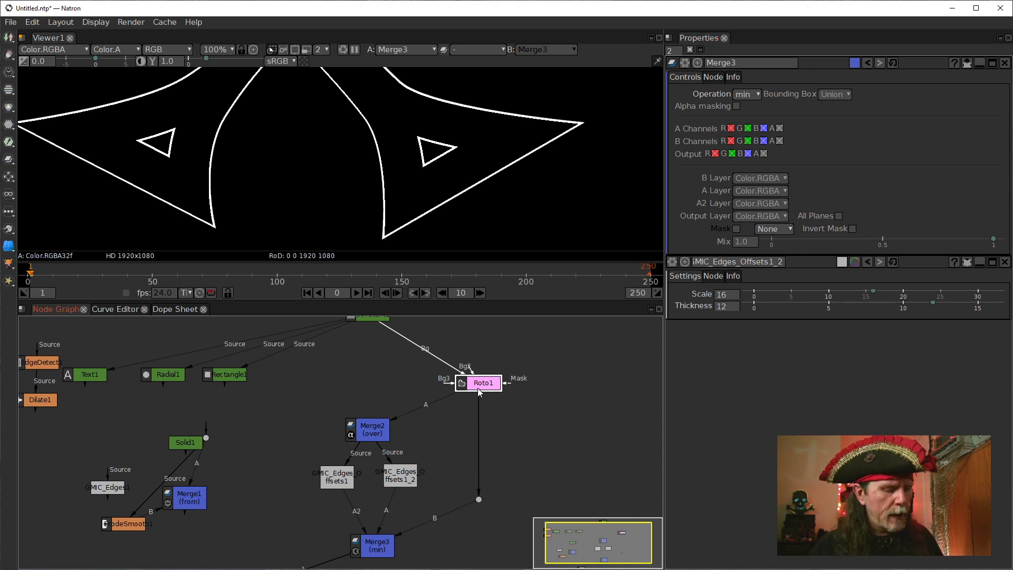
key("1")
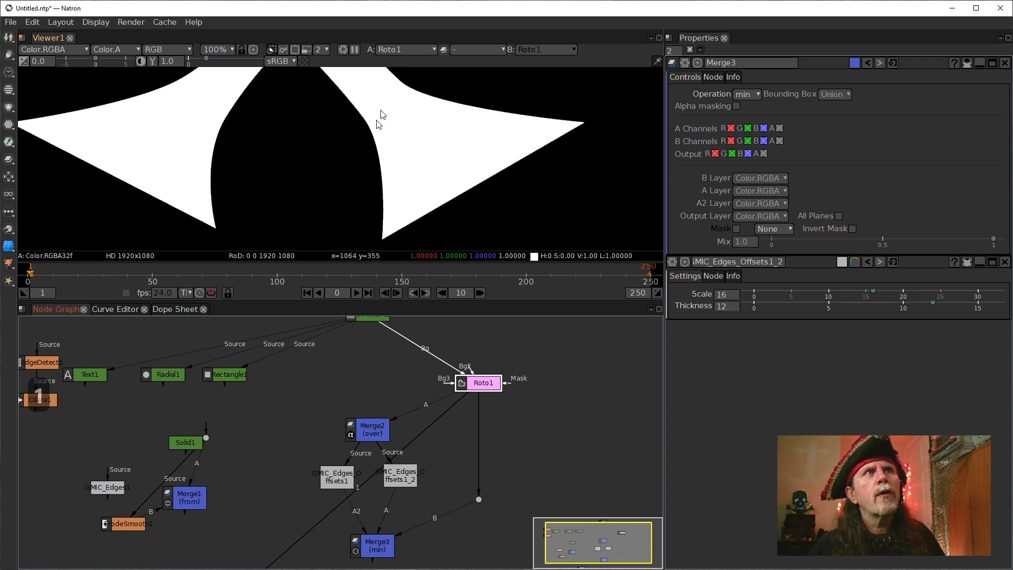
left_click(380, 163)
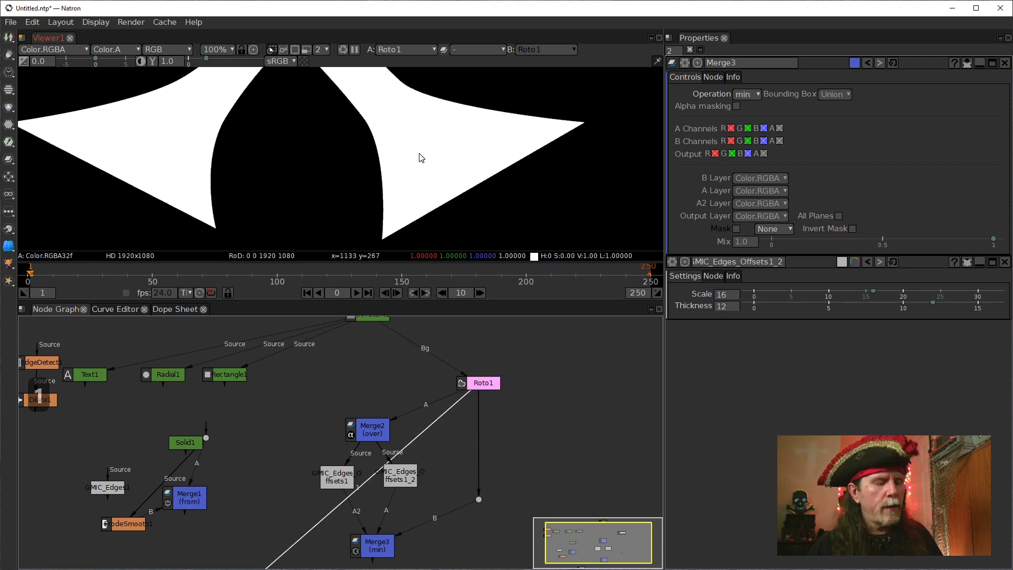
Check Roto1's alpha channel, then display Merge3 in the viewer and compare its alpha and RGB outputs.
key("a")
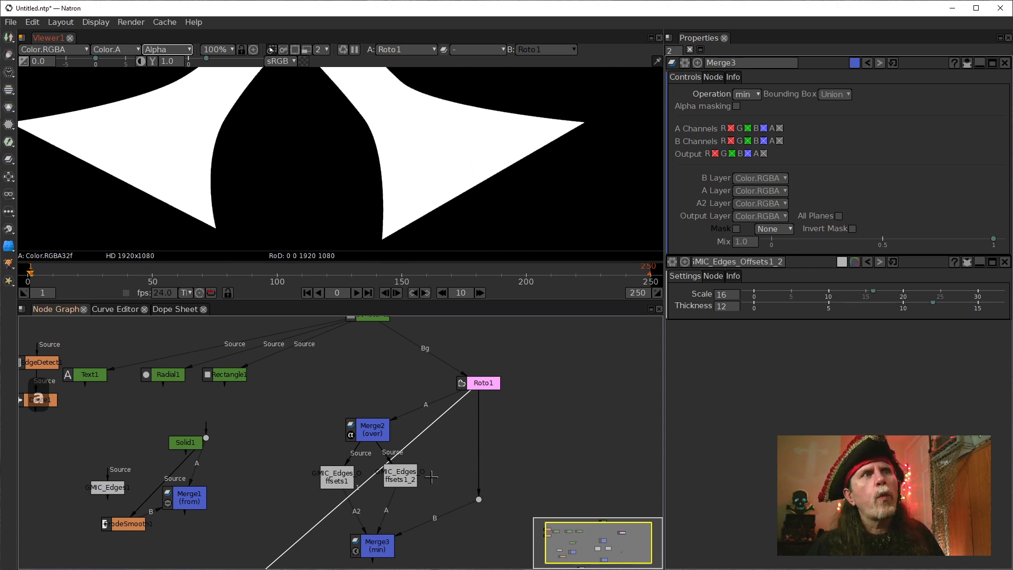
left_click(406, 480)
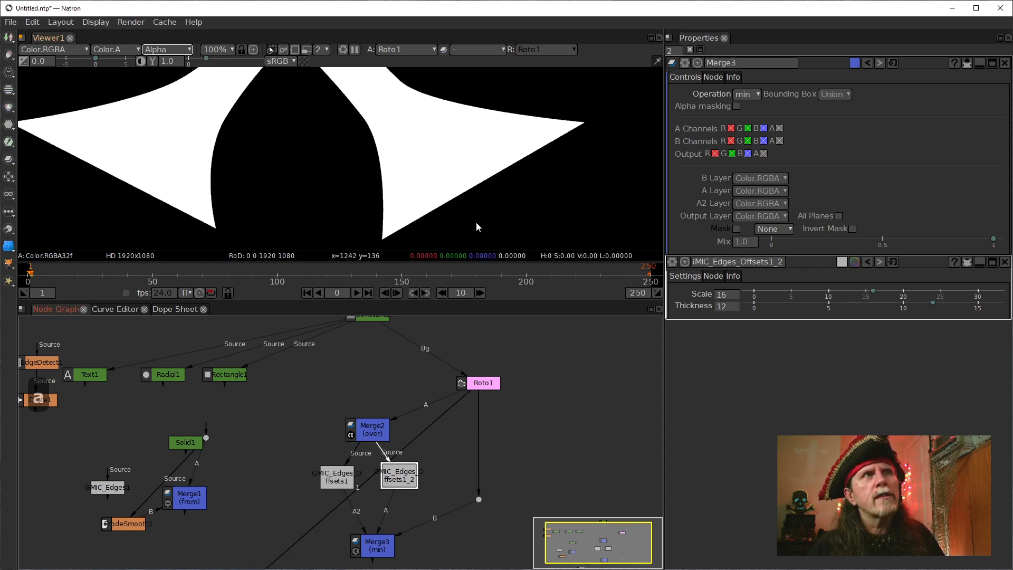
left_click(388, 547)
key("1")
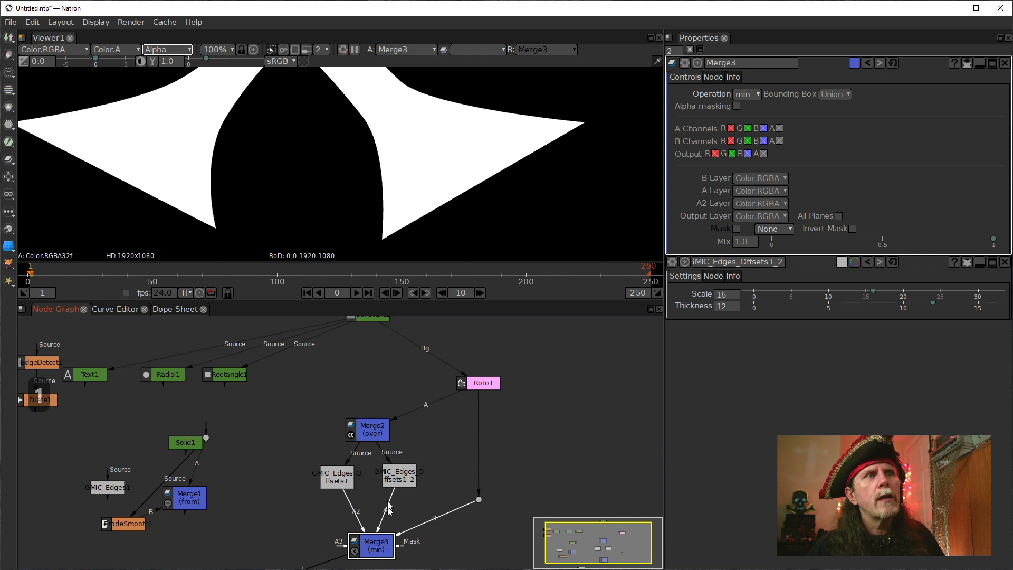
key("a")
key("a")
key("a")
key("a")
key("a")
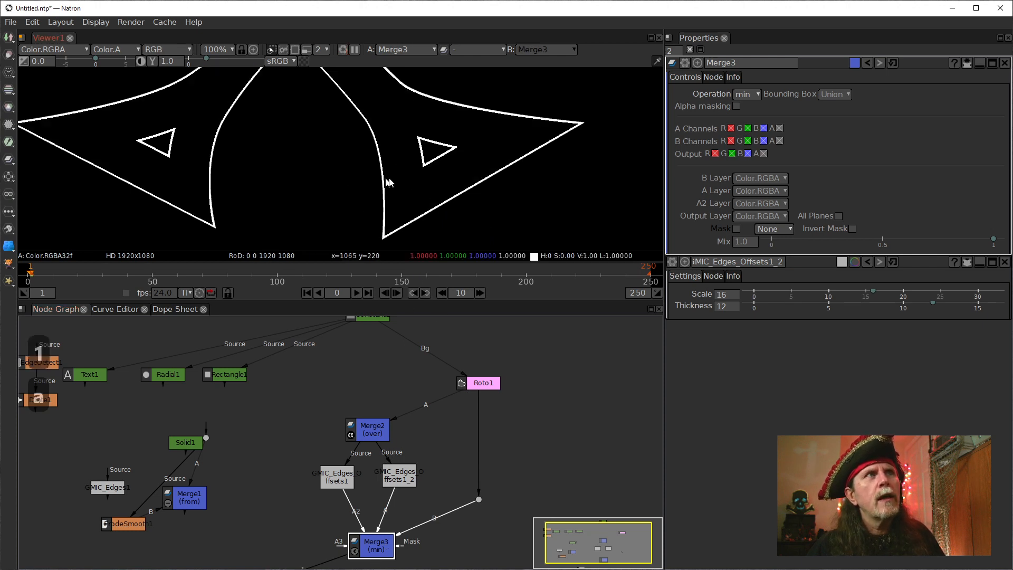
key("a")
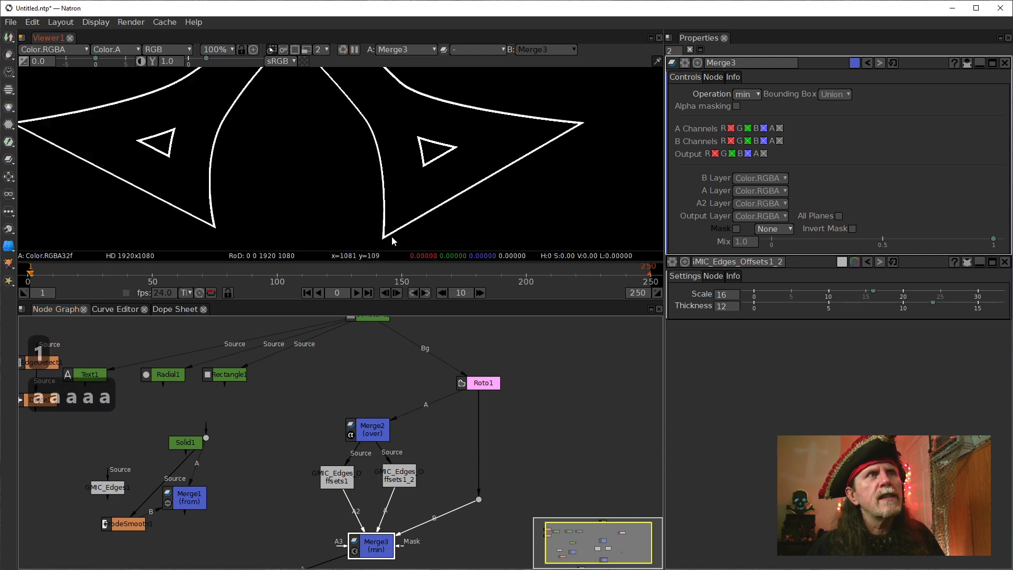
Examine the corner of Merge3's outline up close, comparing alpha with RGB, and recheck the whole outline.
scroll(392, 241, "up", 5)
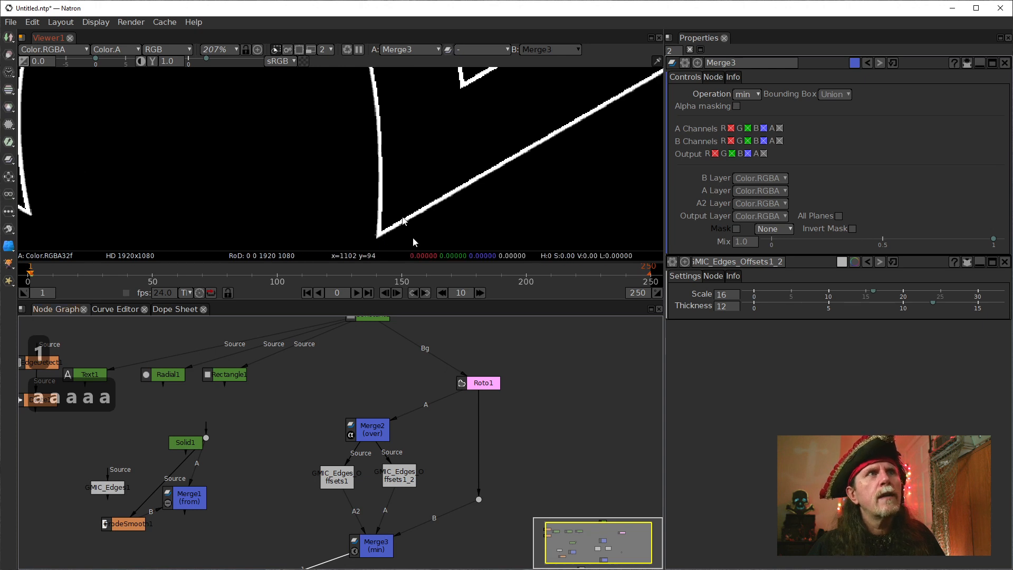
key("a")
key("a")
scroll(350, 208, "down", 6)
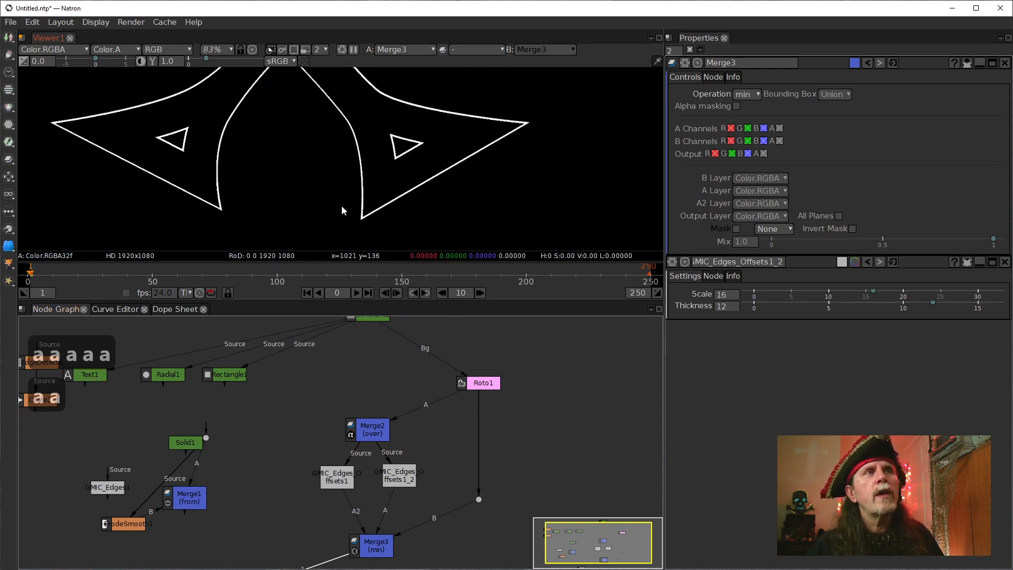
left_click_drag(342, 206, 360, 213)
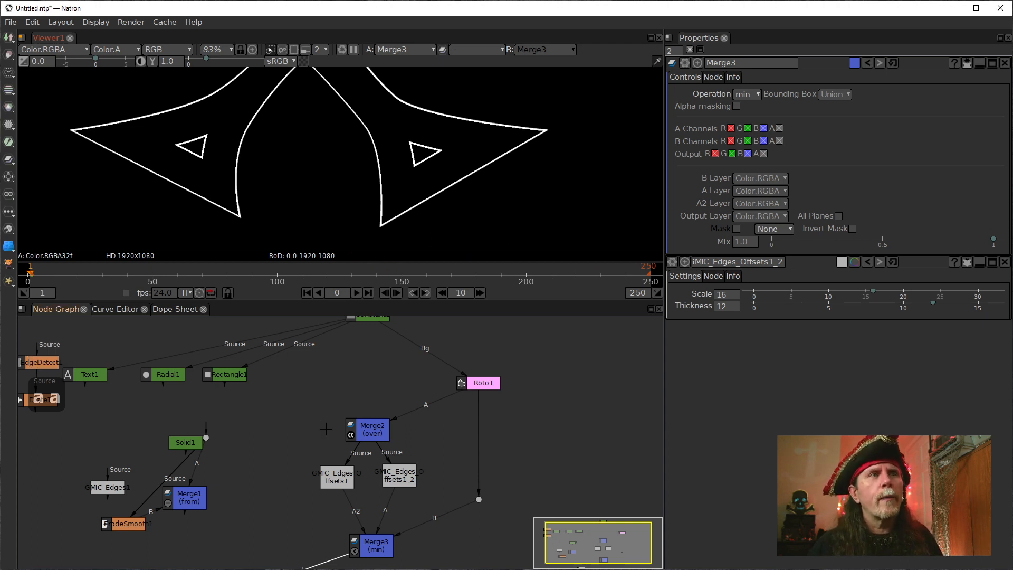
Disconnect Merge3's B input from the Roto1 dot, feed GMIC_Edges_Offsets1 into B instead, and inspect the unmasked outlines.
left_click_drag(429, 521, 447, 537)
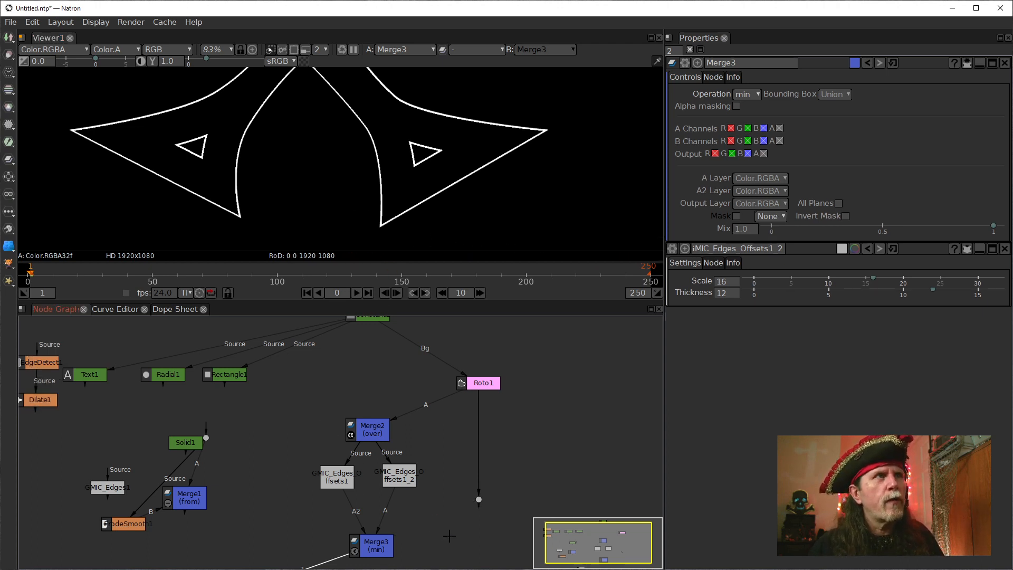
left_click_drag(381, 547, 336, 480)
left_click(337, 498)
scroll(369, 199, "up", 5)
scroll(370, 199, "up", 8)
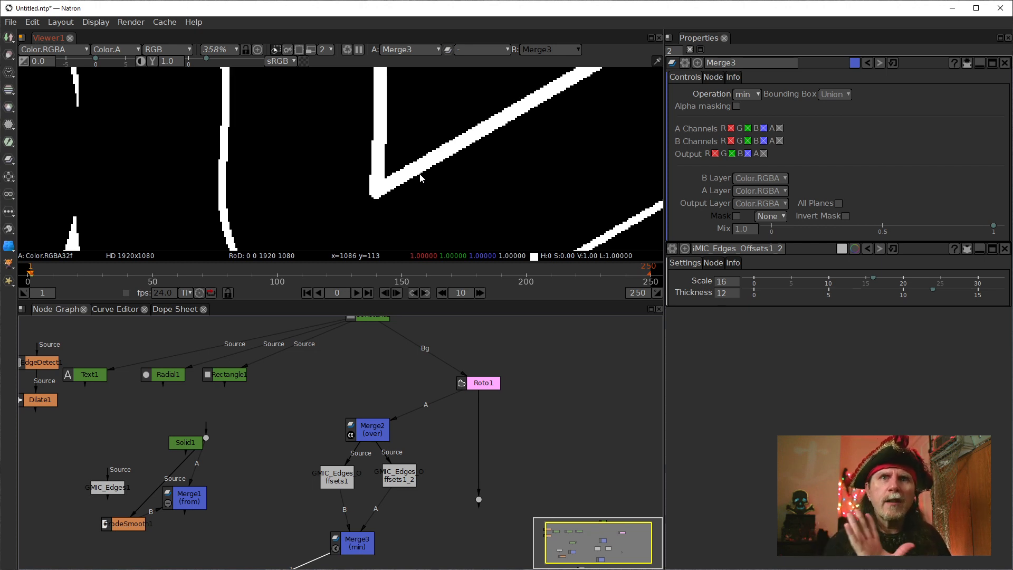
scroll(420, 178, "down", 8)
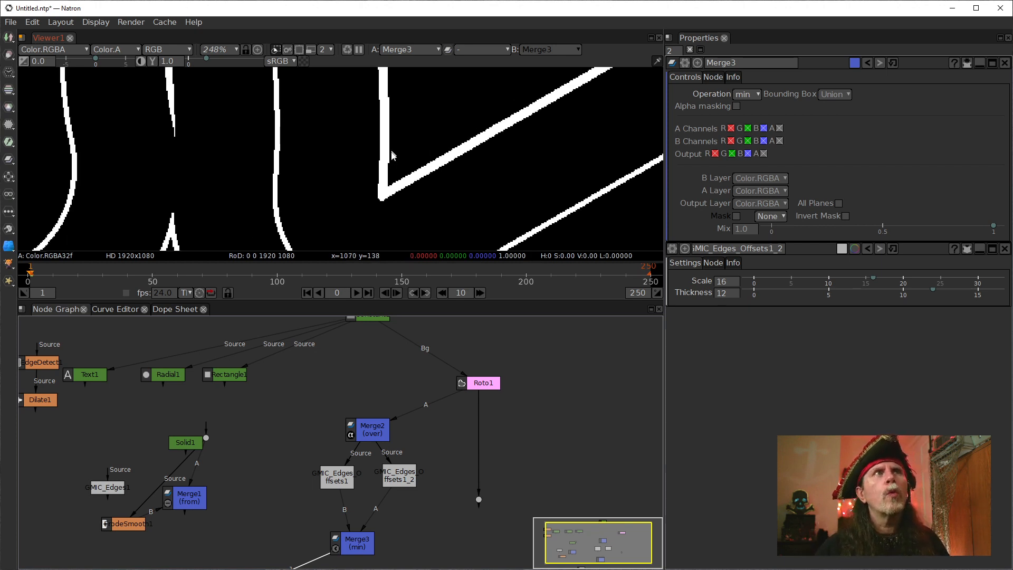
left_click_drag(386, 206, 369, 144)
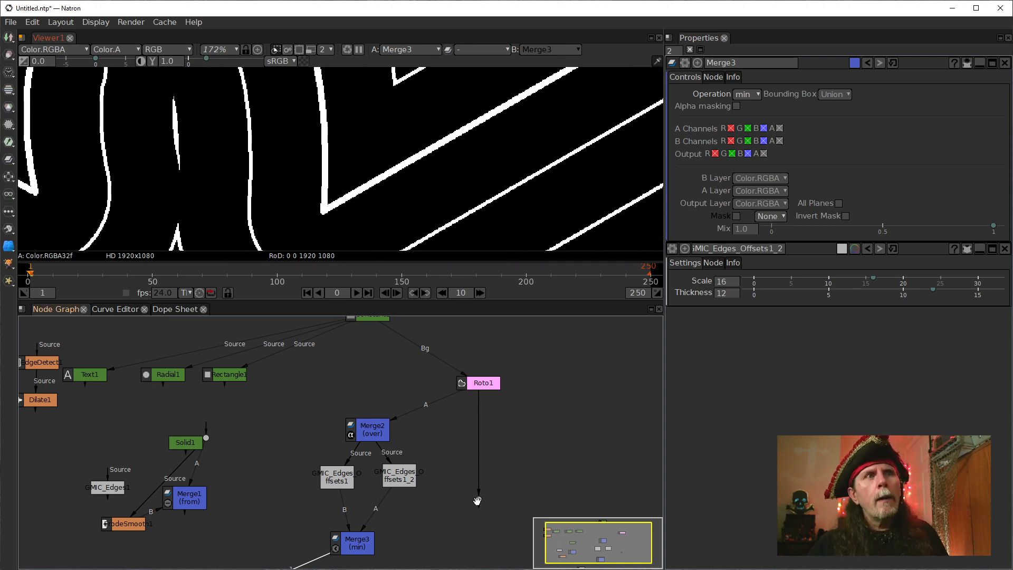
Move the Roto1 dot closer to Roto1 and add a Dilate node beneath it, fed by the dot.
left_click_drag(478, 500, 501, 446)
key("Tab")
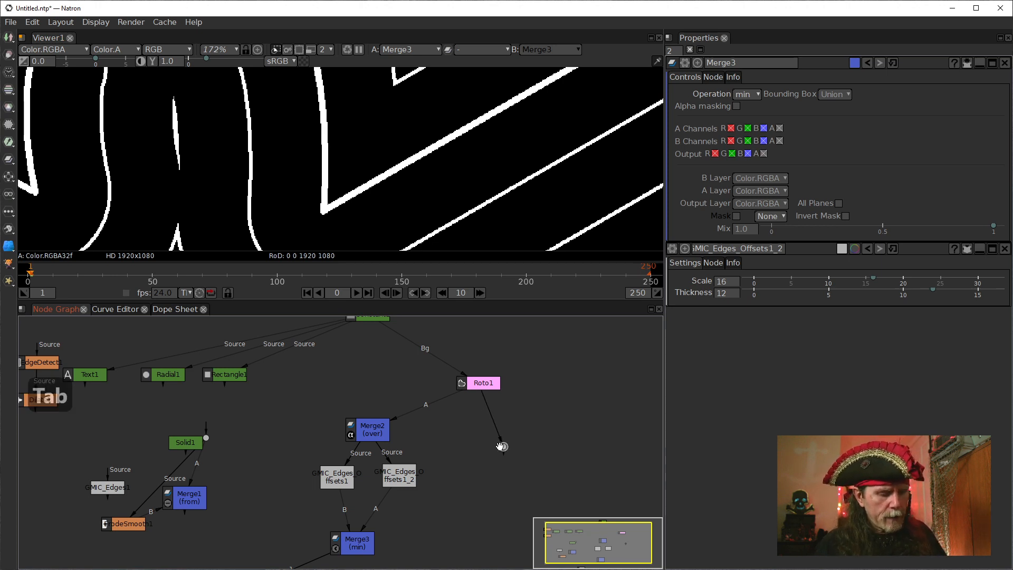
type("d")
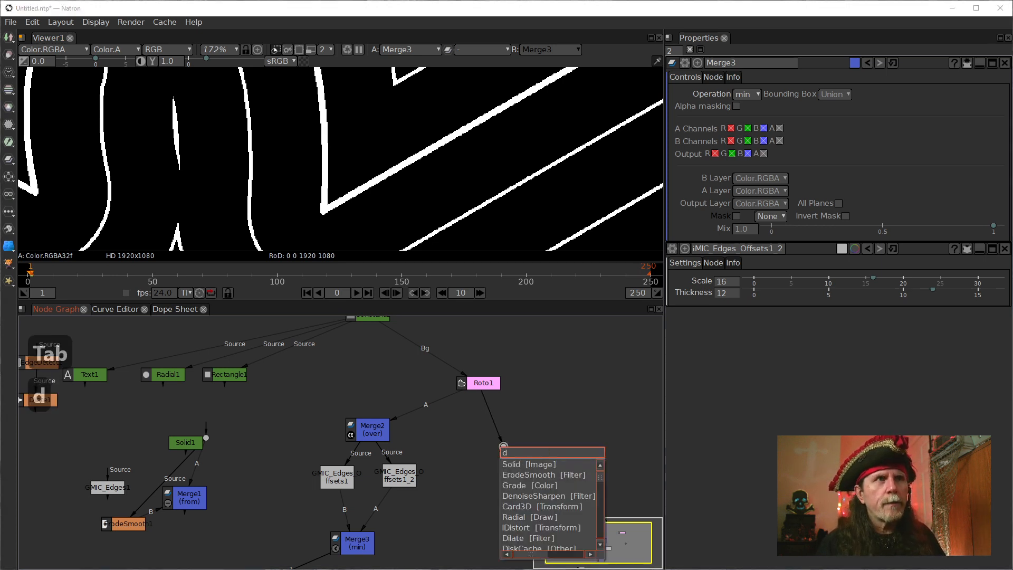
type("il")
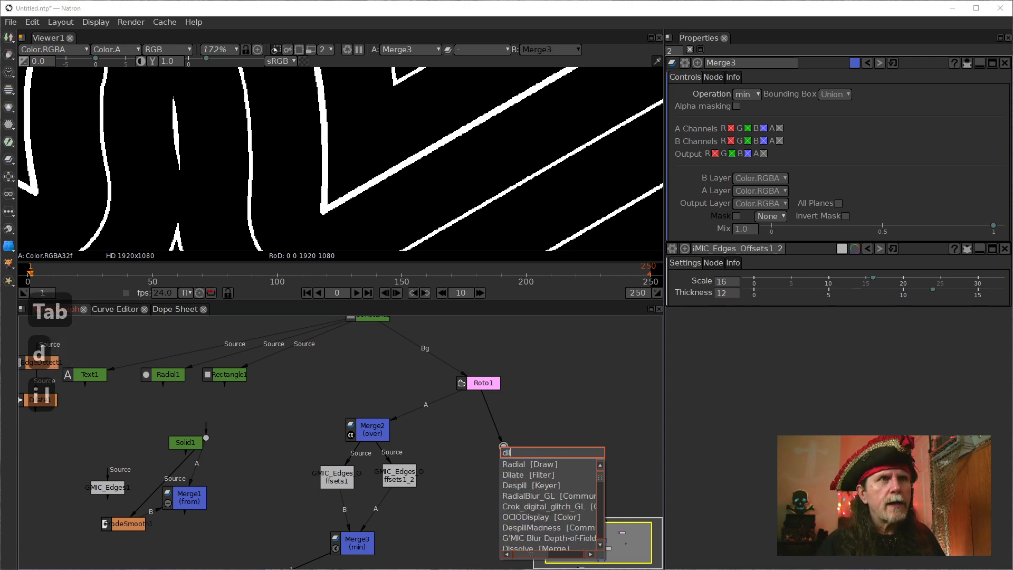
key("Down")
key("Down")
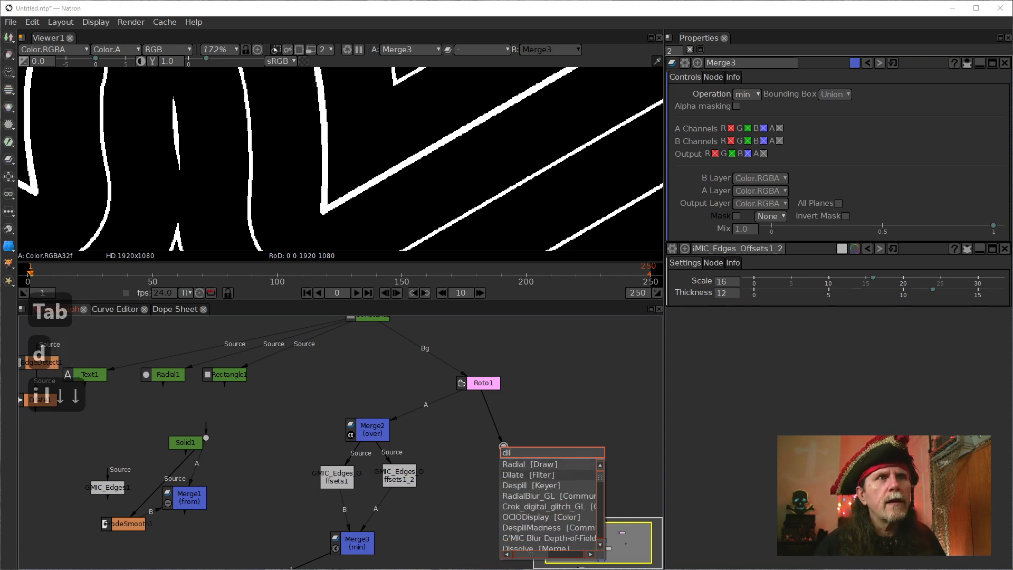
key("Return")
left_click_drag(502, 469, 474, 476)
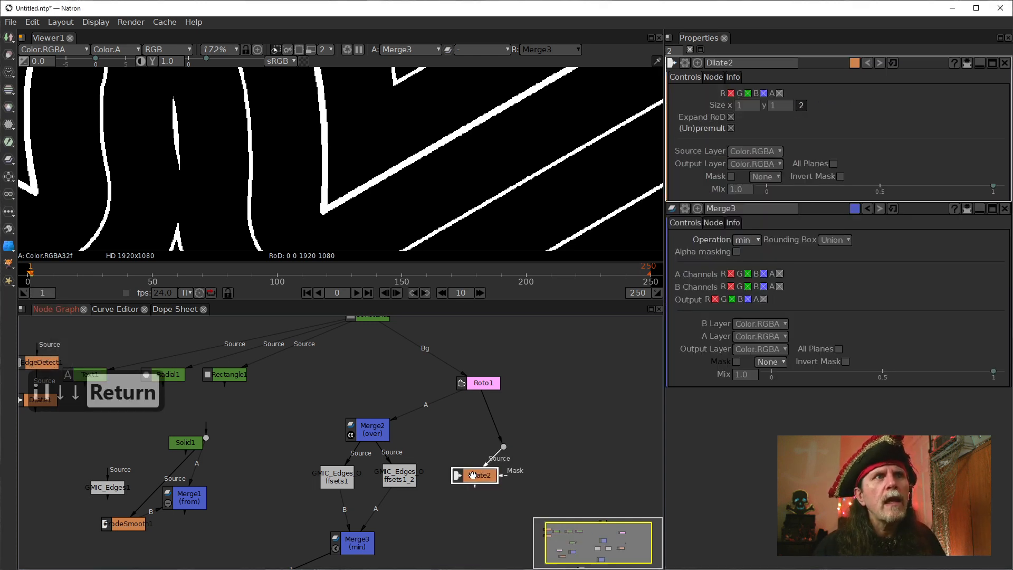
Add an Erode node beside Dilate2 and connect its Source input to the Roto1 dot.
left_click(544, 469)
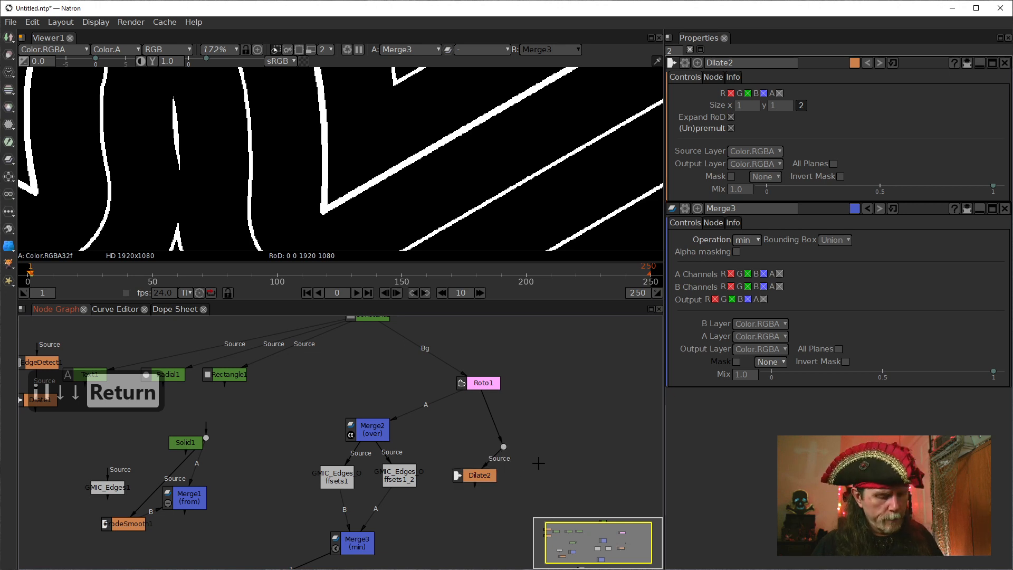
key("Tab")
type("erod")
key("Down")
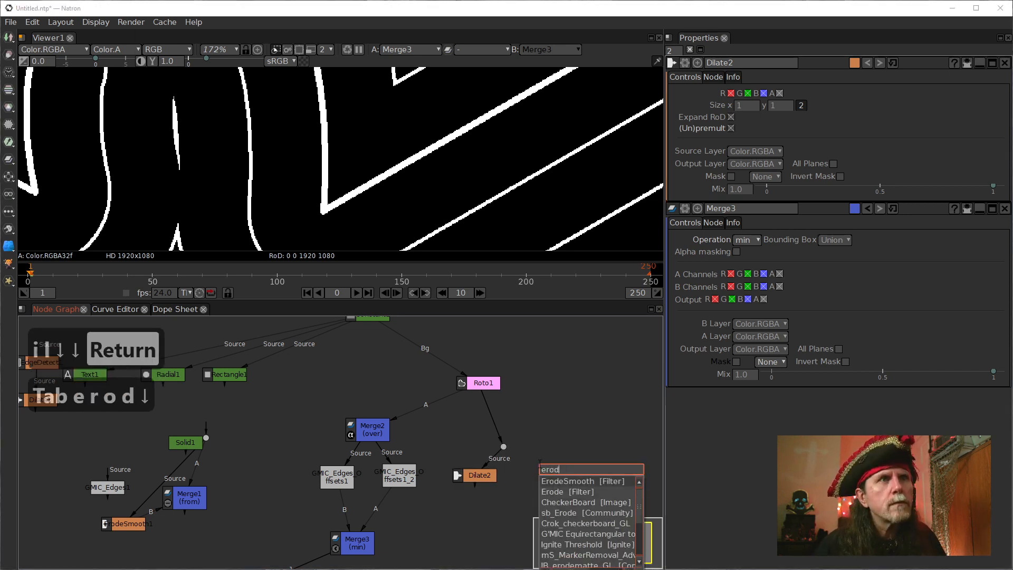
key("Down")
key("Return")
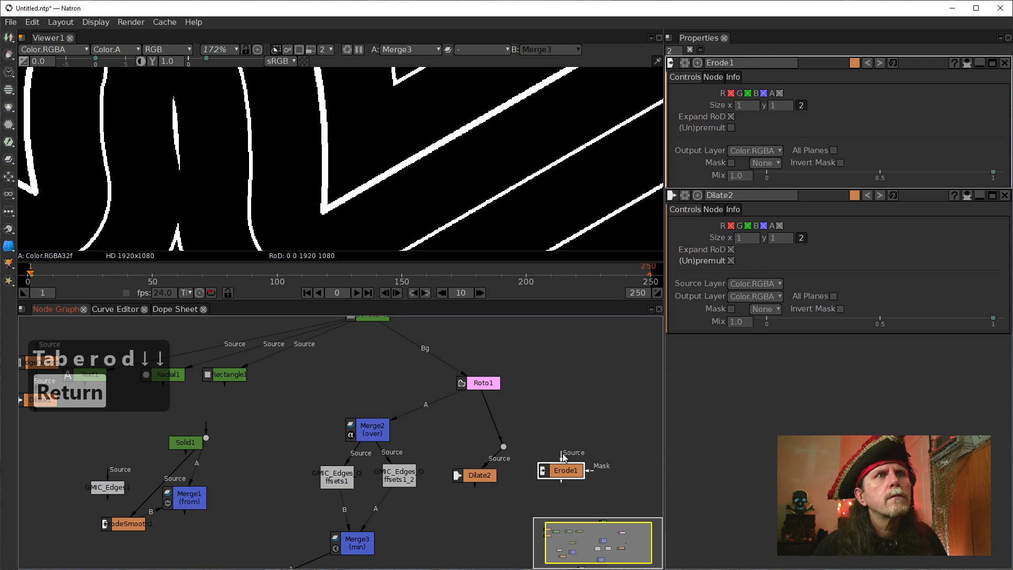
left_click_drag(563, 457, 504, 446)
Display Dilate2's output in the viewer.
left_click(480, 478)
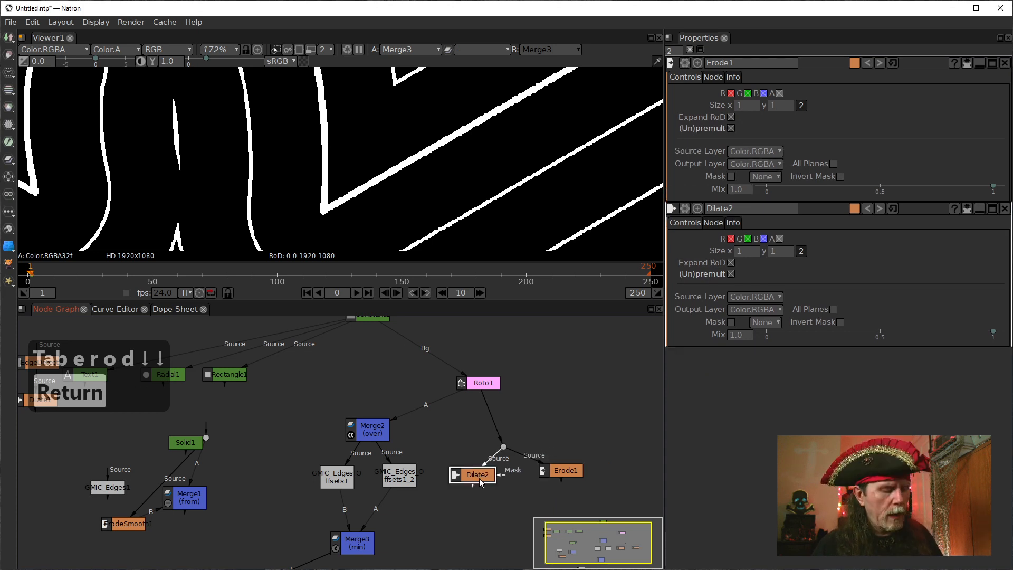
key("1")
left_click_drag(479, 478, 421, 428)
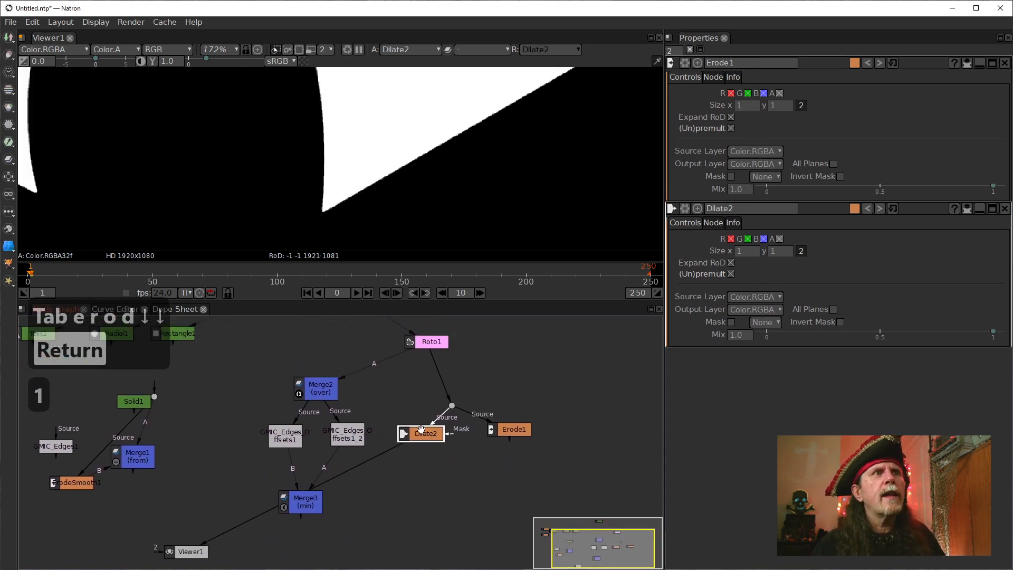
Keep (Un)premult enabled on Erode1, combine its x and y Size into a single value, and leave it at 1.
left_click(731, 128)
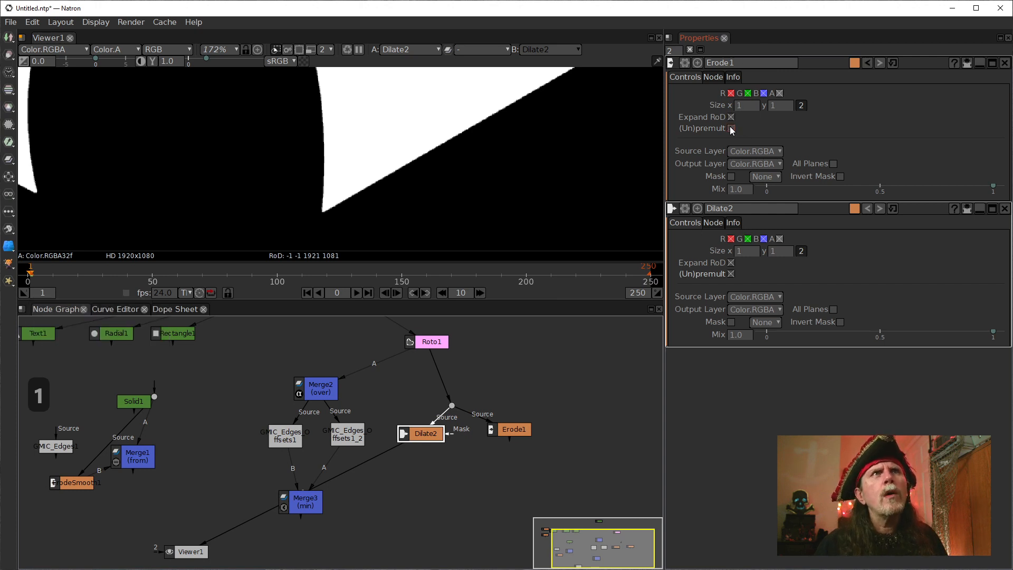
left_click(730, 128)
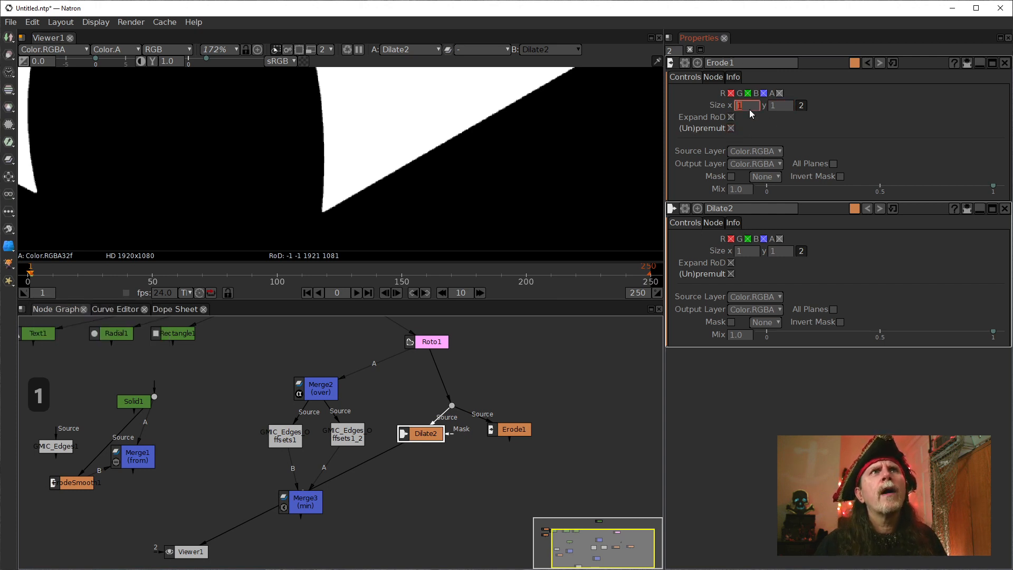
left_click(801, 106)
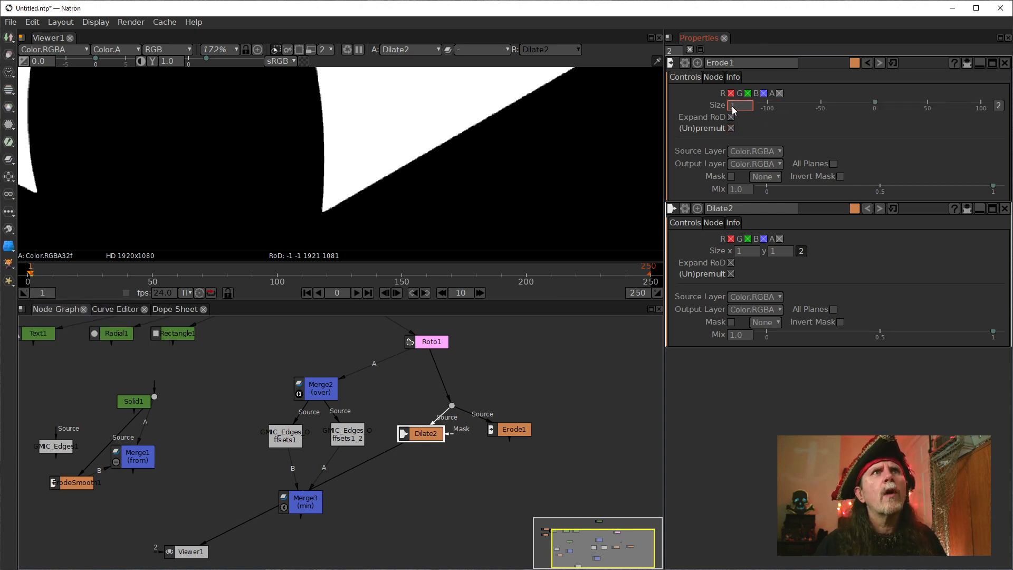
scroll(730, 110, "up", 1)
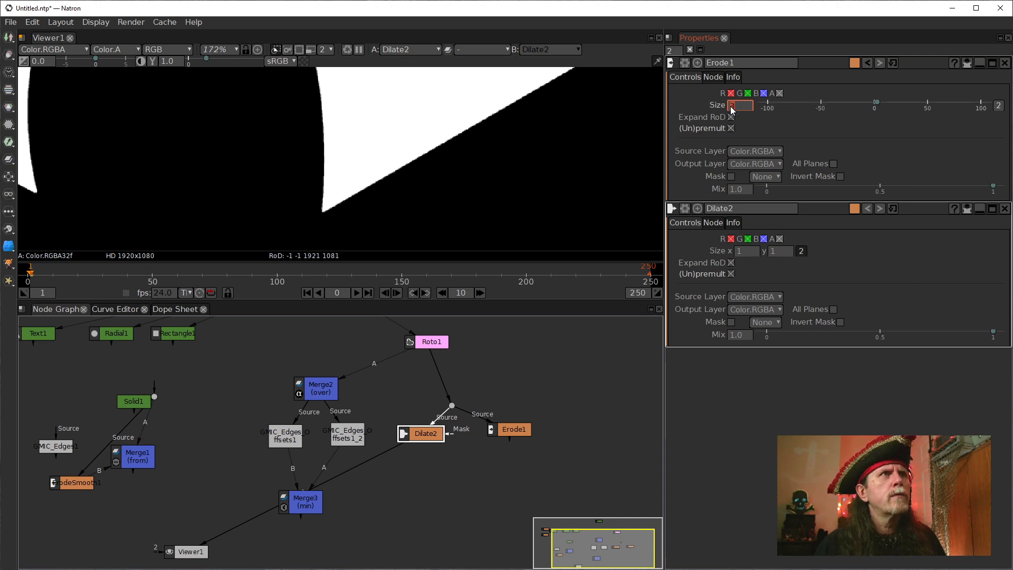
scroll(733, 110, "down", 1)
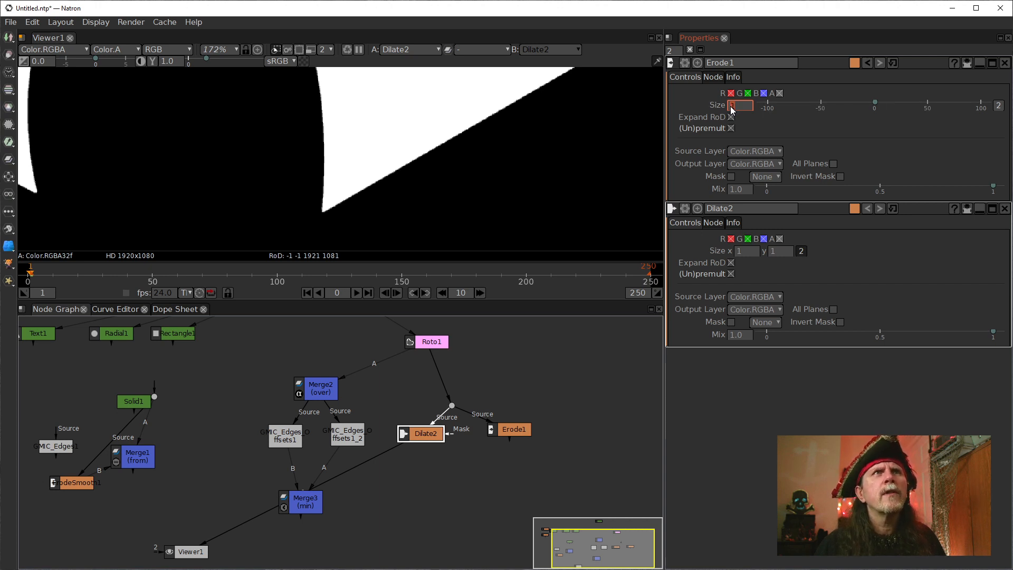
Combine Dilate2's x and y Size into one value, raise it to 8, and inspect the dilated corners.
left_click(801, 251)
left_click(733, 257)
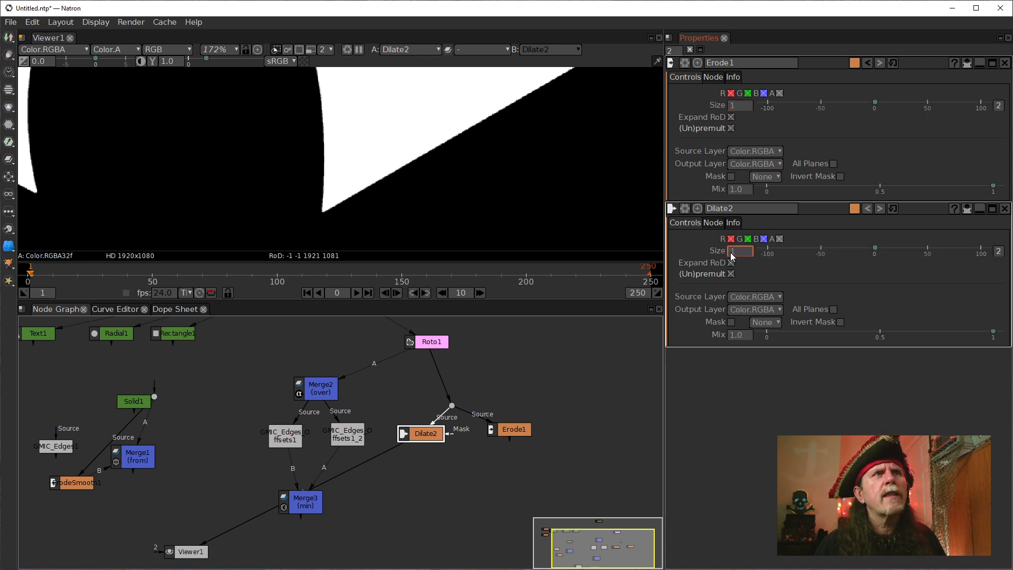
scroll(733, 257, "up", 1)
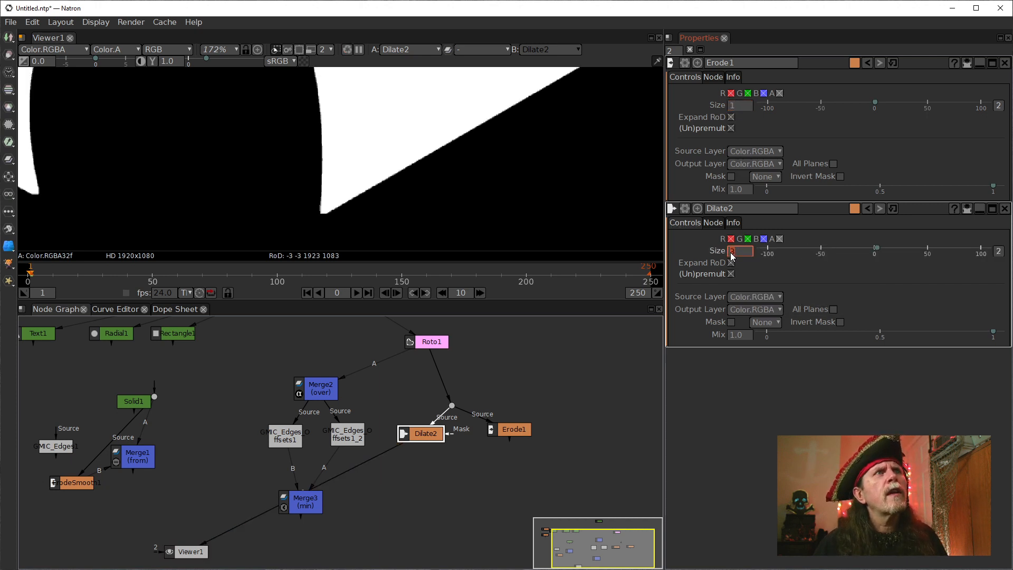
scroll(733, 257, "up", 2)
scroll(733, 256, "up", 3)
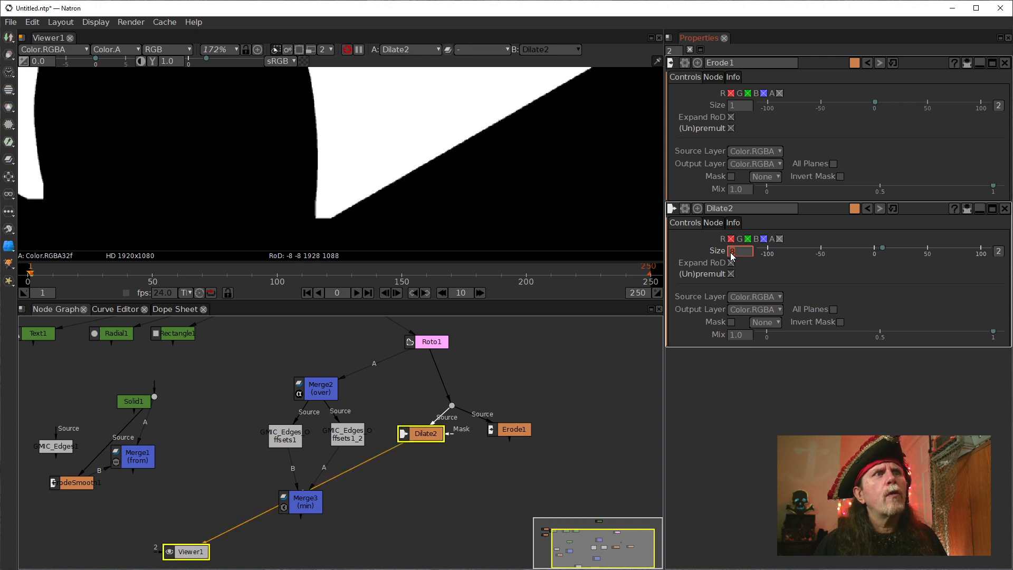
mouse_move(400, 438)
left_mouse_down()
mouse_move(356, 446)
mouse_move(401, 447)
left_mouse_up()
scroll(344, 239, "down", 2)
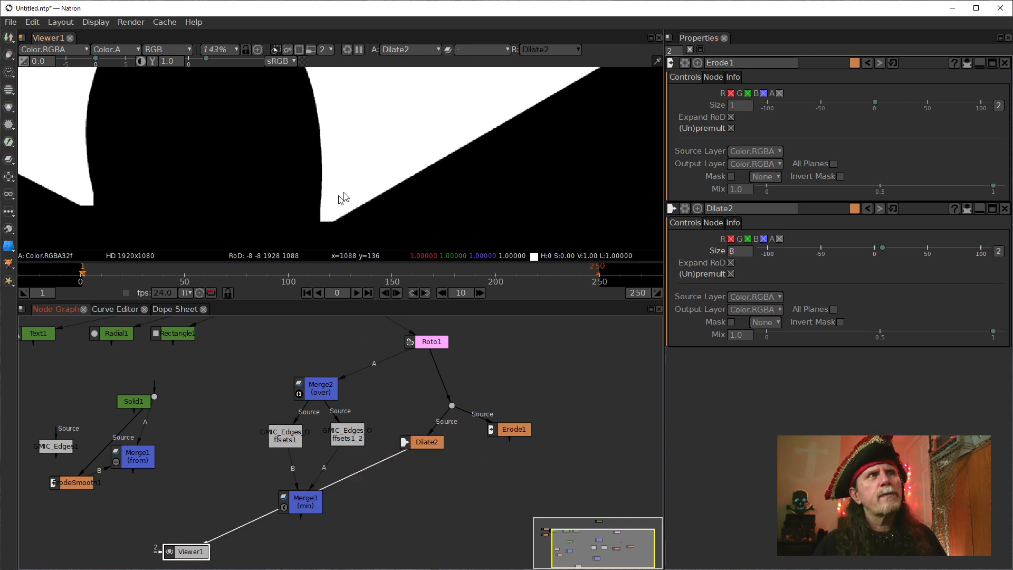
Display Merge3 in the viewer and examine its outline corner up close for comparison with Dilate2.
left_click(426, 443)
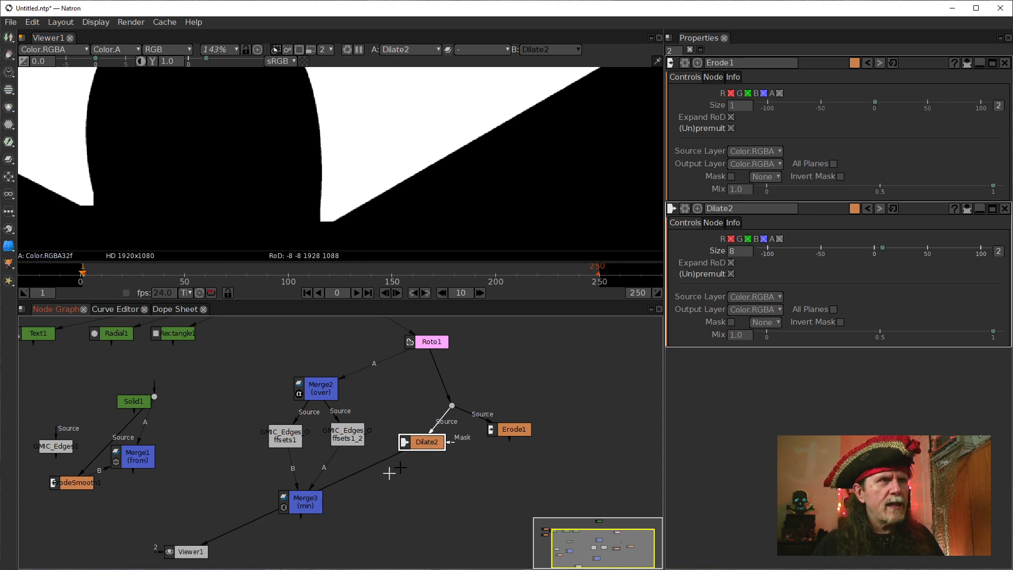
left_click(308, 506)
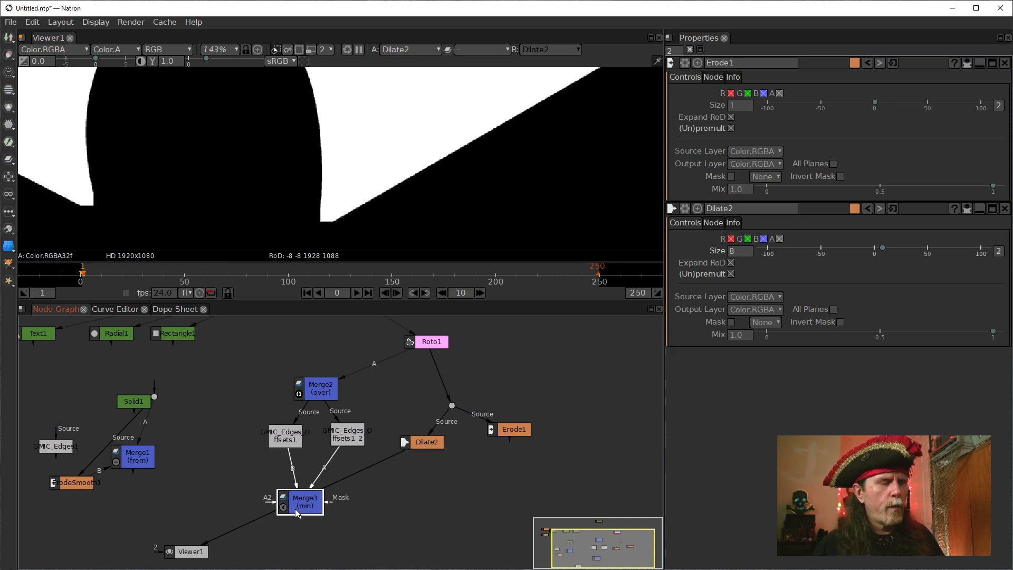
key("1")
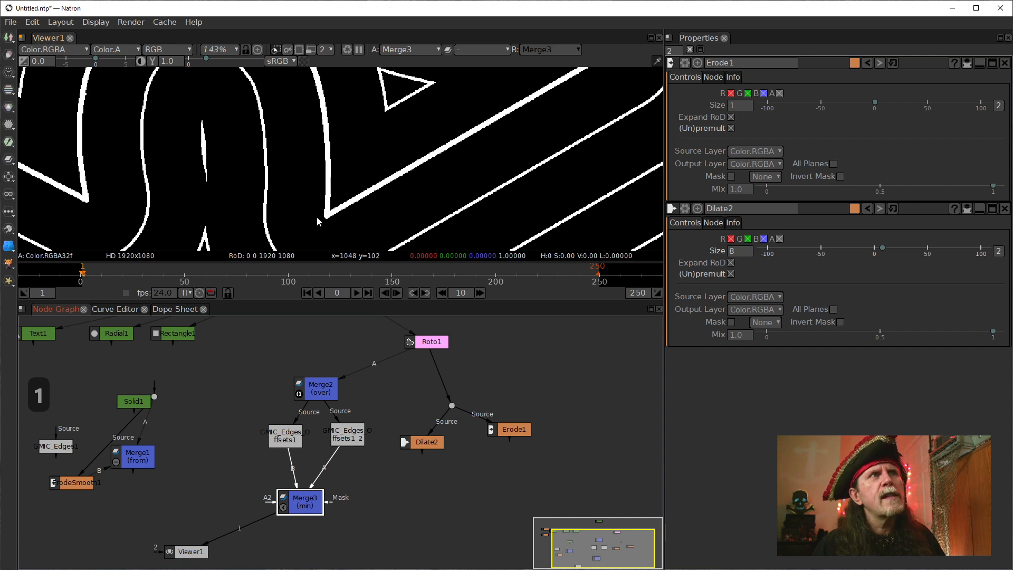
scroll(324, 220, "up", 5)
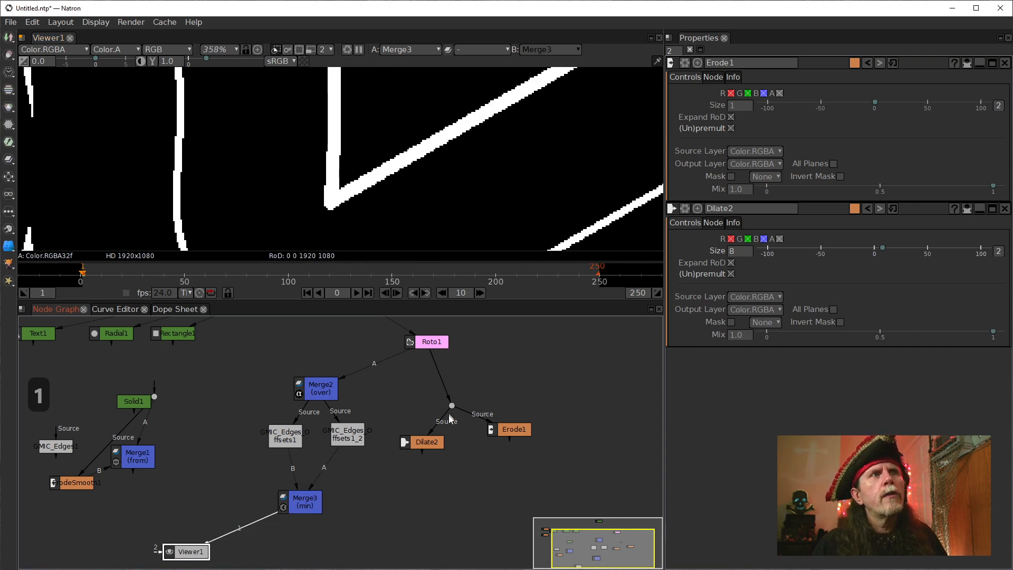
Display Dilate2 and then Merge3 in the viewer to compare their lower corner.
left_click(425, 441)
key("1")
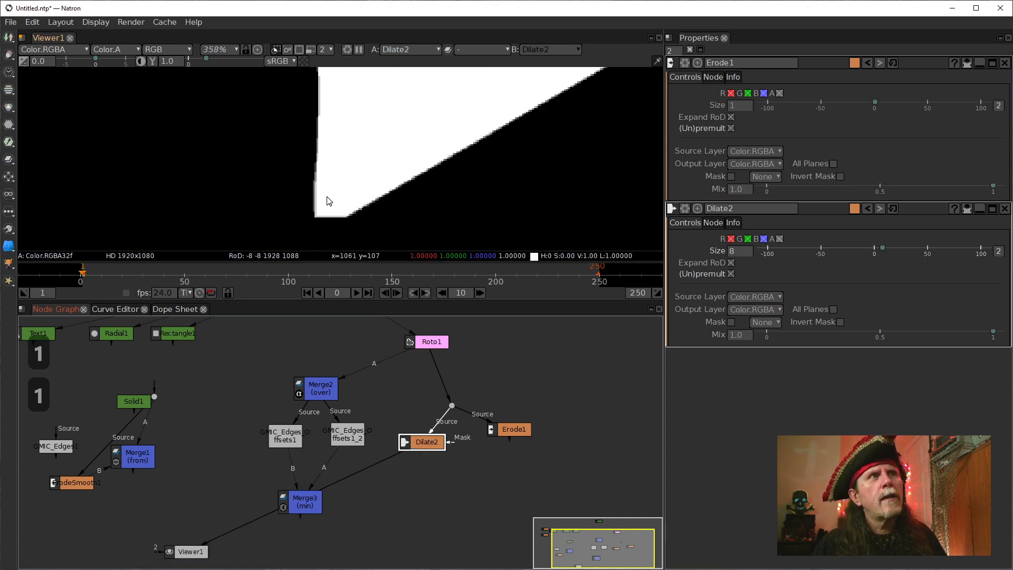
left_click(299, 509)
key("1")
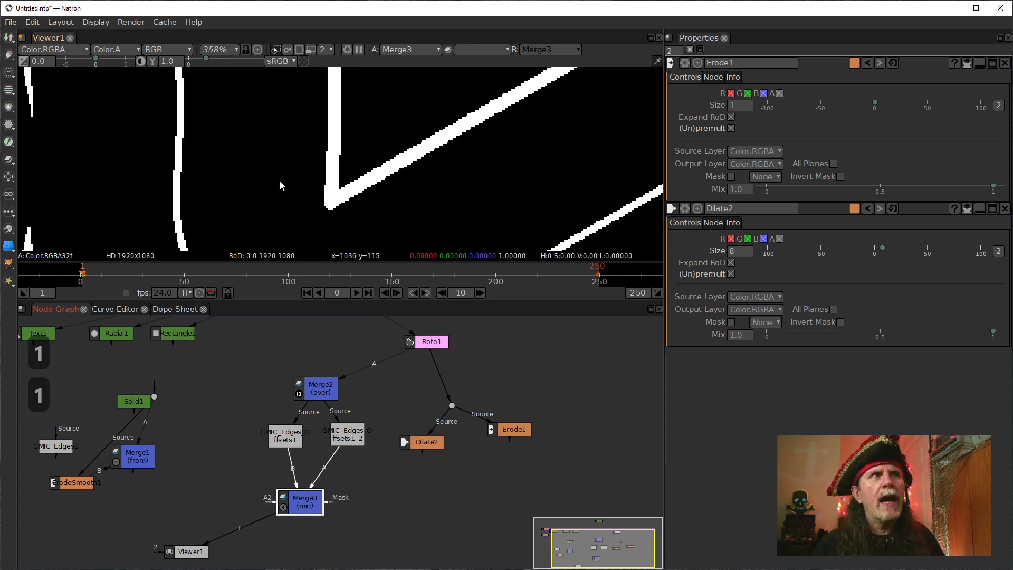
left_click(334, 175)
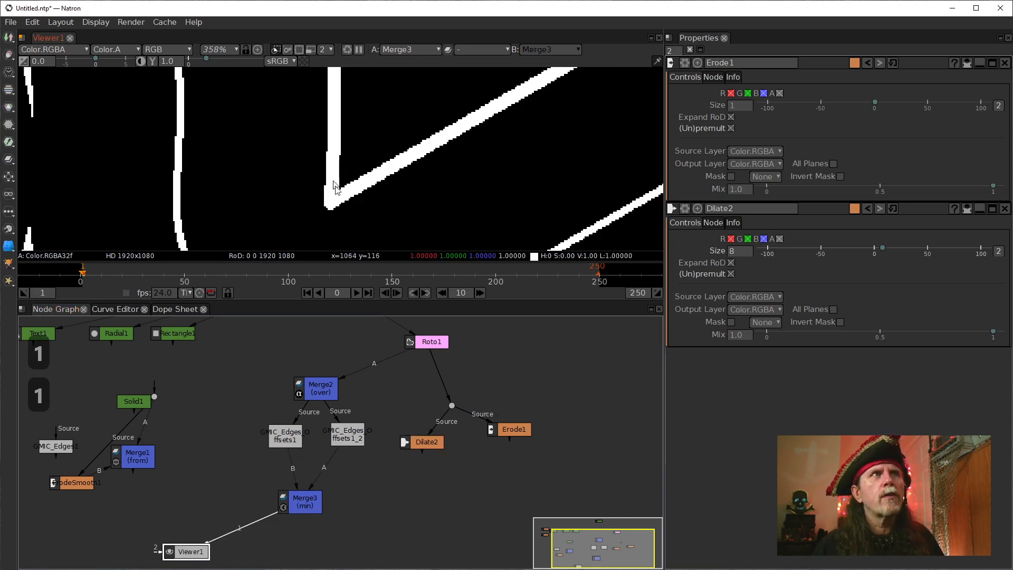
Connect Merge3's B input to Dilate2 and its A2 input to the first G'MIC Edges Offsets node.
left_click(309, 498)
left_click_drag(297, 486, 432, 438)
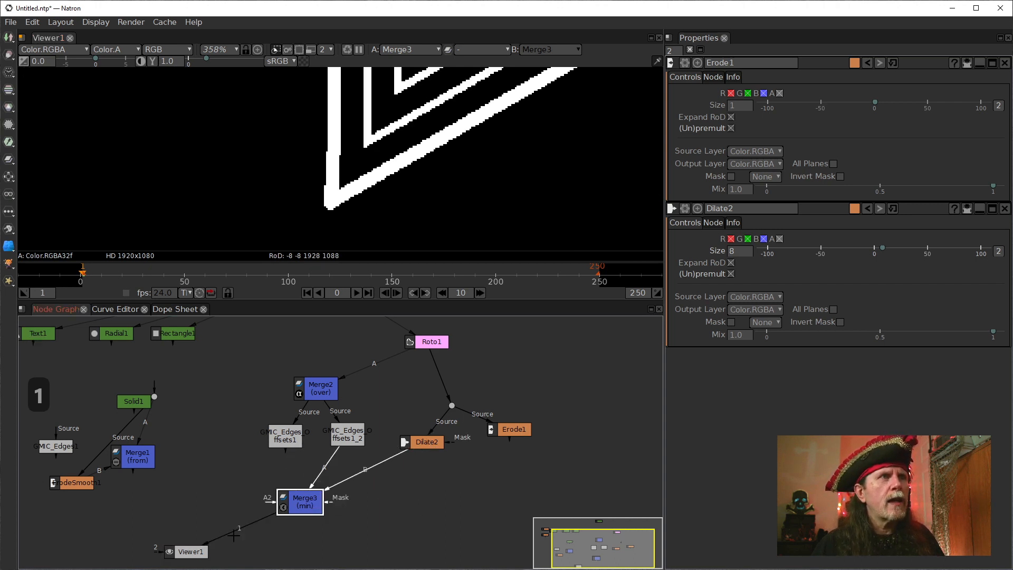
left_click_drag(269, 504, 285, 439)
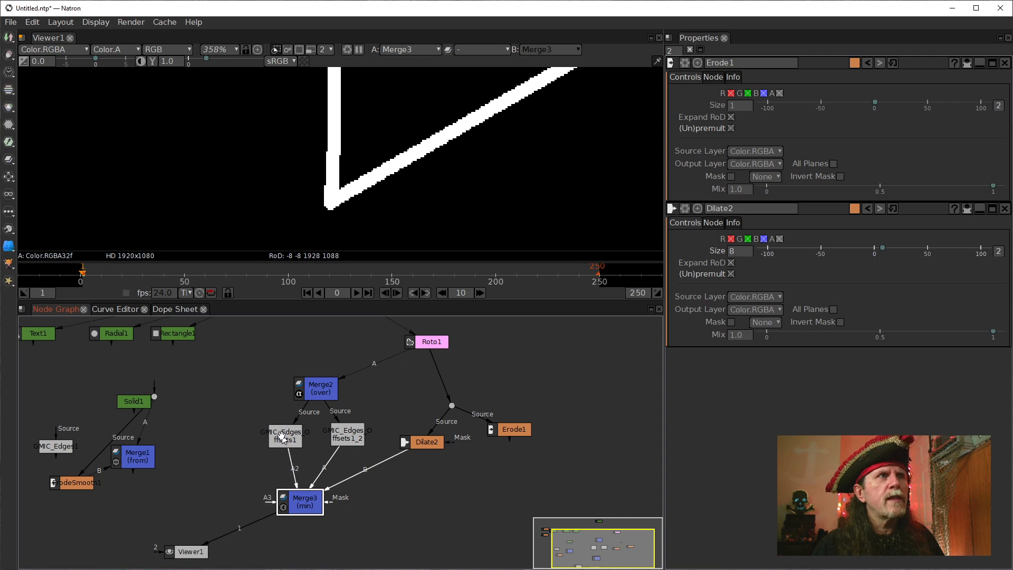
scroll(383, 155, "down", 5)
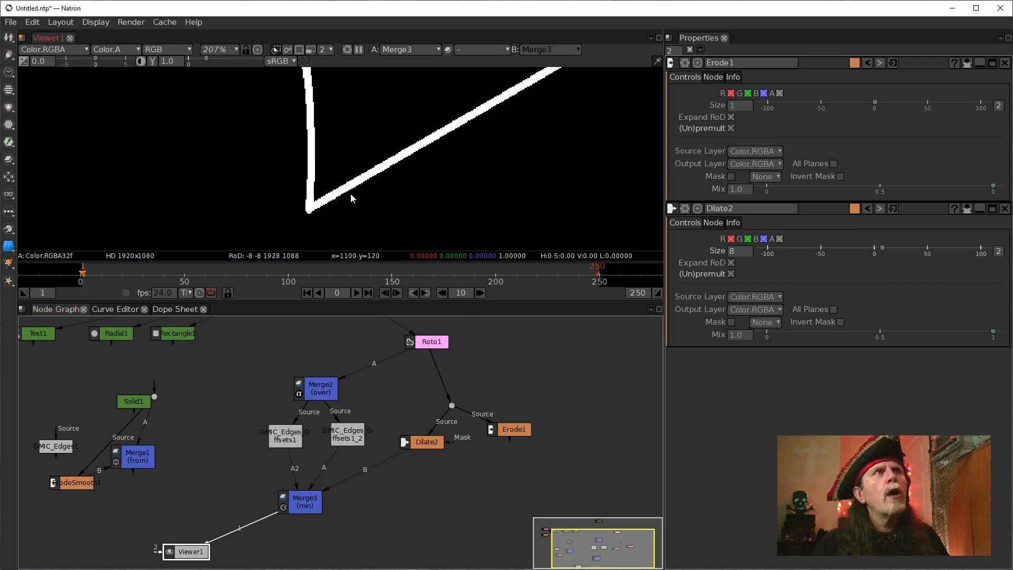
Lower Dilate2's Size to 2 and on to 0, and inspect the merged outline's corner.
left_click(423, 446)
double_click(423, 446)
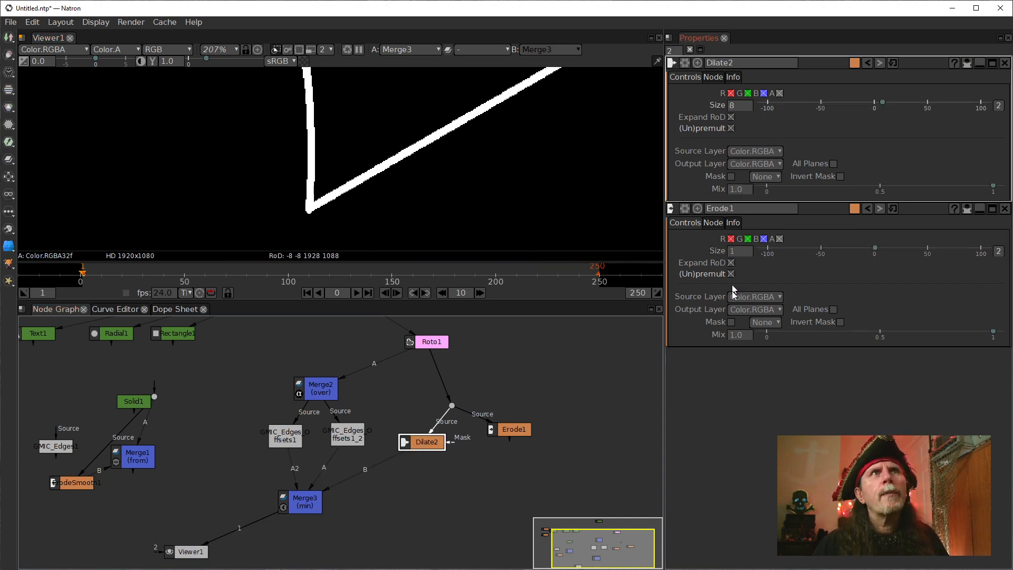
left_click(732, 108)
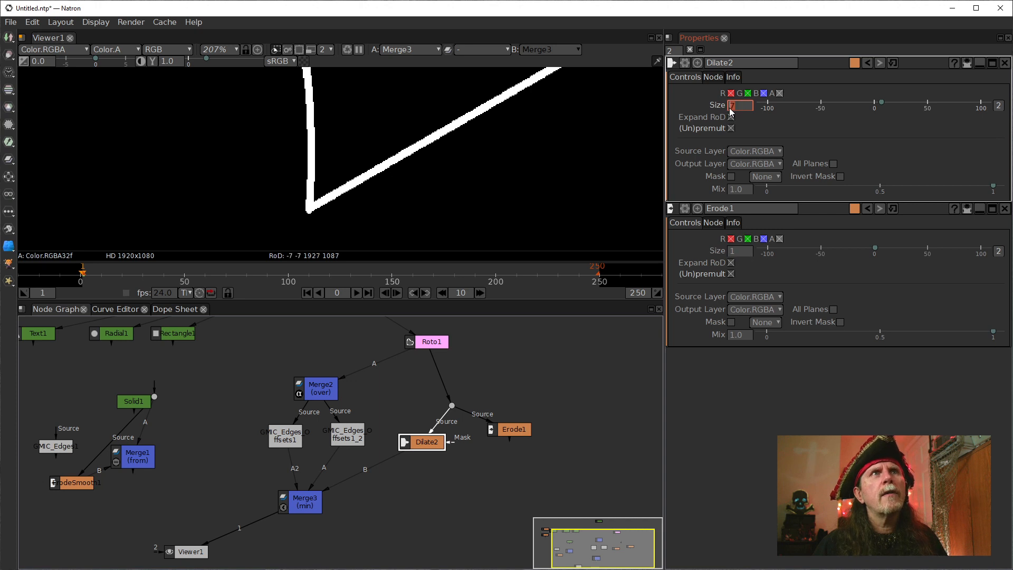
type("2")
key("Return")
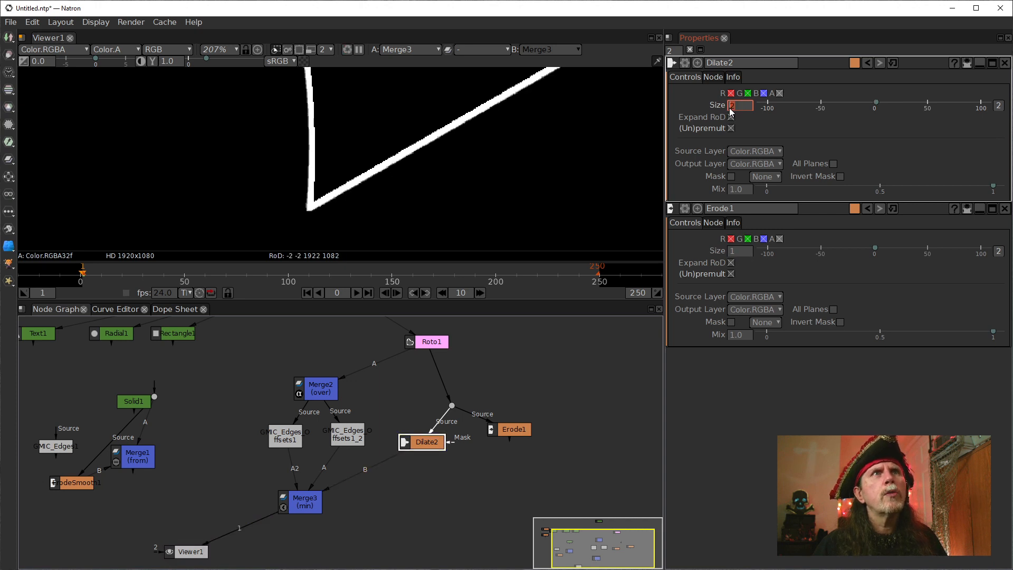
scroll(731, 111, "down", 2)
scroll(332, 227, "up", 7)
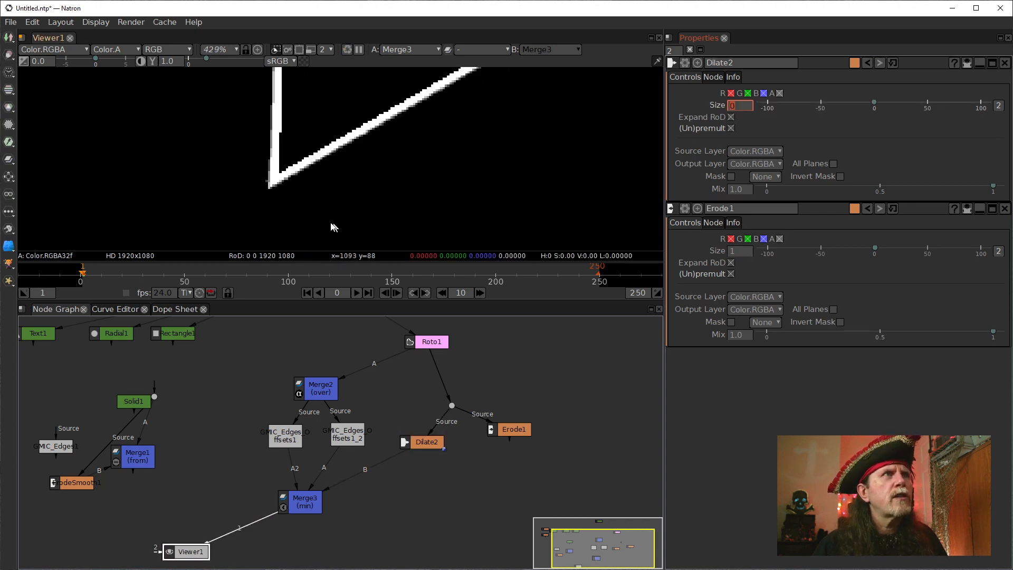
left_click_drag(319, 172, 367, 209)
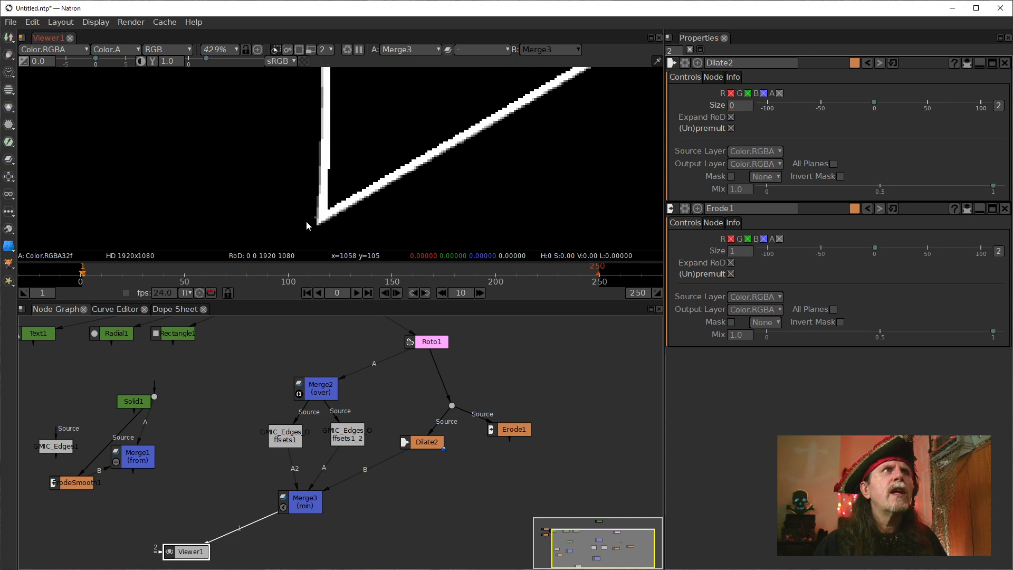
left_click(420, 445)
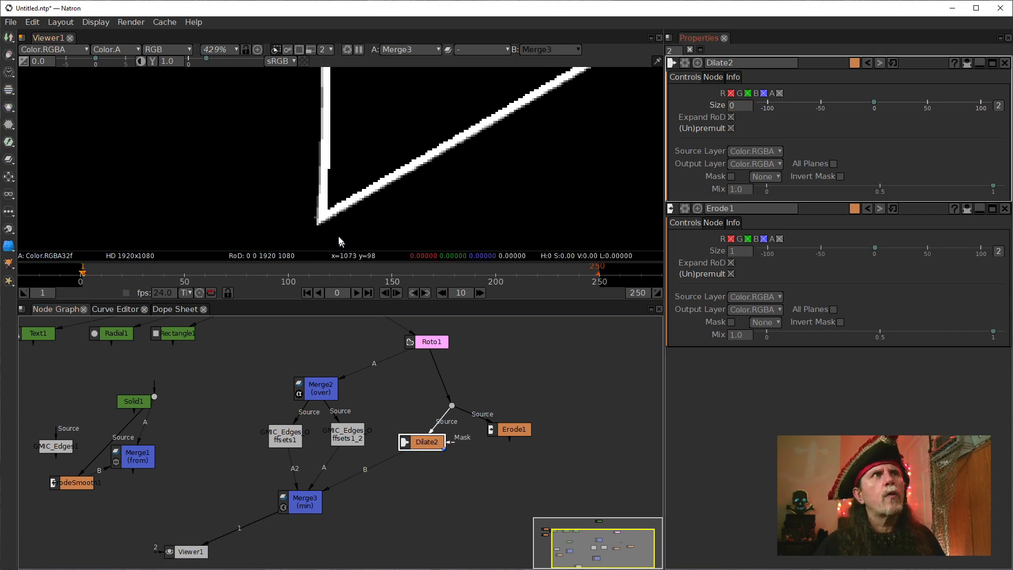
scroll(379, 229, "down", 4)
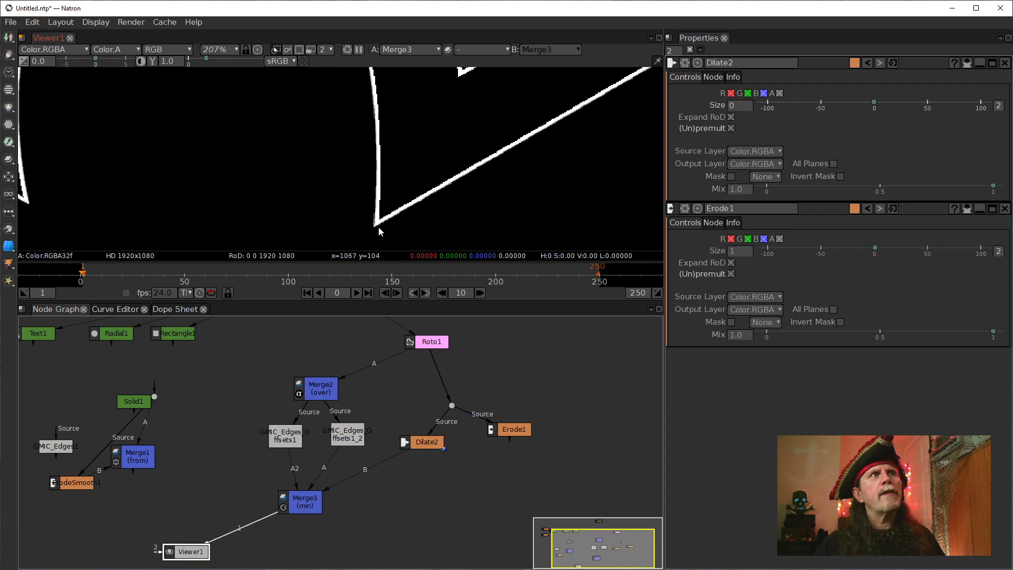
scroll(383, 224, "up", 4)
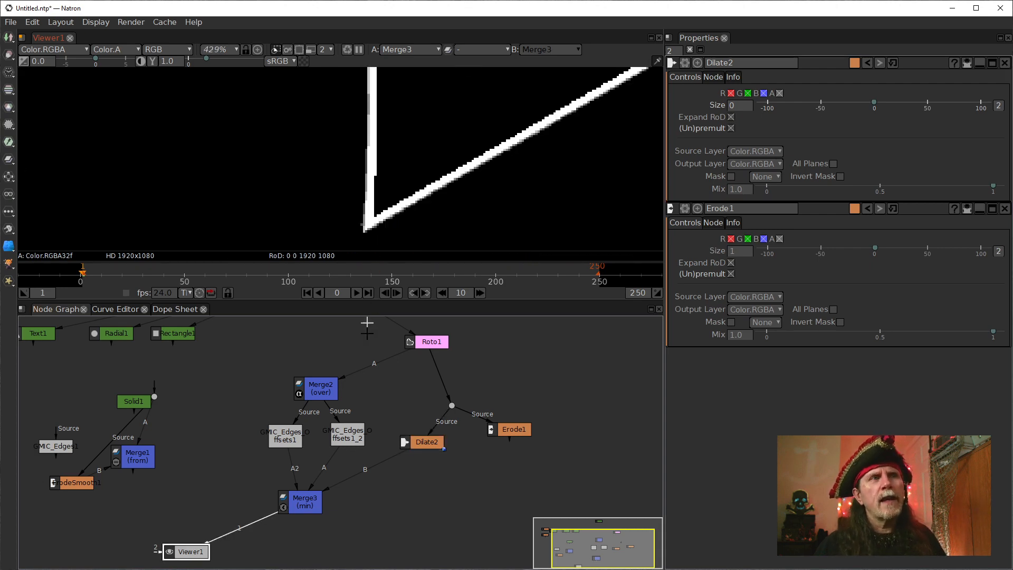
Display the second G'MIC Edges Offsets node for comparison and return the viewer to Merge3.
left_click(333, 438)
key("1")
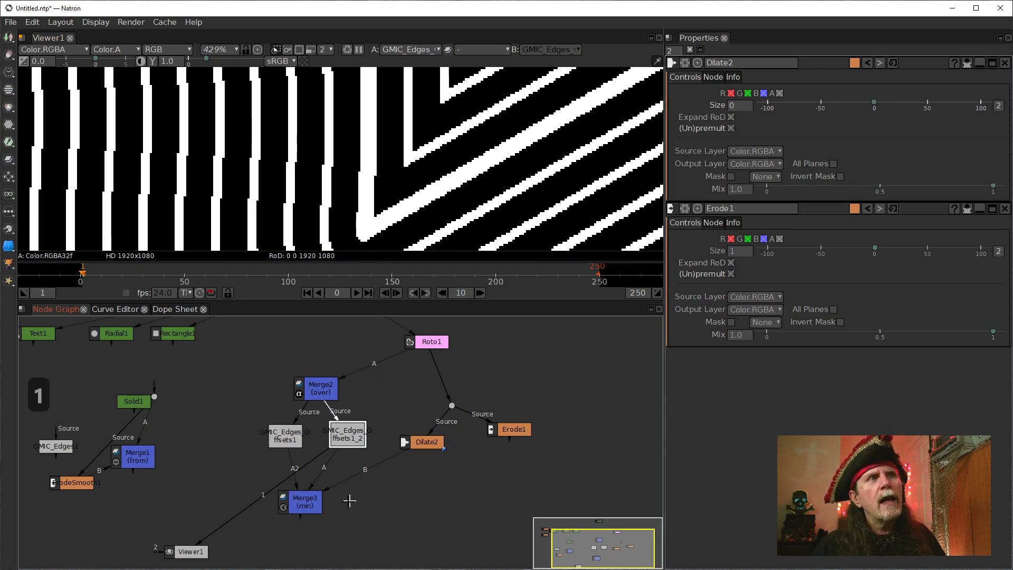
left_click(305, 503)
key("1")
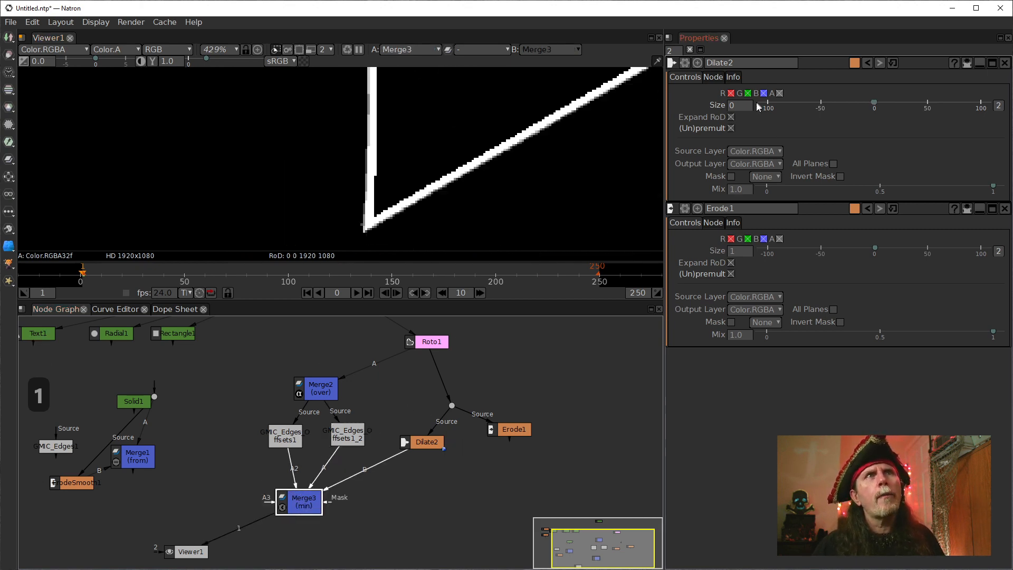
Raise Dilate2's Size to 5 and check the outline corner and the whole cross.
left_click(731, 105)
scroll(732, 108, "up", 2)
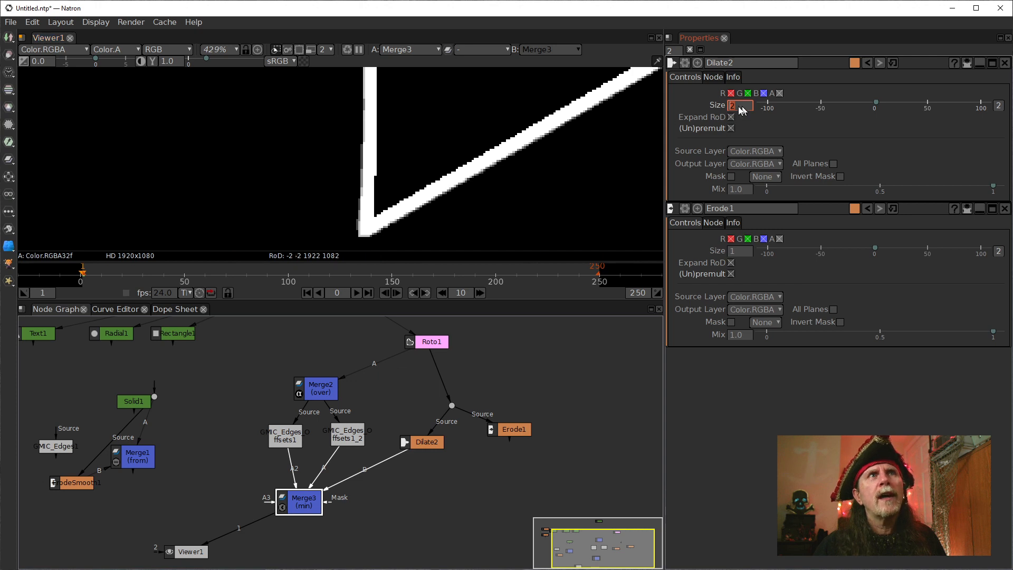
scroll(732, 109, "up", 1)
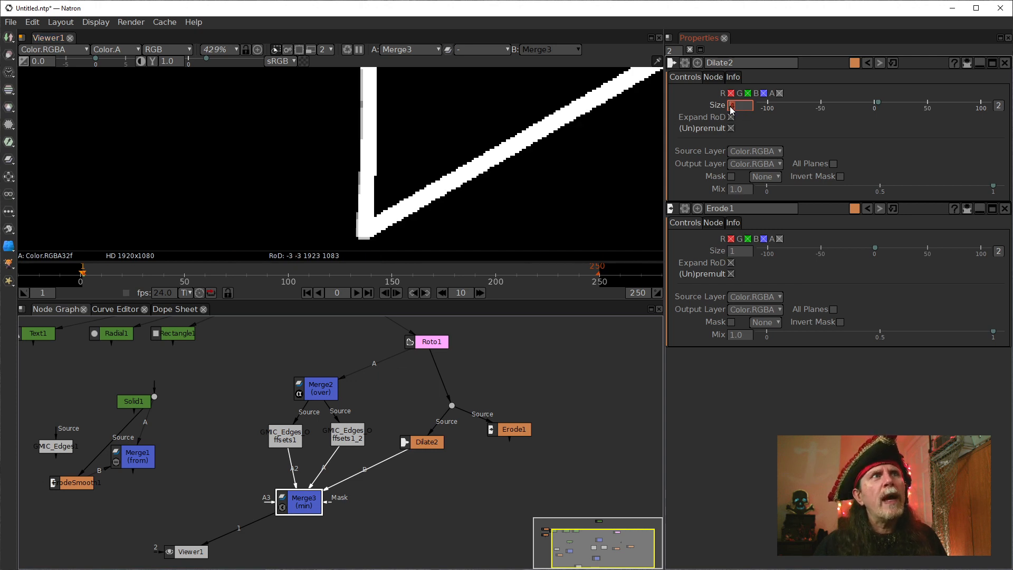
scroll(732, 109, "up", 1)
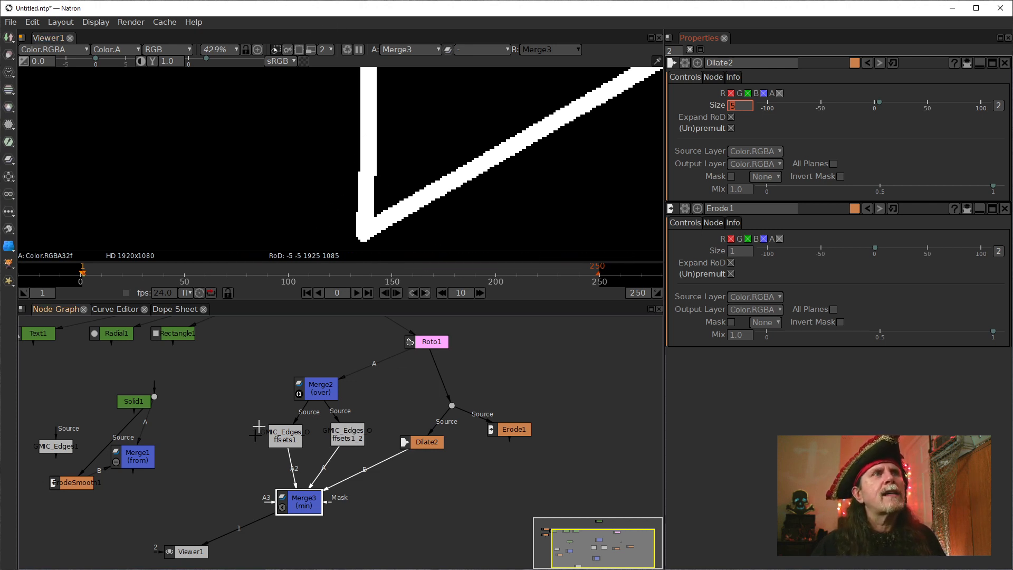
scroll(338, 205, "down", 4)
scroll(333, 205, "down", 20)
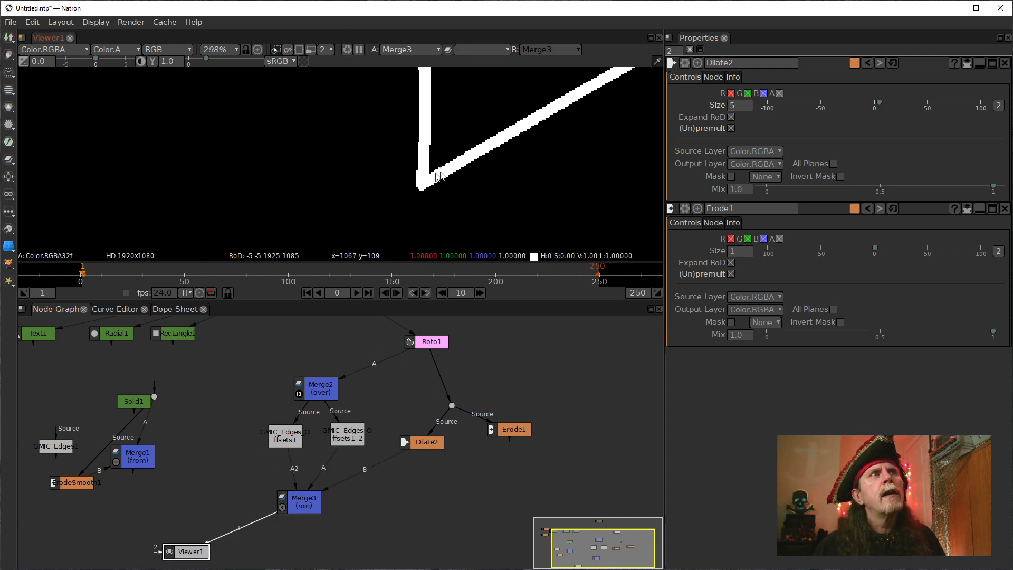
scroll(278, 210, "up", 1)
left_click_drag(279, 210, 382, 222)
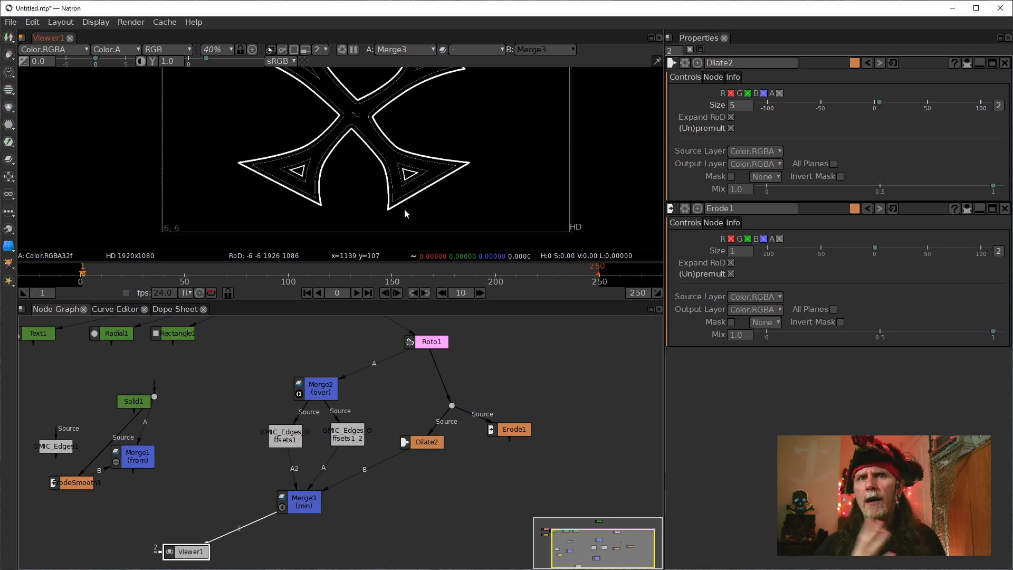
Set Dilate2's Size to 6 and inspect the outline along the cross's lower arms.
left_click(411, 444)
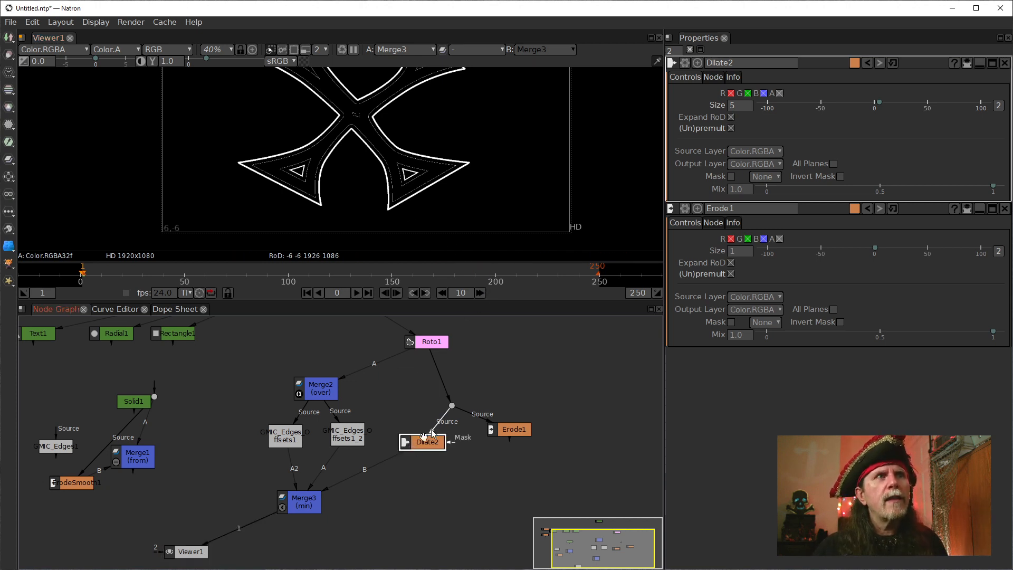
left_click(733, 106)
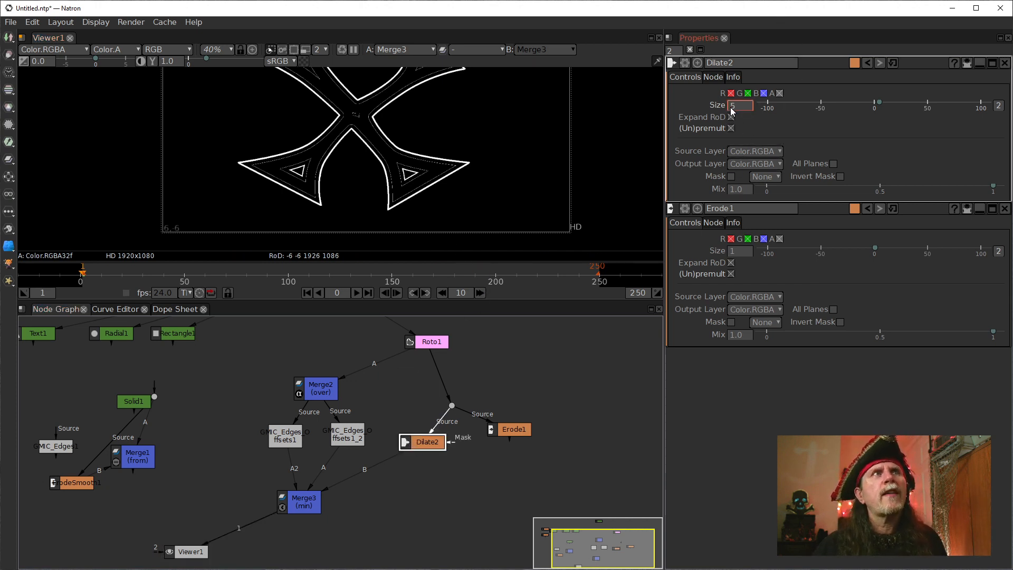
scroll(731, 110, "up", 1)
scroll(308, 176, "up", 5)
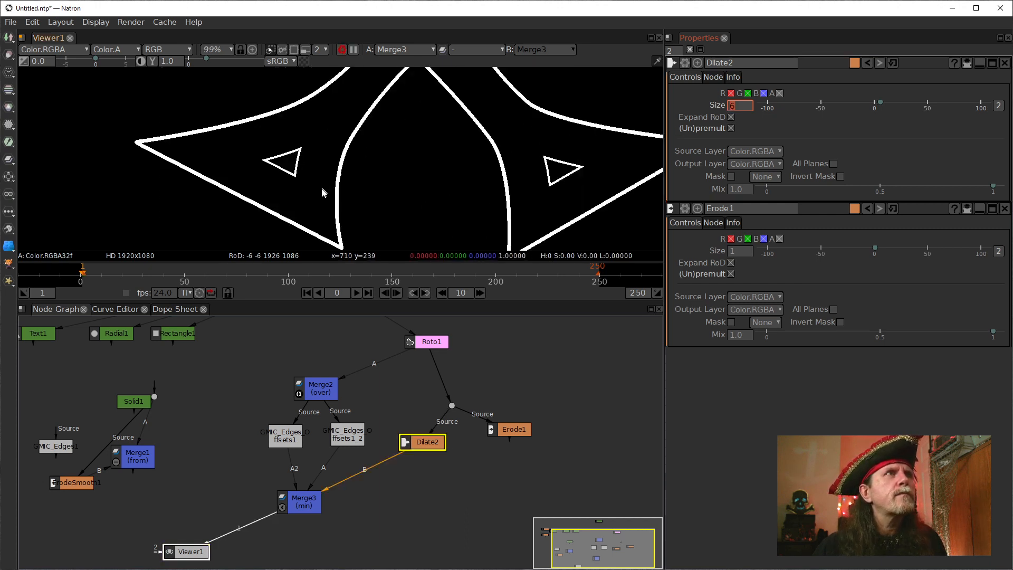
left_click_drag(322, 189, 206, 137)
scroll(242, 182, "up", 3)
left_click_drag(214, 185, 116, 183)
scroll(391, 157, "down", 3)
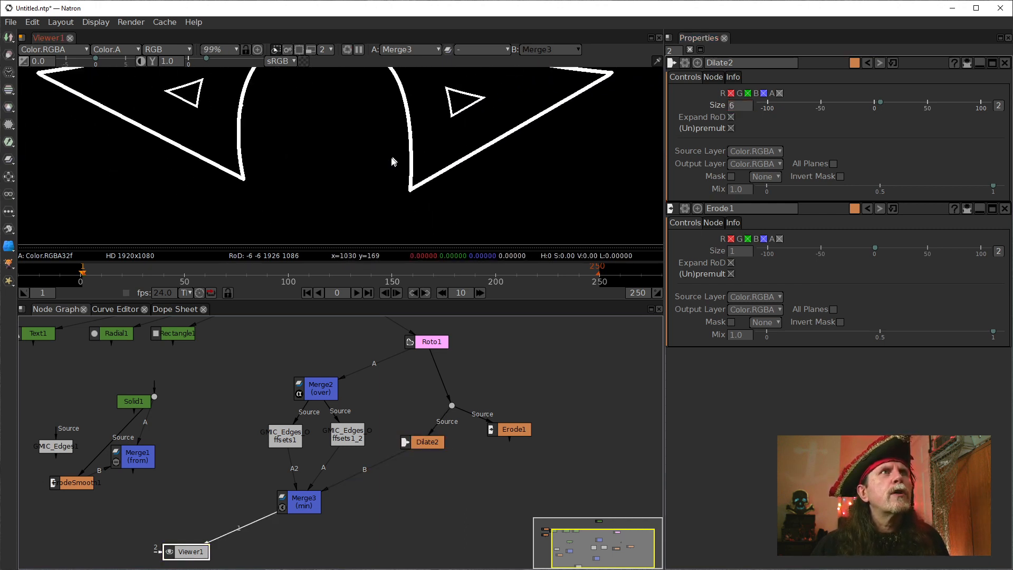
scroll(394, 161, "down", 1)
scroll(404, 160, "up", 1)
left_click_drag(396, 161, 369, 220)
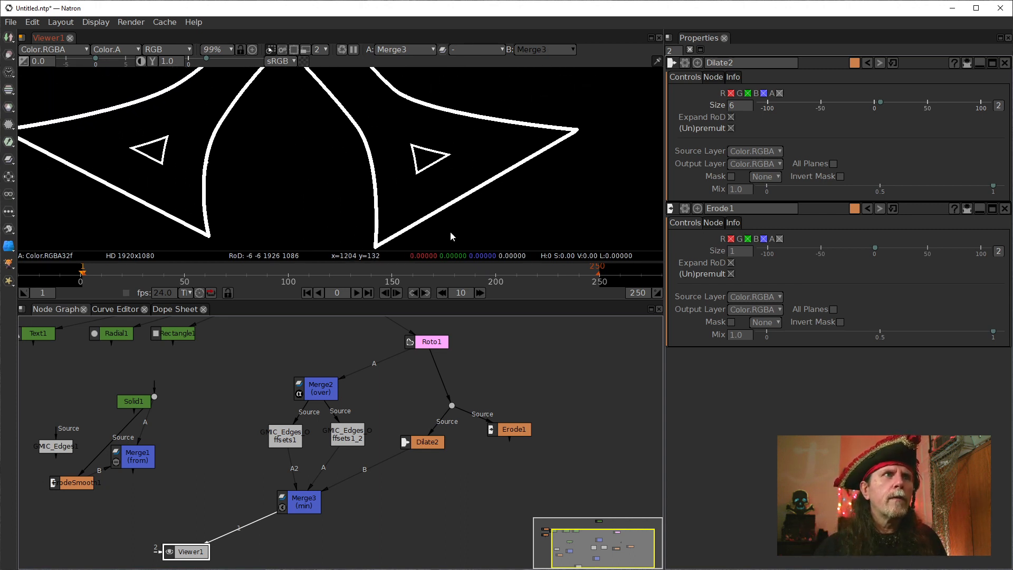
Display Dilate2 and then Erode1 in the viewer to compare their shapes.
left_click(510, 430)
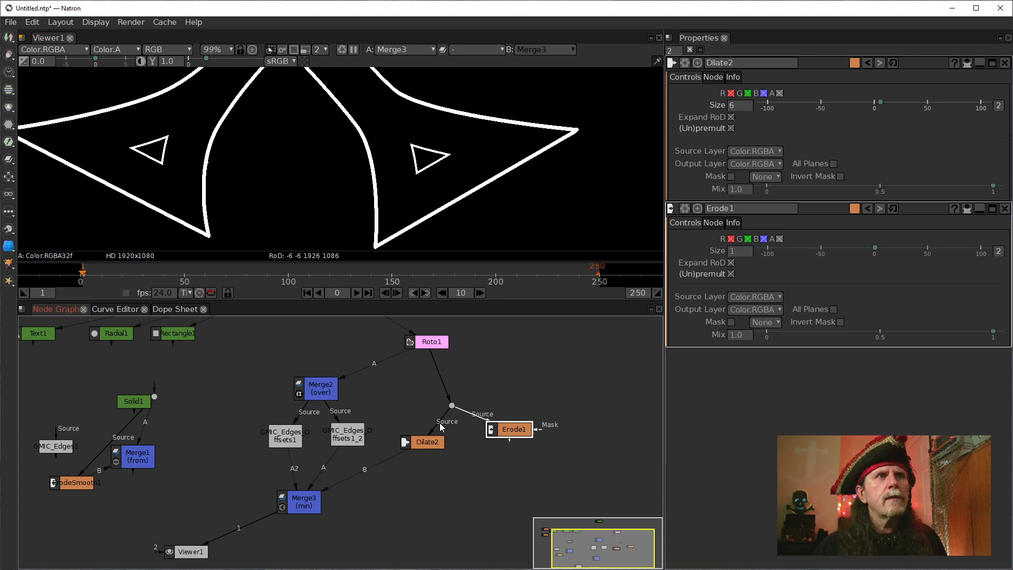
left_click(435, 448)
key("1")
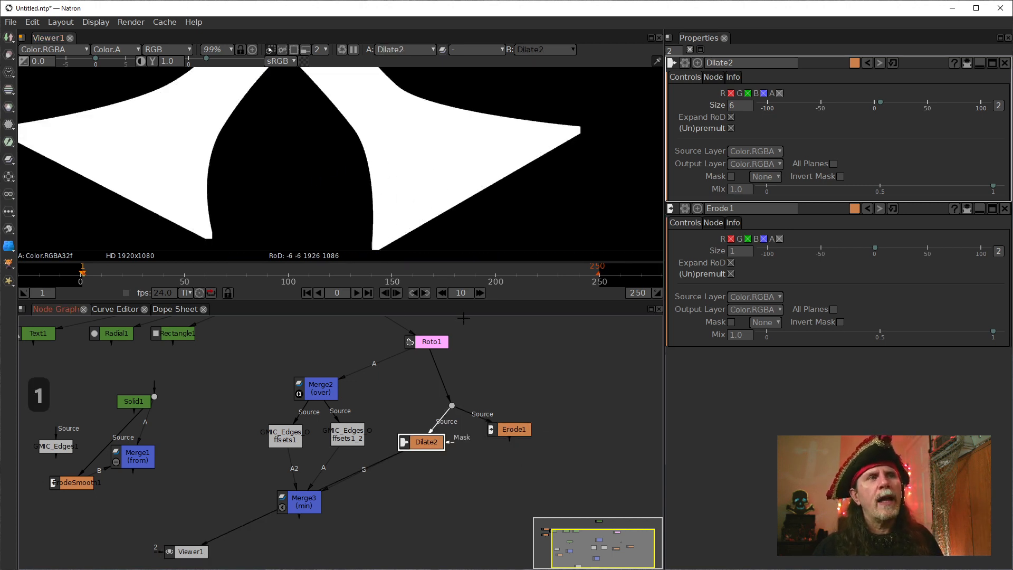
left_click(505, 432)
key("1")
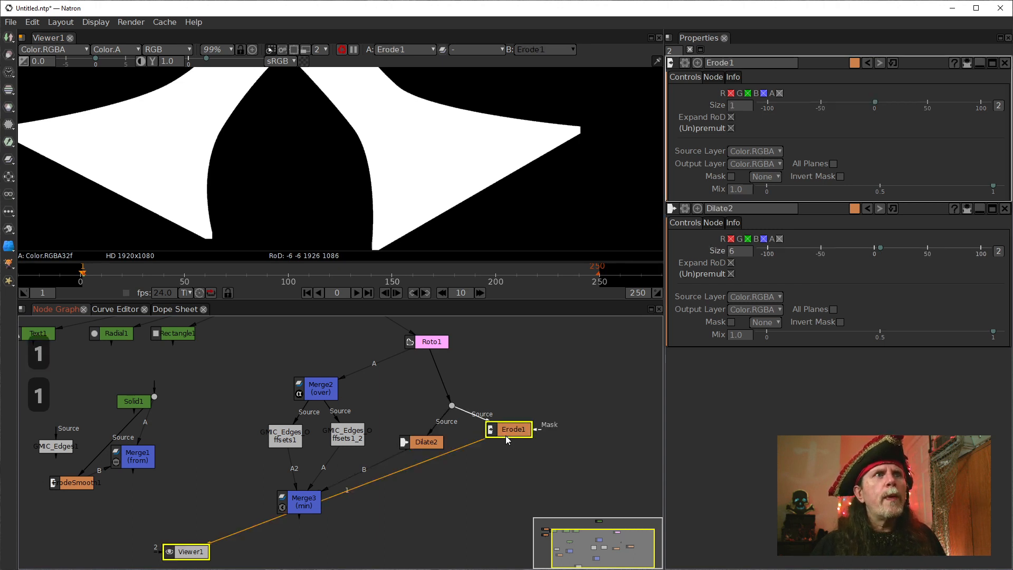
Move Erode1 down beside Dilate2, reconnect Merge3's B input to Erode1, and display Merge3.
left_click_drag(505, 432, 494, 458)
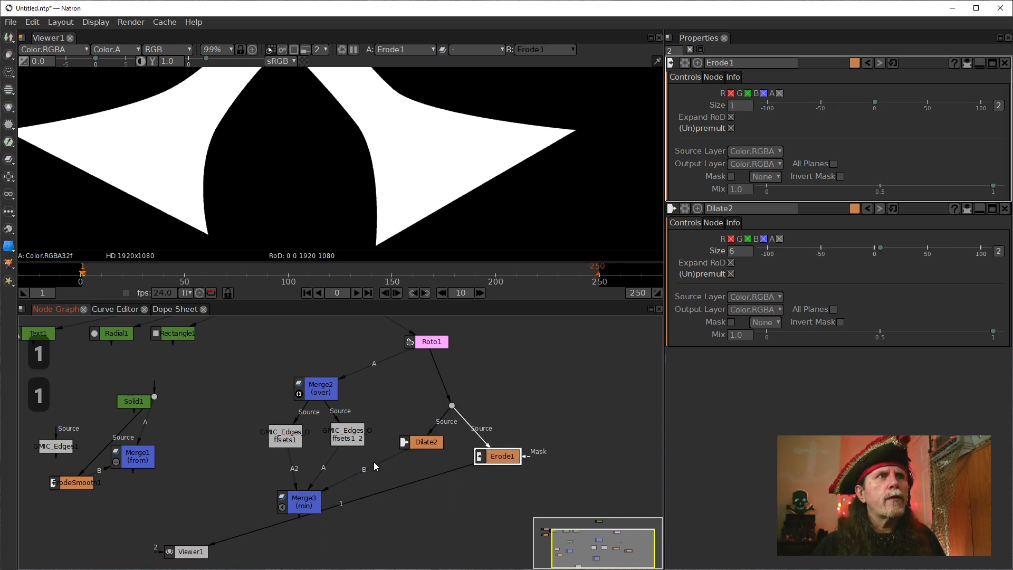
left_click_drag(376, 467, 506, 460)
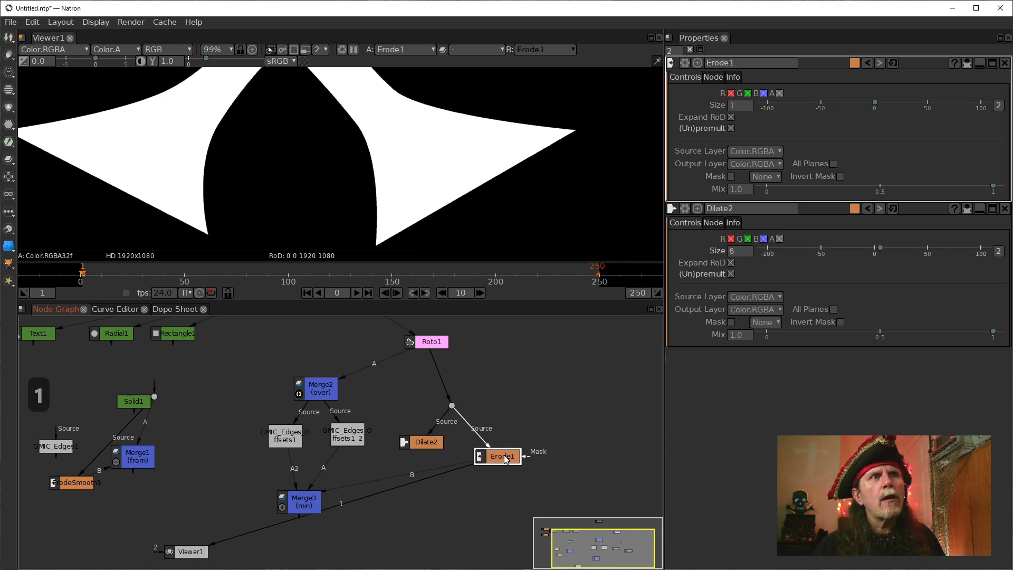
left_click(303, 502)
key("1")
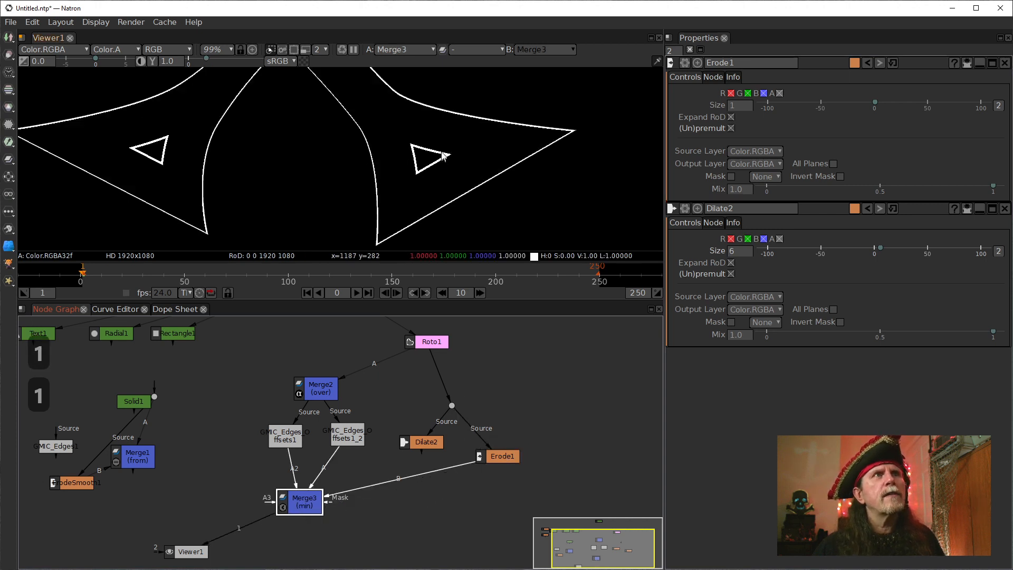
Examine Merge3's outline with Erode1 as its B input, up close at the cross's lower corner.
scroll(443, 155, "down", 1)
left_click_drag(443, 184, 491, 192)
scroll(480, 212, "up", 2)
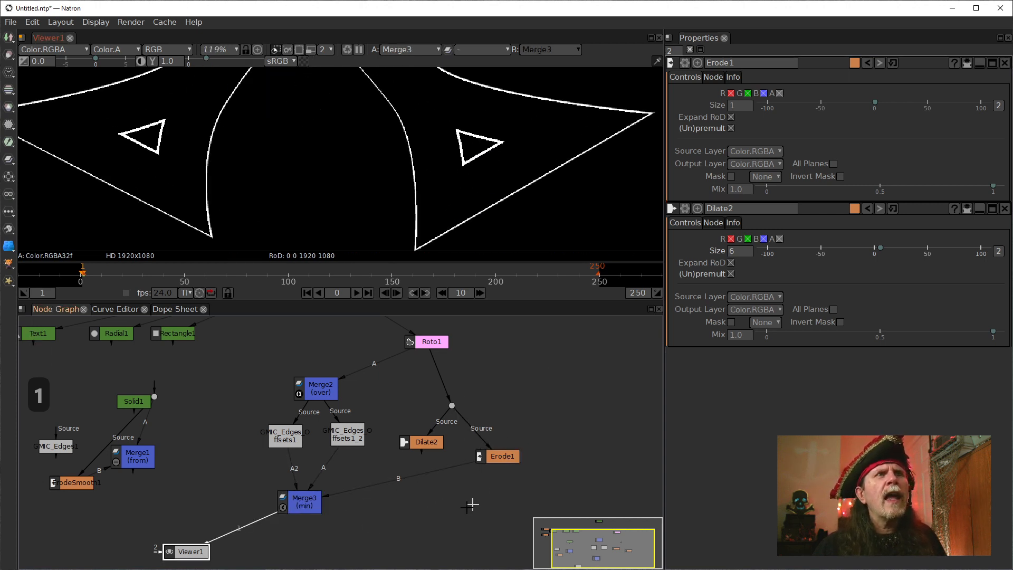
left_click(301, 502)
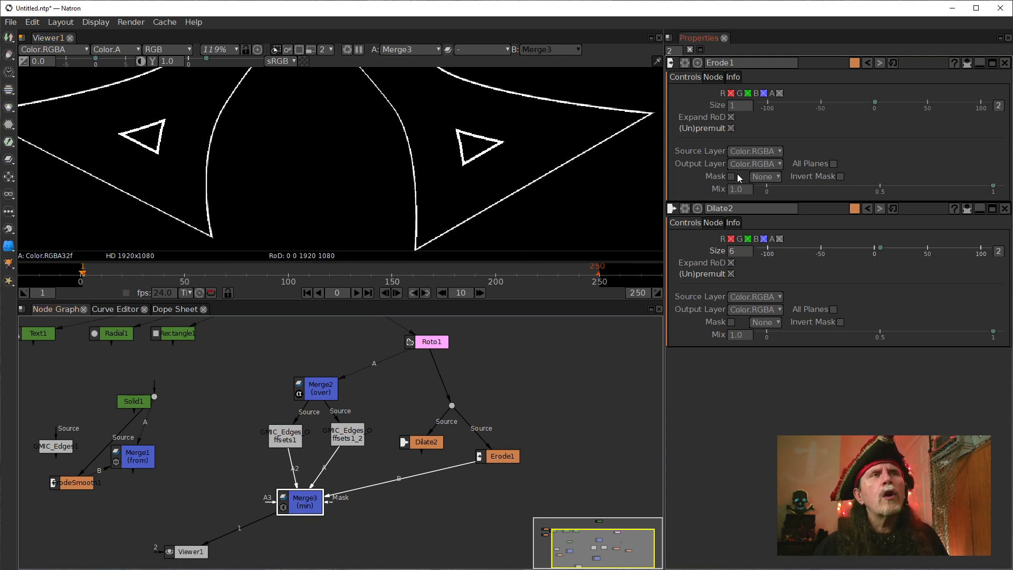
left_click_drag(433, 228, 414, 202)
scroll(410, 203, "up", 4)
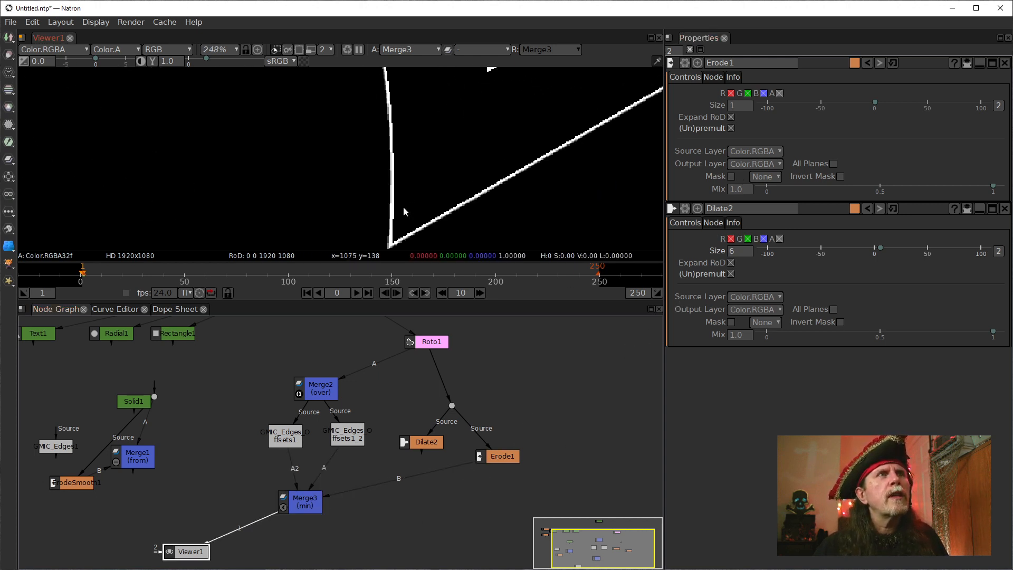
Set Erode1's Size to 5, checking its effect on Merge3's outline at the cross's lower corner.
left_click_drag(469, 105, 408, 233)
scroll(443, 190, "down", 1)
left_click_drag(446, 184, 385, 191)
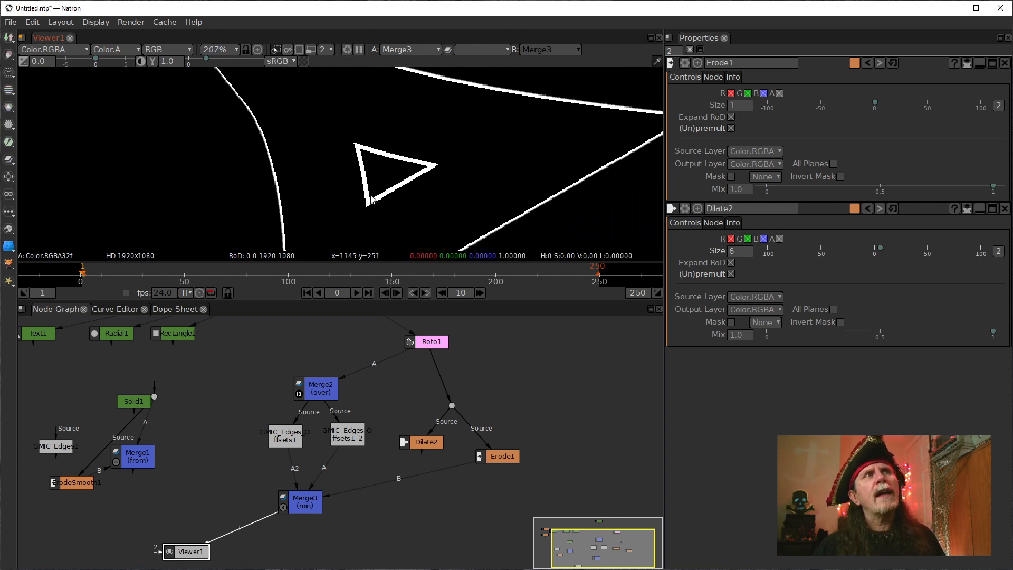
left_click_drag(483, 211, 517, 98)
scroll(320, 232, "up", 3)
scroll(320, 236, "up", 1)
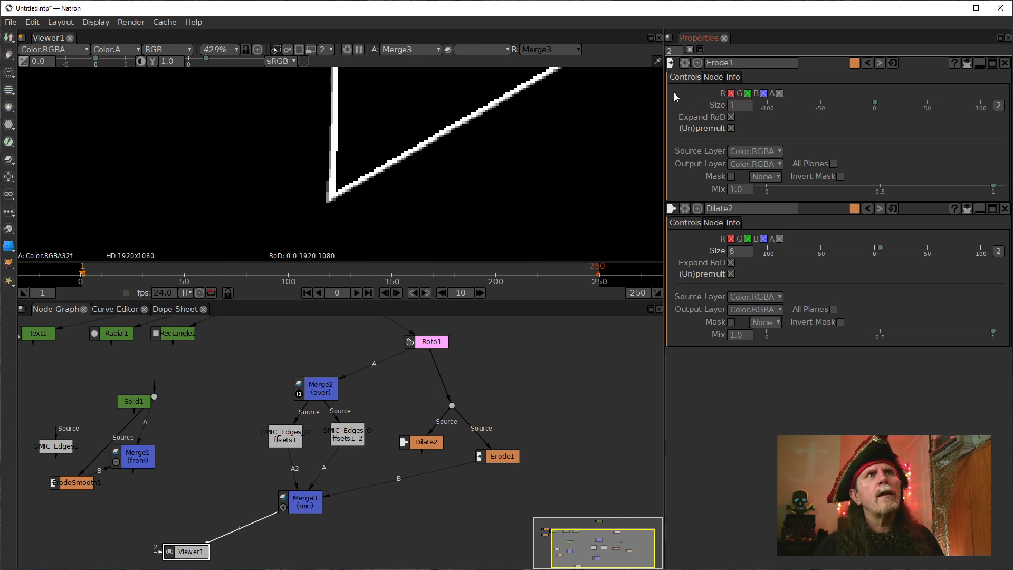
double_click(733, 107)
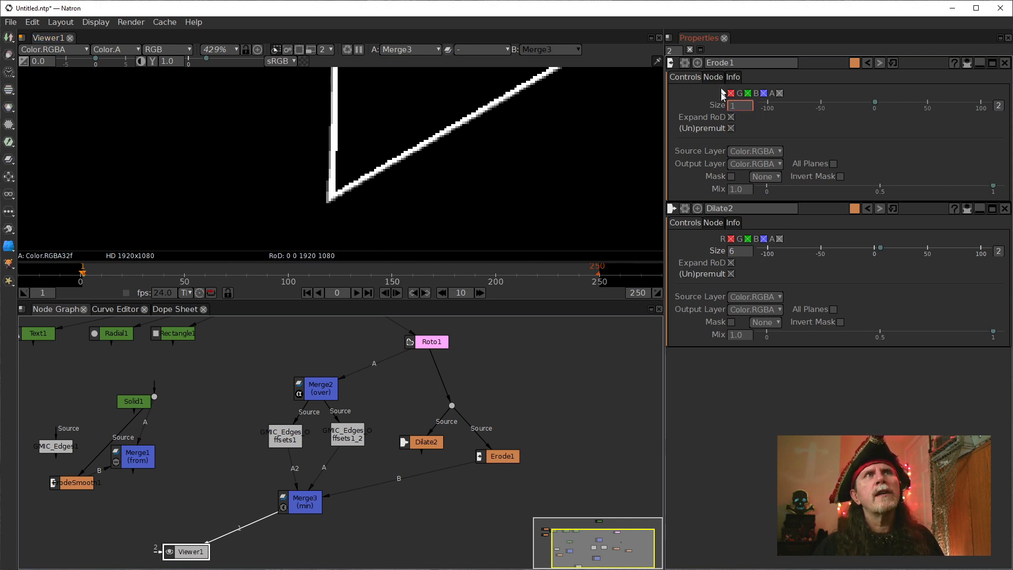
scroll(729, 110, "up", 1)
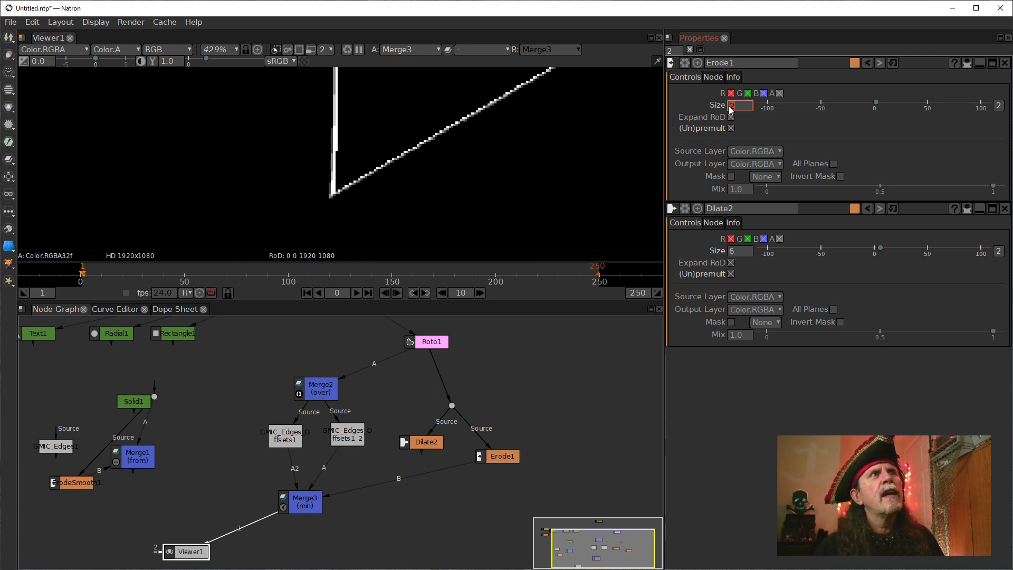
scroll(731, 109, "up", 1)
scroll(731, 109, "up", 1)
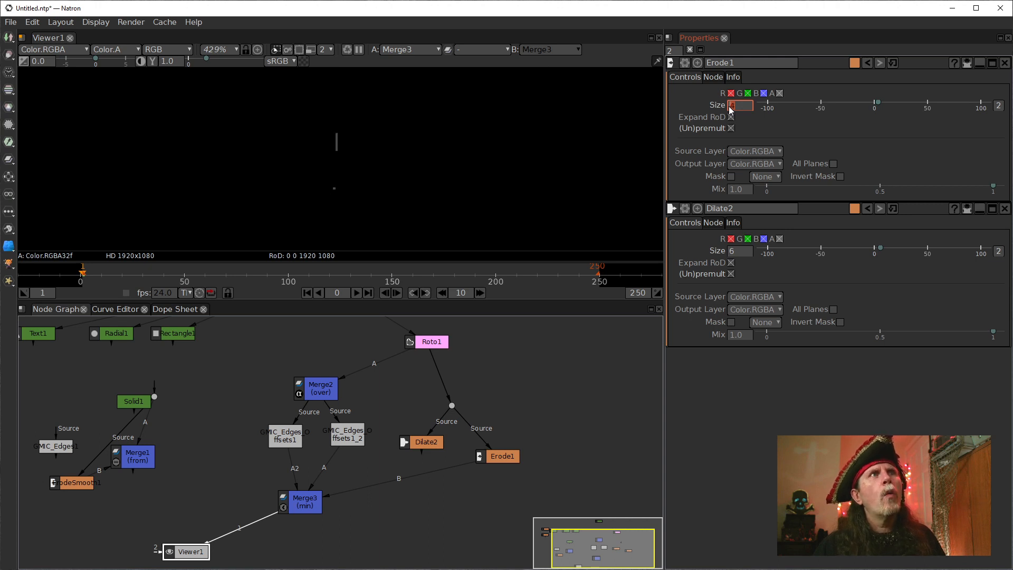
scroll(731, 109, "up", 1)
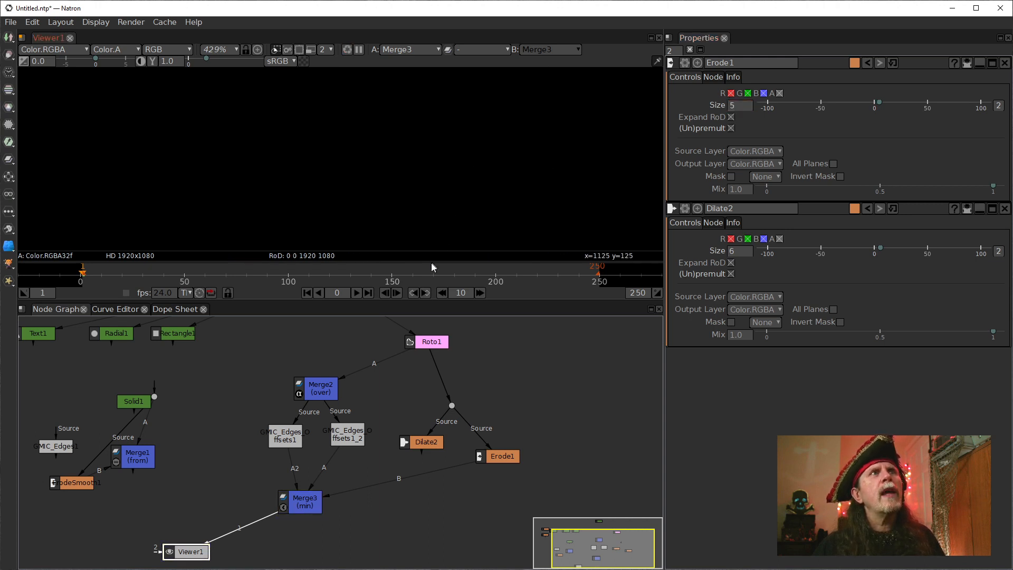
Check Merge3's outline around the lower arms, and compare Erode1's shape with Dilate2's in the viewer.
scroll(415, 178, "down", 3)
scroll(415, 174, "down", 5)
left_click_drag(462, 118, 610, 145)
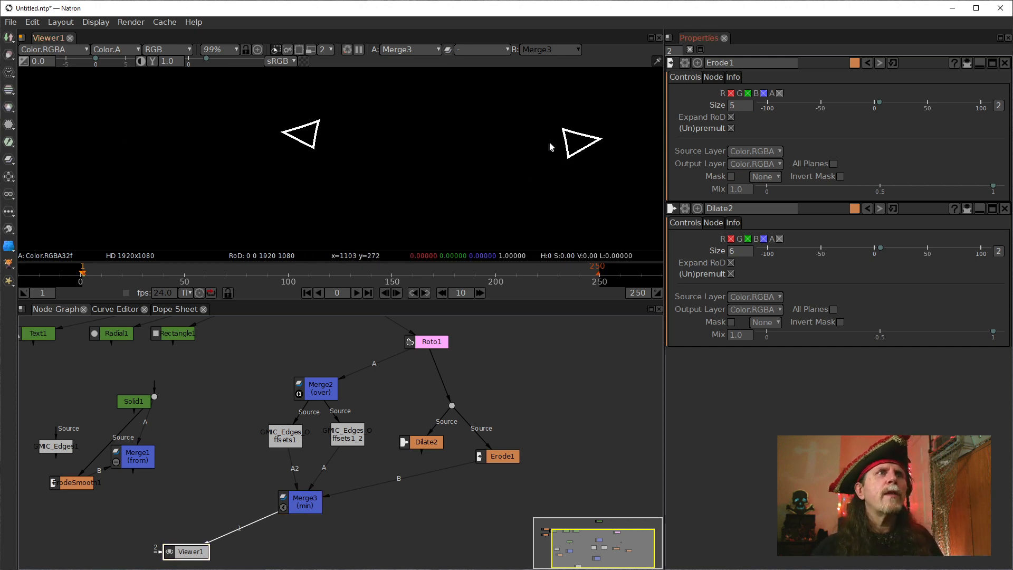
left_click(496, 457)
key("1")
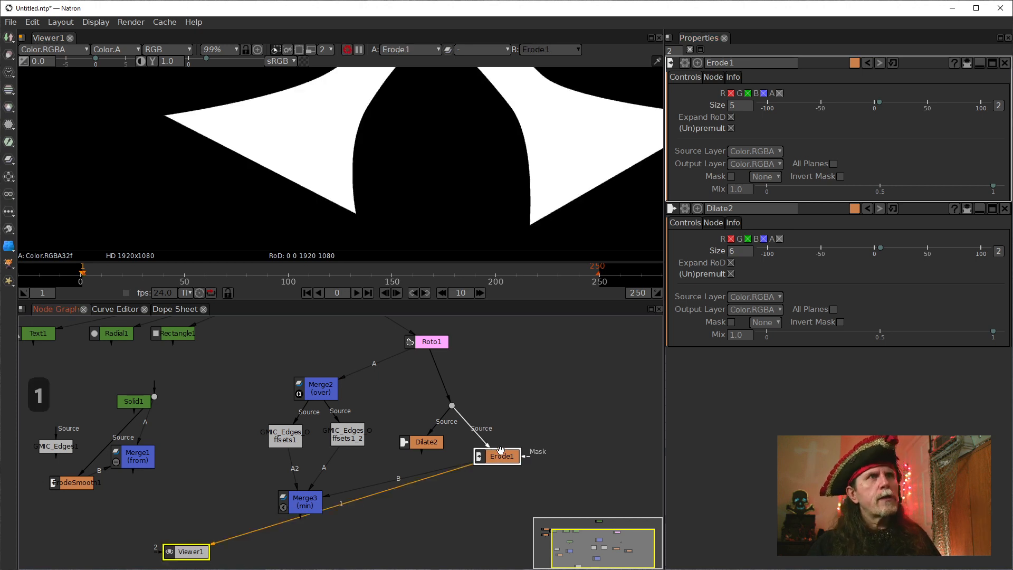
left_click(422, 444)
key("1")
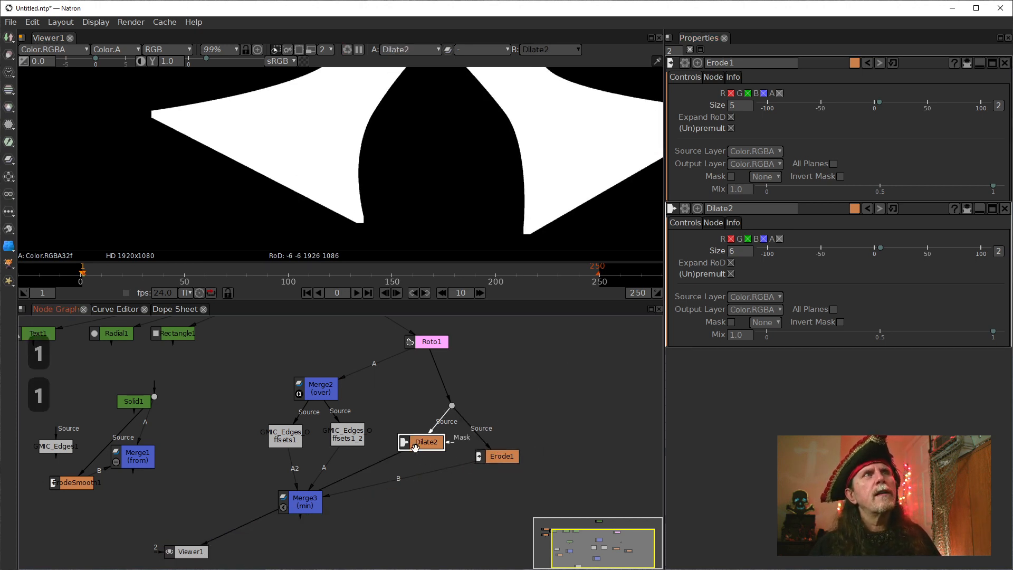
Combine Dilate2 as B and Erode1 as A in a new Merge node placed below them, with the from operation.
mouse_move(491, 457)
left_mouse_down()
mouse_move(507, 430)
mouse_move(501, 447)
left_mouse_up()
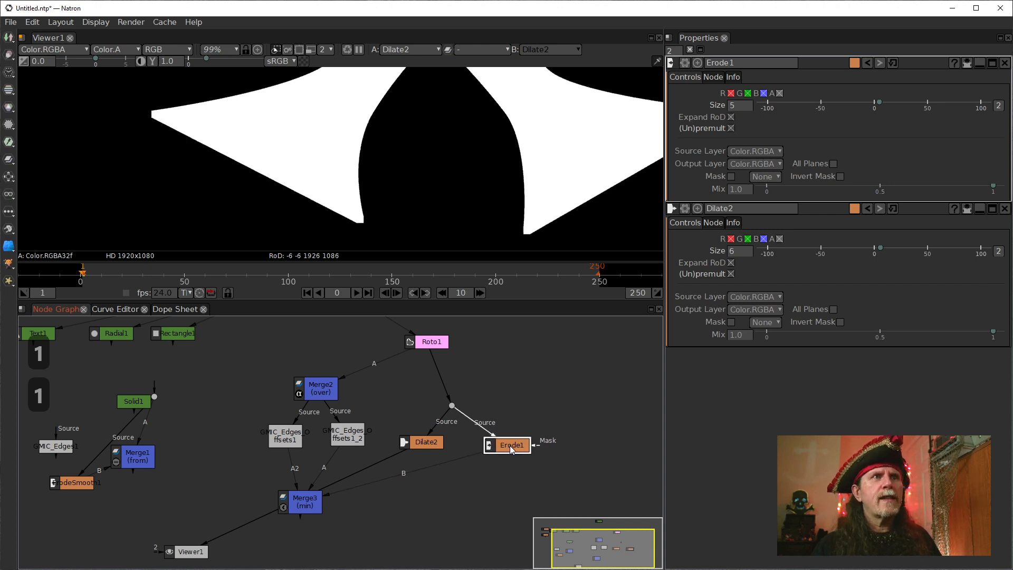
left_click(418, 442)
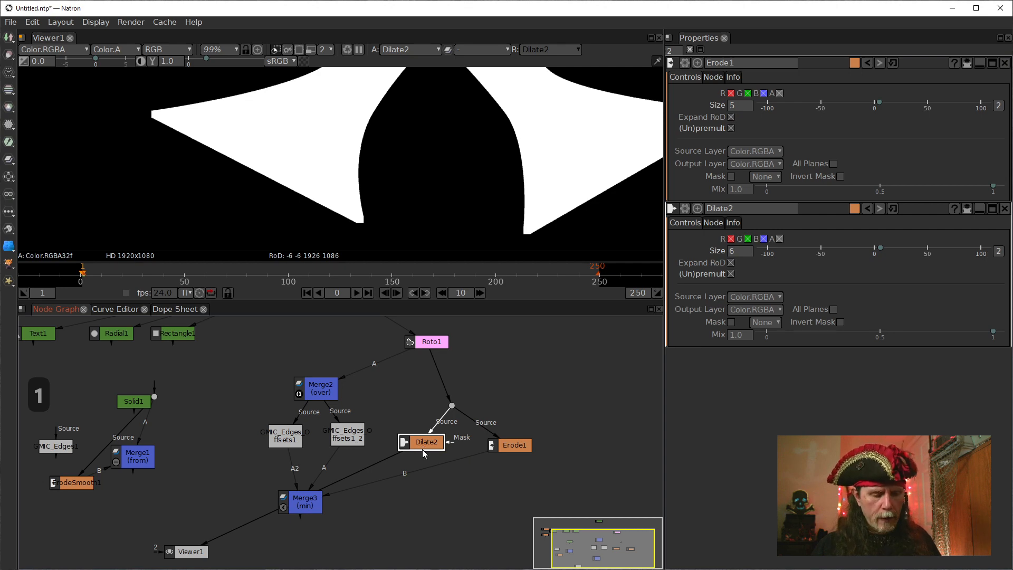
key("m")
left_click_drag(422, 470, 508, 448)
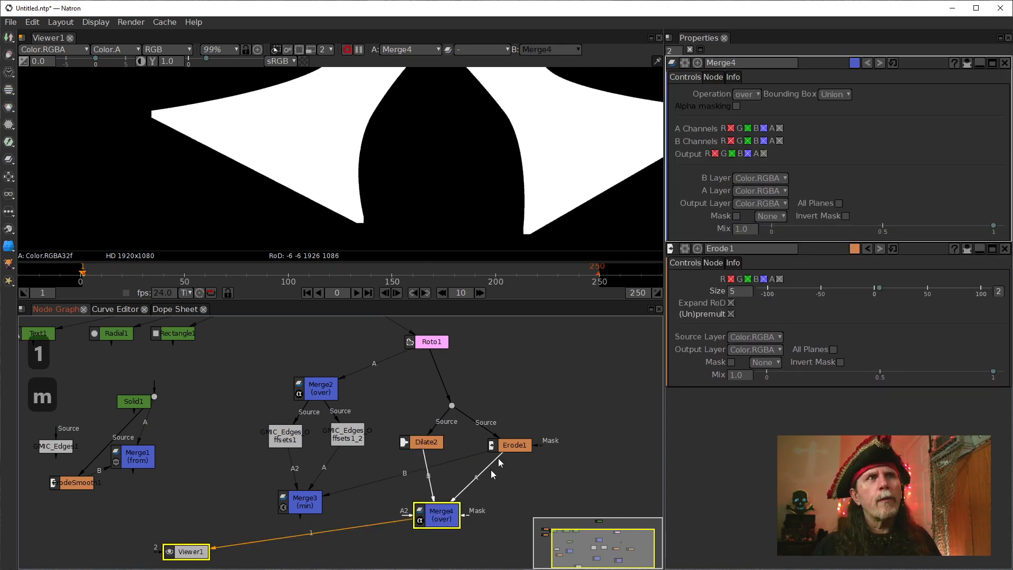
left_click_drag(440, 515, 456, 491)
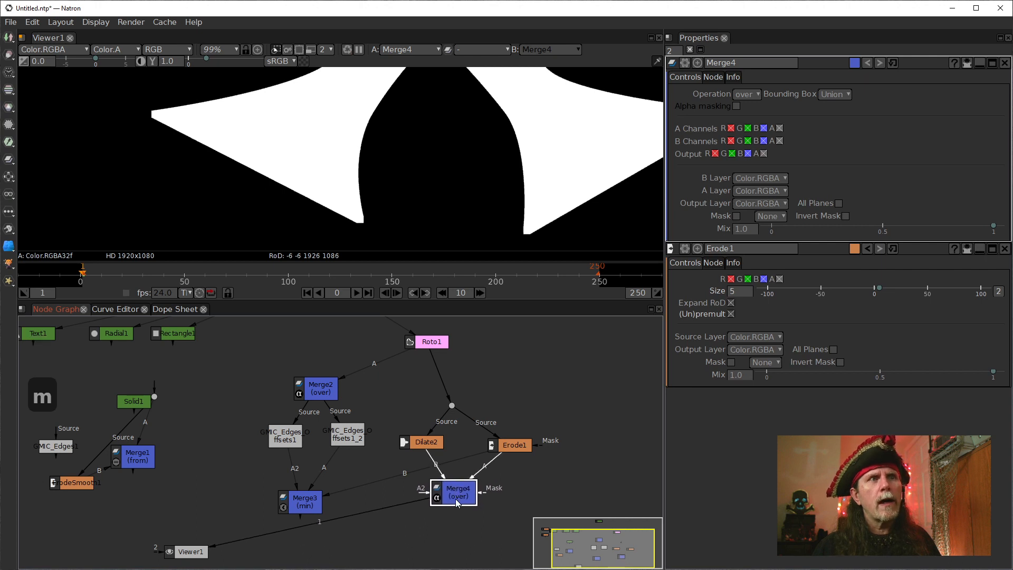
left_click(747, 93)
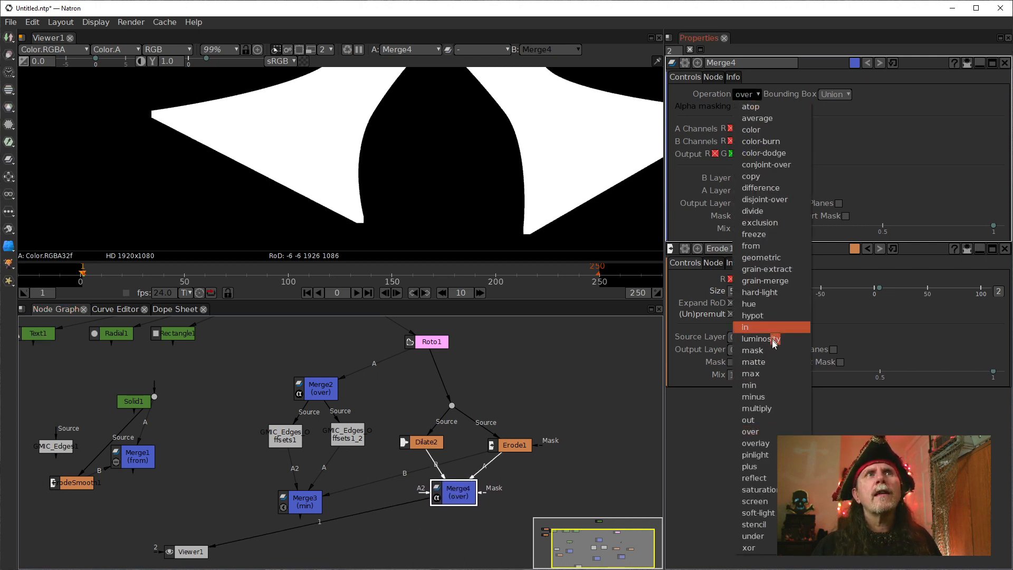
left_click(774, 247)
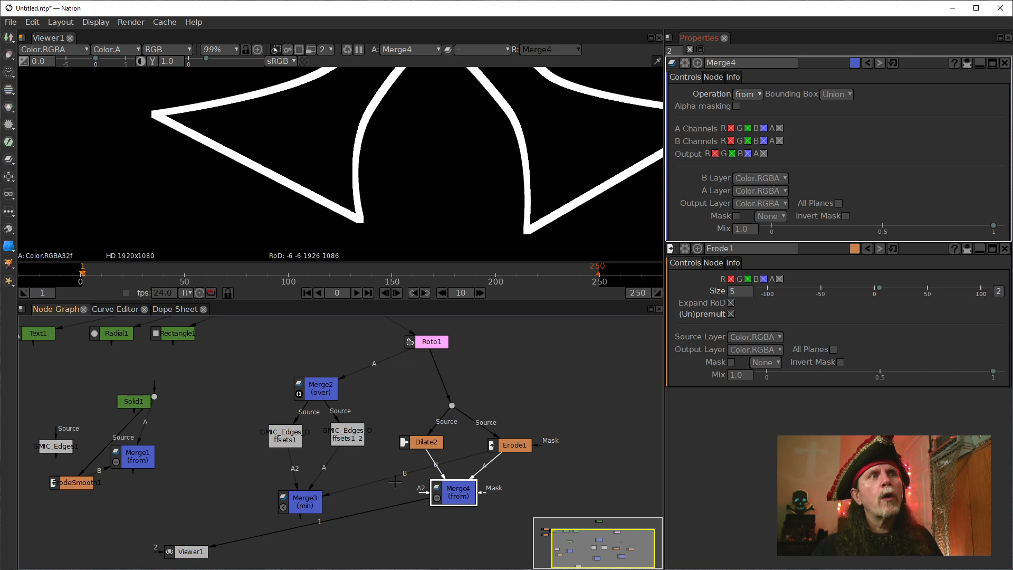
Disconnect Merge3's B input from Erode1 and display Merge3 in the viewer.
left_click_drag(385, 479, 392, 375)
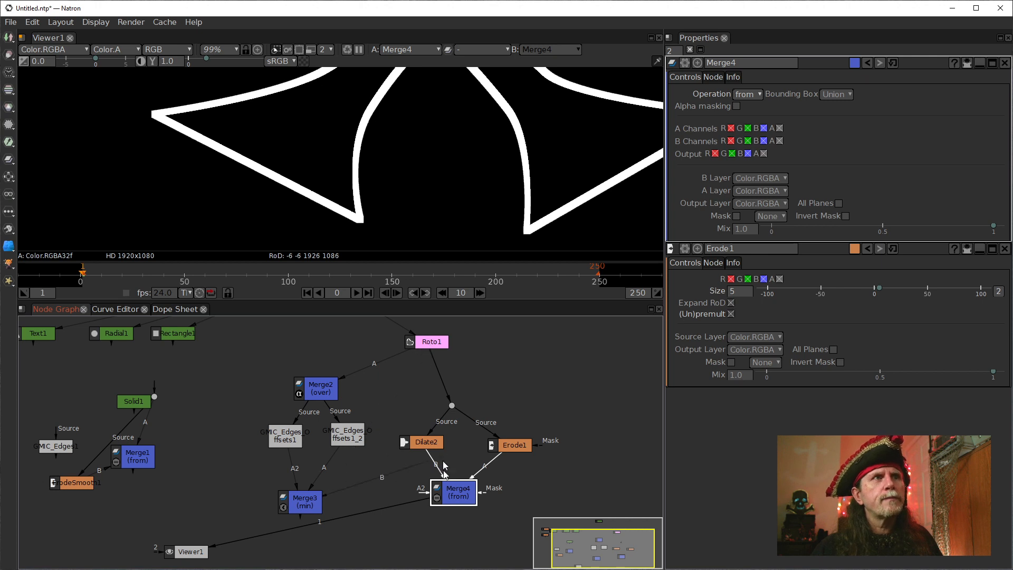
left_click_drag(444, 465, 411, 463)
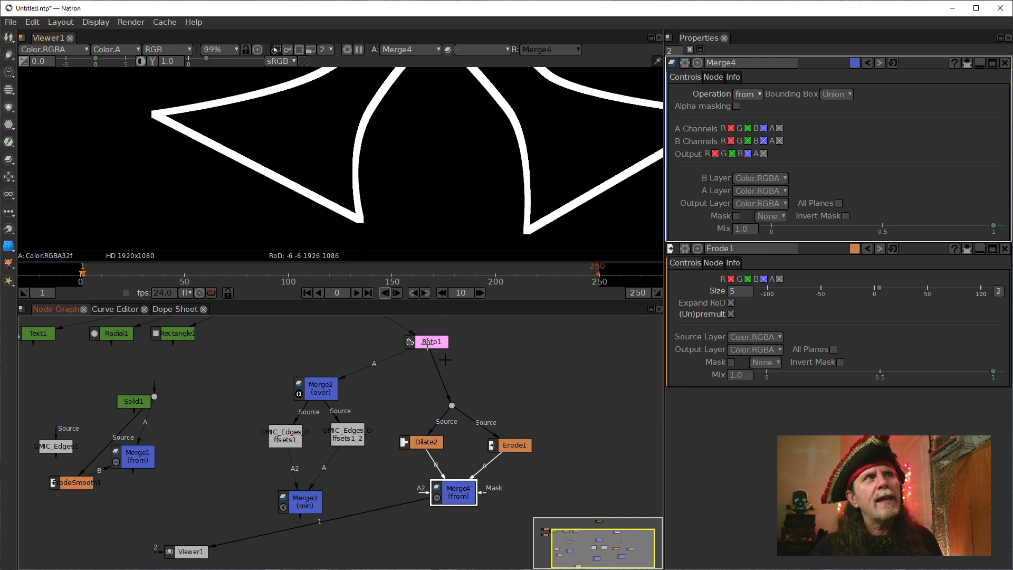
left_click(506, 450)
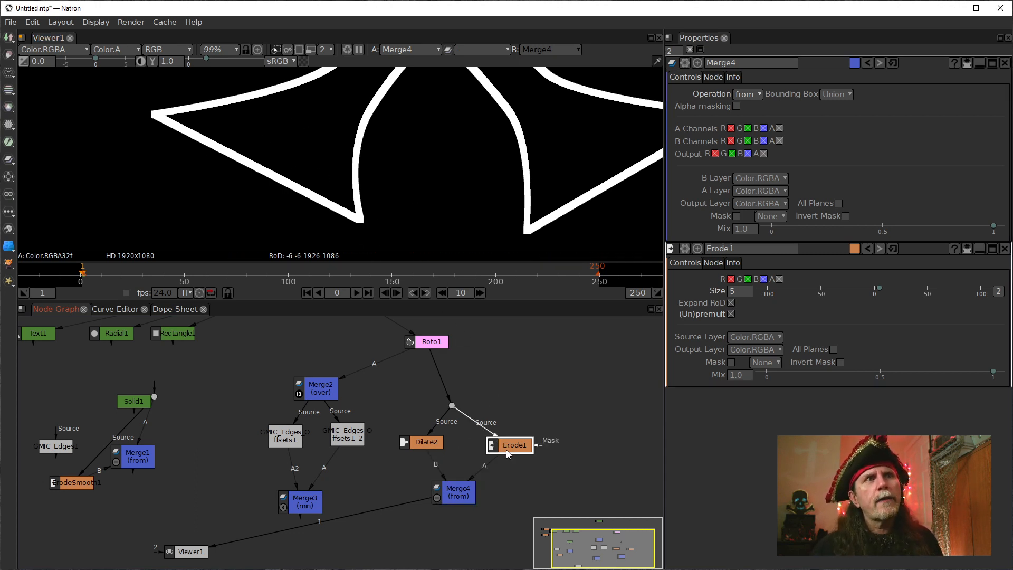
left_click(429, 446)
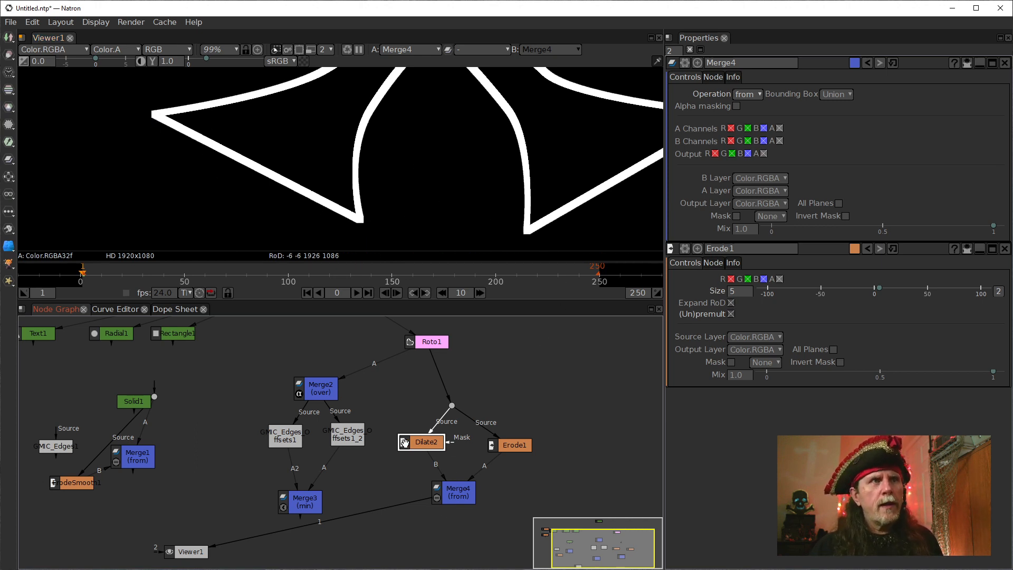
left_click(312, 508)
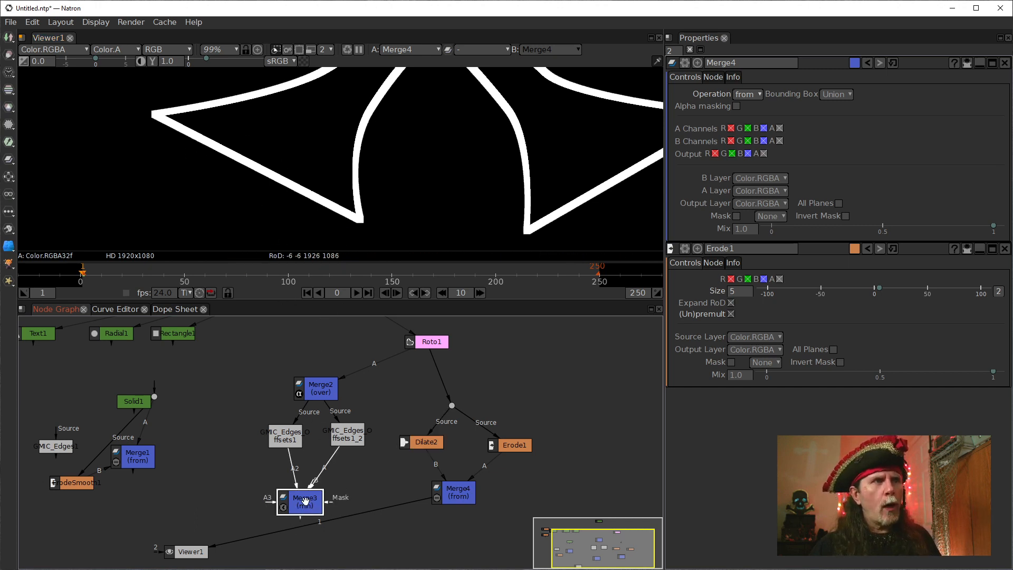
key("1")
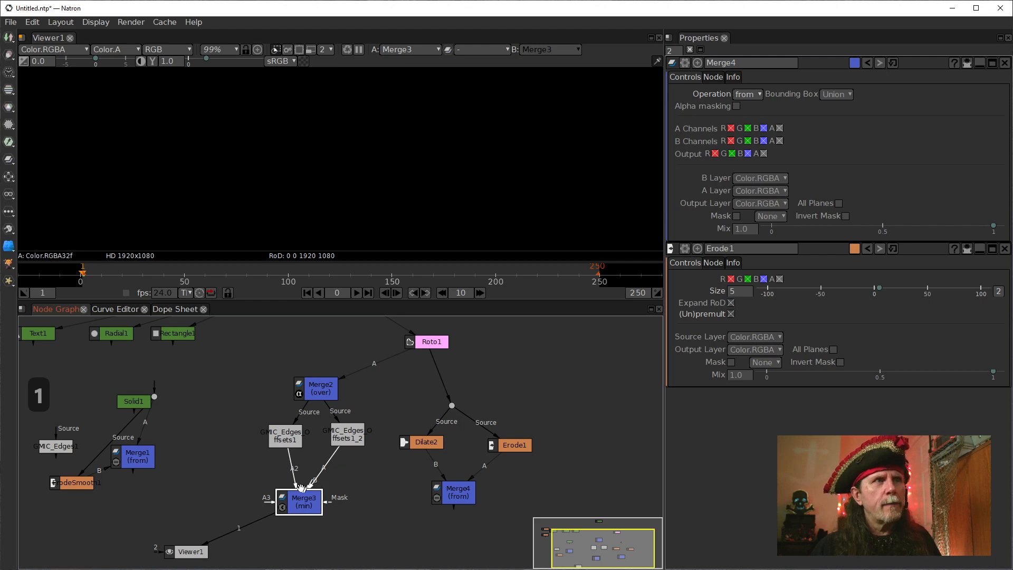
Display GMIC_Edges_Offsets1_2 and examine its offset lines up close at the cross's lower corner.
left_click(337, 438)
key("1")
scroll(373, 223, "up", 5)
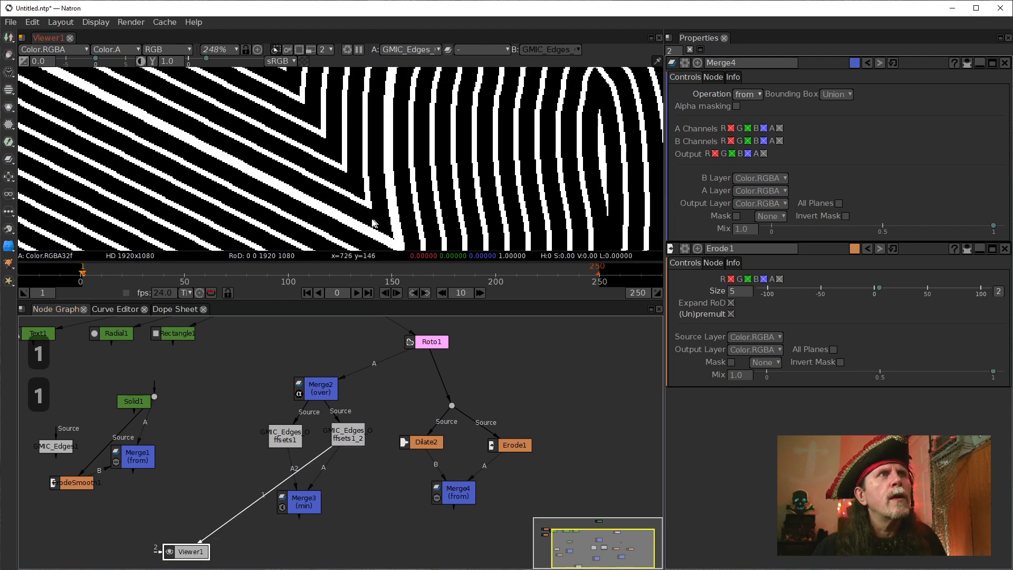
left_click_drag(372, 222, 273, 179)
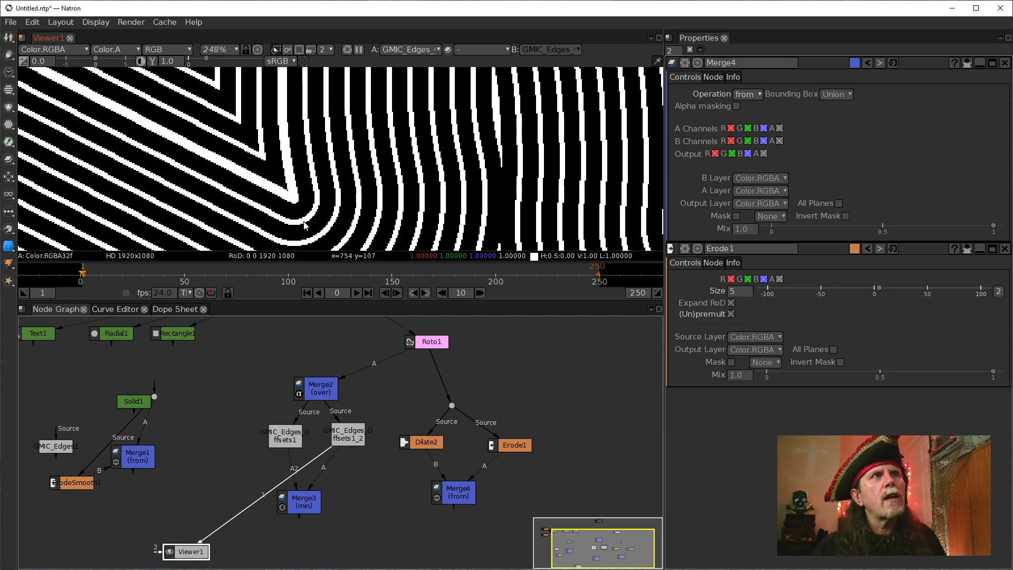
Feed GMIC_Edges_Offsets1 into Merge3's B input instead of A2 and inspect the min merge without a limiting shape.
left_click(312, 507)
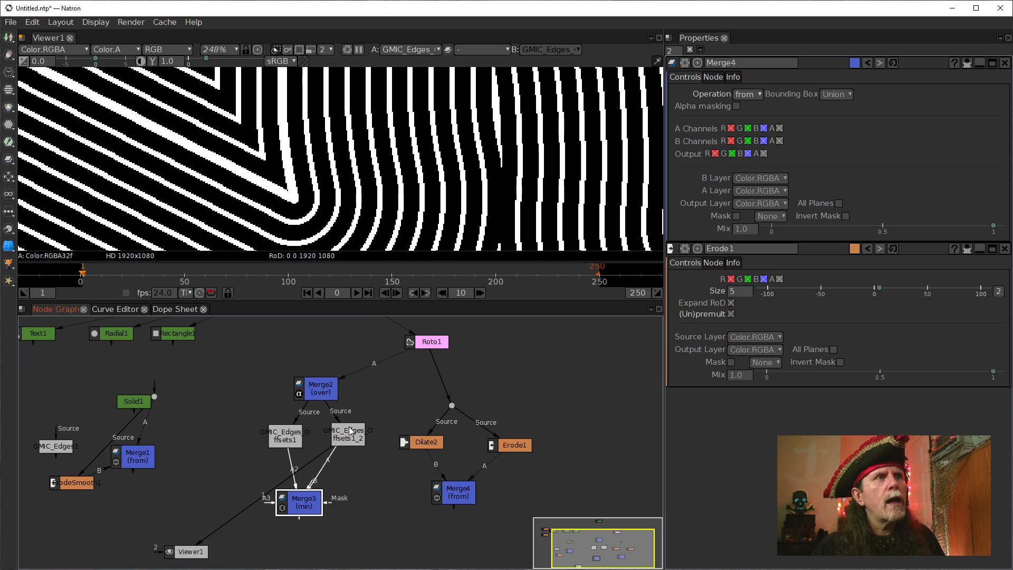
left_click_drag(294, 467, 350, 511)
scroll(329, 188, "down", 2)
left_click_drag(330, 191, 326, 216)
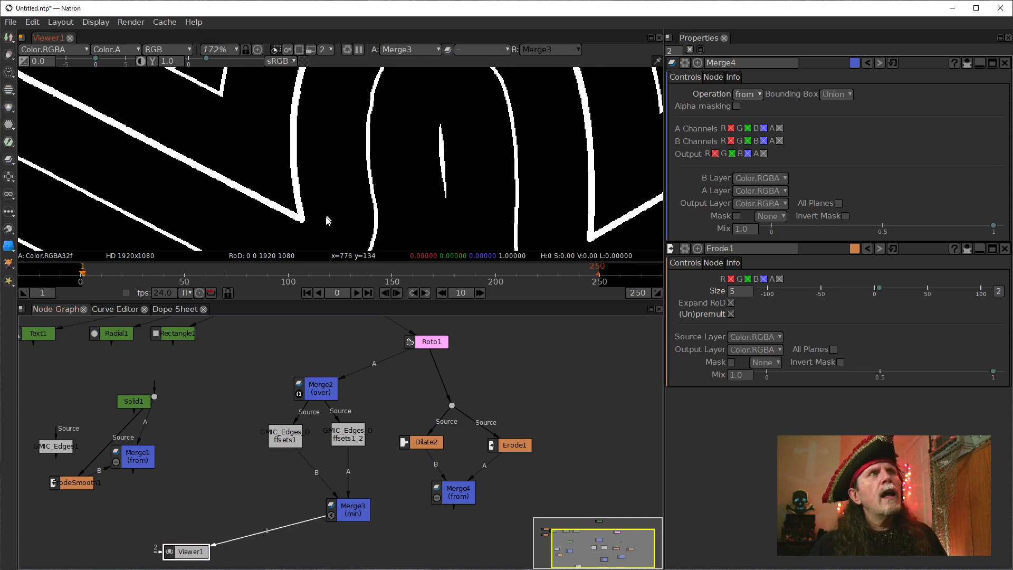
scroll(327, 220, "up", 1)
Rewire Merge3 so GMIC_Edges_Offsets1 feeds its A2 input and Merge4 feeds its B input.
left_click(514, 450)
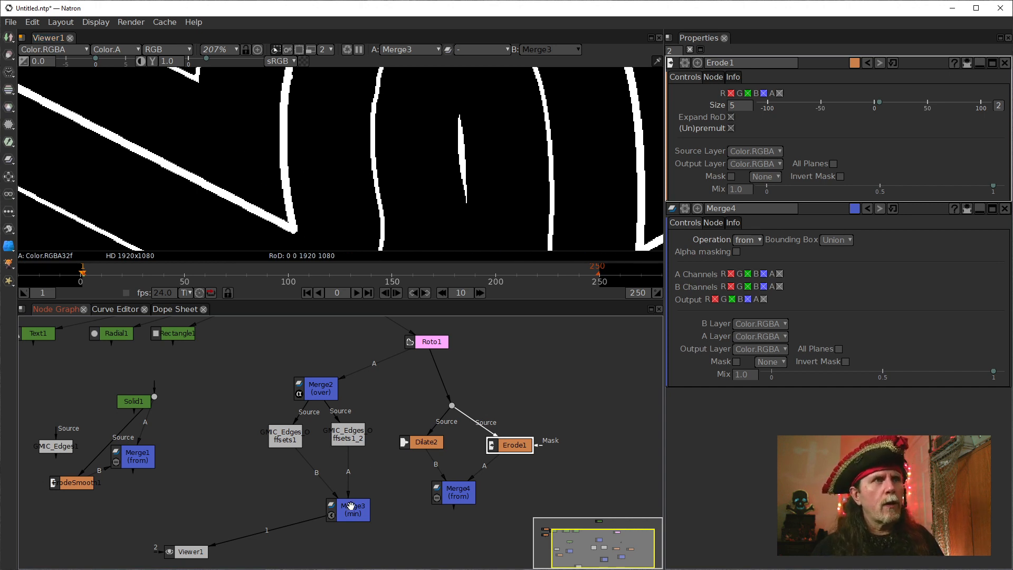
left_click_drag(325, 480, 396, 471)
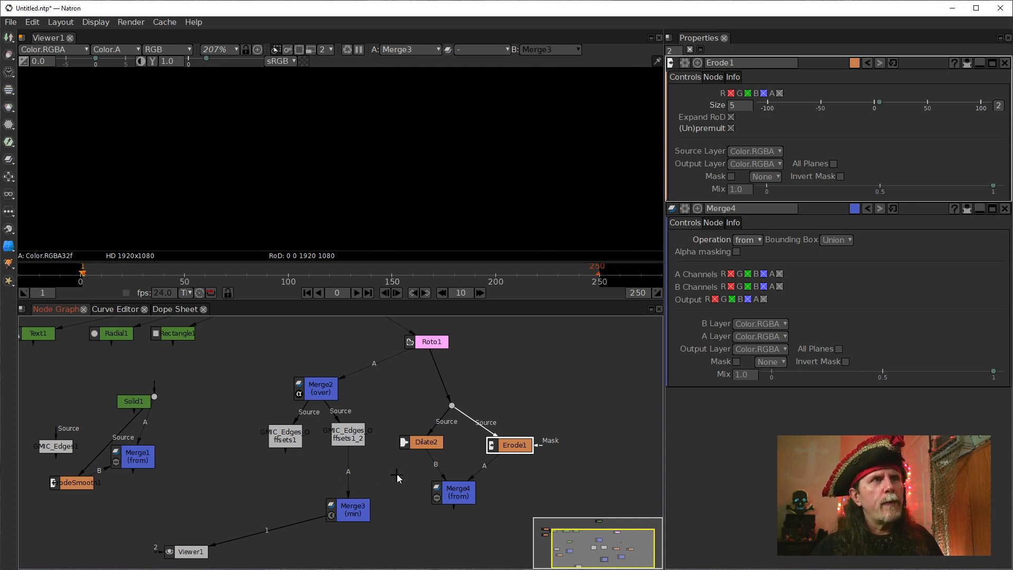
left_click(343, 516)
left_click_drag(317, 511, 281, 427)
left_click_drag(359, 492, 323, 521)
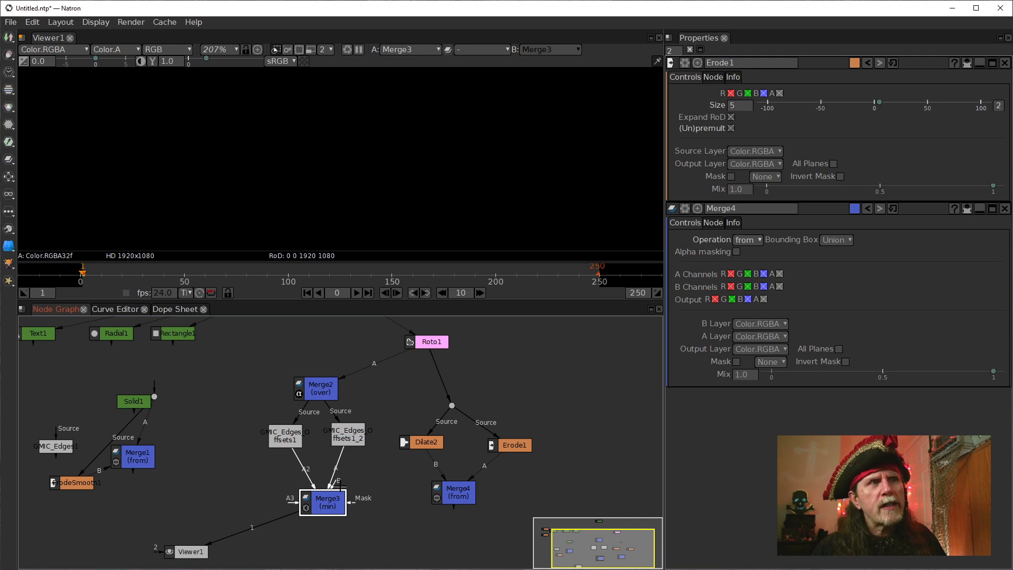
left_click_drag(341, 482, 449, 498)
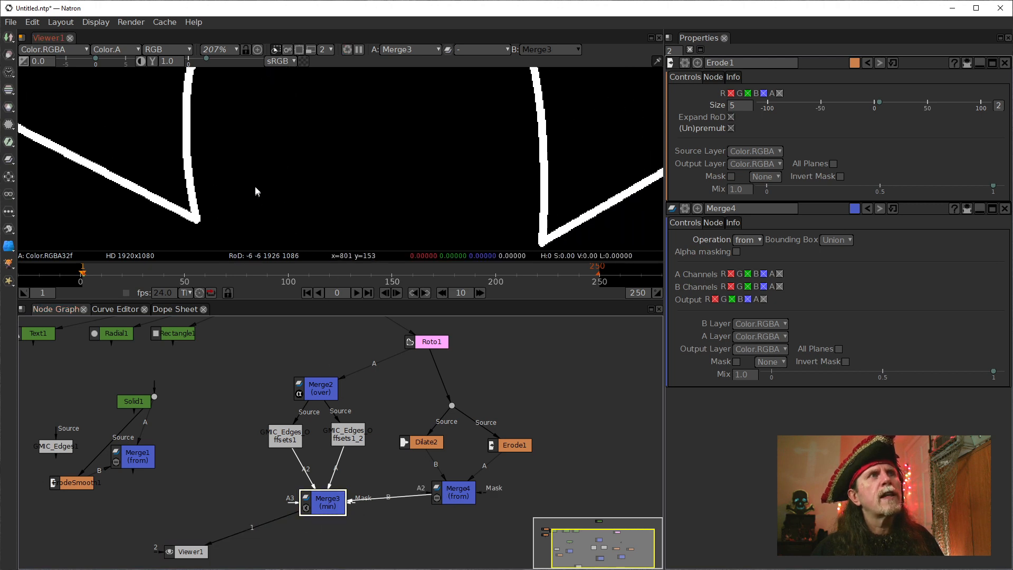
Examine Merge3's outline over the whole cross and up close at the tip of the lower-right arm.
scroll(255, 185, "down", 10)
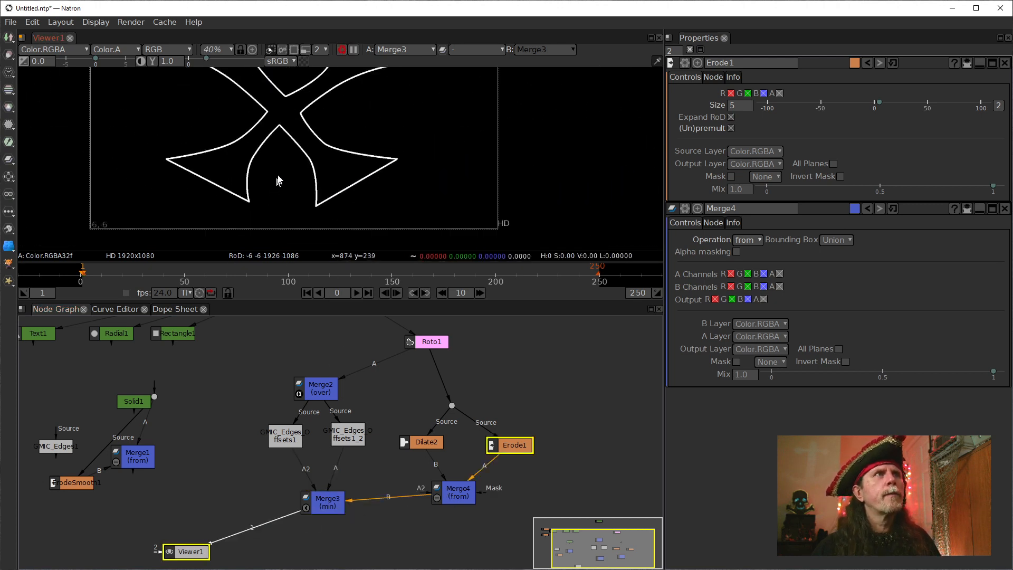
scroll(279, 180, "down", 4)
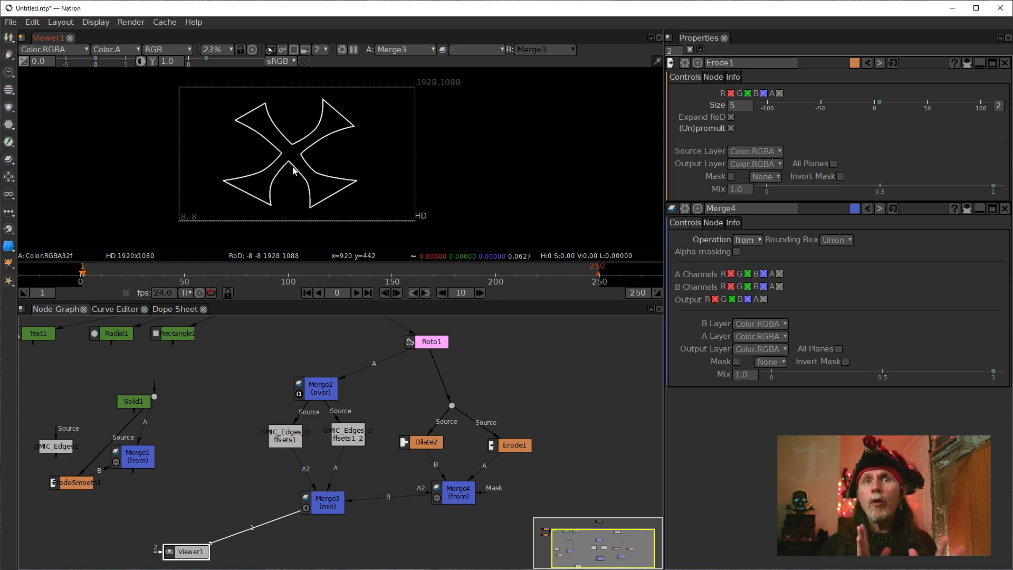
scroll(293, 170, "up", 10)
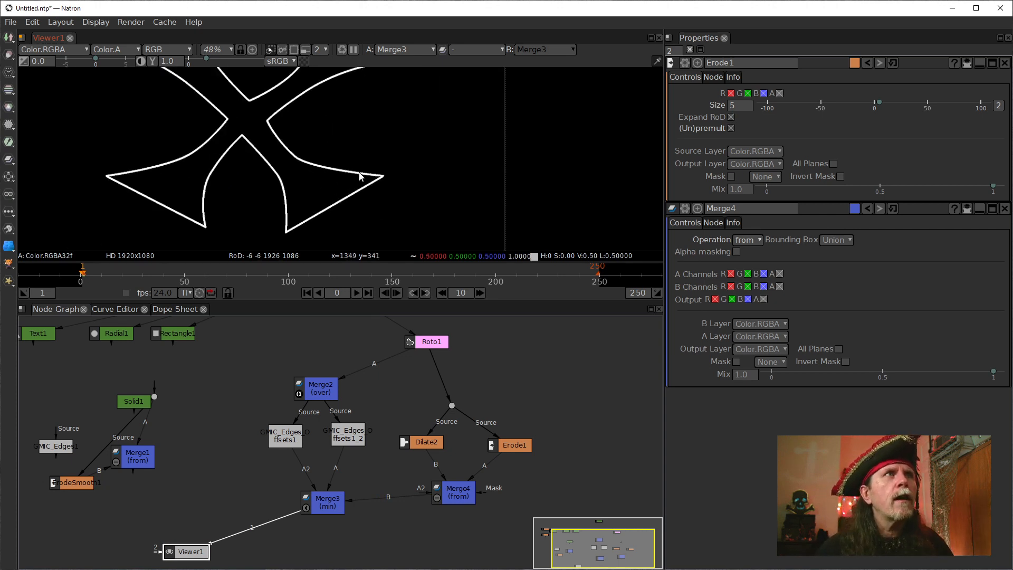
scroll(390, 178, "up", 8)
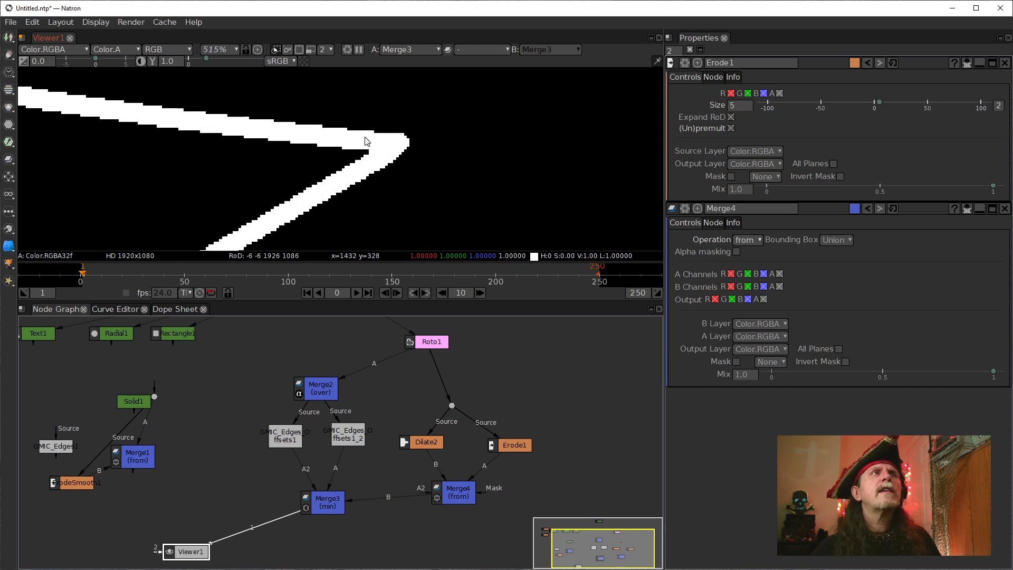
Open the settings of GMIC_Edges_Offsets1 and GMIC_Edges_Offsets1_2 to compare their Scale and Thickness.
double_click(290, 440)
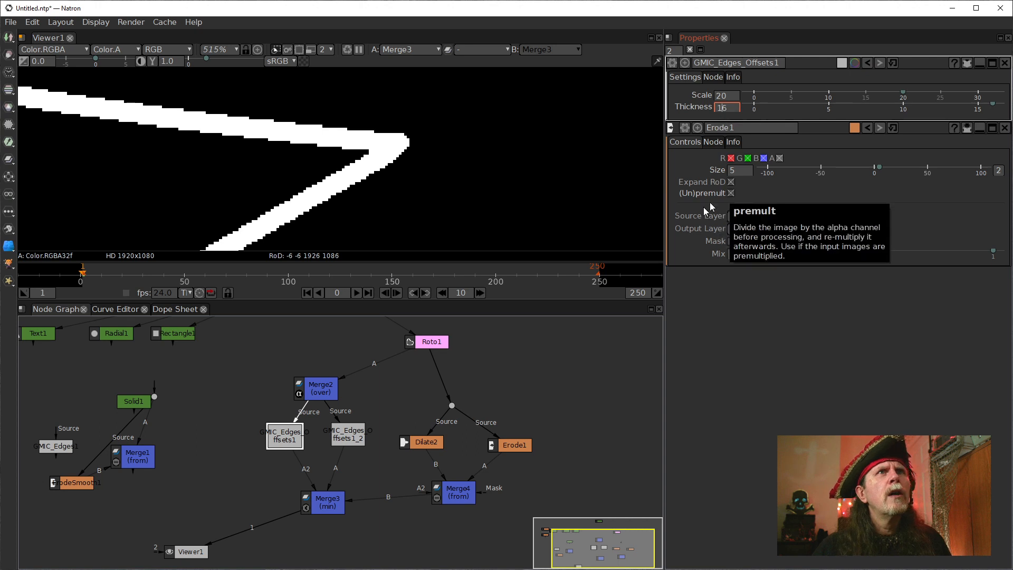
left_click(348, 435)
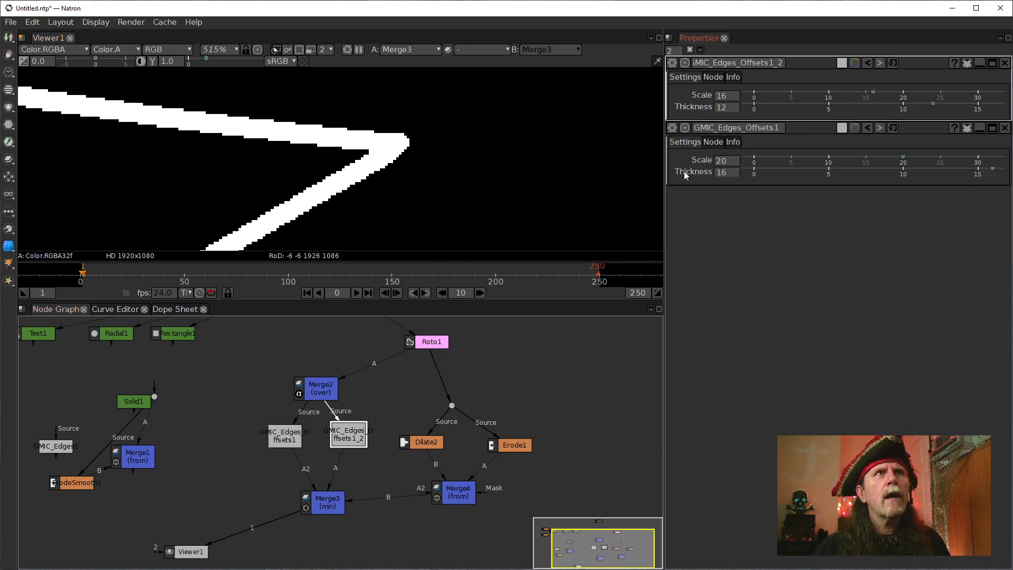
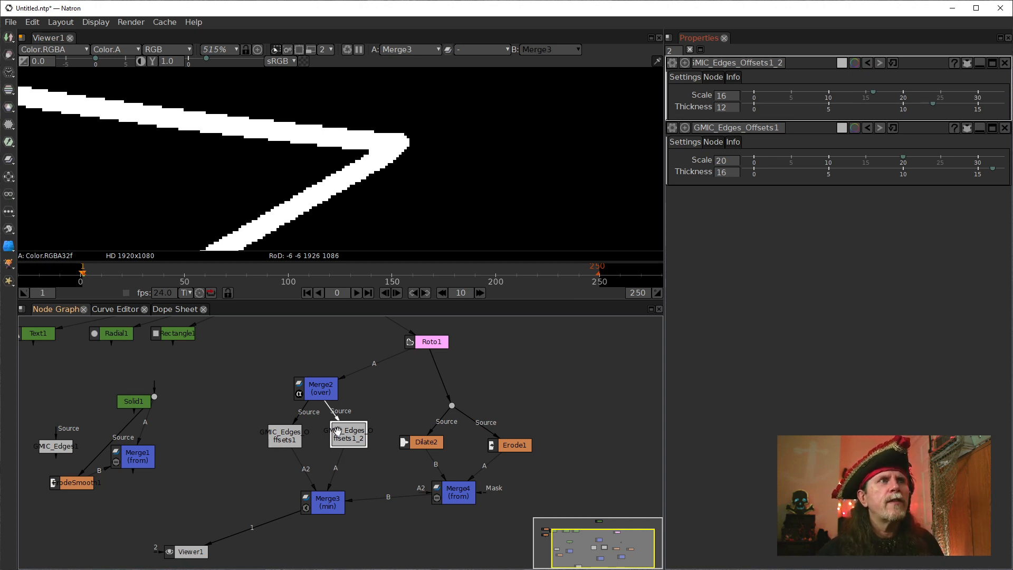
Move GMIC_Edges_Offsets1_2 closer to GMIC_Edges_Offsets1 and bring the settings of GMIC_Edges_Offsets1 to the front.
left_click_drag(340, 431, 297, 438)
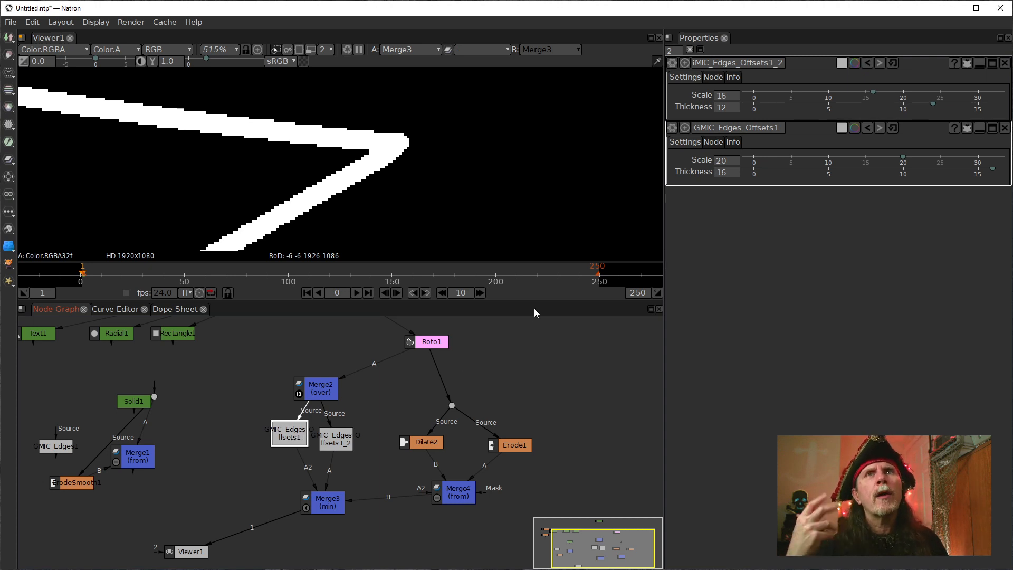
double_click(289, 432)
left_click(322, 134)
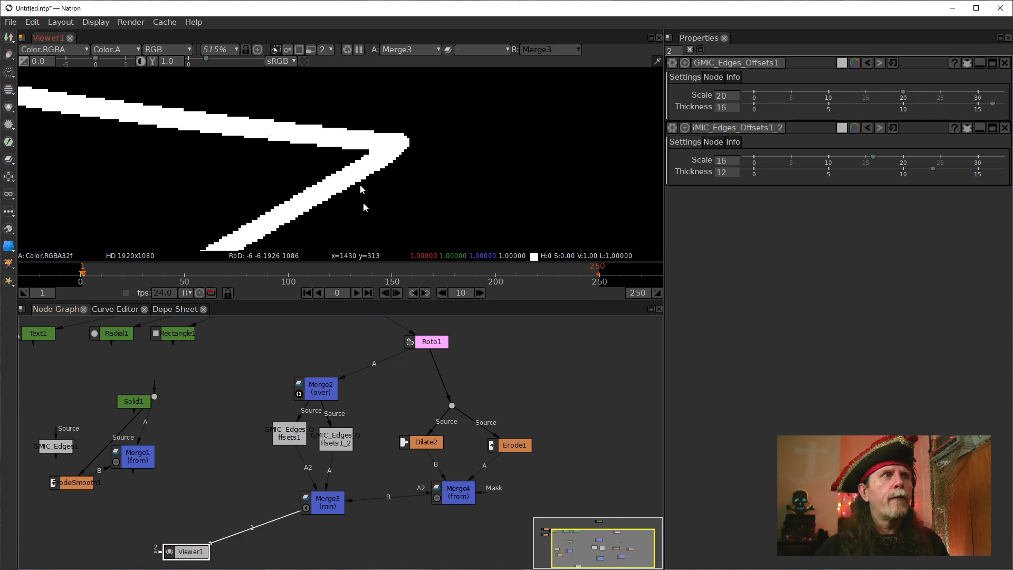
Duplicate GMIC_Edges_Offsets1, place the copy in the free space beside Merge2's branch, and rename it GMIC_Edges_Offsets2.
left_click(289, 443)
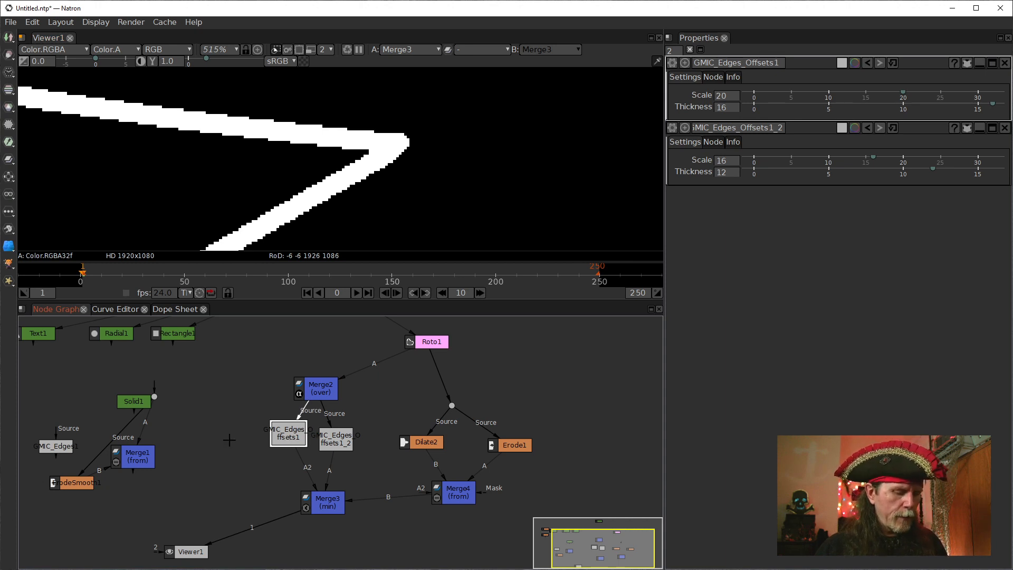
key("alt+c")
mouse_move(240, 443)
left_mouse_down()
mouse_move(244, 409)
mouse_move(202, 431)
mouse_move(208, 421)
left_mouse_up()
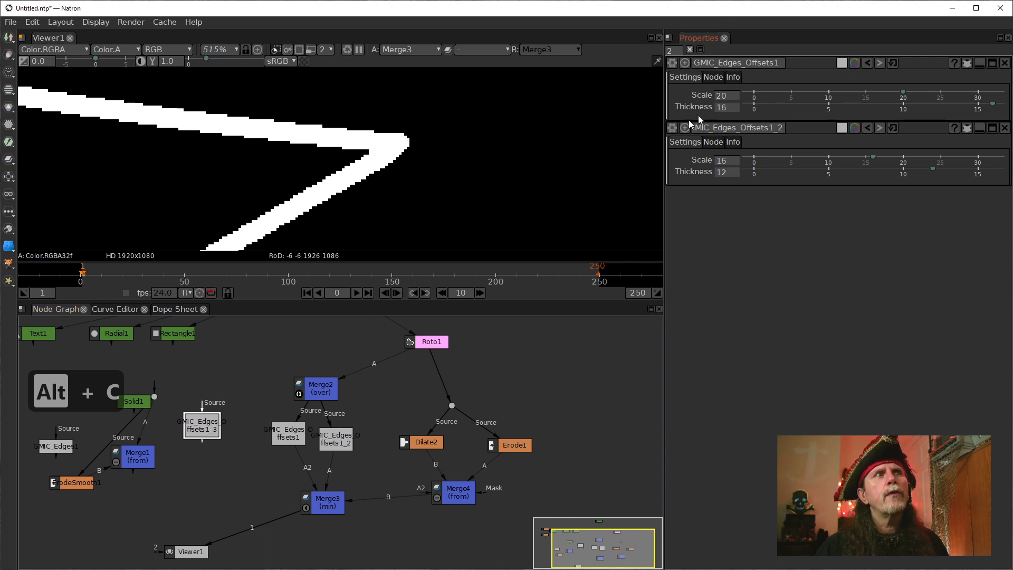
double_click(203, 429)
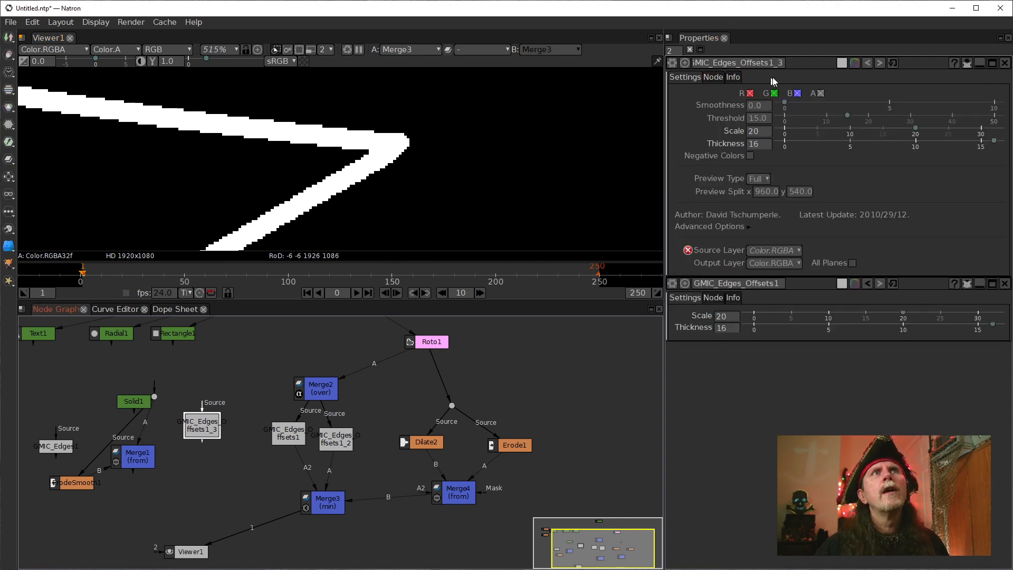
left_click_drag(785, 63, 769, 63)
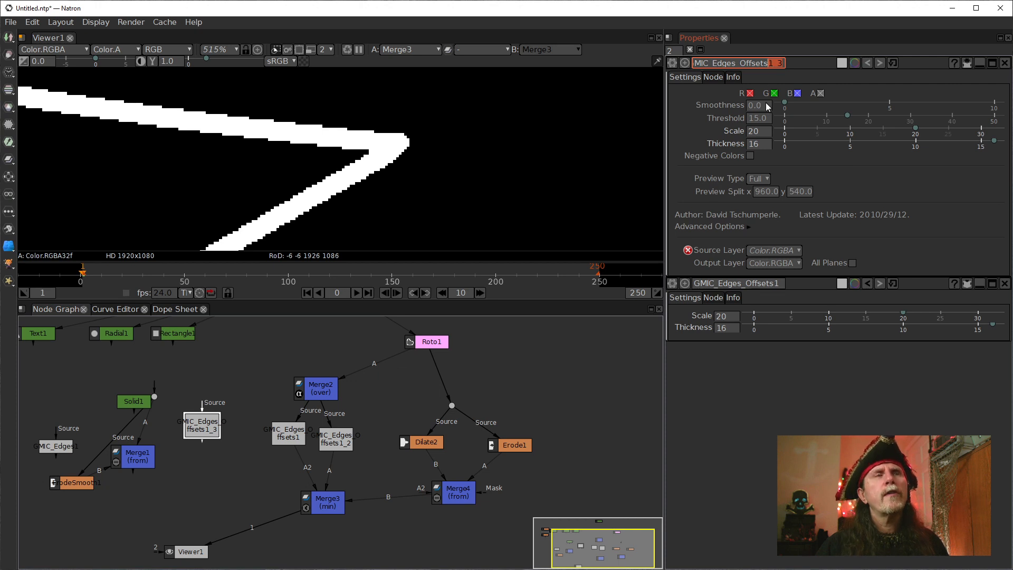
type("2")
left_click(231, 457)
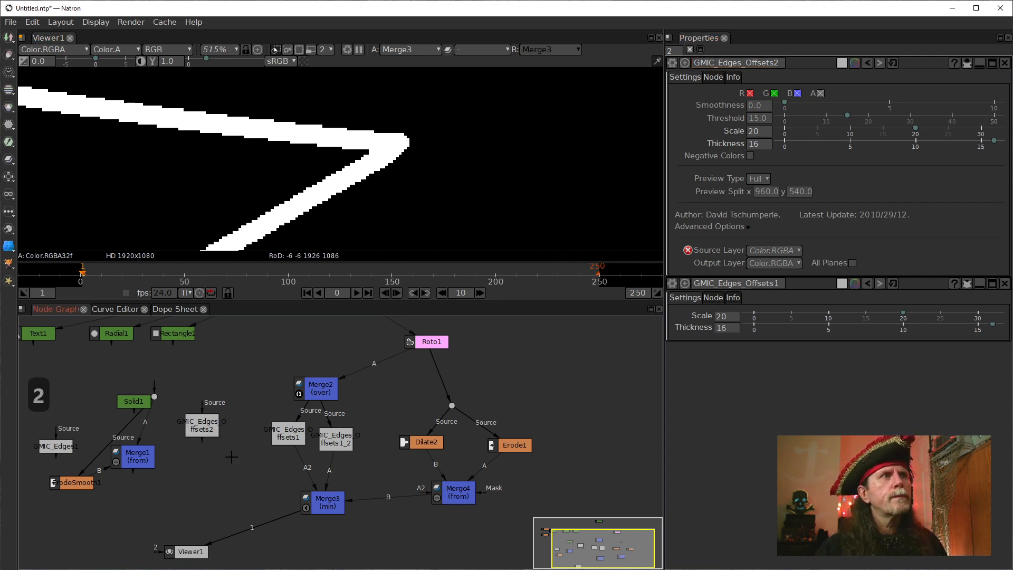
Connect GMIC_Edges_Offsets2's Source input to Merge2 and show GMIC_Edges_Offsets2 in the viewer.
left_click(205, 434)
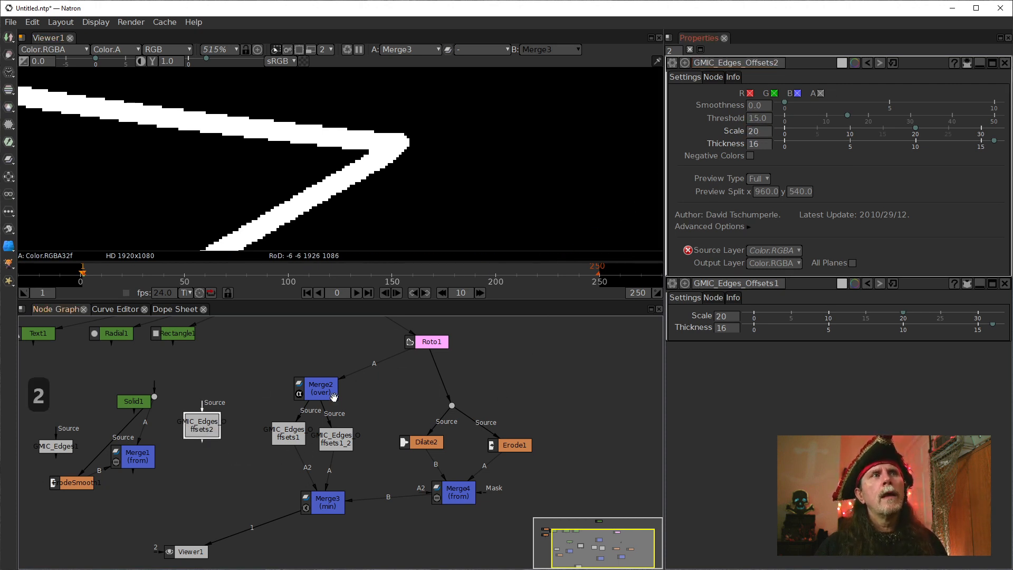
key("1")
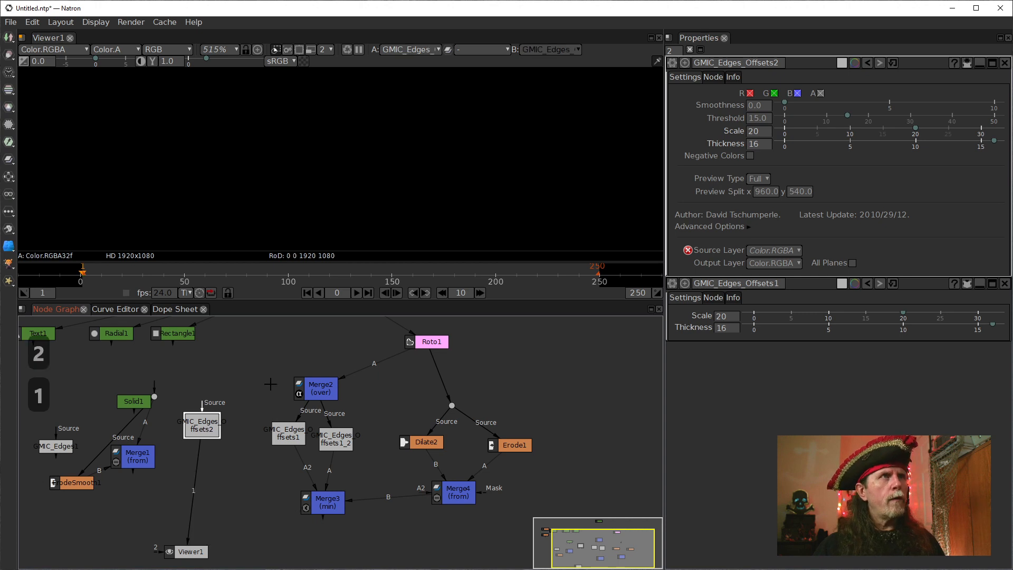
left_click(200, 403)
left_click_drag(201, 409, 323, 389)
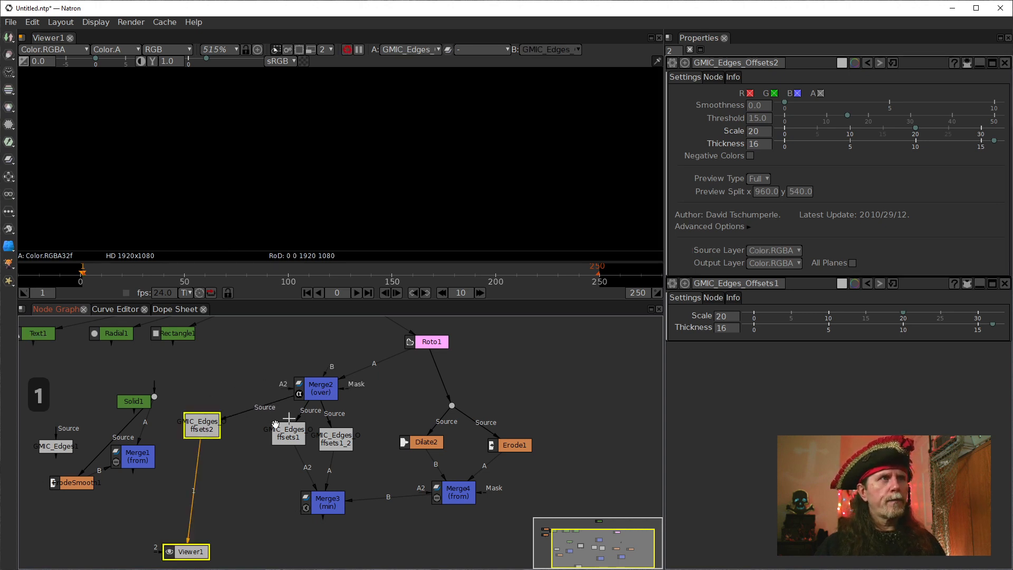
left_click_drag(201, 428, 207, 443)
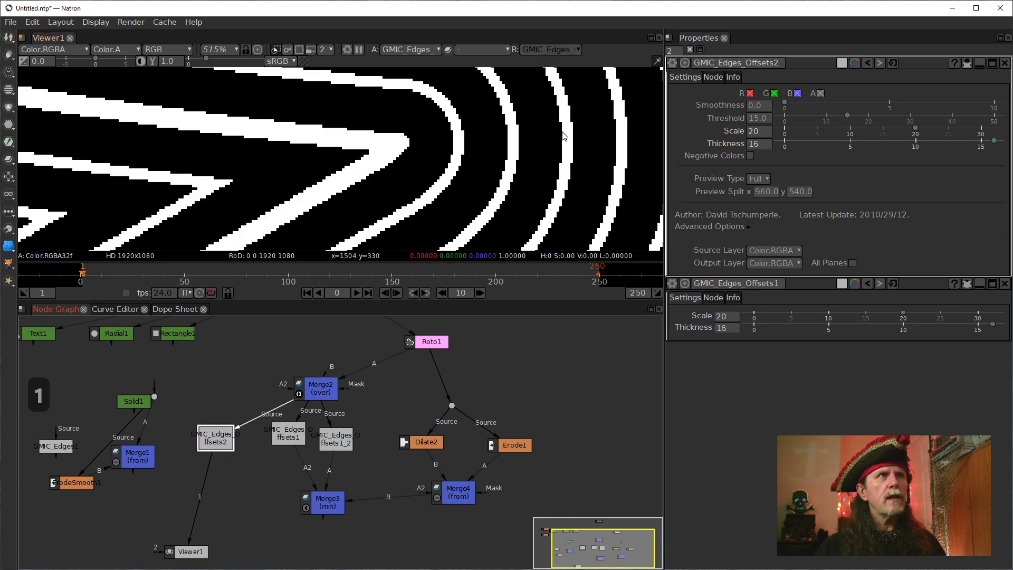
Set GMIC_Edges_Offsets2's Scale to 8 and Thickness to 4.
left_click(762, 143)
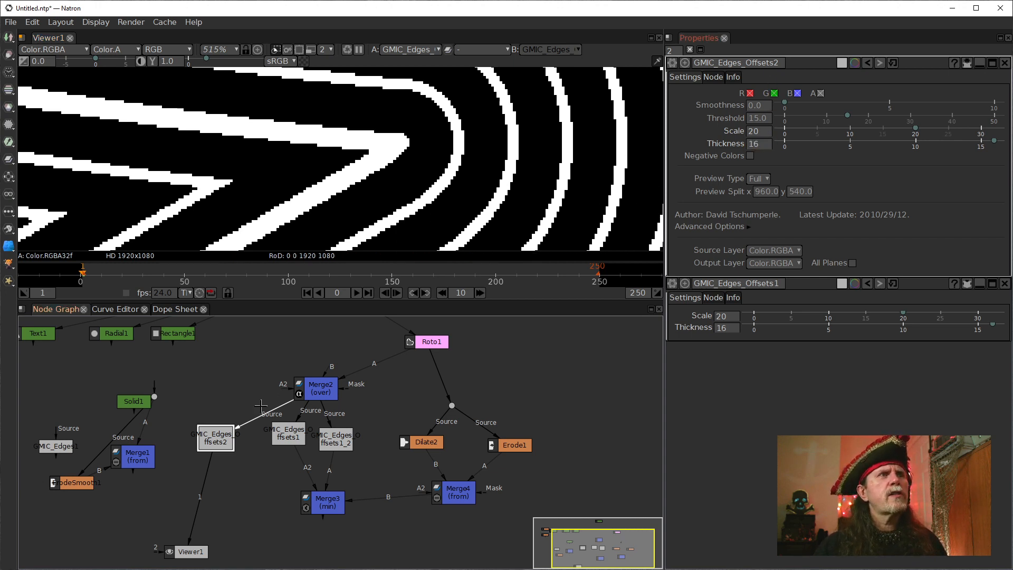
left_click(761, 144)
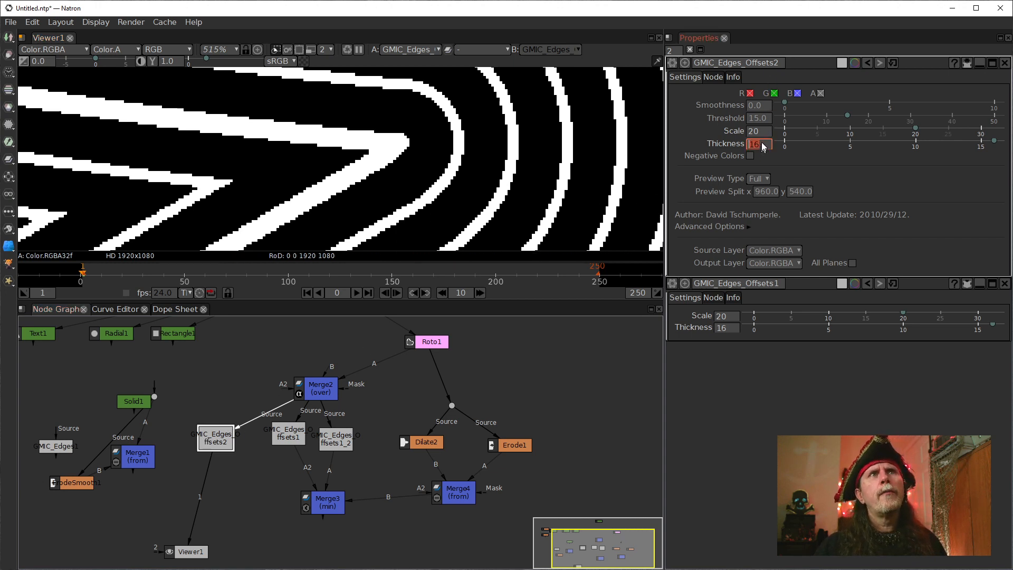
key("BackSpace")
key("BackSpace")
key("BackSpace")
key("BackSpace")
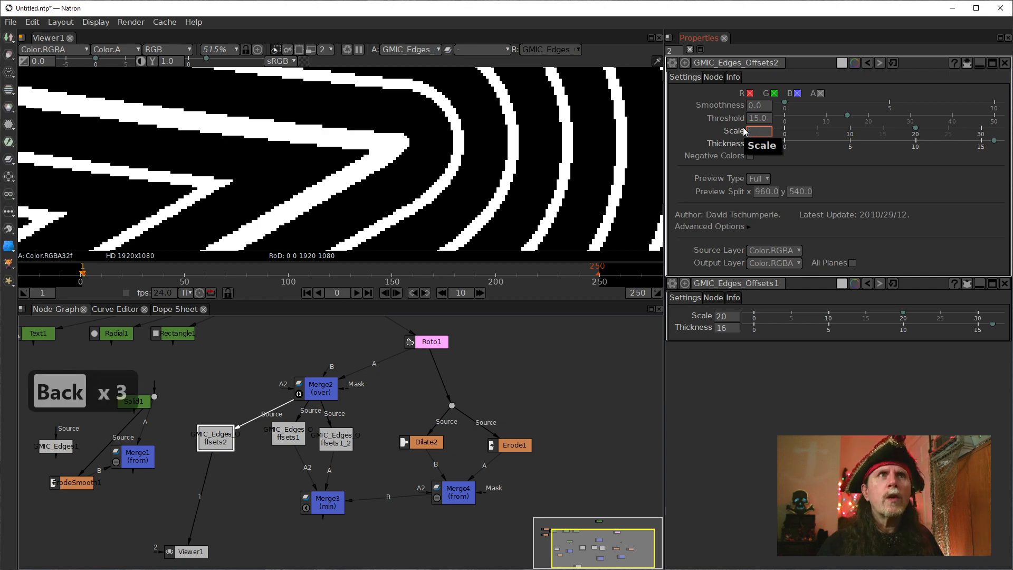
type("8")
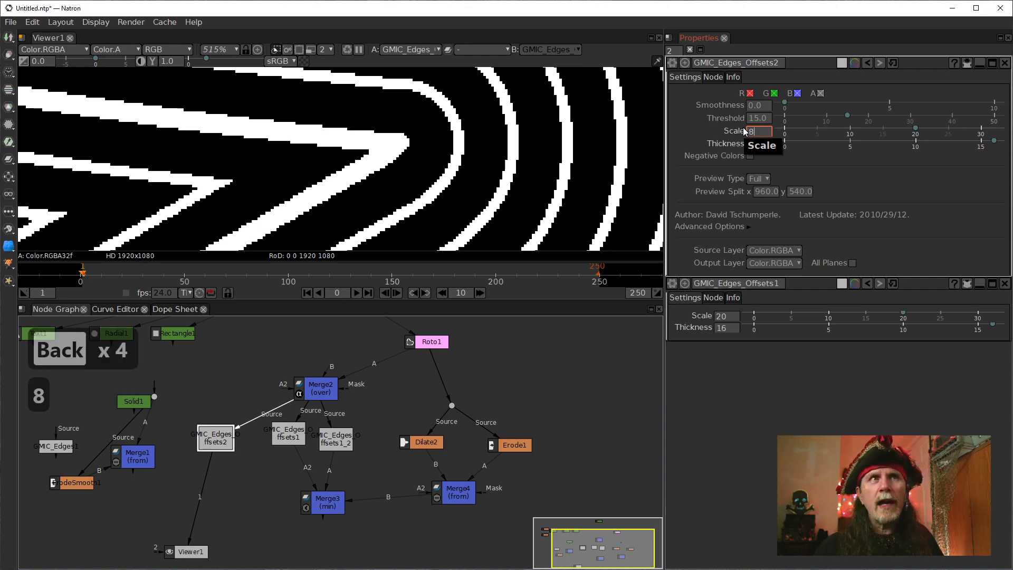
key("Tab")
type("4")
key("Return")
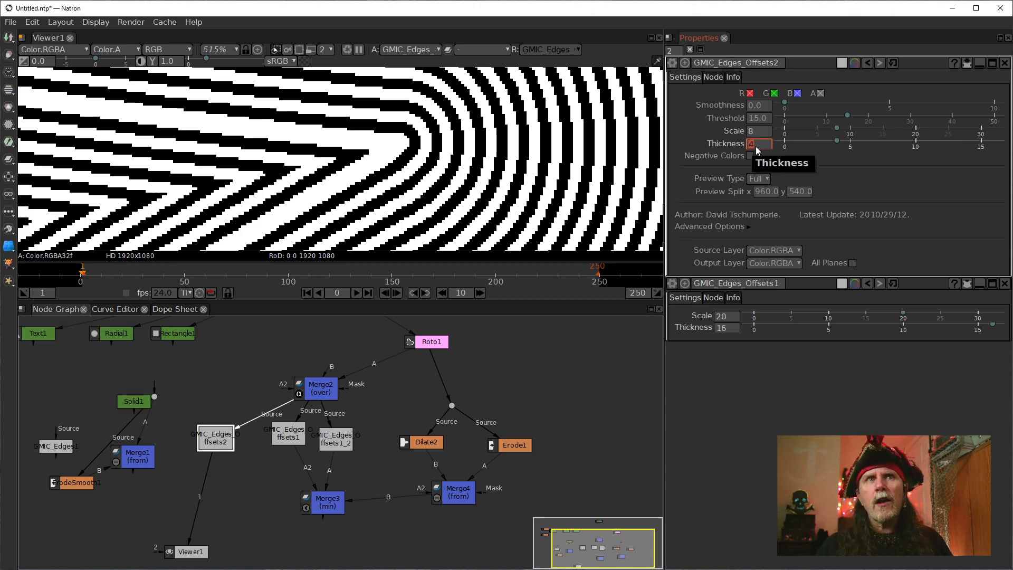
Try fractional values on GMIC_Edges_Offsets2: a Scale of 8.5 and a Thickness of 4.5.
left_click(753, 133)
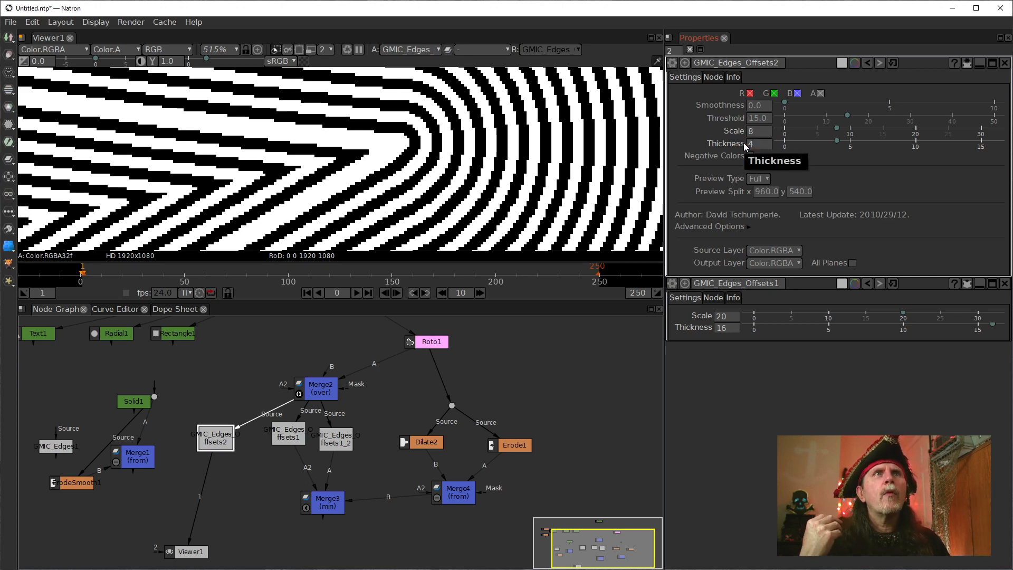
double_click(763, 133)
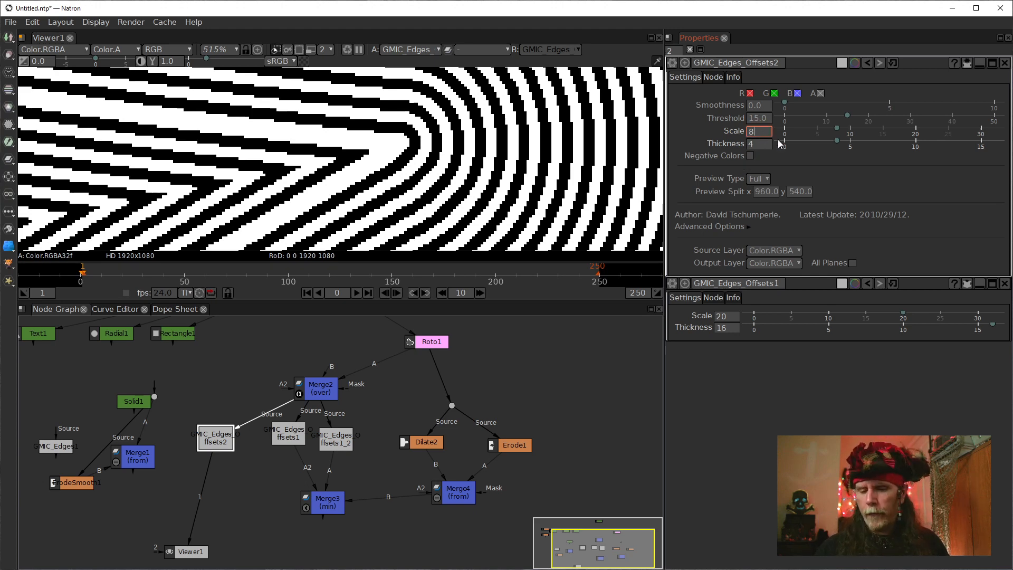
type(".5")
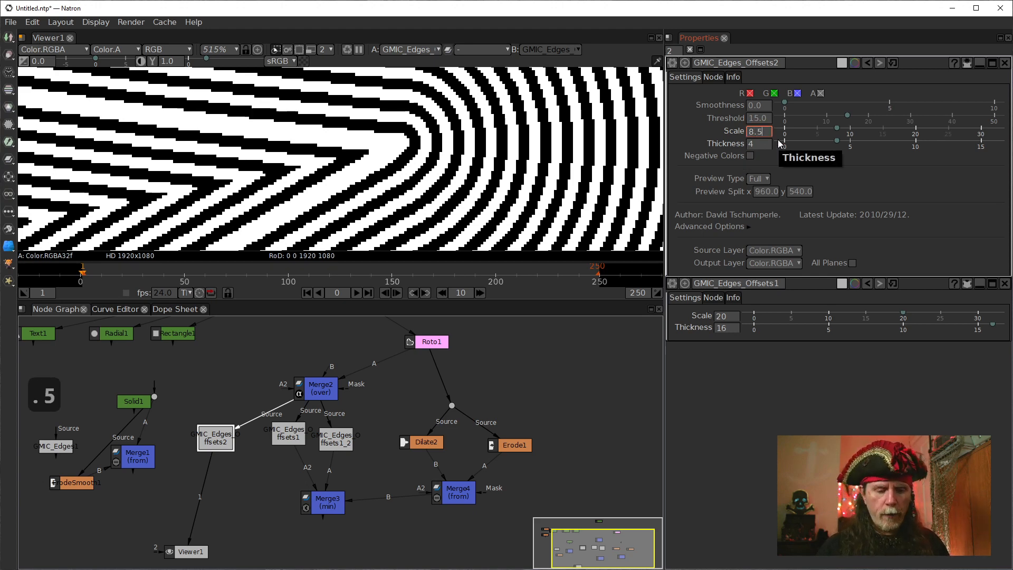
key("Return")
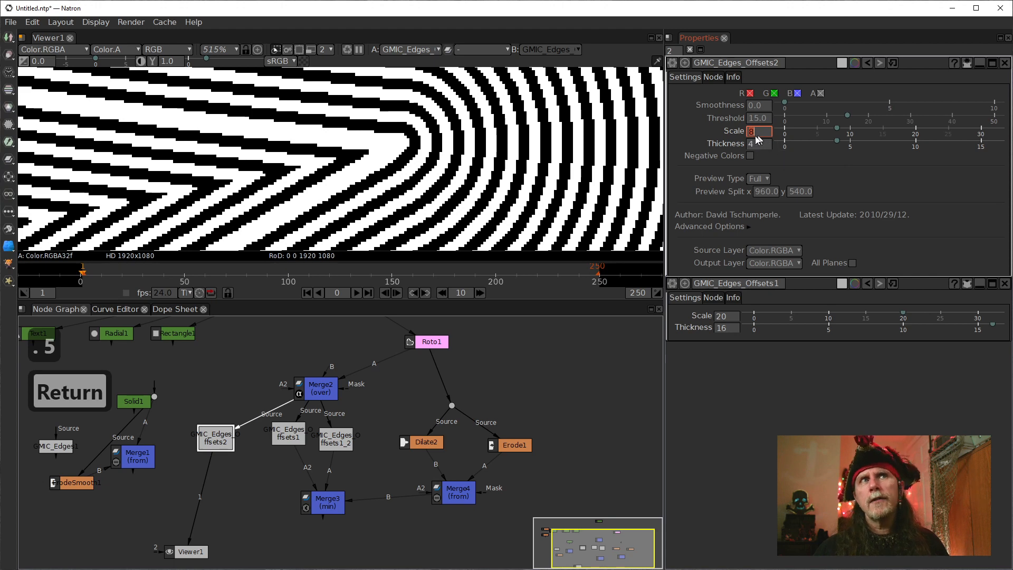
type(".")
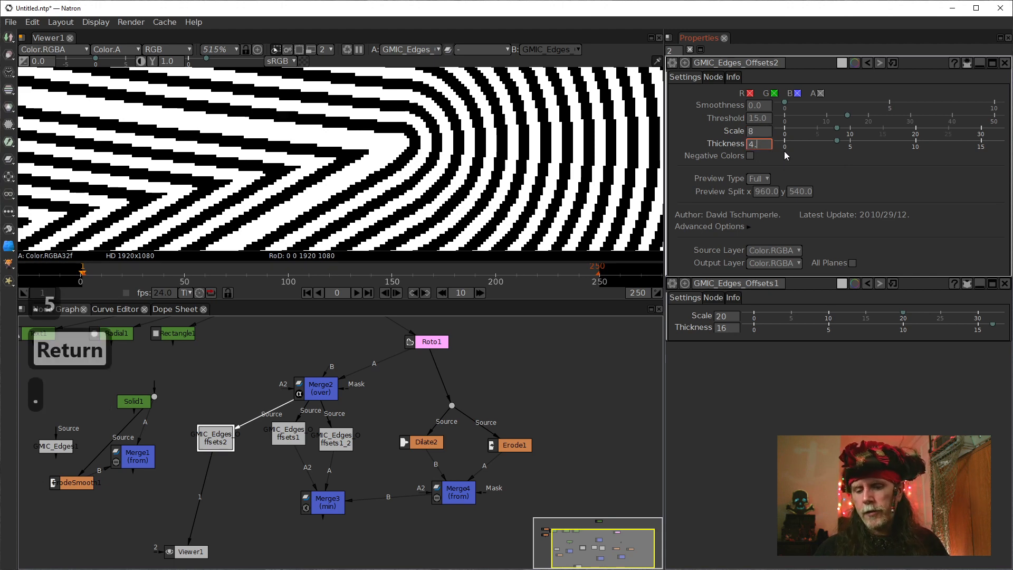
type("5")
key("Return")
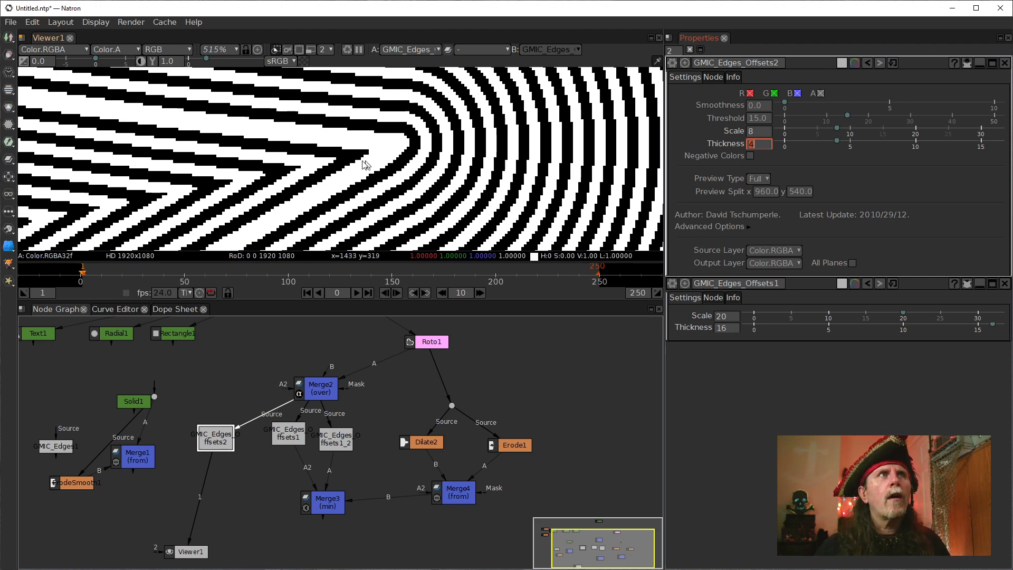
Try a finer line pattern on GMIC_Edges_Offsets2 with Scale 4 and Thickness 2.
left_click(755, 132)
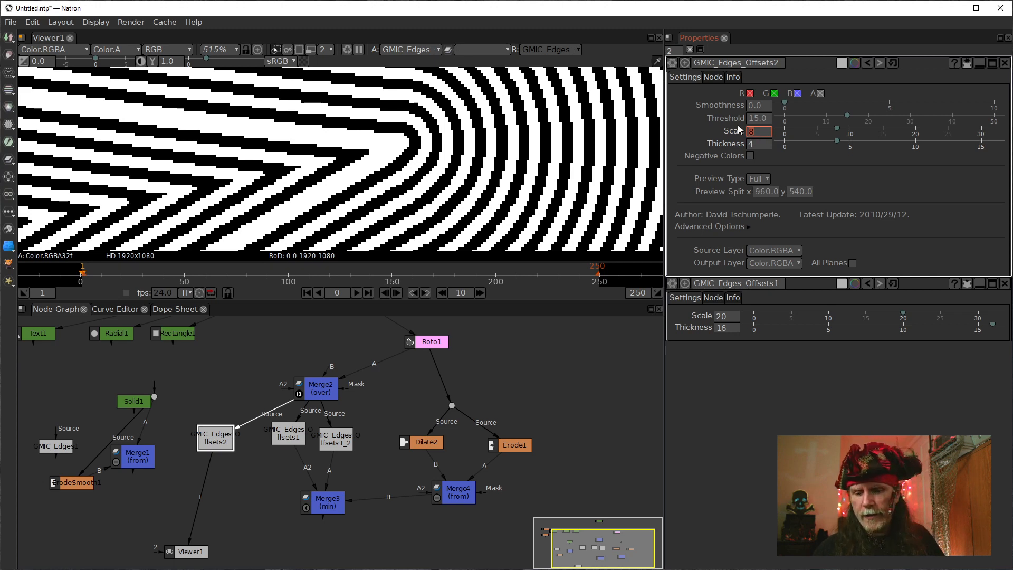
type("4")
key("Tab")
type("2")
key("Return")
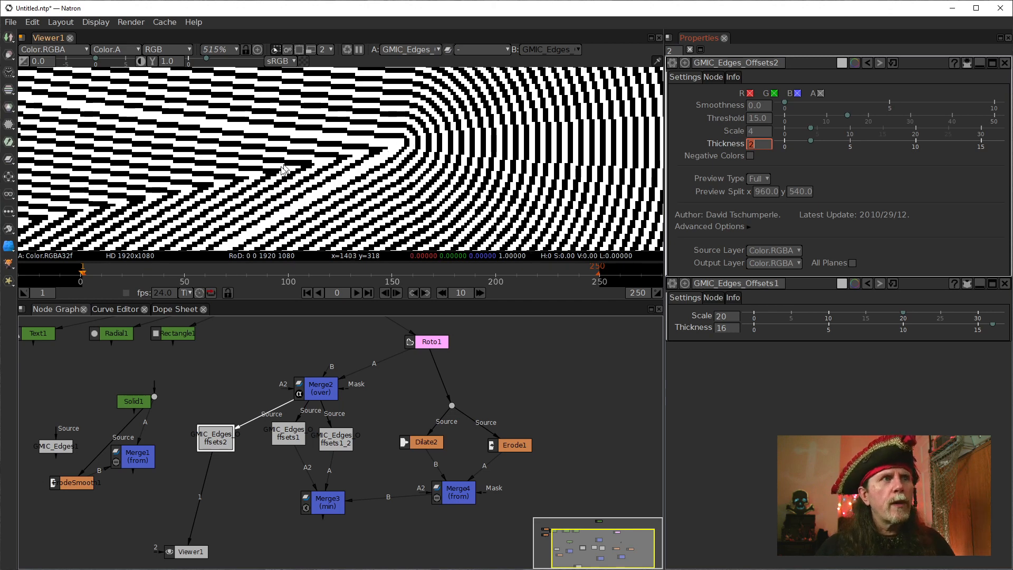
Return GMIC_Edges_Offsets2 to Scale 8 and Thickness 4.
left_click_drag(289, 440, 283, 439)
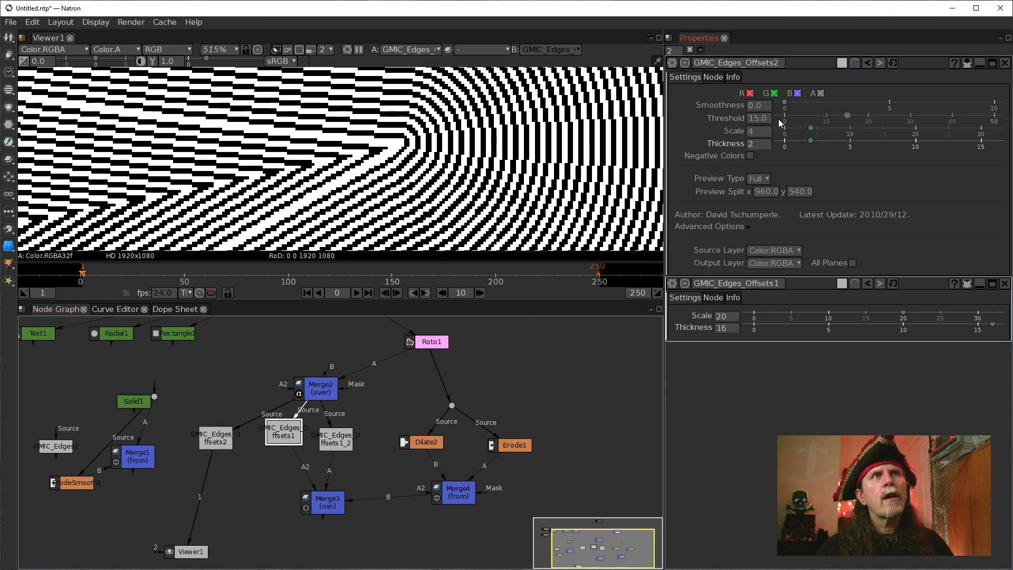
left_click(763, 131)
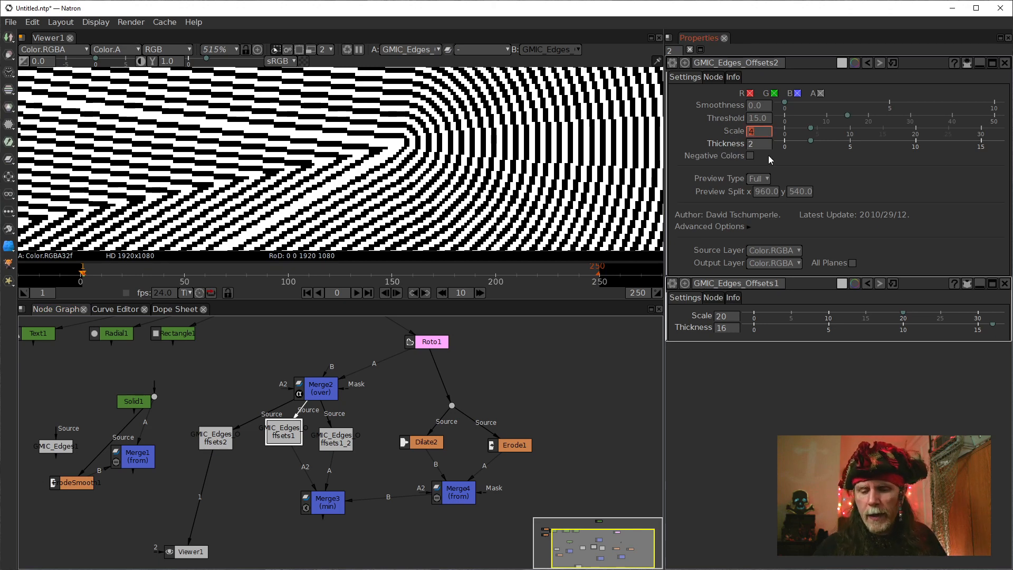
type("8")
key("Tab")
type("4")
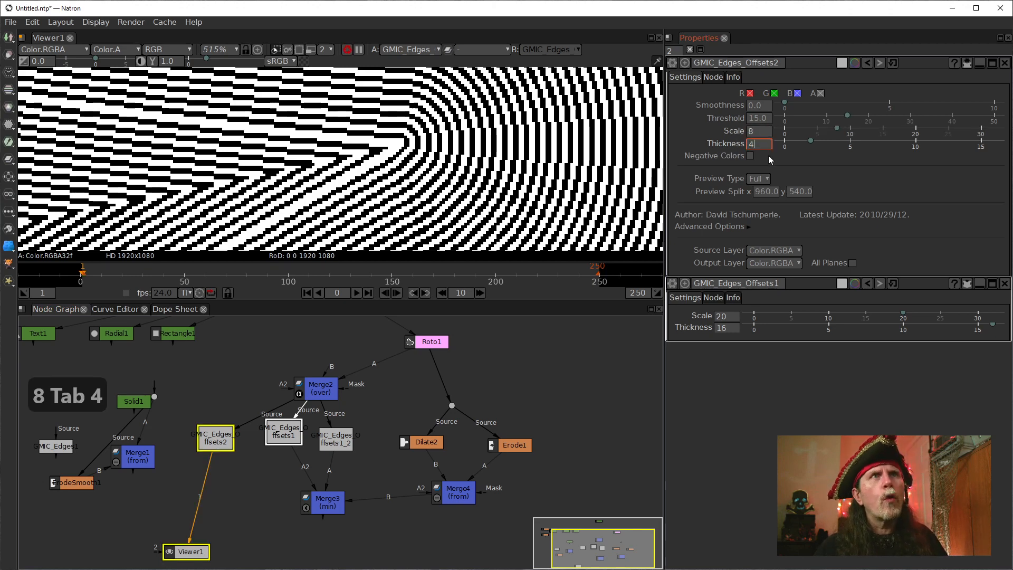
key("Return")
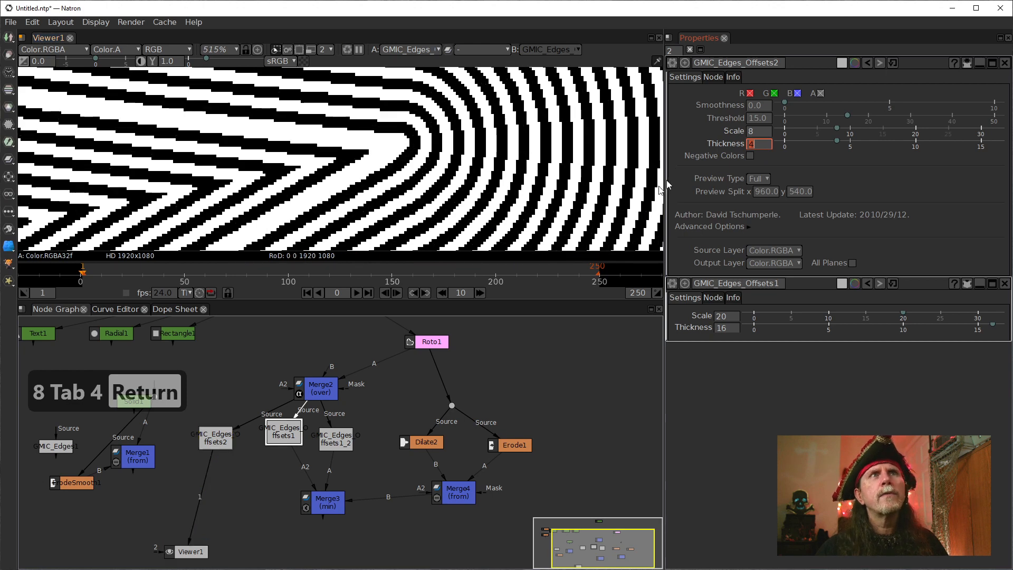
Disconnect Merge3's A and A2 inputs from the edge nodes and feed its B input from GMIC_Edges_Offsets2 instead of Merge4.
left_click(294, 409)
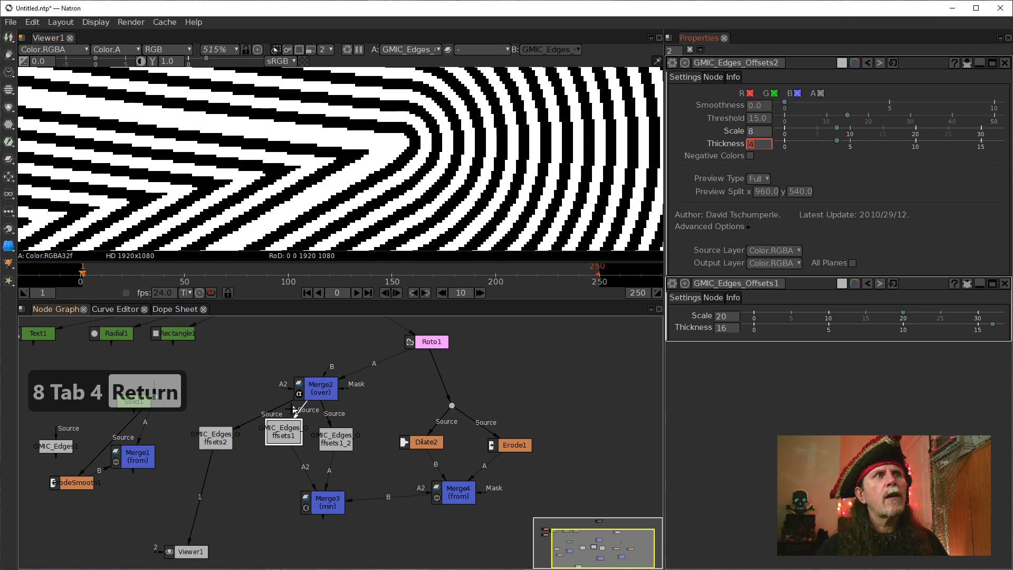
left_click(317, 508)
mouse_move(307, 475)
left_mouse_down()
mouse_move(319, 479)
mouse_move(287, 473)
mouse_move(323, 475)
left_mouse_up()
left_click(328, 467)
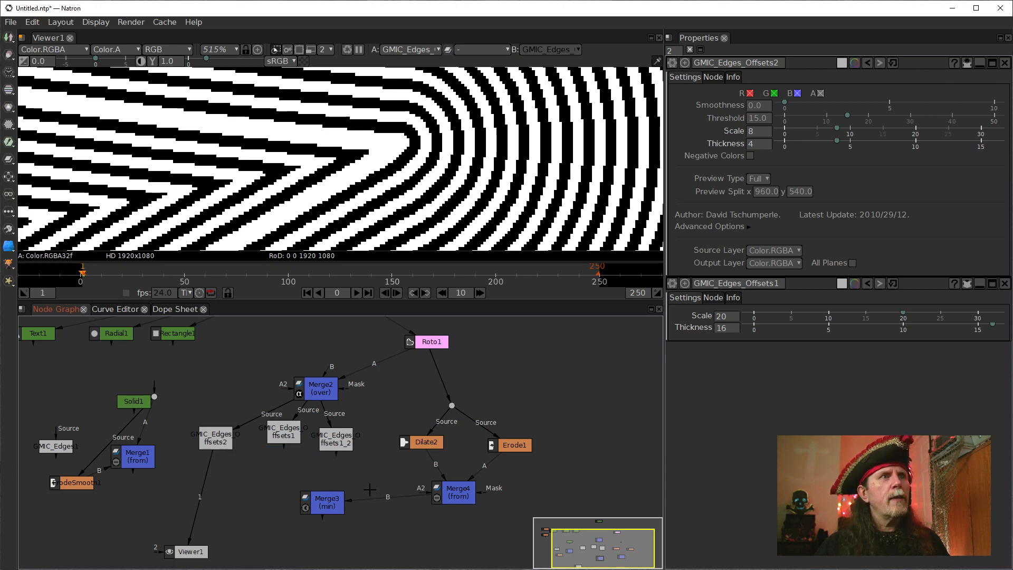
left_click_drag(368, 501, 208, 438)
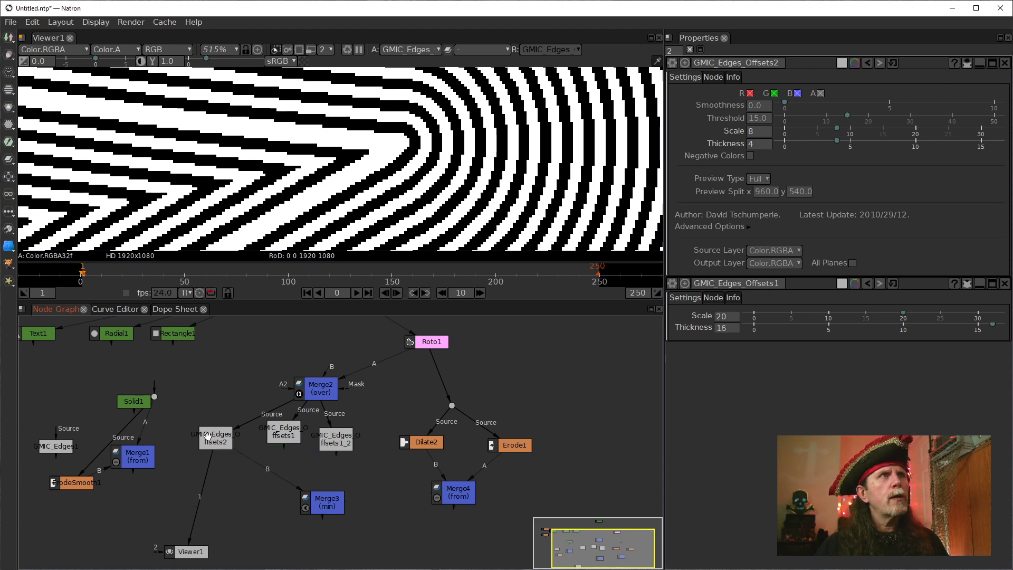
Move Merge3 closer to the edge nodes, shift GMIC_Edges_Offsets2 up beside Merge2, and show Merge3 in the viewer.
scroll(304, 152, "down", 1)
scroll(305, 153, "down", 2)
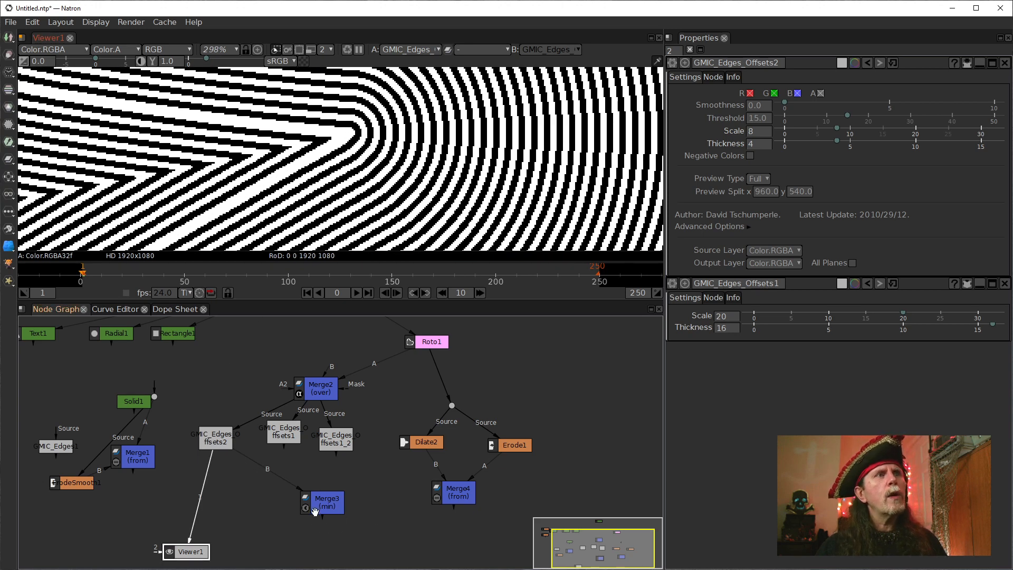
left_click(280, 489)
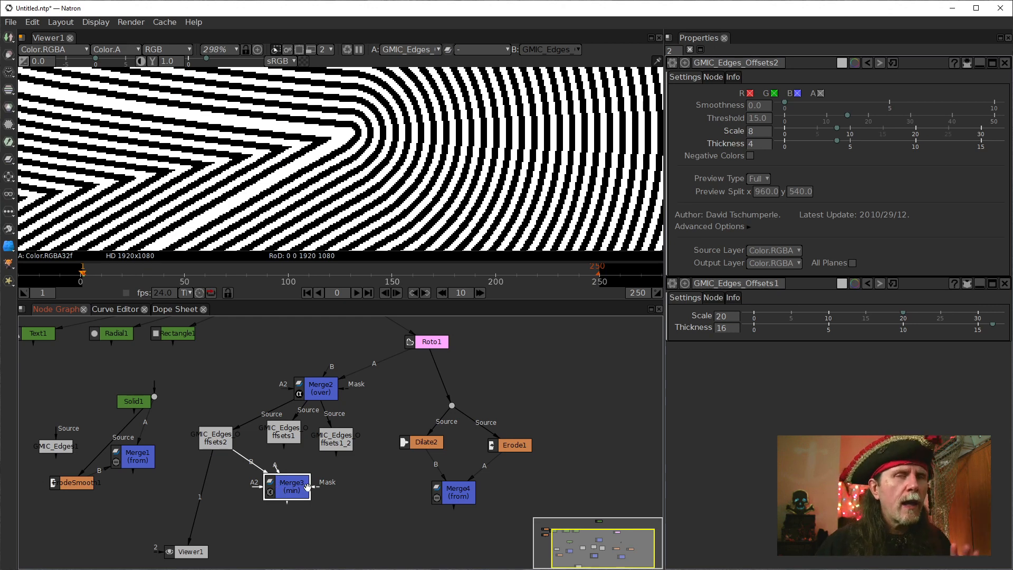
left_click(319, 387)
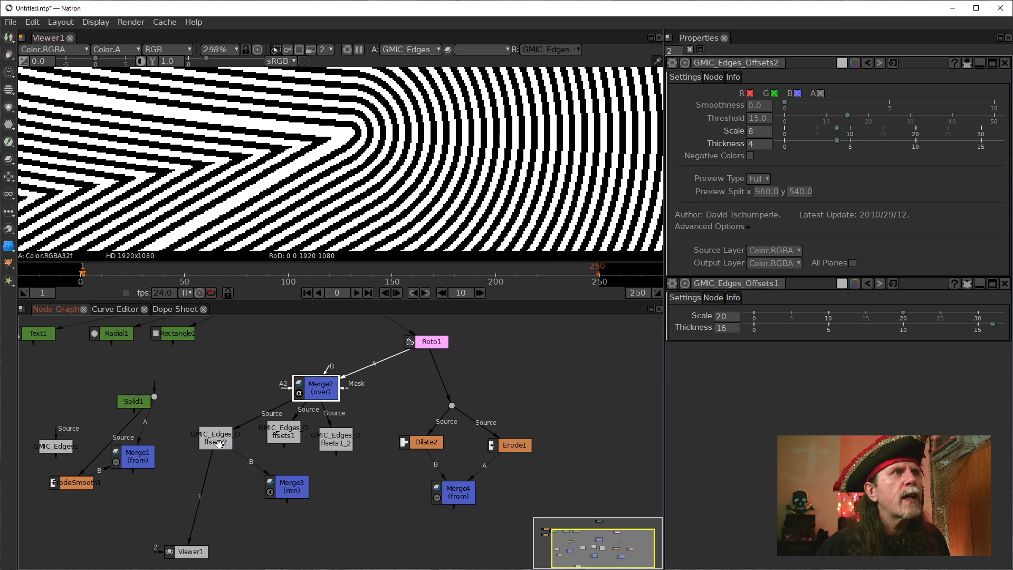
left_click_drag(219, 444, 222, 423)
left_click(269, 489)
key("1")
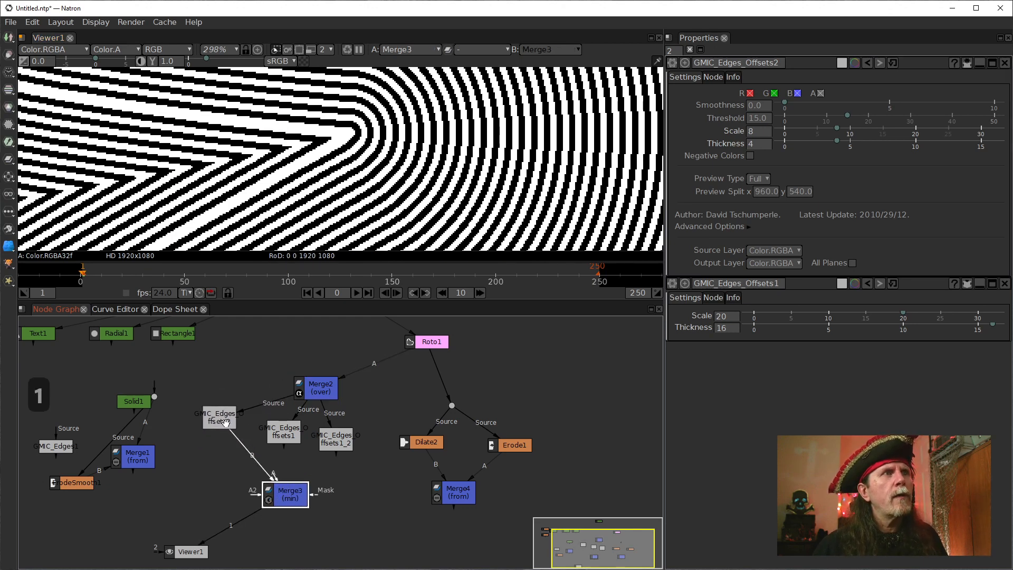
Spread out the edge nodes beneath Merge2, swapping GMIC_Edges_Offsets1_2 into the middle and GMIC_Edges_Offsets1 to the outer place.
left_click_drag(225, 422, 215, 431)
scroll(332, 166, "down", 6)
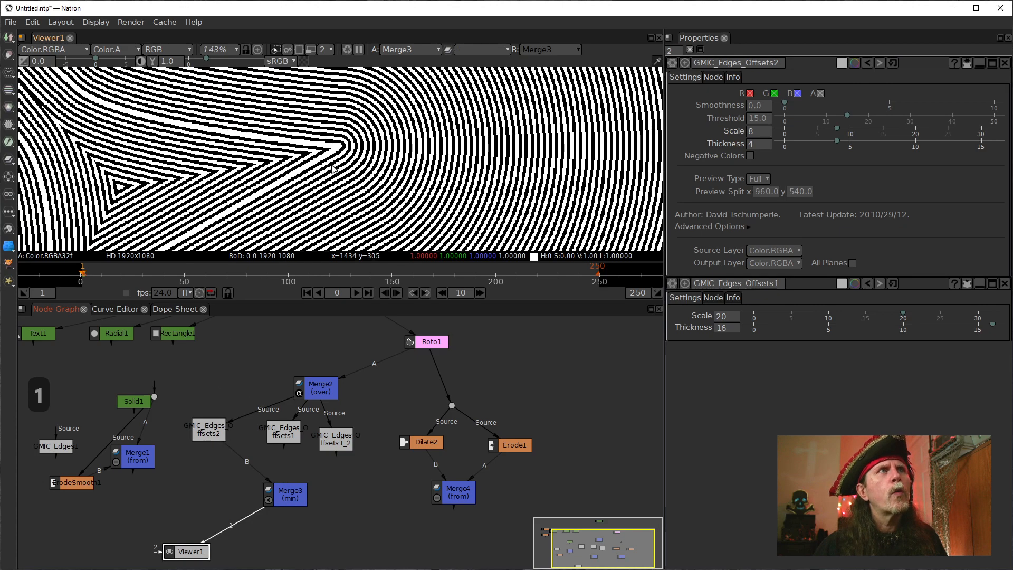
left_click(289, 442)
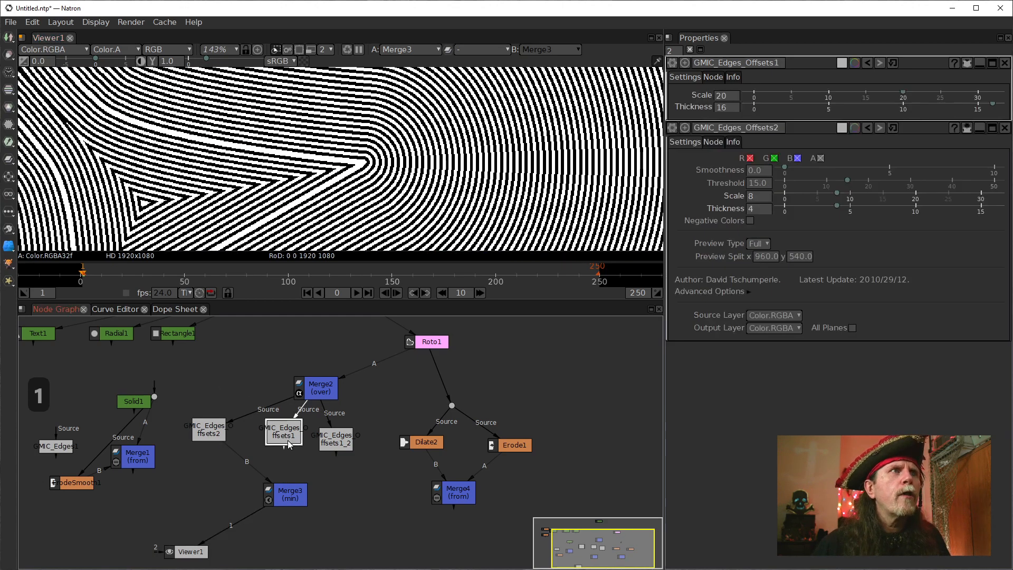
left_click(344, 432)
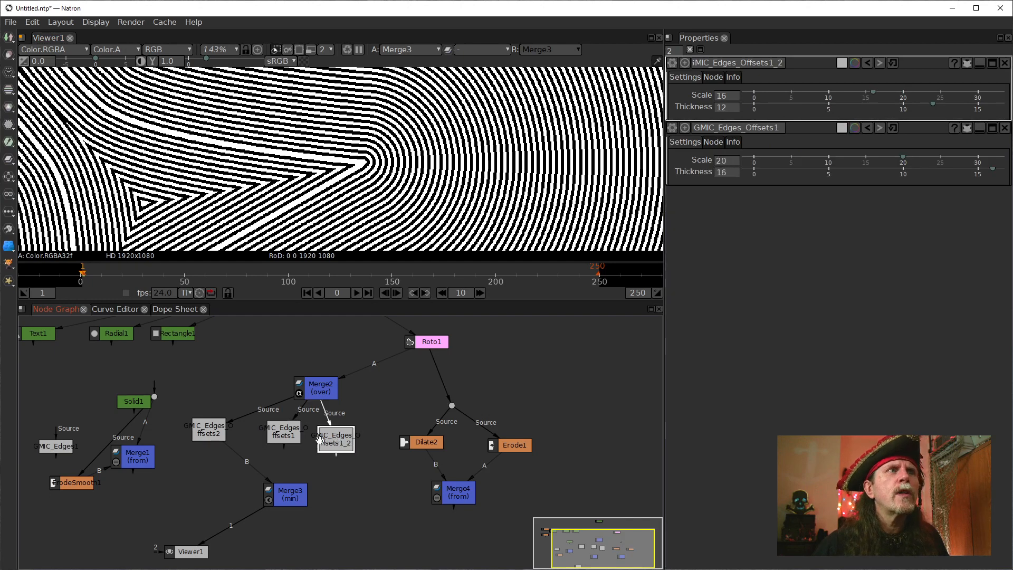
mouse_move(291, 436)
left_mouse_down()
mouse_move(367, 439)
mouse_move(296, 442)
left_mouse_up()
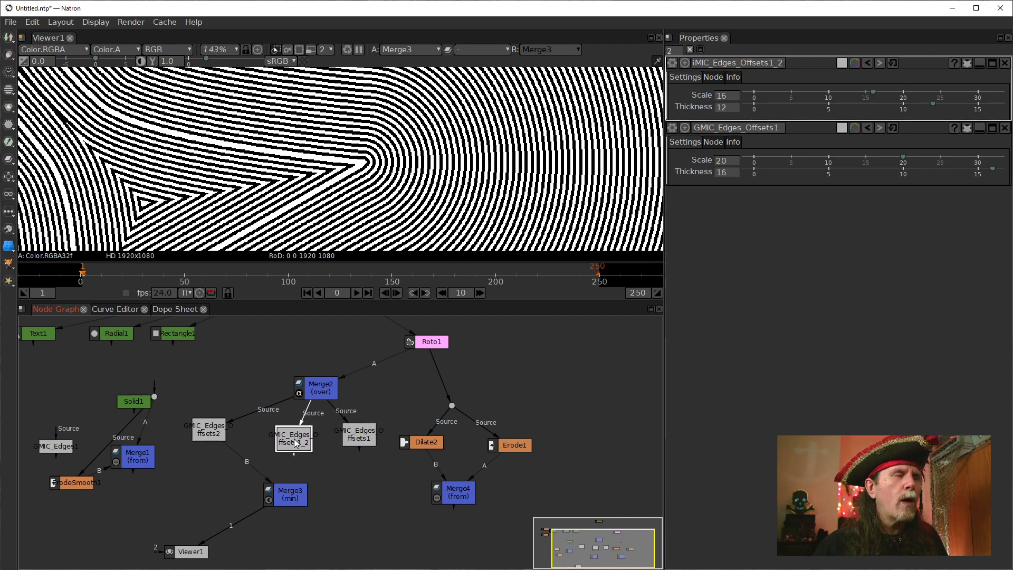
Compare the line patterns of GMIC_Edges_Offsets1_2 and GMIC_Edges_Offsets2 by alternating them in the viewer.
key("1")
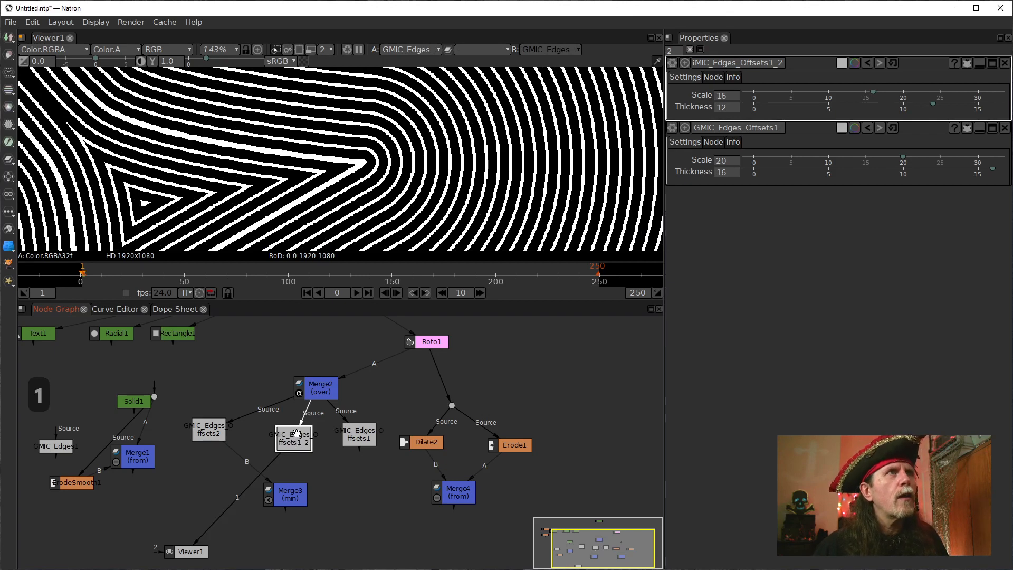
left_click(219, 432)
key("1")
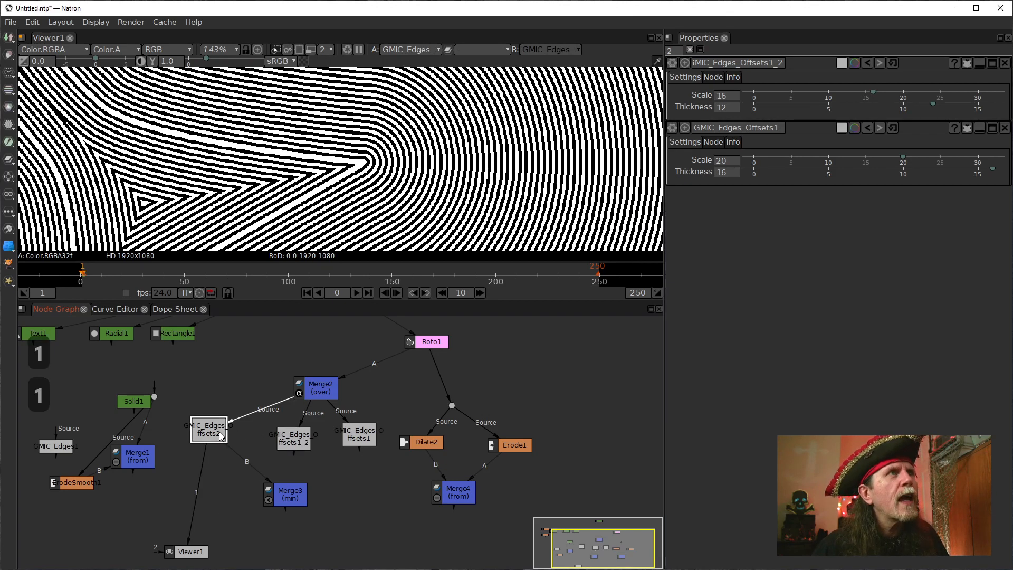
left_click(298, 438)
key("1")
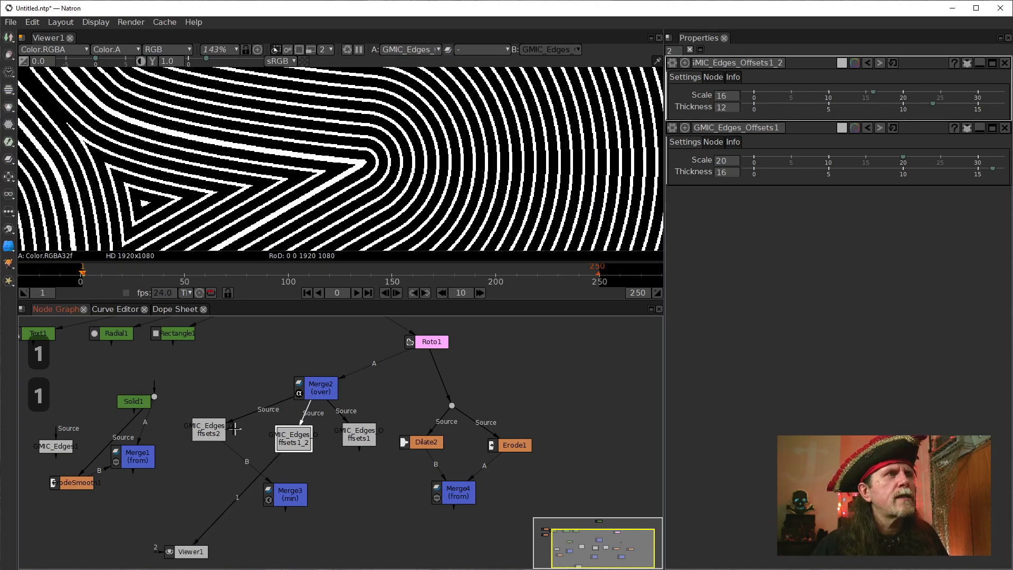
left_click(212, 430)
key("1")
left_click(285, 437)
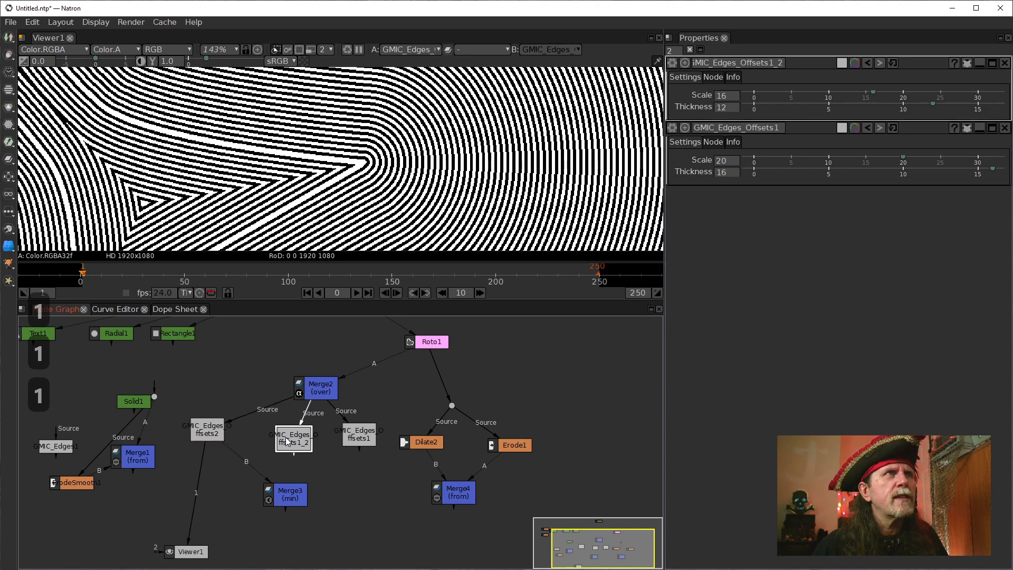
key("1")
Show Merge3 in the viewer and feed its A input from GMIC_Edges_Offsets1_2.
left_click(285, 501)
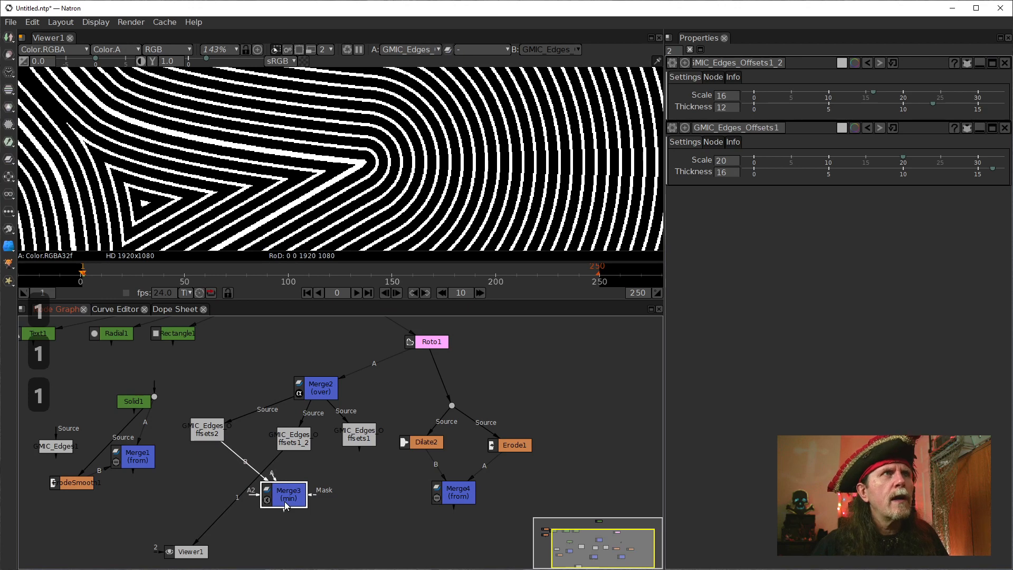
key("1")
left_click_drag(274, 483, 292, 437)
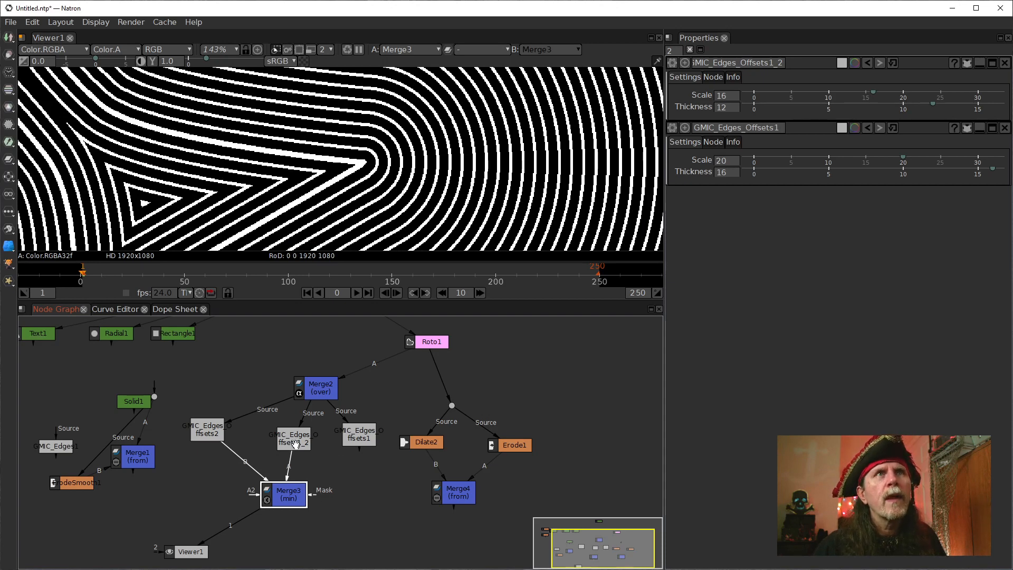
Allow 3 node settings to stay open, reopen those of GMIC_Edges_Offsets2, and reduce them to just Scale and Thickness.
left_click(722, 161)
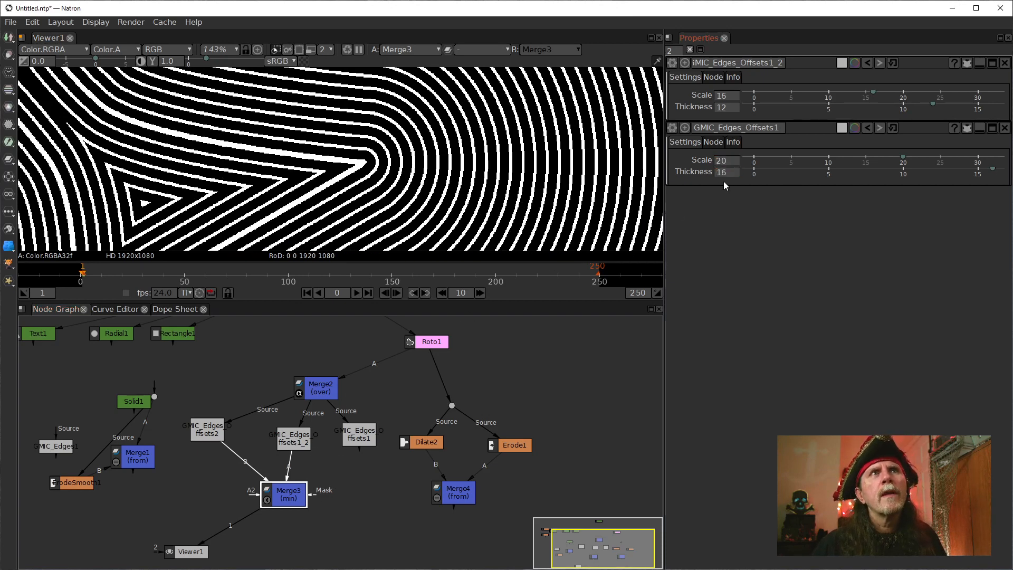
left_click(670, 51)
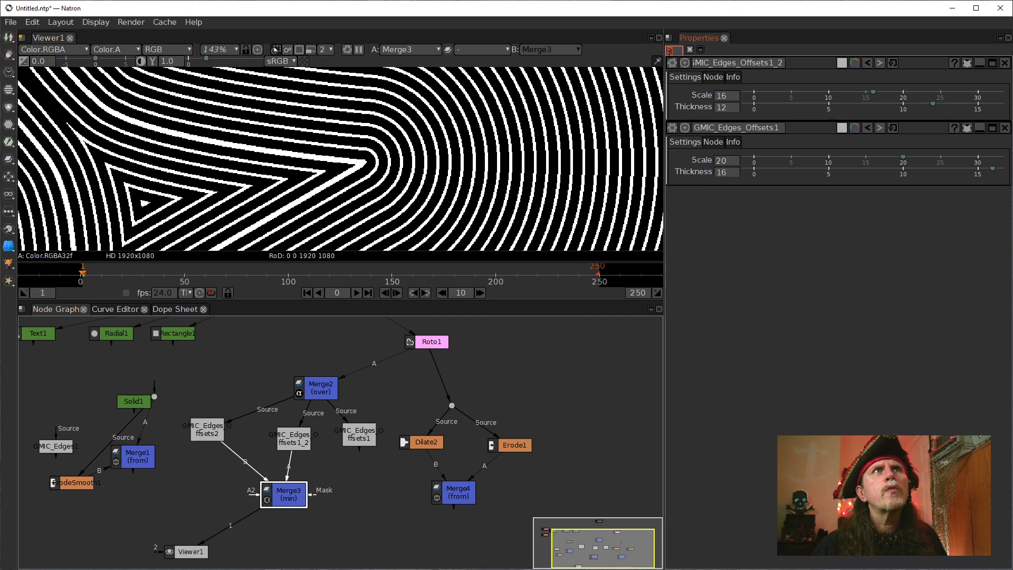
left_click(355, 440)
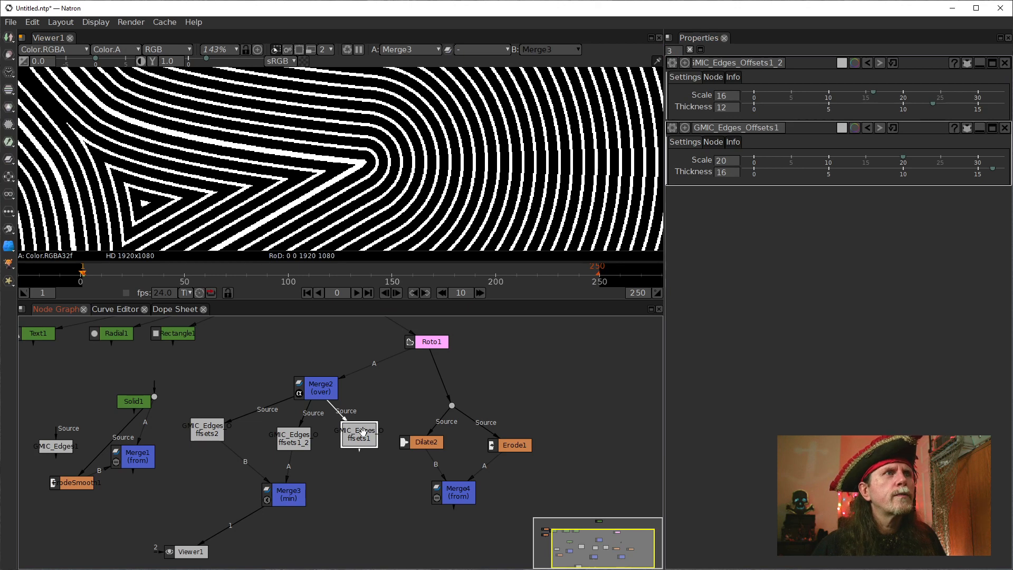
left_click(213, 438)
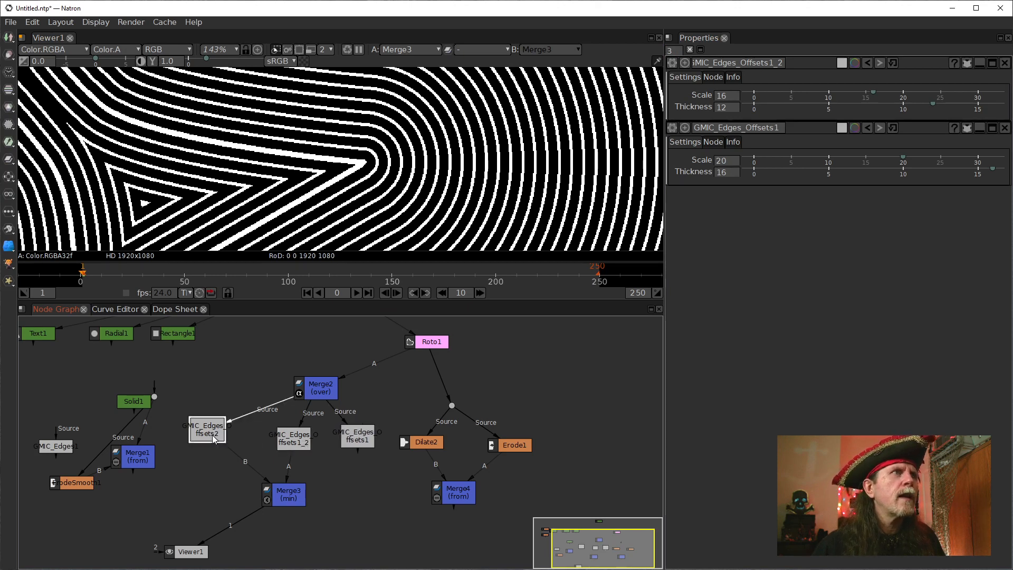
double_click(214, 438)
left_click_drag(360, 439, 359, 444)
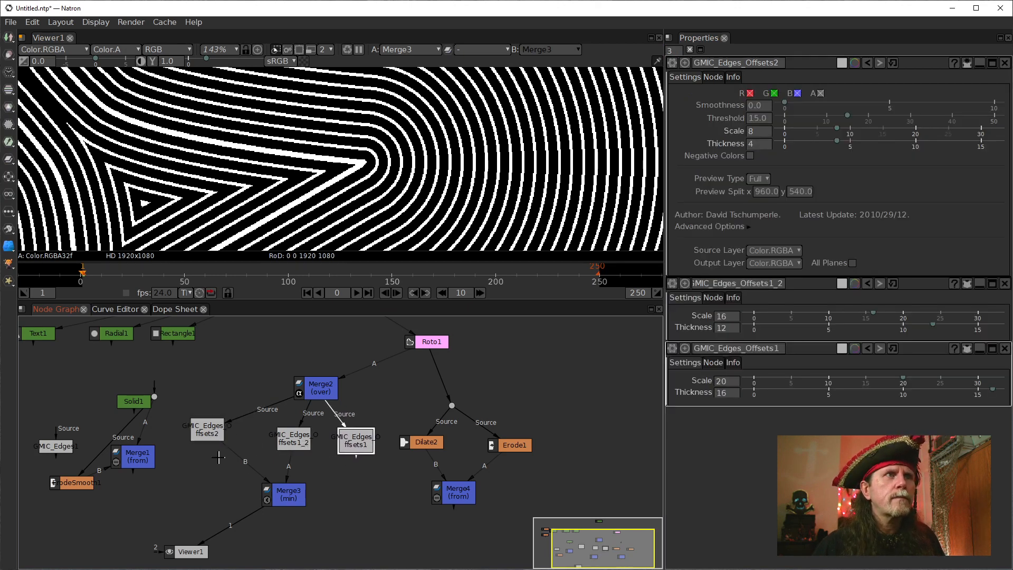
left_click(211, 434)
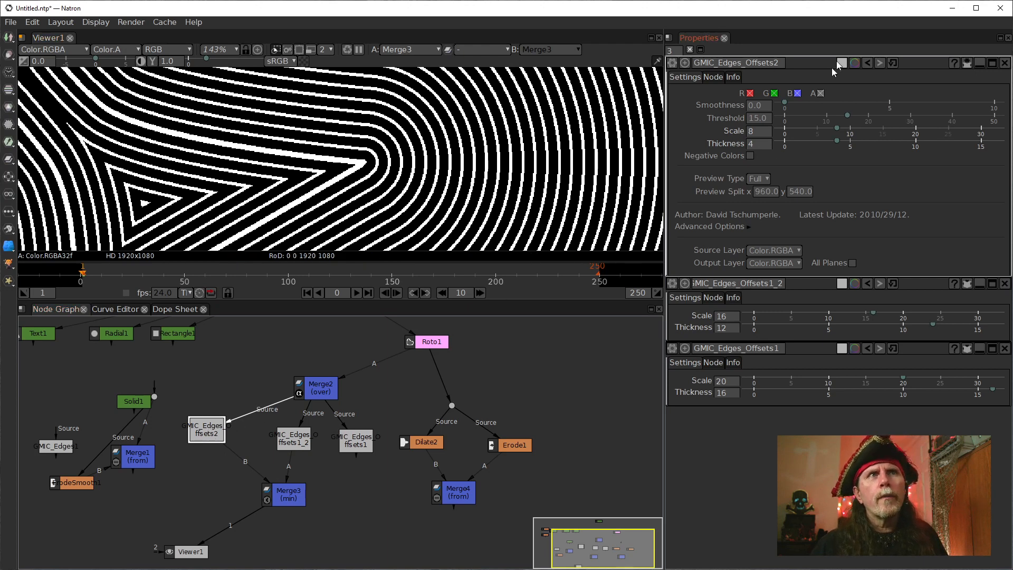
left_click(979, 63)
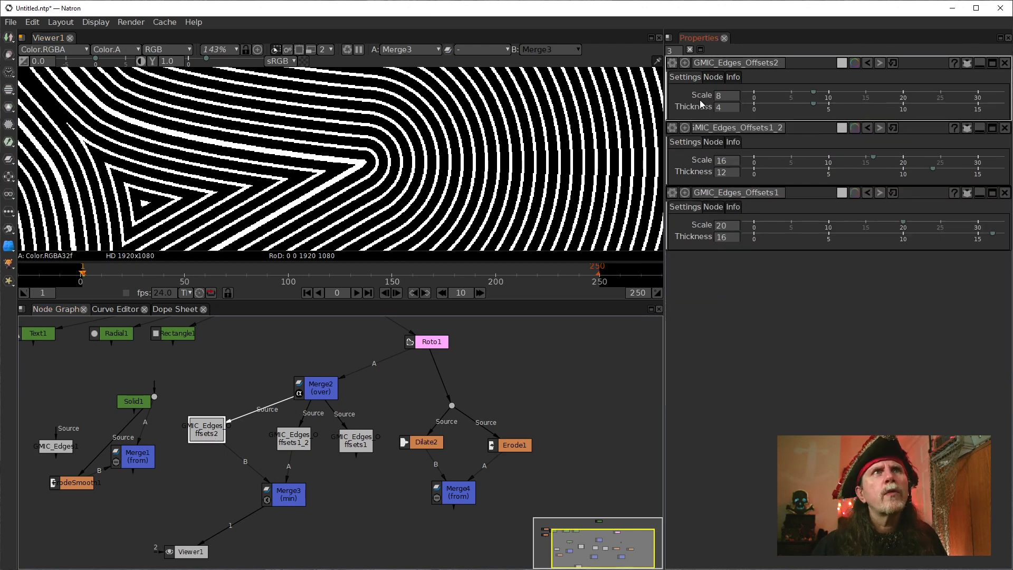
Compare the Scale and Thickness values of GMIC_Edges_Offsets2 with those of GMIC_Edges_Offsets1_2.
left_click(724, 108)
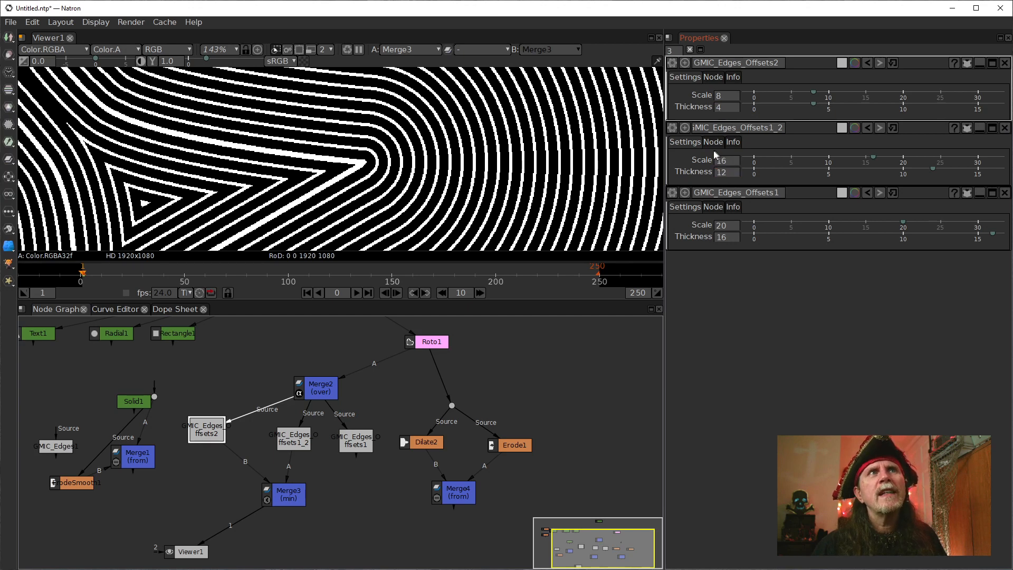
left_click(728, 177)
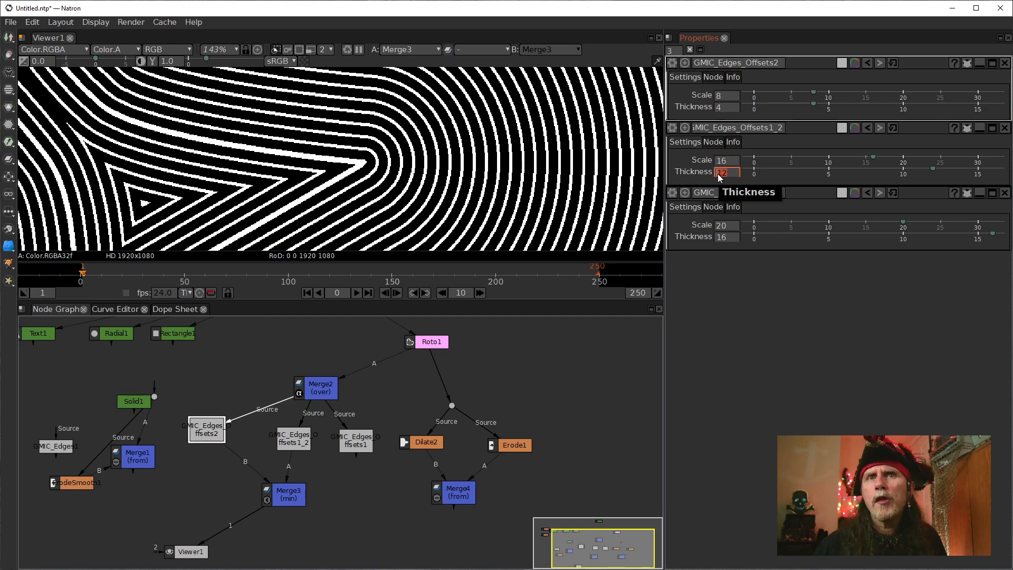
left_click(721, 109)
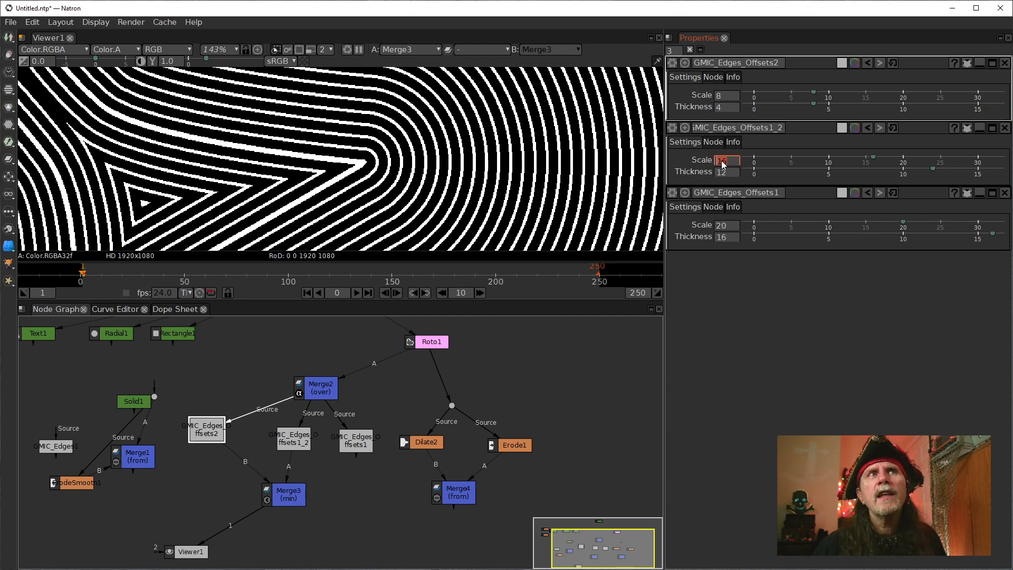
left_click(719, 96)
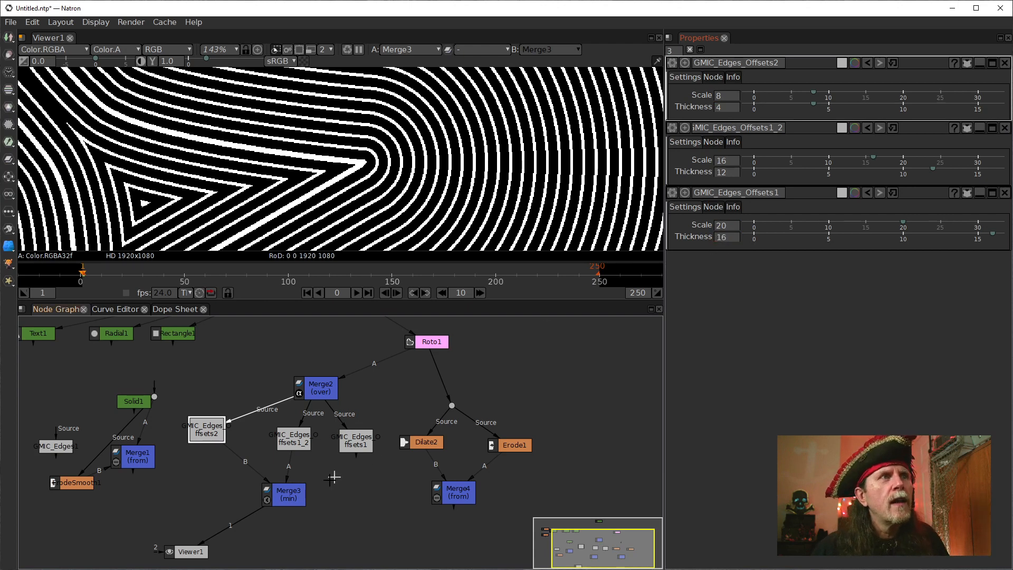
Feed Merge3's A2 input from GMIC_Edges_Offsets1 and place GMIC_Edges_Offsets1_2 directly above Merge3.
left_click(295, 500)
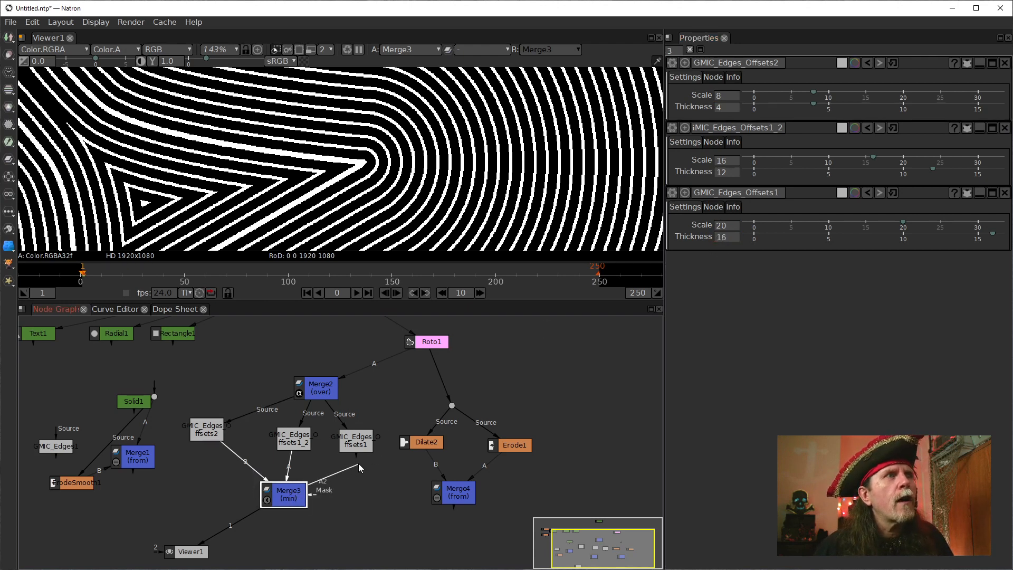
mouse_move(358, 458)
left_mouse_down()
mouse_move(275, 516)
mouse_move(312, 462)
mouse_move(363, 443)
left_mouse_up()
left_click(364, 443)
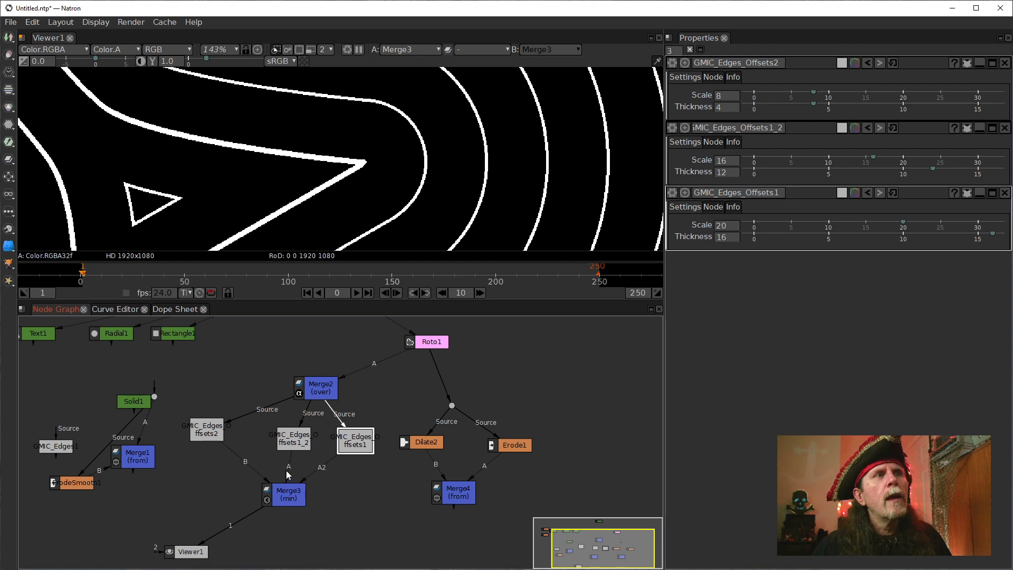
mouse_move(288, 441)
left_mouse_down()
mouse_move(266, 438)
mouse_move(277, 438)
left_mouse_up()
left_click(342, 435)
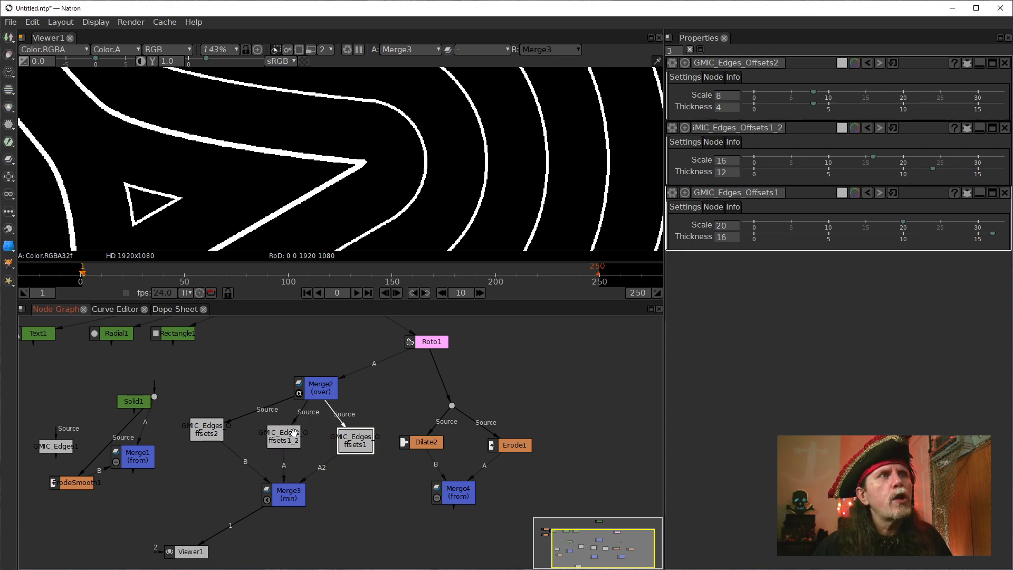
left_click(294, 433)
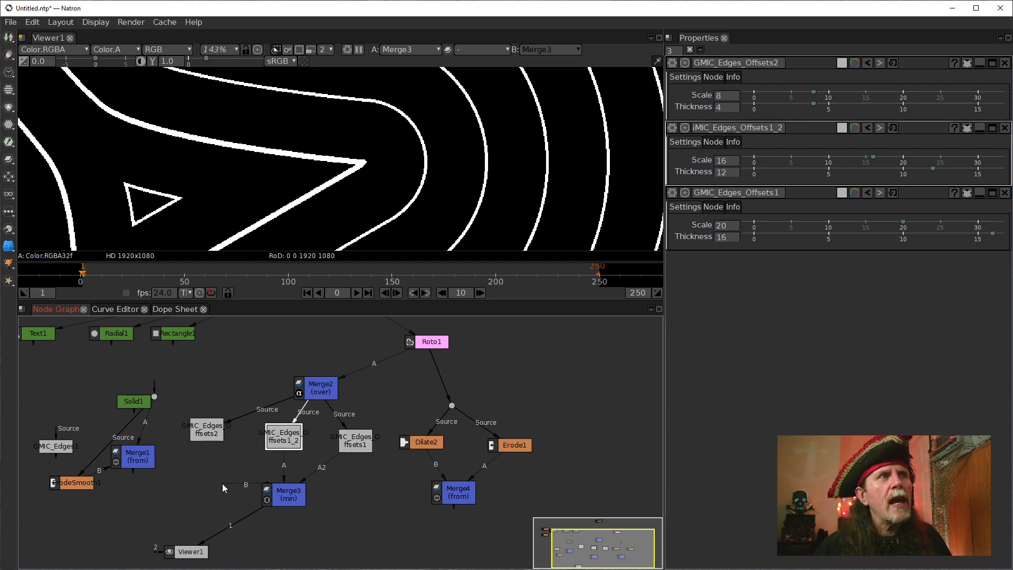
Try Merge3 with its B input disconnected, then reconnect B to GMIC_Edges_Offsets2.
left_click_drag(201, 468, 207, 487)
left_click(277, 499)
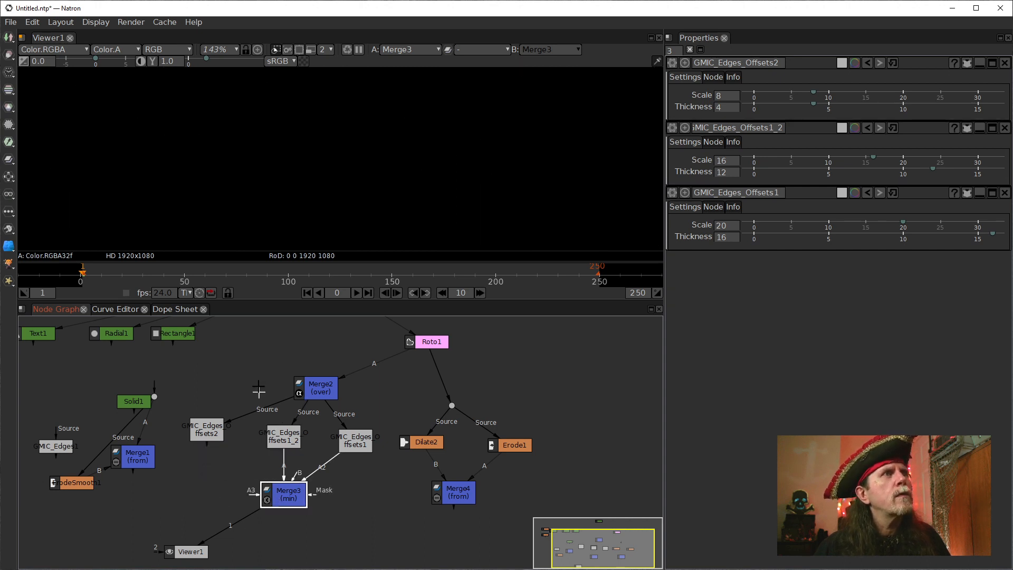
scroll(258, 120, "down", 2)
left_click(264, 492)
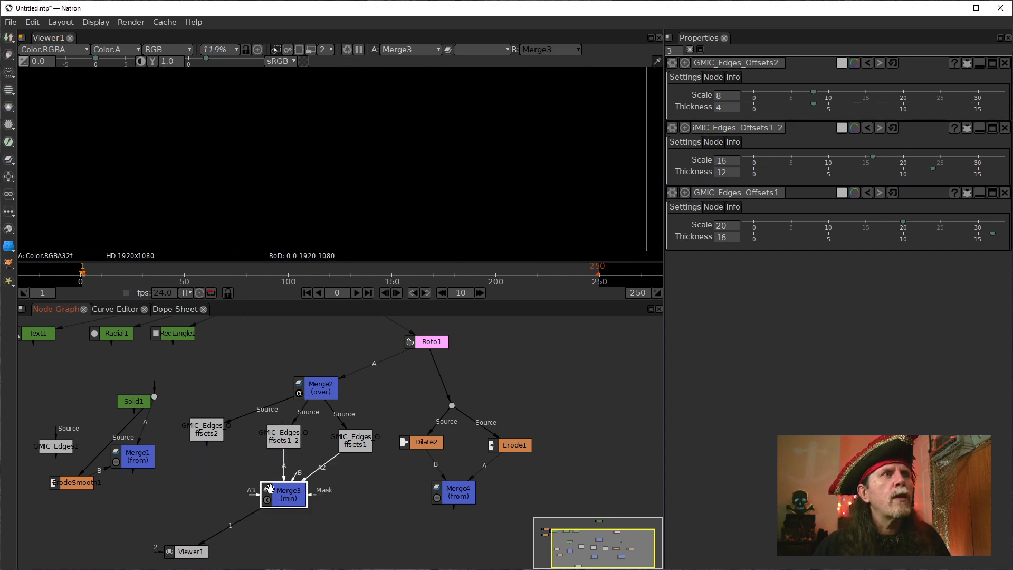
left_click_drag(296, 477, 209, 436)
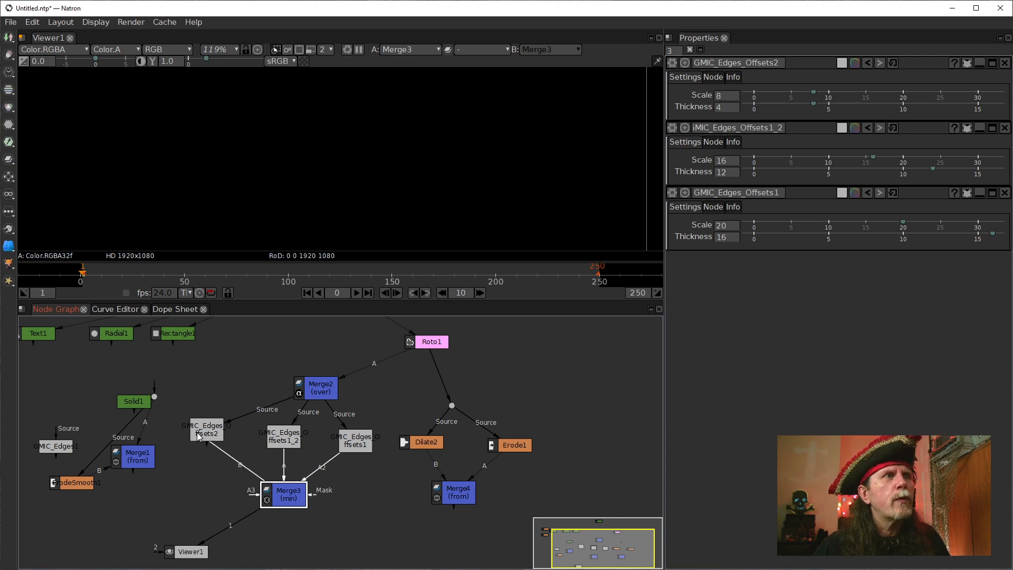
left_click_drag(284, 471, 211, 430)
Disconnect Merge3's current inputs, then feed its B input from GMIC_Edges_Offsets1_2 and its A input from GMIC_Edges_Offsets2.
mouse_move(243, 465)
left_mouse_down()
mouse_move(229, 494)
mouse_move(234, 483)
left_mouse_up()
left_click(235, 475)
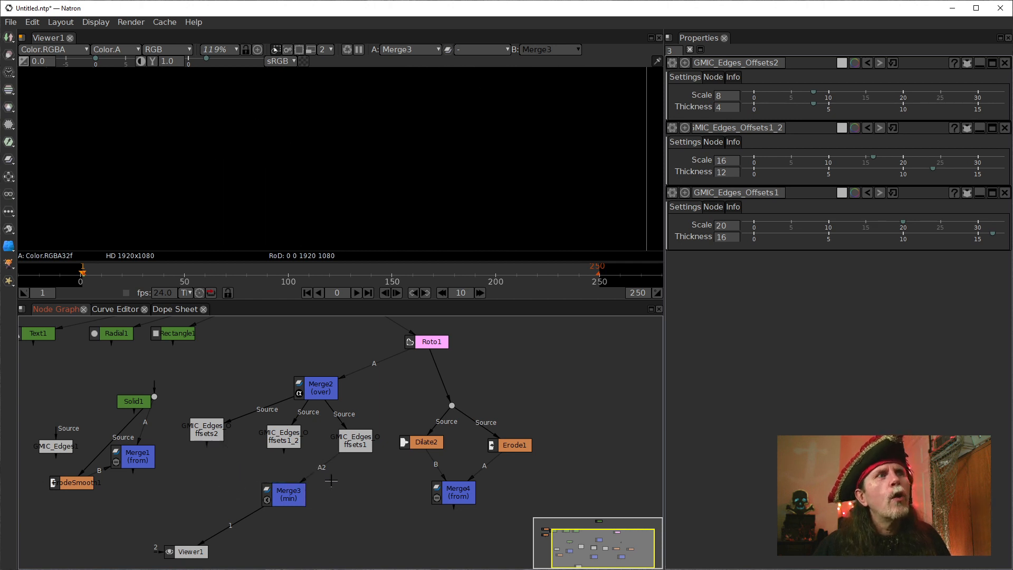
left_click_drag(324, 464, 283, 446)
left_click(288, 494)
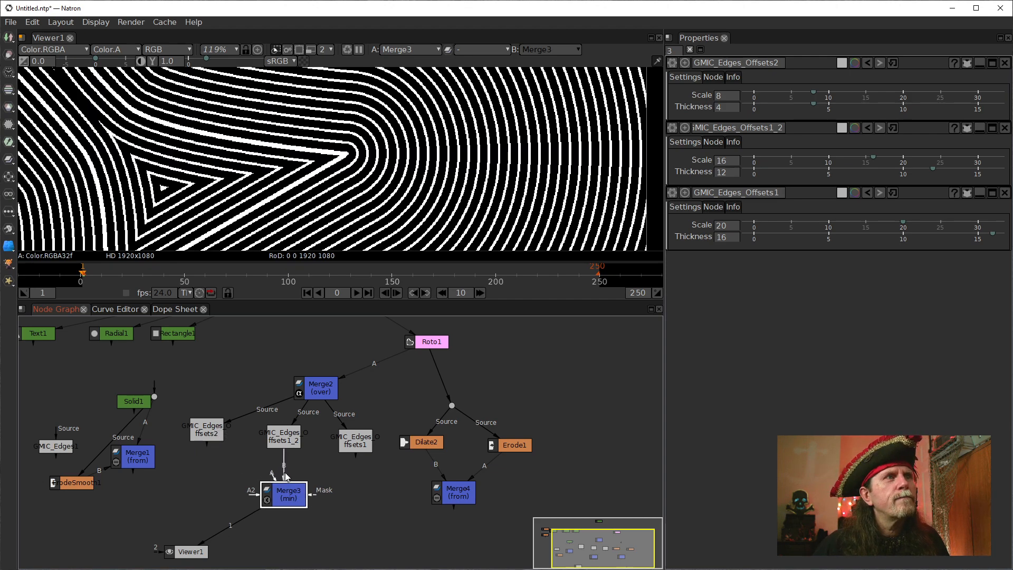
left_click_drag(286, 476, 283, 446)
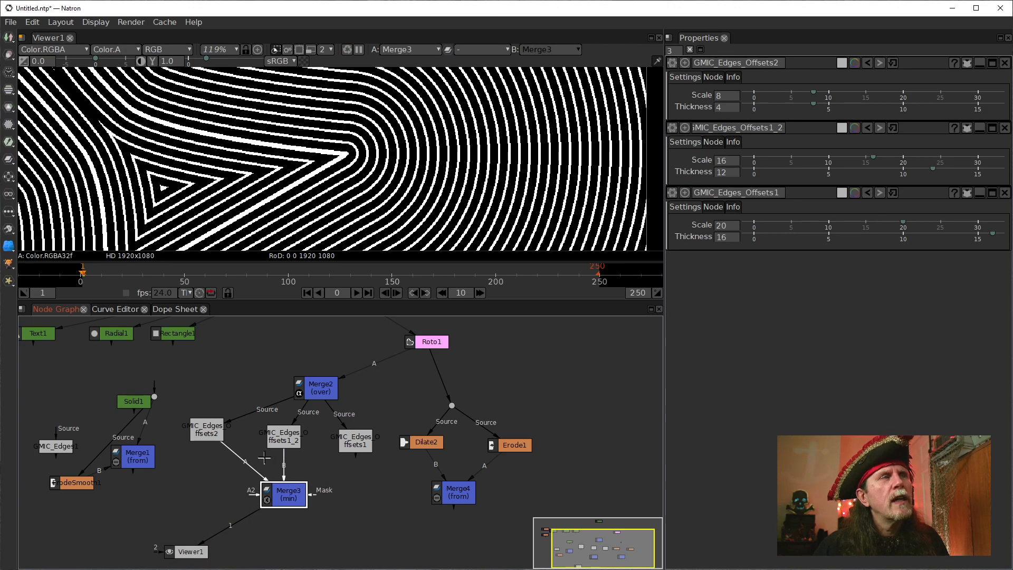
Compare the viewer outputs of GMIC_Edges_Offsets2, GMIC_Edges_Offsets1_2 and Merge3.
left_click(207, 436)
key("1")
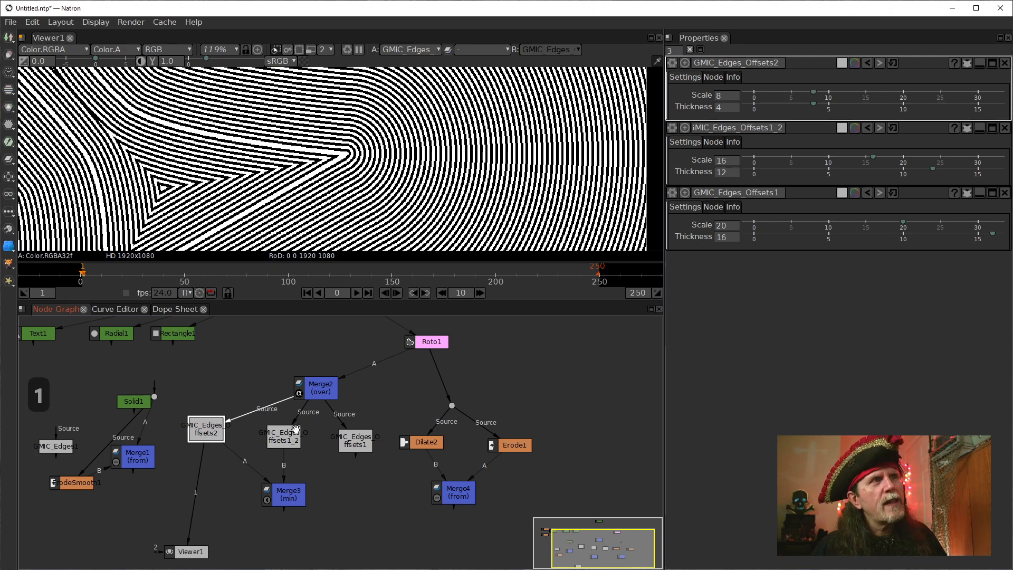
left_click(297, 430)
key("1")
left_click(284, 495)
key("1")
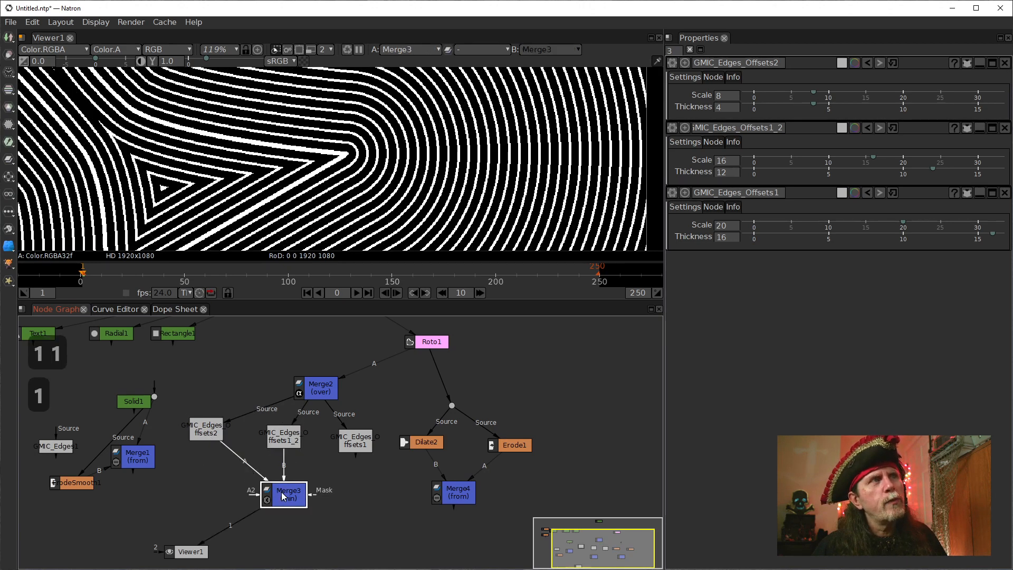
left_click(207, 431)
key("1")
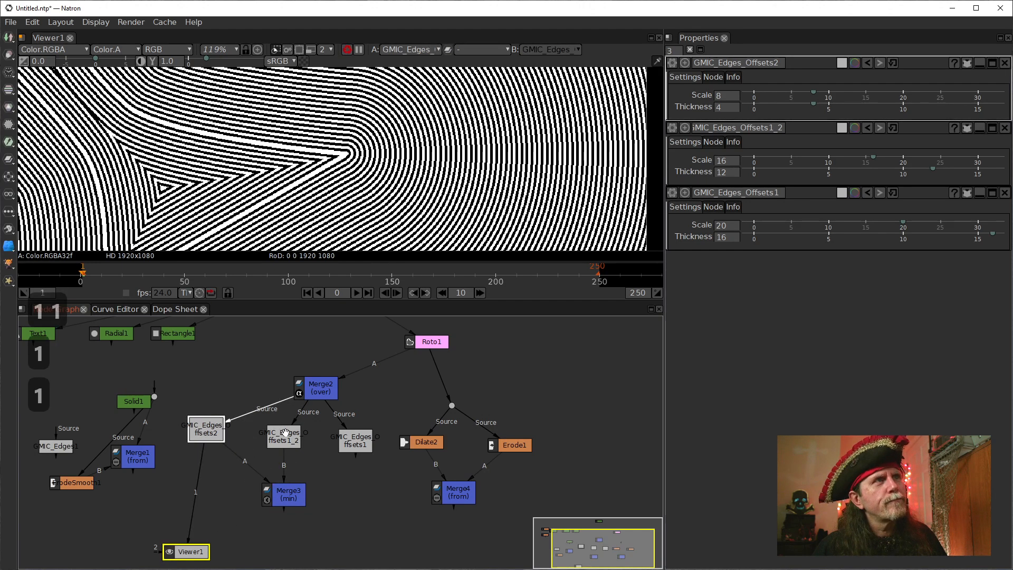
left_click(284, 437)
key("1")
Feed Merge3's A2 input from GMIC_Edges_Offsets1, and detach and reattach its A input to GMIC_Edges_Offsets2.
left_click(287, 495)
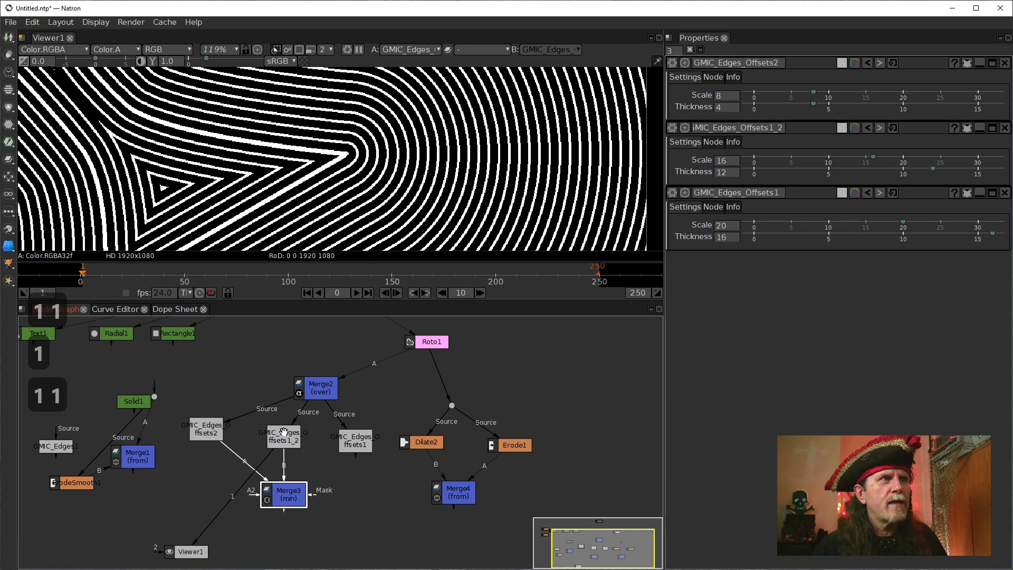
left_click_drag(256, 499, 356, 440)
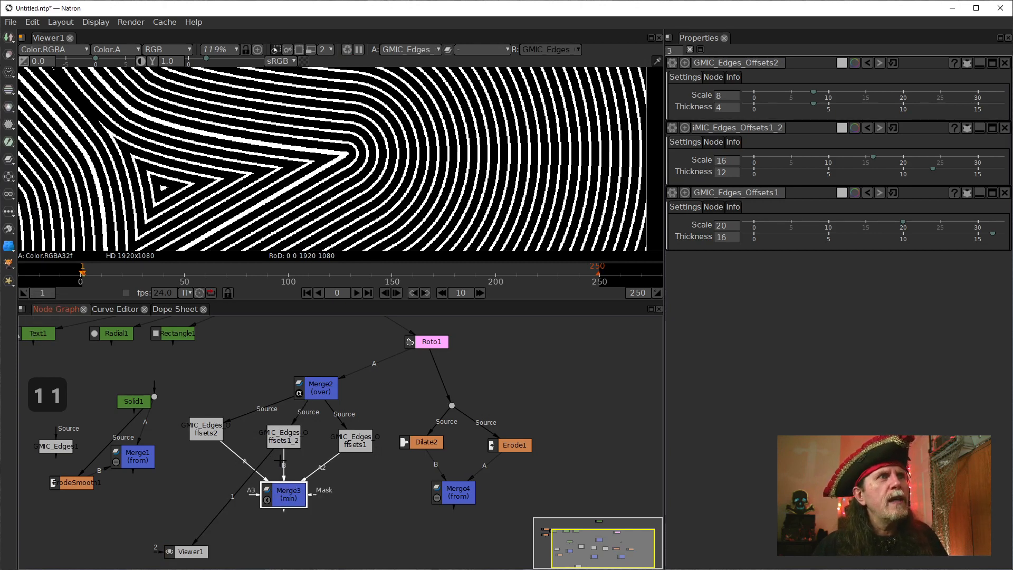
left_click_drag(243, 463, 209, 464)
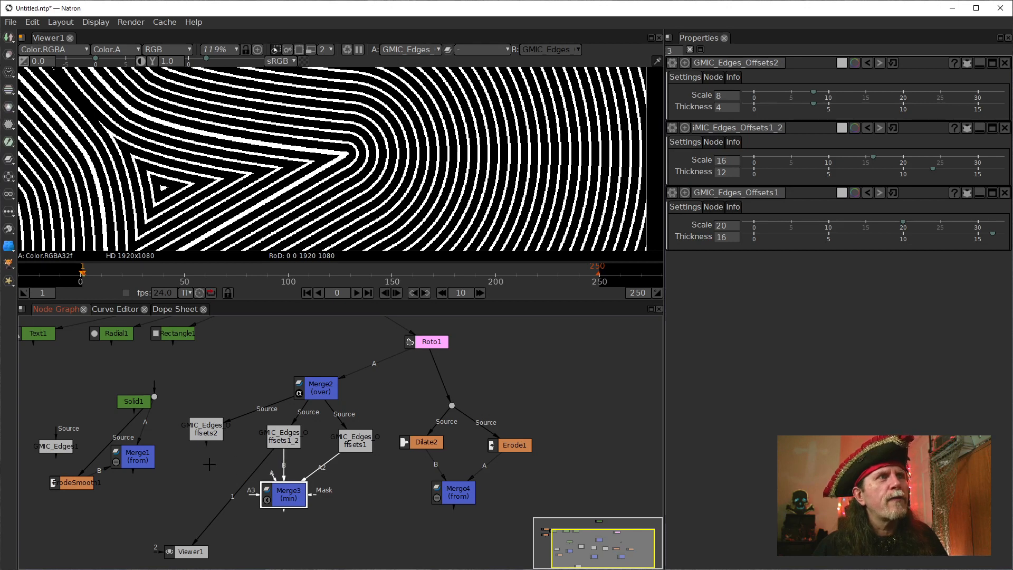
left_click_drag(269, 479, 211, 424)
left_click(289, 498)
left_click_drag(271, 477, 196, 428)
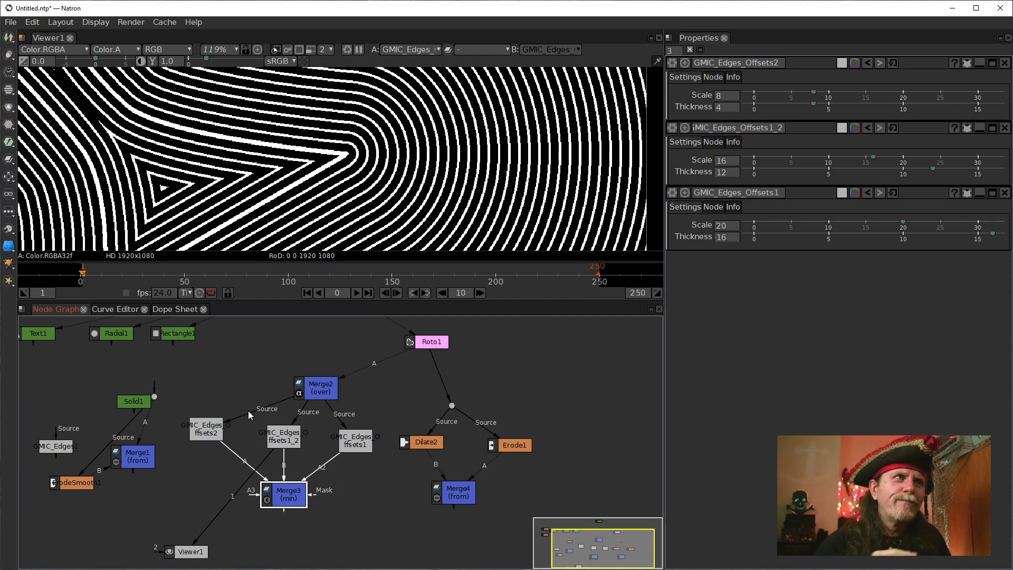
View GMIC_Edges_Offsets2's output and examine it against the node's Scale and Thickness values.
left_click(201, 422)
key("1")
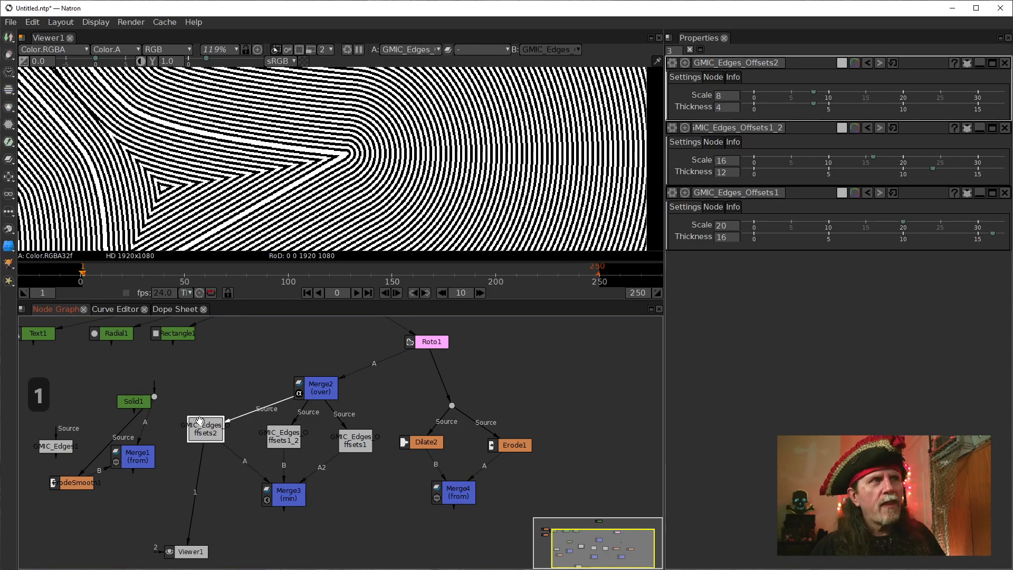
key("1")
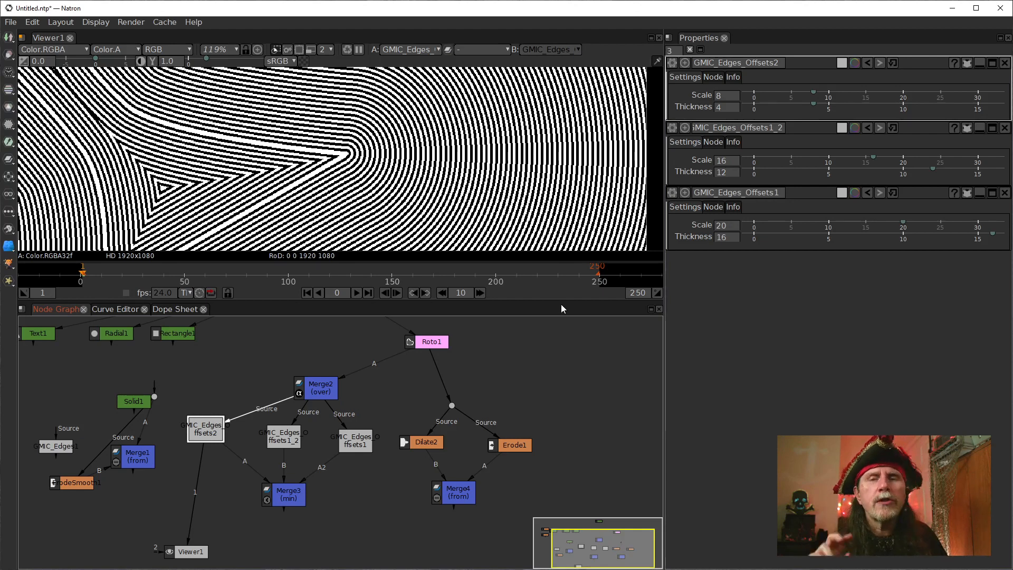
left_click(724, 108)
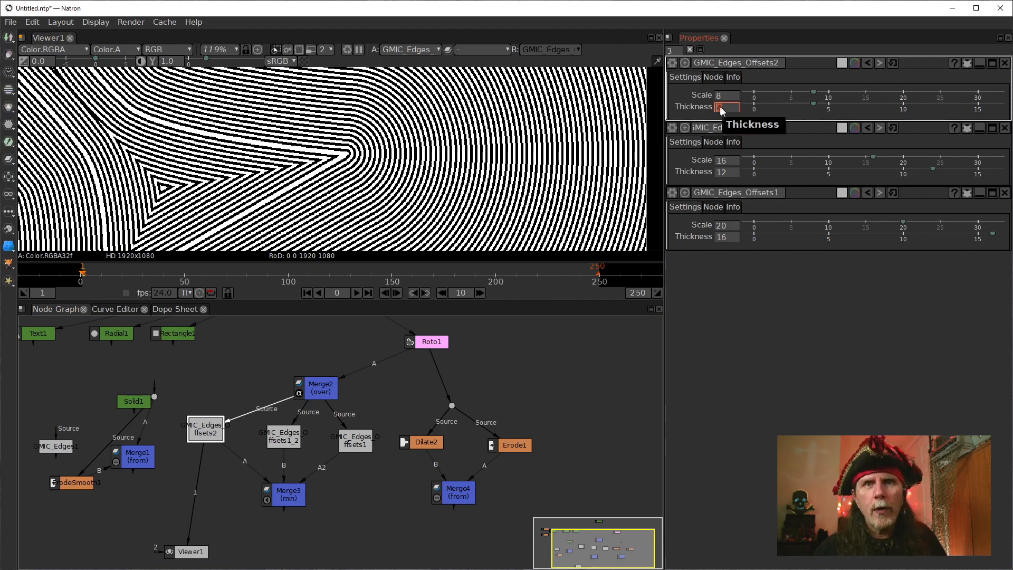
left_click(721, 98)
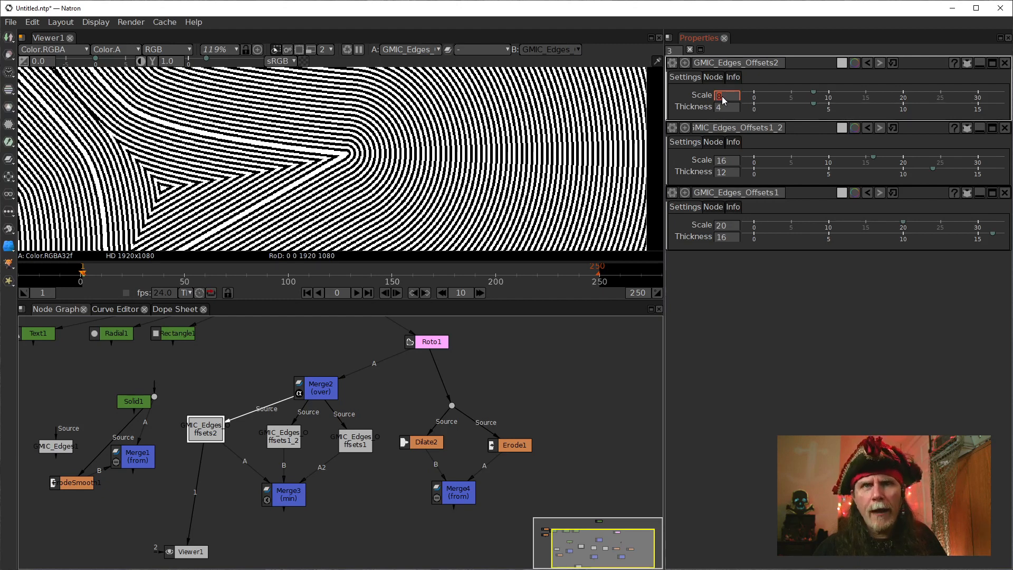
left_click(721, 107)
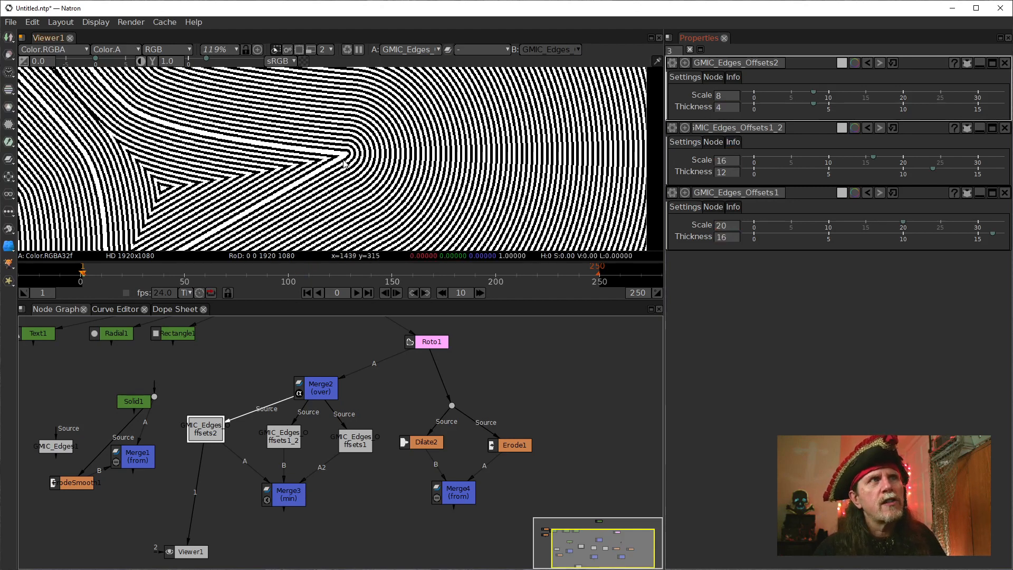
left_click(325, 152)
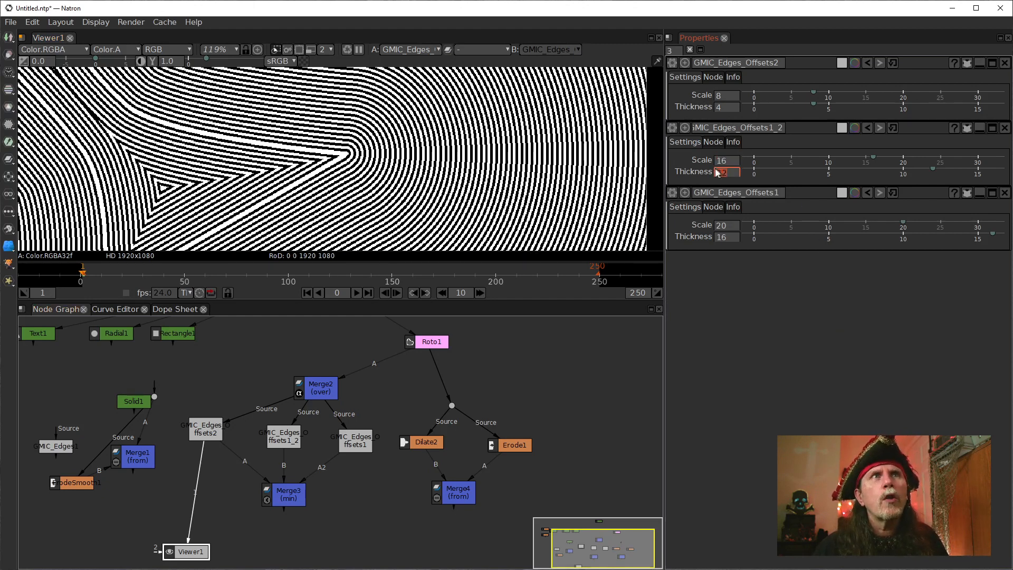
Rewire Merge3 with A from GMIC_Edges_Offsets1_2 and B from GMIC_Edges_Offsets2, and show Merge3 in the viewer.
left_click_drag(242, 464, 257, 482)
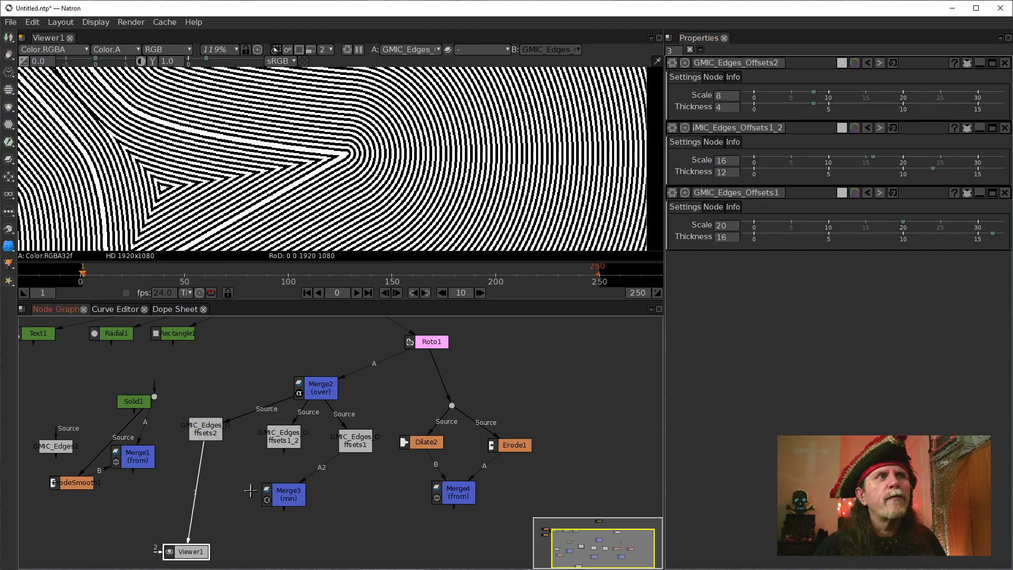
left_click(278, 493)
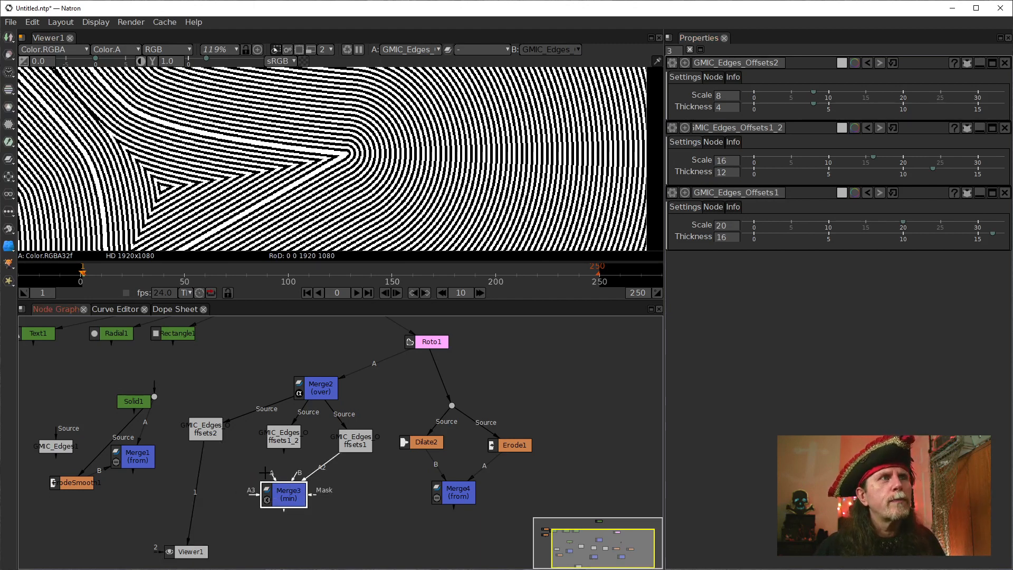
left_click_drag(273, 477, 285, 430)
mouse_move(187, 489)
left_mouse_down()
mouse_move(261, 499)
mouse_move(200, 492)
left_mouse_up()
left_click_drag(187, 549, 274, 496)
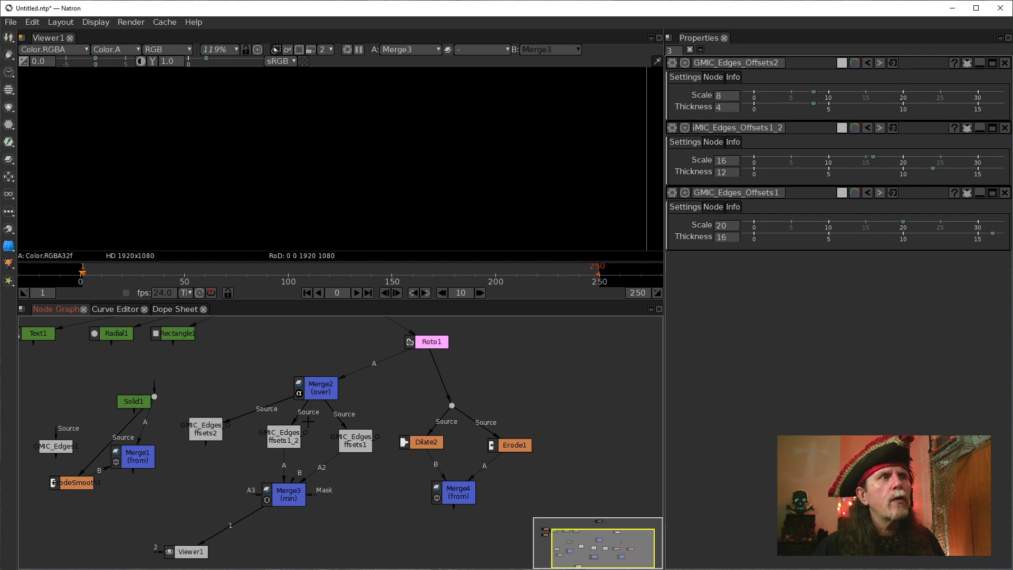
left_click_drag(193, 432, 195, 432)
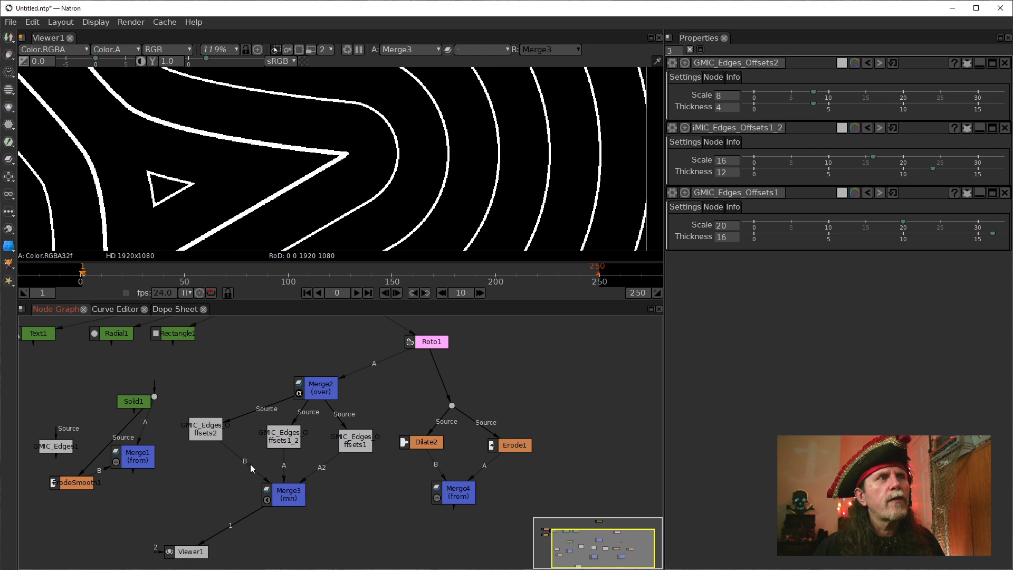
Feed Merge3's B input from Merge4, move Merge3 lower in the graph, and disconnect its GMIC_Edges_Offsets1 input.
left_click_drag(250, 464, 432, 457)
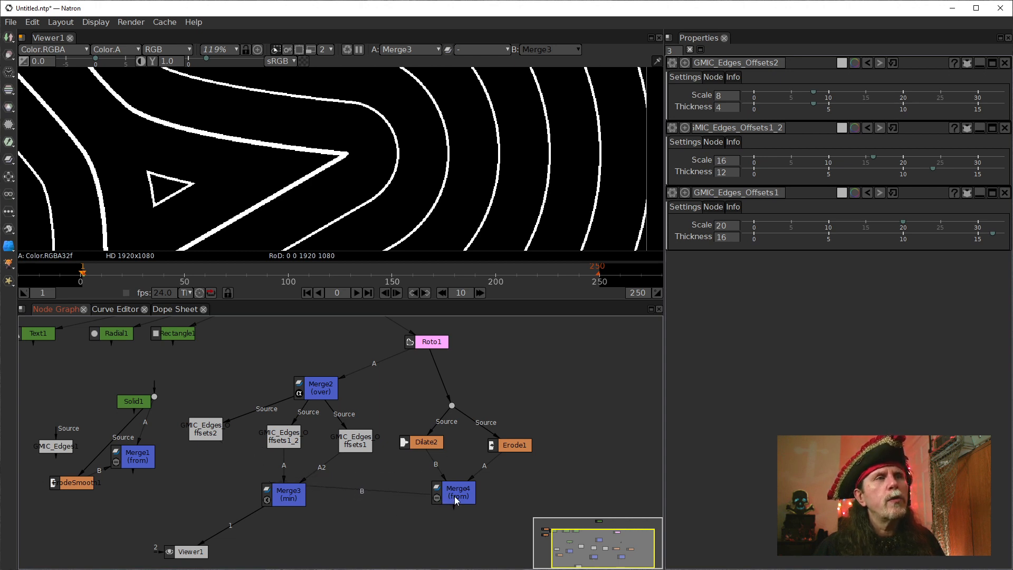
left_click_drag(455, 496, 454, 496)
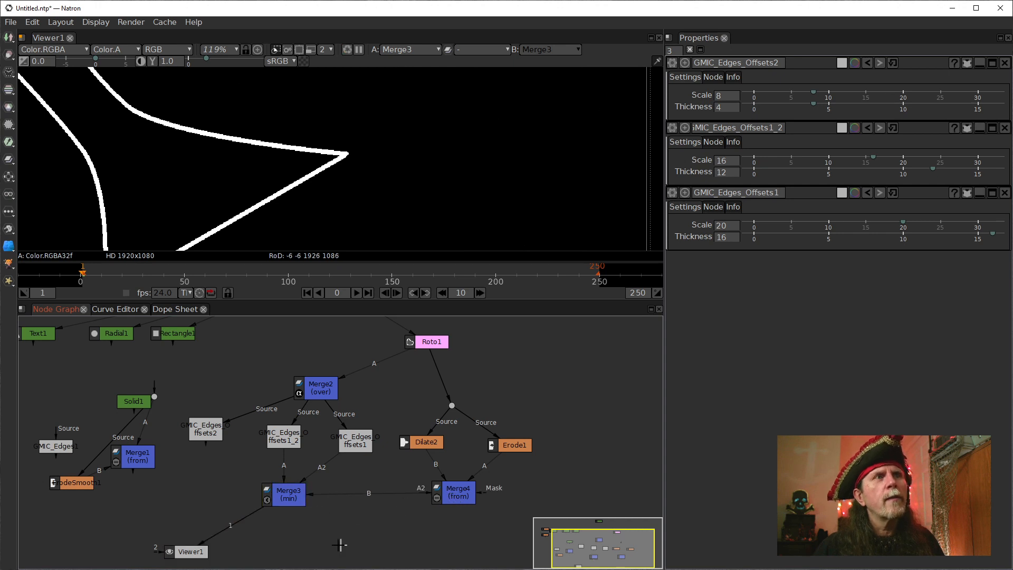
left_click_drag(271, 498, 294, 519)
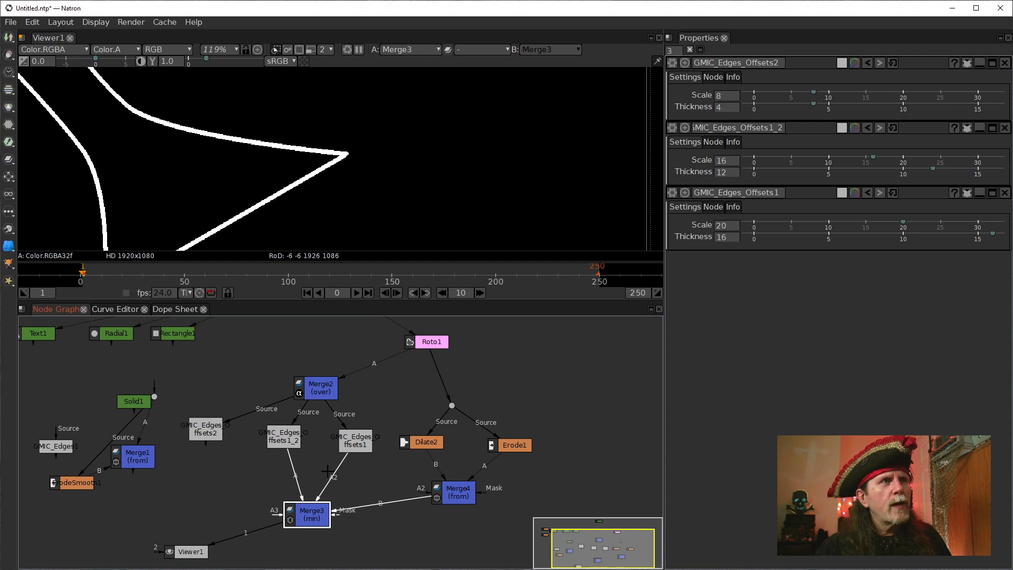
left_click_drag(334, 482, 359, 481)
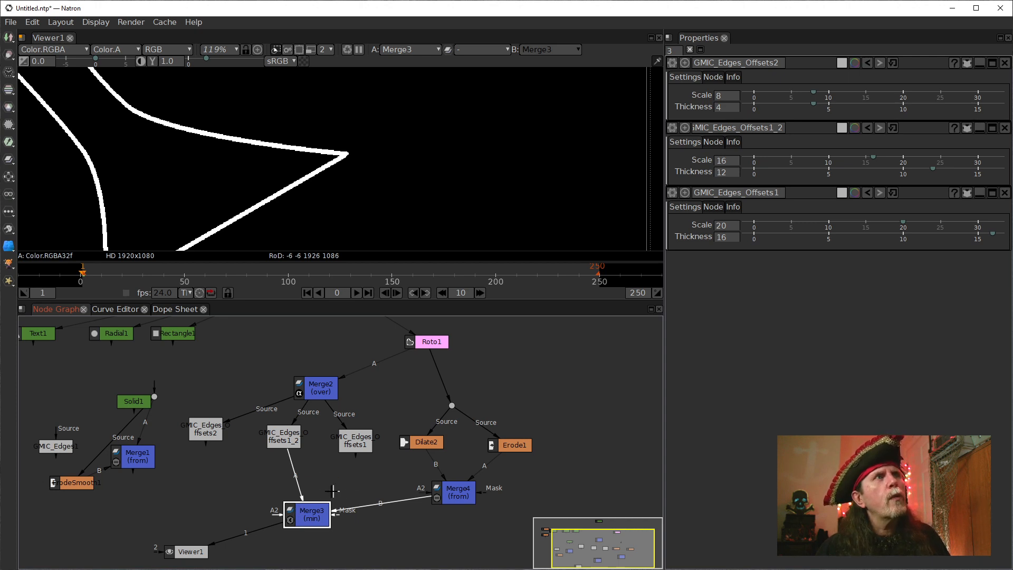
Compare GMIC_Edges_Offsets1_2's output with Merge3's result in the viewer.
left_click(281, 434)
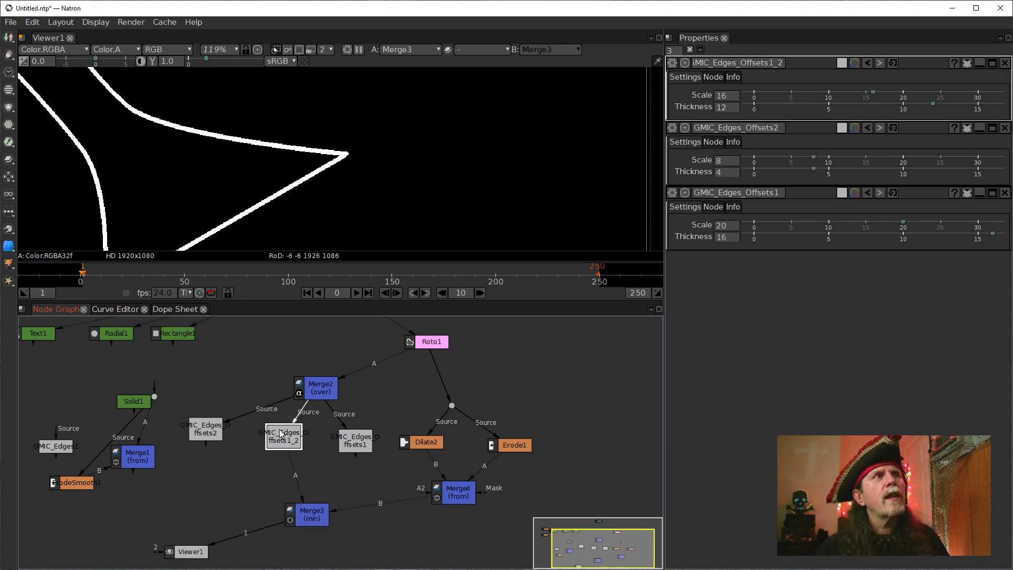
key("1")
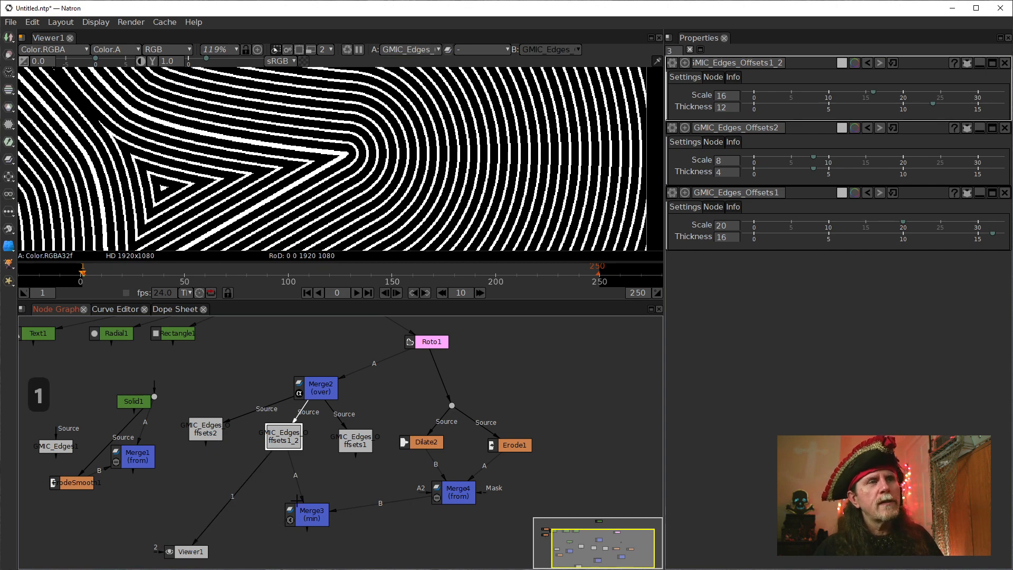
left_click(302, 511)
key("1")
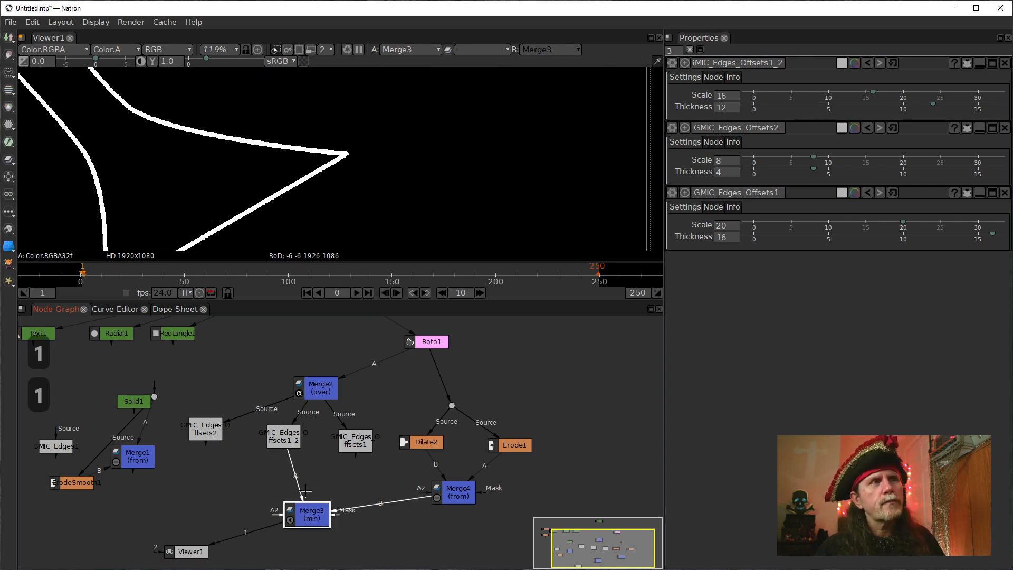
Try Merge3's A input on GMIC_Edges_Offsets2, comparing the outlines, and return it to GMIC_Edges_Offsets1_2.
left_click_drag(300, 485, 203, 431)
left_click_drag(237, 193, 301, 209)
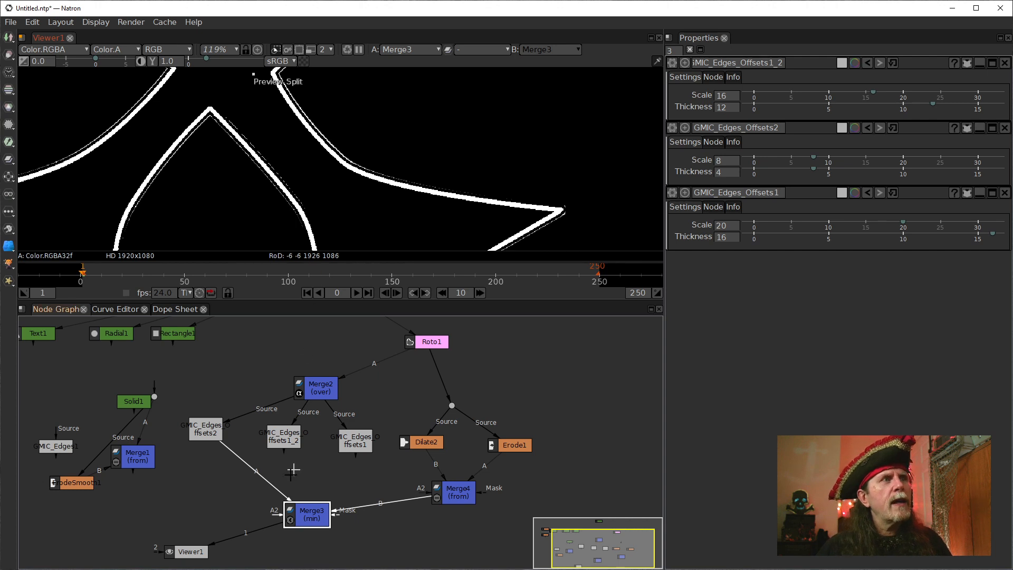
left_click_drag(236, 466, 284, 441)
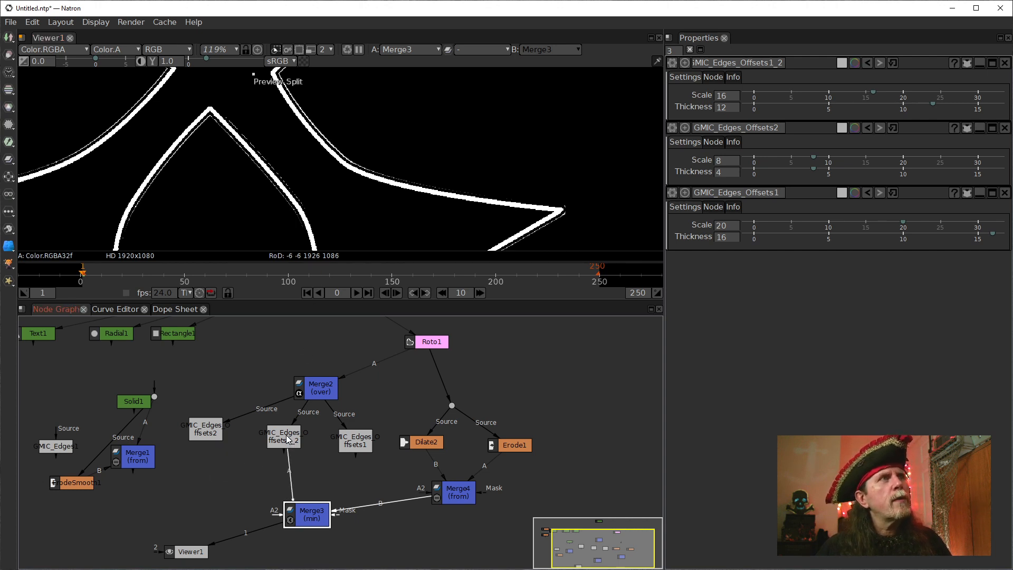
left_click_drag(295, 481, 280, 436)
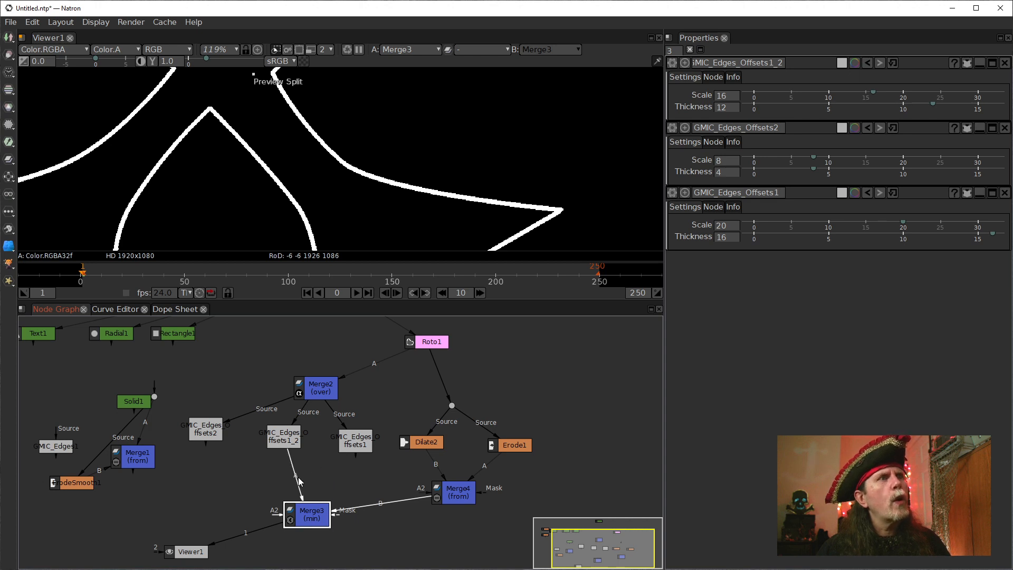
left_click_drag(298, 478, 196, 428)
left_click_drag(257, 466, 280, 437)
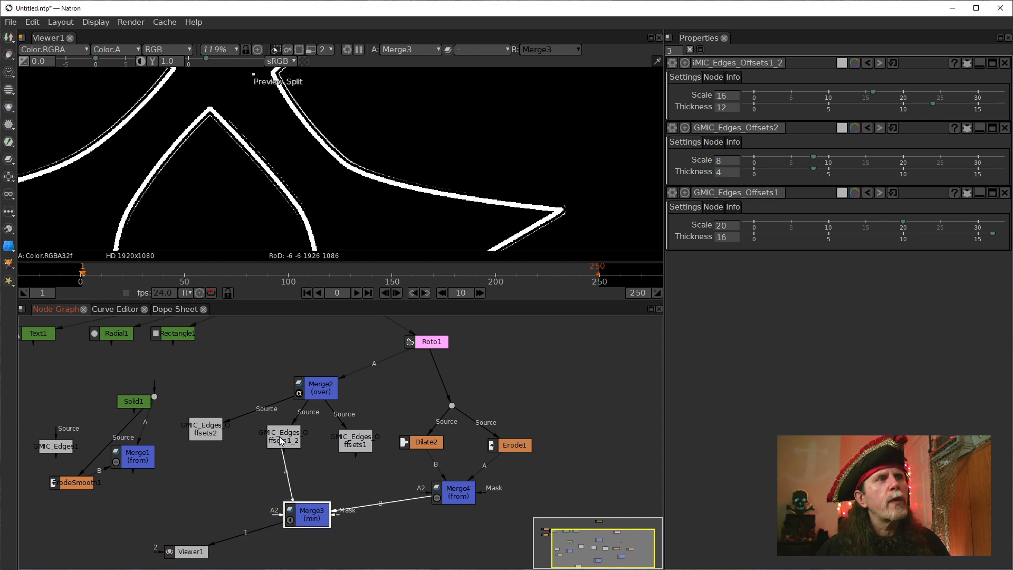
Examine the wider Merge3 outlines, then inspect GMIC_Edges_Offsets1_2's output up close.
left_click(280, 440)
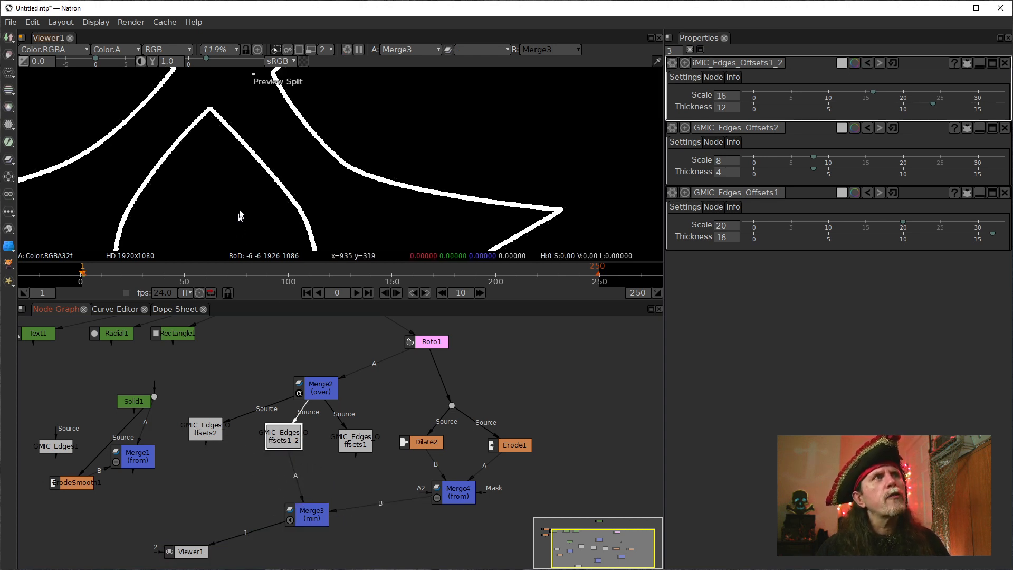
scroll(253, 222, "down", 7)
left_click_drag(247, 246, 264, 192)
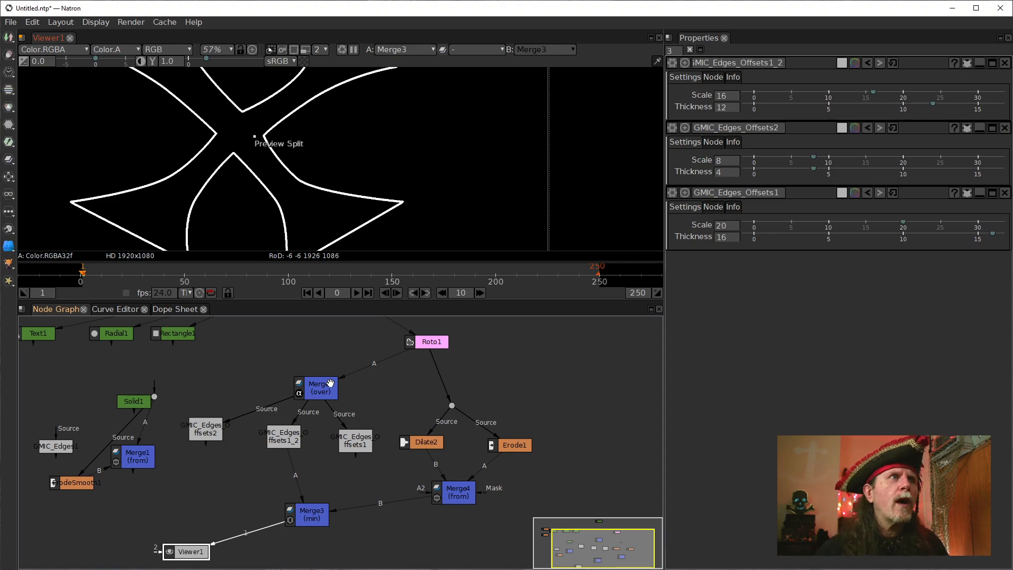
left_click(286, 440)
key("1")
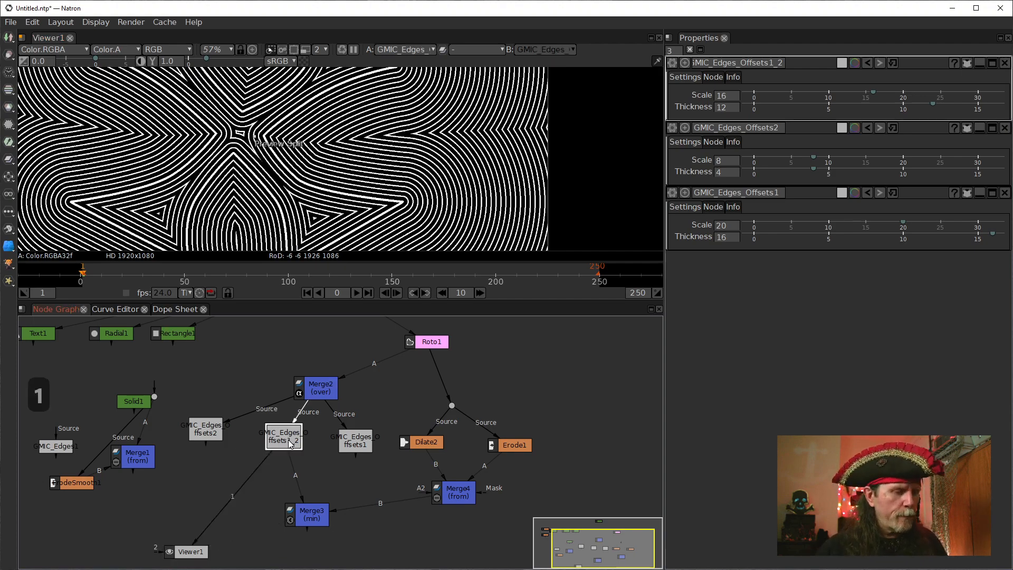
scroll(294, 193, "up", 10)
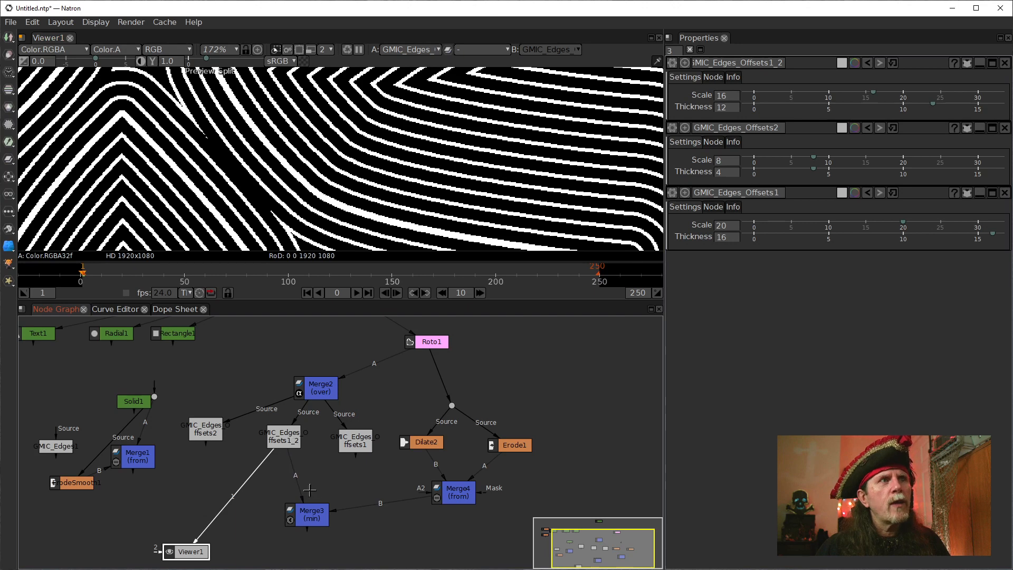
Try Merge3's B input on GMIC_Edges_Offsets1, view the result, and disconnect its A input.
left_click(325, 520)
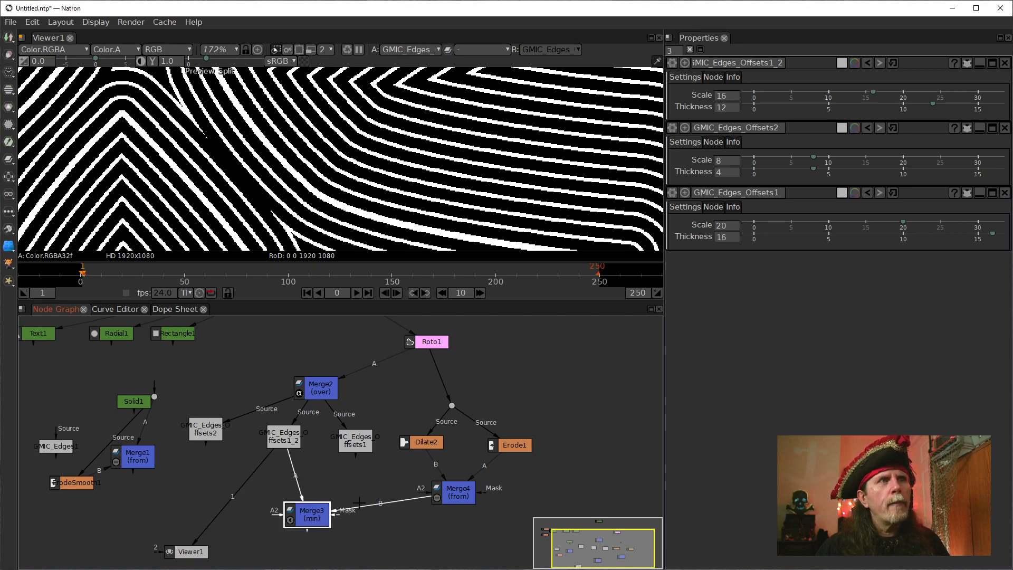
left_click_drag(359, 506, 362, 442)
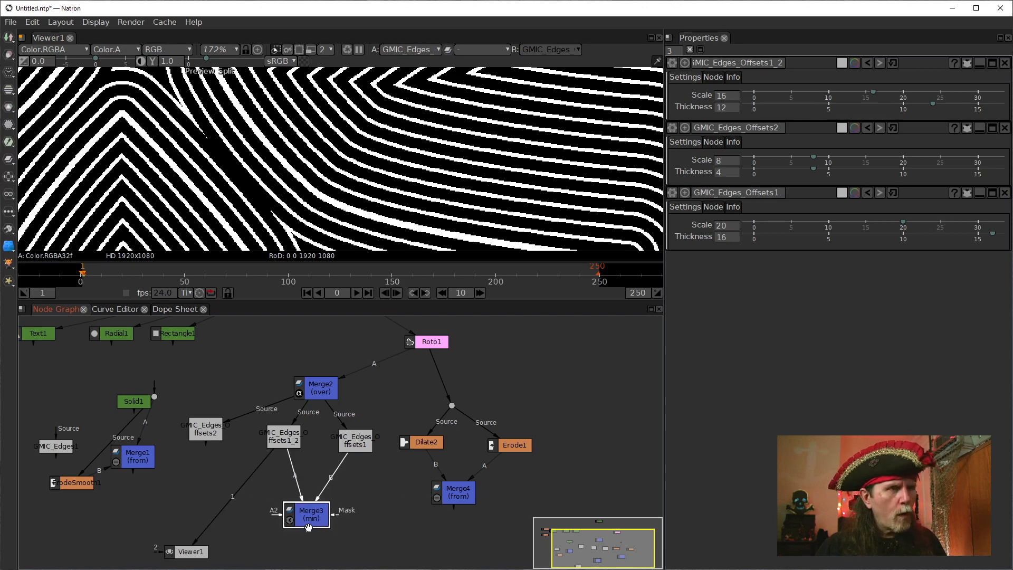
key("1")
left_click_drag(337, 476, 357, 428)
left_click_drag(298, 476, 336, 486)
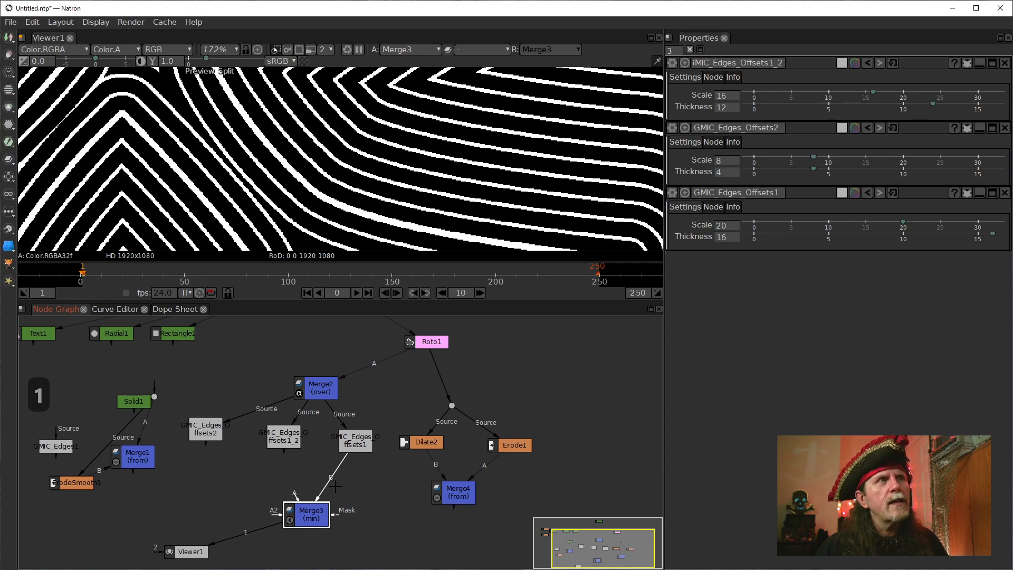
Compare the outputs of GMIC_Edges_Offsets1 and GMIC_Edges_Offsets1_2 by alternating them in the viewer.
left_click(348, 440)
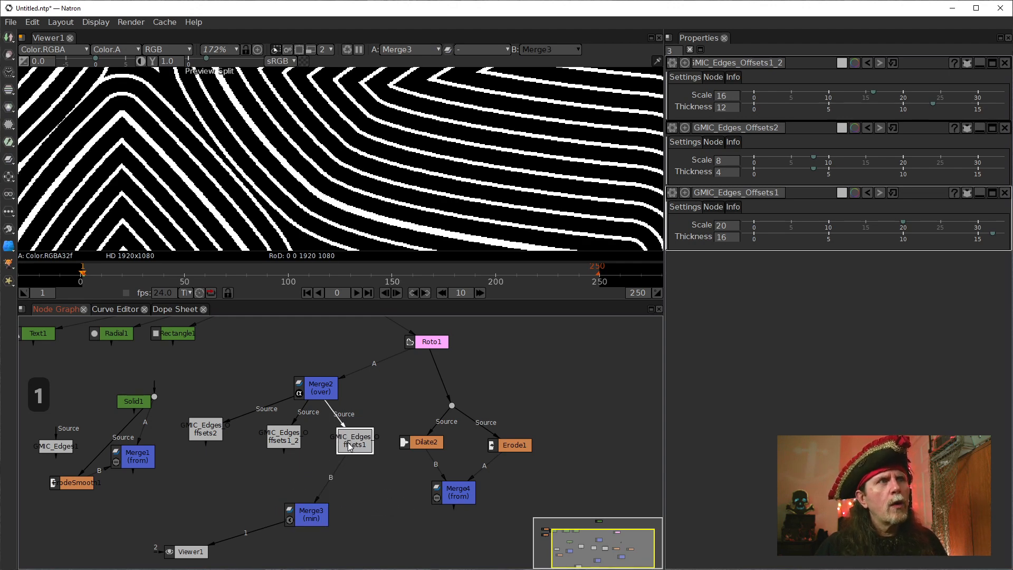
key("1")
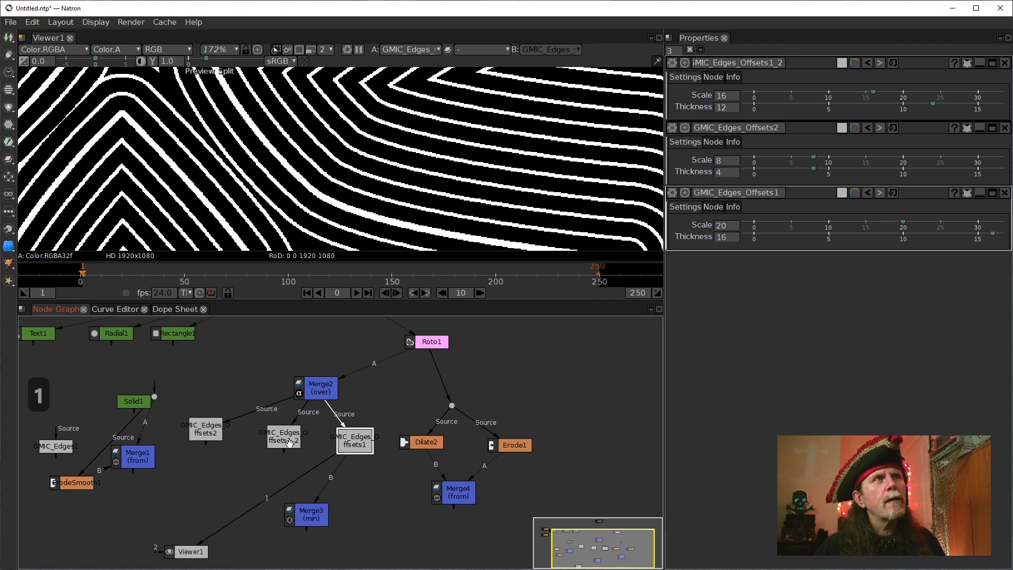
left_click(289, 442)
key("1")
left_click(348, 443)
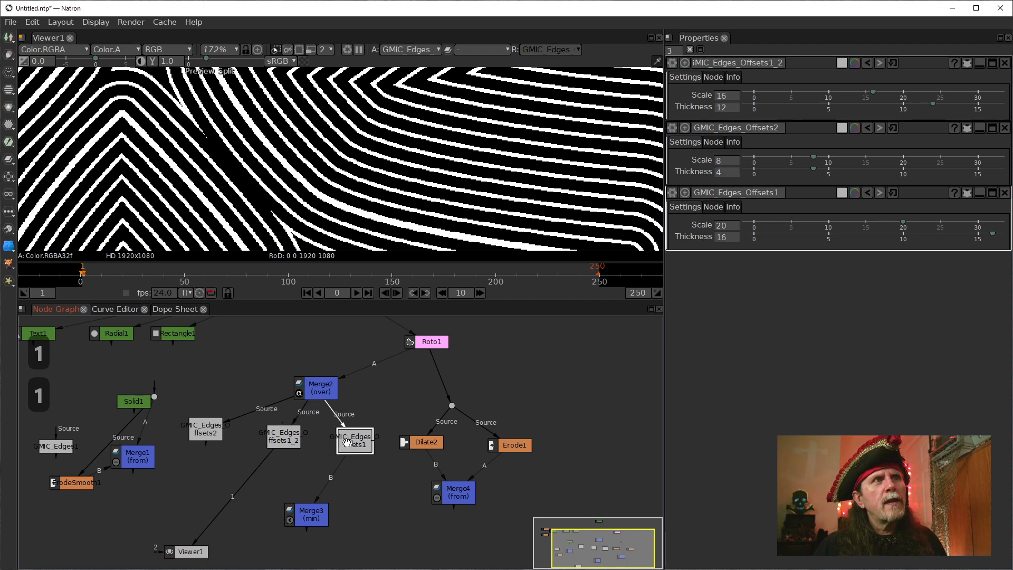
left_click(289, 439)
key("1")
left_click(348, 442)
key("1")
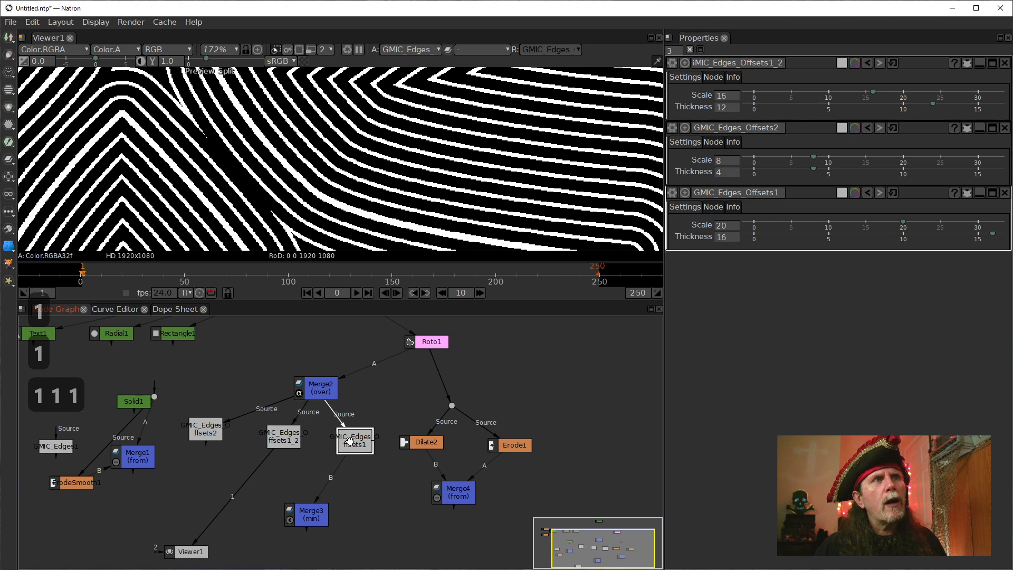
Reconnect Merge3's A input to GMIC_Edges_Offsets1_2 and examine the merged outlines in the viewer.
left_click(303, 511)
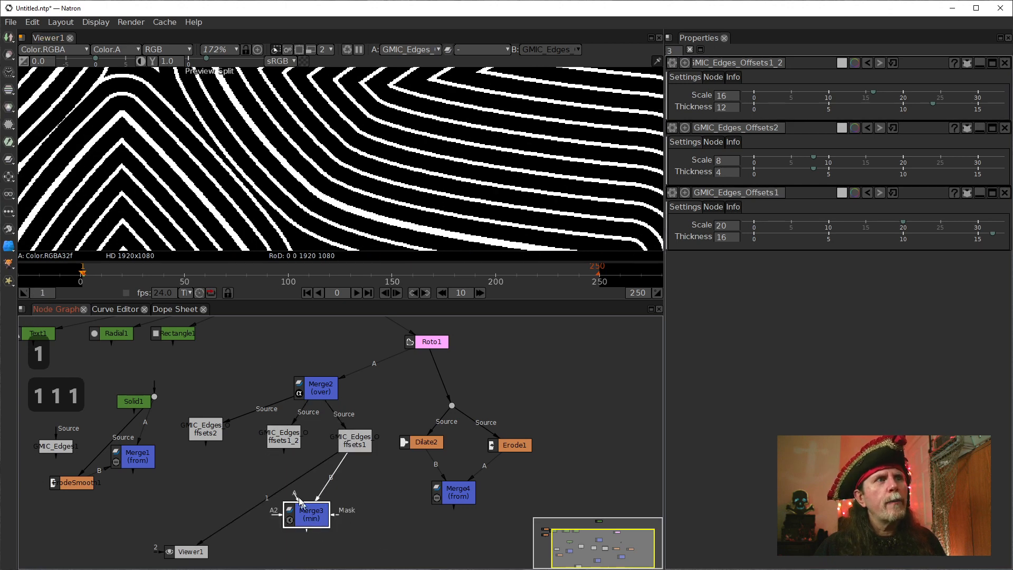
left_click_drag(295, 498, 287, 443)
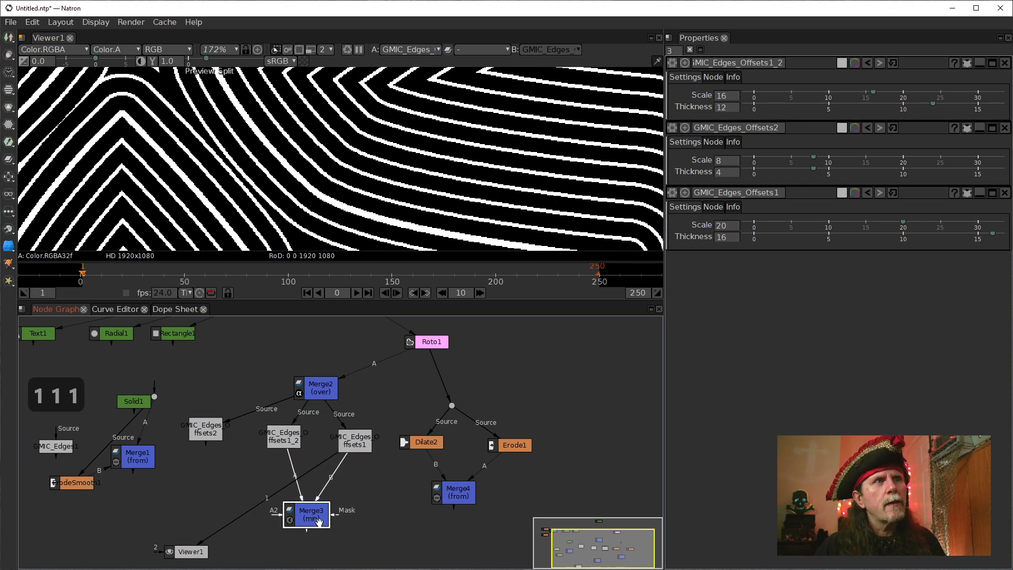
key("1")
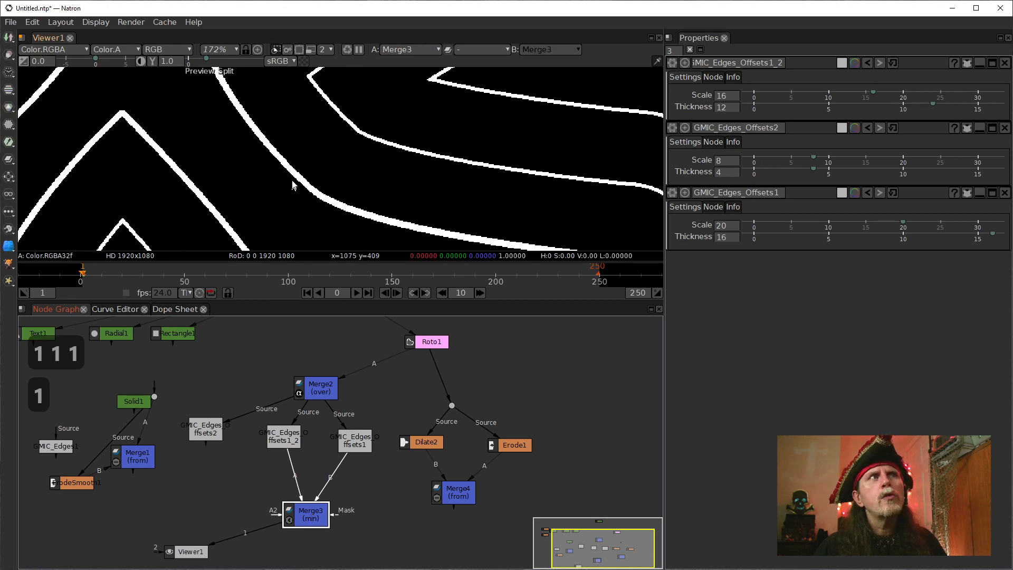
scroll(344, 209, "down", 3)
left_click_drag(353, 211, 303, 102)
scroll(321, 151, "down", 2)
left_click_drag(290, 204, 300, 210)
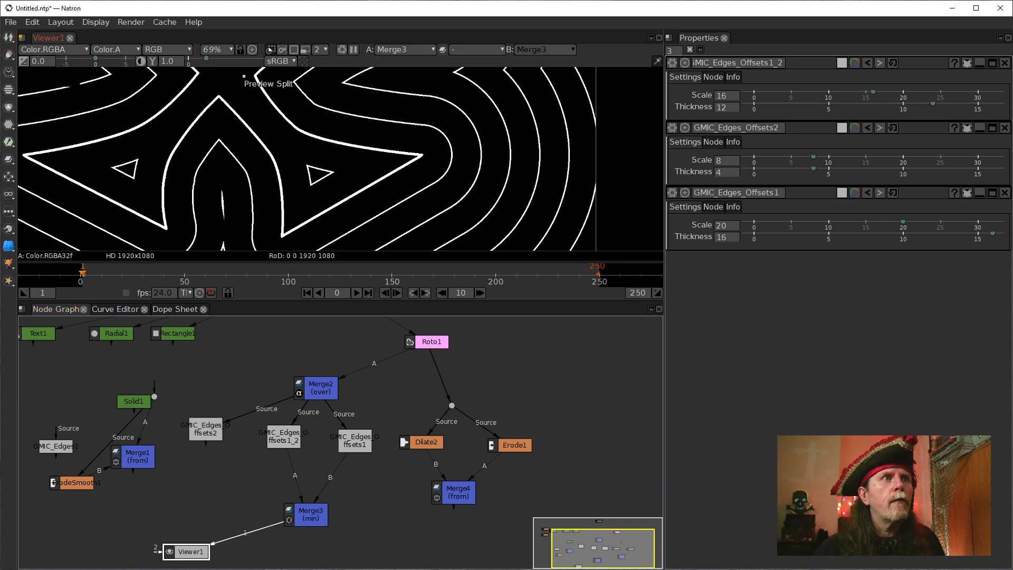
Bring up the settings of GMIC_Edges_Offsets1 and show its output in the viewer.
left_click(304, 512)
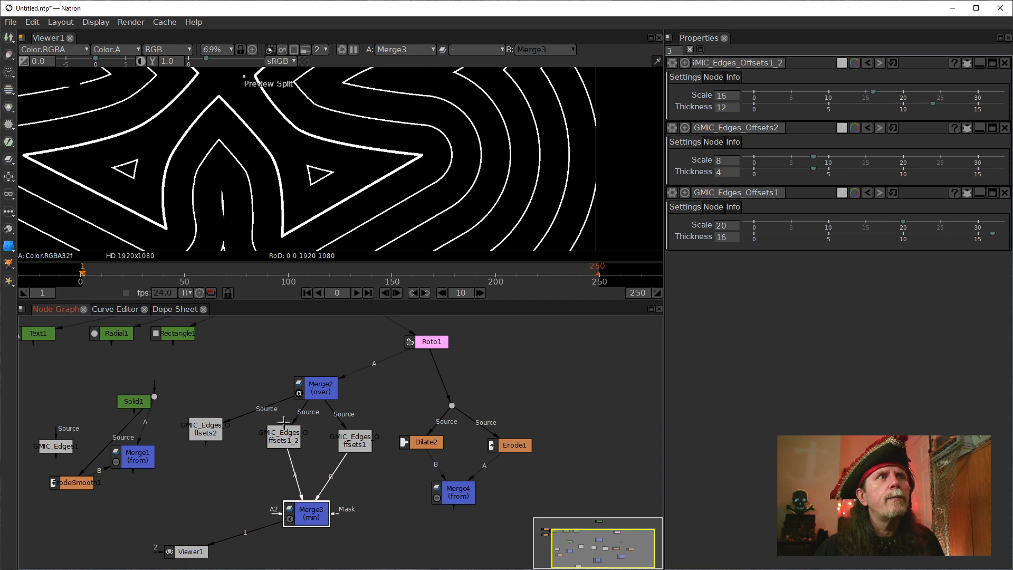
left_click(297, 445)
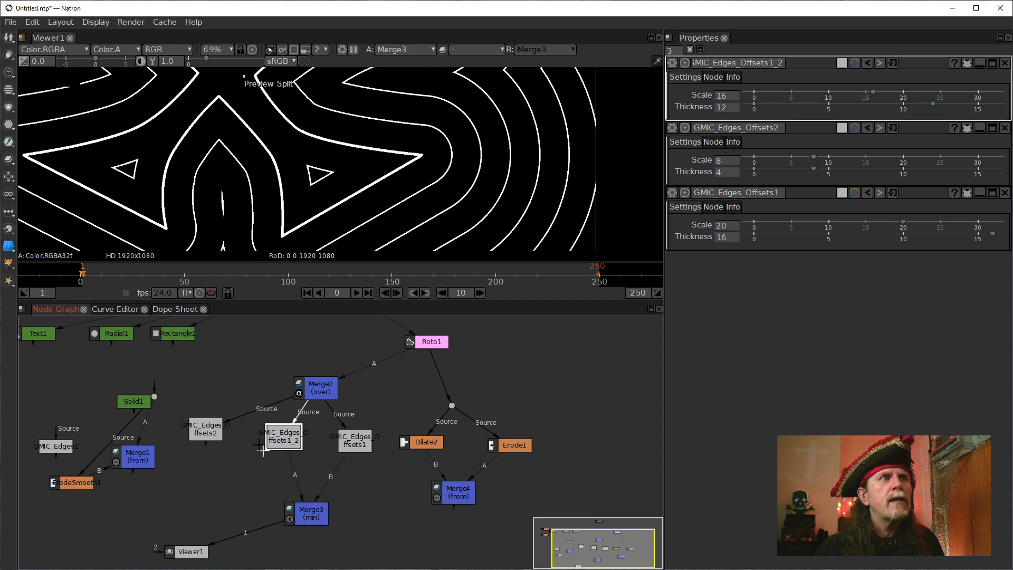
left_click(357, 441)
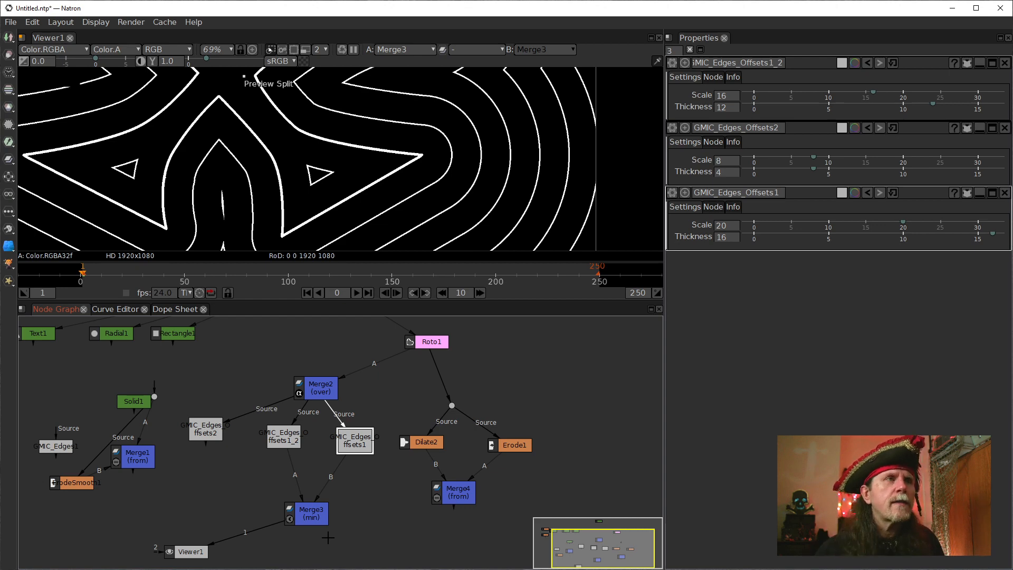
left_click(353, 444)
key("1")
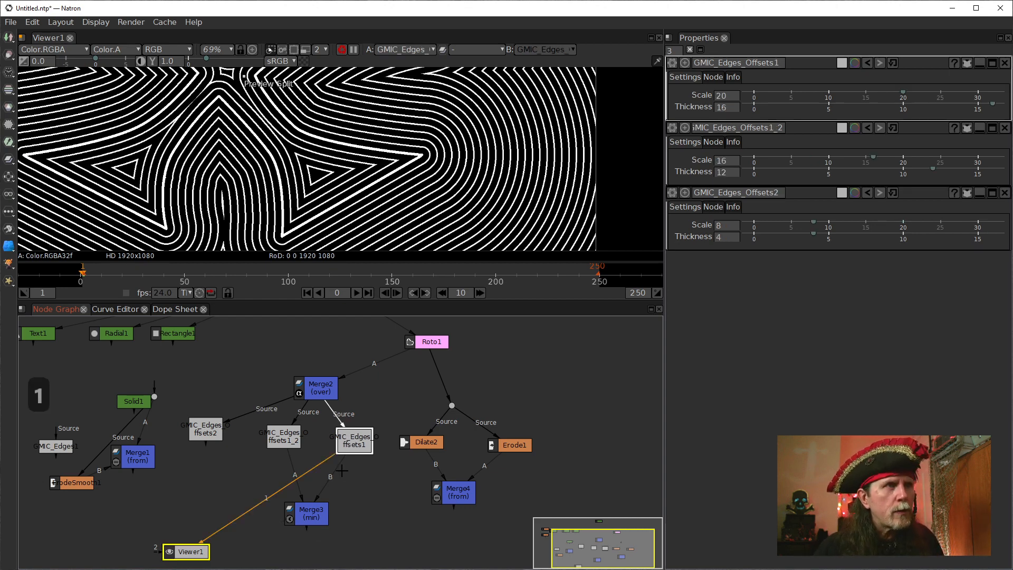
Feed Merge3's B input from Merge4 and its A input from GMIC_Edges_Offsets1, and view Merge3's result.
left_click_drag(327, 482, 458, 493)
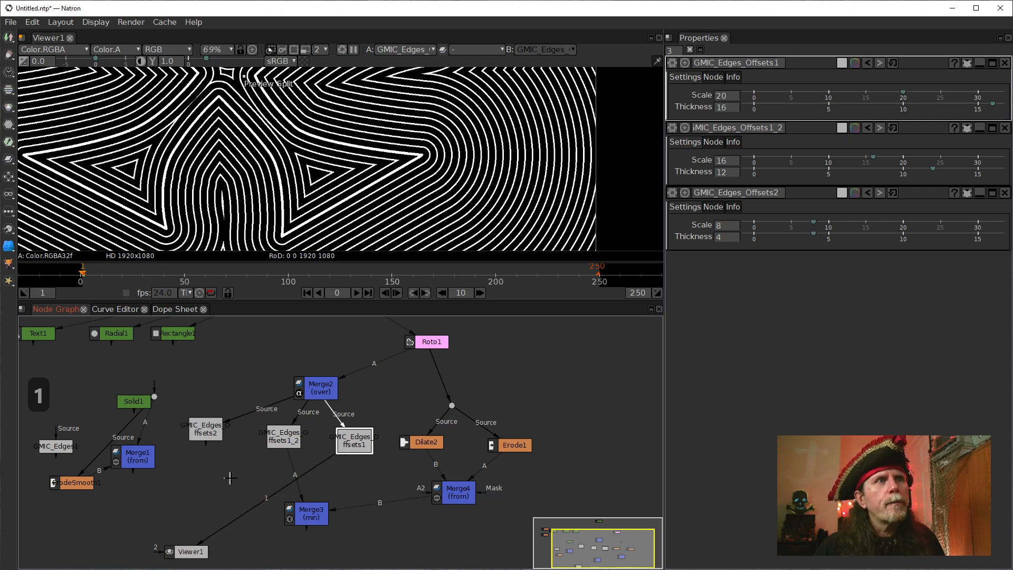
left_click_drag(307, 511, 338, 509)
key("1")
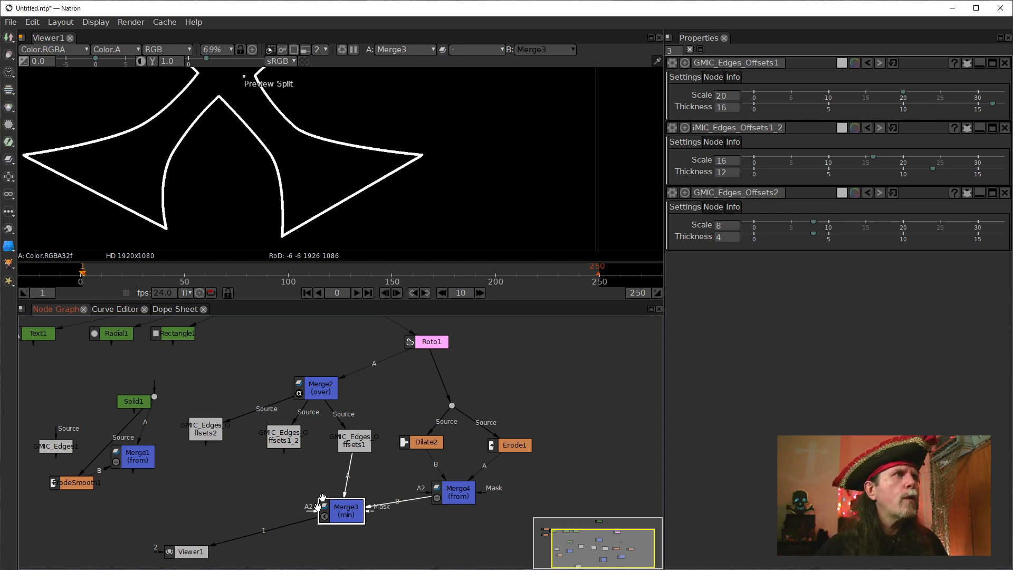
Detach Solid1 from the Merge1 branch, place it beside Merge3, and reposition Merge1 and Viewer1 in the graph.
left_click_drag(243, 515, 357, 471)
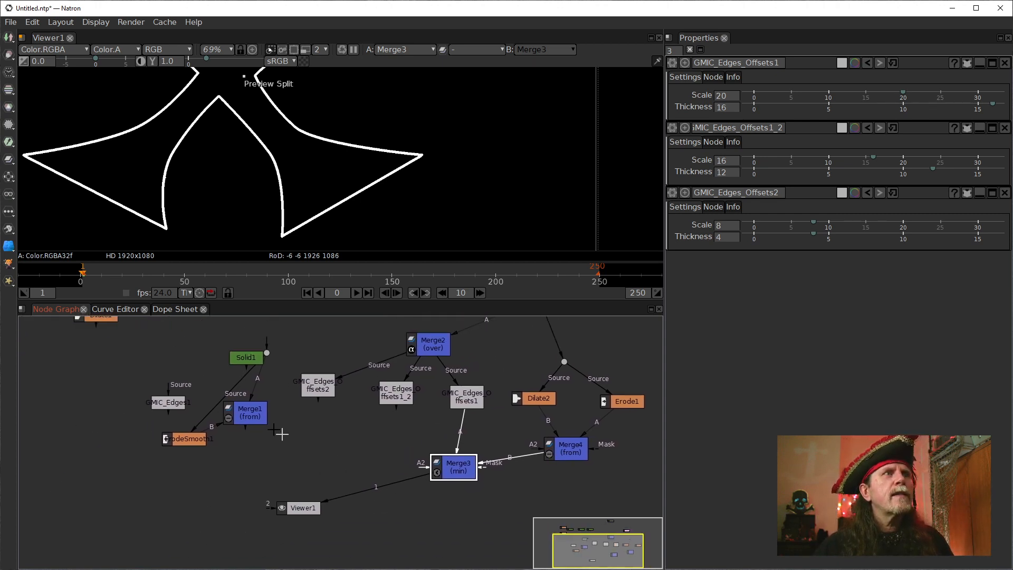
left_click_drag(419, 422, 389, 475)
mouse_move(211, 462)
left_mouse_down()
mouse_move(247, 518)
mouse_move(289, 518)
mouse_move(245, 451)
mouse_move(218, 460)
left_mouse_up()
left_click_drag(132, 332, 425, 496)
left_click_drag(343, 453, 347, 457)
left_click_drag(200, 484, 318, 535)
left_click_drag(343, 454, 347, 462)
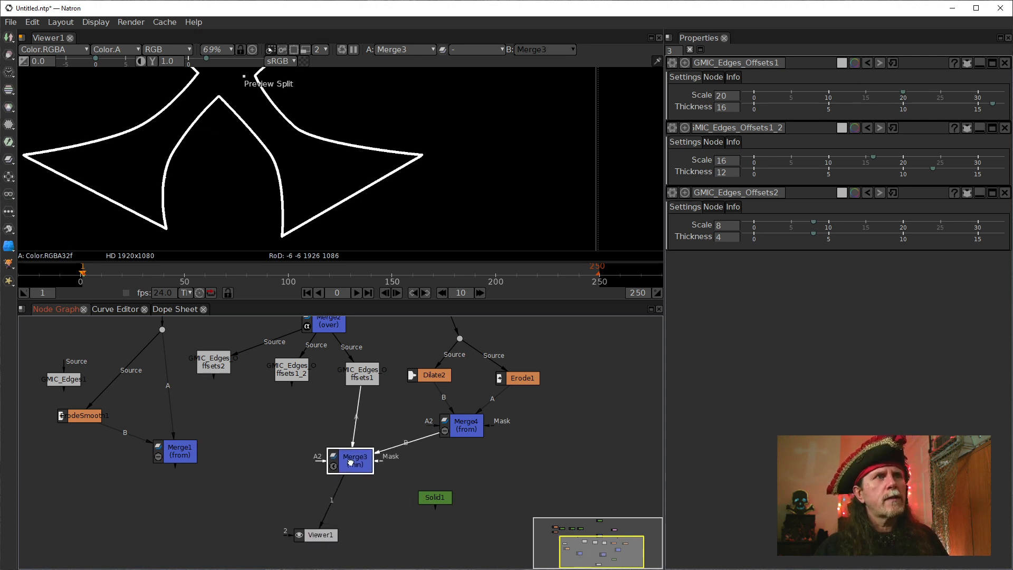
Add a Merge node after Merge3 with Solid1 as its A input, set its operation to multiply, and inspect the coloured outline.
key("m")
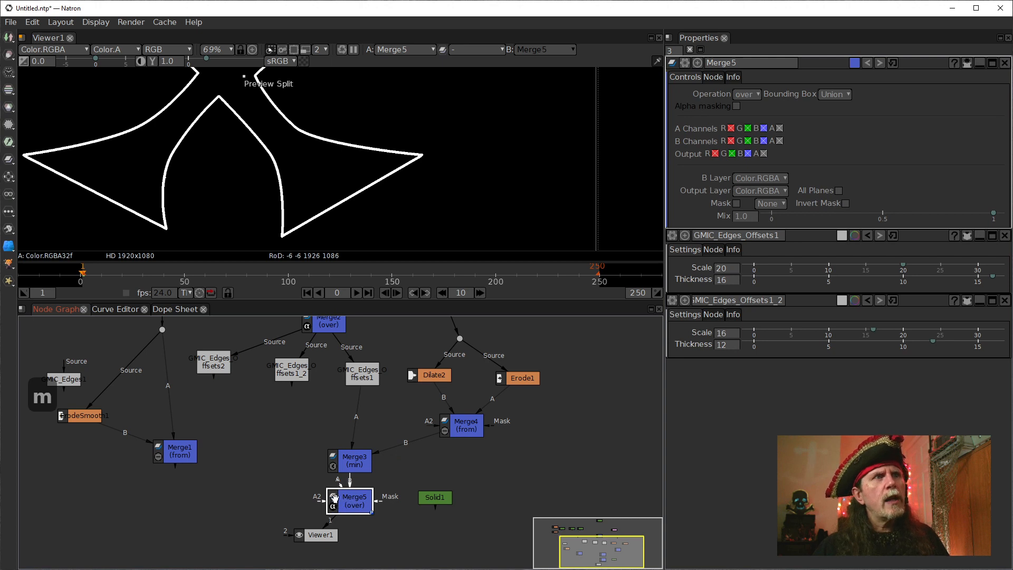
left_click_drag(344, 486, 434, 497)
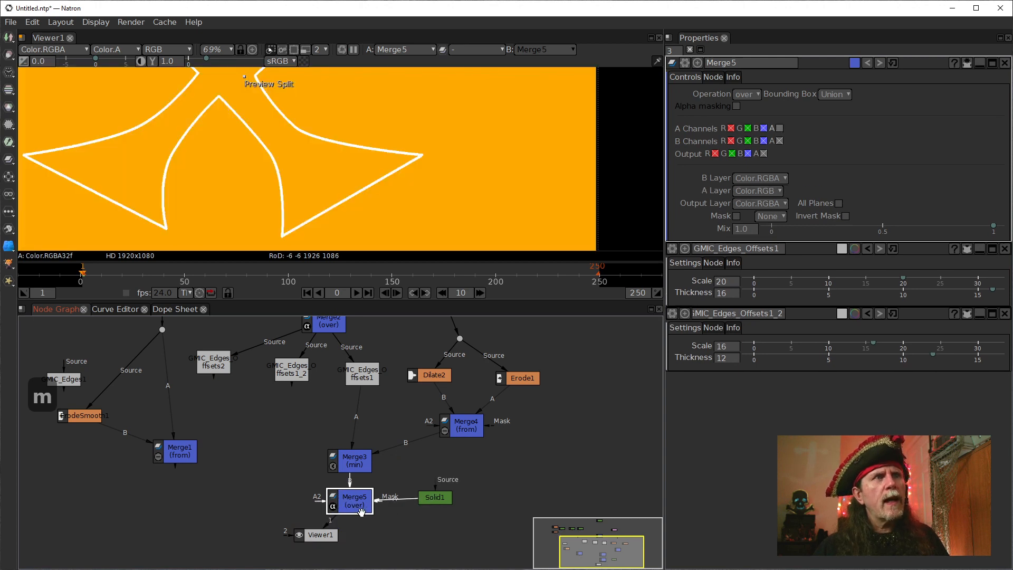
left_click(747, 94)
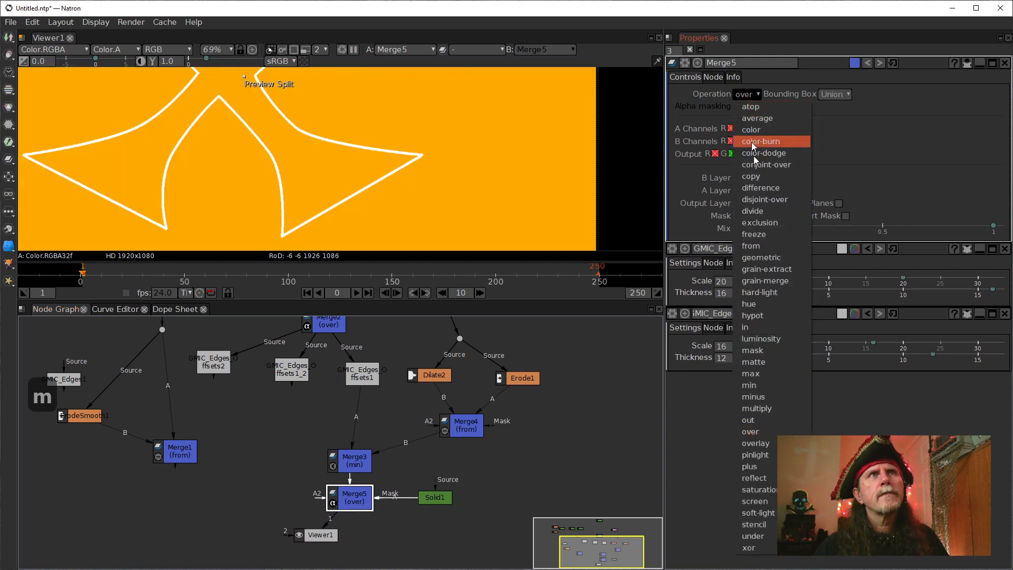
left_click(770, 408)
left_click_drag(279, 206, 351, 155)
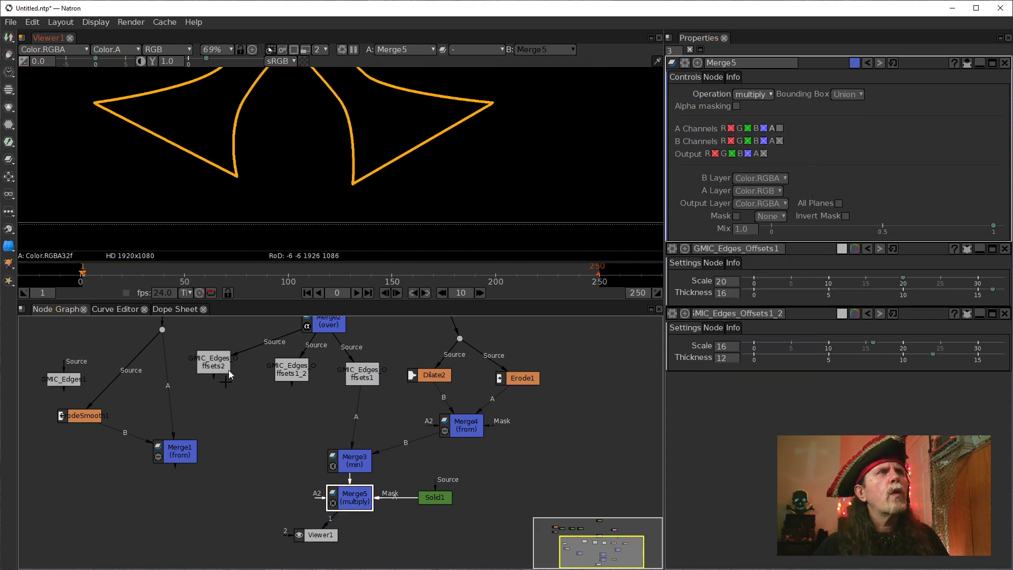
scroll(350, 131, "up", 3)
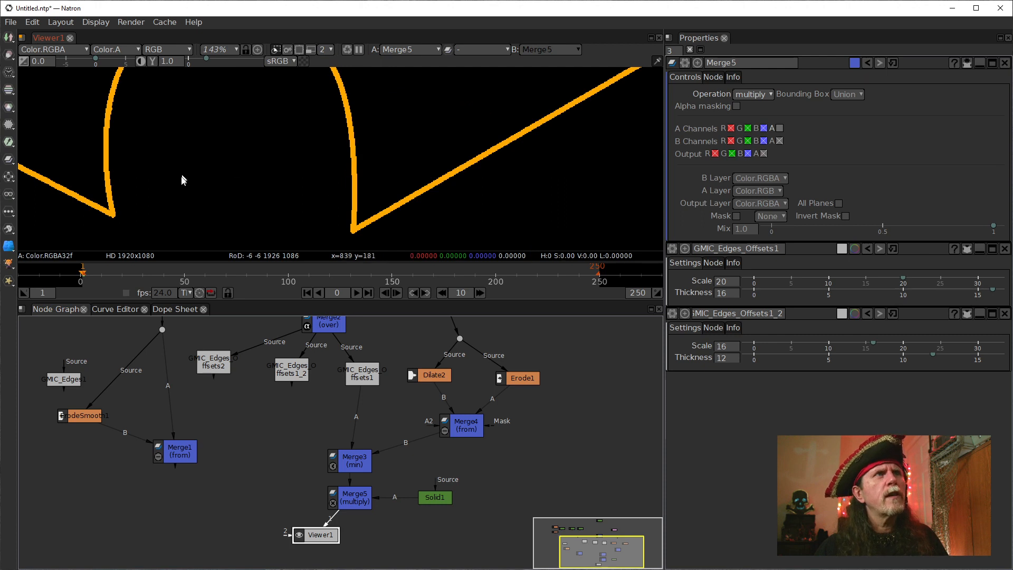
scroll(181, 181, "up", 2)
scroll(246, 228, "down", 3)
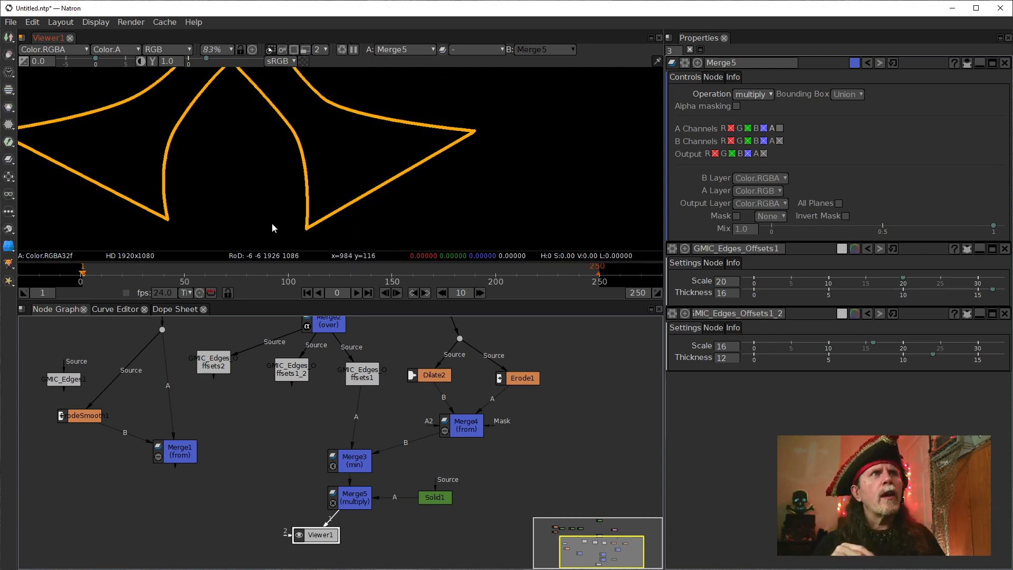
left_click_drag(329, 165, 368, 214)
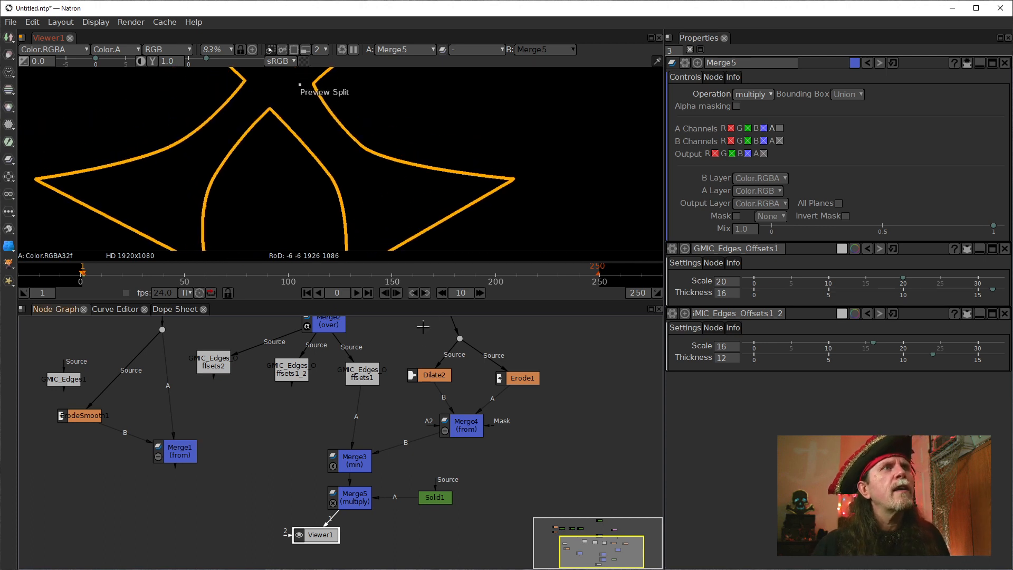
Insert a dot to gather Roto1's outgoing connections, feed it from Rectangle1 instead, and inspect the rectangle outline.
left_click_drag(417, 357, 392, 442)
scroll(368, 417, "up", 1)
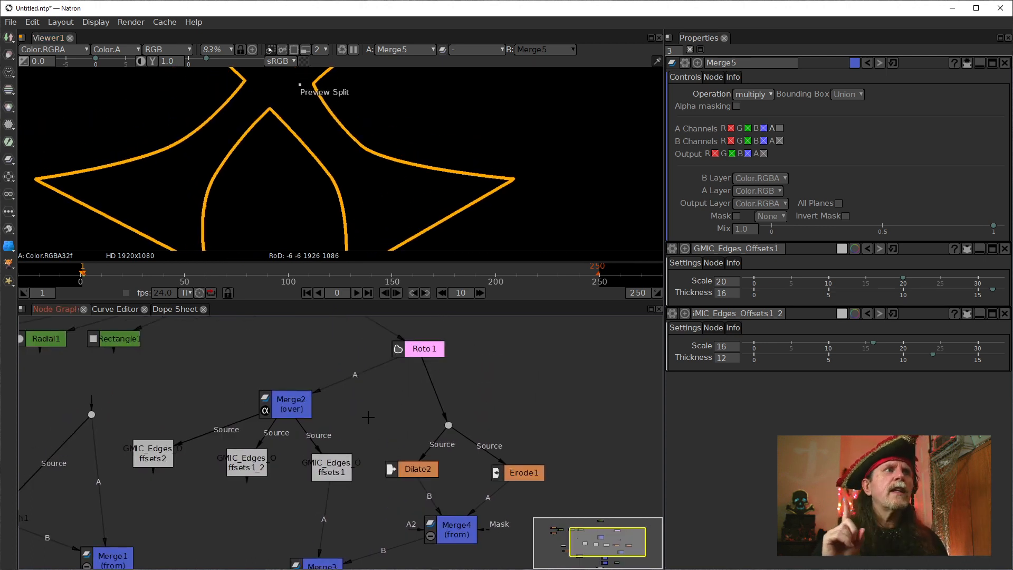
left_click_drag(406, 359, 144, 425)
key("period")
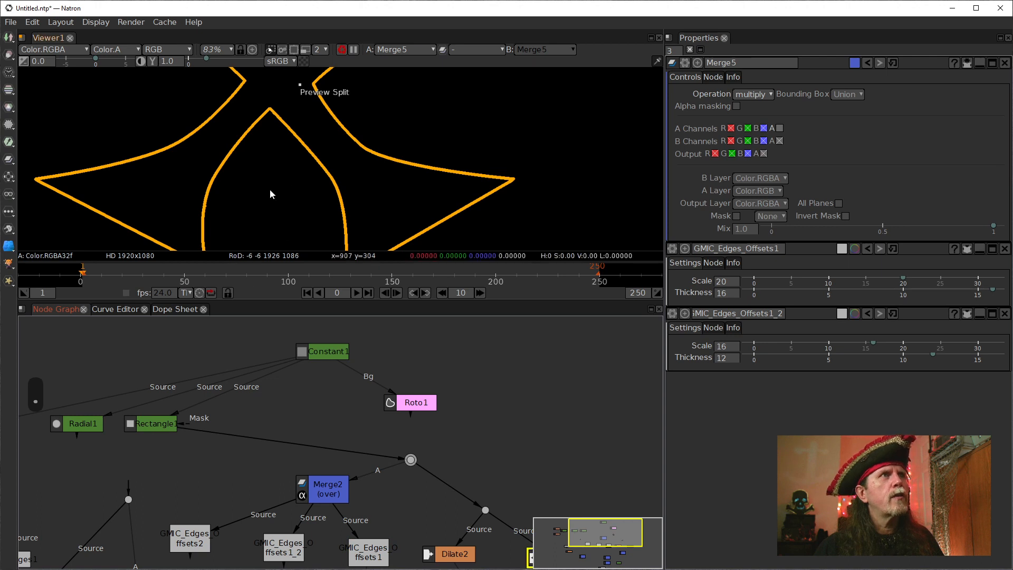
left_click_drag(345, 147, 365, 140)
scroll(342, 188, "down", 2)
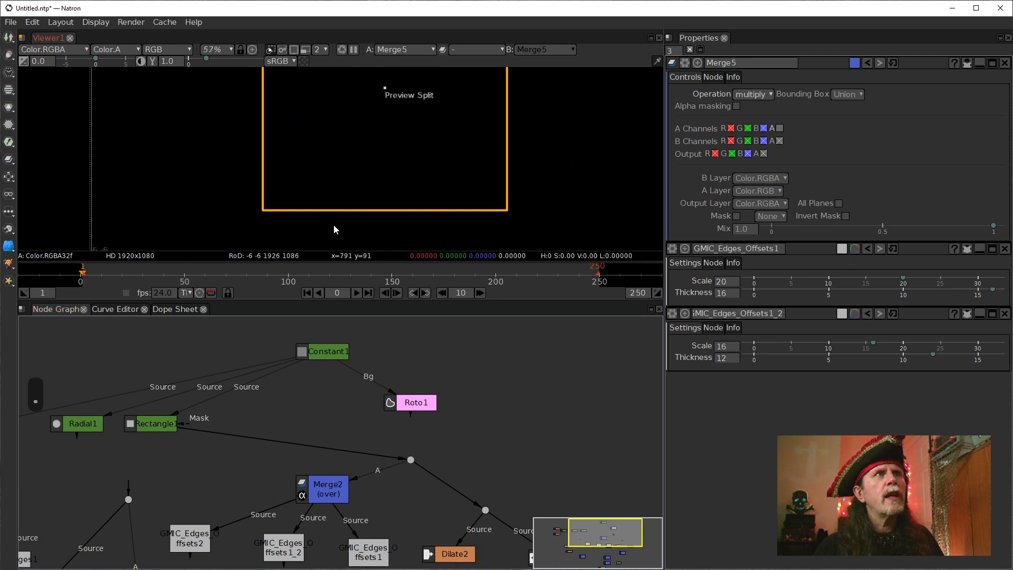
scroll(257, 222, "up", 7)
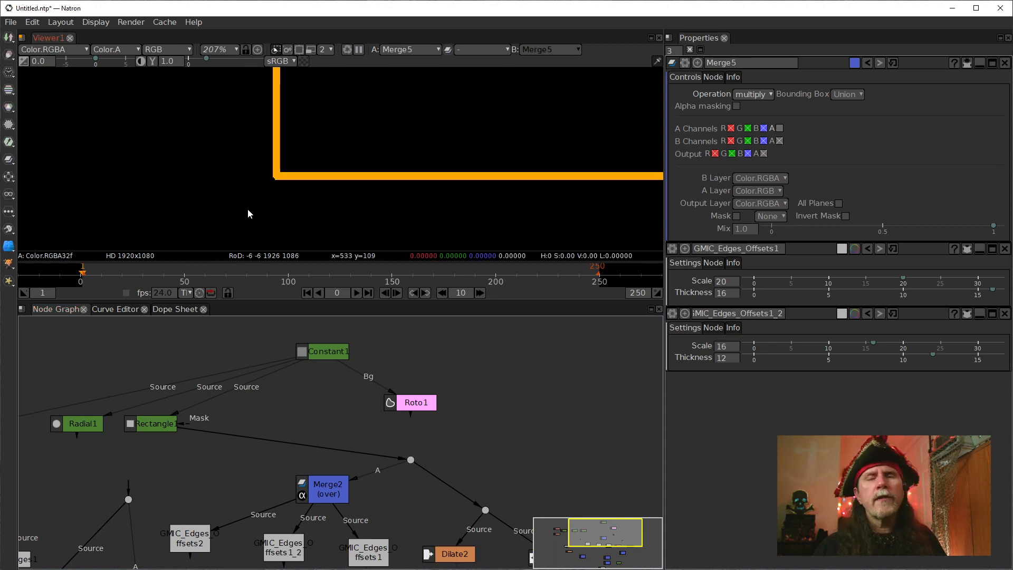
Switch the shared source dot's input to Radial1, view the circle outline, and reconnect the dot to Text1.
left_click_drag(305, 374, 460, 358)
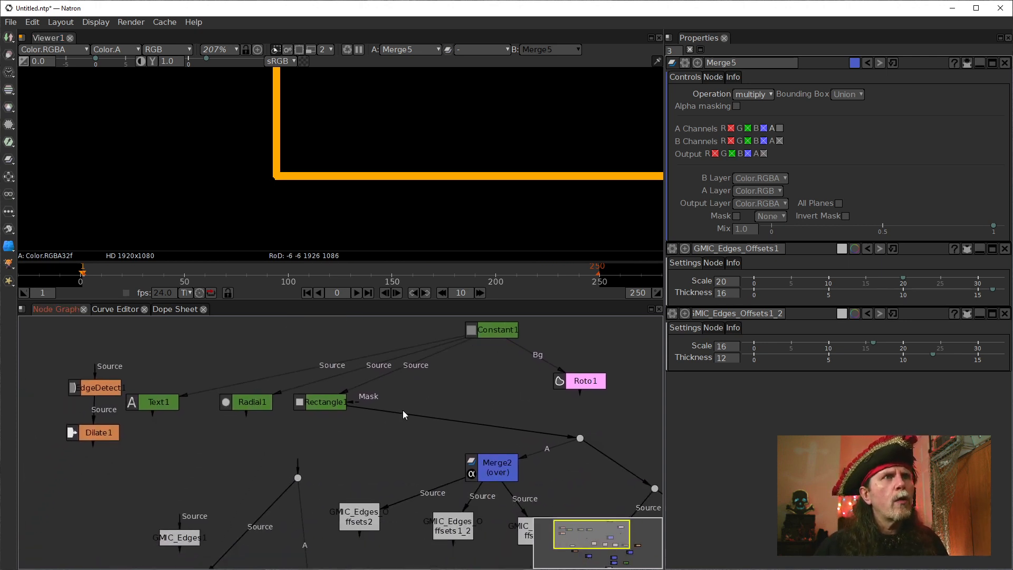
left_click_drag(402, 412, 250, 404)
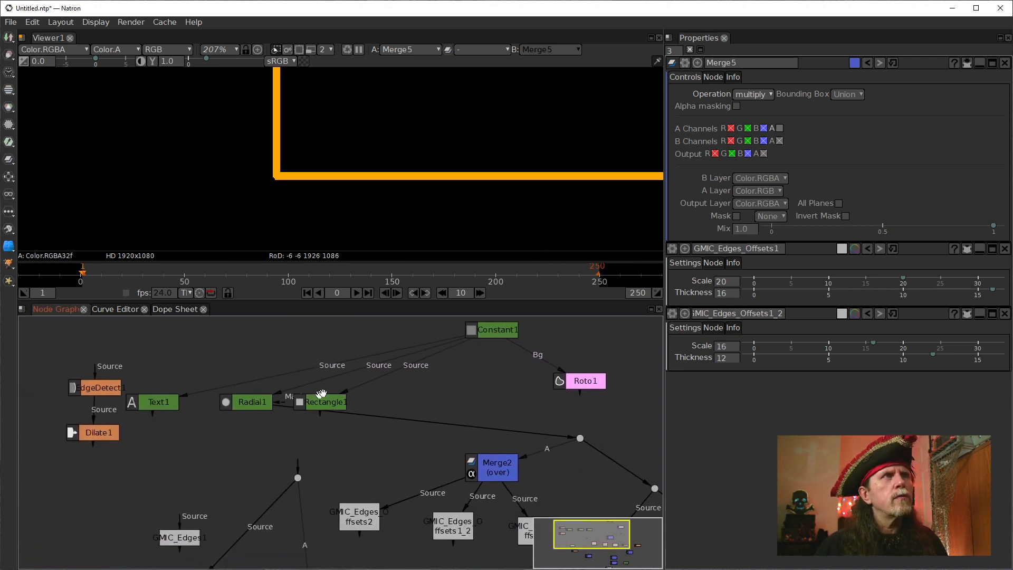
scroll(274, 210, "down", 5)
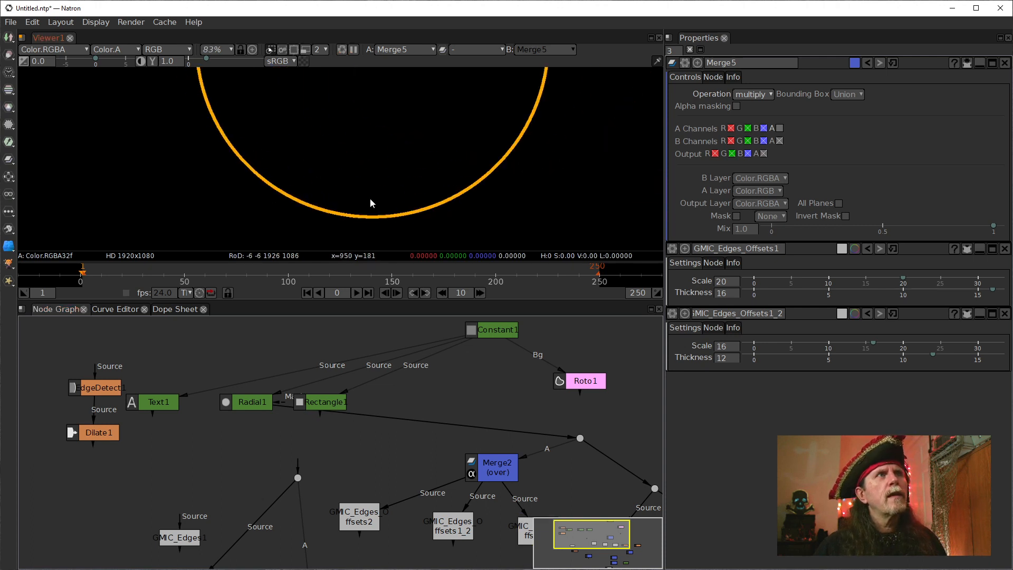
left_click_drag(255, 172, 338, 168)
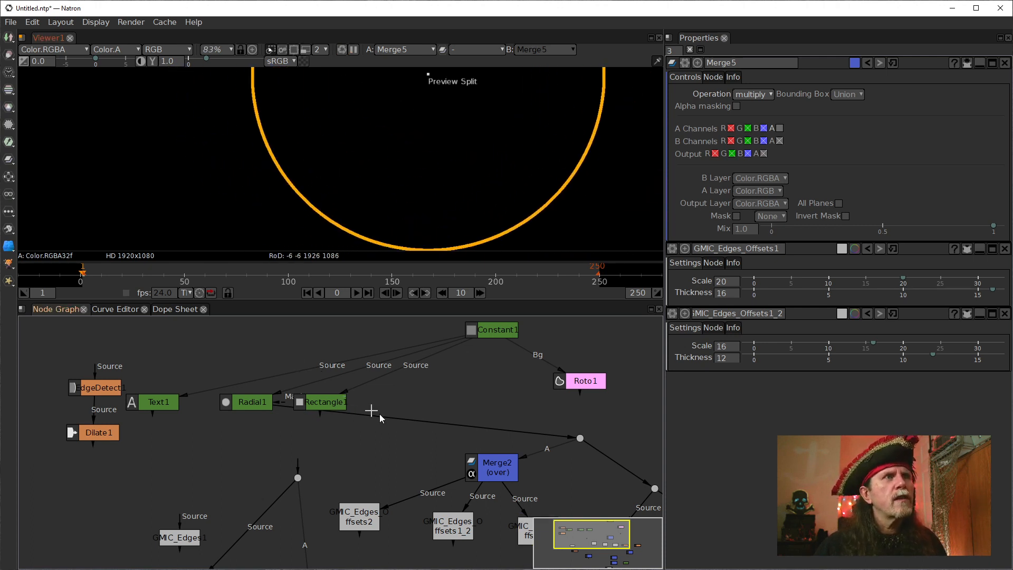
left_click_drag(392, 420, 133, 457)
left_click_drag(170, 418, 160, 404)
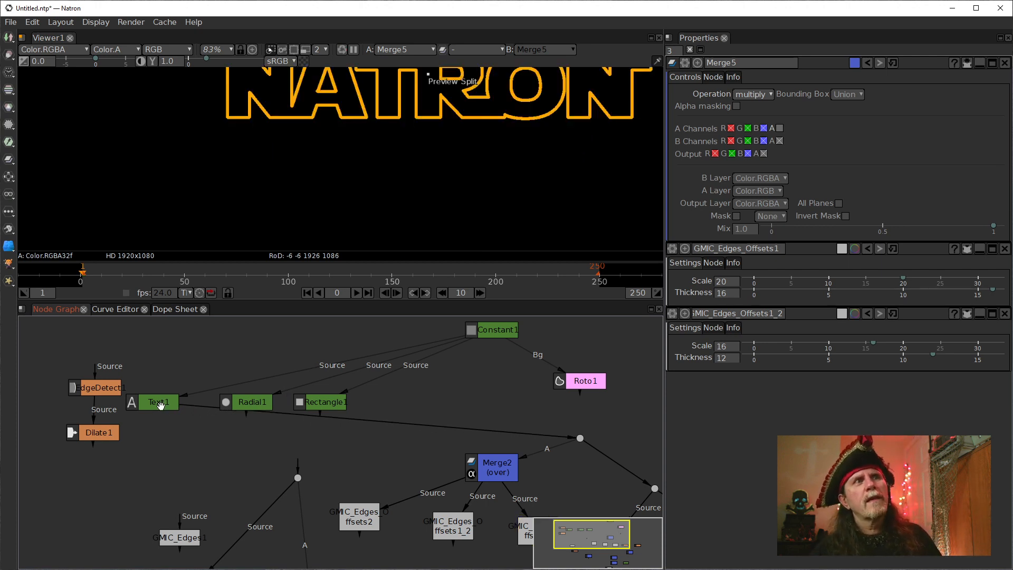
Examine the orange NATRON outline up close, checking its corners and the joins between letters.
left_click_drag(435, 165, 357, 232)
scroll(356, 233, "up", 1)
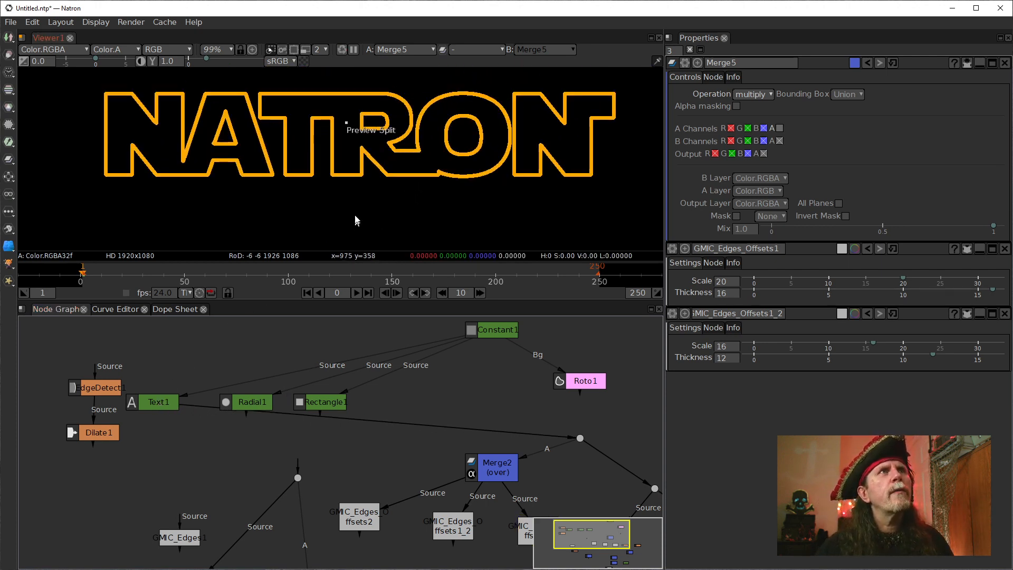
left_click_drag(362, 197, 361, 213)
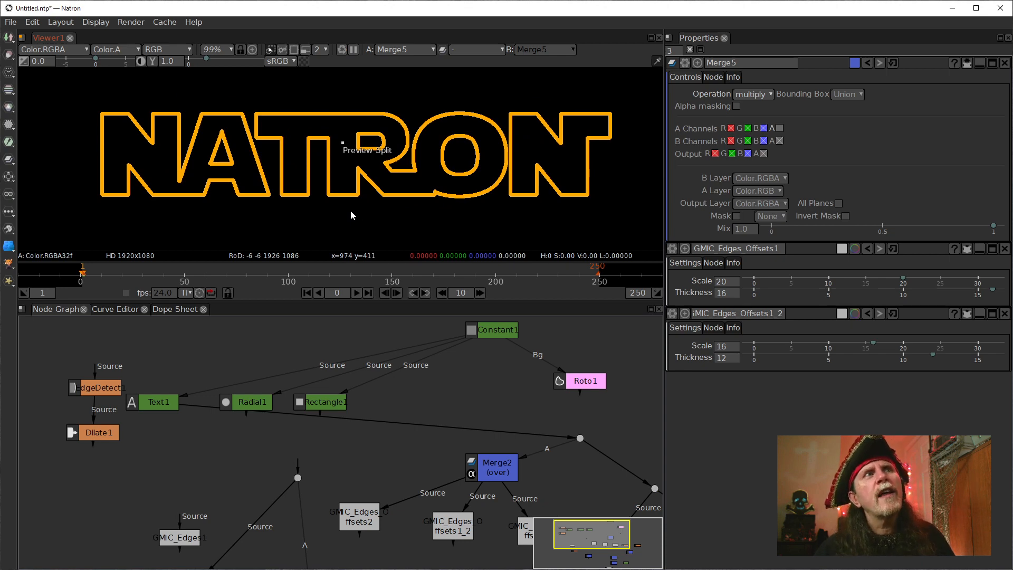
scroll(437, 196, "up", 6)
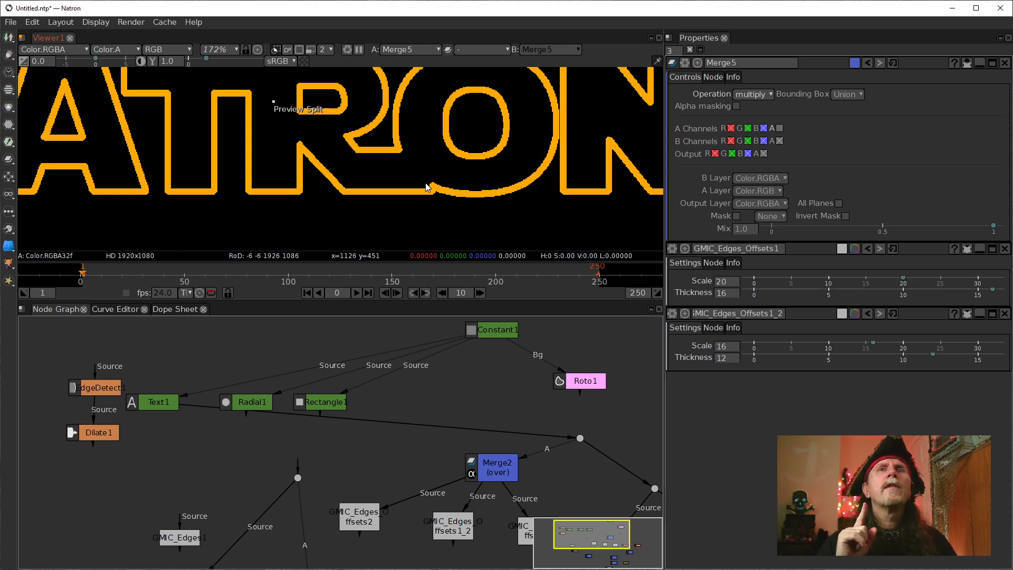
left_click_drag(346, 158, 339, 207)
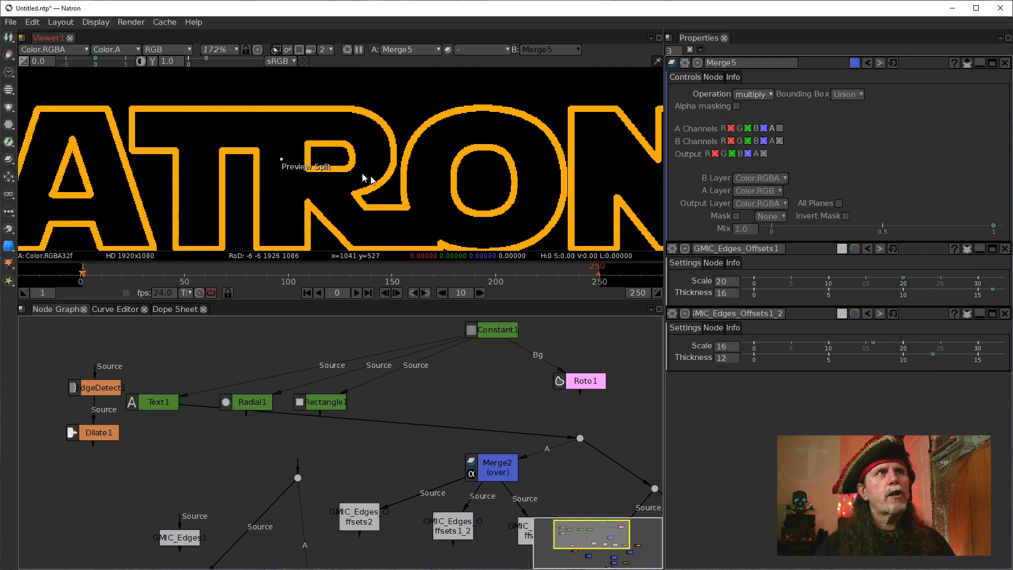
left_click_drag(387, 208, 465, 182)
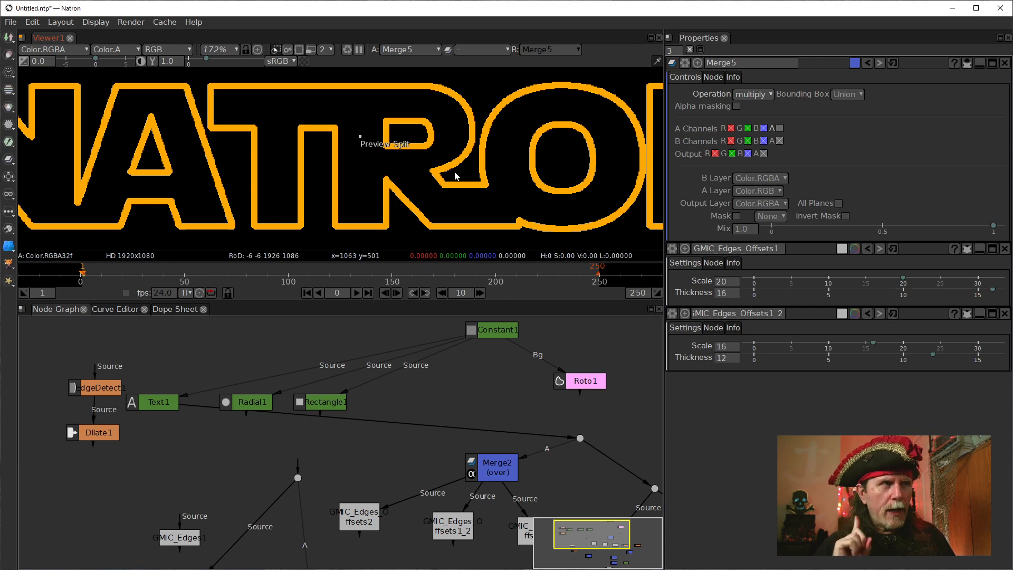
scroll(227, 449, "up", 5)
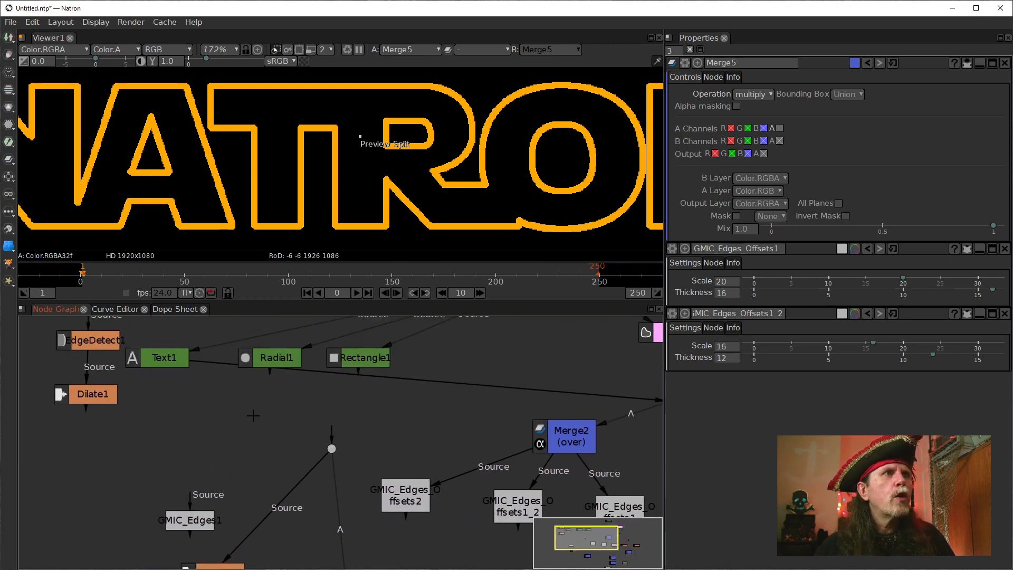
Create a linked clone of Text1, place it below the original, and open the clone's properties.
left_click(184, 367)
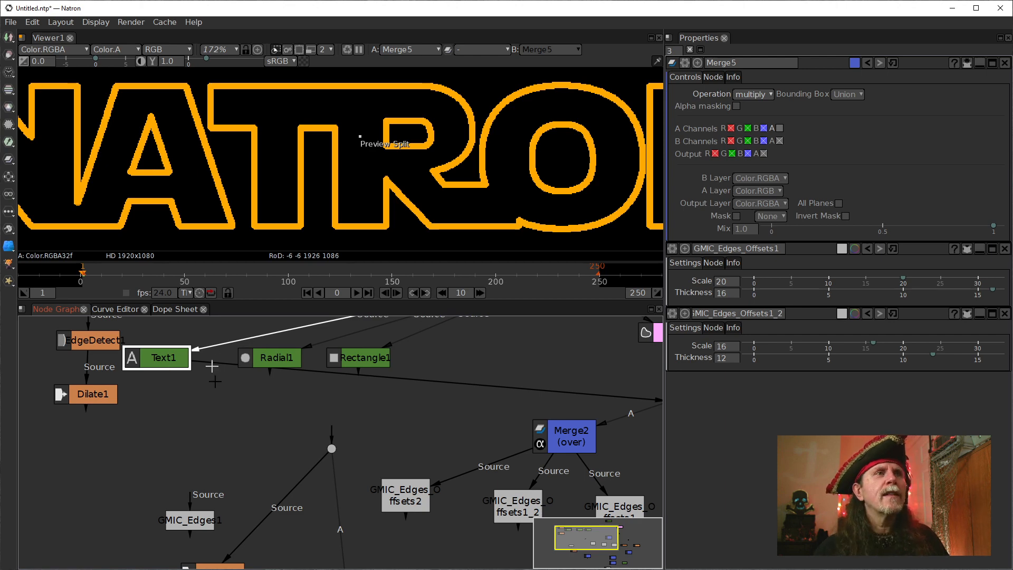
left_click_drag(303, 460, 218, 409)
scroll(428, 507, "down", 4)
left_click_drag(429, 527, 323, 479)
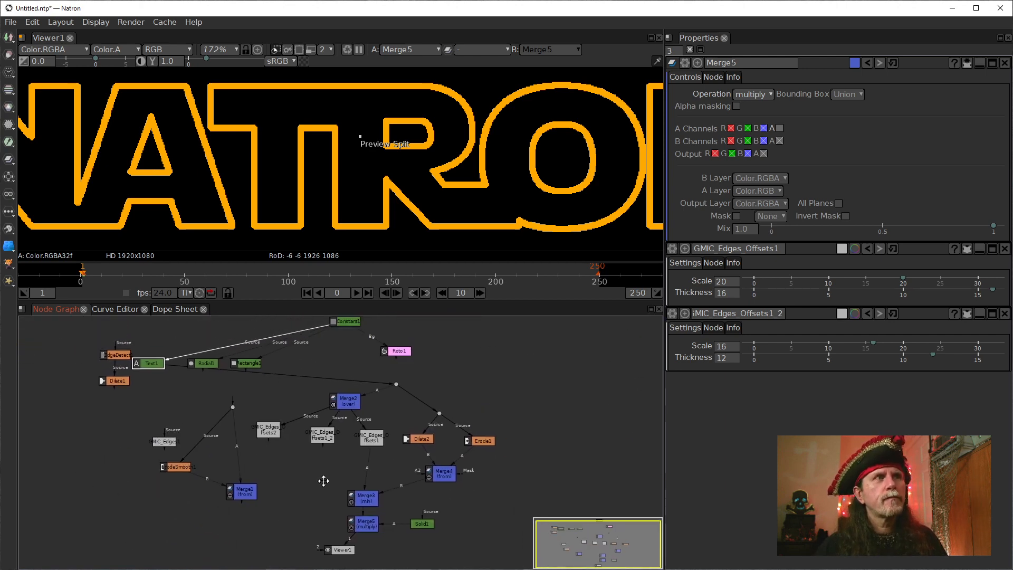
scroll(324, 480, "up", 1)
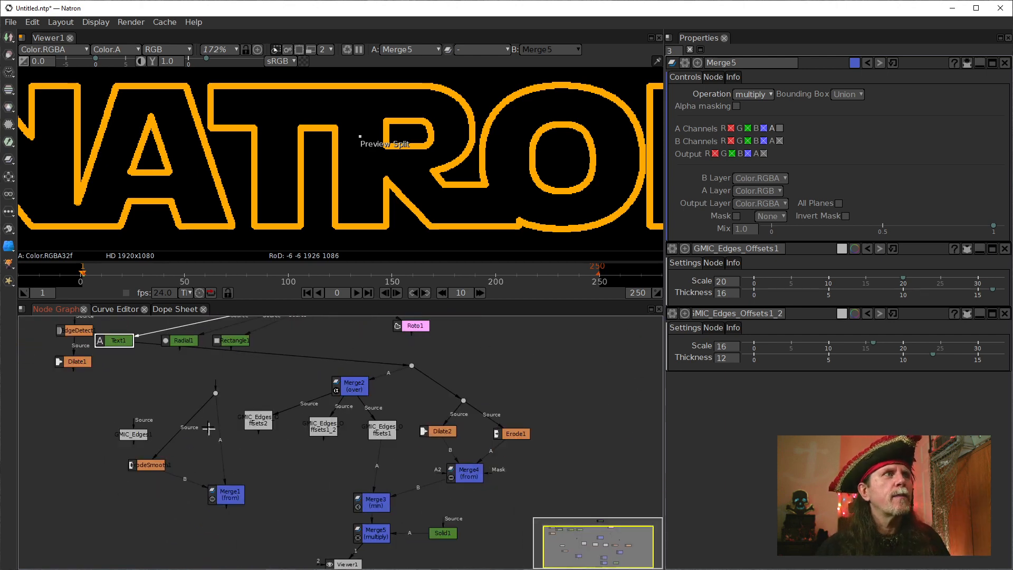
left_click_drag(203, 416, 204, 436)
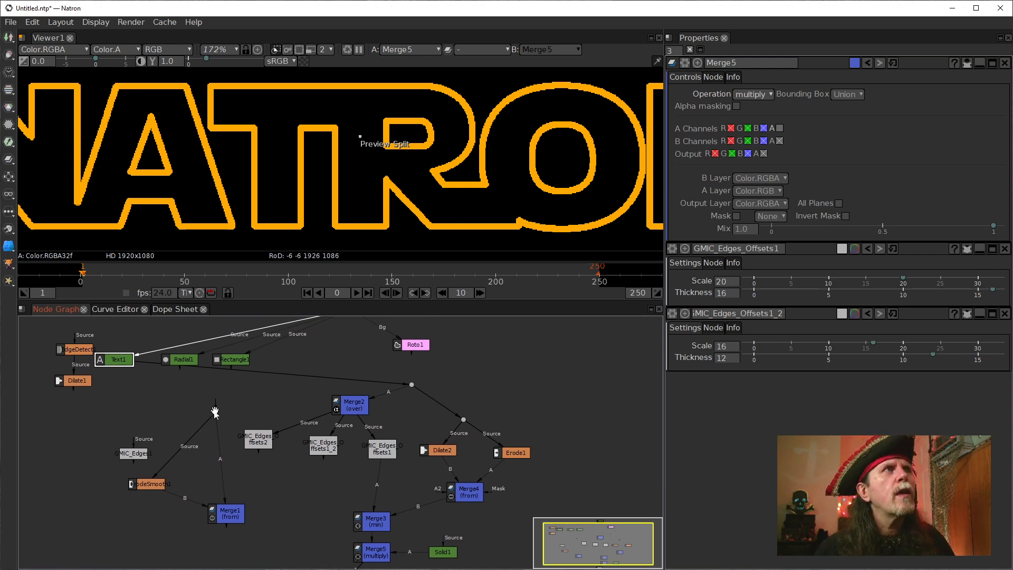
mouse_move(222, 425)
left_mouse_down()
mouse_move(248, 430)
mouse_move(240, 425)
left_mouse_up()
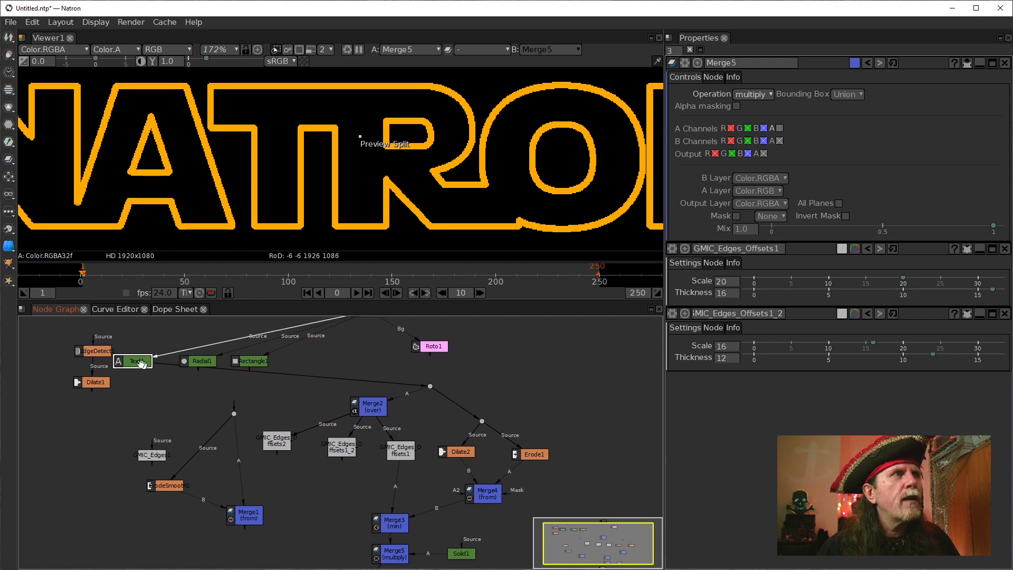
mouse_move(133, 361)
left_mouse_down()
mouse_move(136, 385)
mouse_move(135, 356)
mouse_move(127, 362)
left_mouse_up()
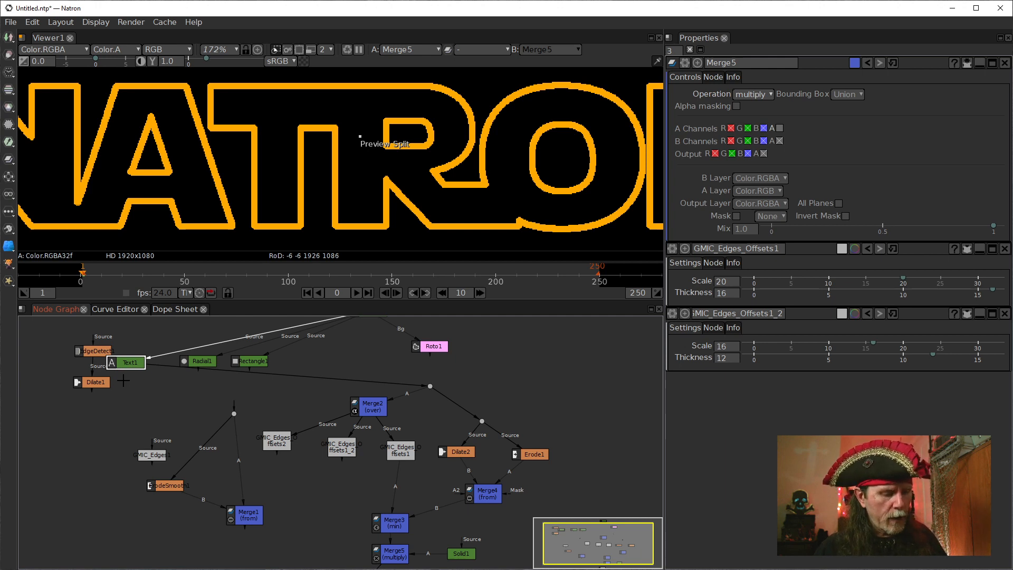
key("alt+k")
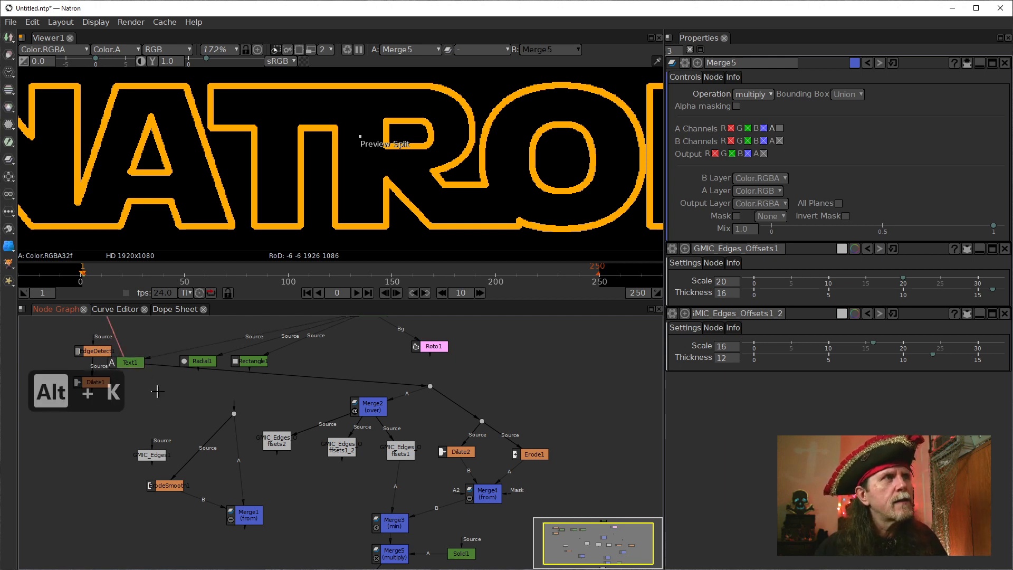
left_click_drag(157, 391, 218, 504)
left_click_drag(152, 404, 199, 427)
double_click(167, 432)
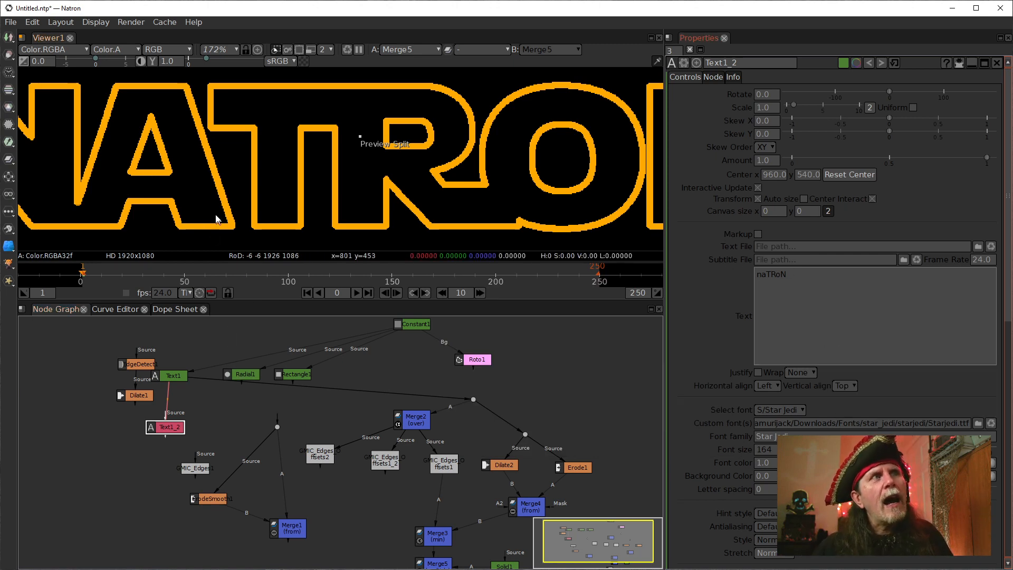
Move the cloned text node beside Merge5 and display its output in Viewer1.
scroll(232, 224, "up", 5)
left_click_drag(368, 500, 311, 447)
left_click_drag(93, 372, 296, 519)
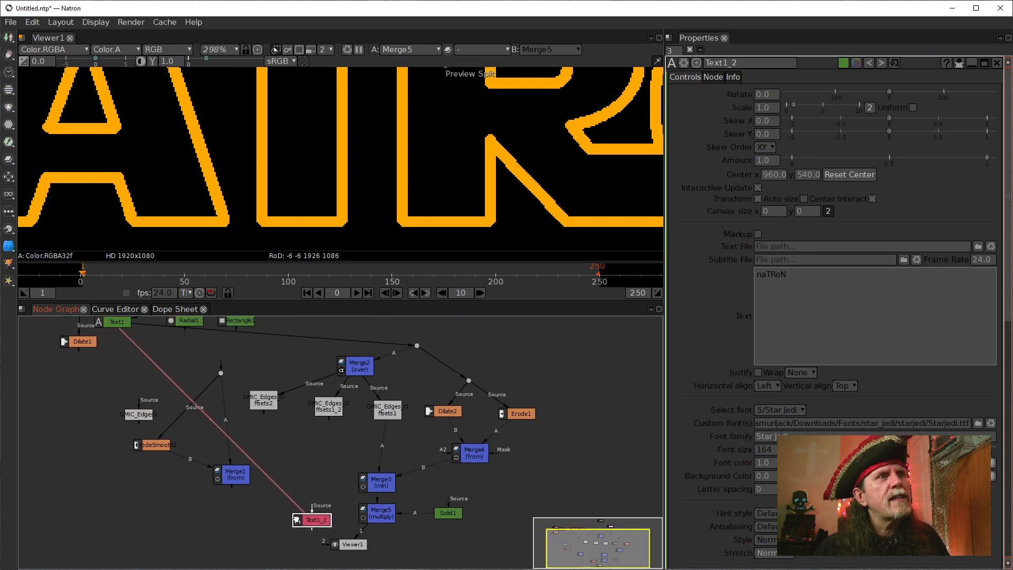
left_click_drag(387, 550, 349, 473)
left_click_drag(276, 445, 272, 440)
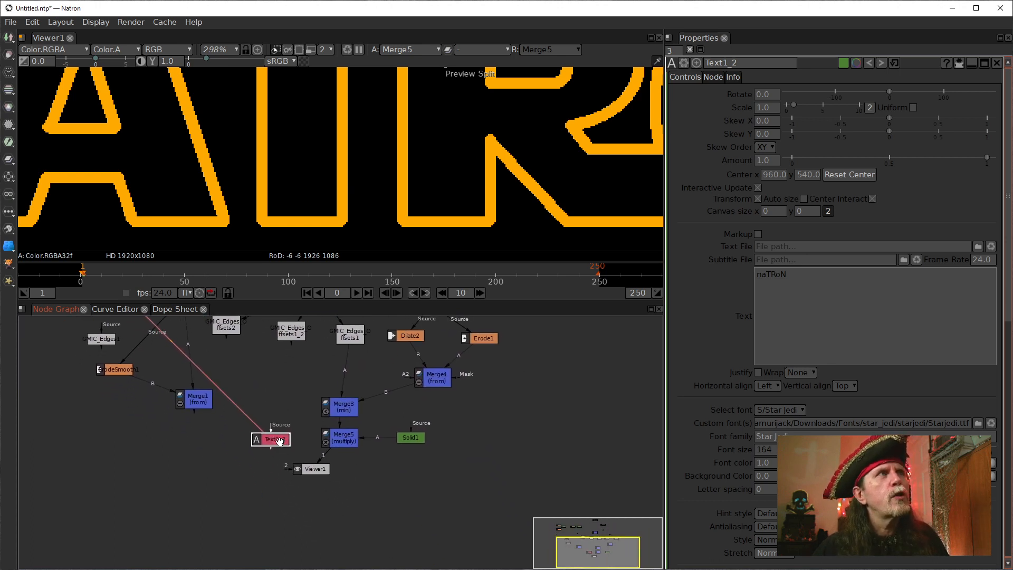
left_click_drag(278, 365, 319, 432)
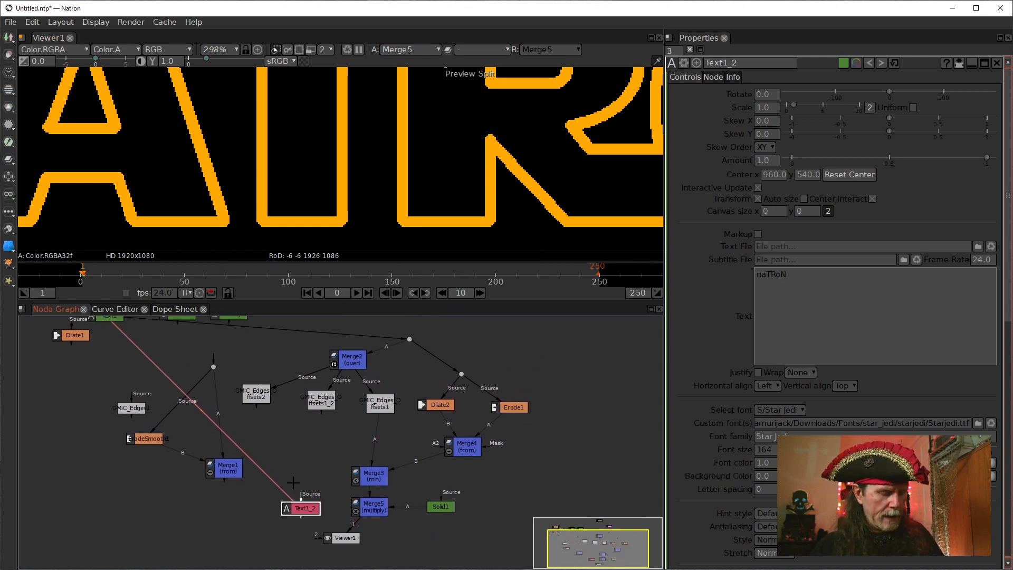
left_click(293, 483)
left_click(298, 506)
key("1")
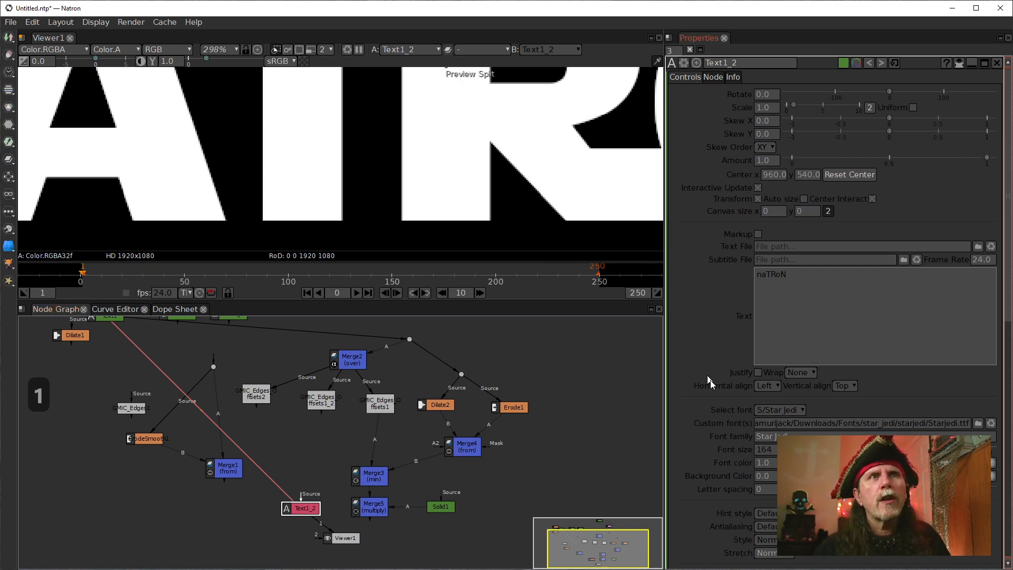
Move Merge5 further down the graph and place Viewer1 directly beneath the cloned text node.
scroll(749, 411, "down", 3)
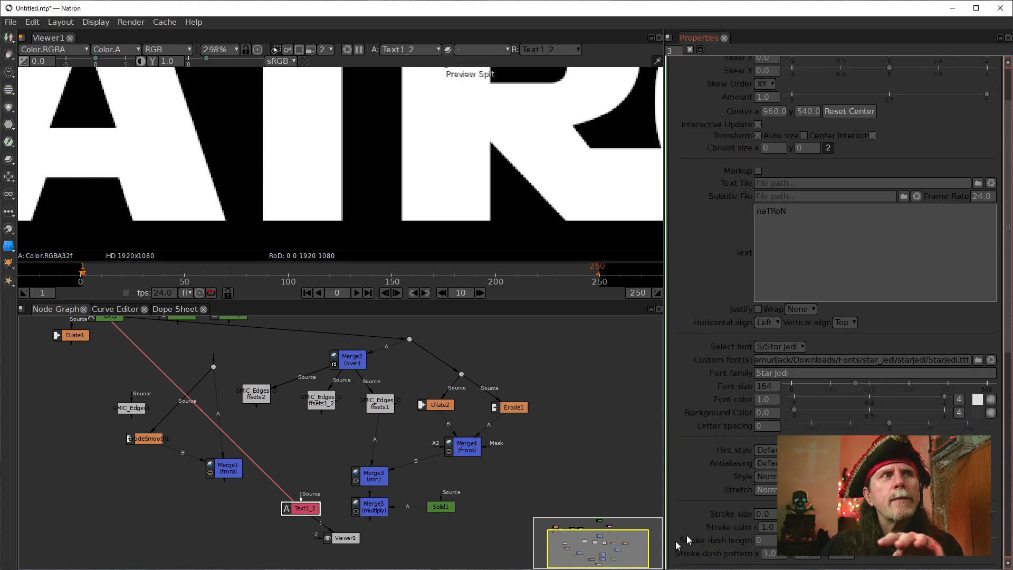
left_click_drag(374, 512, 381, 568)
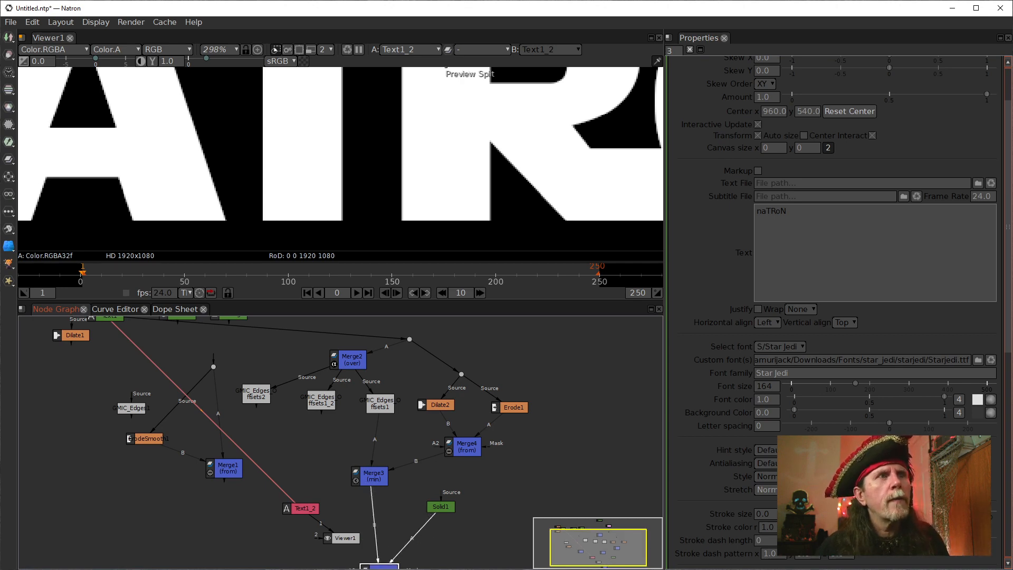
left_click_drag(479, 513, 459, 420)
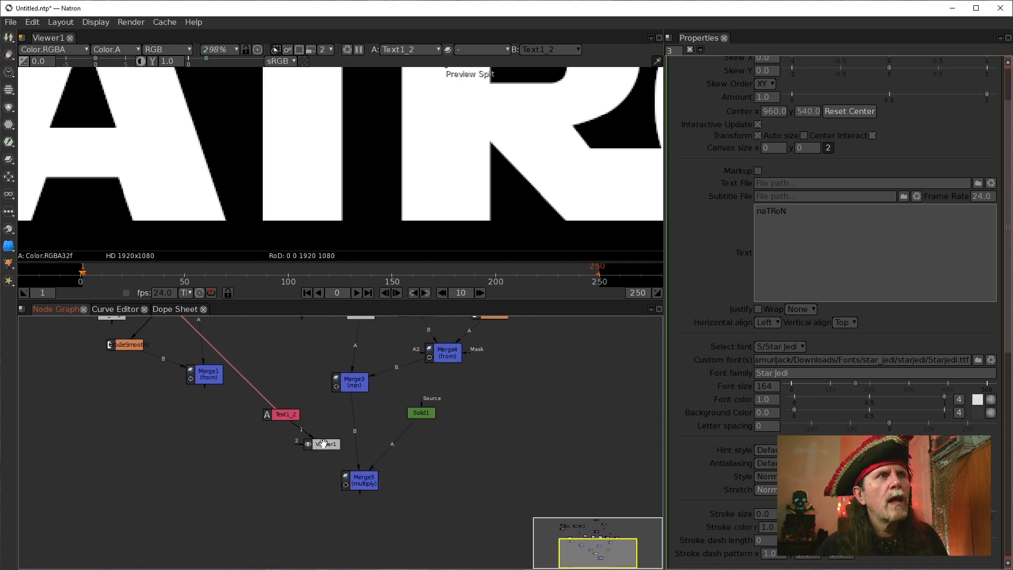
left_click_drag(324, 444, 296, 458)
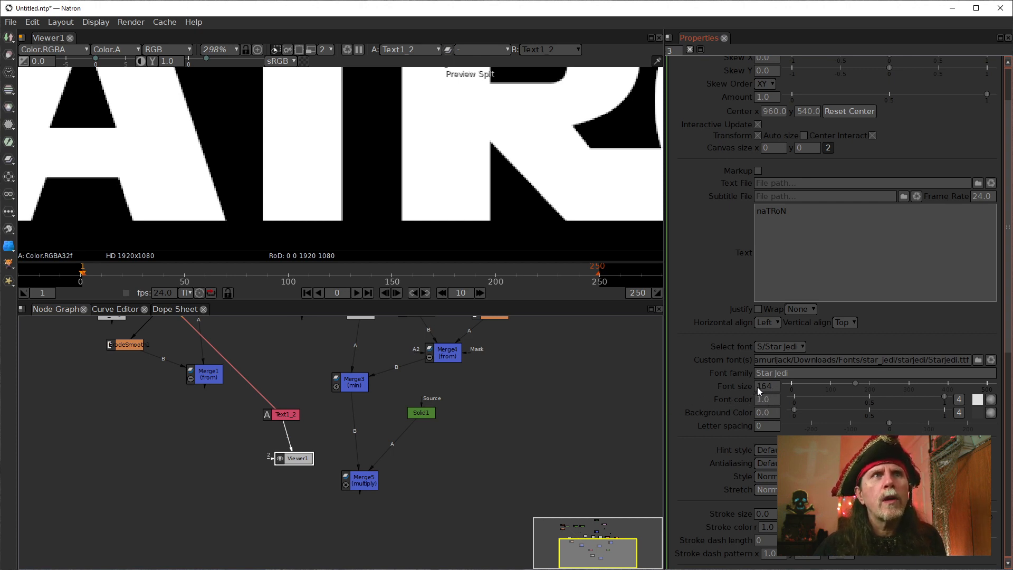
Unlink the cloned text's stroke size from Text1 and set it to 8.0.
scroll(739, 421, "down", 2)
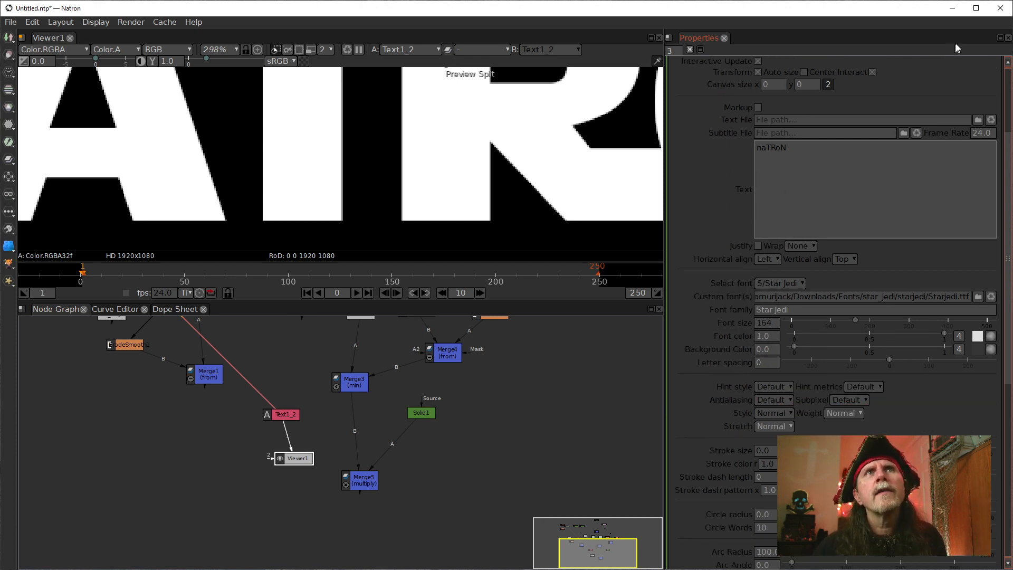
scroll(860, 102, "up", 2)
scroll(860, 101, "up", 2)
scroll(863, 151, "down", 20)
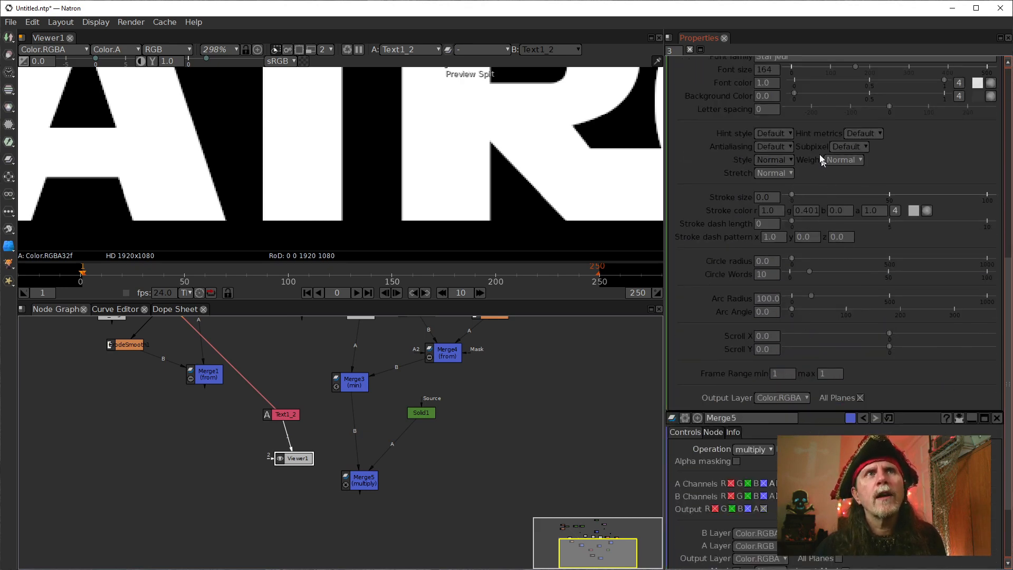
right_click(763, 198)
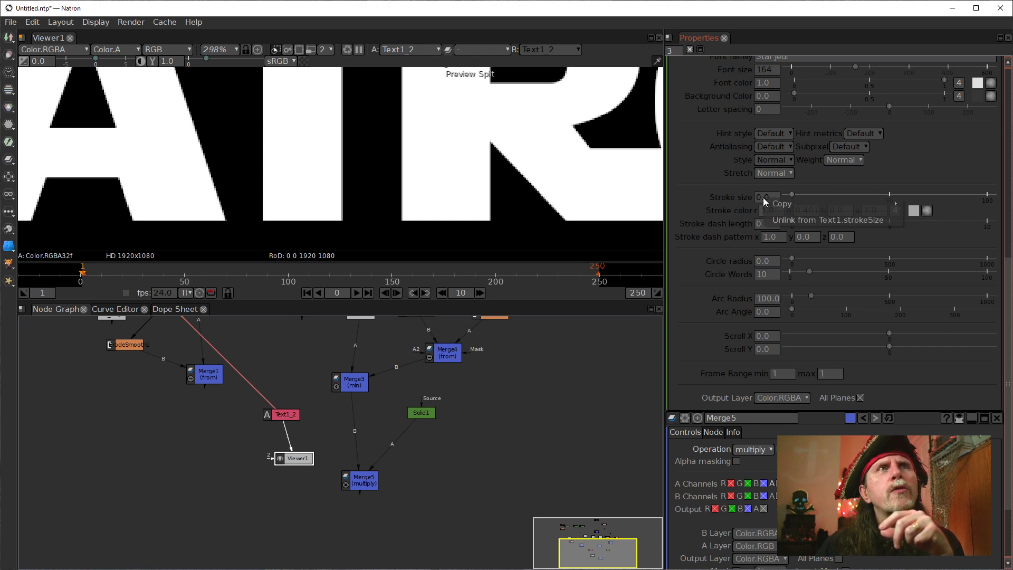
left_click(790, 221)
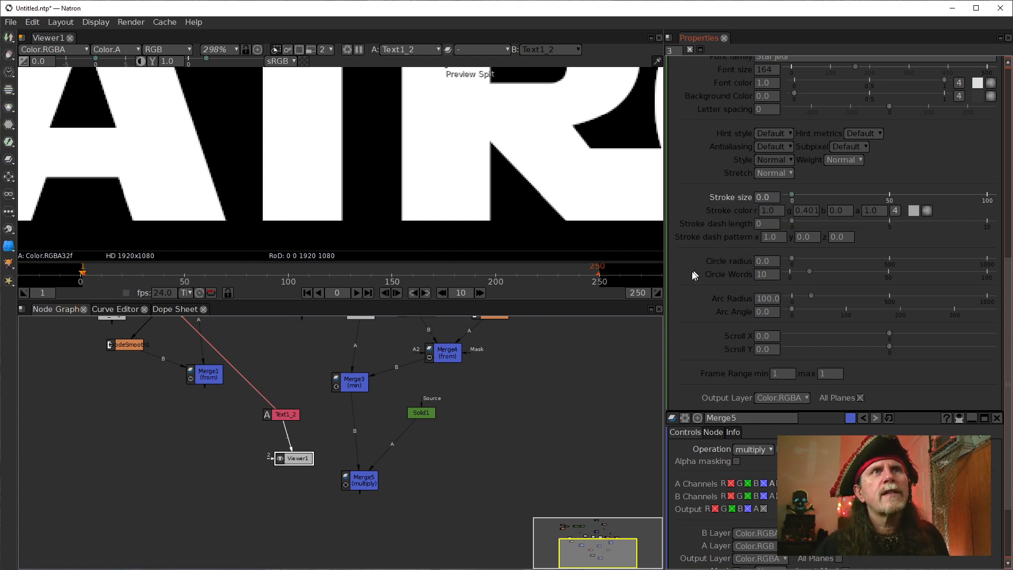
left_click(760, 197)
type("5")
key("Return")
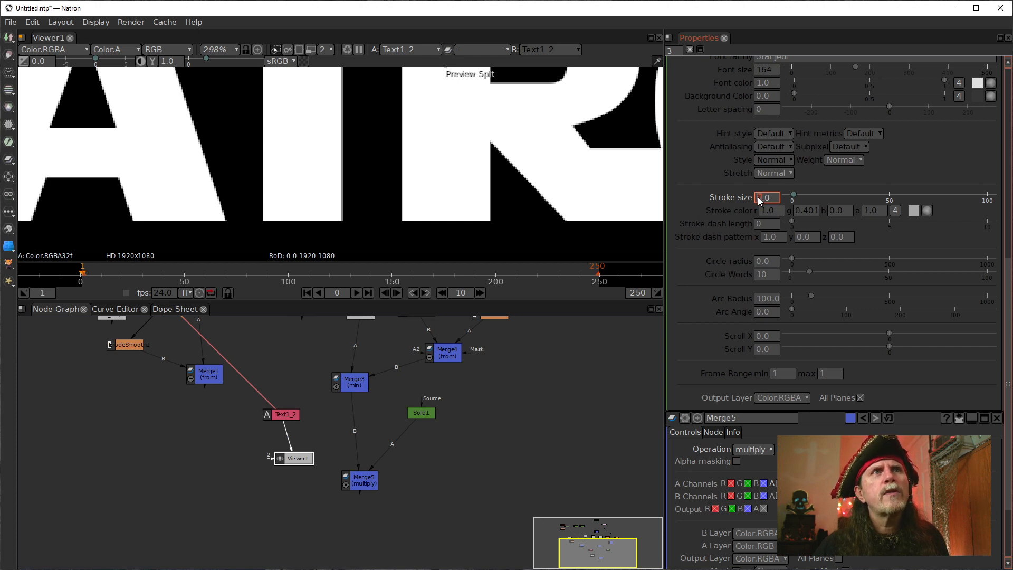
scroll(758, 198, "up", 3)
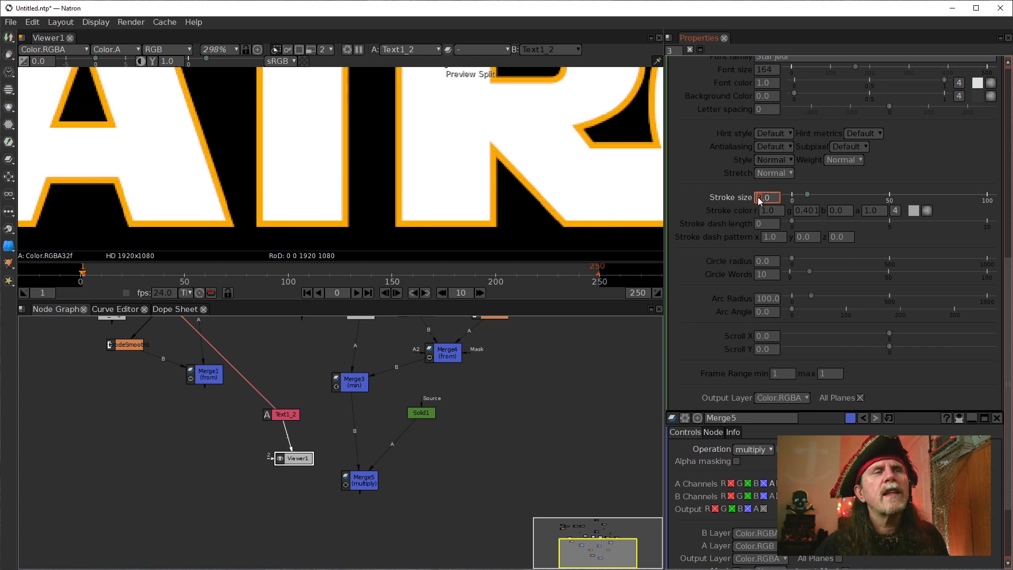
left_click_drag(371, 173, 350, 223)
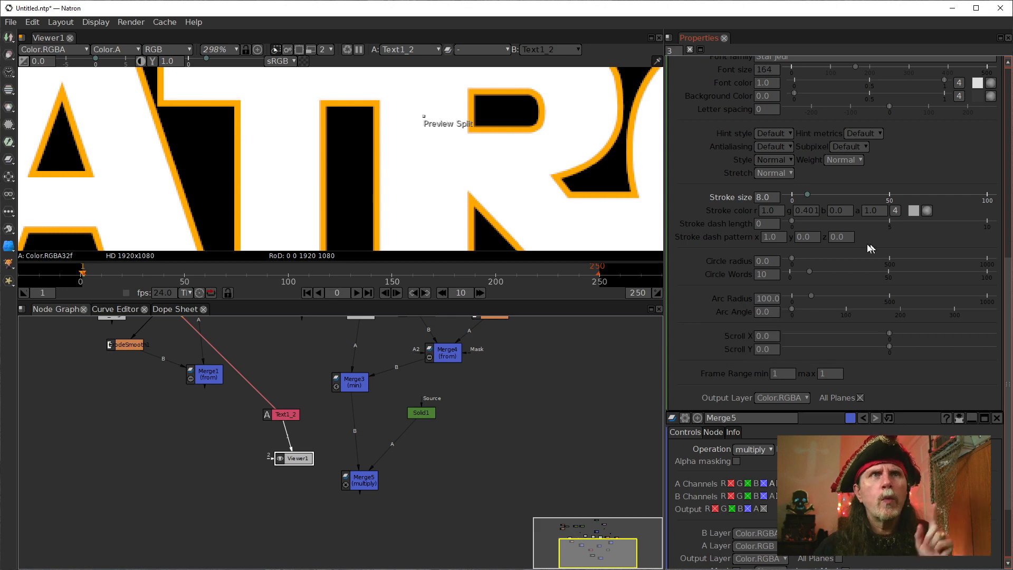
Unlink the clone's stroke colour r, g, b and a values from Text1 and collapse them into a single value of 1.0.
right_click(774, 210)
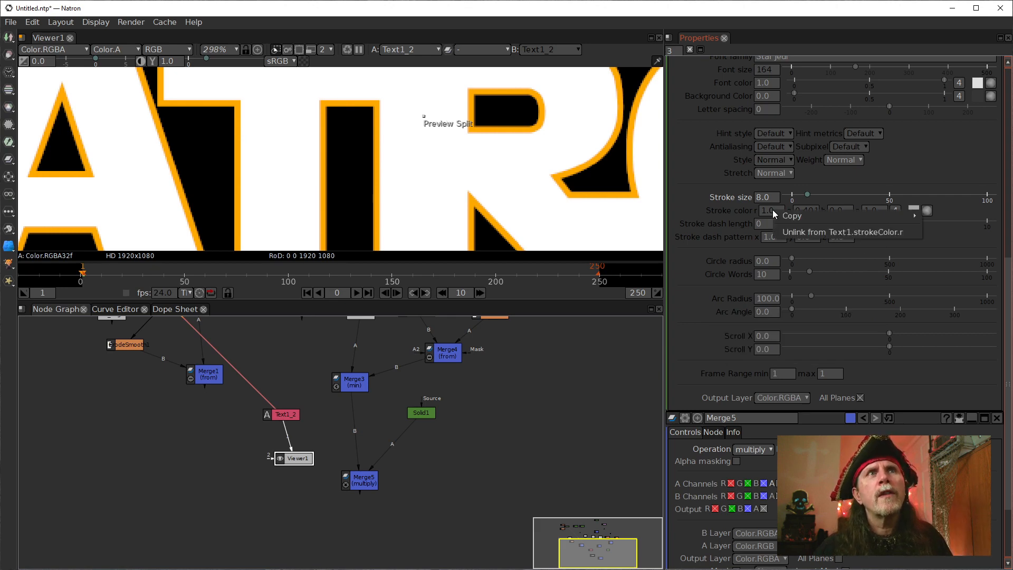
left_click(824, 235)
right_click(809, 210)
left_click(857, 234)
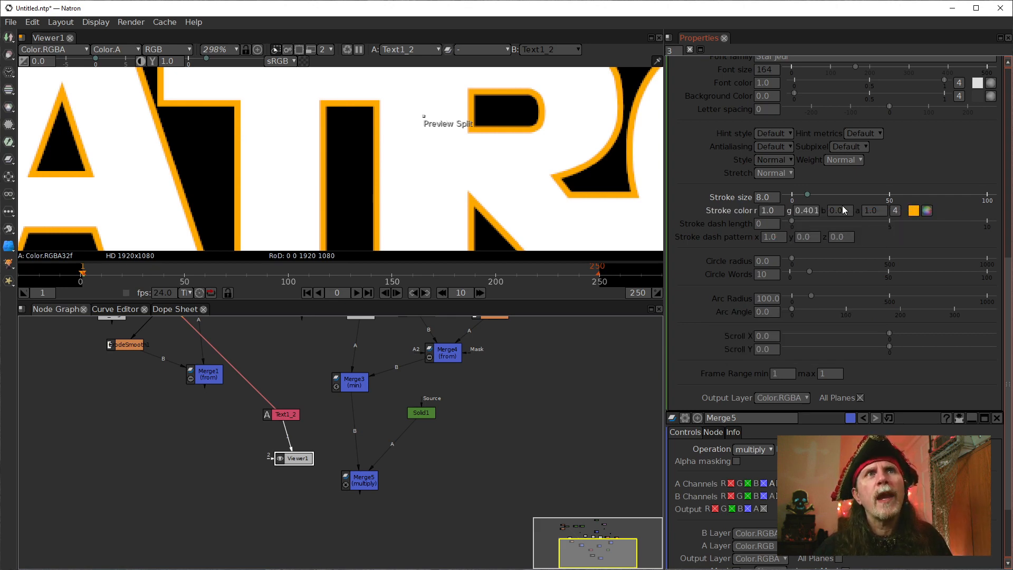
right_click(842, 206)
left_click(868, 227)
right_click(882, 211)
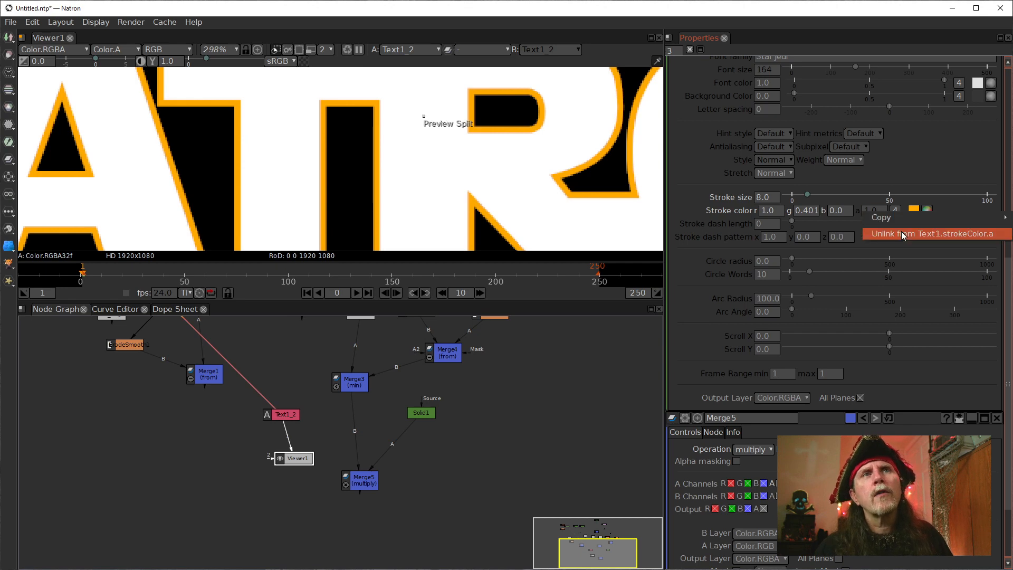
left_click(901, 231)
left_click(895, 210)
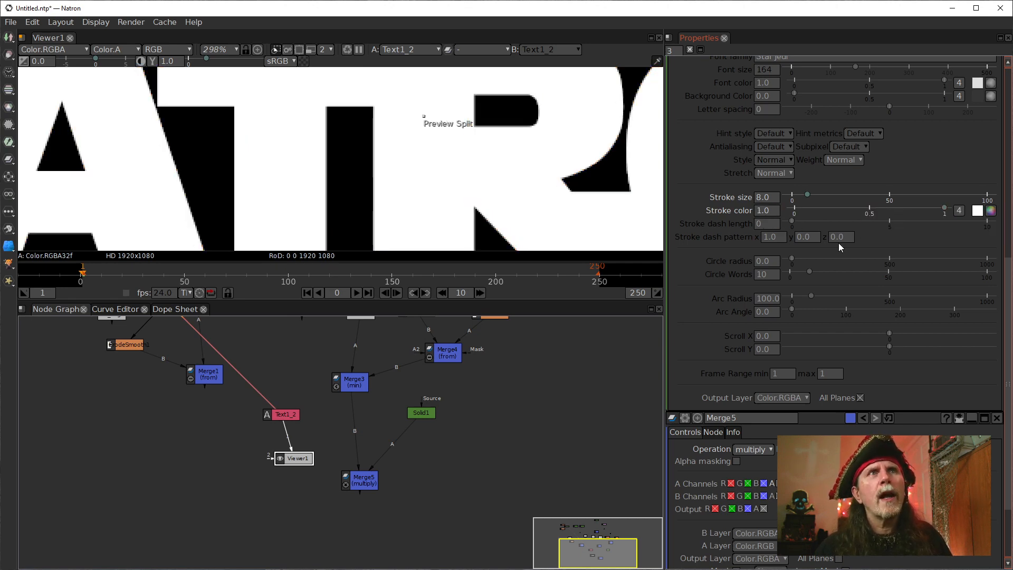
Unlink the cloned text's font colour from Text1 and set it to 0.0 so only the white stroke shows.
scroll(711, 227, "up", 4)
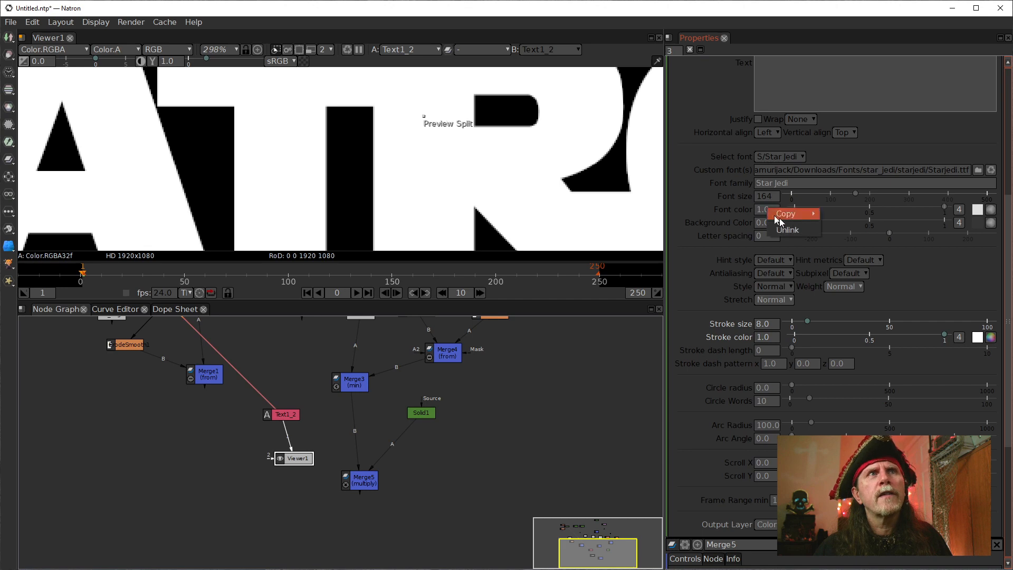
left_click(800, 228)
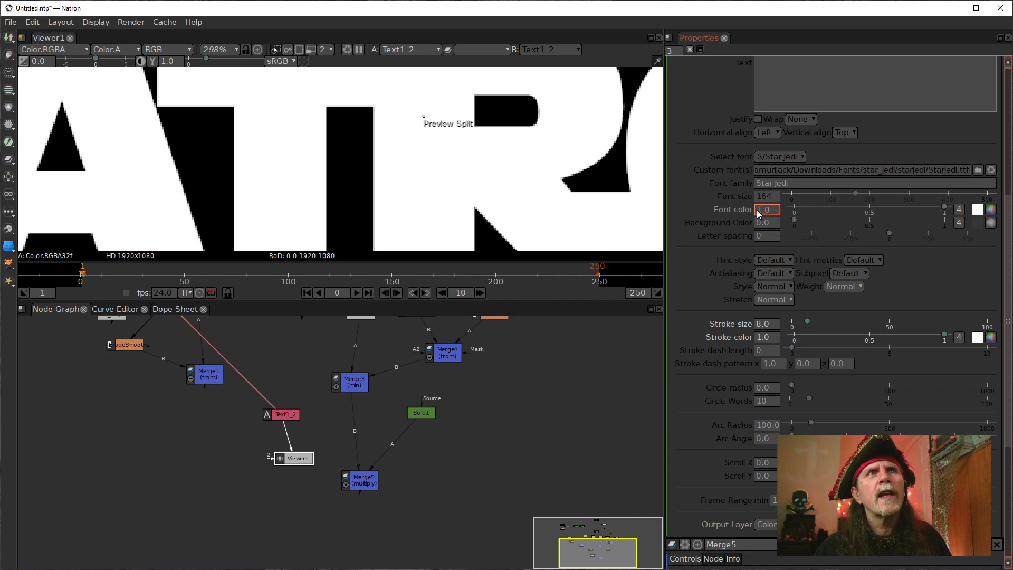
type("0")
key("Return")
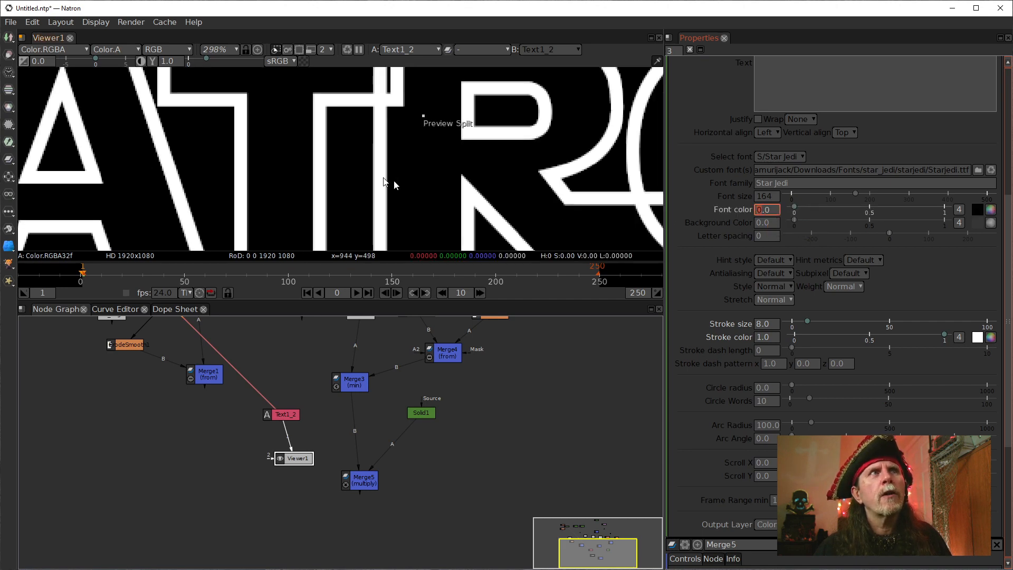
scroll(382, 177, "down", 5)
left_click_drag(382, 177, 442, 166)
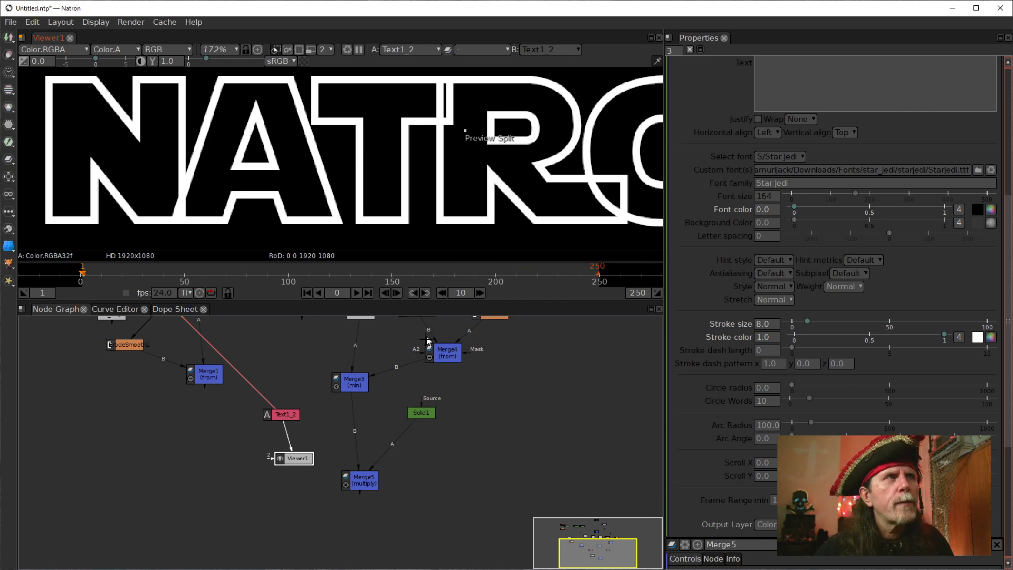
Spread Viewer1 and Merge5 apart in the graph and display Merge3's output in Viewer1 for comparison.
left_click_drag(291, 460, 315, 452)
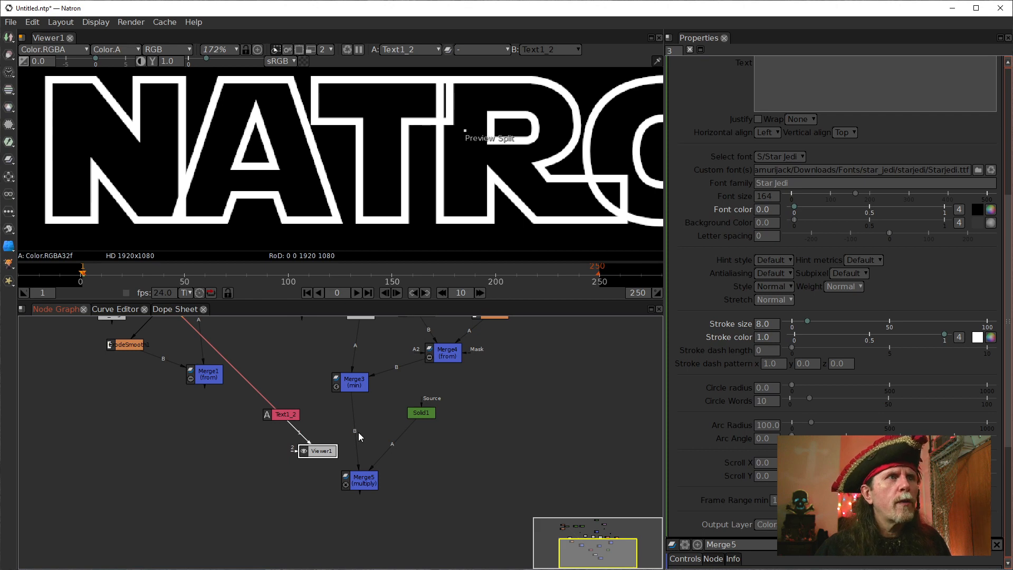
left_click_drag(361, 485, 376, 516)
left_click(353, 381)
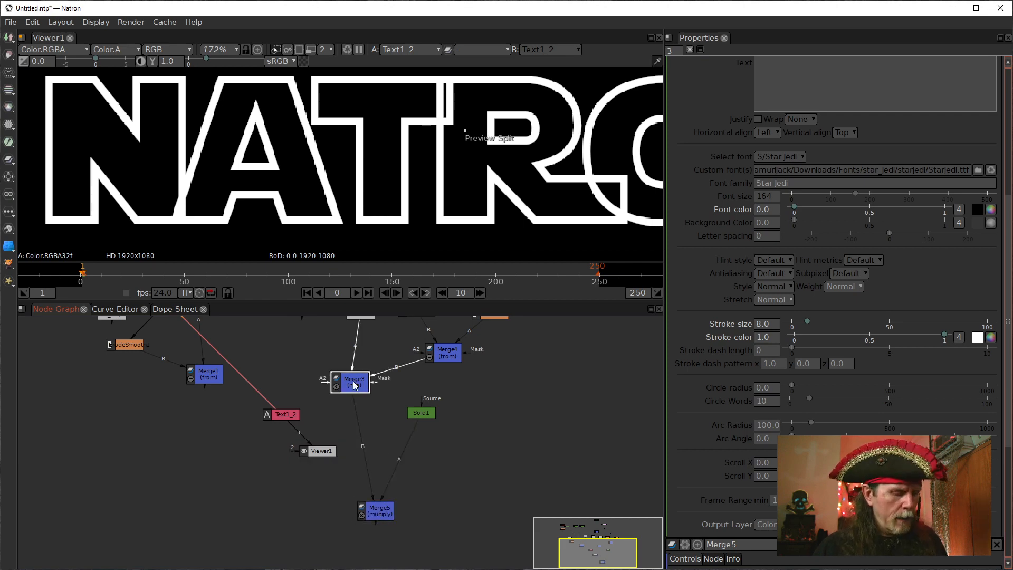
key("1")
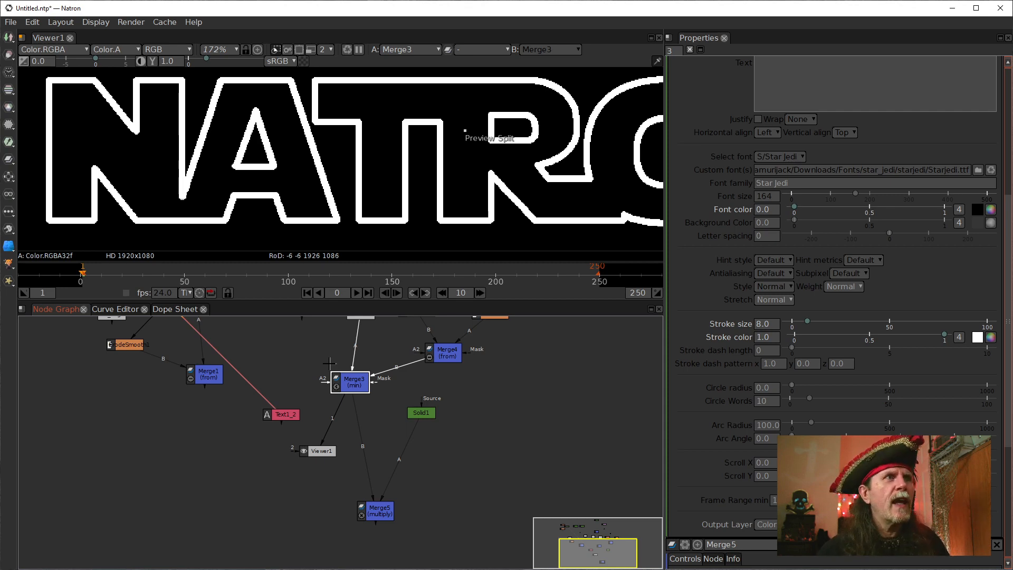
Move Text1_2 lower beside Viewer1, open its properties and display its output in the viewer.
left_click_drag(294, 414, 283, 435)
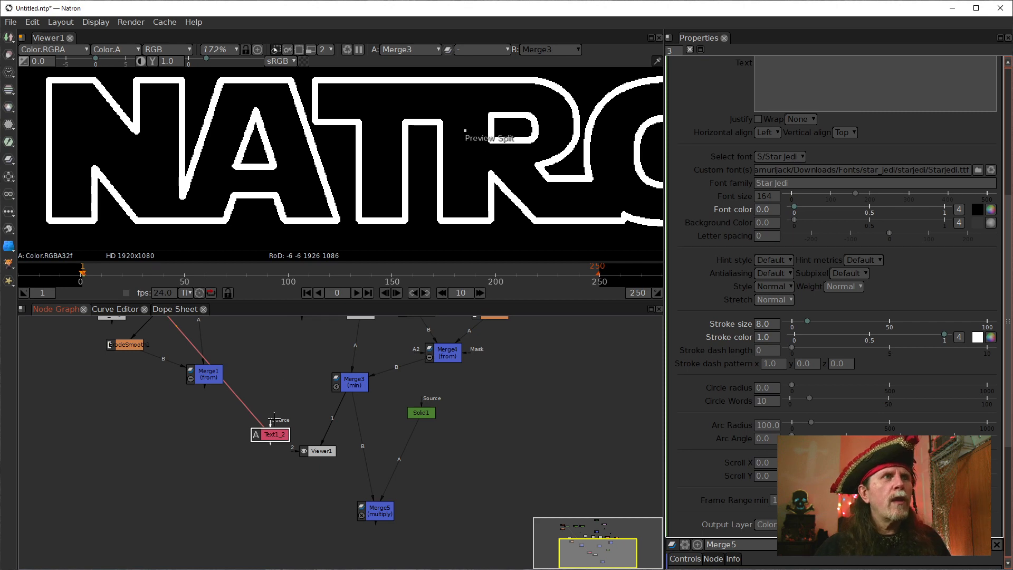
left_click_drag(274, 419, 303, 468)
double_click(298, 481)
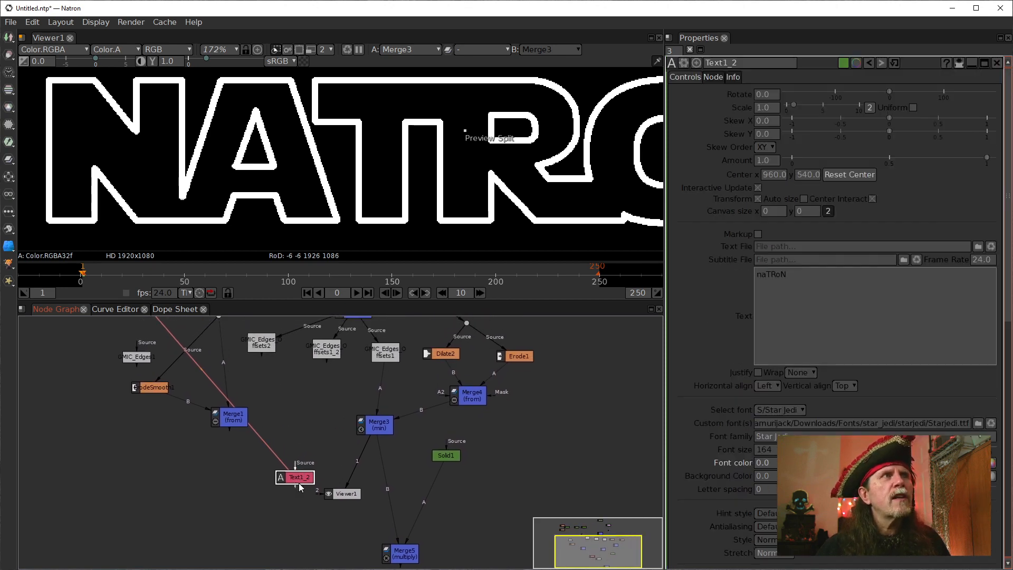
key("1")
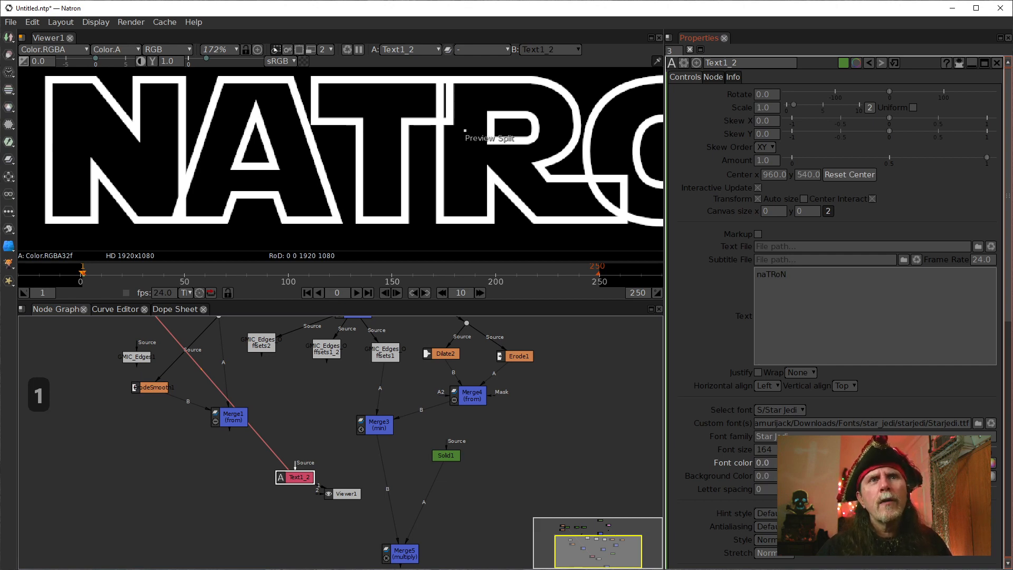
Set Text1_2's font colour to 1.0 as a single value for all channels.
left_click(979, 463)
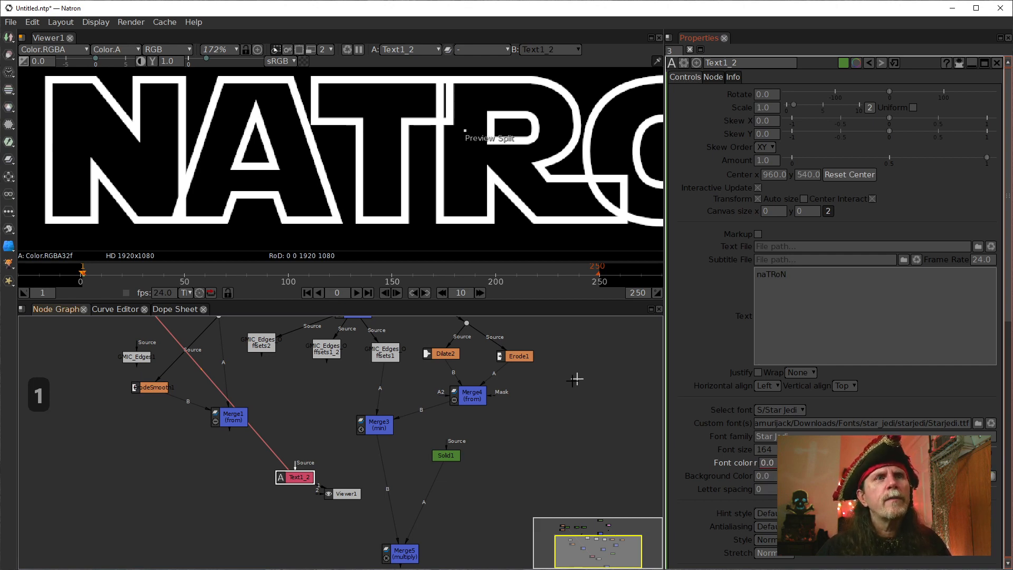
left_click_drag(291, 423, 298, 451)
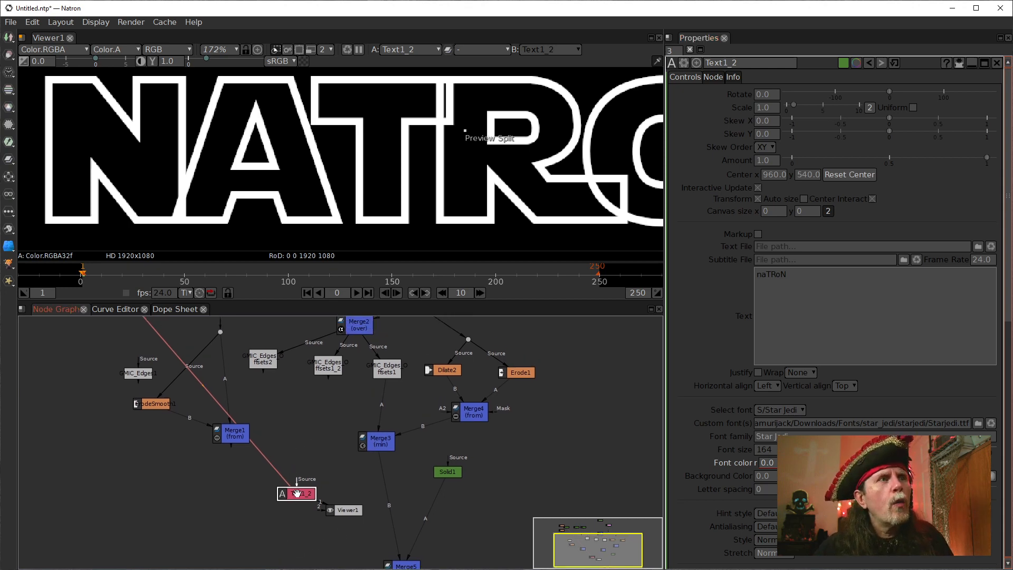
mouse_move(298, 494)
left_mouse_down()
mouse_move(280, 478)
mouse_move(291, 486)
left_mouse_up()
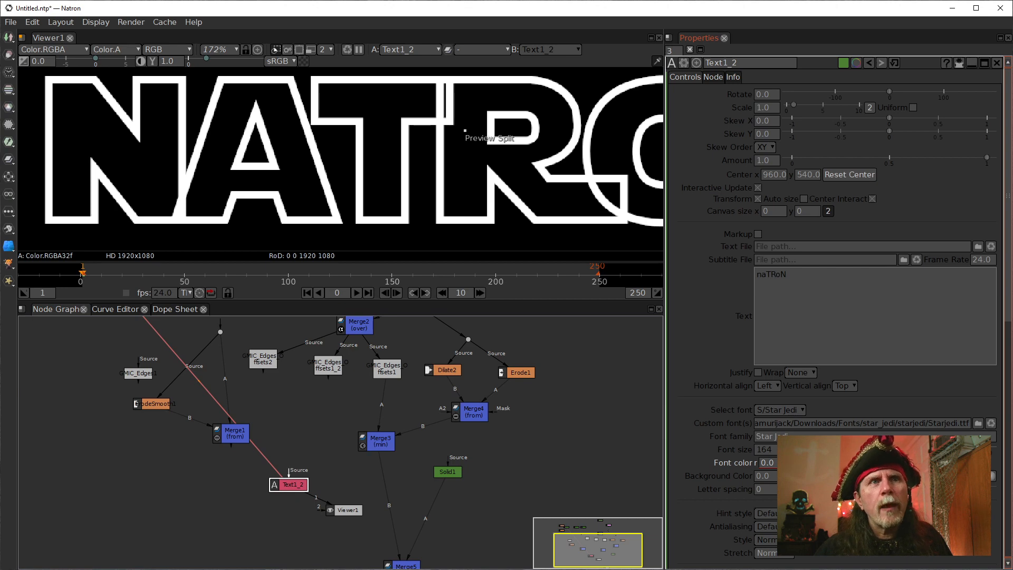
left_click(892, 463)
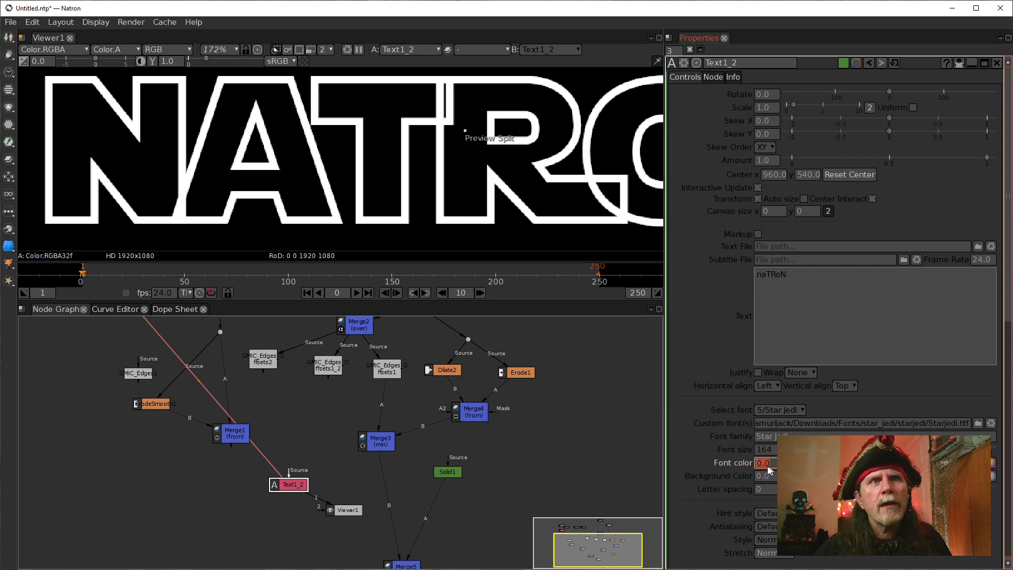
type("1")
key("Return")
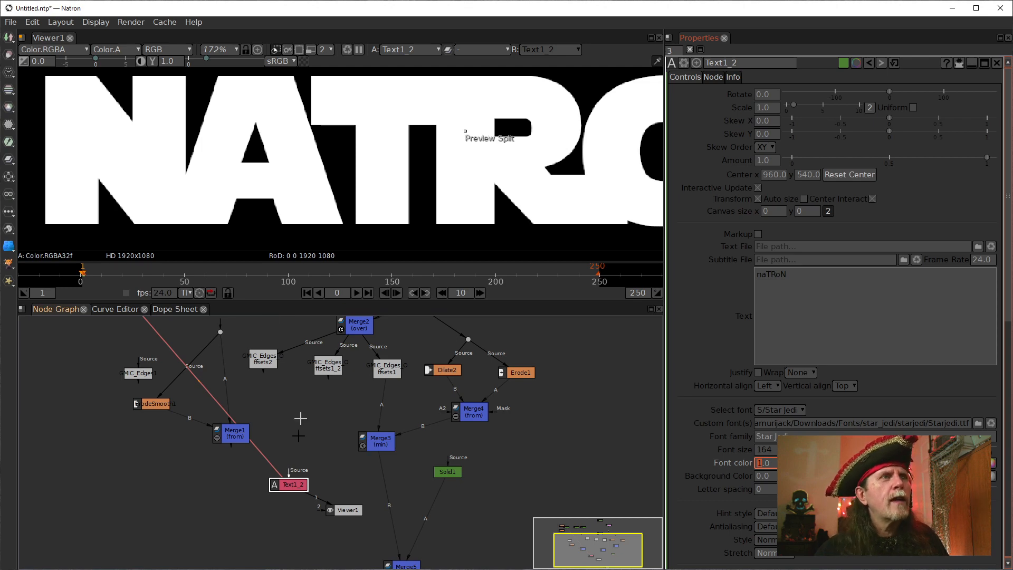
Move Merge1 aside and insert a new Merge node between Text1_2 and Viewer1, with Text1_2 feeding its B input.
left_click_drag(287, 481, 308, 444)
left_click_drag(234, 432, 156, 443)
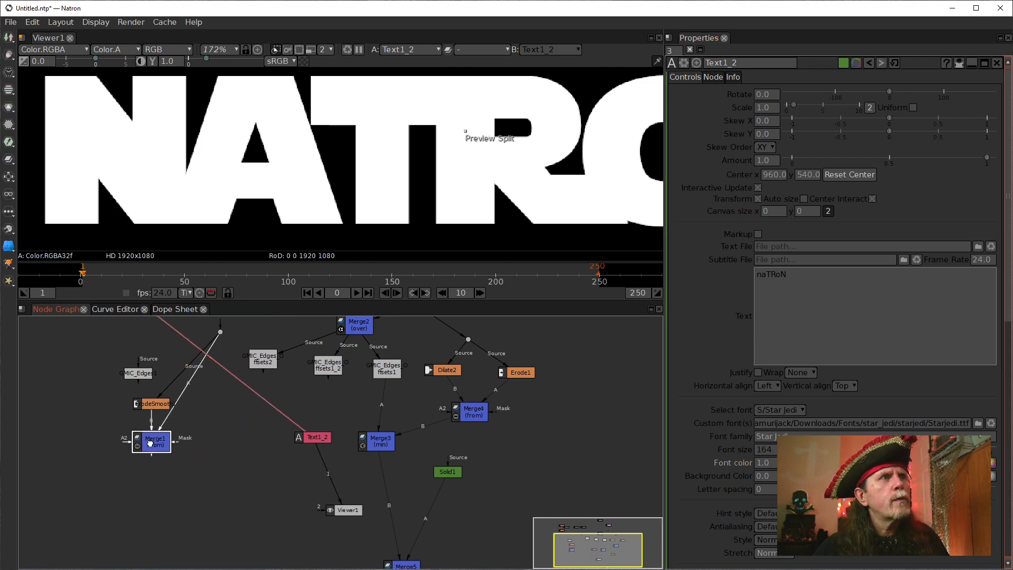
left_click(315, 439)
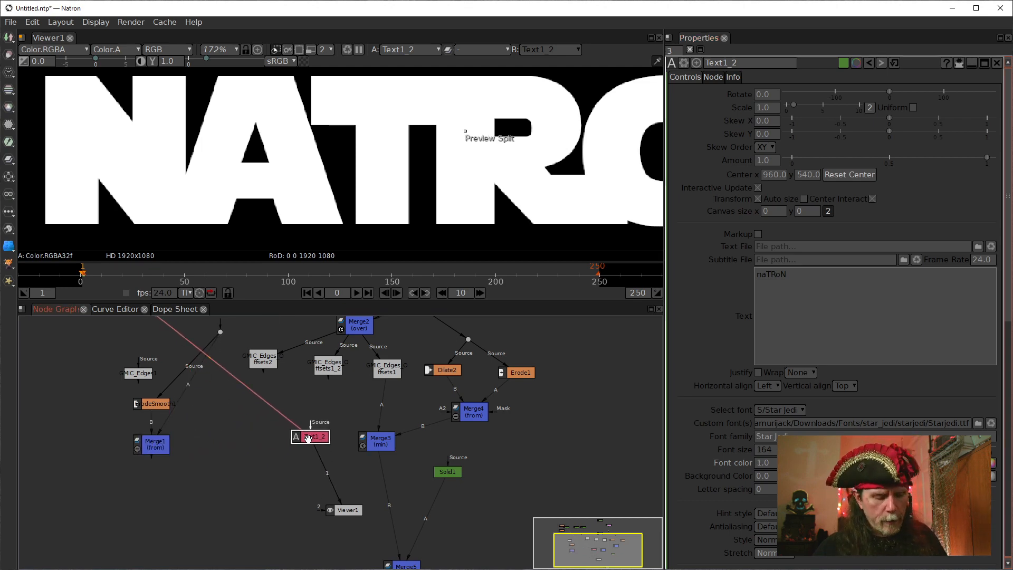
key("m")
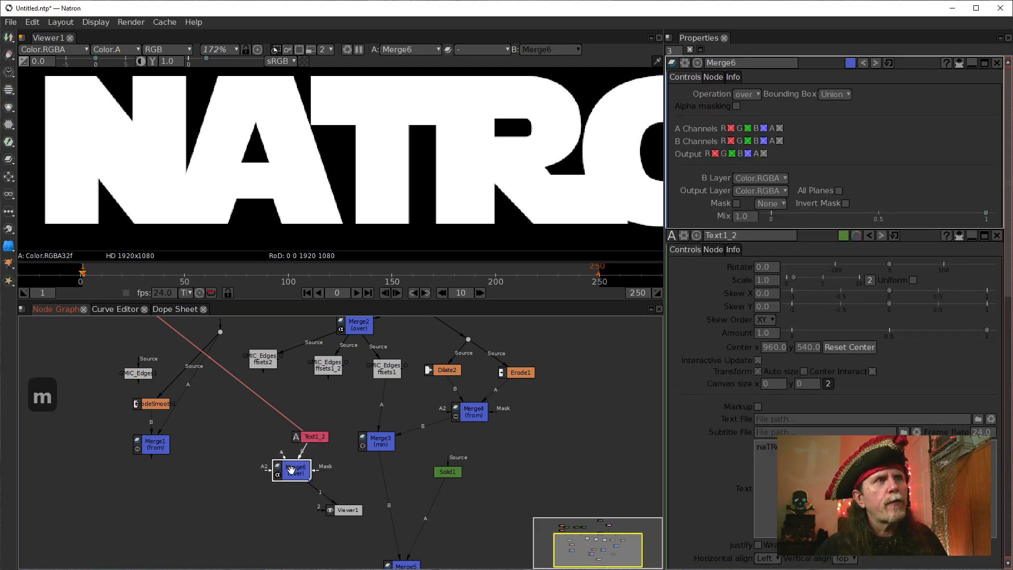
mouse_move(312, 441)
left_mouse_down()
mouse_move(268, 424)
mouse_move(323, 430)
left_mouse_up()
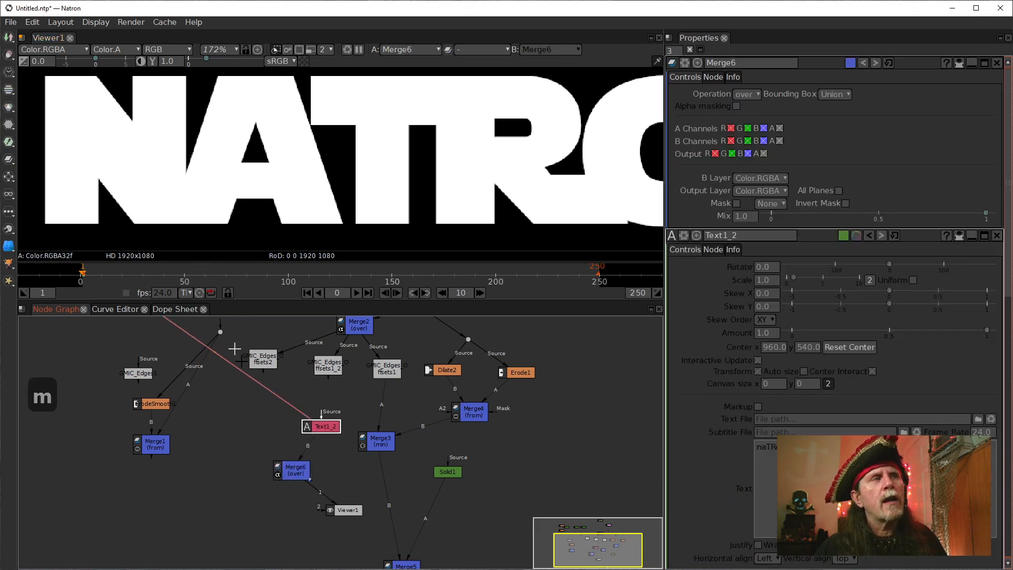
Compare the outputs of Text1 and the stroked Text1_2 in Viewer1, finishing on Merge6's output.
left_click_drag(233, 350, 279, 383)
left_click(156, 338)
key("1")
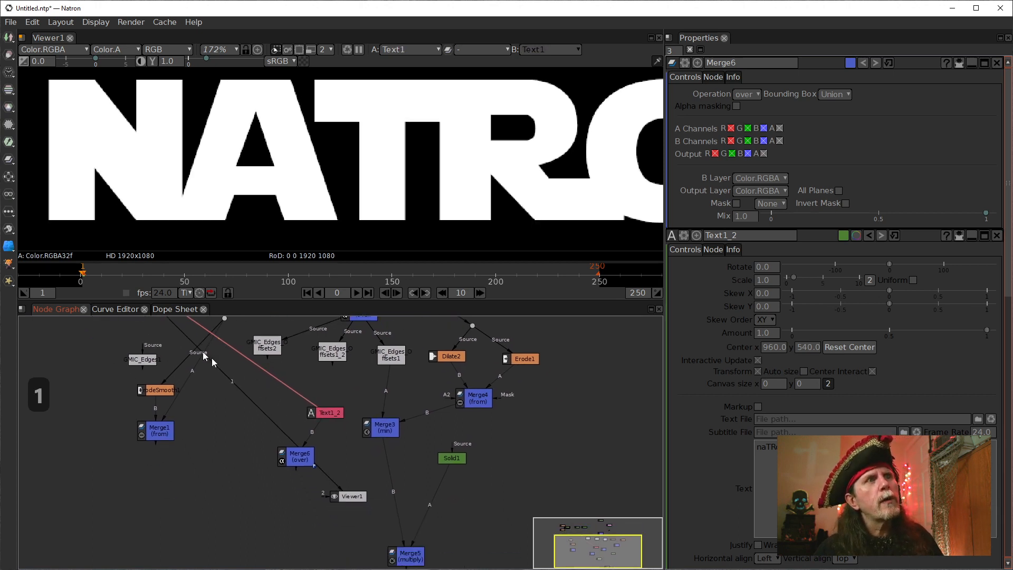
left_click(324, 410)
key("1")
left_click(303, 461)
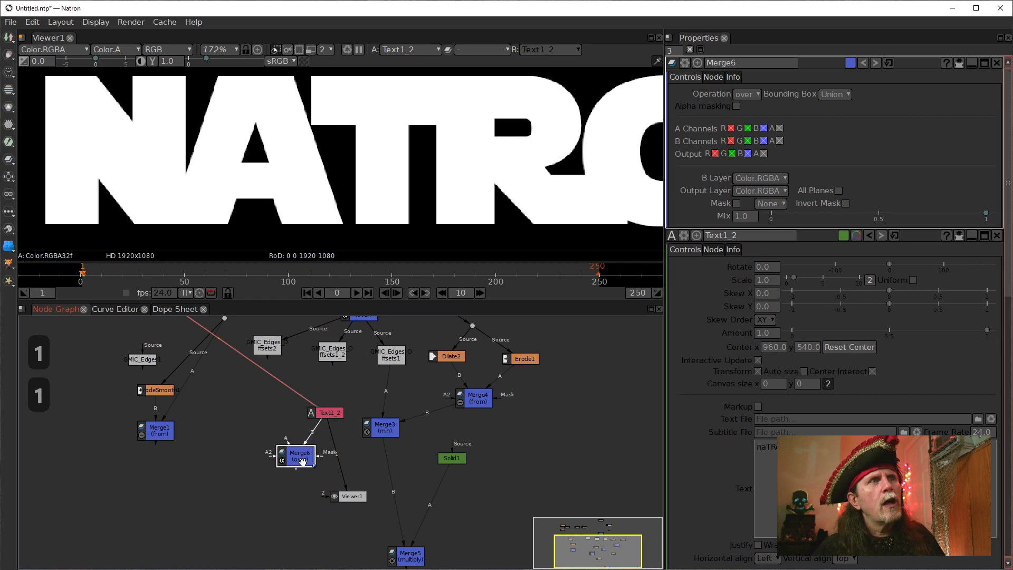
left_click_drag(338, 461, 423, 459)
left_click(412, 409)
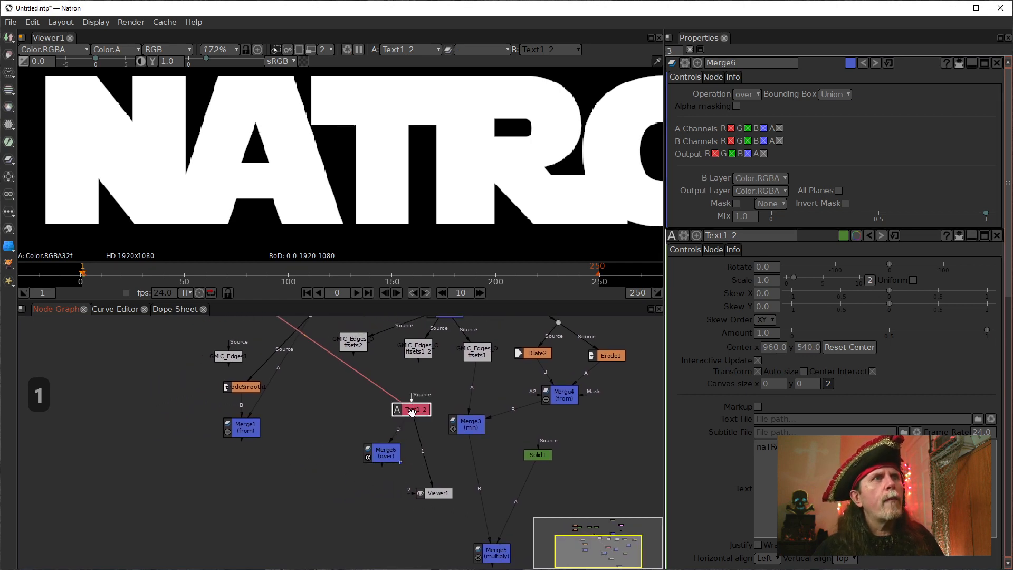
left_click(384, 460)
key("1")
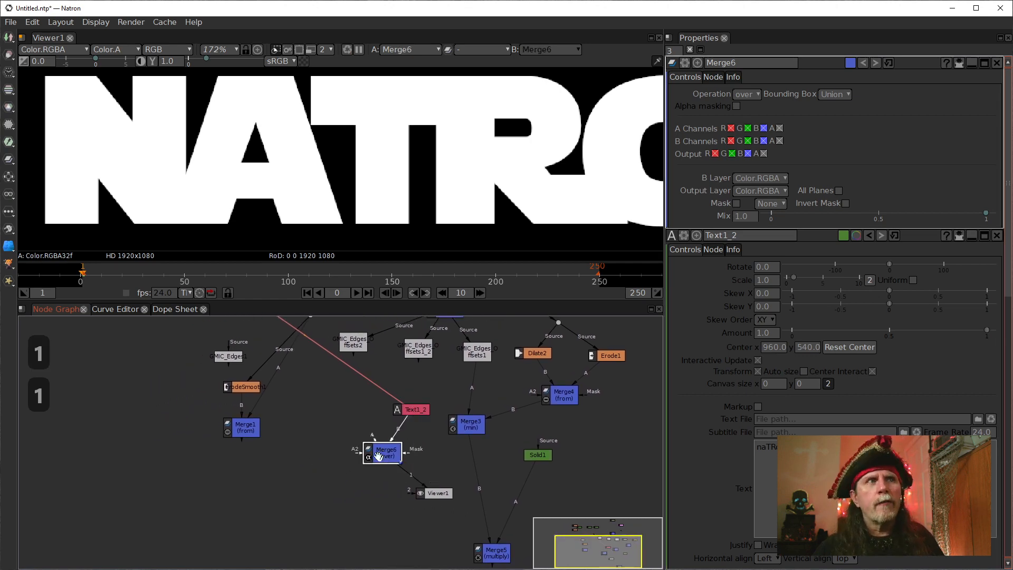
Connect Merge6's A input to Text1 and set its operation to from.
left_click_drag(325, 400, 347, 484)
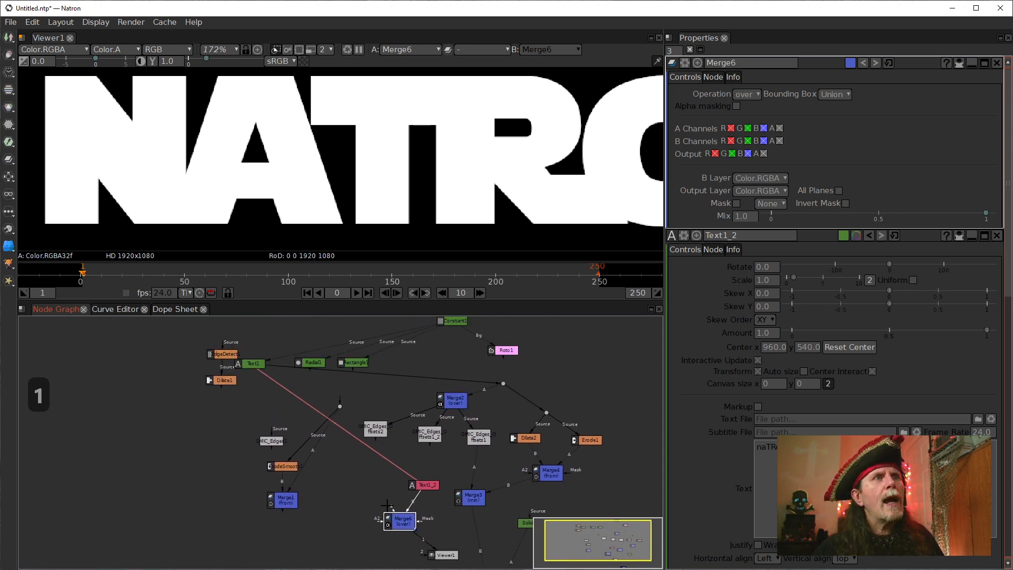
left_click_drag(391, 508, 254, 363)
left_click_drag(290, 400, 274, 356)
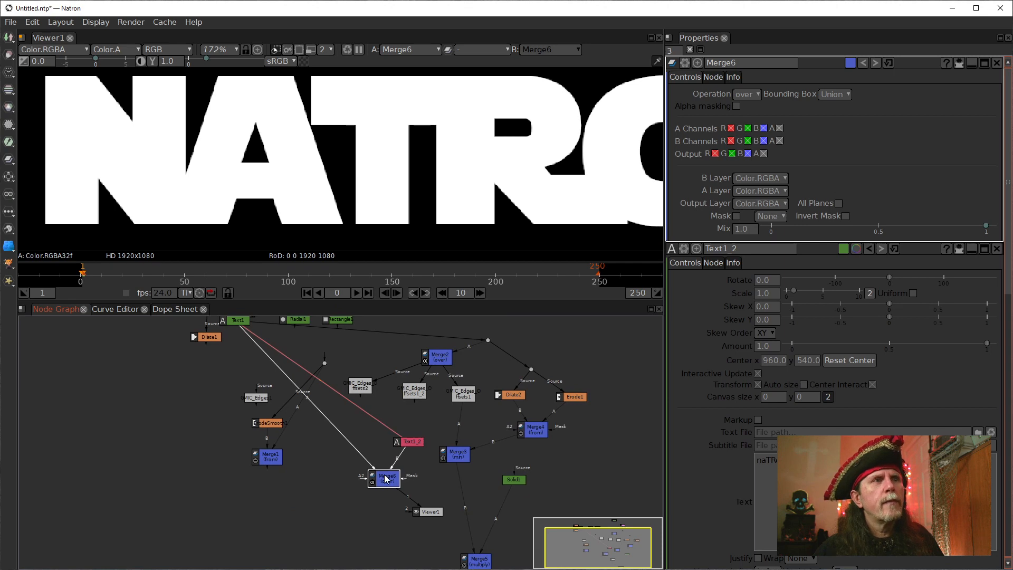
left_click(747, 94)
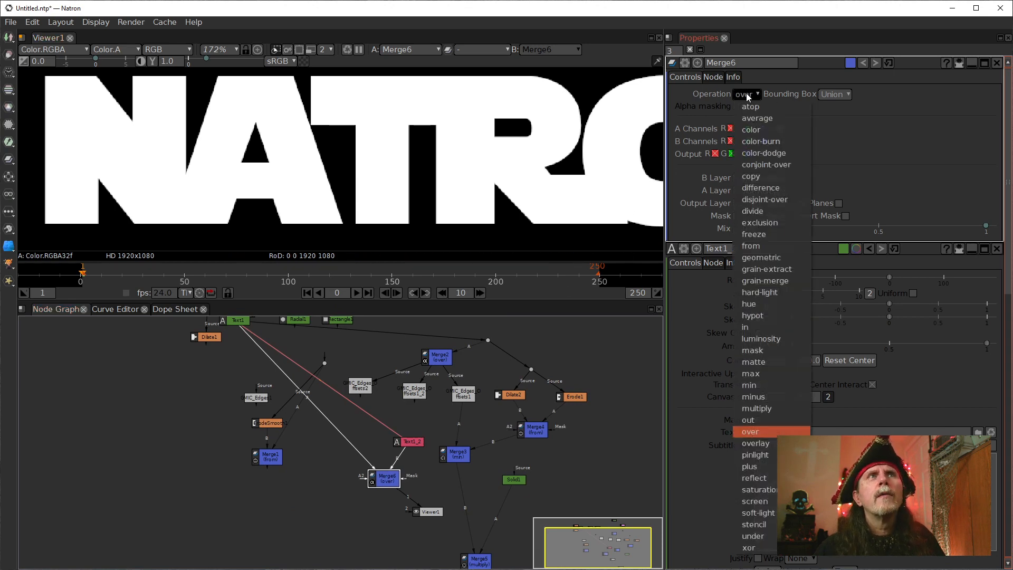
left_click(751, 246)
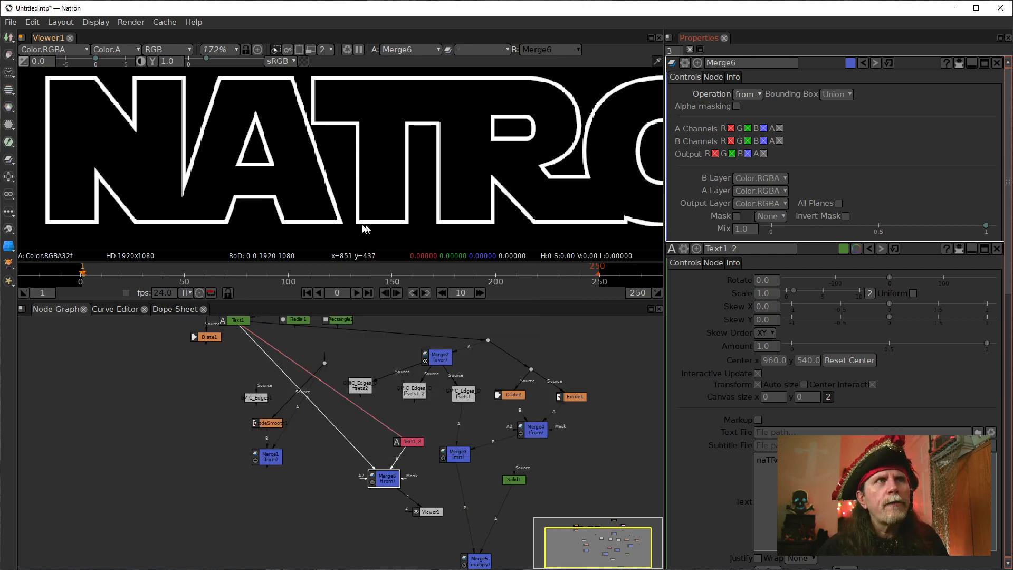
Display Merge3's output in Viewer1 to compare its outline with Merge6's.
left_click_drag(478, 489, 387, 416)
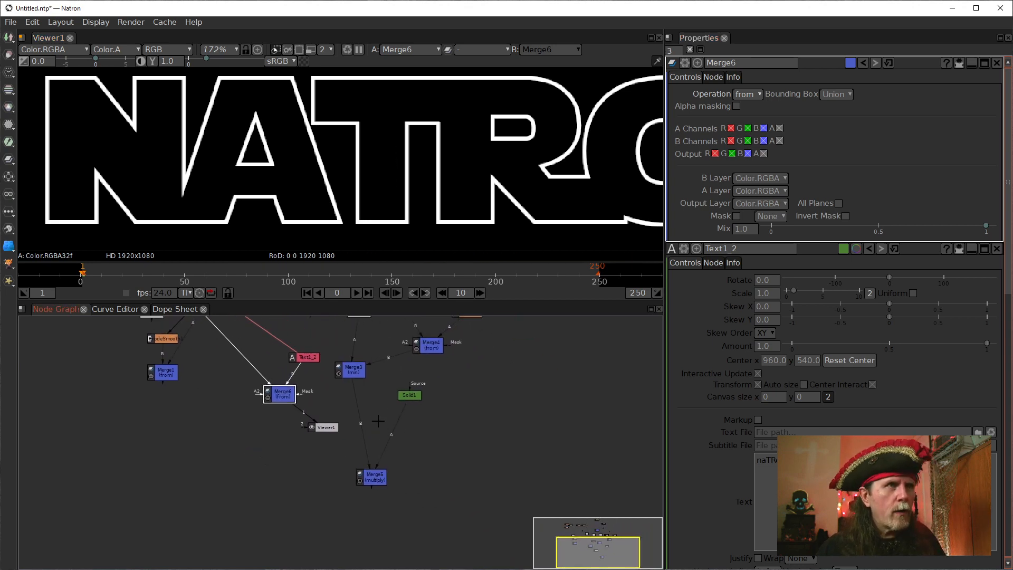
left_click(353, 375)
key("1")
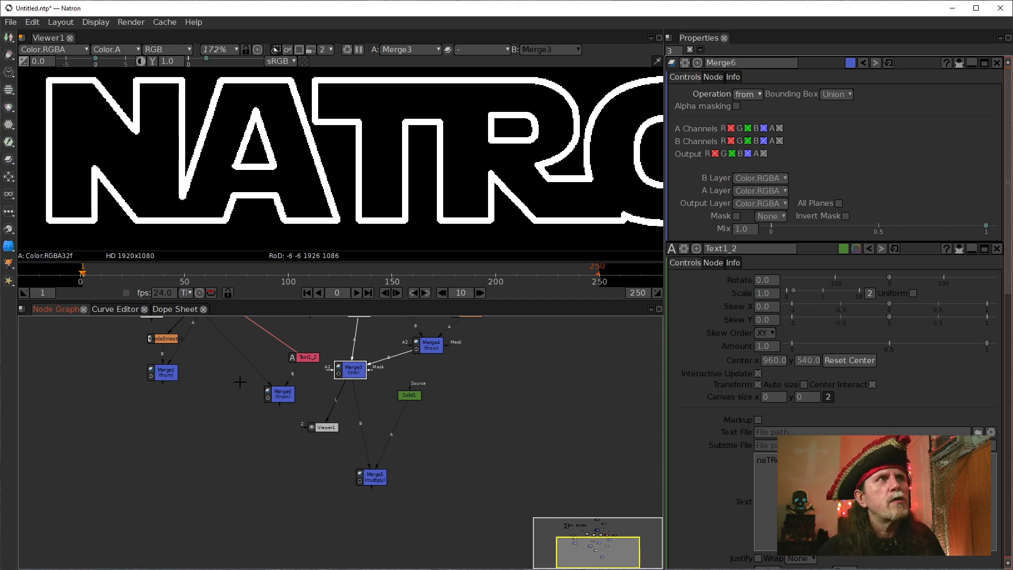
left_click_drag(248, 388, 242, 434)
scroll(248, 437, "up", 1)
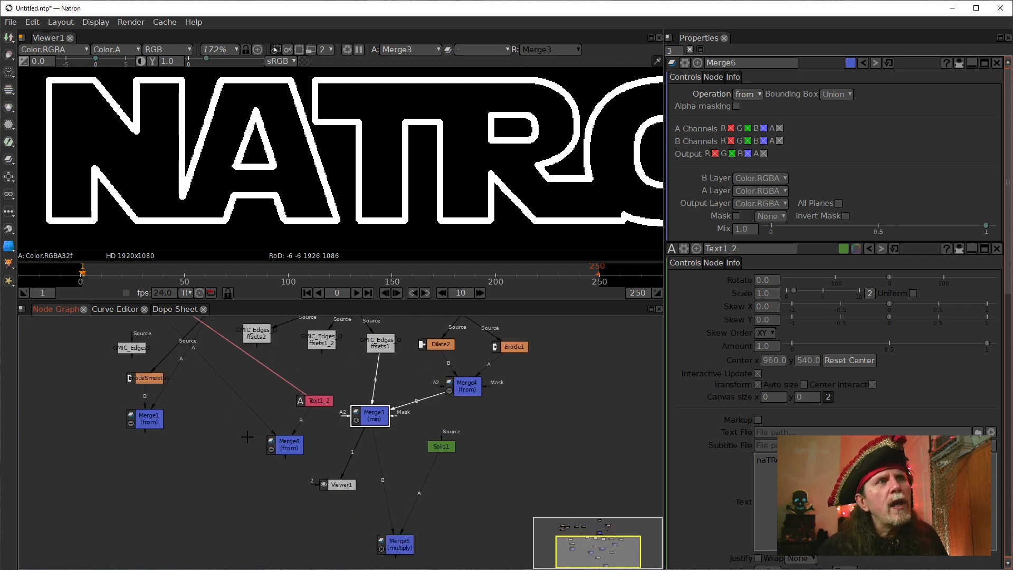
Switch Viewer1 to Merge6's stroke-based outline and back to Merge3 to compare the letter edges.
left_click(295, 446)
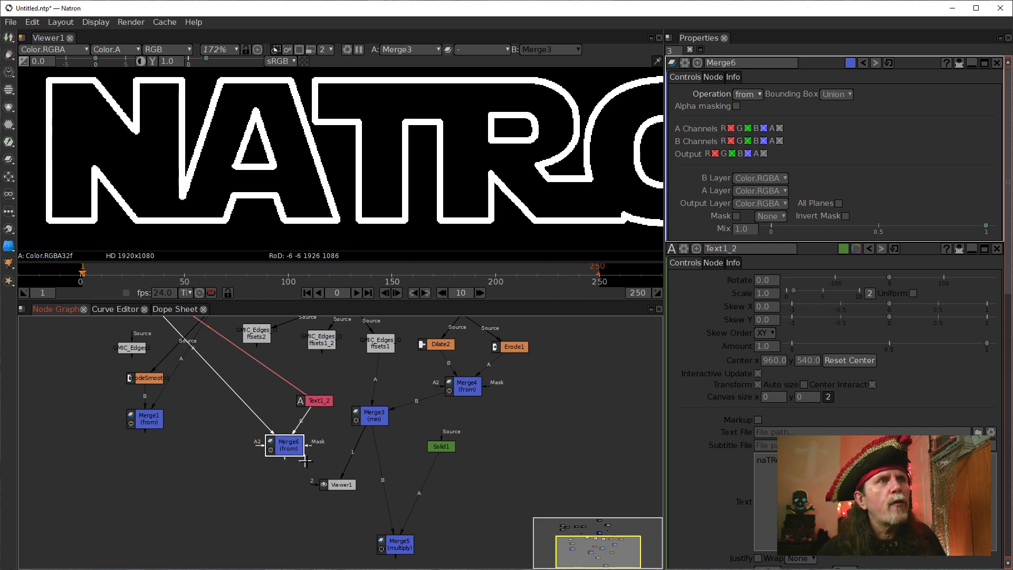
left_click(341, 490)
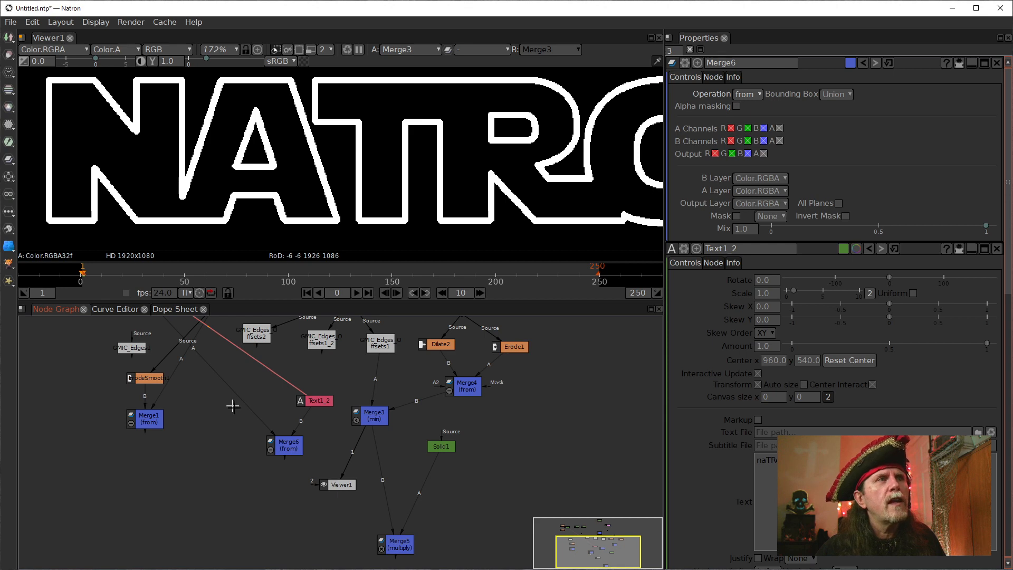
left_click(280, 448)
key("1")
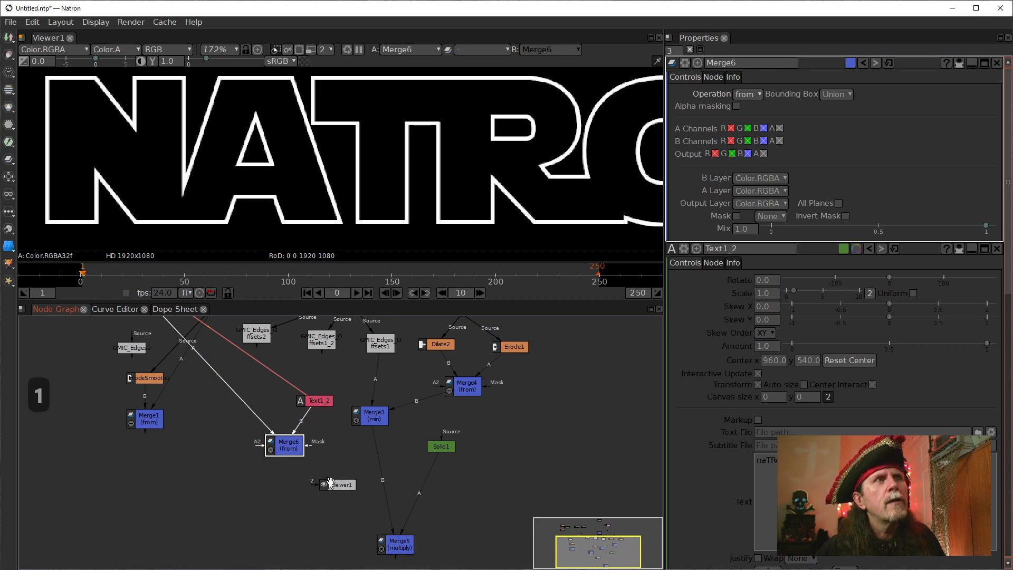
left_click_drag(330, 484, 288, 446)
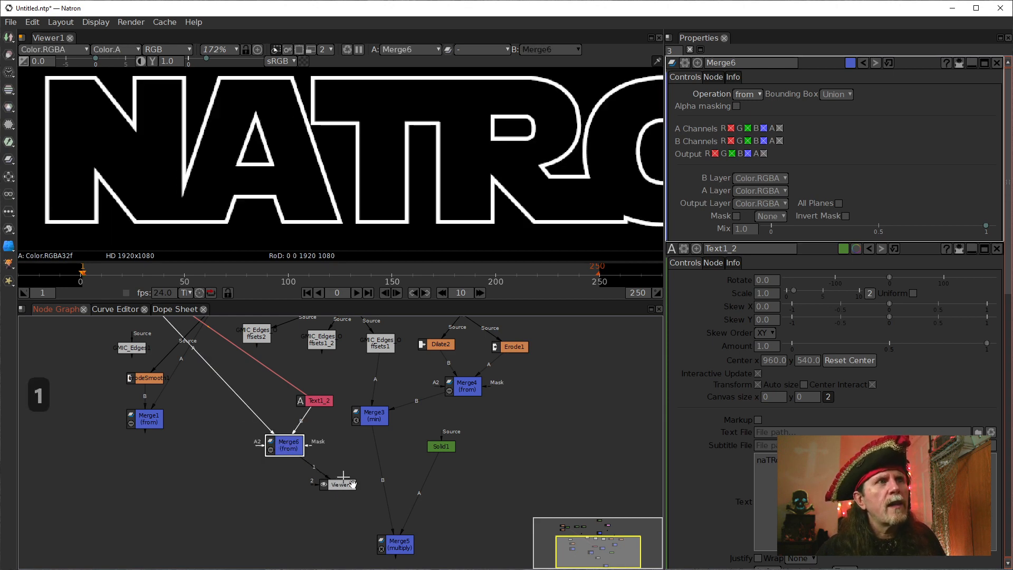
left_click_drag(338, 482, 375, 420)
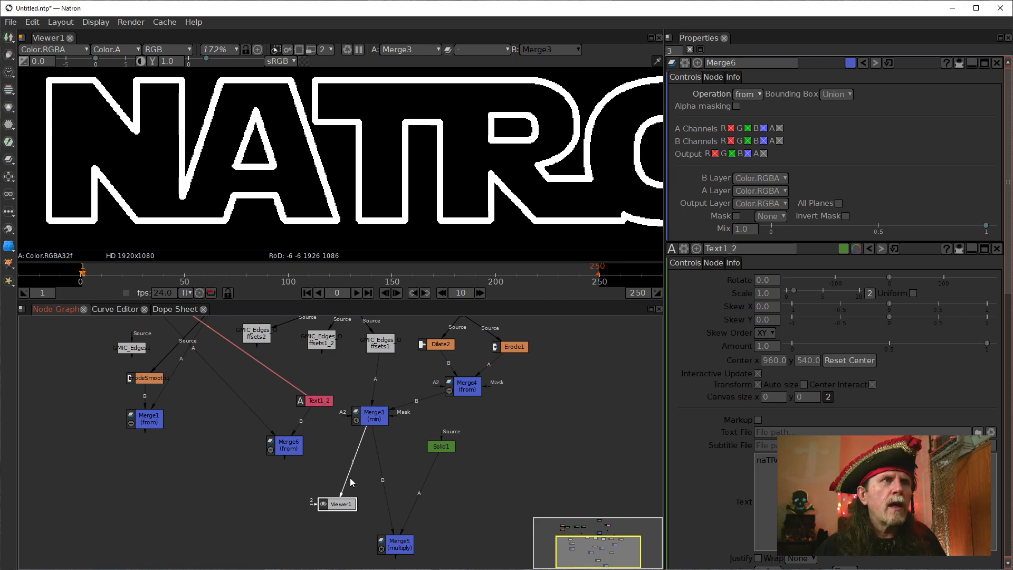
Add a Merge node with B connected to Merge3 and A to Merge6, and display its output in Viewer1.
key("m")
left_click_drag(388, 477, 278, 483)
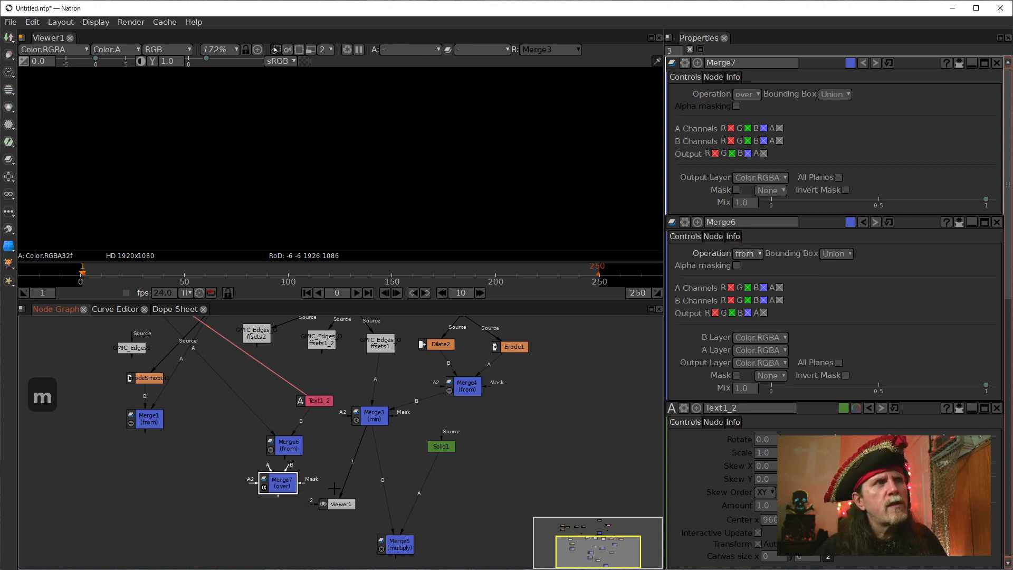
left_click_drag(288, 486, 373, 417)
key("1")
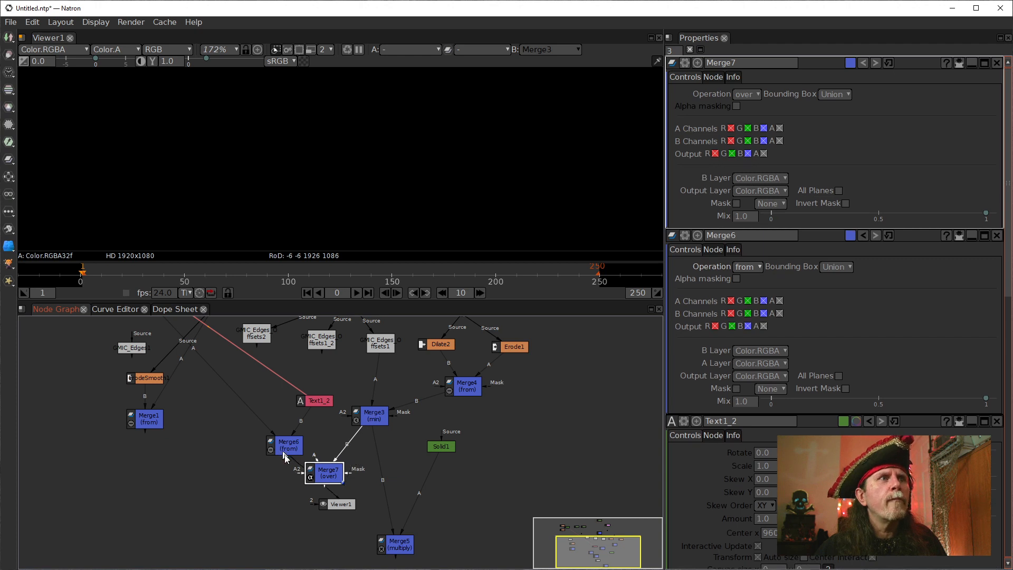
left_click_drag(313, 458, 276, 444)
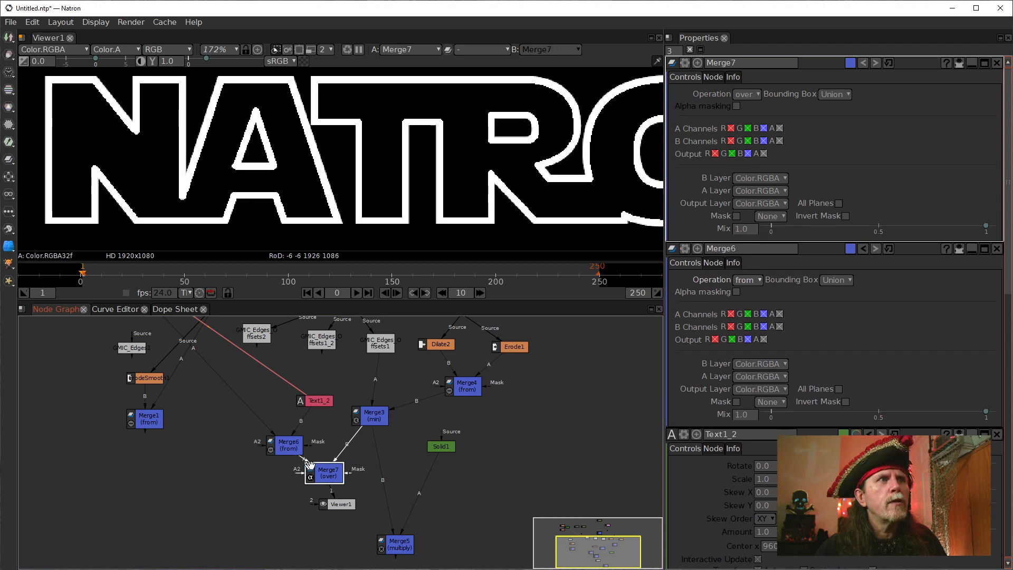
left_click_drag(327, 475, 341, 471)
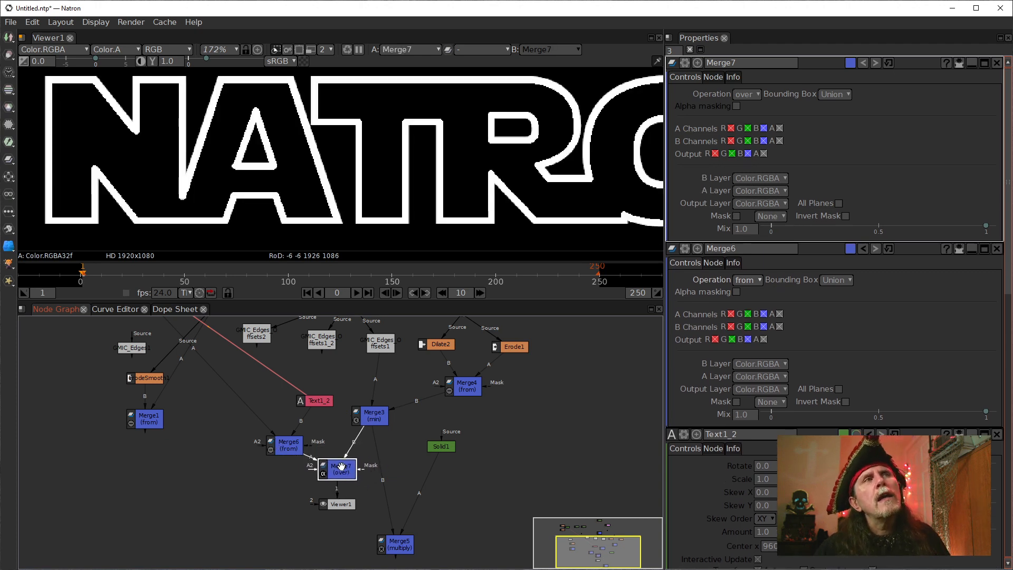
Compare the outputs of Merge6, Merge3 and Merge7 in Viewer1, finishing on Merge7.
left_click(288, 448)
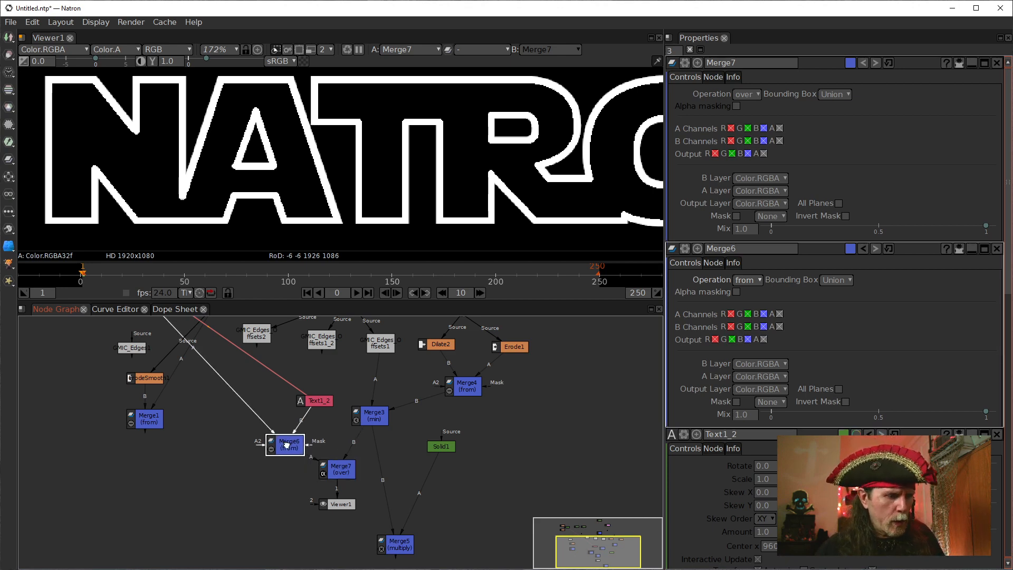
key("1")
left_click(374, 416)
key("1")
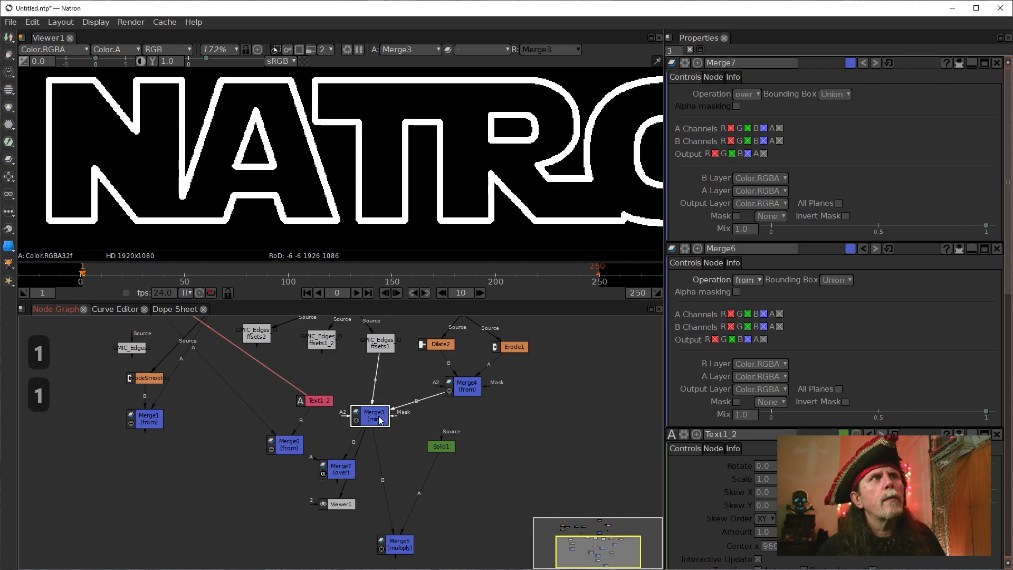
left_click(336, 470)
key("1")
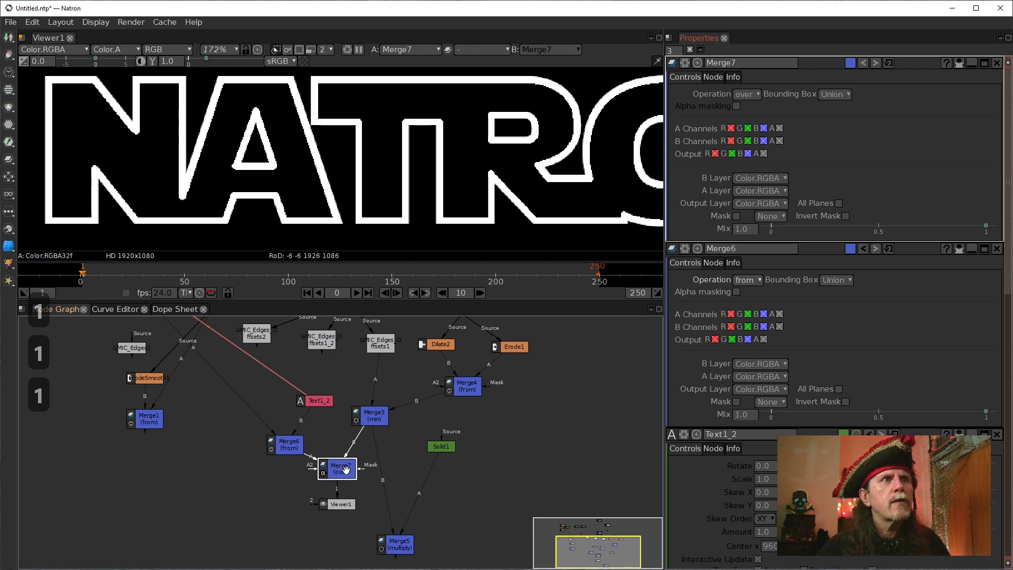
Set Merge7's operation to max and compare its output with Merge3's in Viewer1.
left_click(746, 94)
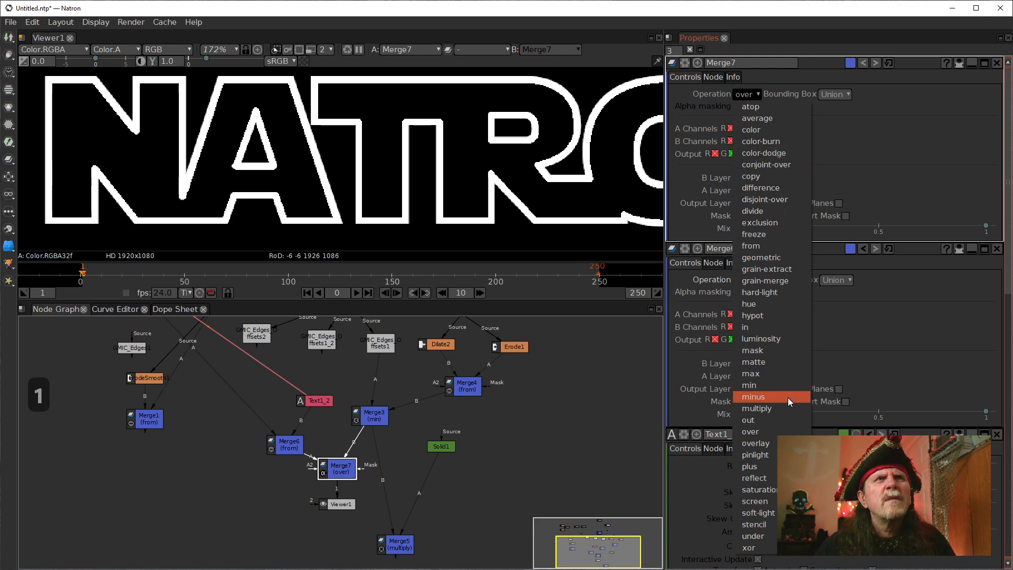
left_click(758, 375)
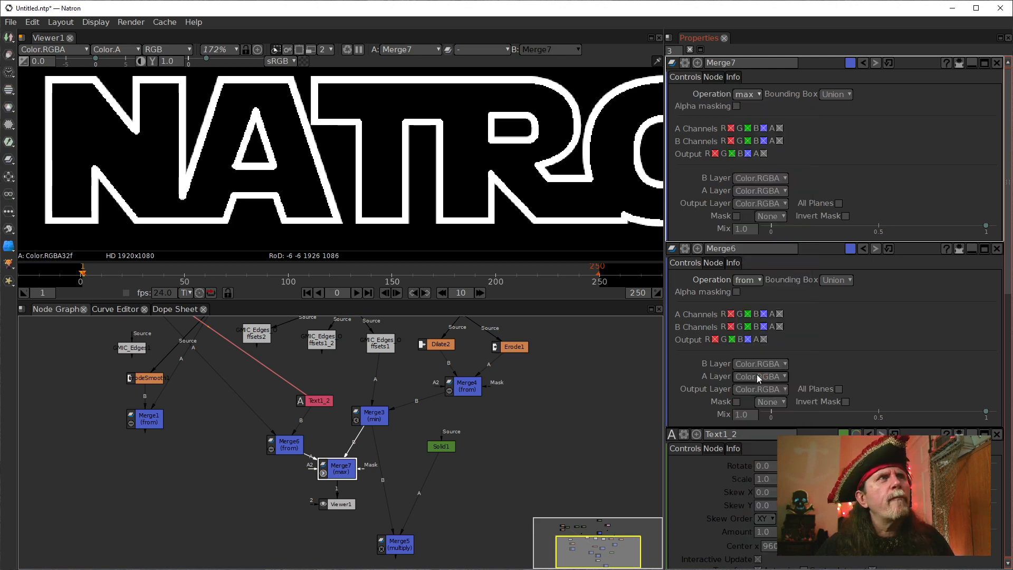
left_click(365, 419)
key("1")
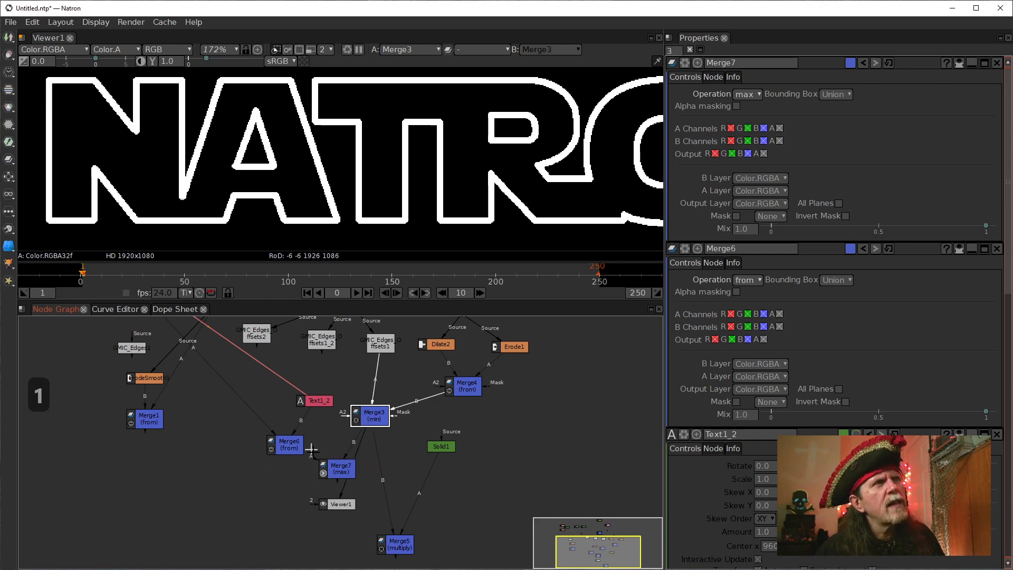
left_click(339, 471)
key("1")
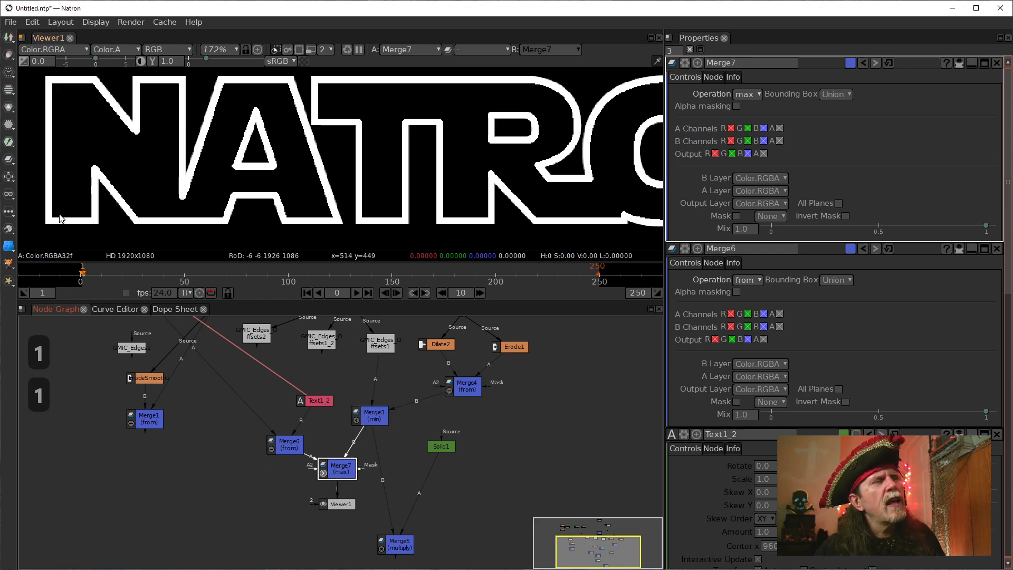
Compare the lower corners of the first N close up between Merge7's and Merge3's outputs, finishing on Merge7.
scroll(60, 219, "up", 8)
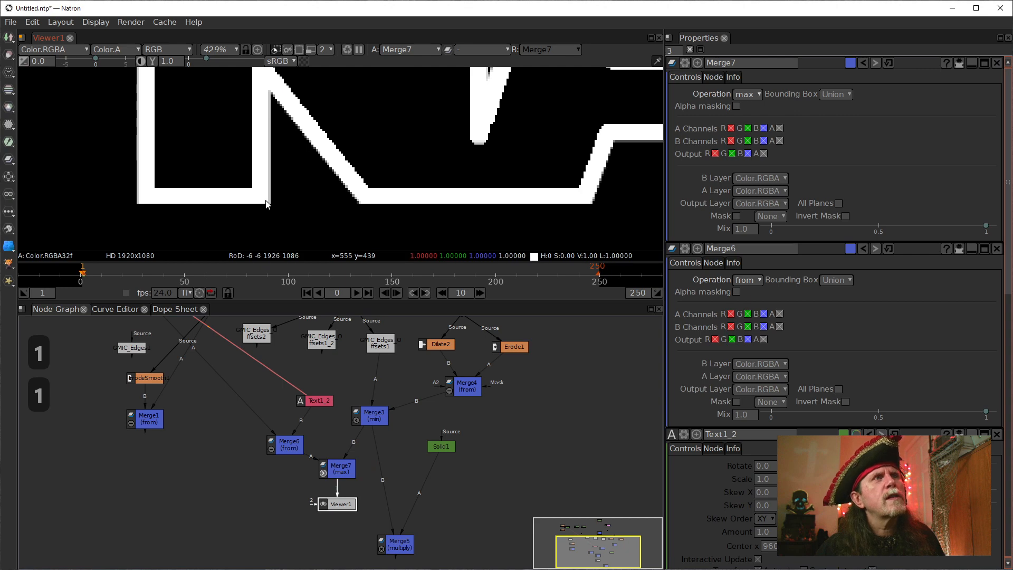
left_click(374, 416)
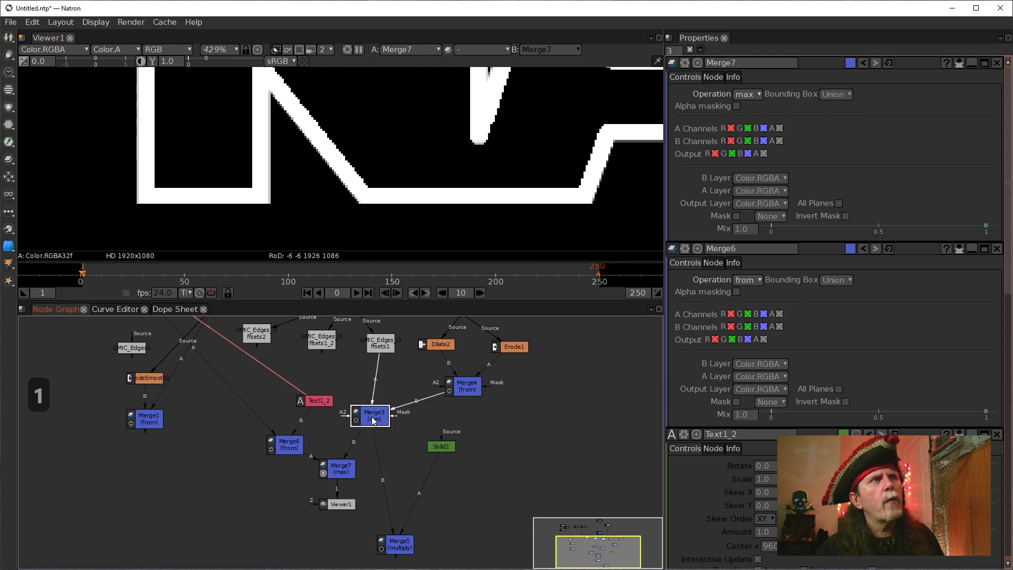
key("1")
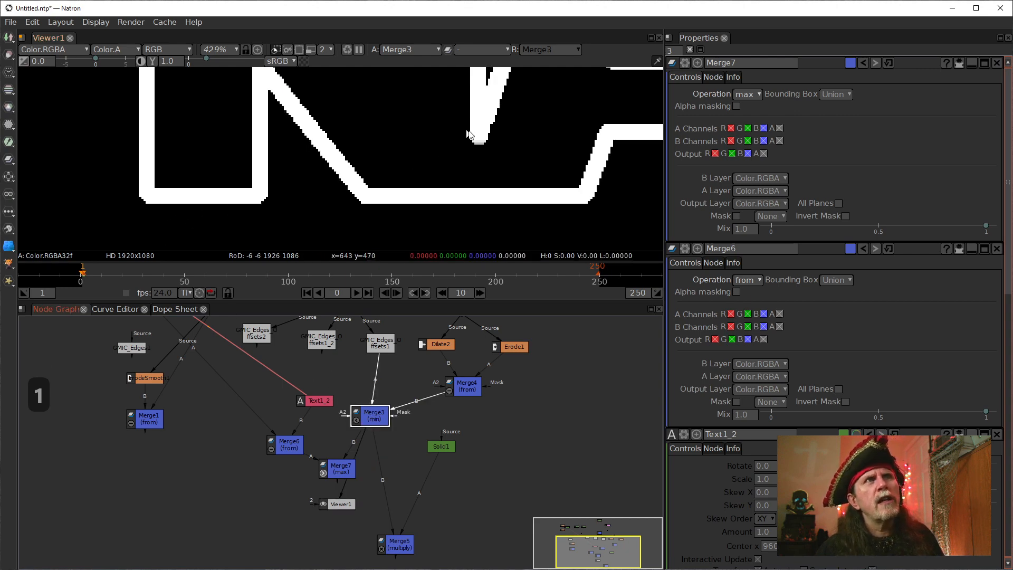
left_click(347, 472)
key("1")
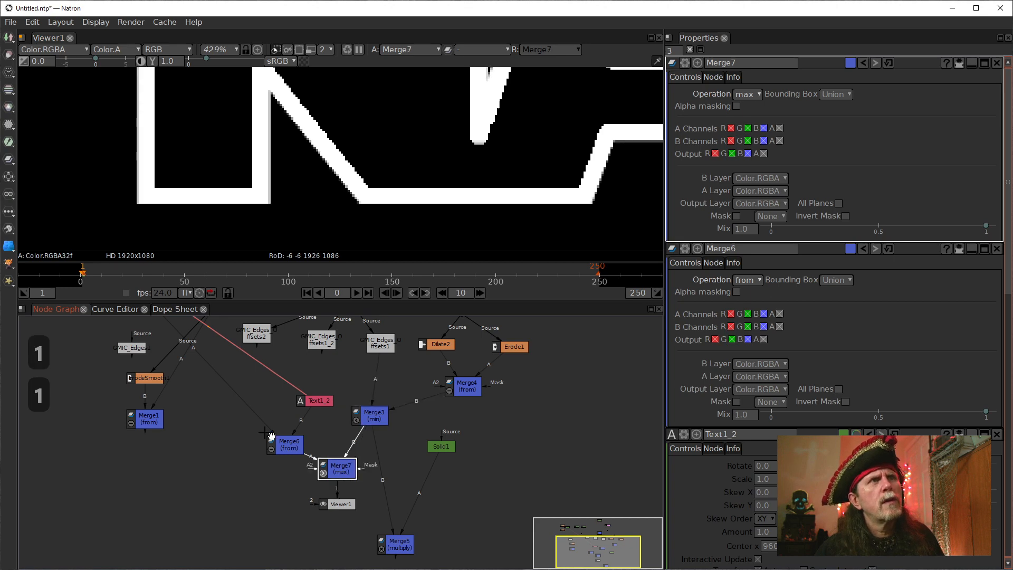
Examine the corners and edges of Merge7's combined outline across the letters N, A, T and R.
left_click_drag(355, 208, 318, 216)
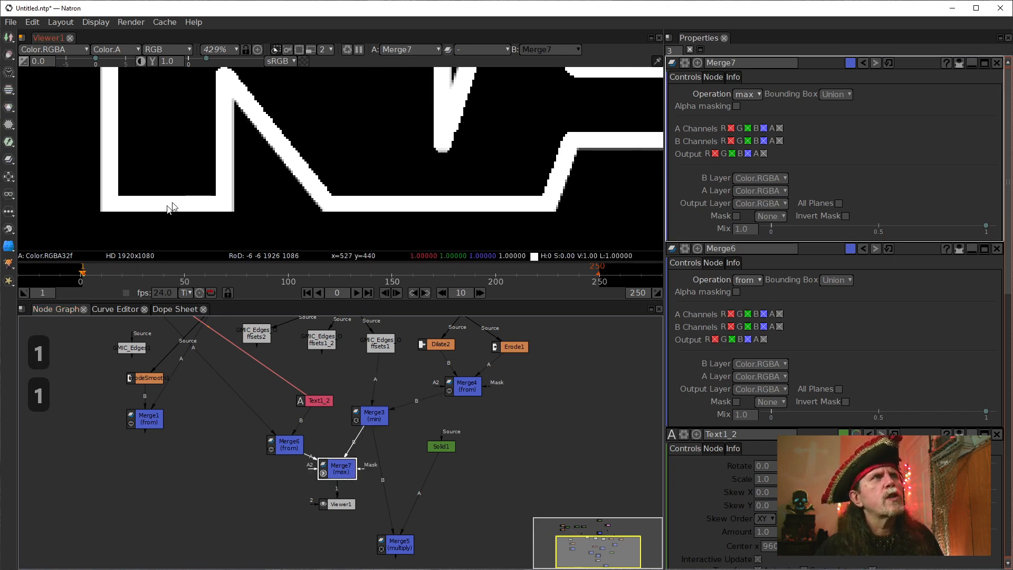
left_click_drag(265, 172, 215, 216)
left_click_drag(138, 220, 194, 180)
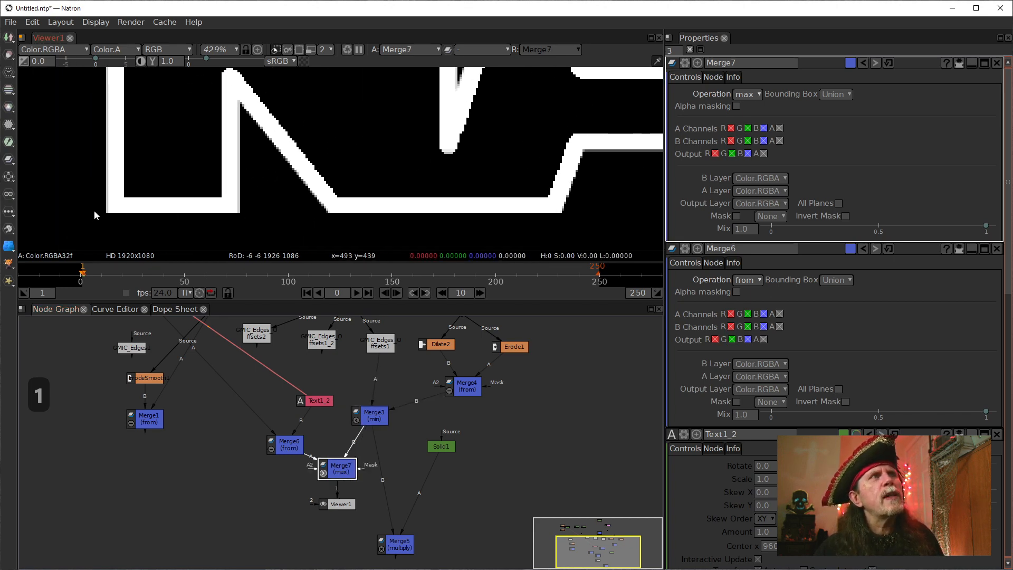
left_click_drag(286, 160, 233, 184)
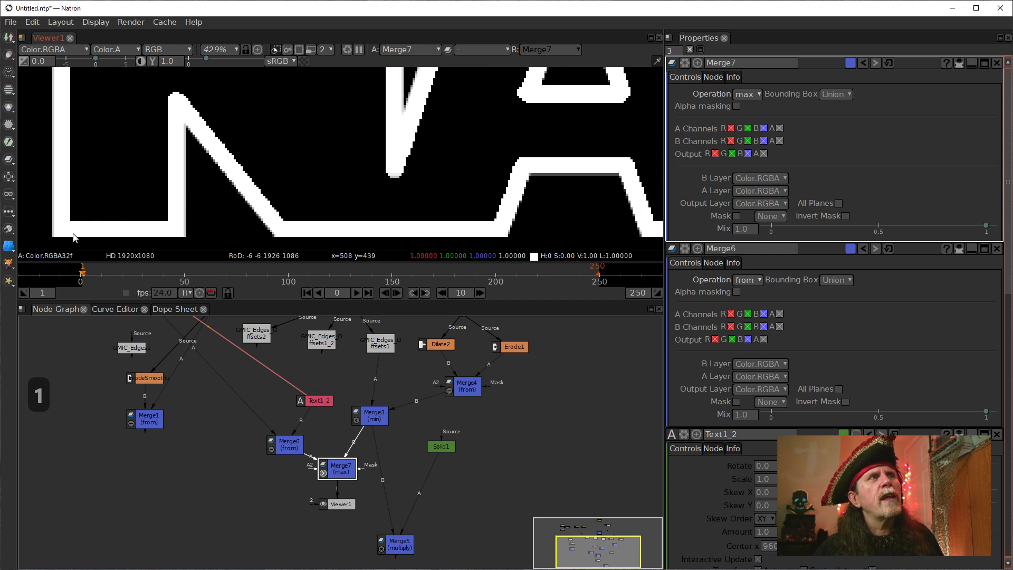
left_click_drag(73, 234, 115, 221)
left_click_drag(315, 200, 248, 237)
left_click_drag(371, 218, 58, 113)
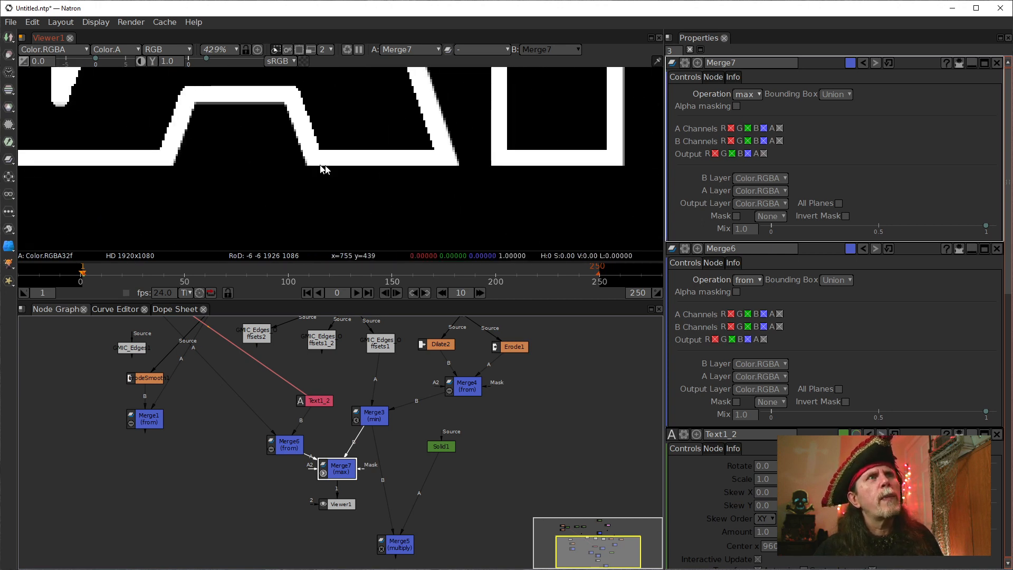
left_click_drag(399, 168, 186, 210)
left_click_drag(266, 196, 156, 203)
scroll(402, 176, "down", 3)
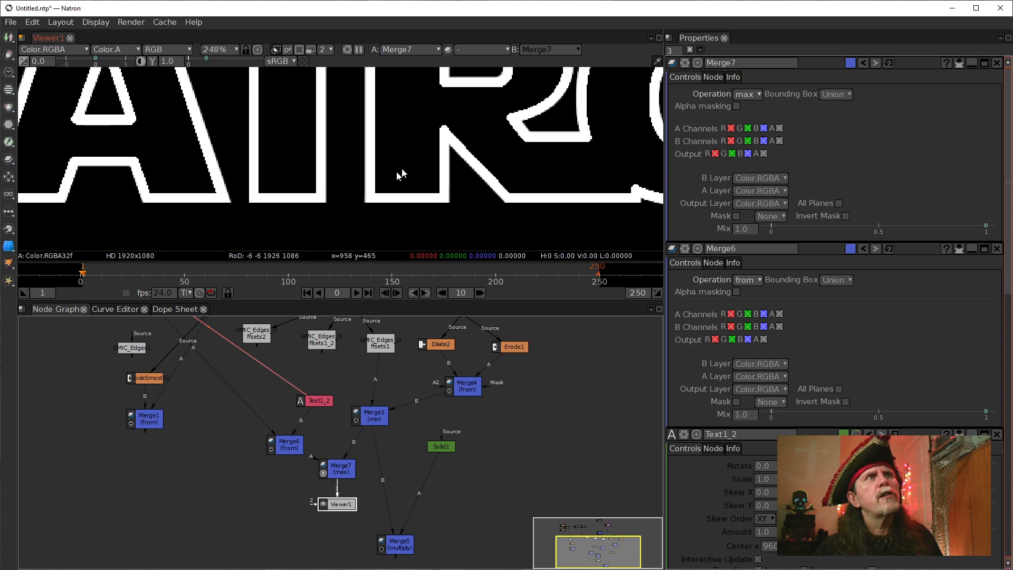
left_click_drag(402, 176, 420, 224)
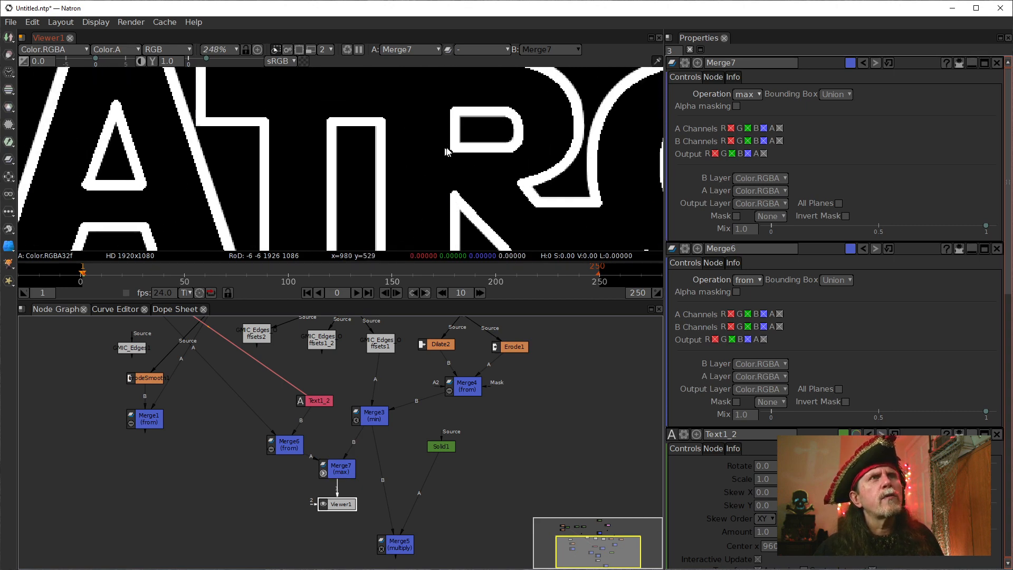
mouse_move(474, 161)
left_mouse_down()
mouse_move(418, 200)
mouse_move(454, 167)
mouse_move(499, 162)
left_mouse_up()
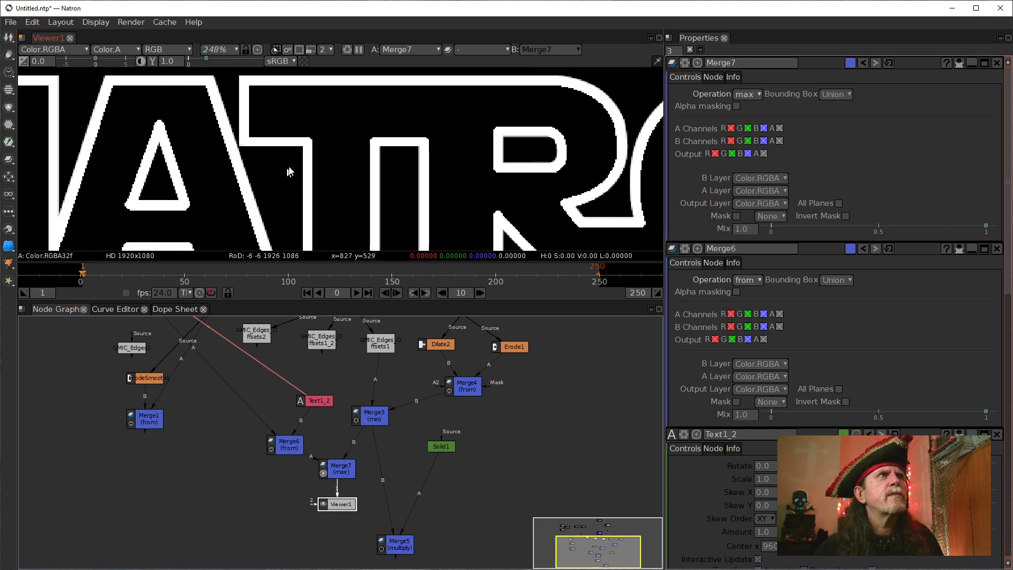
left_click_drag(288, 172, 382, 180)
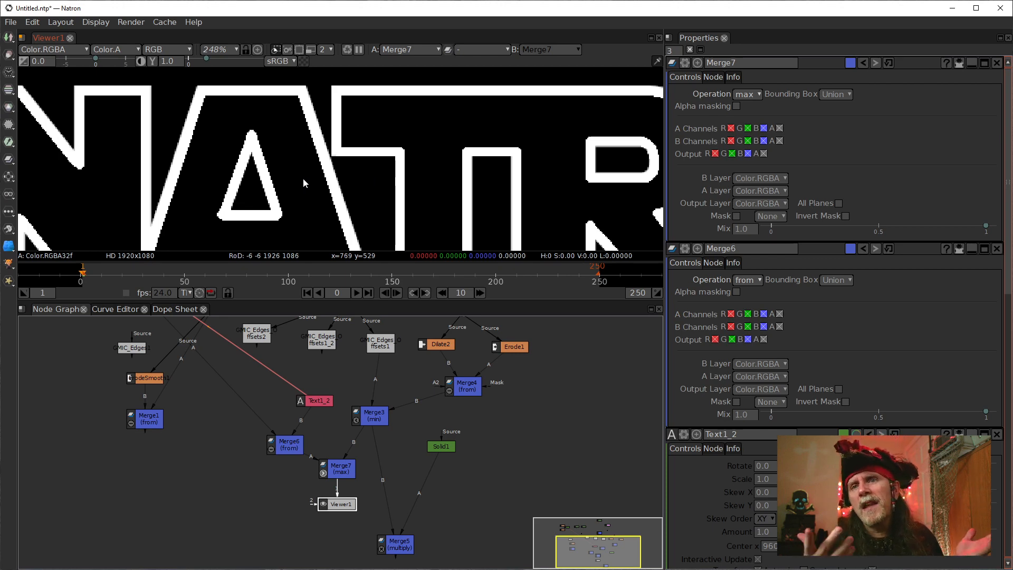
scroll(210, 233, "down", 4)
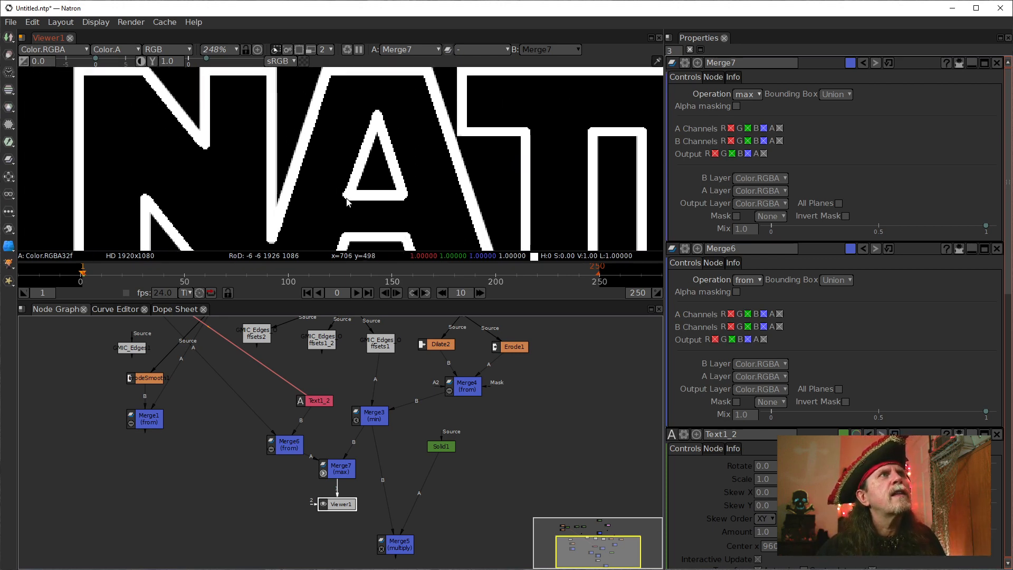
left_click_drag(320, 209, 215, 178)
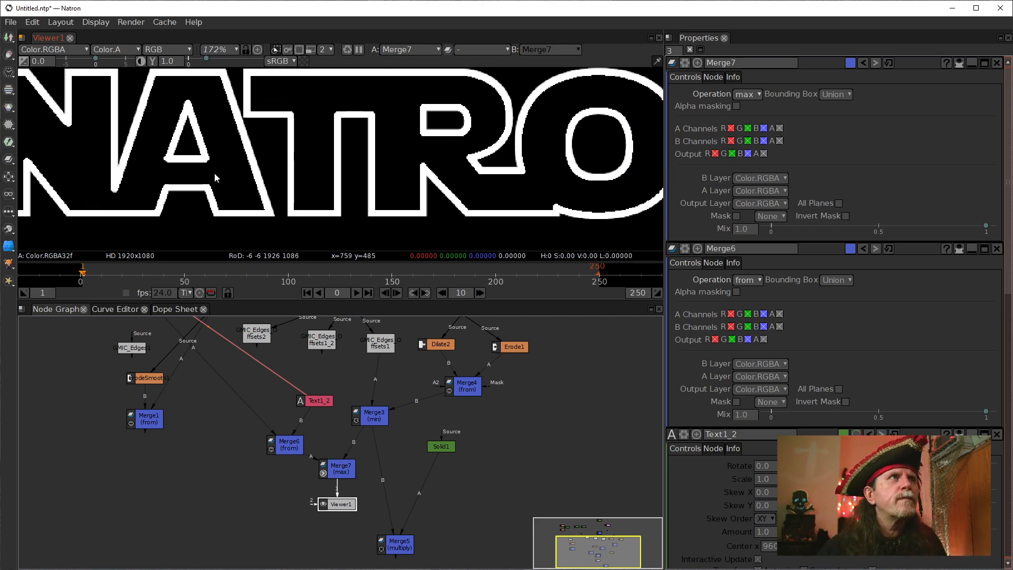
scroll(131, 169, "up", 8)
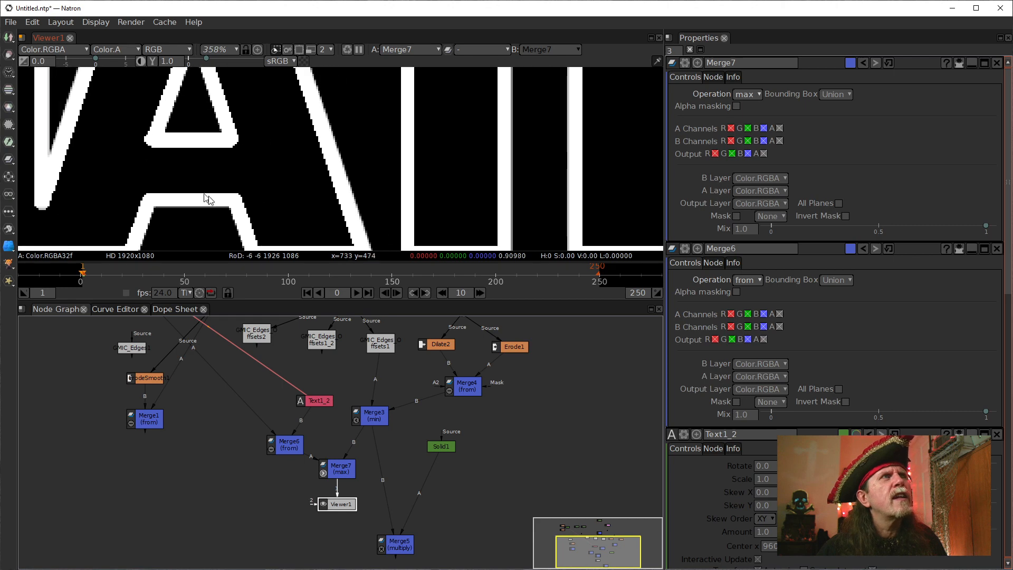
scroll(208, 199, "down", 6)
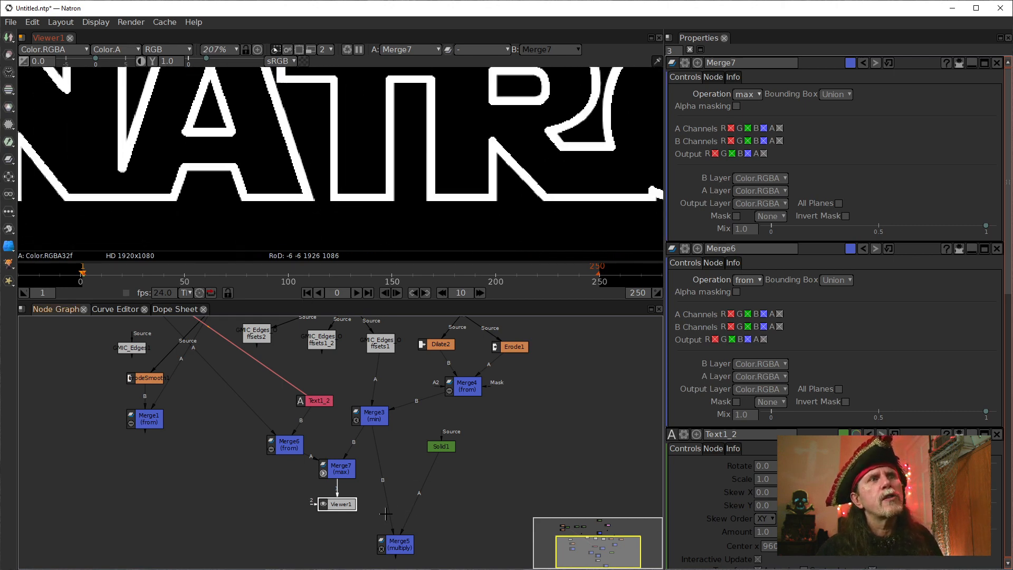
Feed Merge7 into Merge5's B input instead of Merge3 and display the coloured Merge5 outline in Viewer1.
left_click_drag(340, 502, 345, 554)
left_click_drag(405, 545, 405, 544)
key("1")
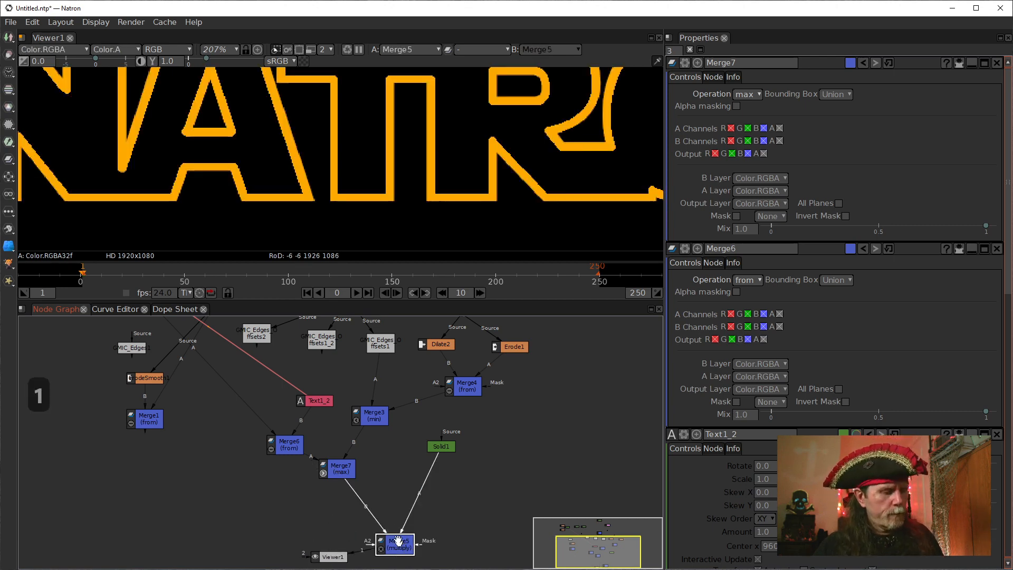
scroll(344, 169, "down", 4)
scroll(210, 212, "down", 3)
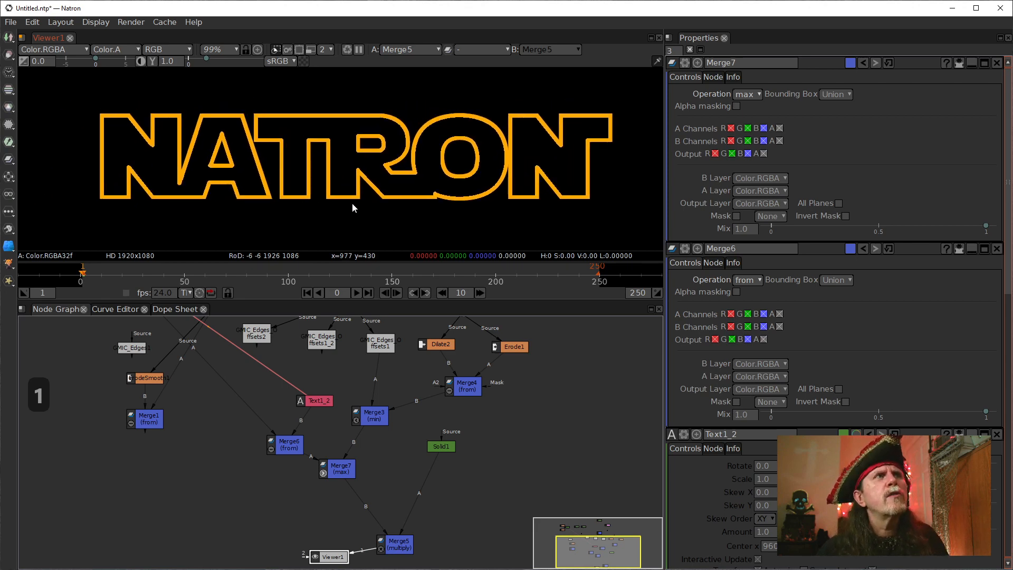
scroll(217, 186, "up", 7)
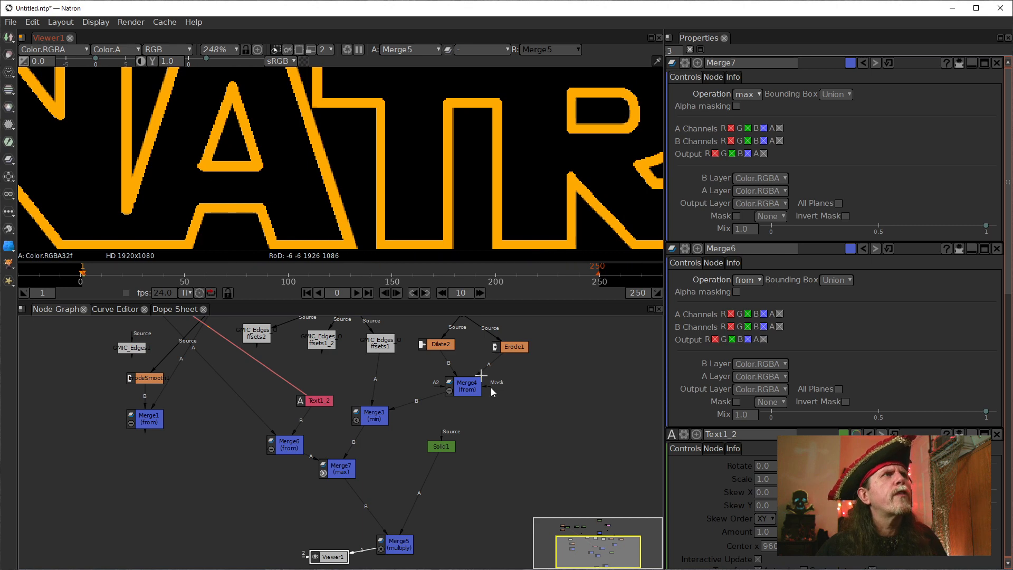
Display Merge3's output in Viewer1 to inspect its outline up close and across the whole word.
left_click(371, 415)
key("1")
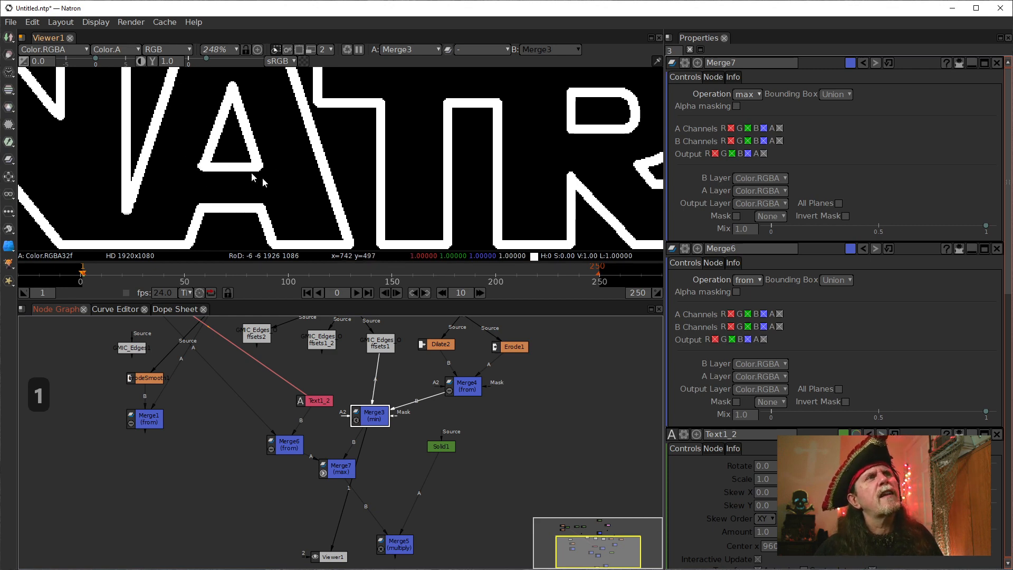
scroll(210, 166, "down", 6)
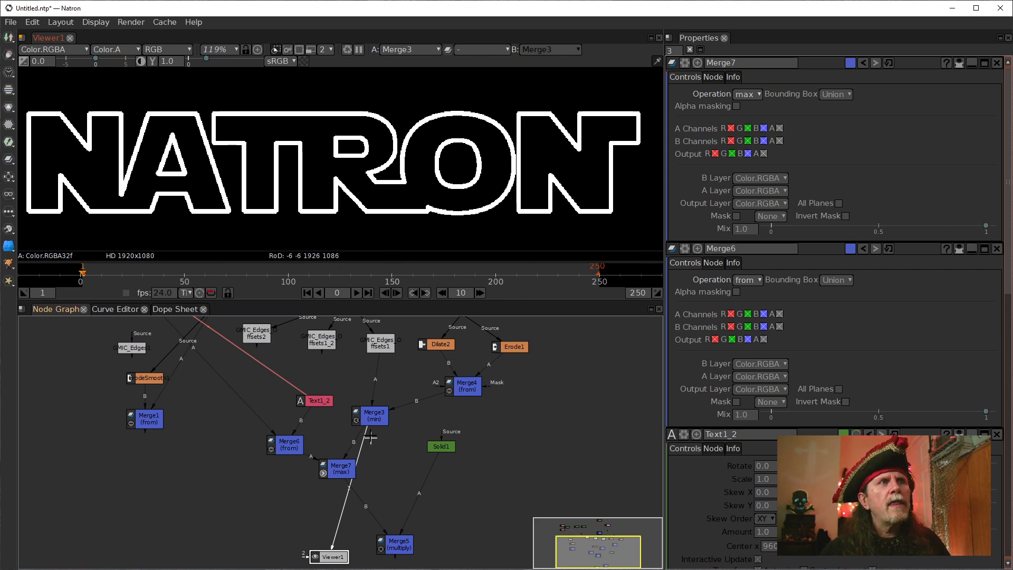
Move the Text1 node away from Radial1 and display Radial1's output in Viewer1.
left_click_drag(318, 458, 266, 493)
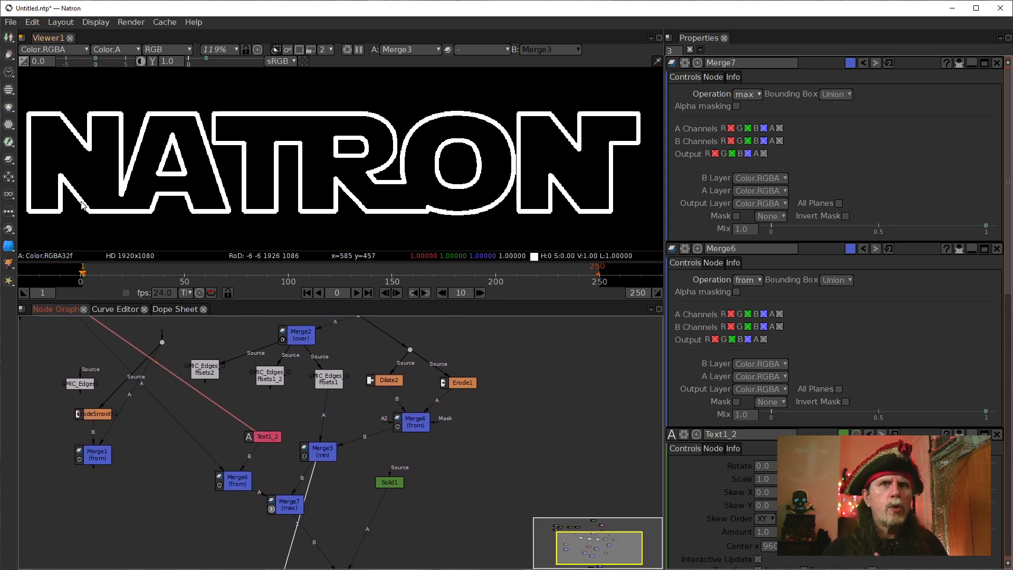
left_click_drag(394, 375, 442, 429)
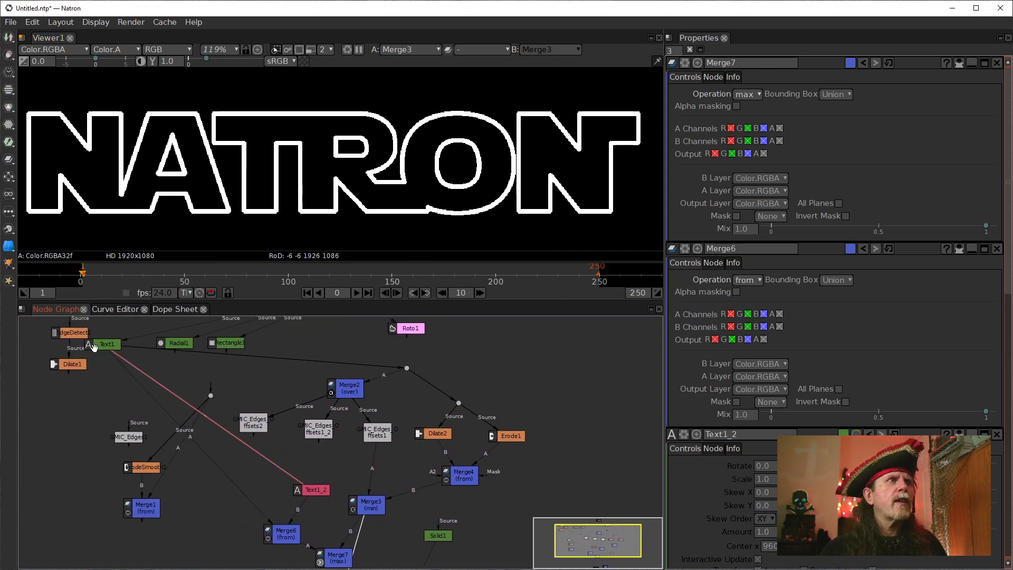
left_click_drag(94, 347, 74, 352)
left_click(182, 344)
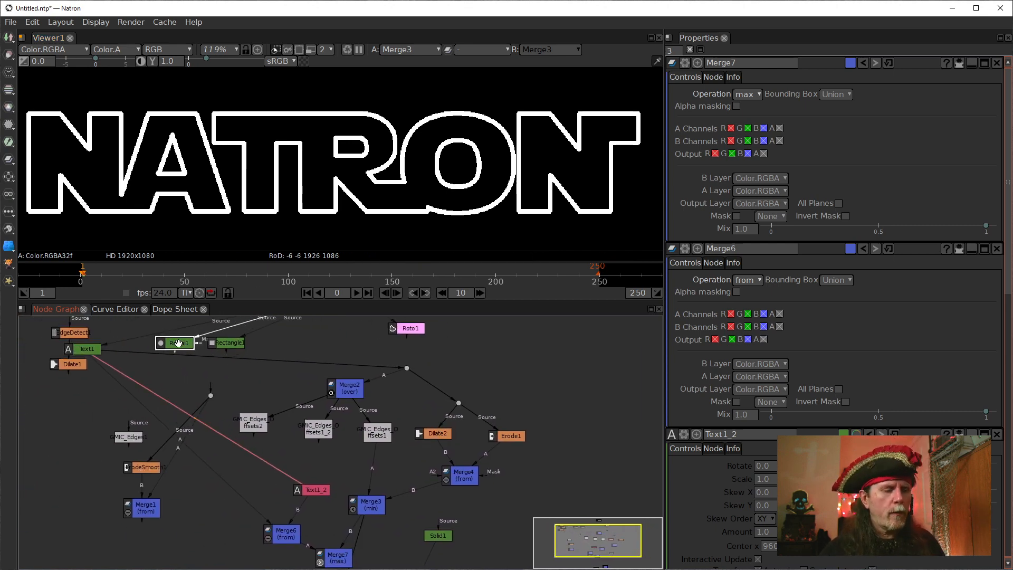
key("1")
Reposition the Merge6 node below Merge1, well clear of Merge7 in the node graph.
scroll(335, 493, "down", 5)
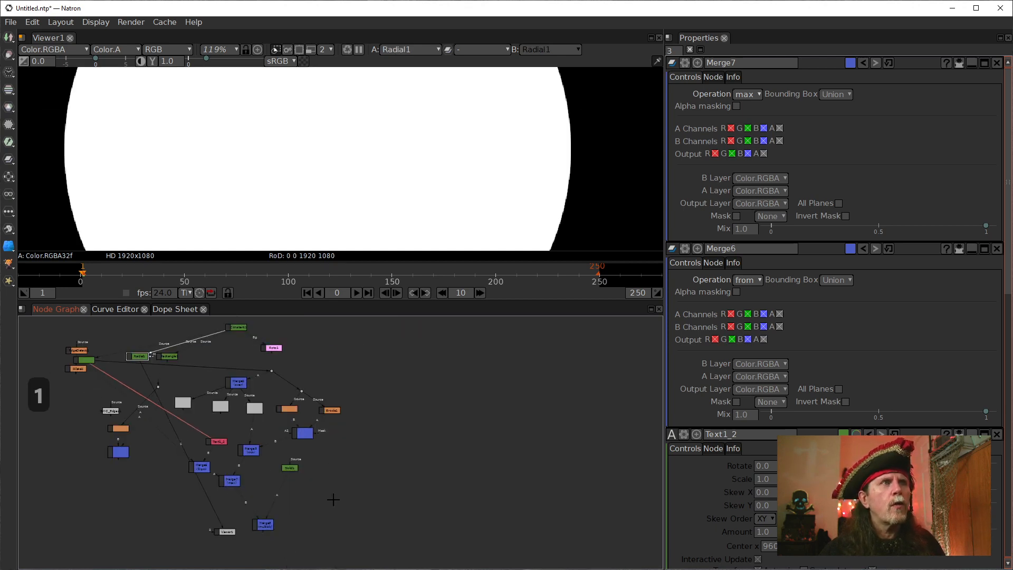
left_click_drag(252, 440, 159, 458)
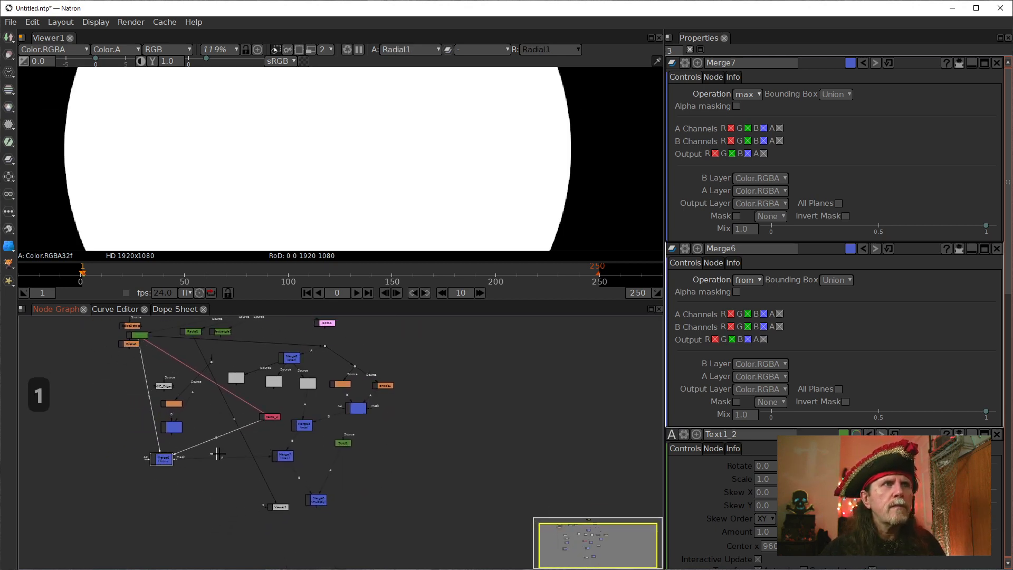
left_click_drag(268, 436, 253, 479)
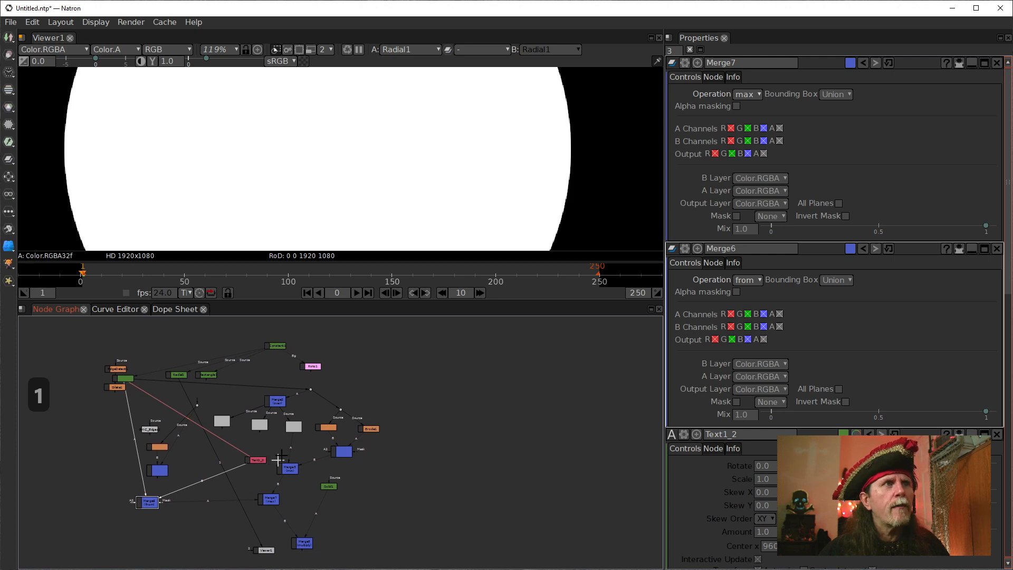
Feed Radial1 instead of Text1 into the dot that supplies Merge2, Dilate2 and Erode1.
left_click_drag(310, 413, 252, 488)
left_click_drag(166, 460, 116, 448)
left_click_drag(334, 447, 371, 291)
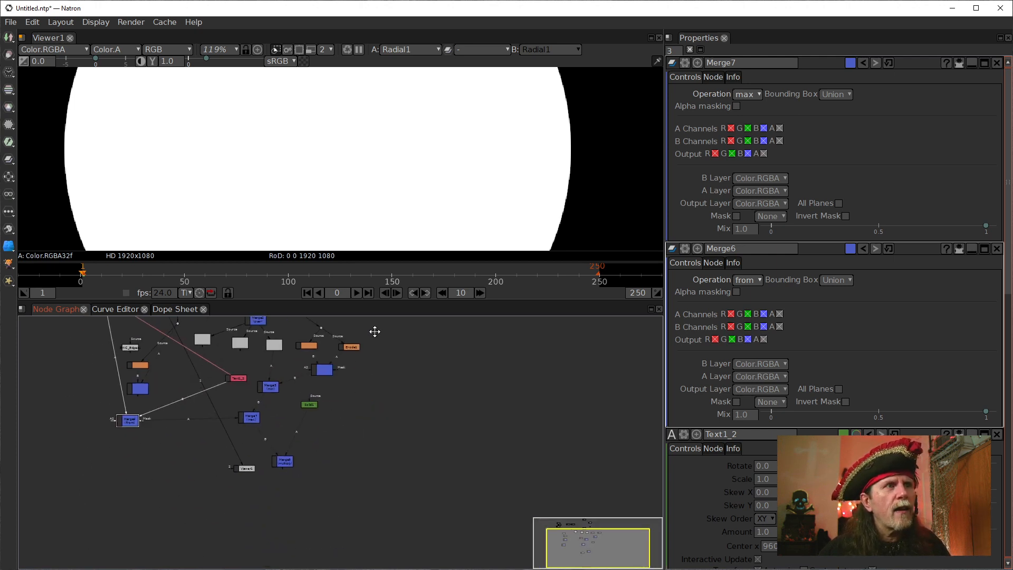
Display Merge5's coloured output in Viewer1, with the whole combined outline in view.
left_click_drag(246, 420, 248, 424)
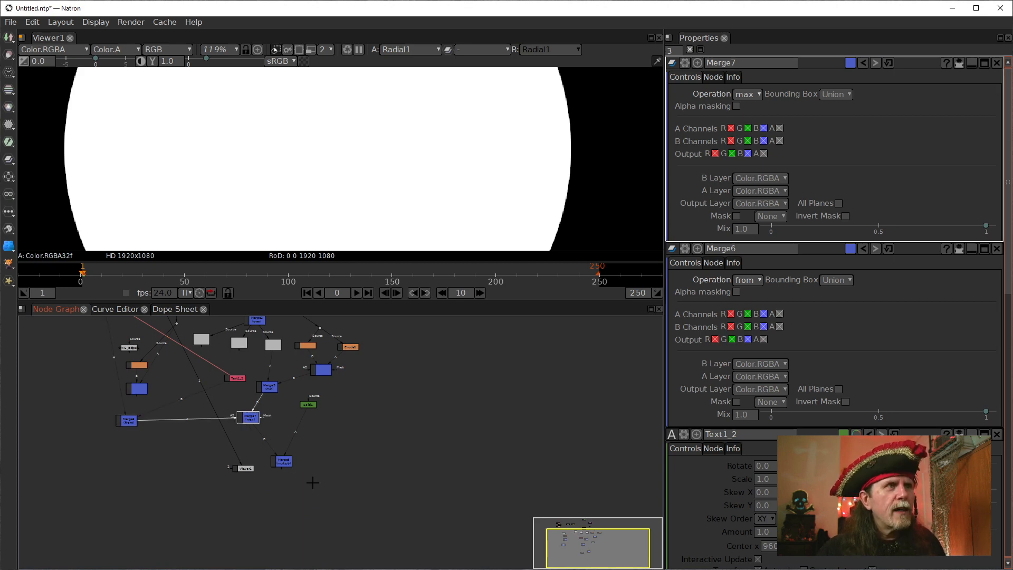
left_click(284, 460)
key("1")
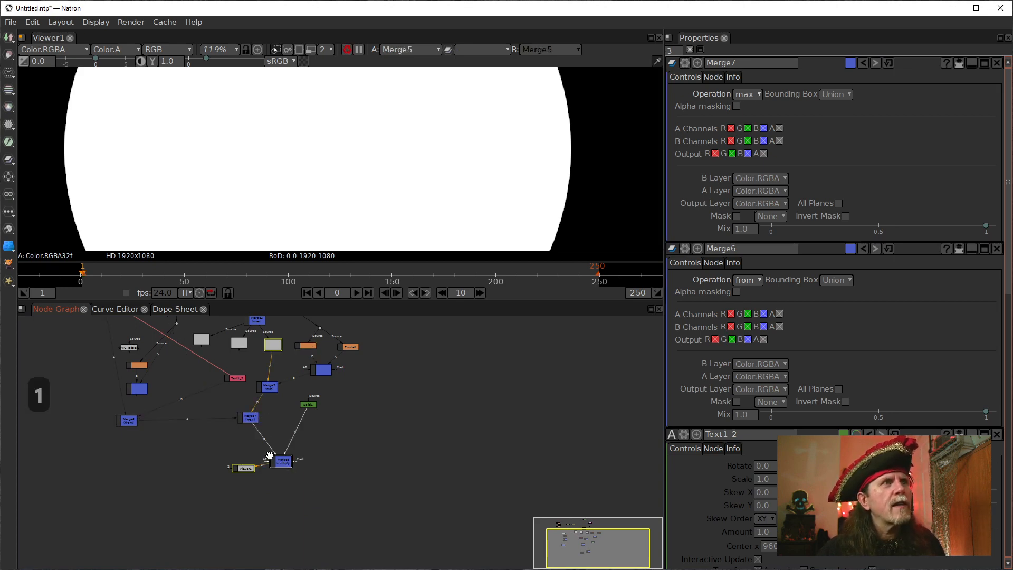
scroll(317, 196, "down", 4)
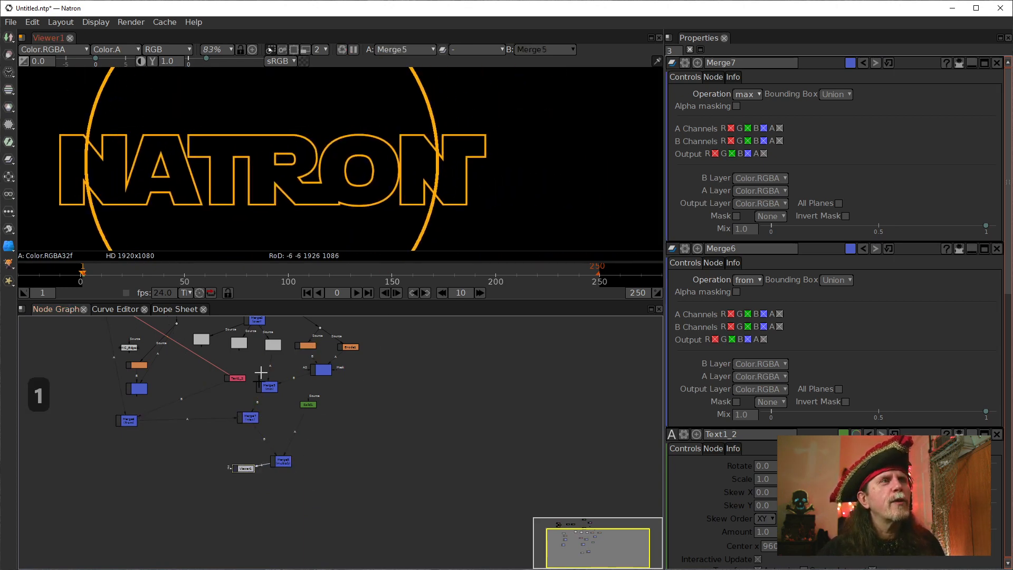
Move Merge7 closer to Merge6 and feed Merge3 directly into Merge5's B input instead of Merge7.
left_click_drag(250, 418, 216, 420)
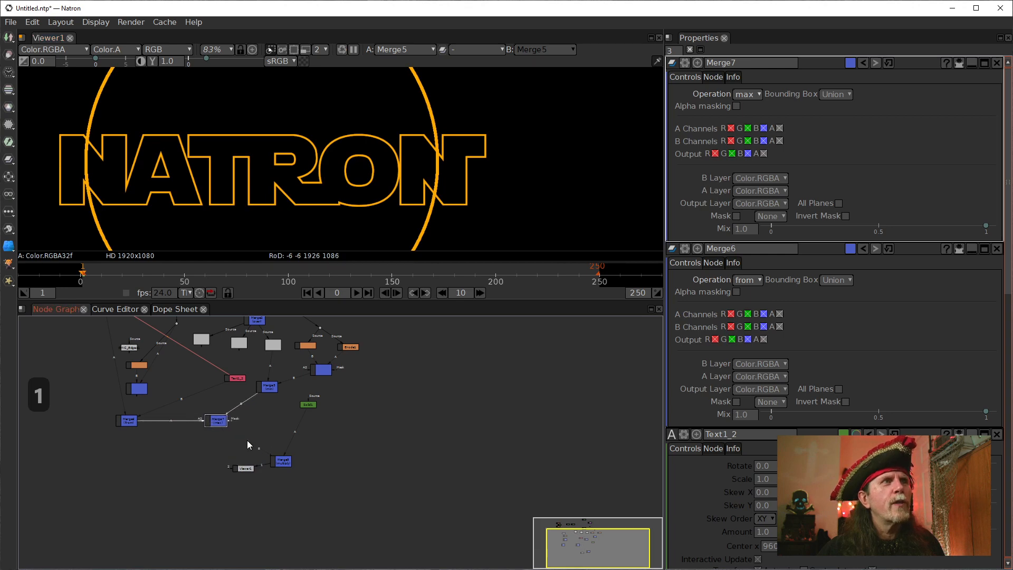
left_click_drag(268, 389, 253, 401)
scroll(326, 150, "down", 8)
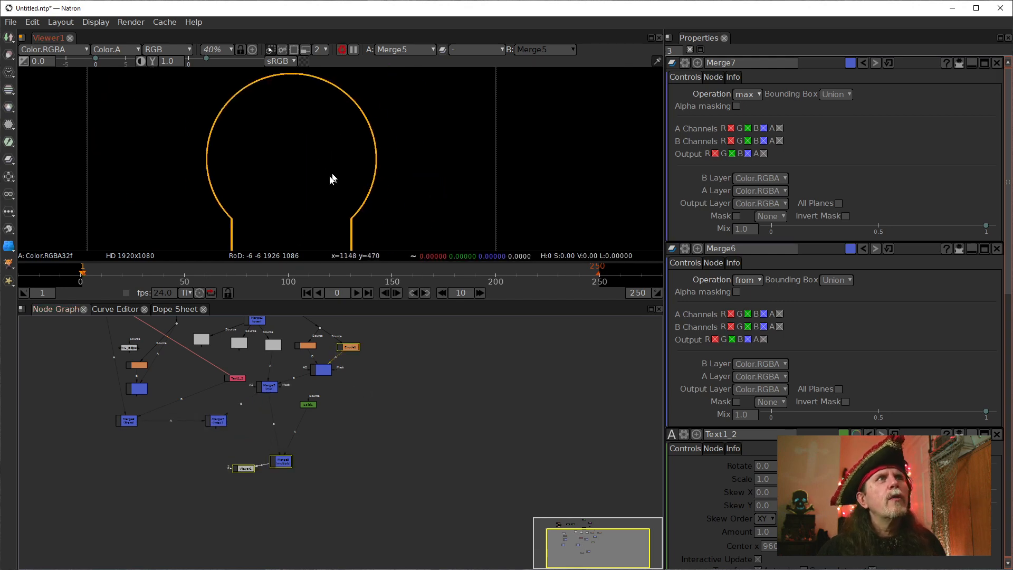
left_click_drag(326, 164, 330, 176)
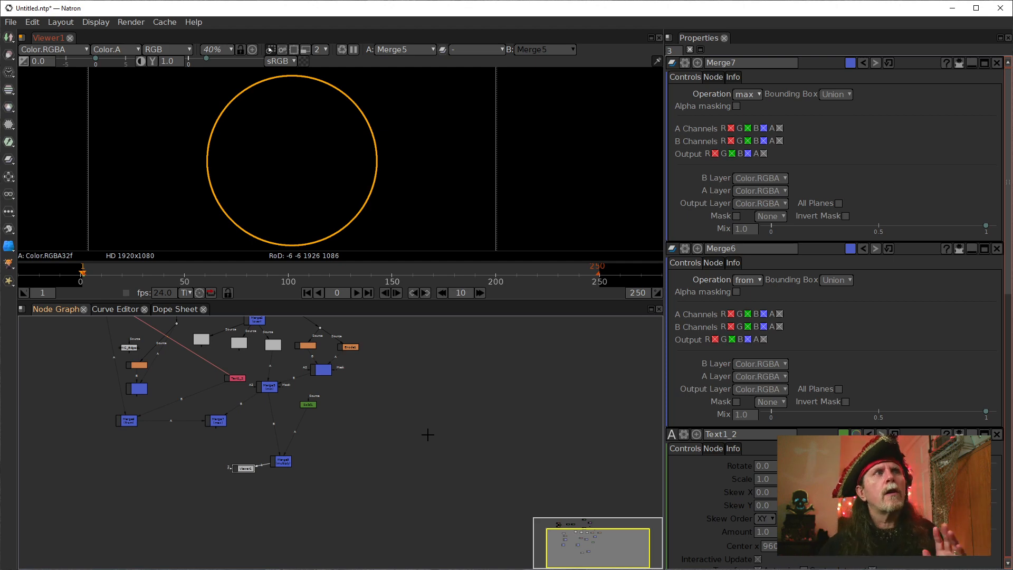
Display the GMIC_Edges_Offsets1 output in Viewer1 to inspect its edge offsets of the circle.
left_click_drag(298, 393, 346, 441)
scroll(340, 434, "up", 3)
left_click_drag(331, 405, 371, 460)
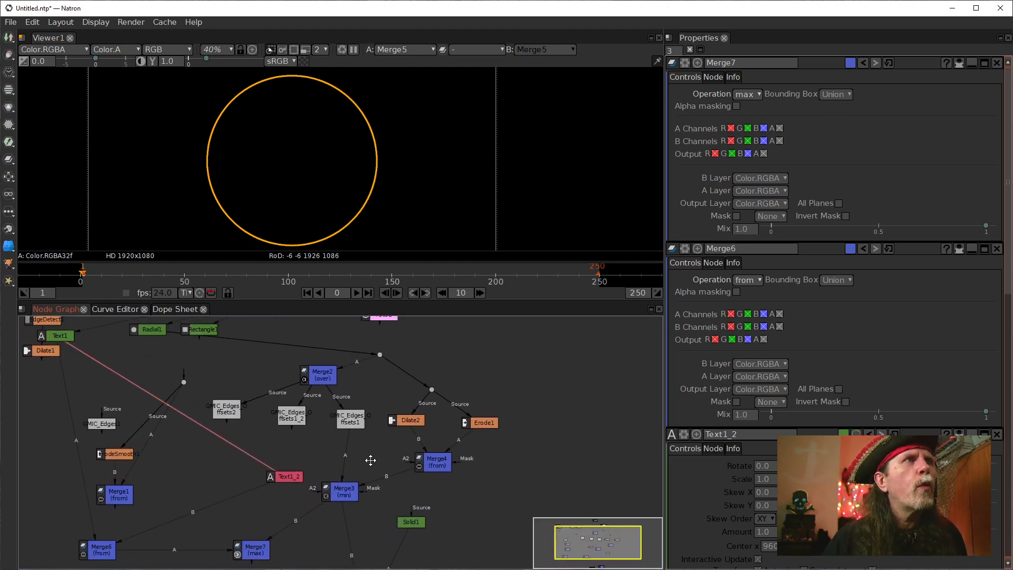
left_click(348, 420)
key("1")
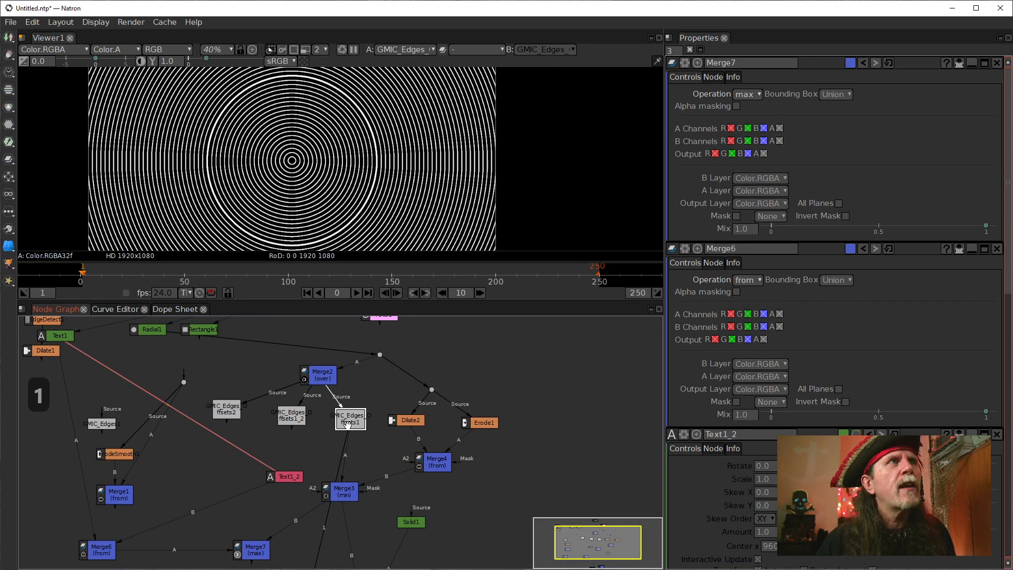
Open the settings of GMIC_Edges_Offsets1_2 and GMIC_Edges_Offsets2 and display each node's output in Viewer1.
left_click(296, 423)
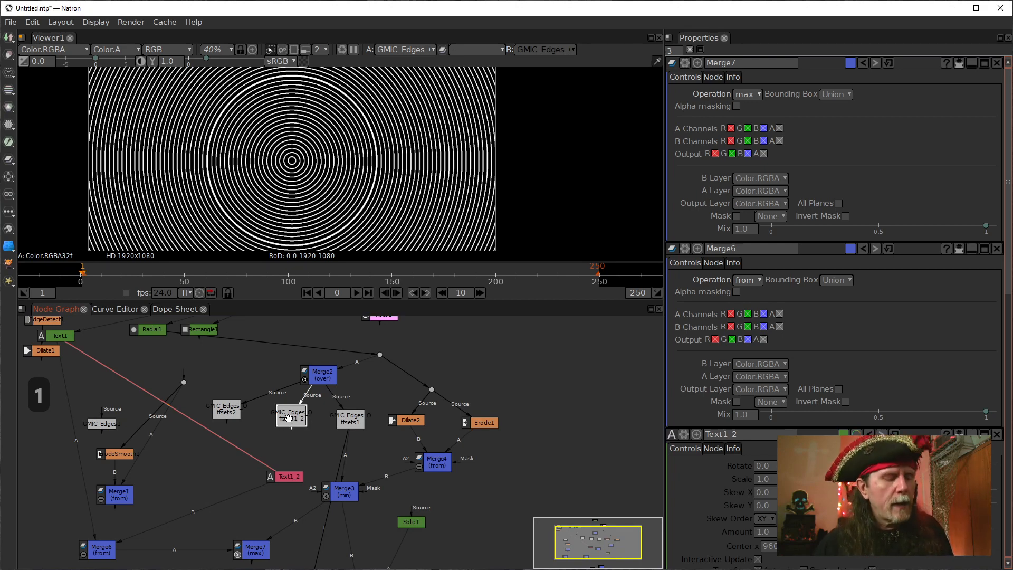
double_click(295, 421)
key("1")
double_click(232, 417)
key("1")
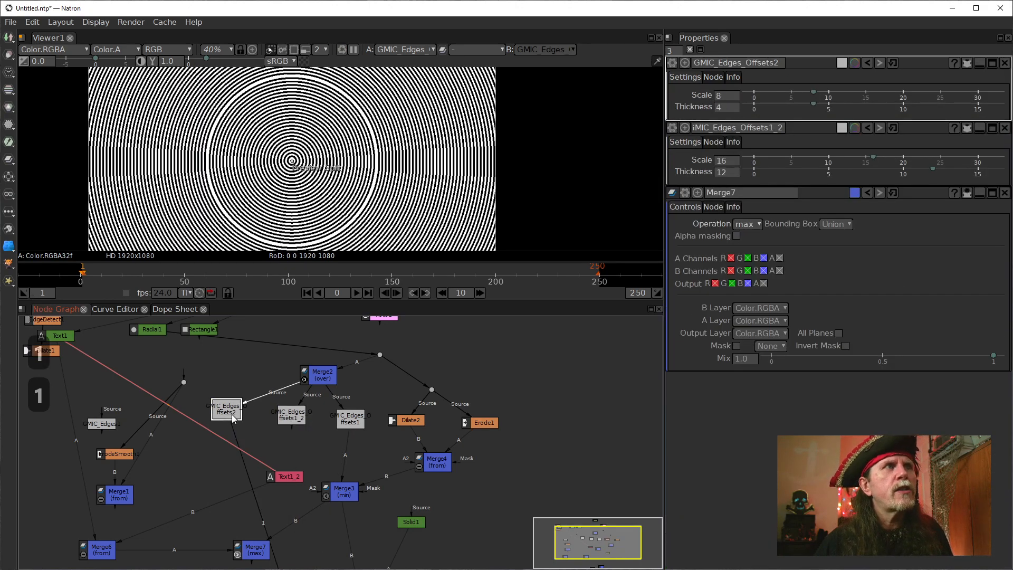
Examine GMIC_Edges_Offsets2's ring pattern up close together with its Scale and Thickness settings.
scroll(204, 177, "up", 10)
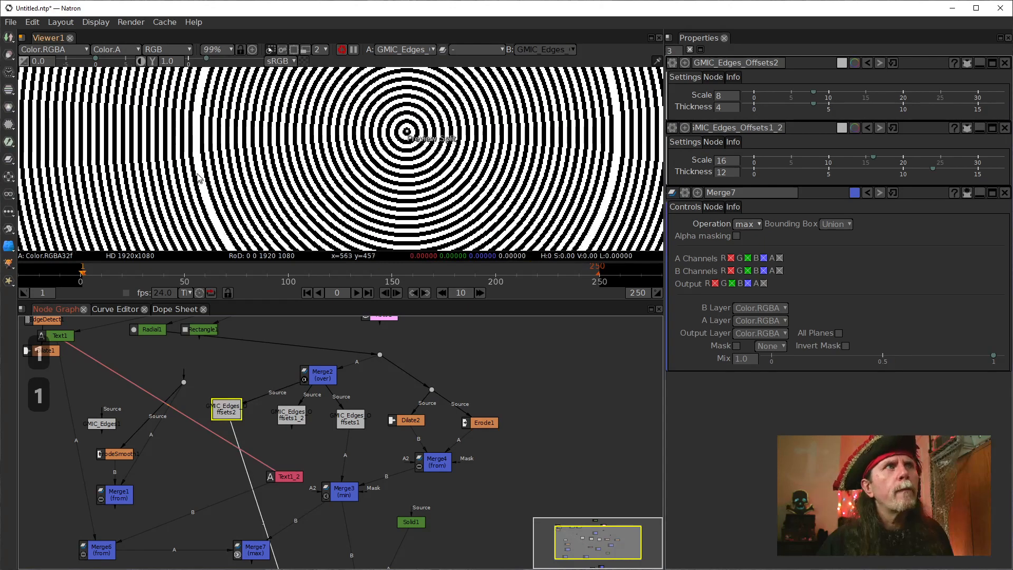
scroll(195, 173, "up", 5)
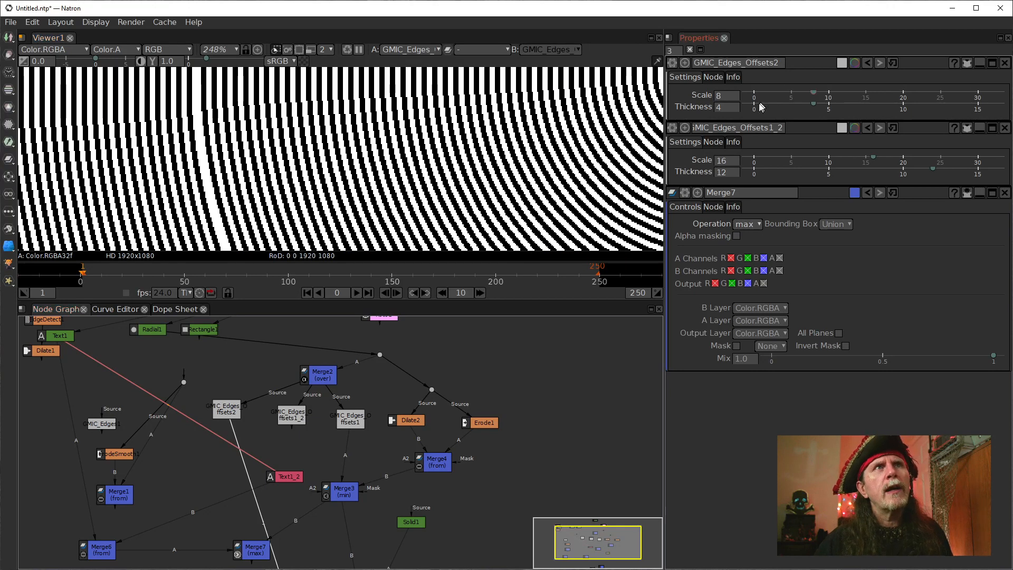
left_click(722, 97)
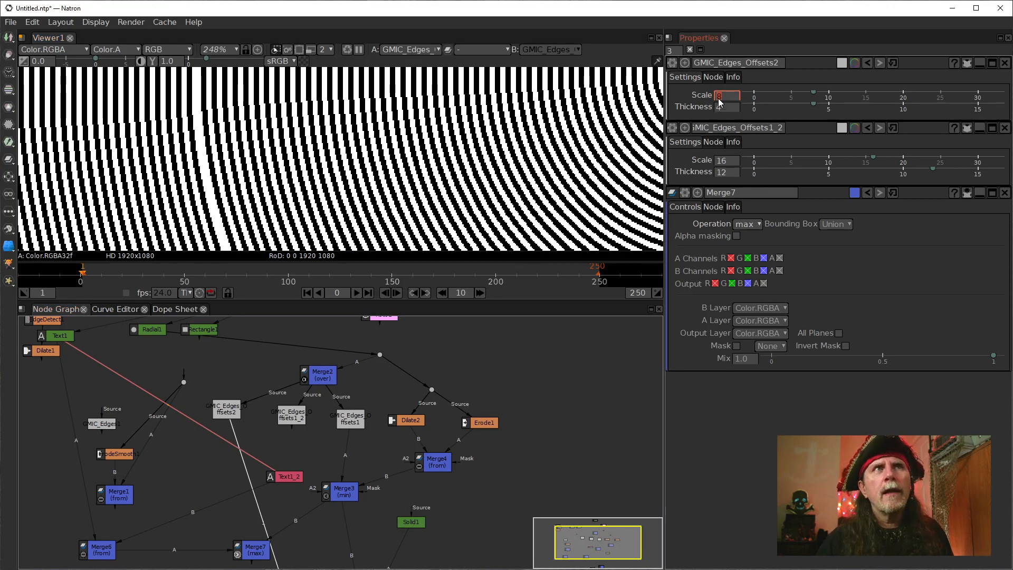
left_click(718, 108)
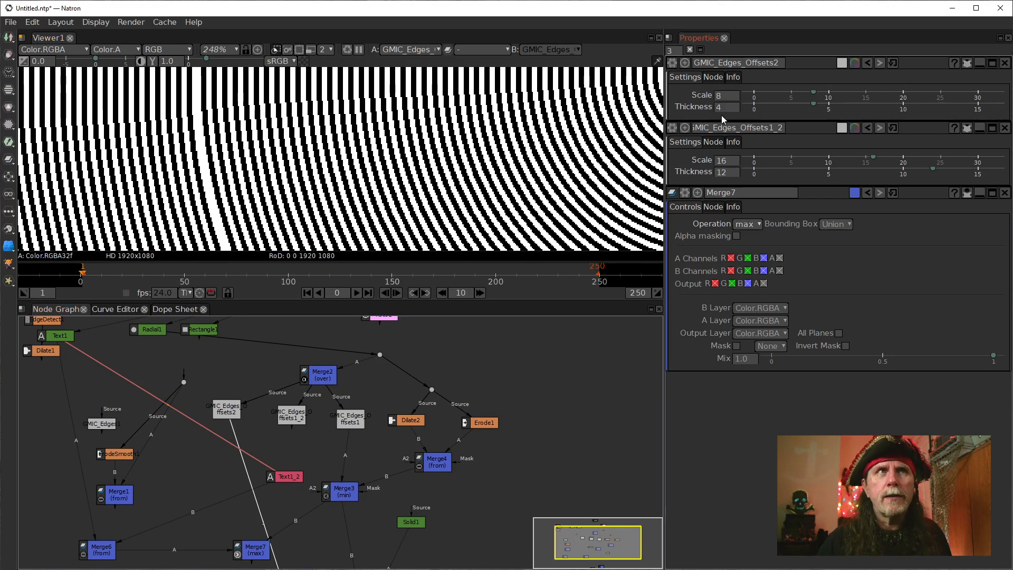
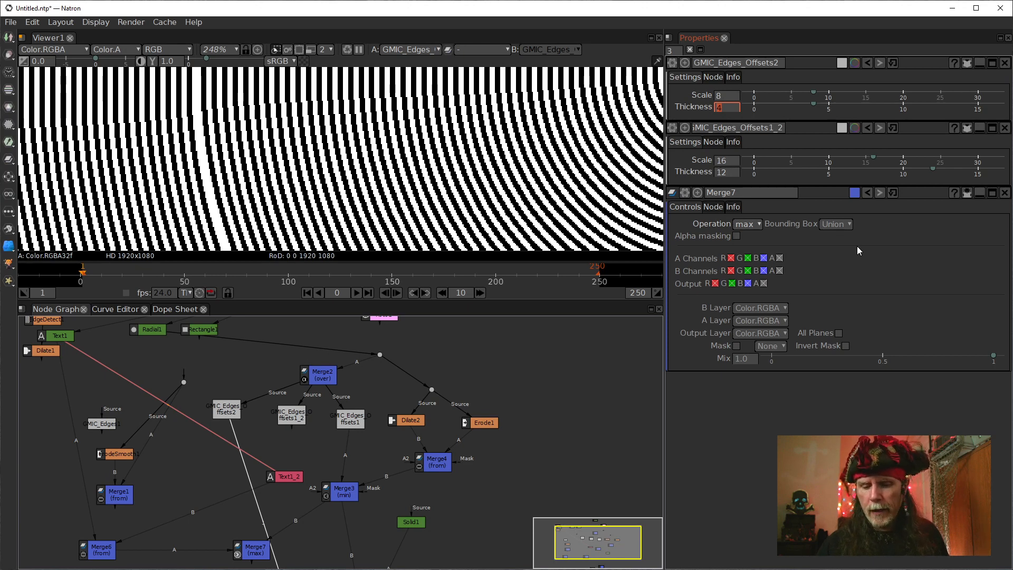
Try Thickness values 0, 1, 2, 3 and 4 on GMIC_Edges_Offsets2, stepping back to 3.
type("0")
key("Return")
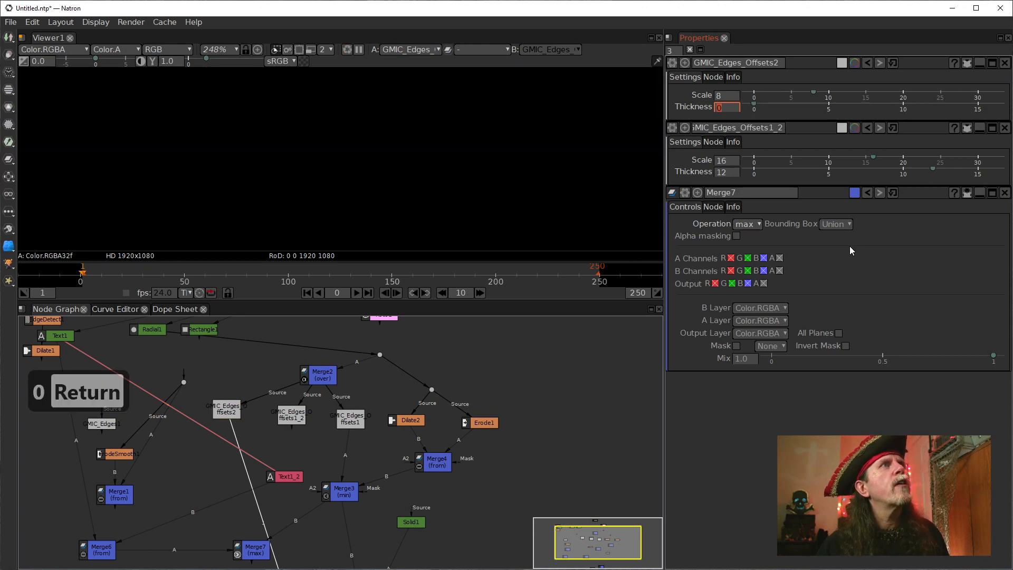
type("1")
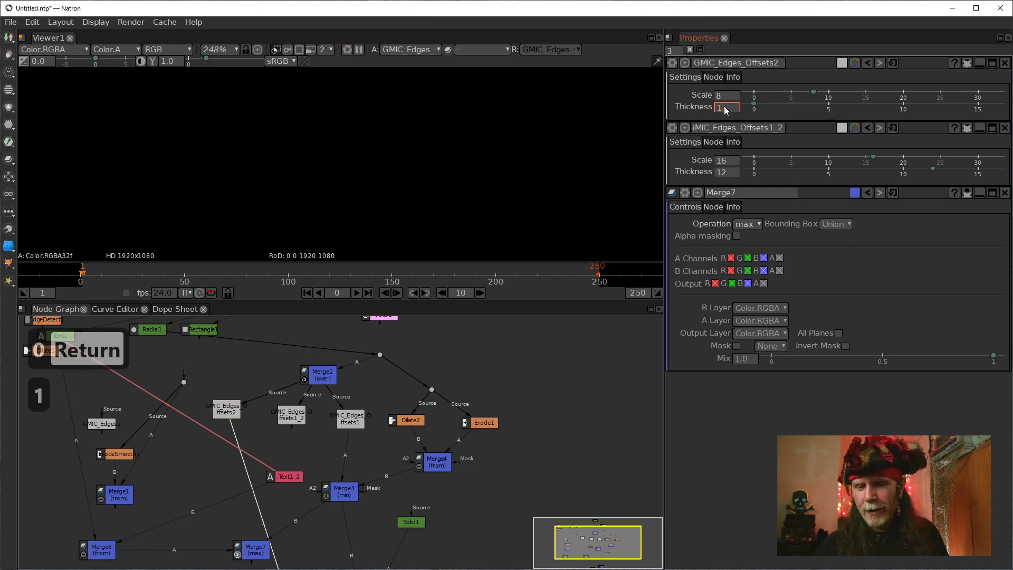
key("Return")
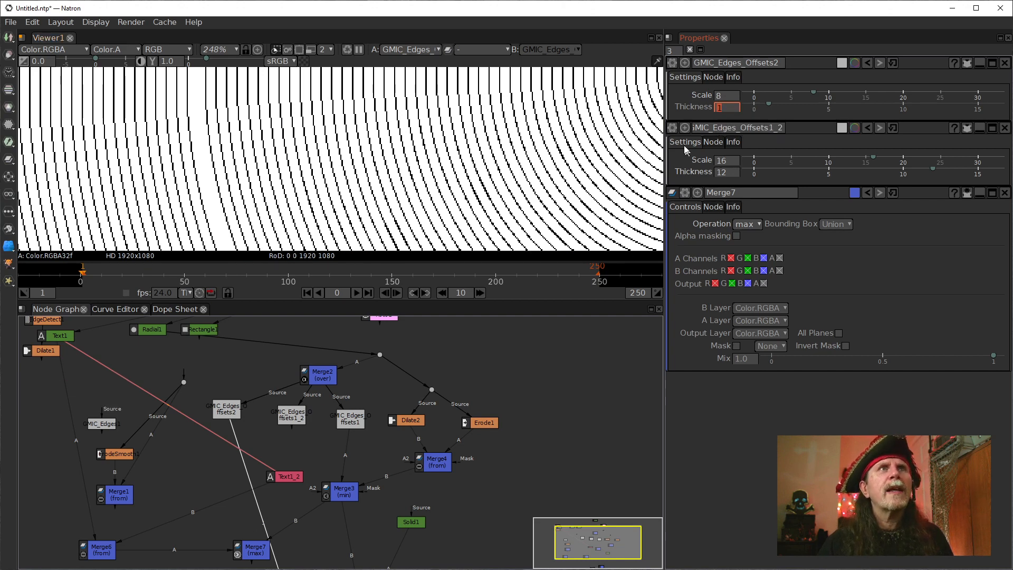
scroll(721, 112, "up", 1)
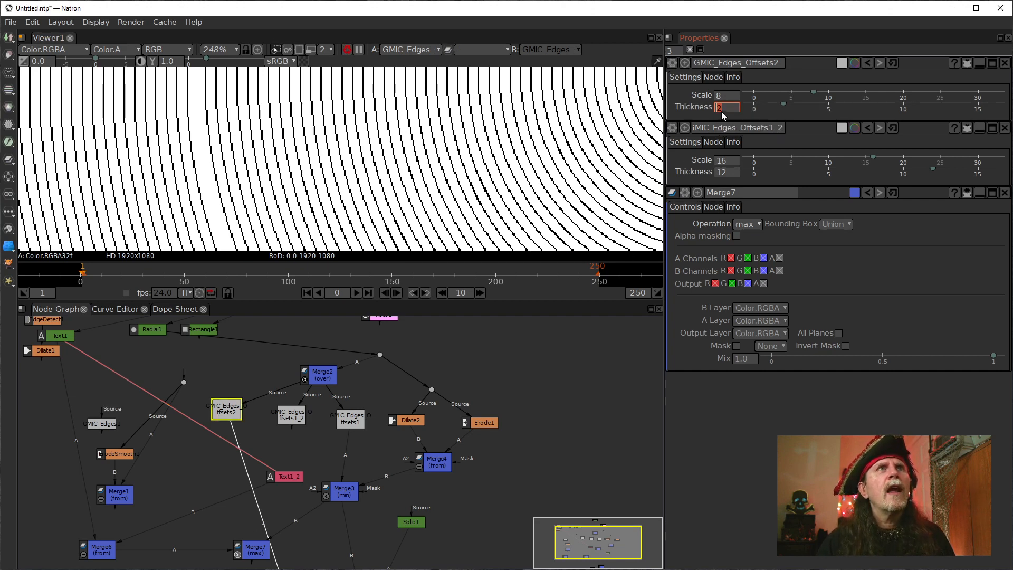
scroll(721, 112, "up", 1)
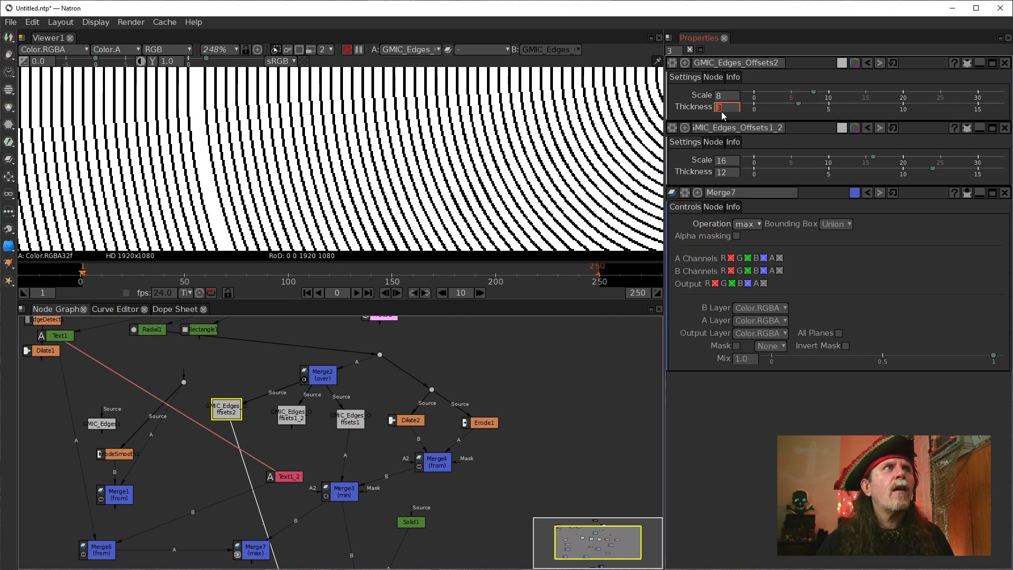
scroll(721, 112, "up", 1)
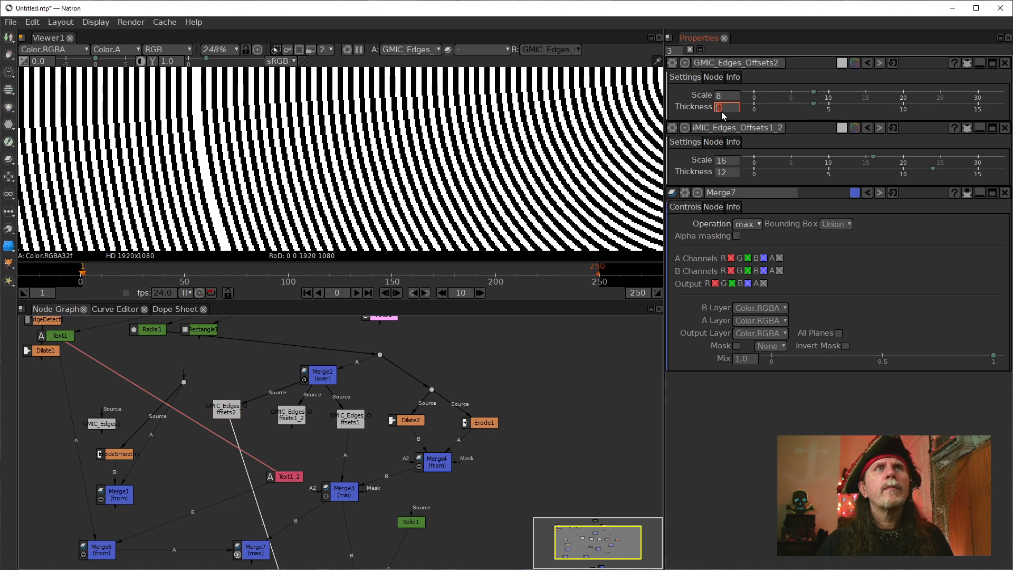
scroll(720, 112, "down", 2)
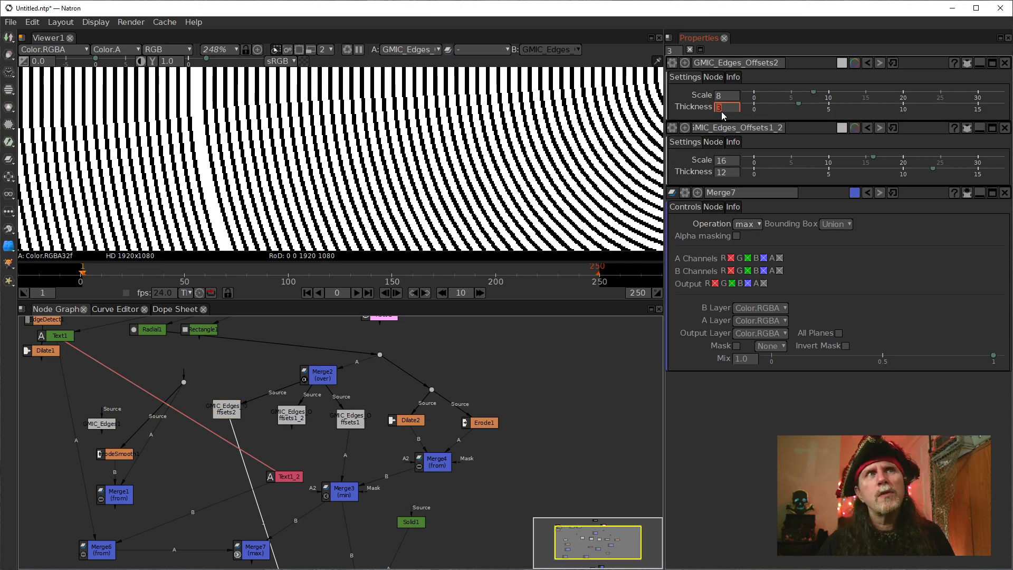
Try a different Scale on GMIC_Edges_Offsets2, return it to 8, and set Thickness to 4.
left_click(718, 96)
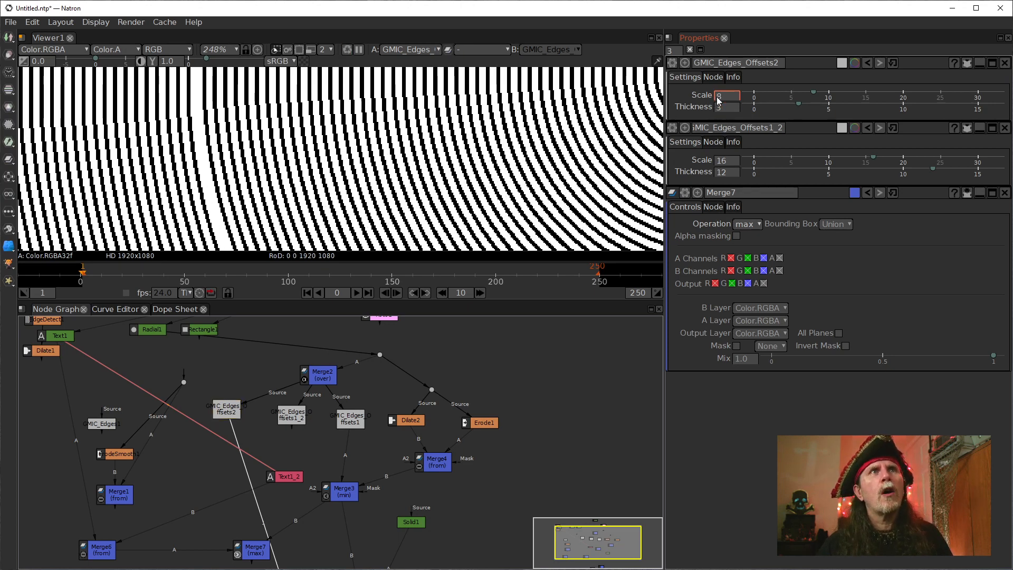
scroll(718, 100, "up", 1)
scroll(717, 100, "down", 1)
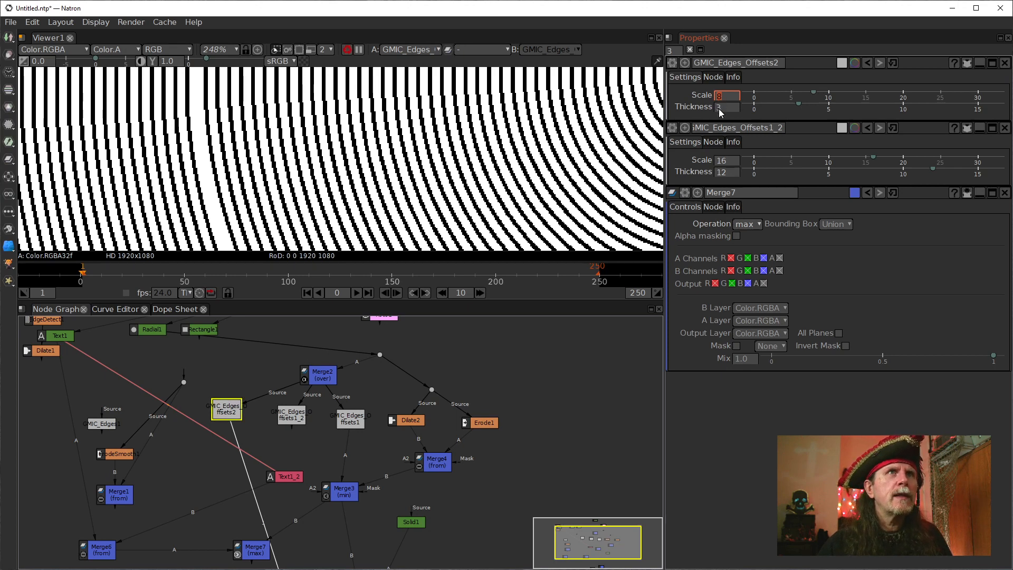
left_click(719, 109)
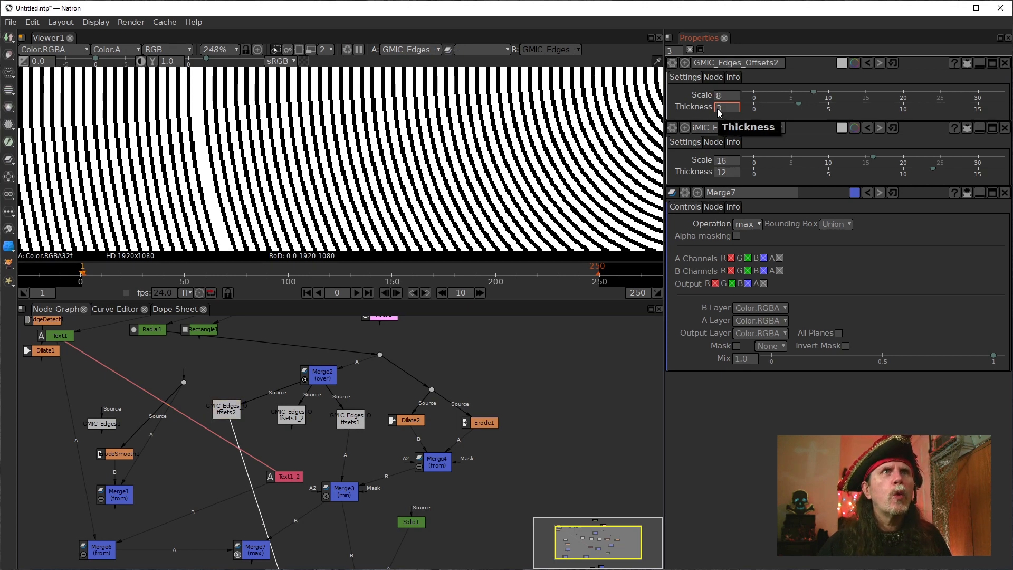
scroll(717, 109, "up", 1)
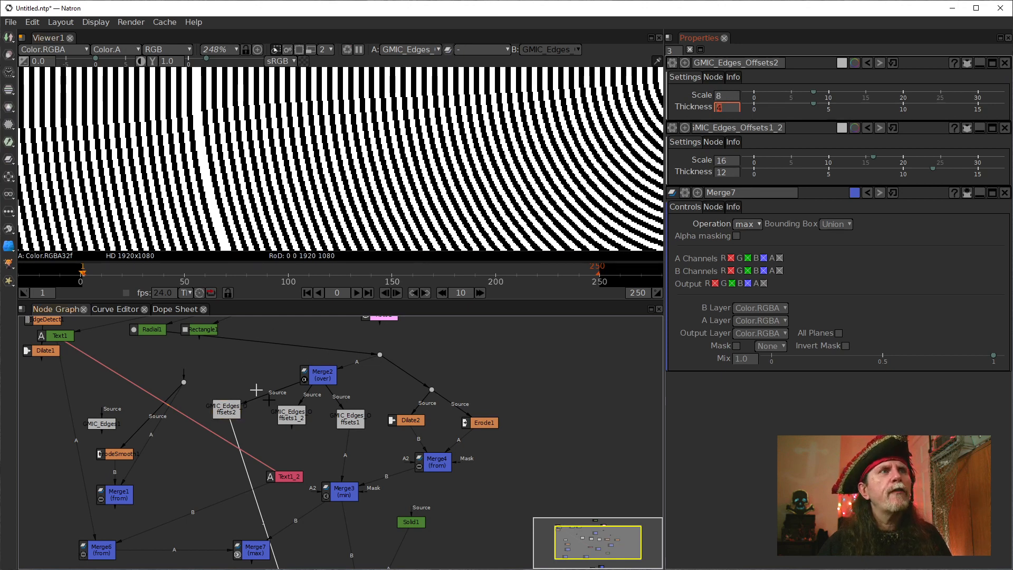
View the outputs of GMIC_Edges_Offsets1_2 and GMIC_Edges_Offsets1 in the viewer.
left_click(292, 420)
key("1")
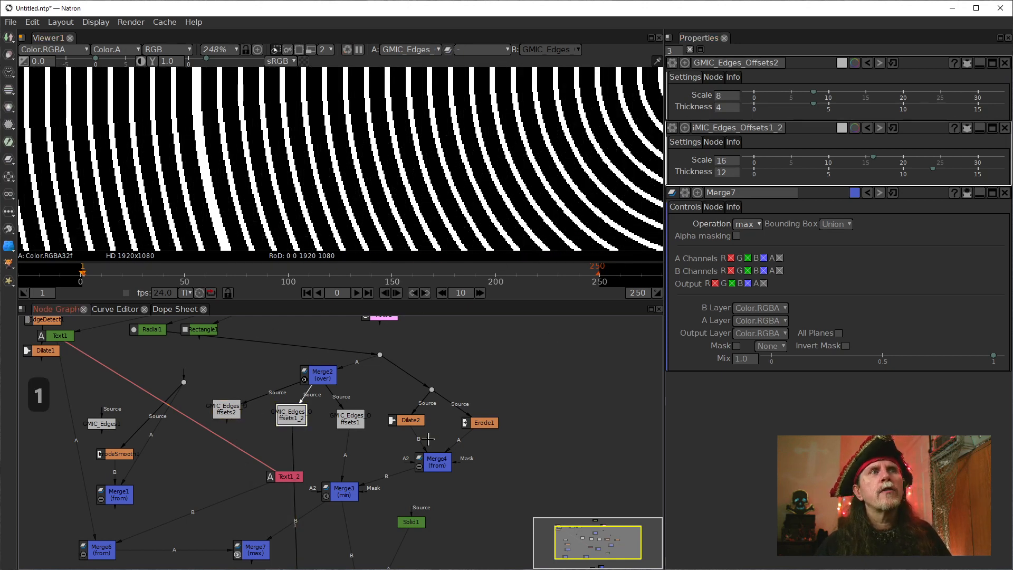
left_click(351, 423)
key("1")
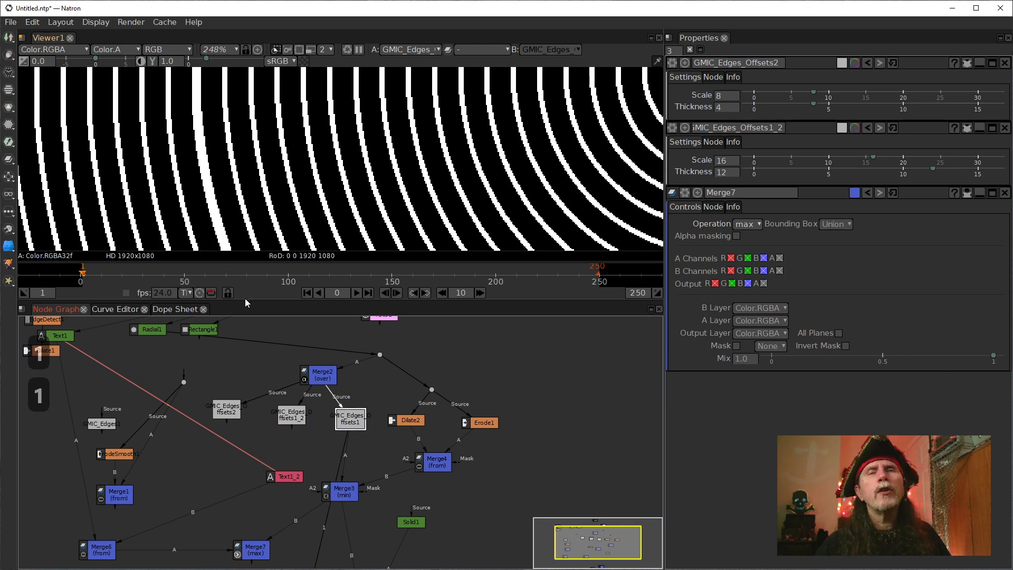
Move Merge3 directly below GMIC_Edges_Offsets1, view its output, and disconnect it from Merge7's B input.
left_click(340, 493)
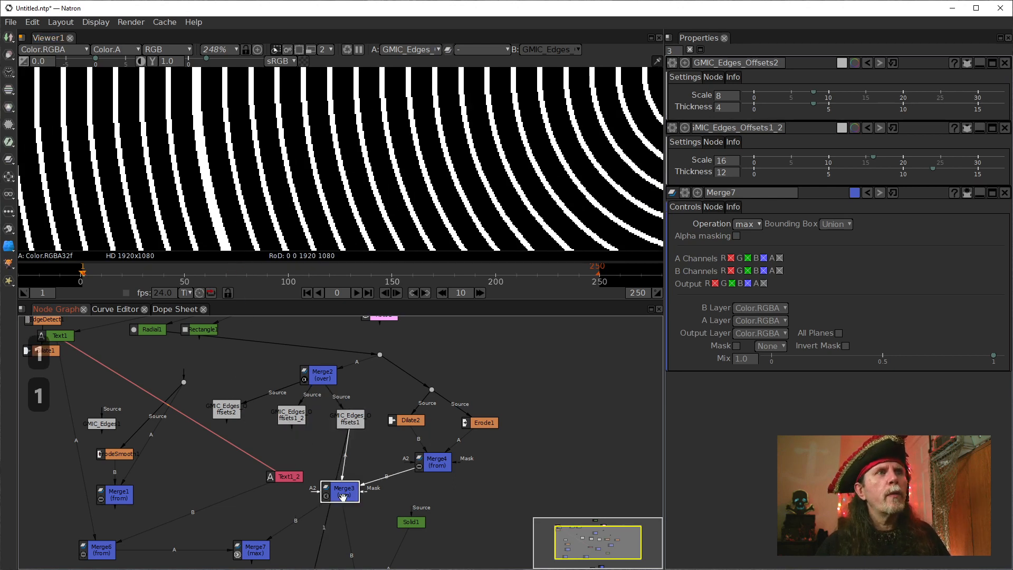
left_click_drag(338, 489, 351, 463)
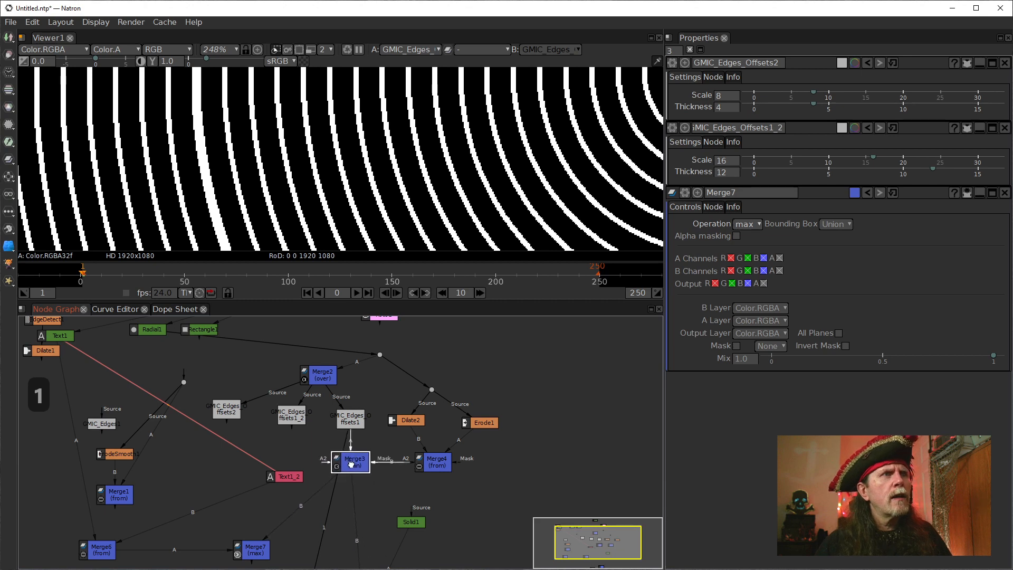
key("1")
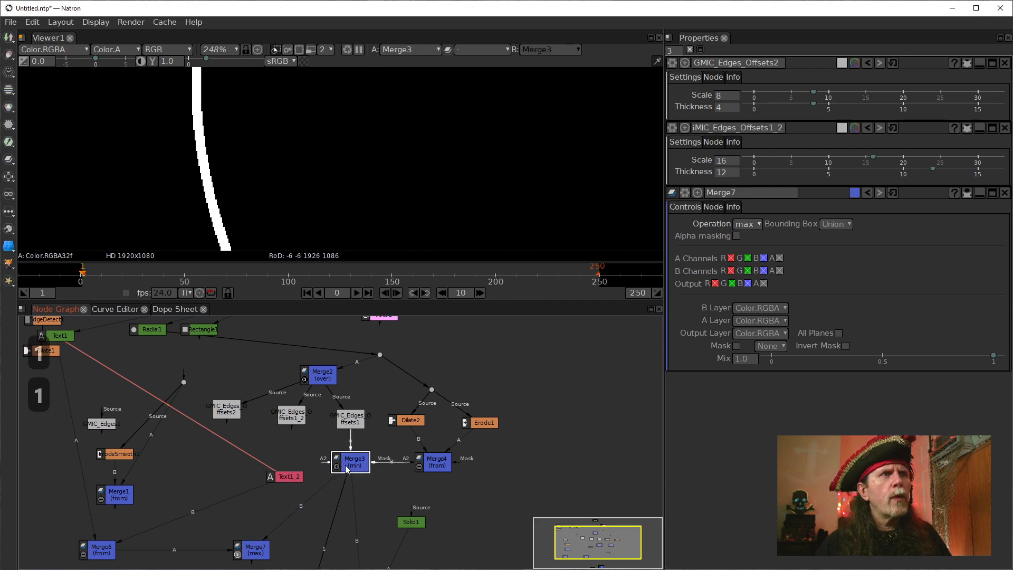
left_click(312, 496)
Compare the outputs of Dilate2, Erode1 and Merge3 in the viewer.
scroll(248, 150, "down", 6)
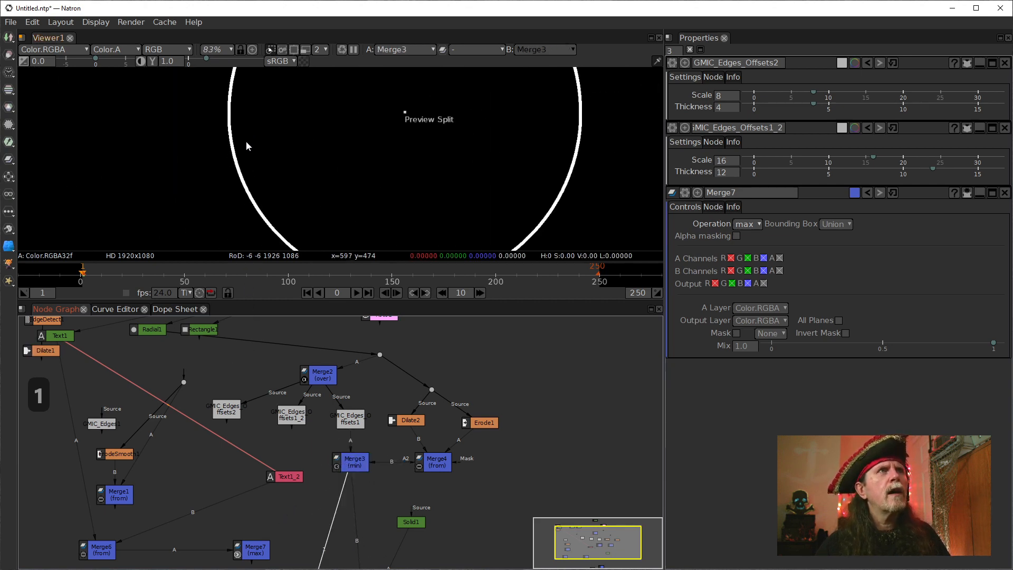
scroll(246, 146, "down", 3)
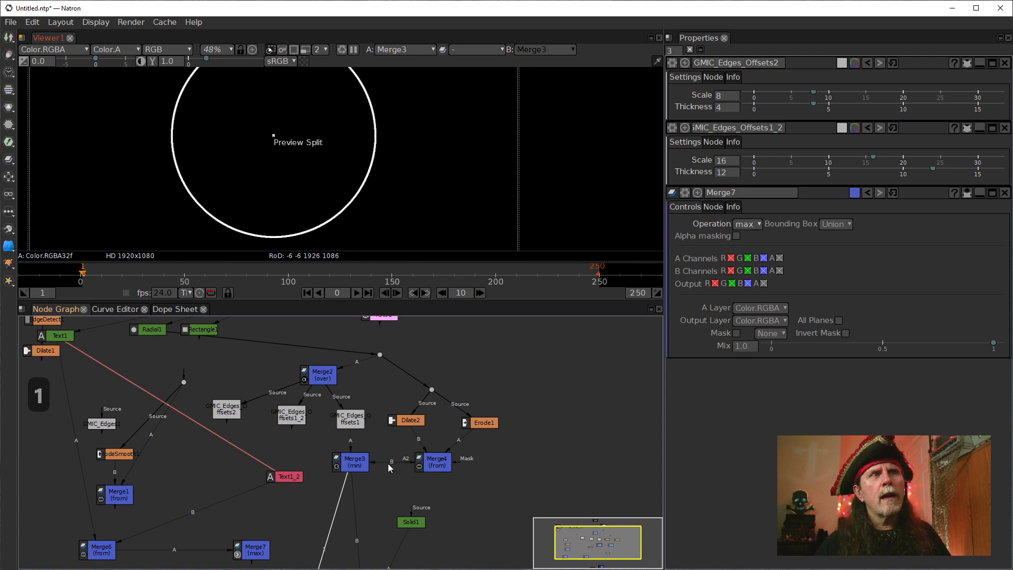
left_click(408, 420)
key("1")
left_click(475, 423)
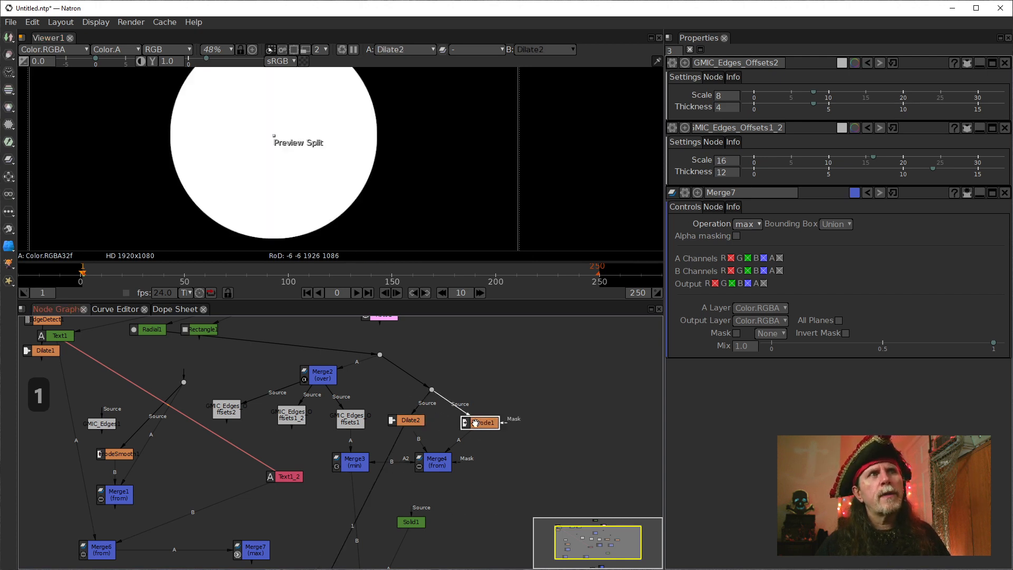
key("1")
left_click(358, 463)
key("1")
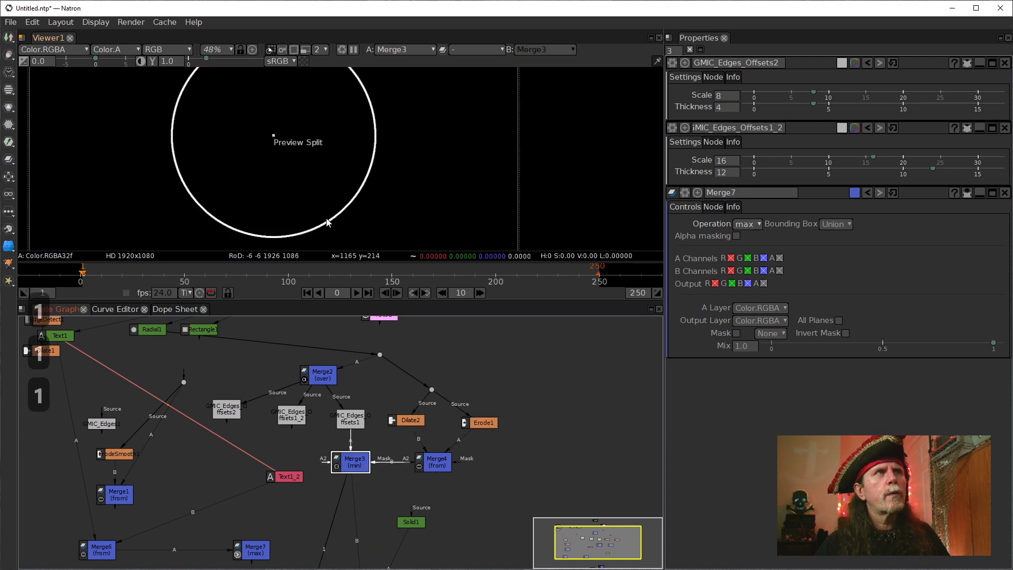
Examine the ring patterns of GMIC_Edges_Offsets1 and GMIC_Edges_Offsets1_2 in the viewer.
left_click(340, 418)
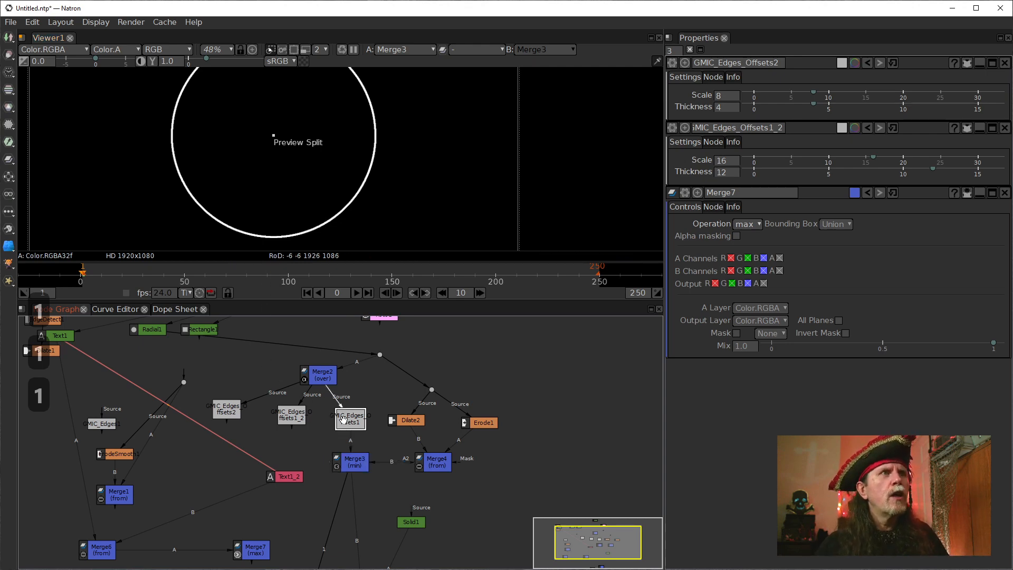
key("1")
left_click(353, 463)
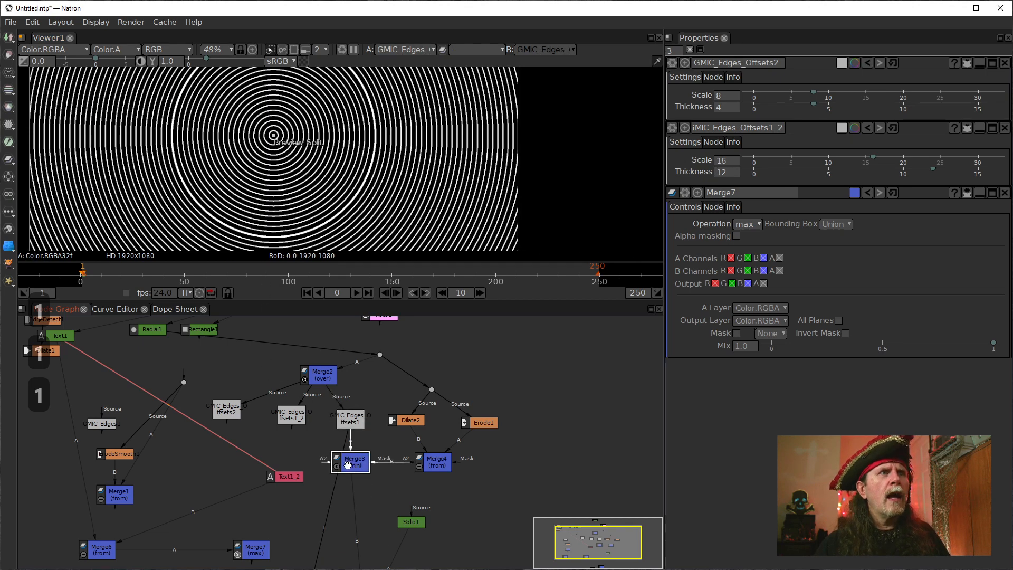
scroll(182, 176, "up", 4)
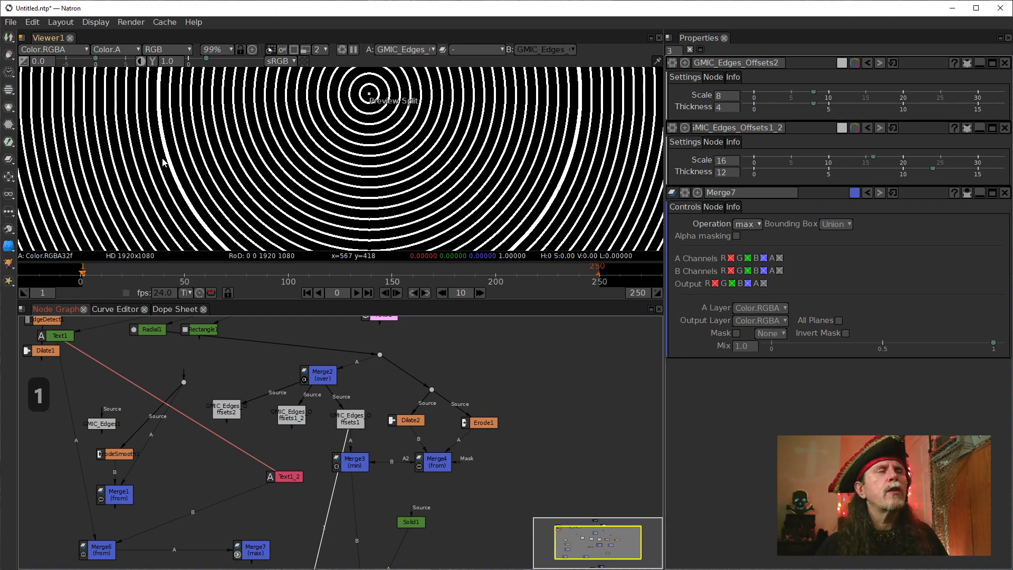
left_click(273, 418)
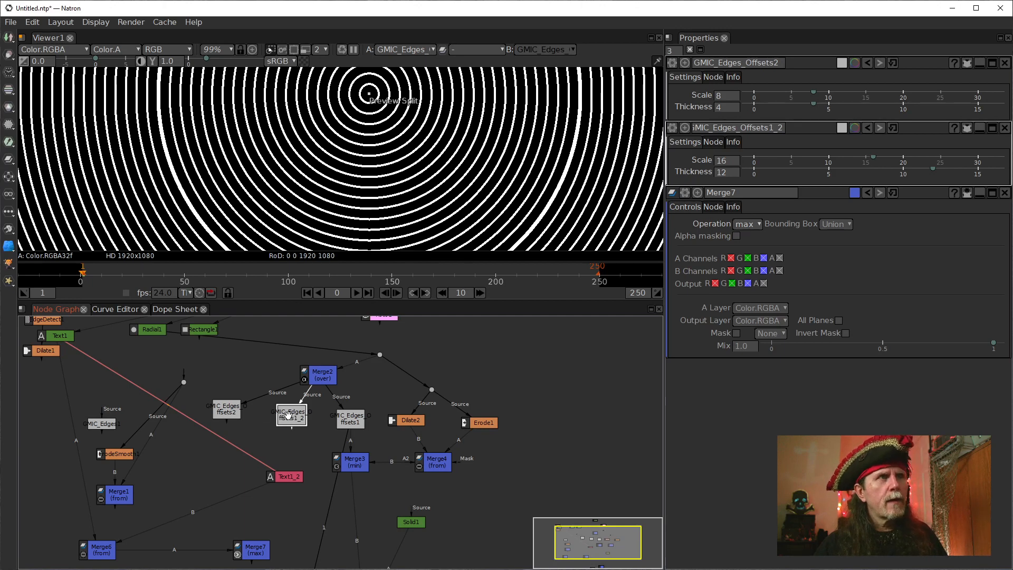
key("1")
left_click(341, 424)
key("1")
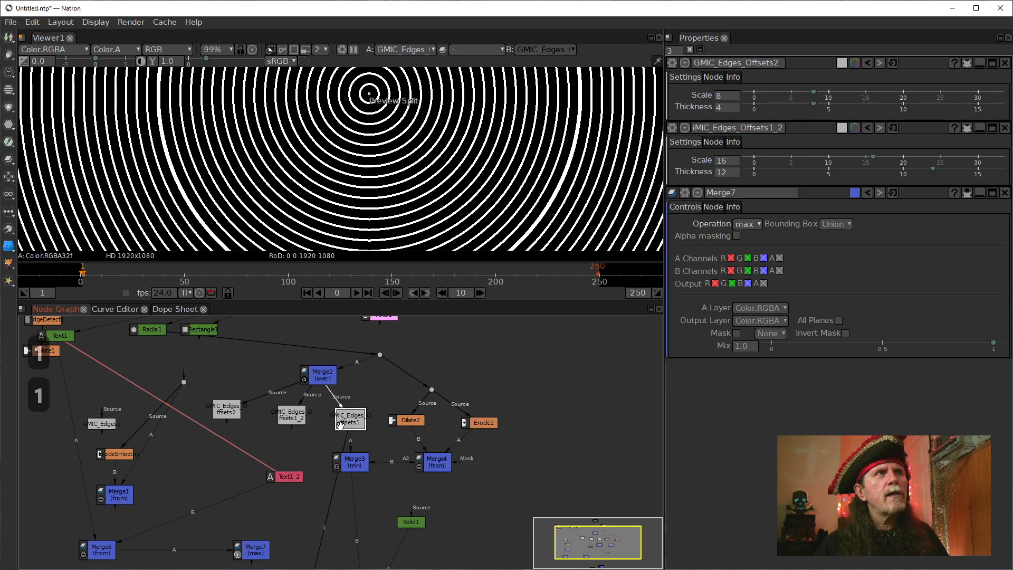
left_click(364, 466)
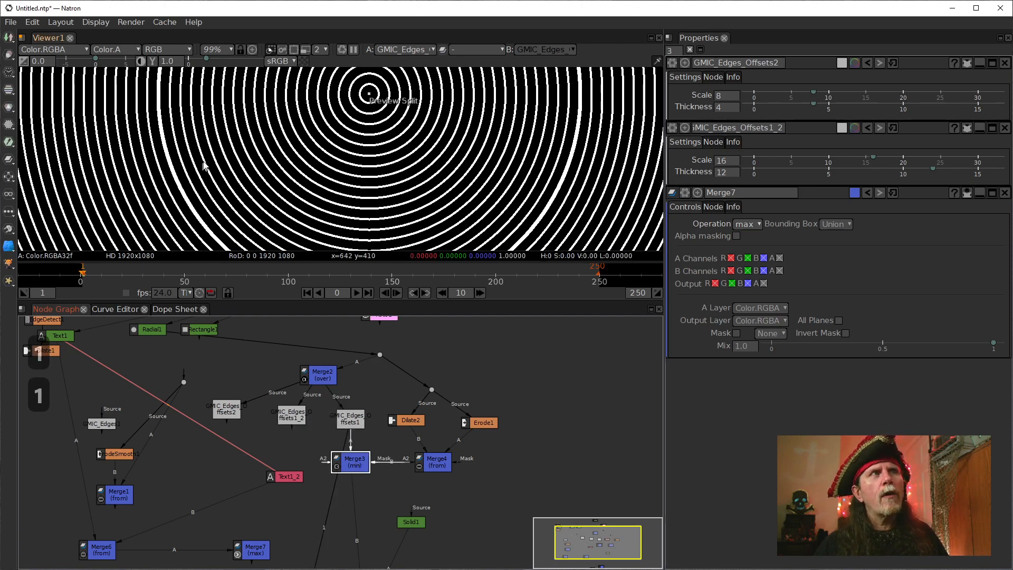
Set the Scale of GMIC_Edges_Offsets1 to 30 and display Merge3's output in the viewer.
double_click(354, 468)
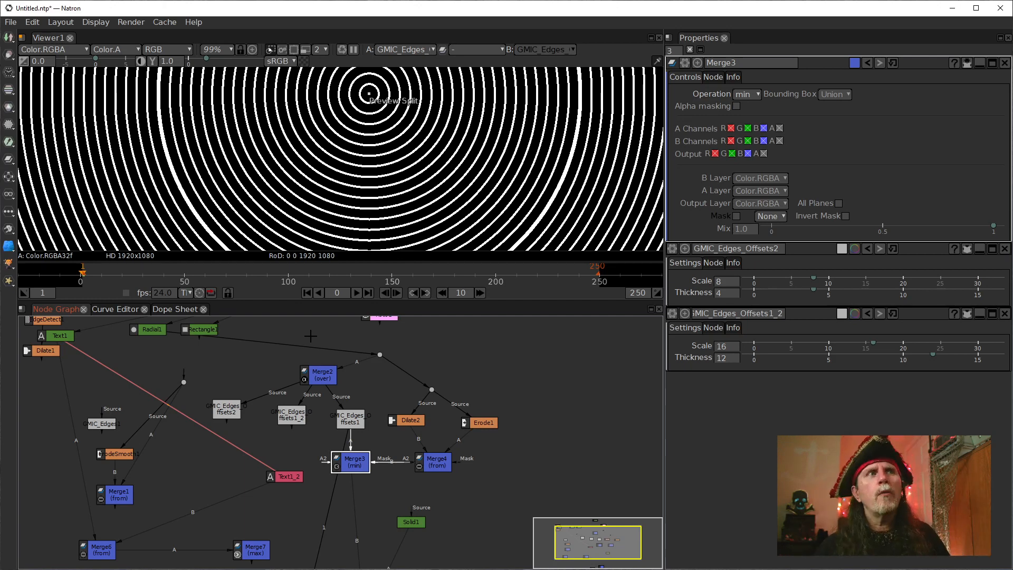
left_click(351, 419)
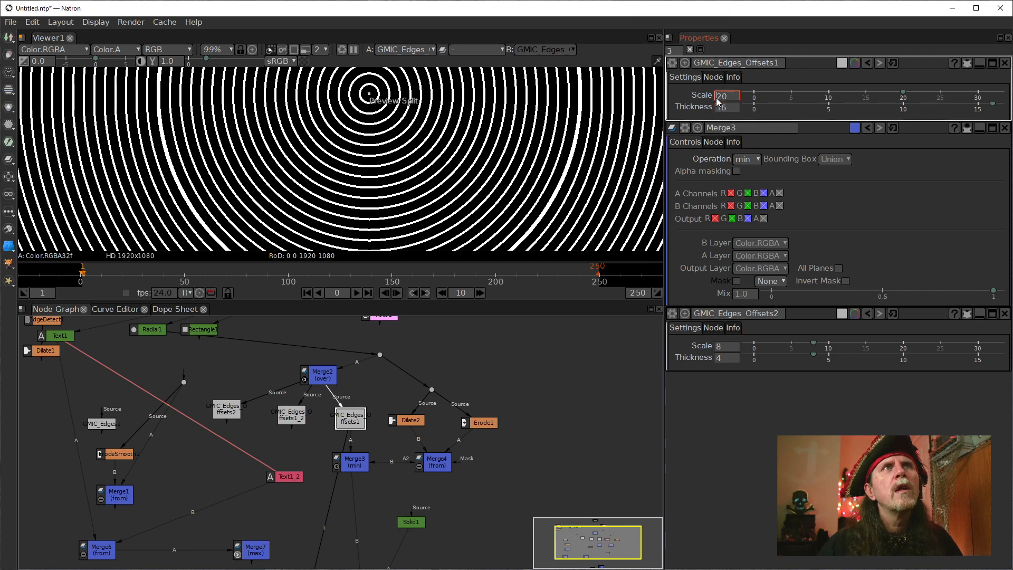
scroll(716, 98, "up", 1)
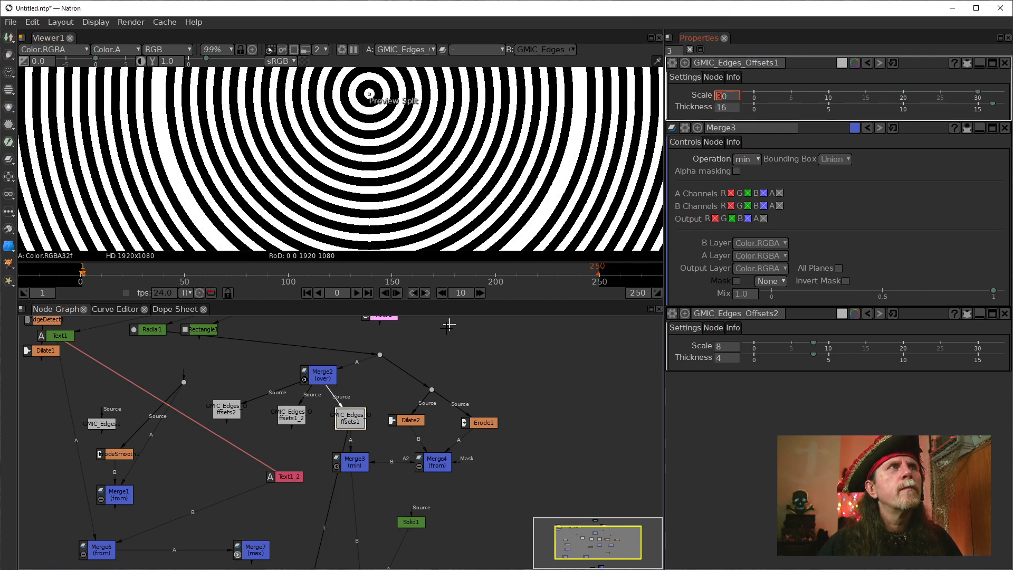
left_click(432, 465)
left_click(351, 464)
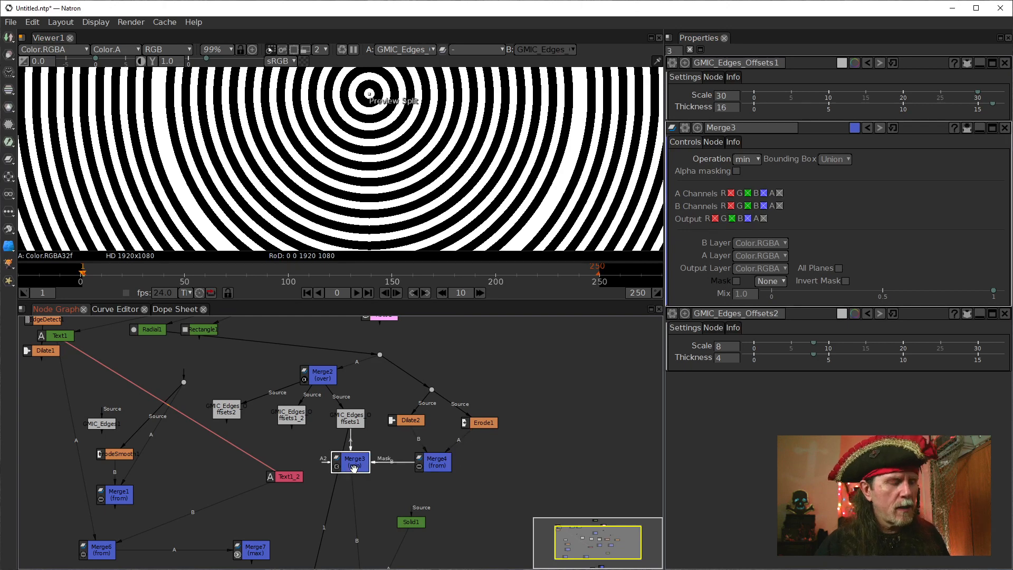
key("1")
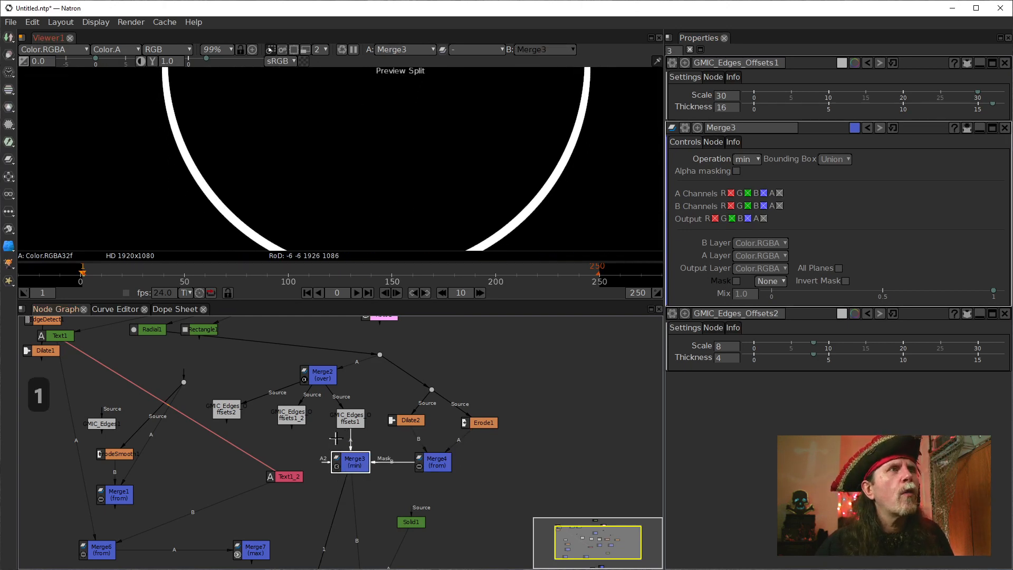
Reconnect the dot feeding Merge2 from Radial1 to the pink node above it and inspect Merge3's resulting outline corners.
left_click_drag(245, 342, 391, 319)
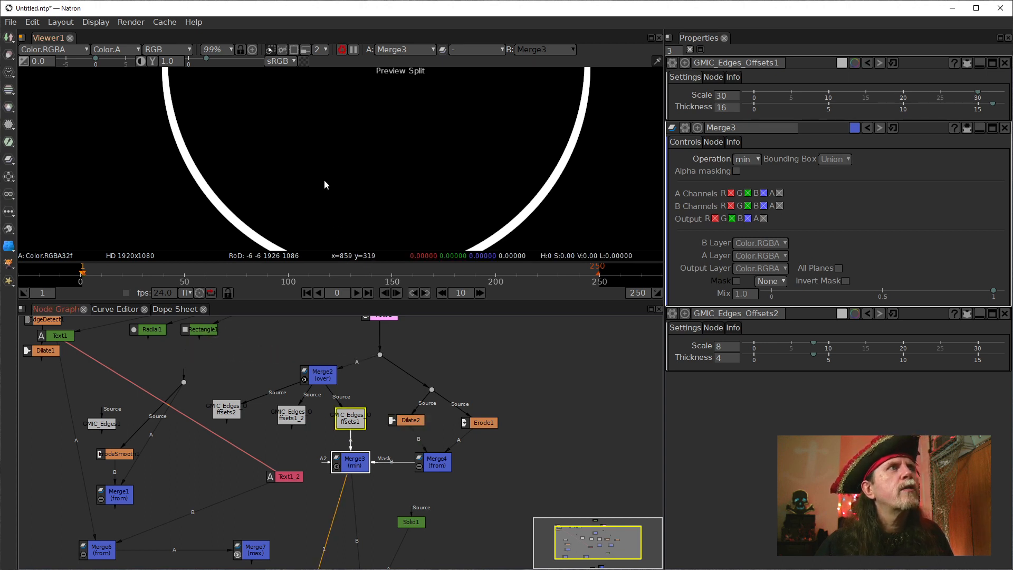
left_click_drag(323, 183, 338, 148)
scroll(337, 147, "up", 10)
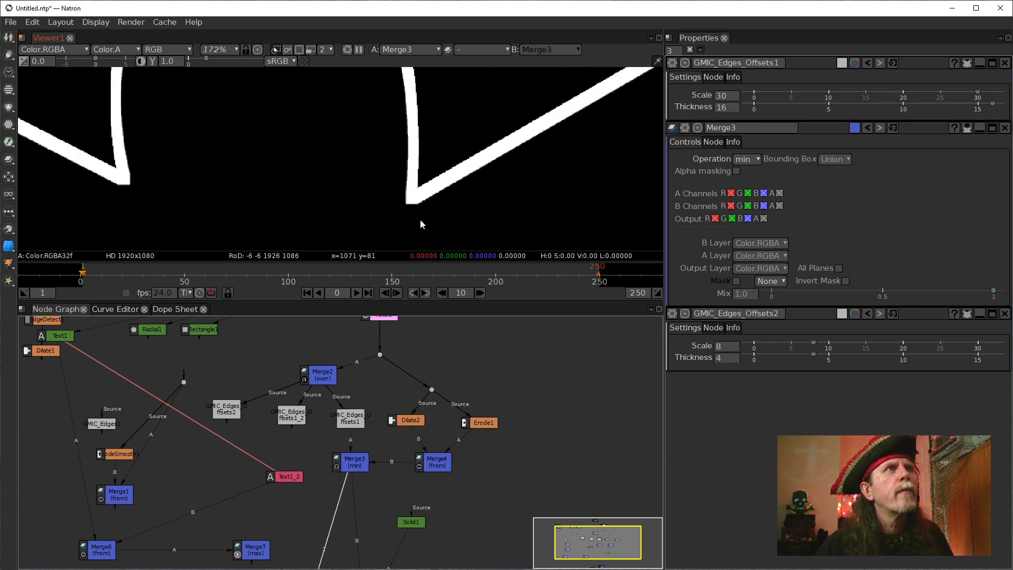
scroll(407, 213, "up", 2)
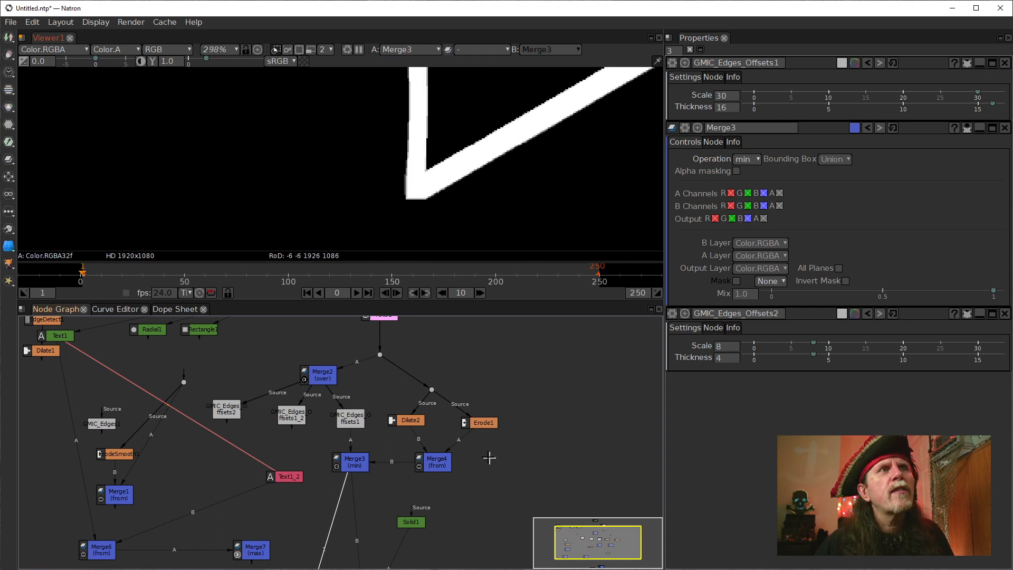
Open the settings of Dilate2 and Erode1 and set Dilate2's Size to 20.
double_click(413, 421)
double_click(732, 106)
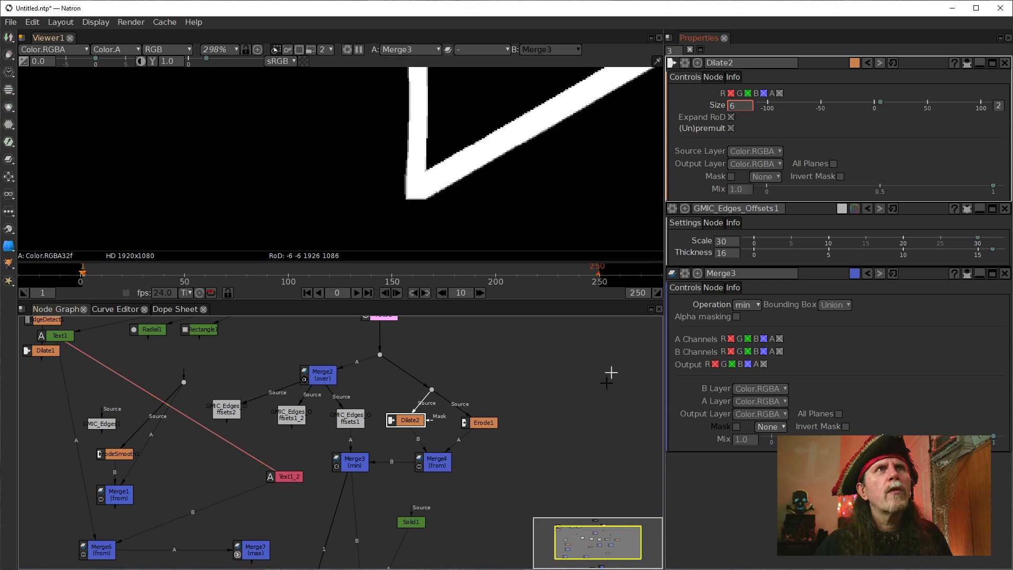
double_click(483, 422)
double_click(732, 106)
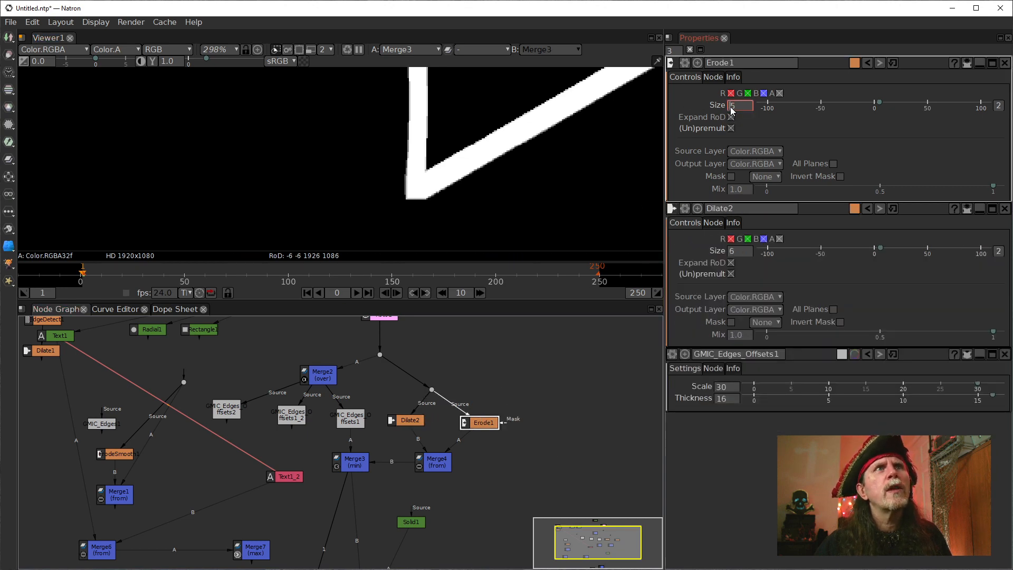
double_click(731, 255)
type("20")
key("Return")
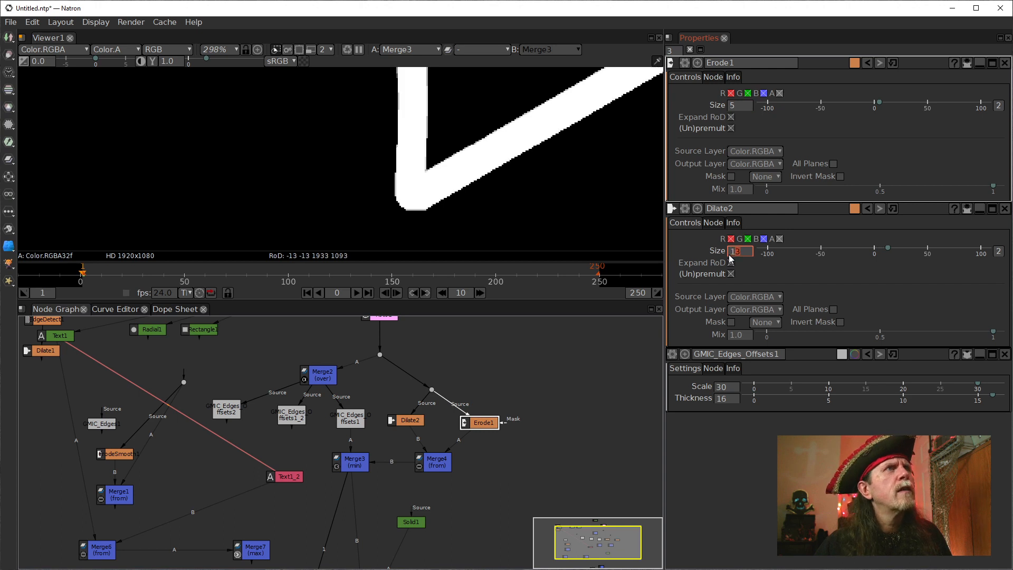
Set Erode1's Size to 18 and inspect the thickened outline of the shape in the viewer.
double_click(732, 106)
scroll(730, 109, "down", 2)
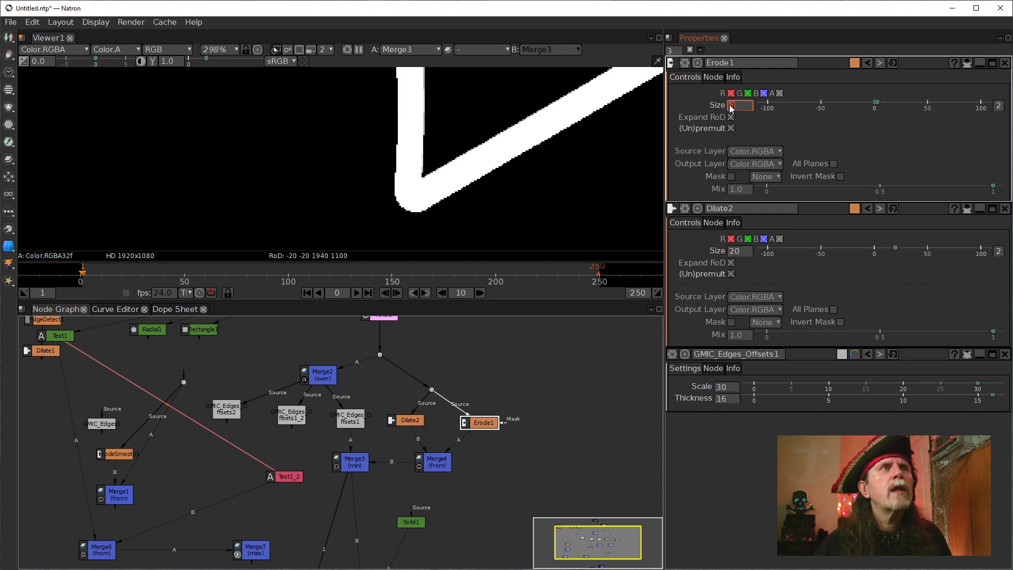
scroll(730, 109, "up", 12)
scroll(731, 109, "up", 2)
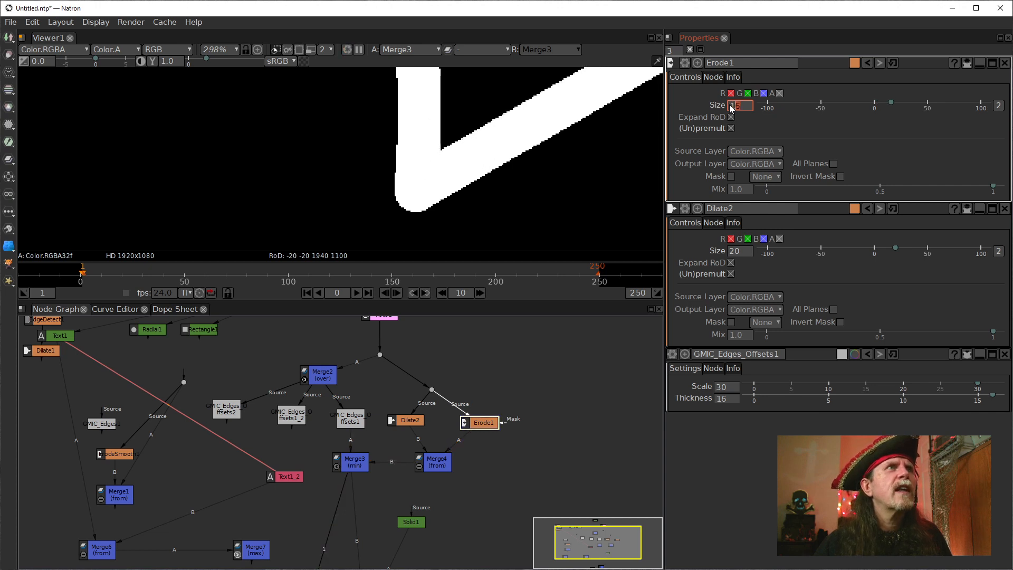
scroll(403, 228, "down", 8)
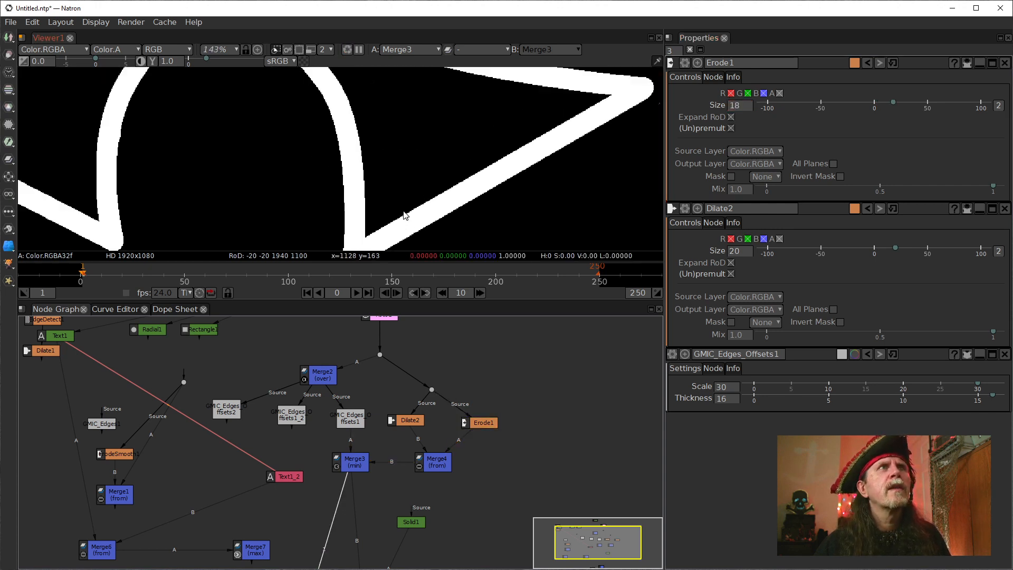
left_click_drag(408, 195, 446, 194)
scroll(447, 193, "up", 1)
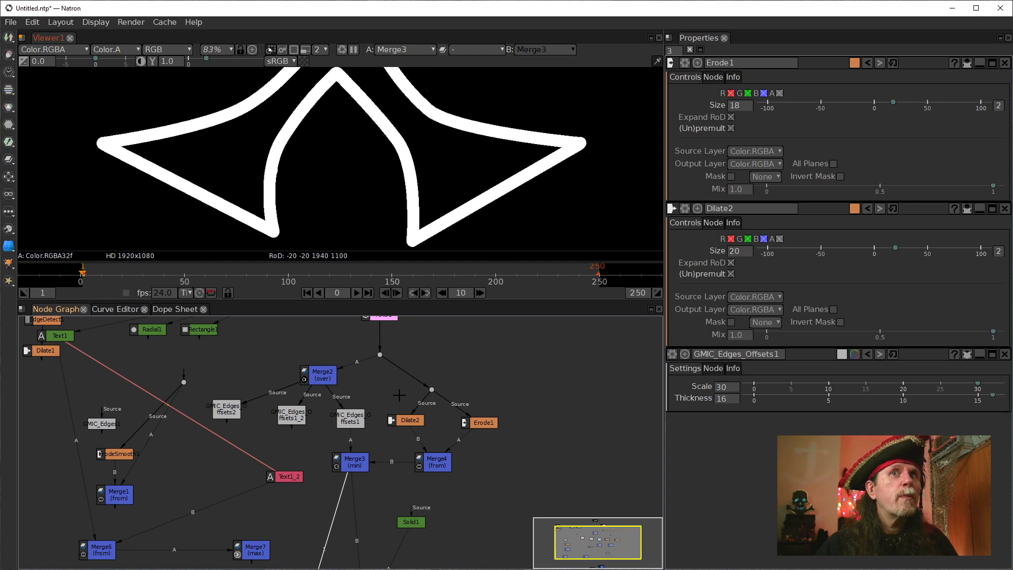
Display GMIC_Edges_Offsets1 in the viewer and examine its ring pattern together with its Scale setting.
left_click(349, 417)
key("1")
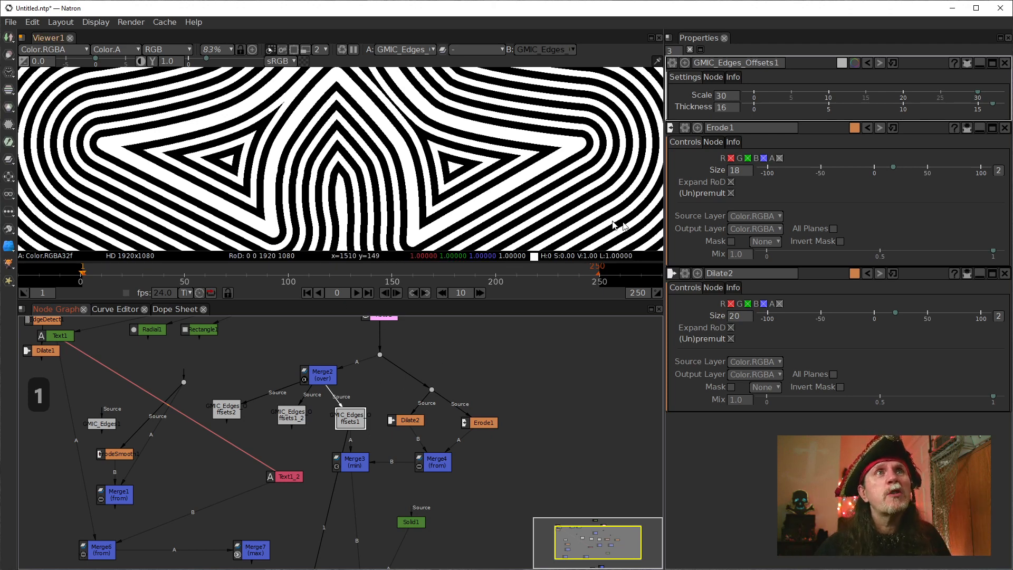
left_click(721, 100)
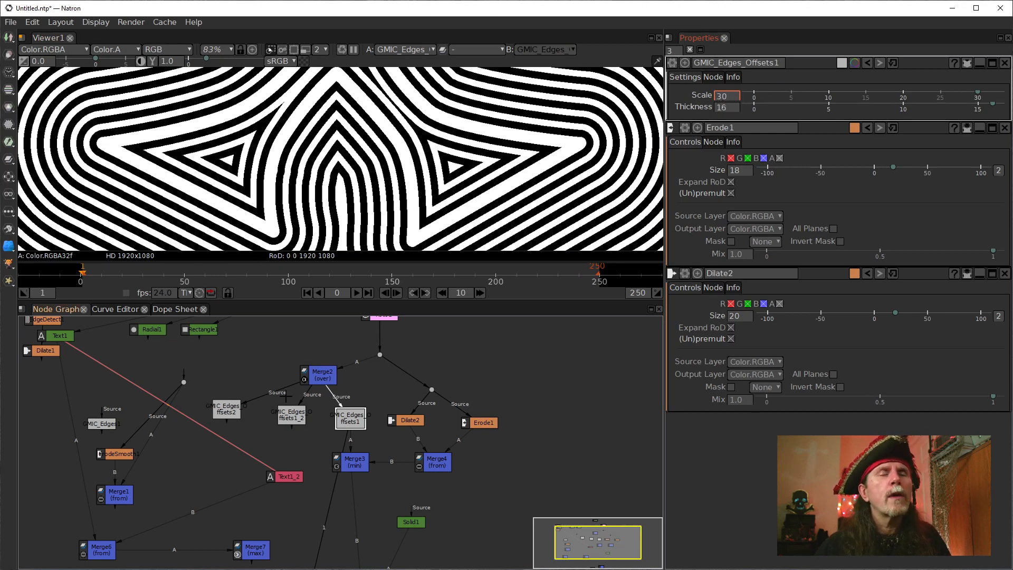
scroll(402, 537, "up", 1)
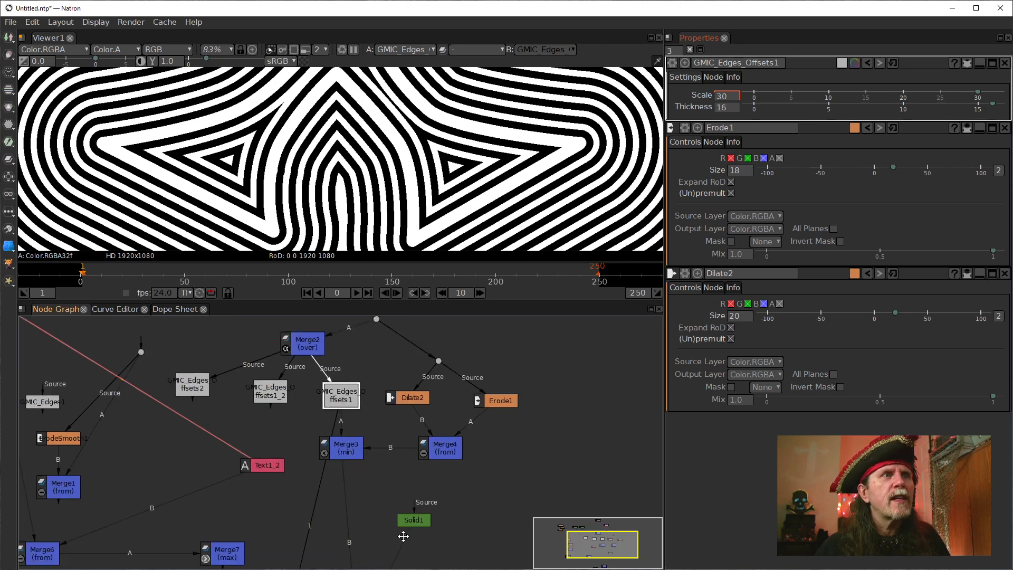
left_click_drag(403, 536, 361, 490)
scroll(312, 486, "down", 1)
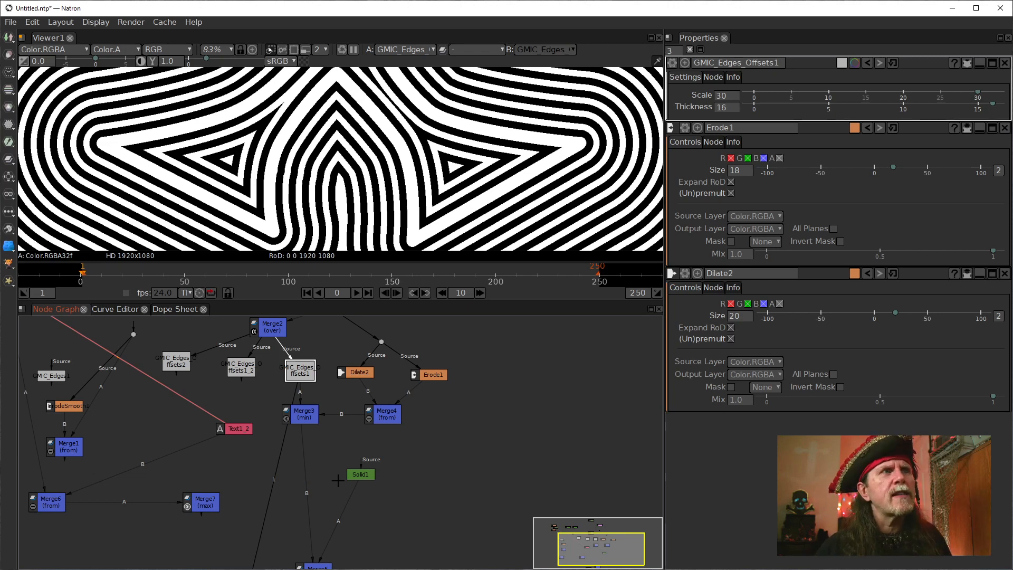
Compare the outputs of Solid1, Merge5 and Merge3 in the viewer.
left_click(353, 473)
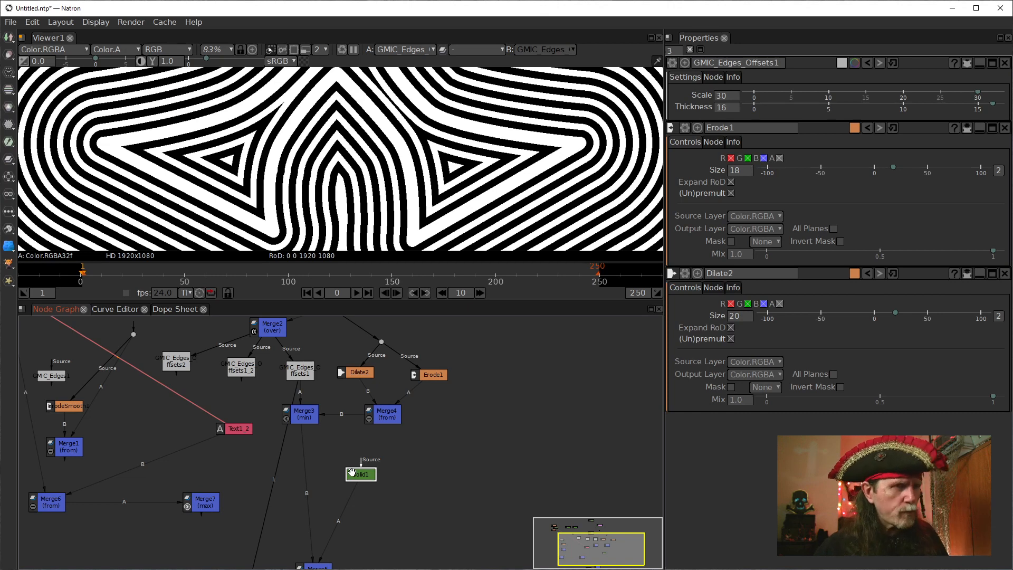
key("1")
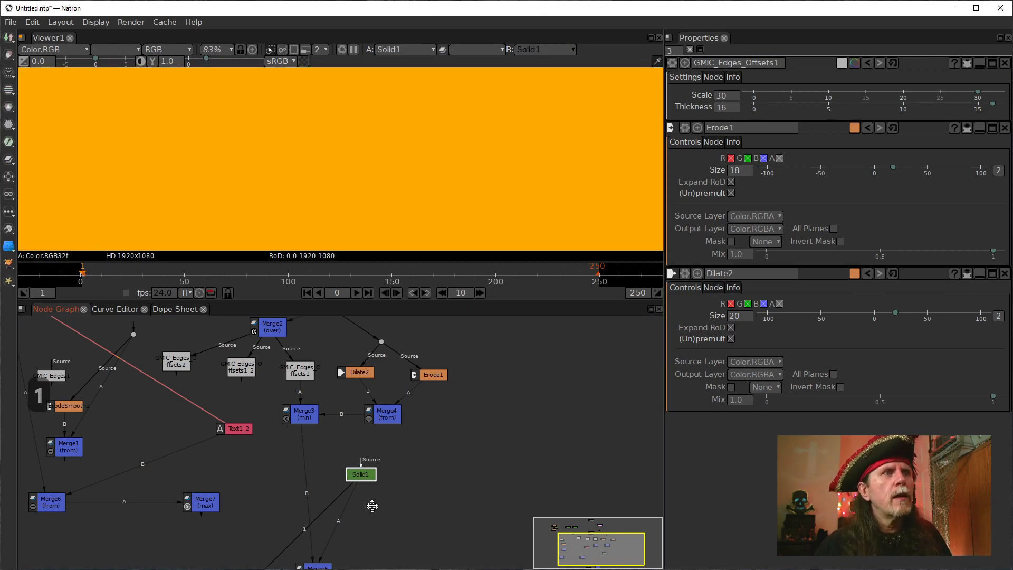
left_click_drag(371, 507, 397, 408)
left_click(342, 470)
key("1")
left_click_drag(422, 373, 408, 444)
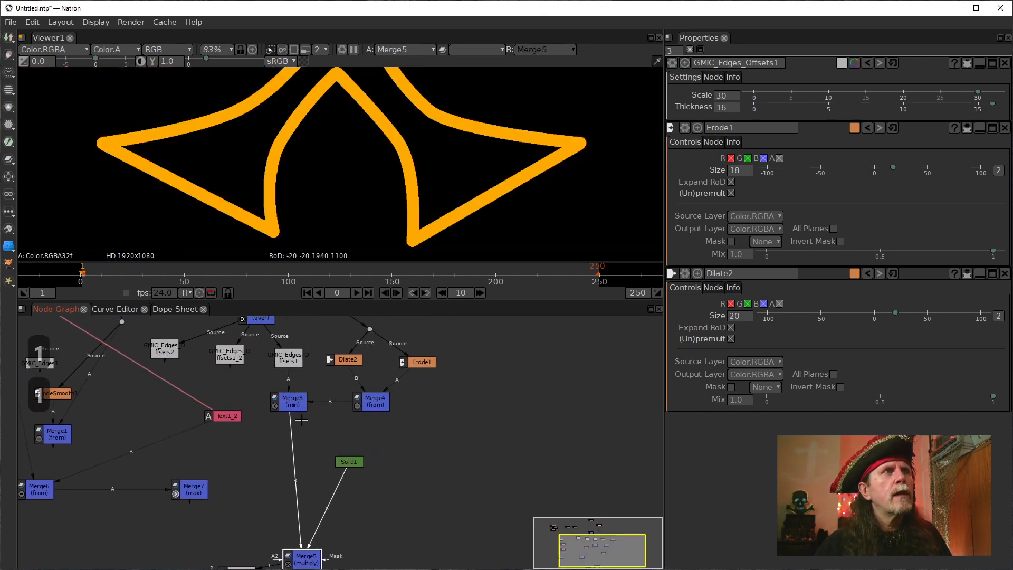
left_click(289, 405)
key("1")
Spread out the lower graph by moving Solid1 to the right, Merge3 further down and Text1_2 down and left.
left_click_drag(349, 463, 406, 481)
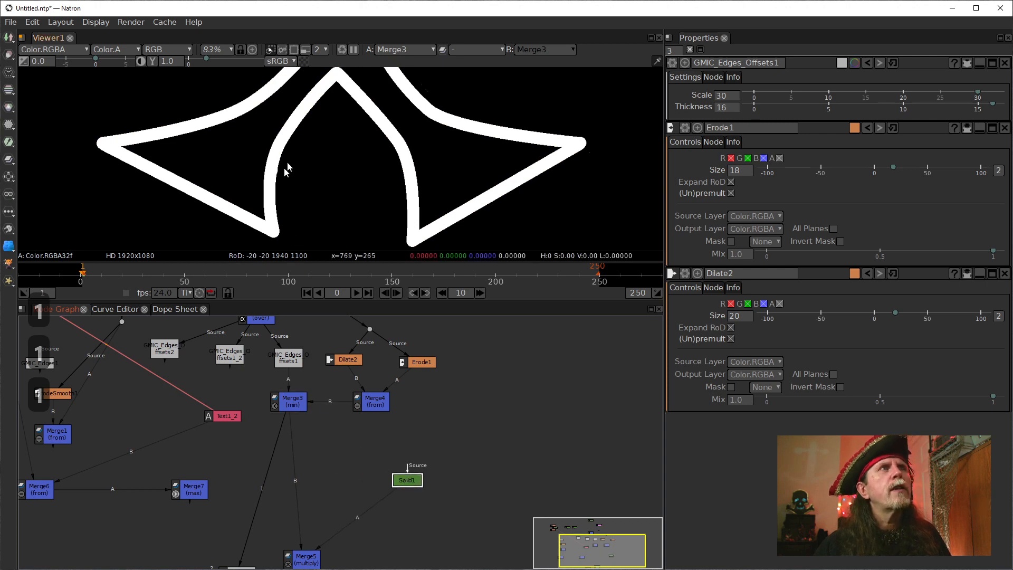
left_click_drag(310, 164, 349, 228)
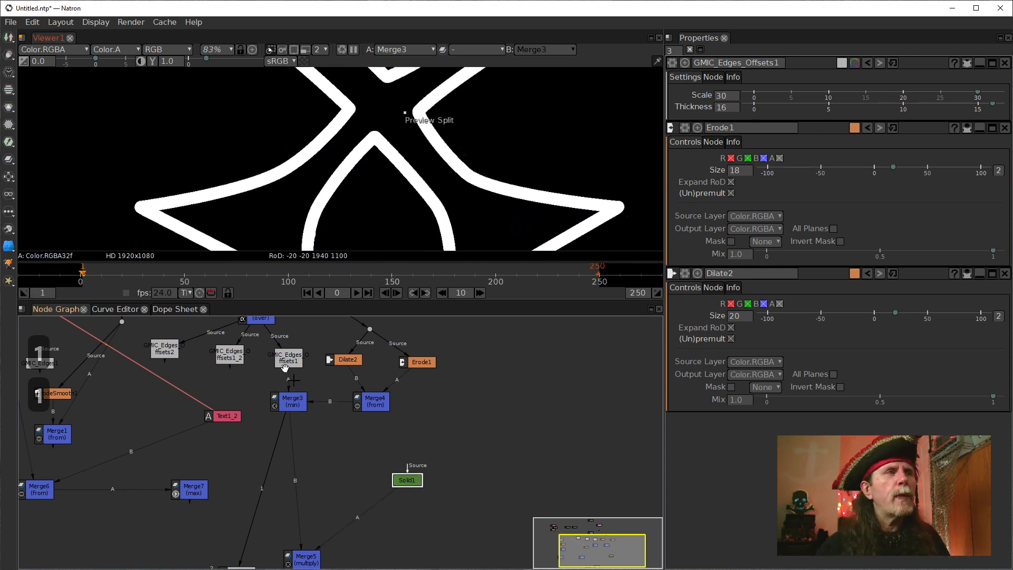
left_click_drag(292, 406, 292, 439)
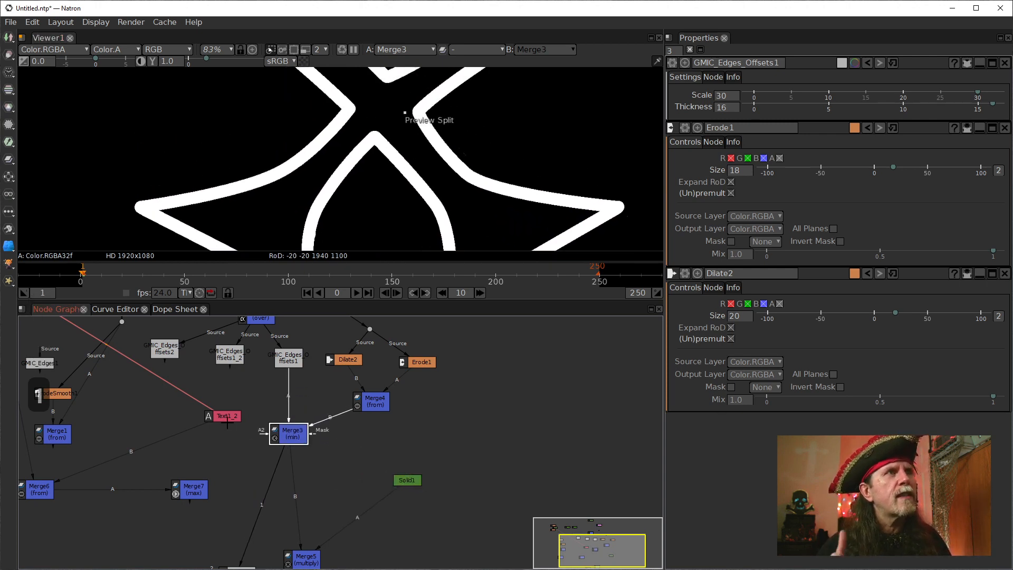
left_click_drag(229, 416, 208, 432)
left_click_drag(261, 405, 230, 453)
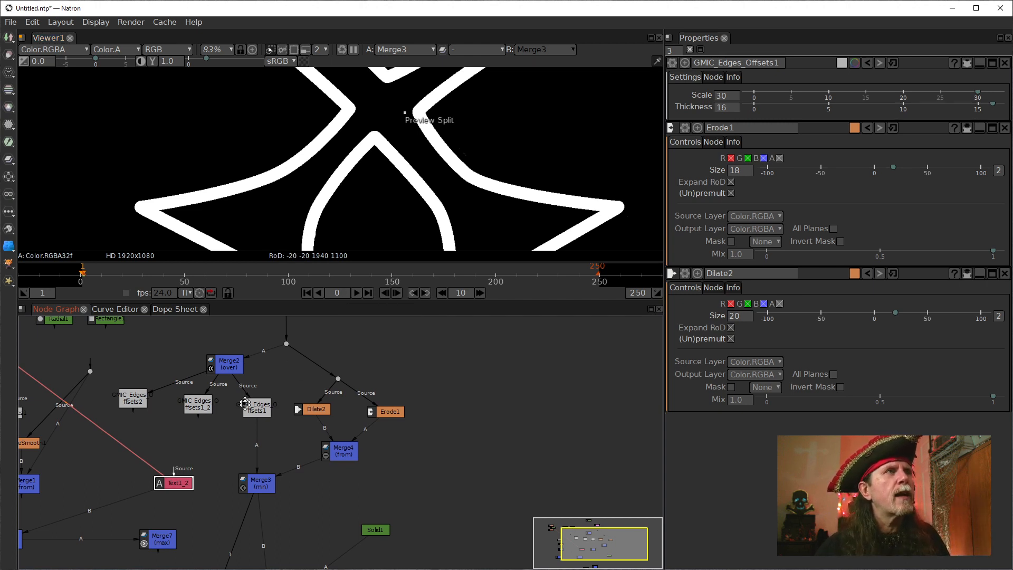
Trace the chain from Constant1 and Roto1 to Merge3, and reposition the three G'MIC Edges Offsets nodes beneath Merge2 with wider gaps.
left_click_drag(244, 403, 284, 451)
left_click_drag(249, 364, 229, 406)
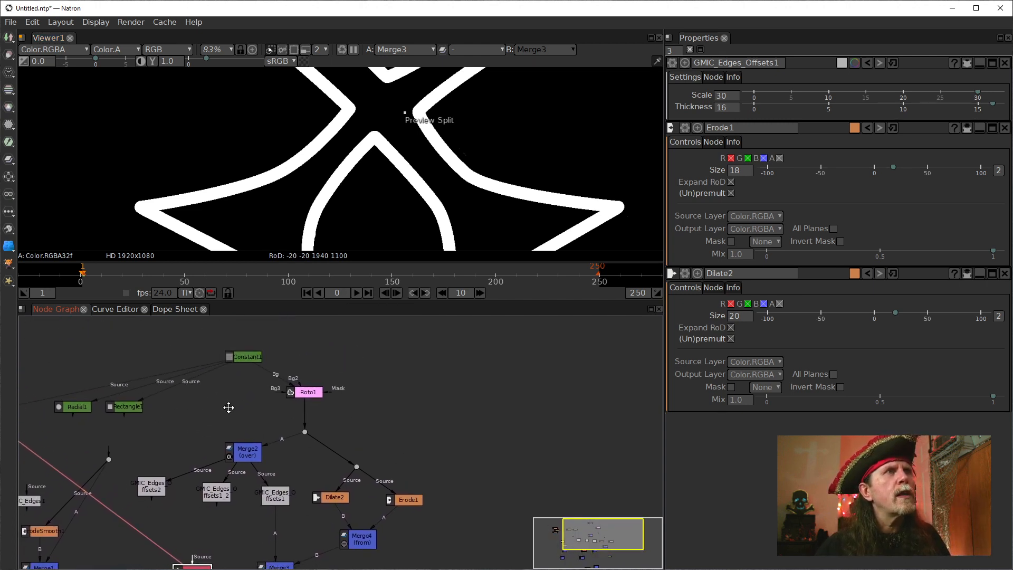
left_click(244, 358)
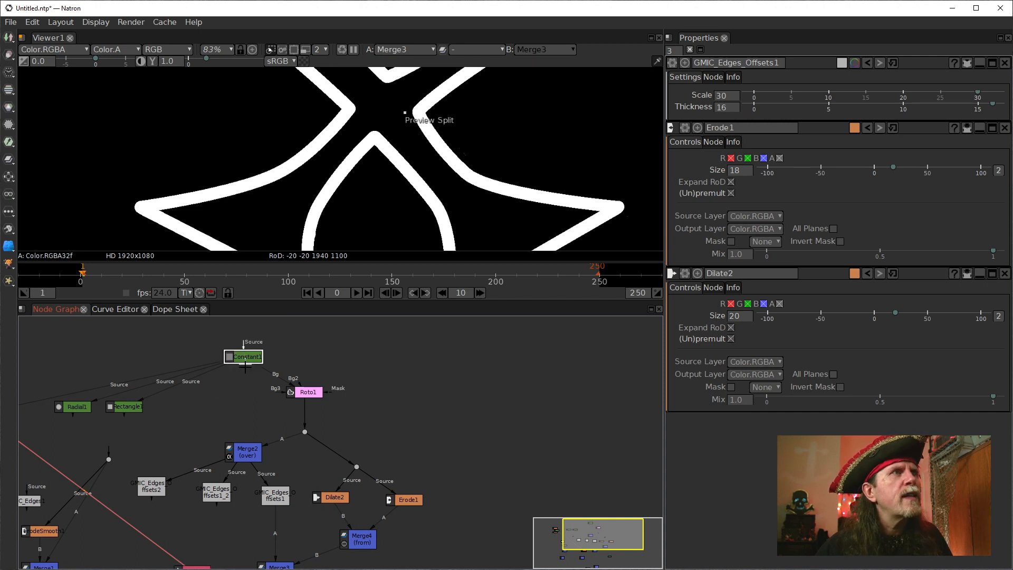
left_click_drag(246, 403, 204, 375)
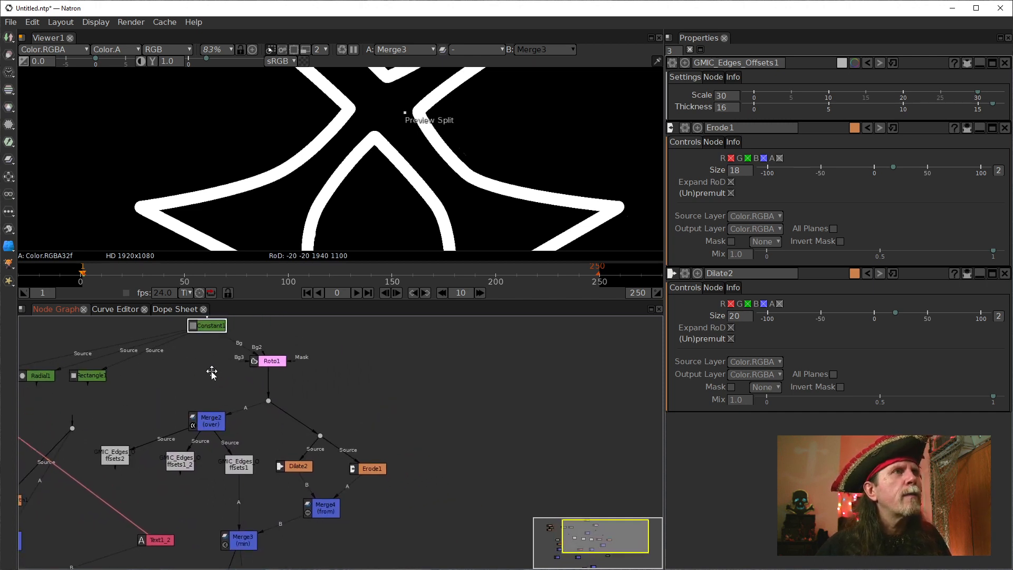
left_click_drag(271, 421, 242, 393)
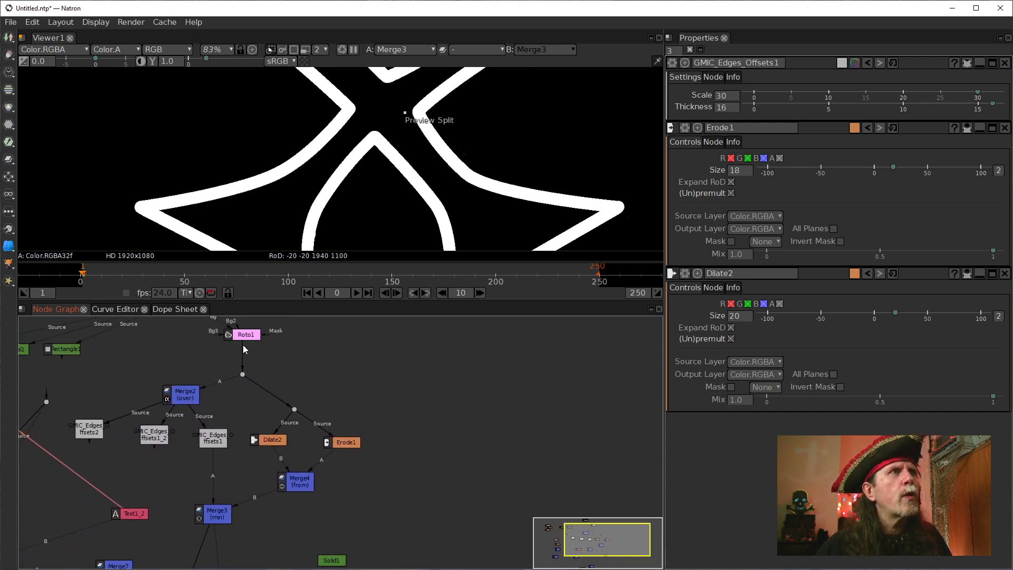
mouse_move(233, 523)
left_mouse_down()
mouse_move(224, 482)
mouse_move(231, 503)
left_mouse_up()
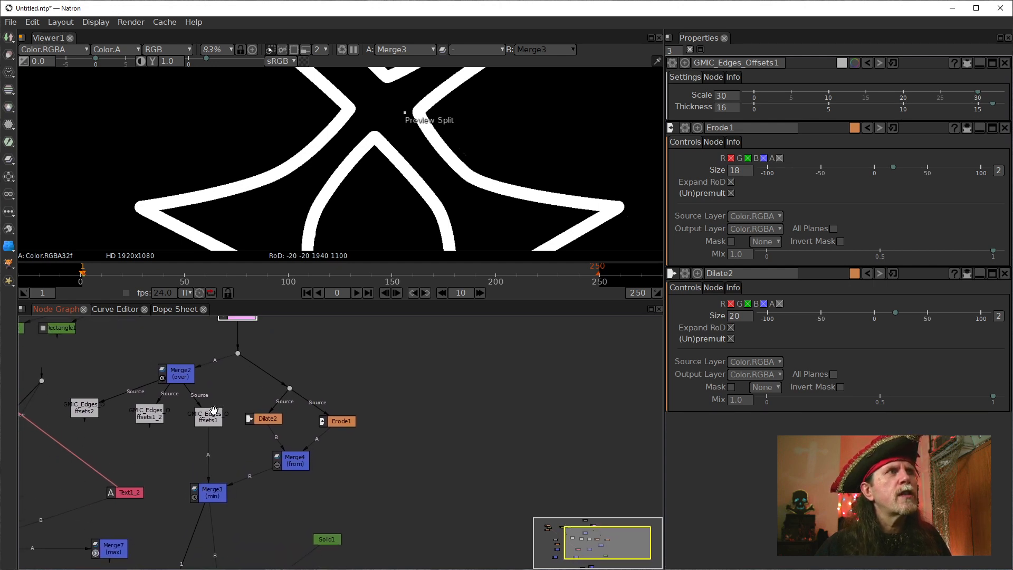
mouse_move(214, 414)
left_mouse_down()
mouse_move(190, 418)
mouse_move(206, 422)
left_mouse_up()
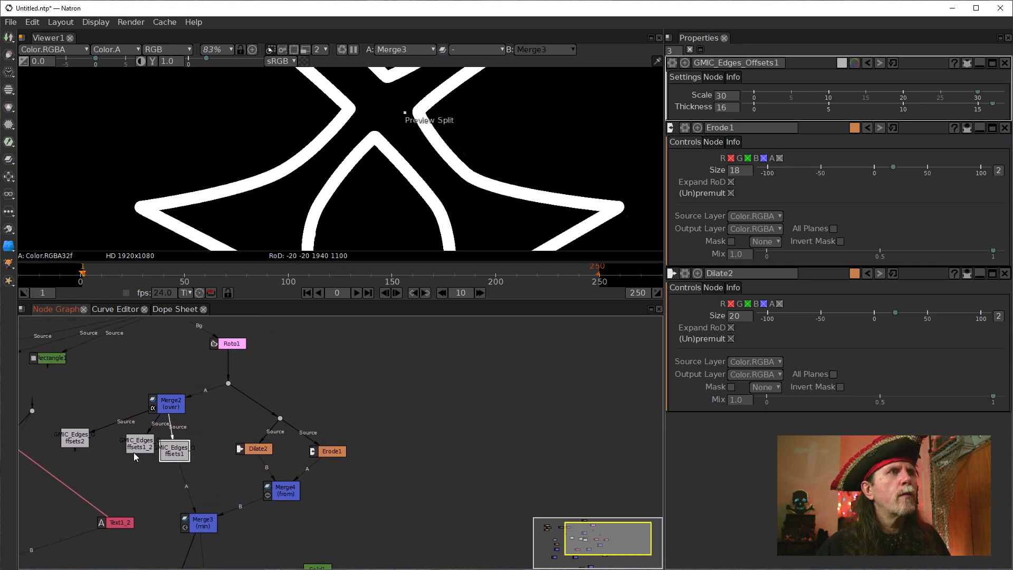
left_click_drag(134, 449, 30, 427)
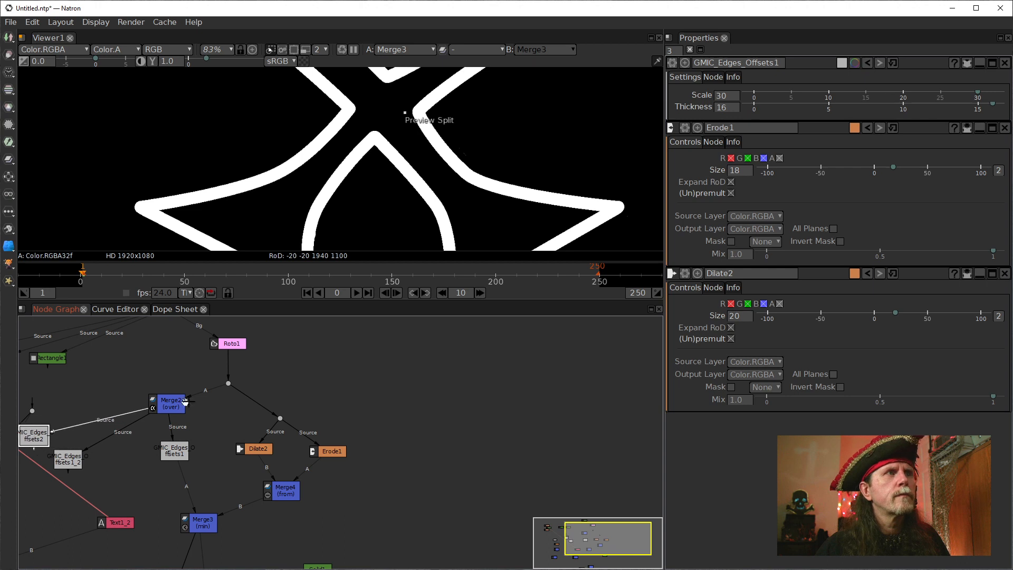
left_click_drag(185, 401, 161, 427)
Connect Merge3's A2 input to the dot directly below Roto1.
left_click(192, 370)
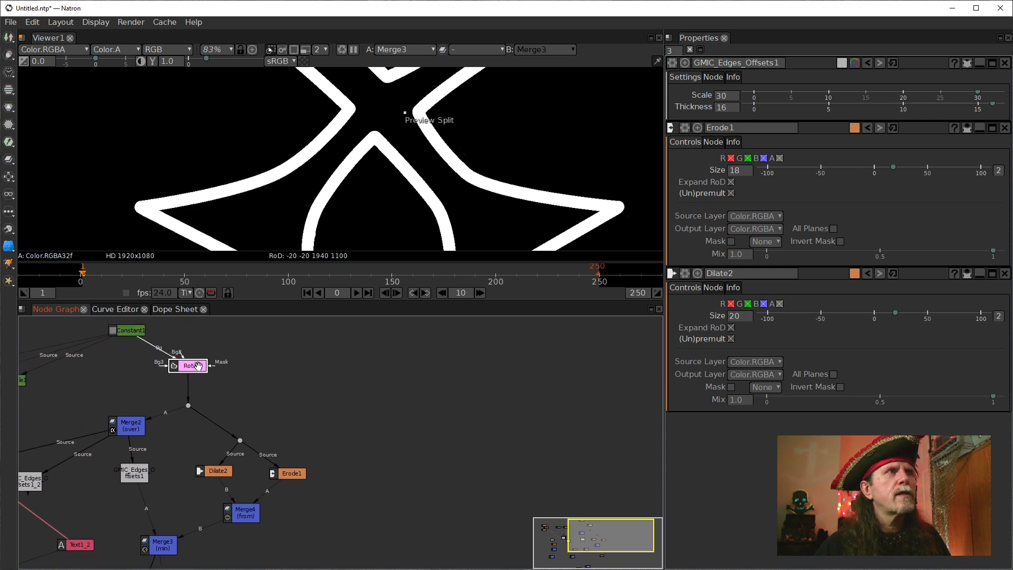
left_click_drag(218, 401, 252, 390)
left_click_drag(209, 454, 265, 364)
left_click_drag(279, 325, 268, 361)
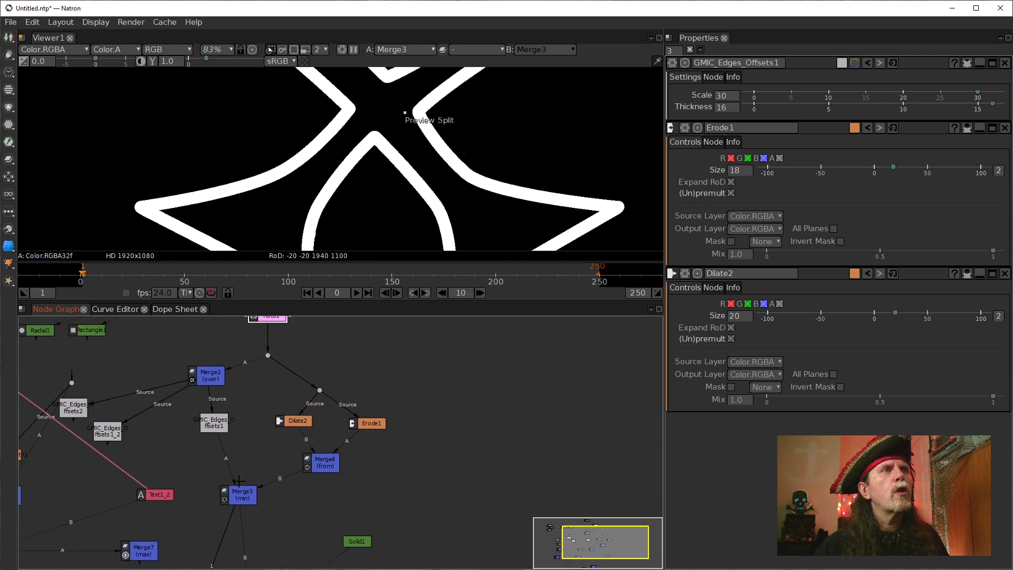
mouse_move(238, 491)
left_mouse_down()
mouse_move(248, 418)
mouse_move(227, 470)
mouse_move(264, 323)
mouse_move(262, 332)
left_mouse_up()
left_click(248, 419)
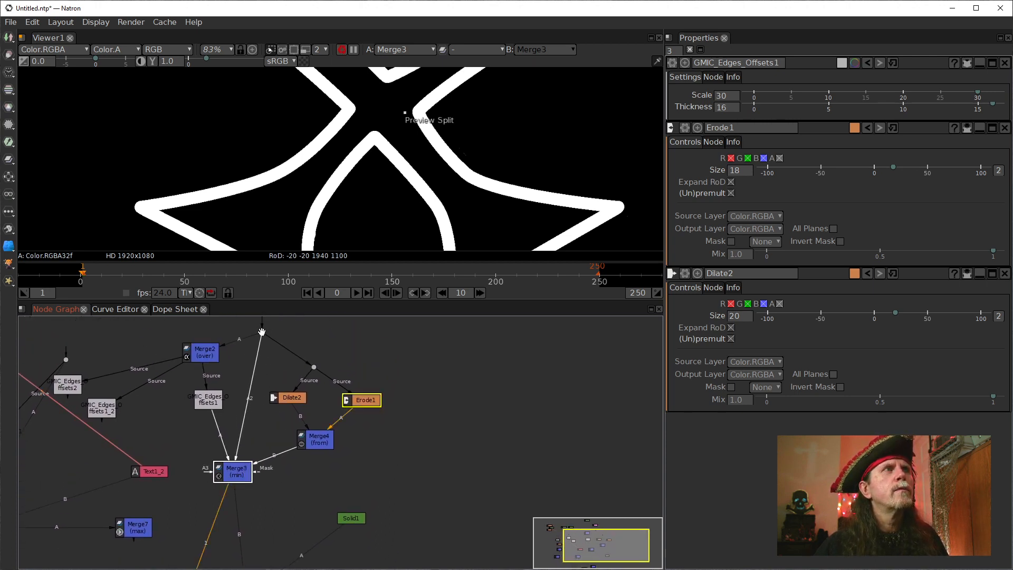
left_click_drag(248, 434, 247, 459)
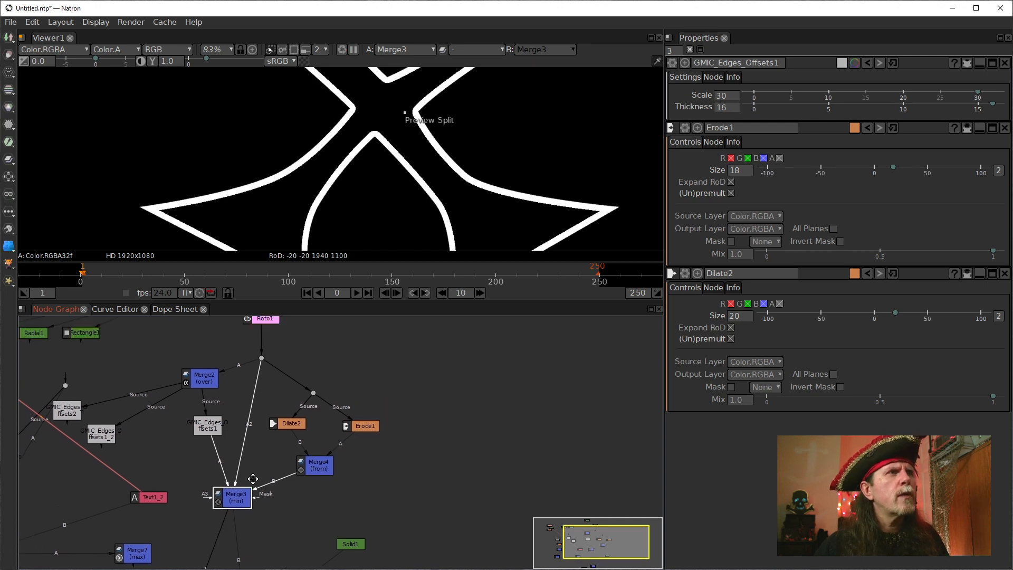
Open Merge3's settings and disconnect its A2 input from the dot below Roto1.
double_click(238, 500)
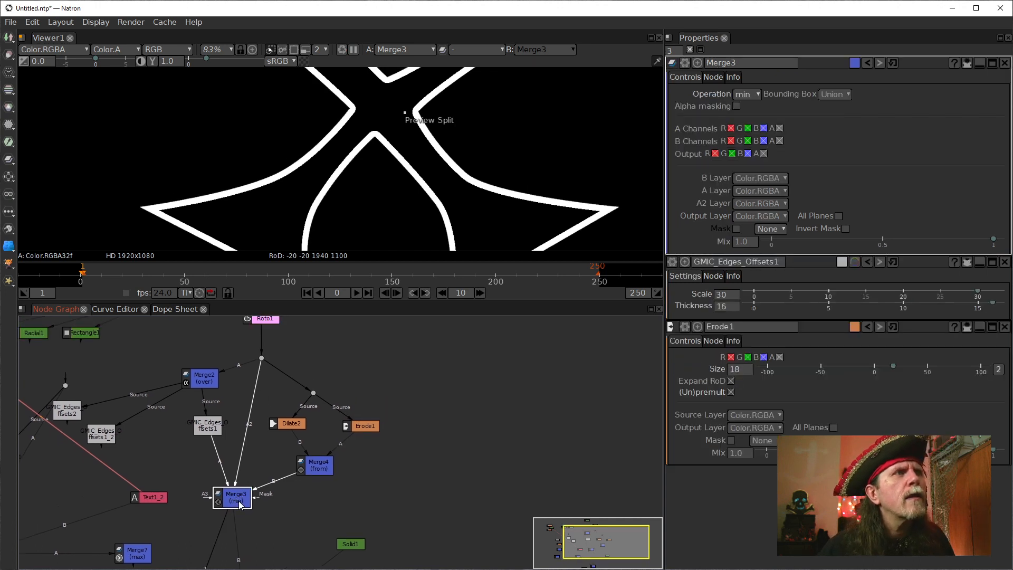
left_click(261, 358)
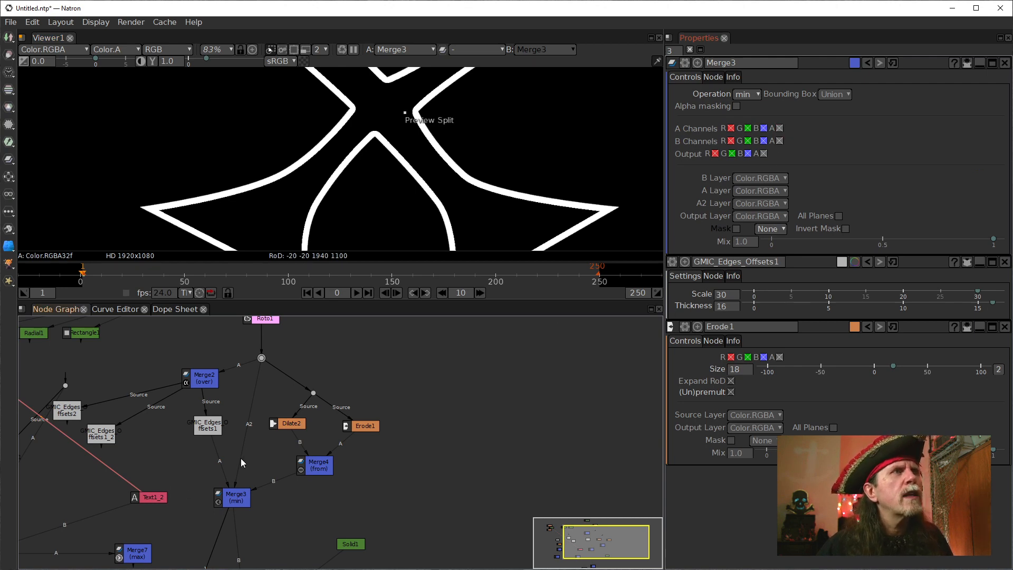
left_click_drag(267, 351, 262, 352)
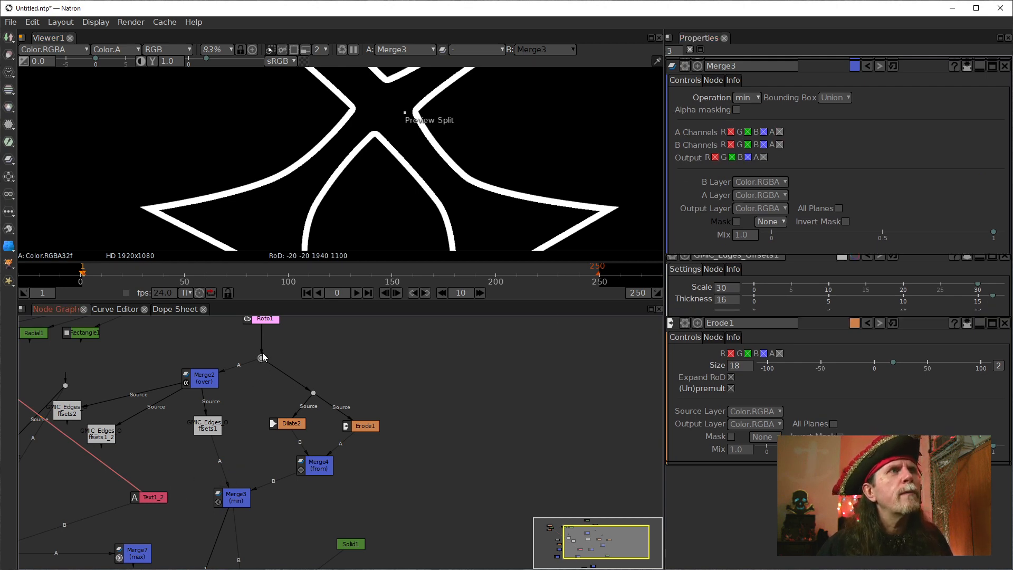
Reconnect Merge3's A2 input to the dot below Roto1 and insert a bend dot in that connection.
left_click(235, 490)
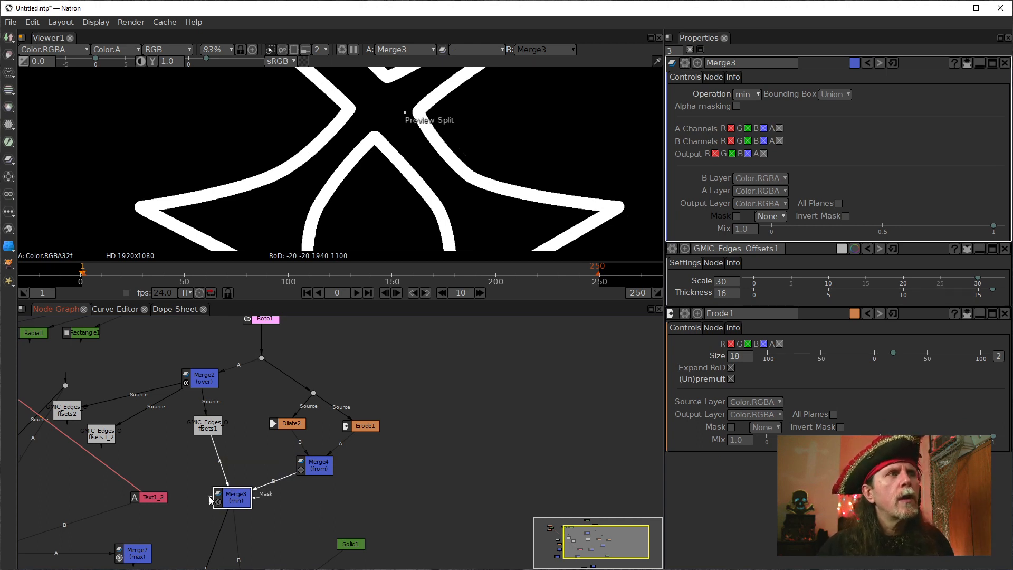
mouse_move(210, 500)
left_mouse_down()
mouse_move(267, 356)
mouse_move(256, 354)
mouse_move(227, 425)
mouse_move(231, 445)
mouse_move(261, 357)
left_mouse_up()
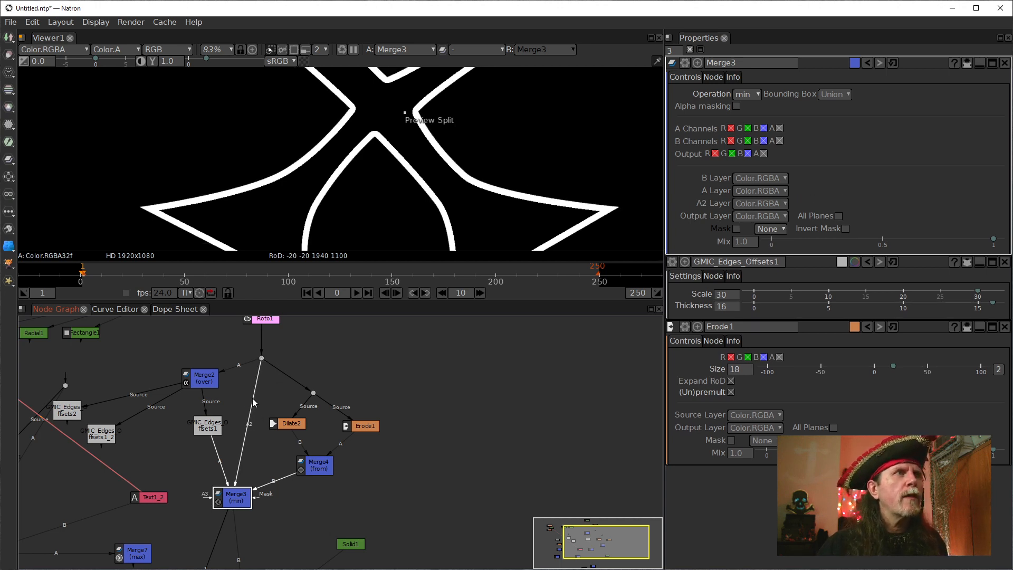
left_click_drag(248, 425, 249, 393)
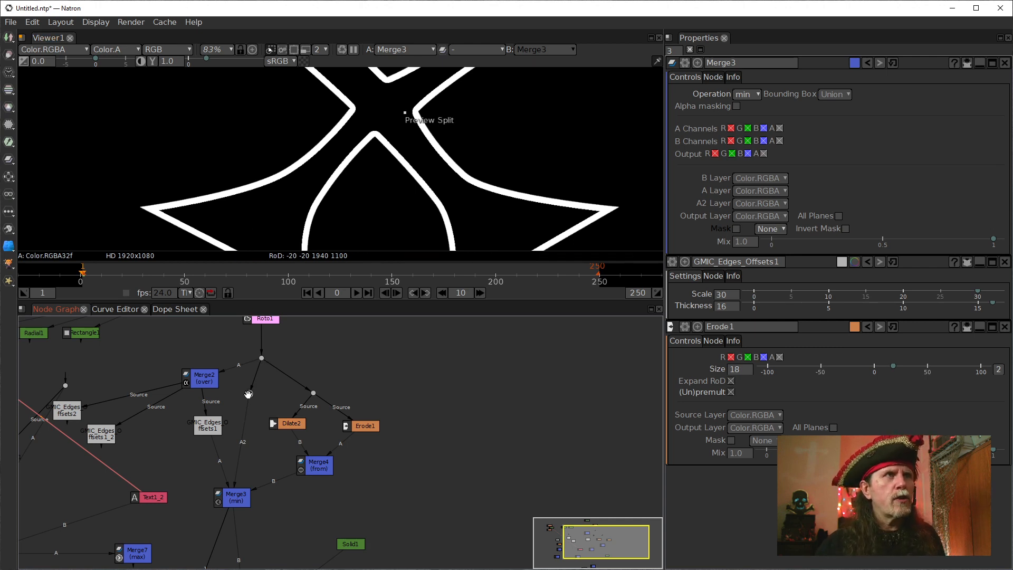
Compare the bend dot on Merge3's A2 connection with GMIC_Edges_Offsets1 in the viewer, checking RGB and alpha.
key("1")
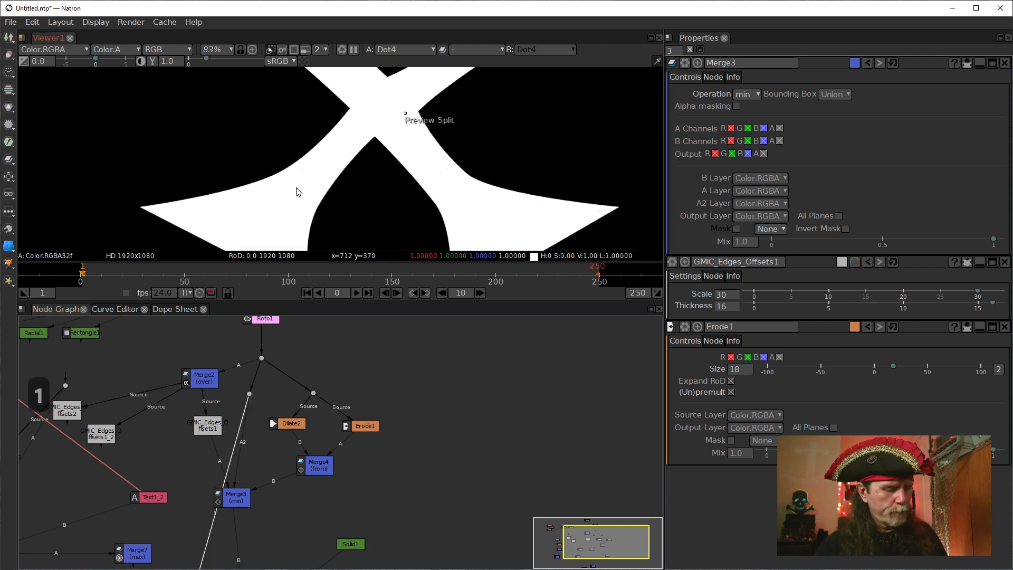
left_click(207, 419)
key("1")
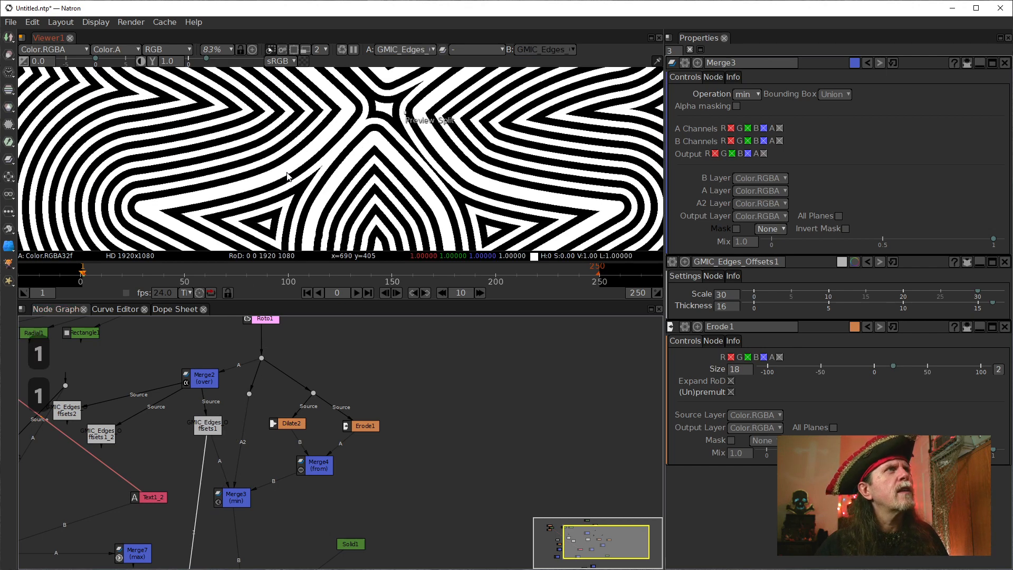
key("a")
key("a")
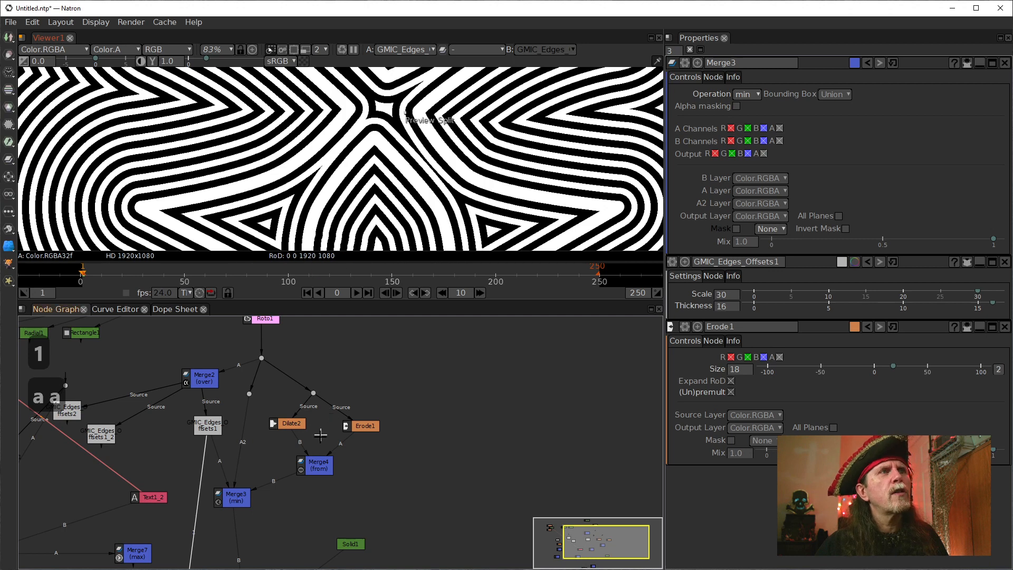
key("a")
key("a")
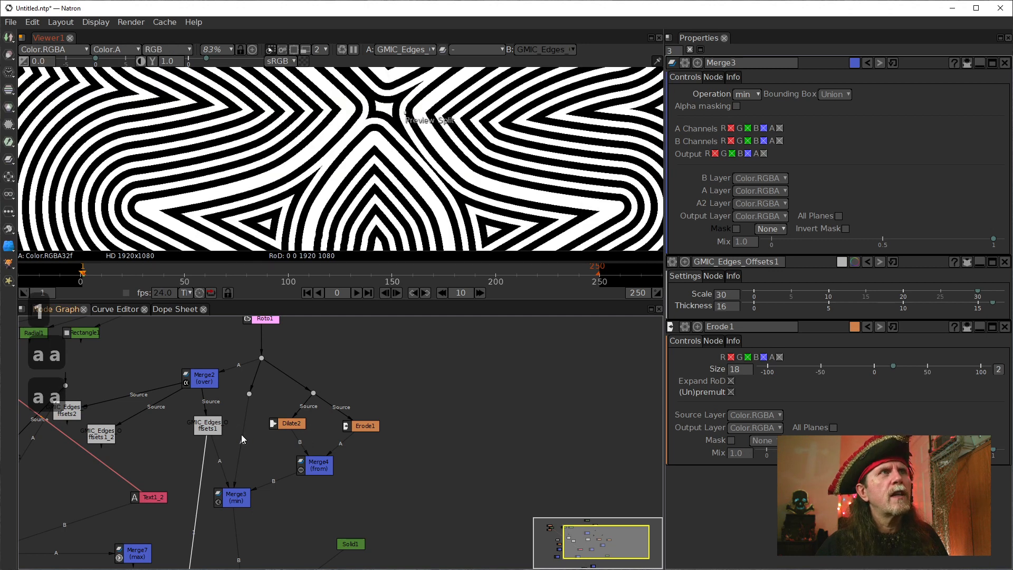
left_click(250, 393)
key("1")
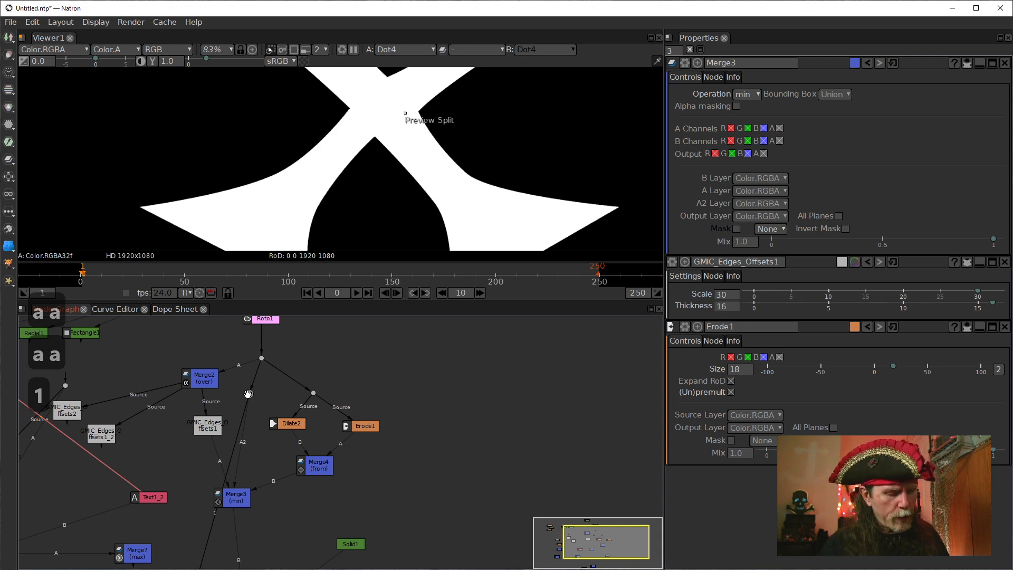
Insert a Shuffle node below the bend dot on Merge3's A2 connection and set its alpha channel to 1.
key("Tab")
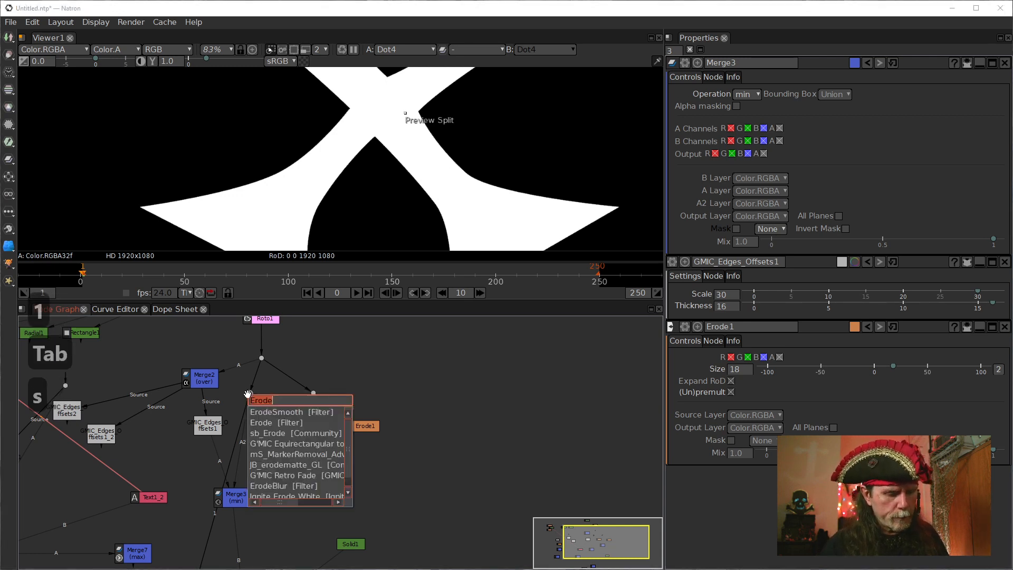
type("shu")
key("Down")
key("Return")
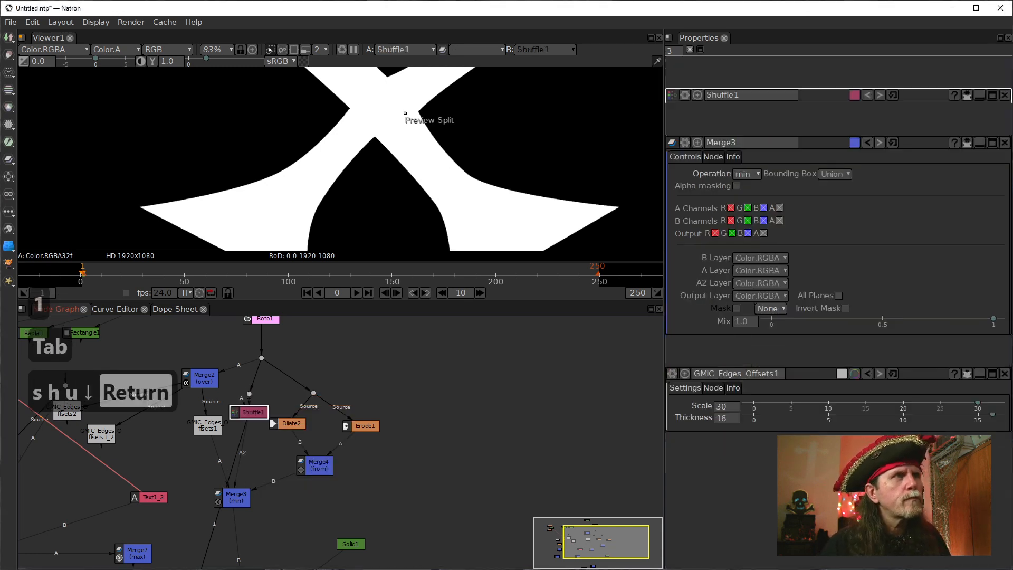
left_click(781, 174)
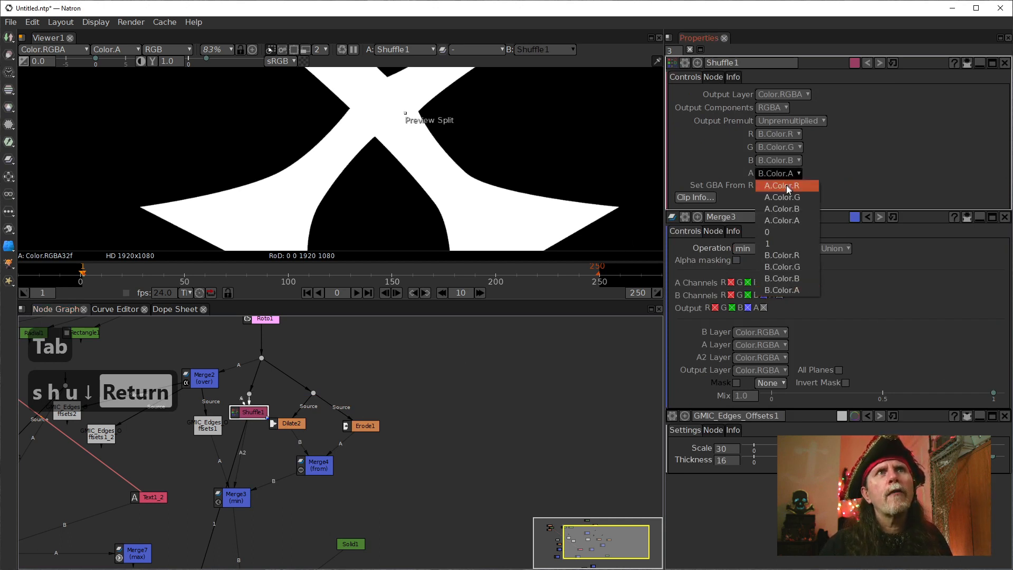
left_click(790, 248)
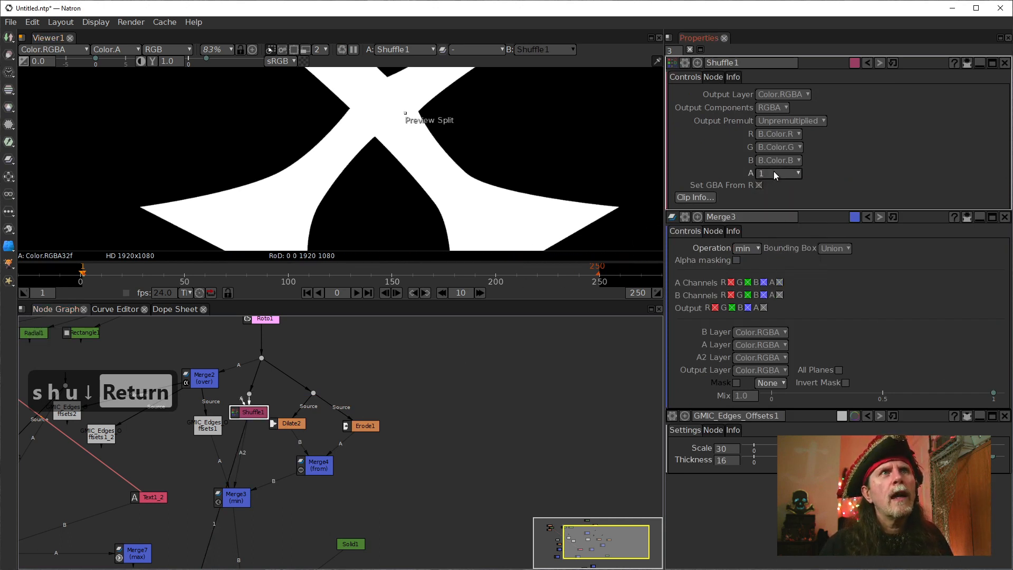
Check the Shuffle node's alpha channel and view Merge3's output.
left_click(222, 148)
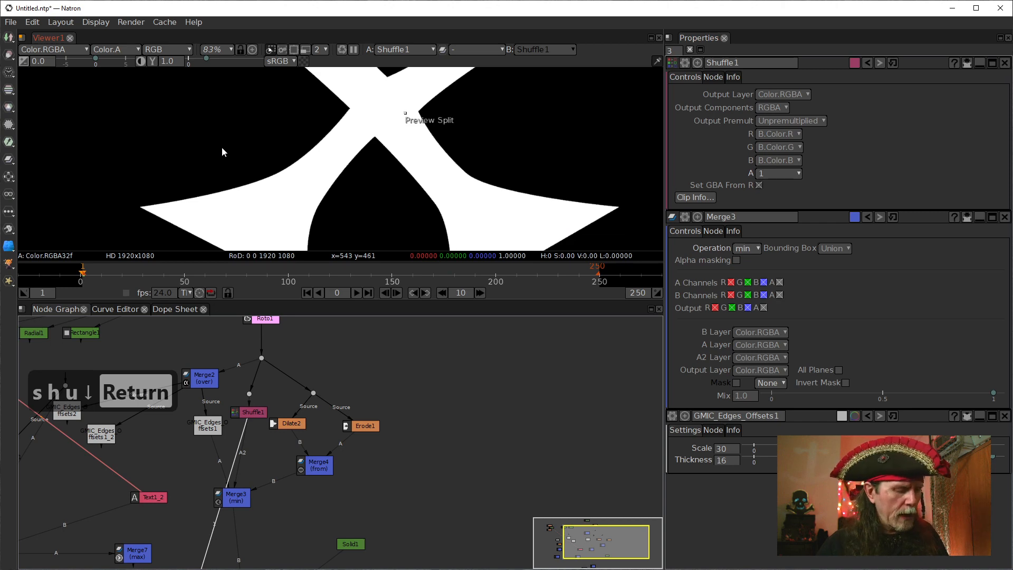
key("a")
key("a")
left_click(234, 502)
key("1")
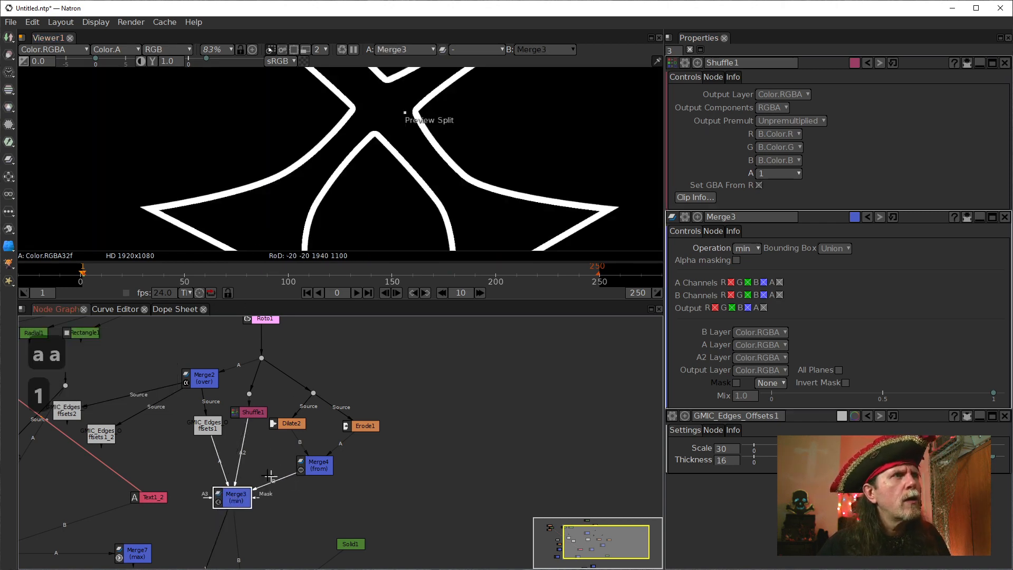
Delete the Shuffle node and the bend dot above it, and disconnect Merge3's A2 input from the dot below Roto1.
left_click(248, 410)
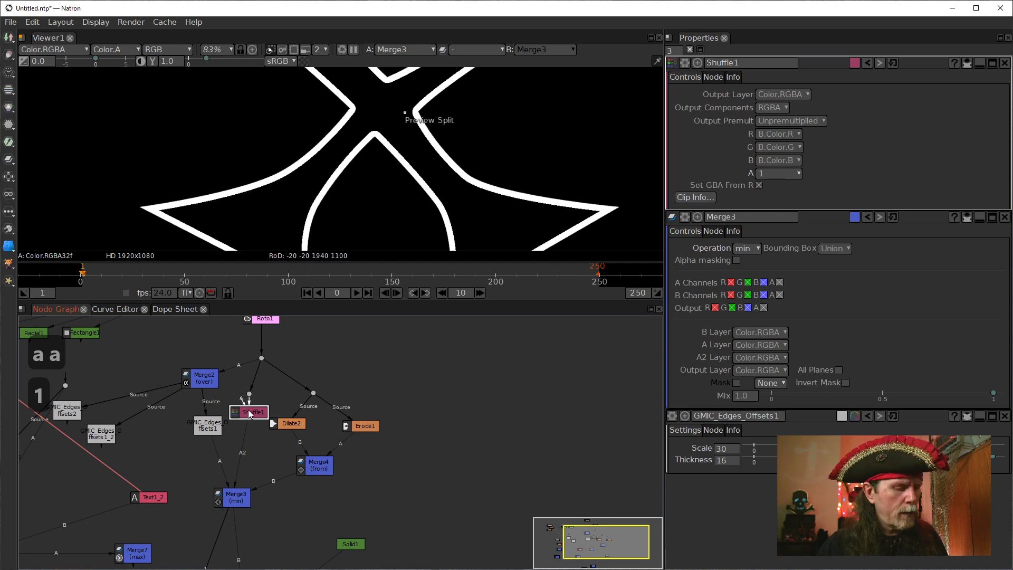
key("1")
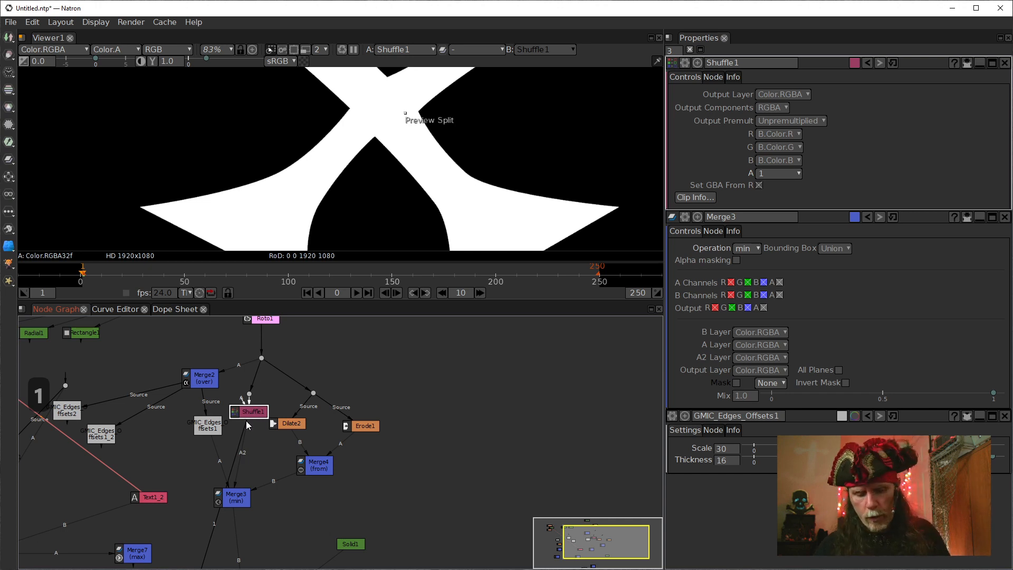
key("Delete")
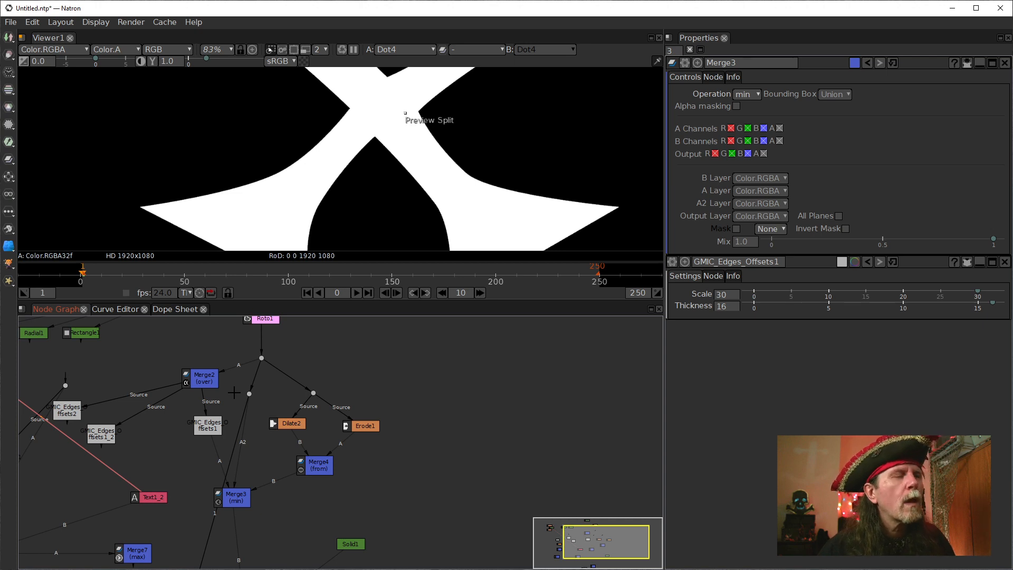
left_click(248, 395)
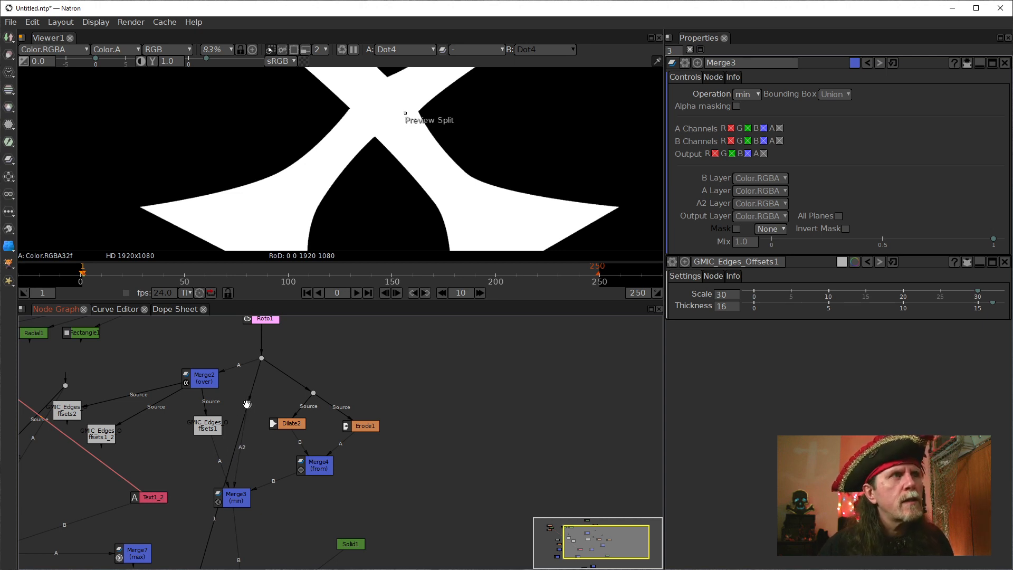
key("Delete")
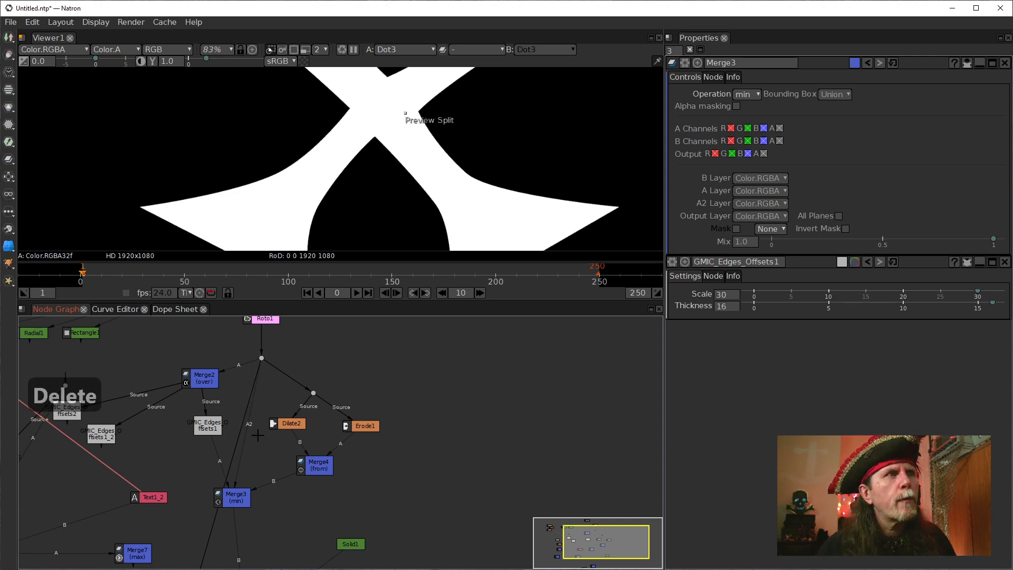
mouse_move(232, 499)
left_mouse_down()
mouse_move(226, 469)
mouse_move(227, 481)
left_mouse_up()
Move Merge5 beneath Solid1 and connect its A input to Solid1, keeping Merge3 on its B input.
left_click_drag(294, 521, 318, 433)
left_click_drag(269, 540, 266, 487)
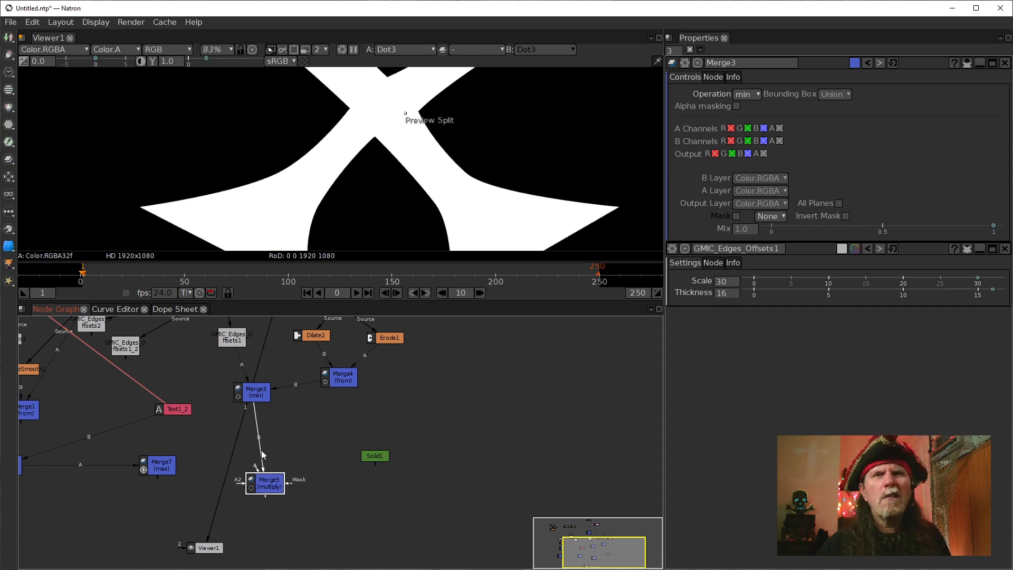
left_click_drag(261, 444, 319, 442)
left_click_drag(375, 464, 245, 413)
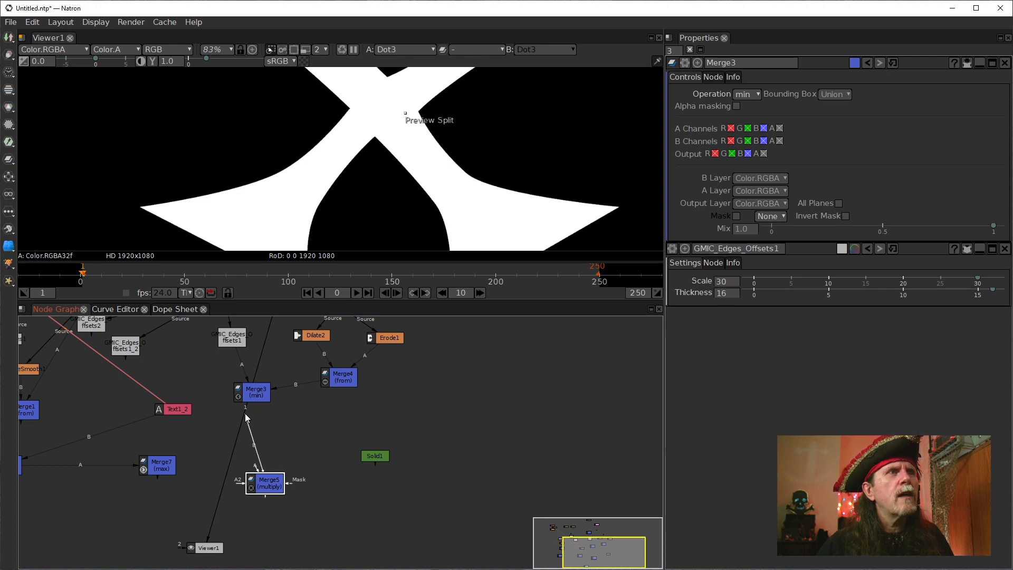
left_click_drag(257, 479, 374, 501)
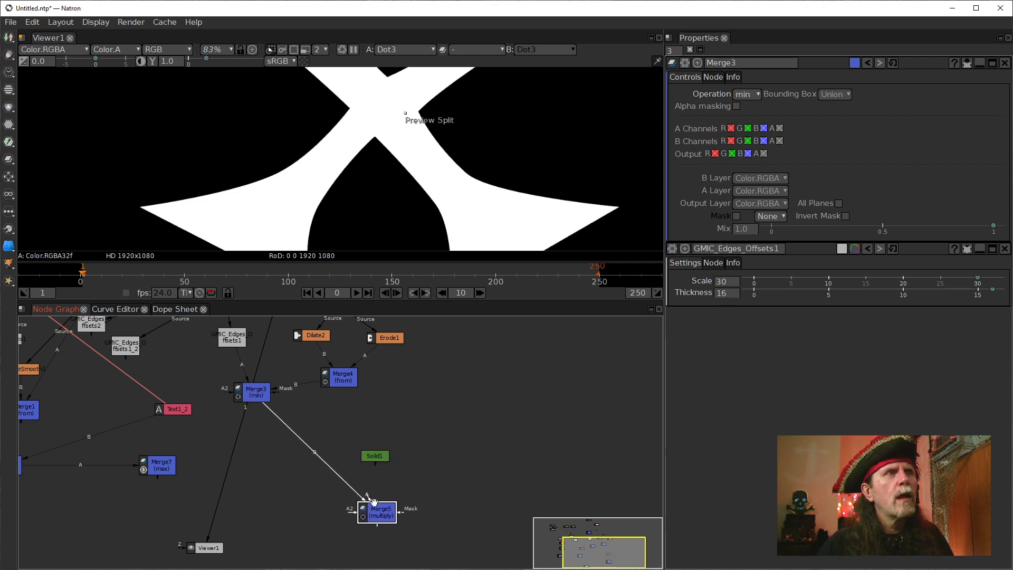
Insert a new Merge node after Merge3 and connect its A input to the dot below Roto1.
left_click(254, 391)
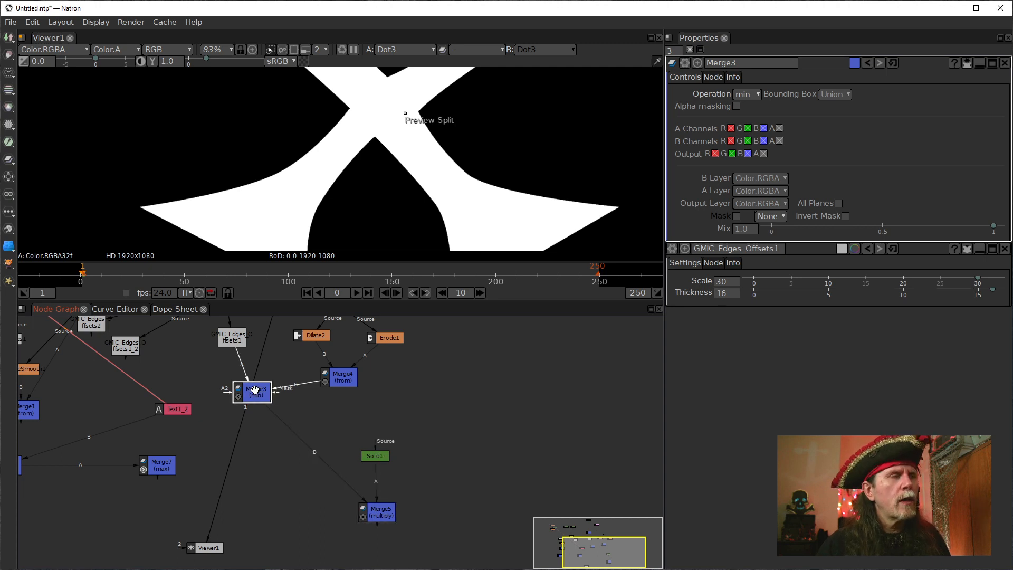
key("1")
key("m")
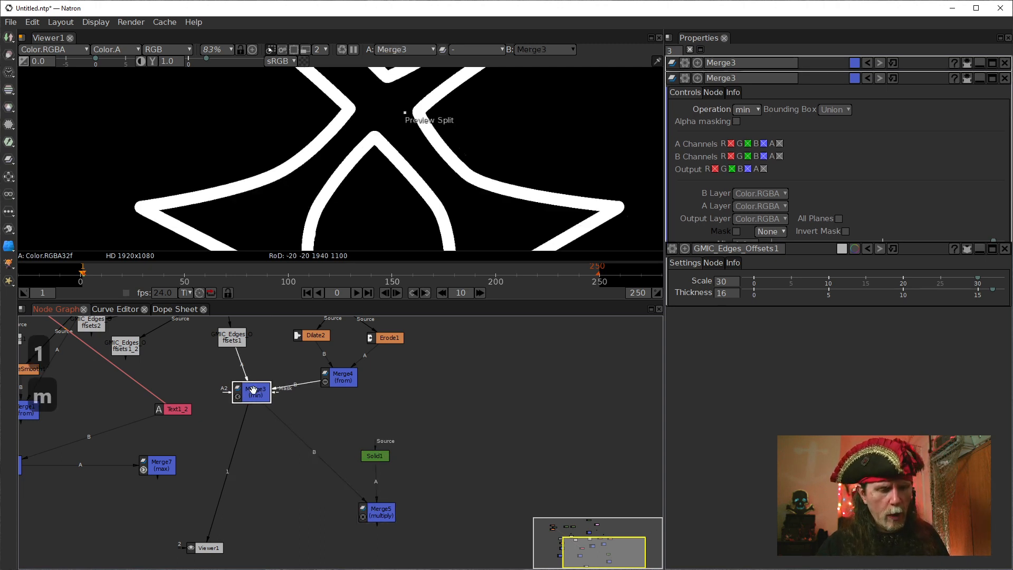
left_click_drag(220, 501, 266, 340)
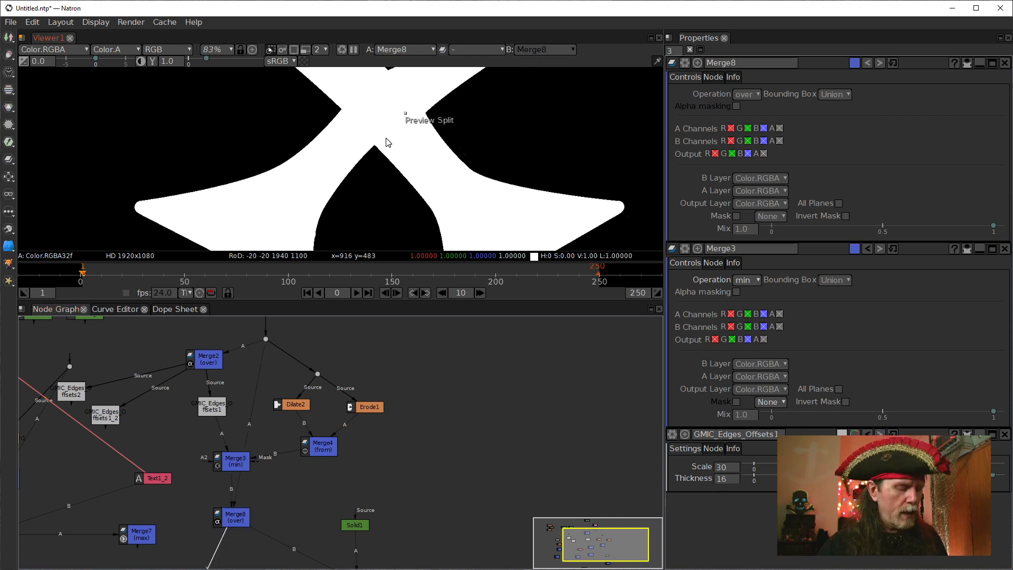
Examine the alpha channel of Merge8's output around the shape's pointed corners.
key("a")
key("a")
key("a")
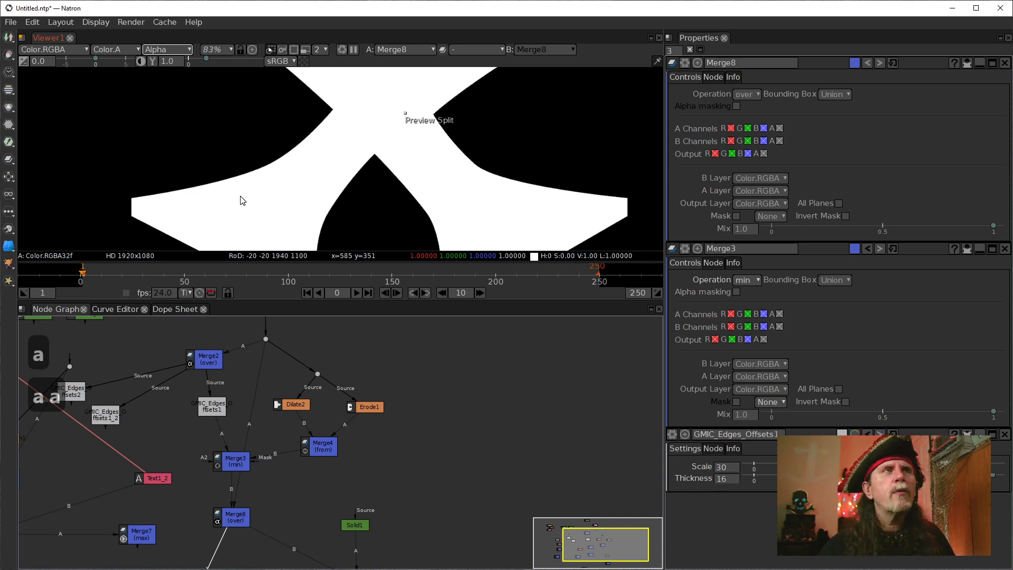
left_click_drag(188, 210, 123, 213)
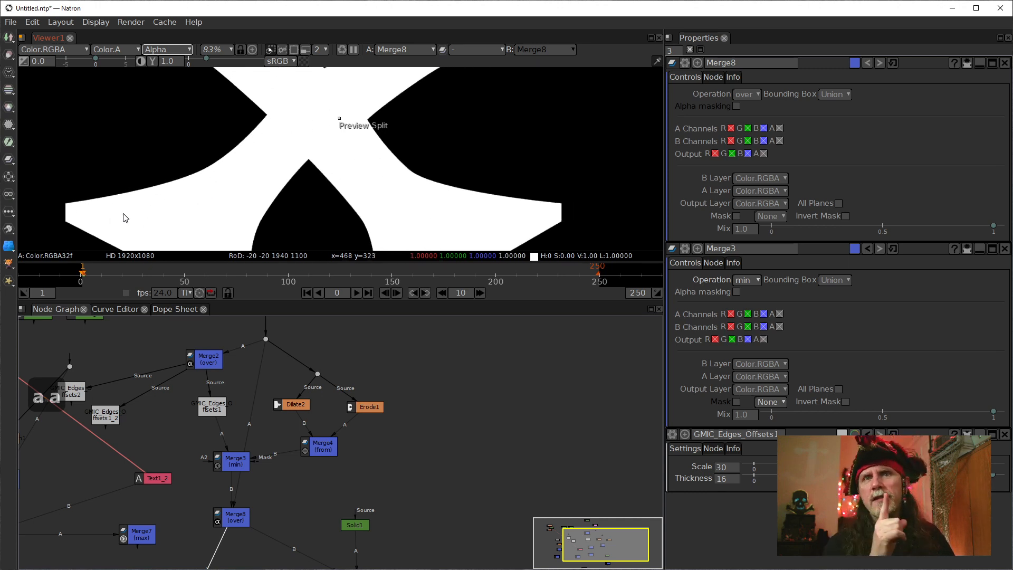
Insert a Shuffle node after Merge8 and space Merge8 between Merge3 and the Shuffle.
left_click(237, 519)
key("Tab")
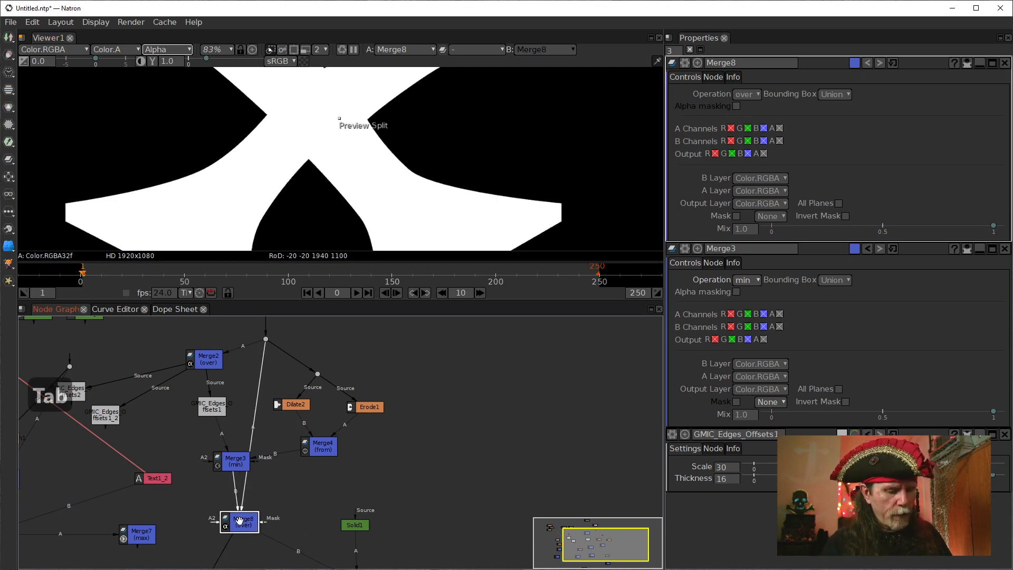
type("shuff")
key("Return")
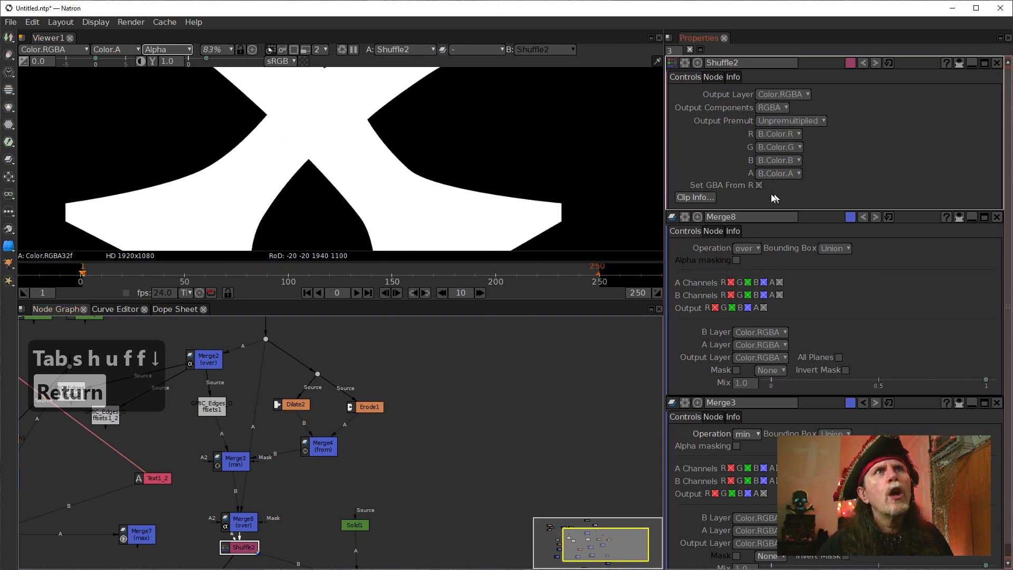
left_click_drag(281, 549, 285, 491)
left_click(242, 465)
left_click_drag(242, 466, 243, 450)
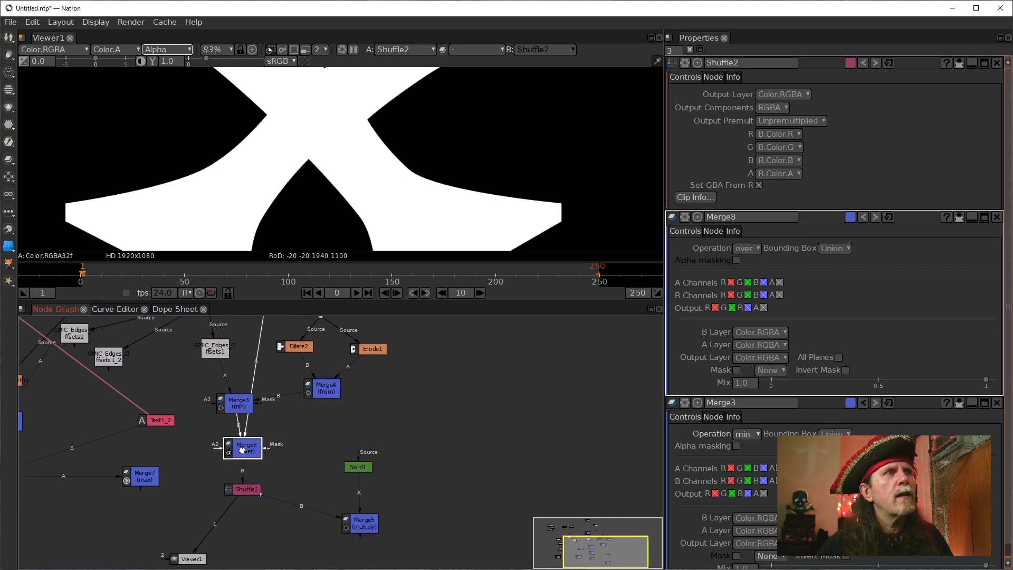
Set Shuffle2's alpha channel source to B.Color.R.
left_click(248, 494)
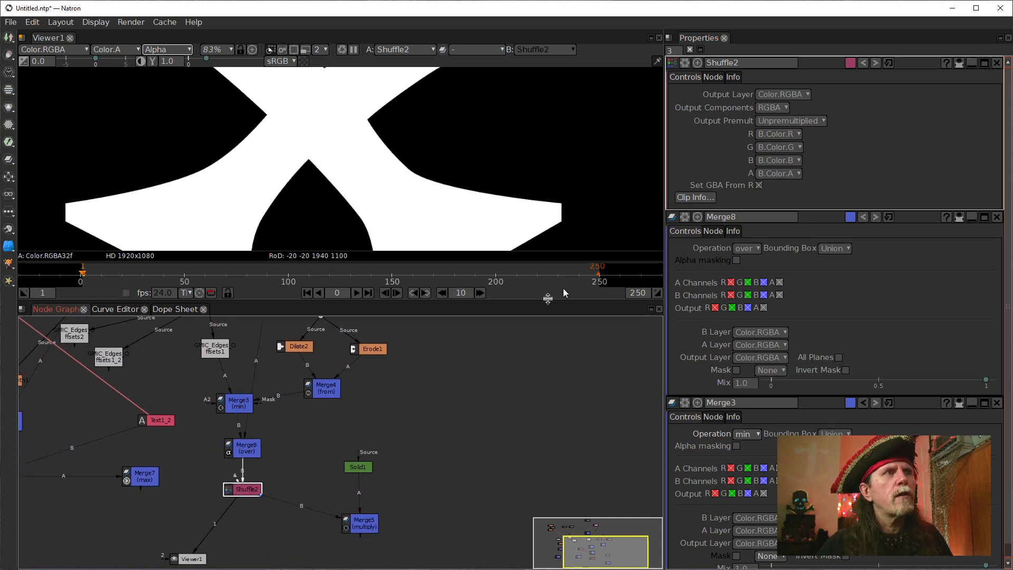
left_click(781, 174)
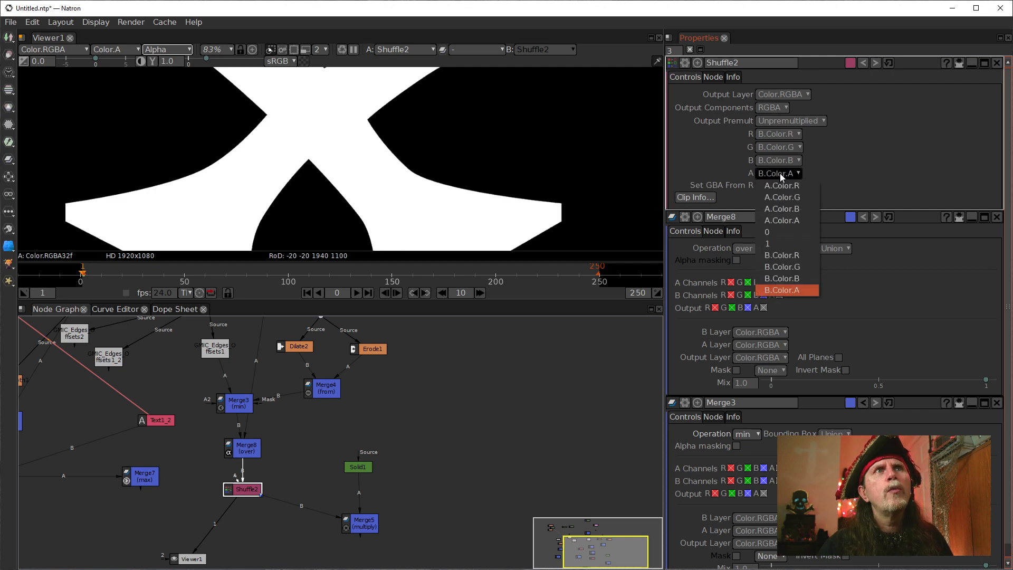
left_click(780, 257)
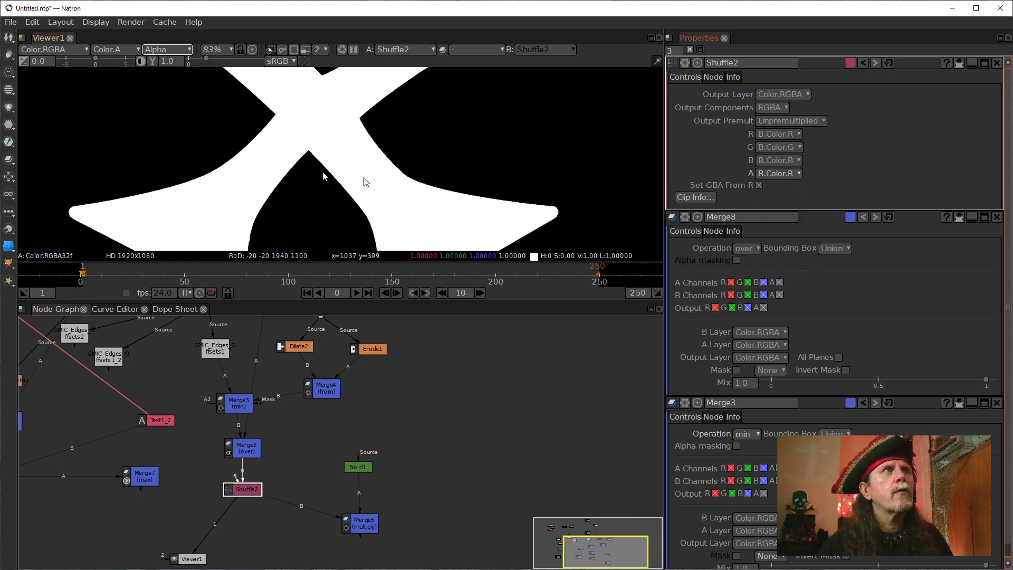
Compare Merge8's alpha and RGB with Shuffle2's output, and view the coloured result from Merge5.
left_click(246, 451)
key("1")
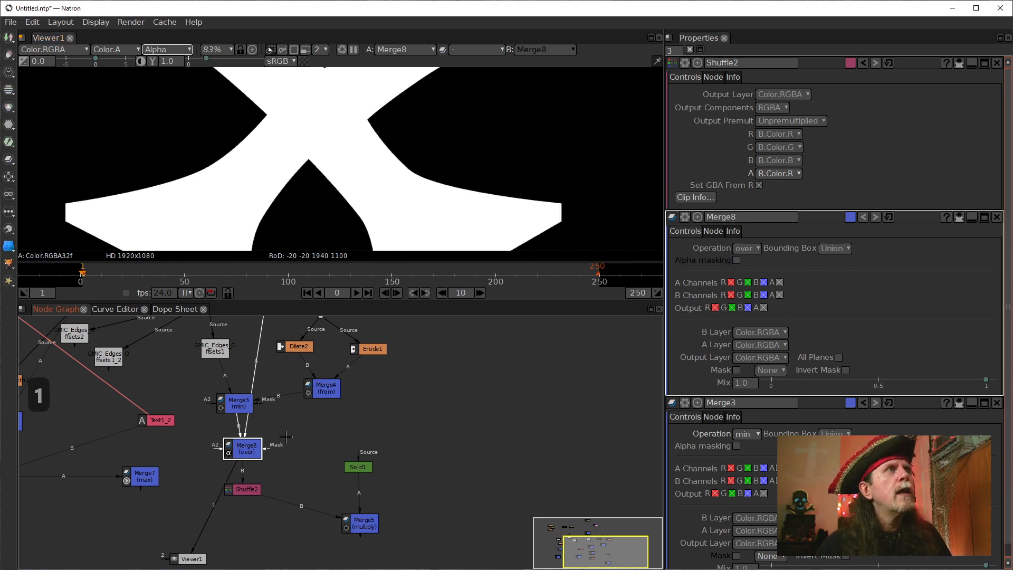
key("a")
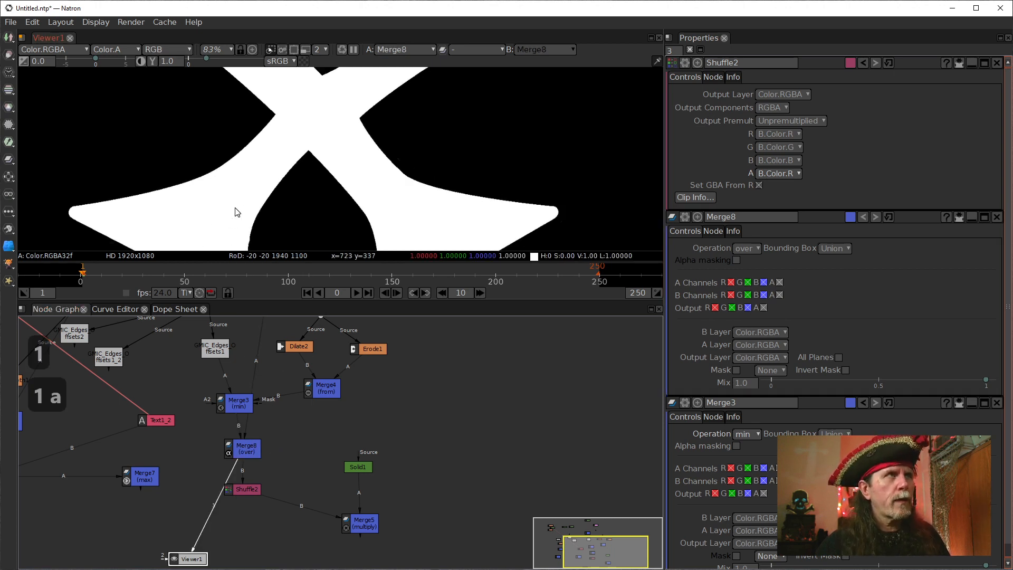
left_click(246, 490)
key("1")
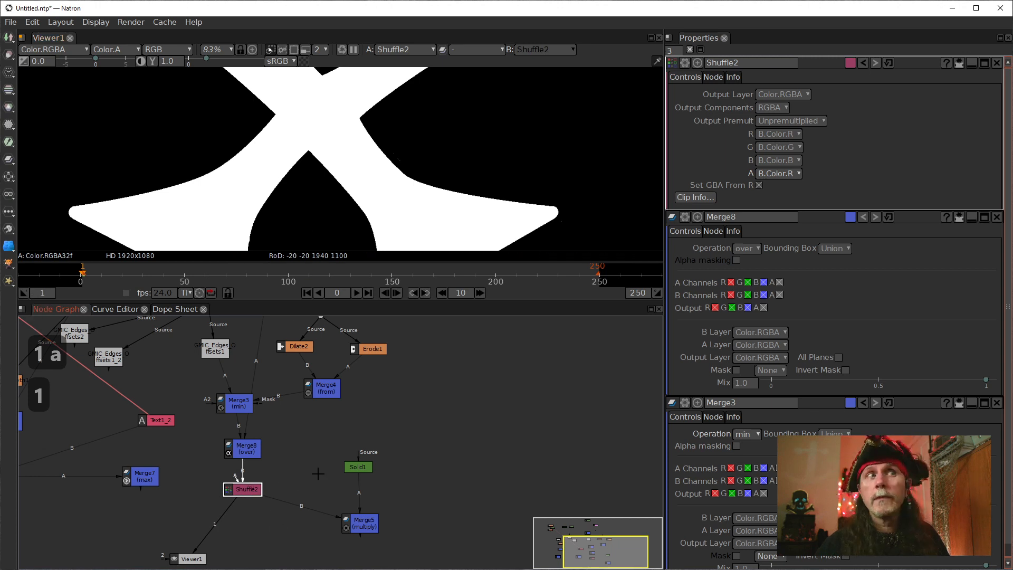
left_click(349, 523)
key("1")
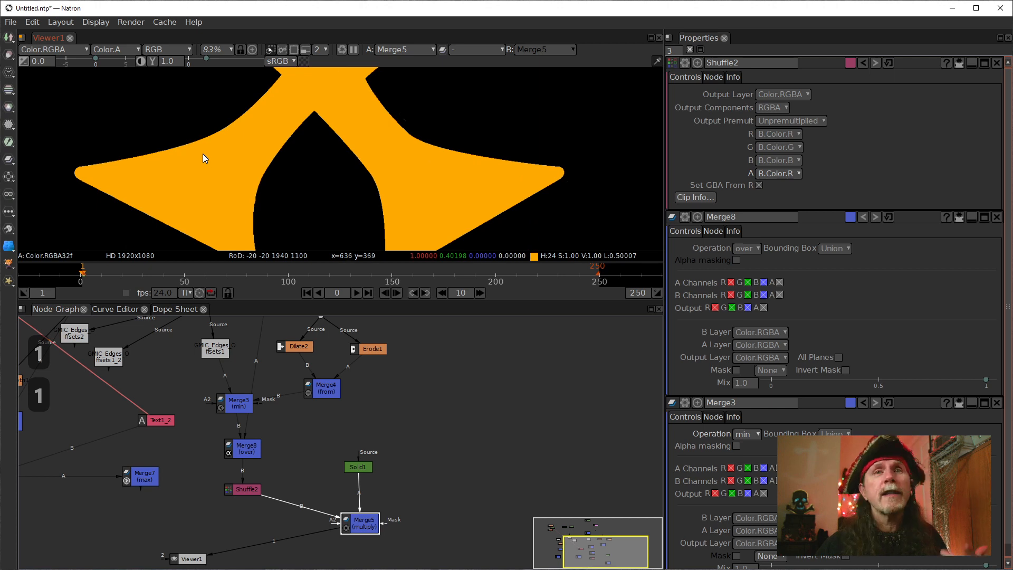
left_click(236, 487)
left_click_drag(292, 391, 330, 432)
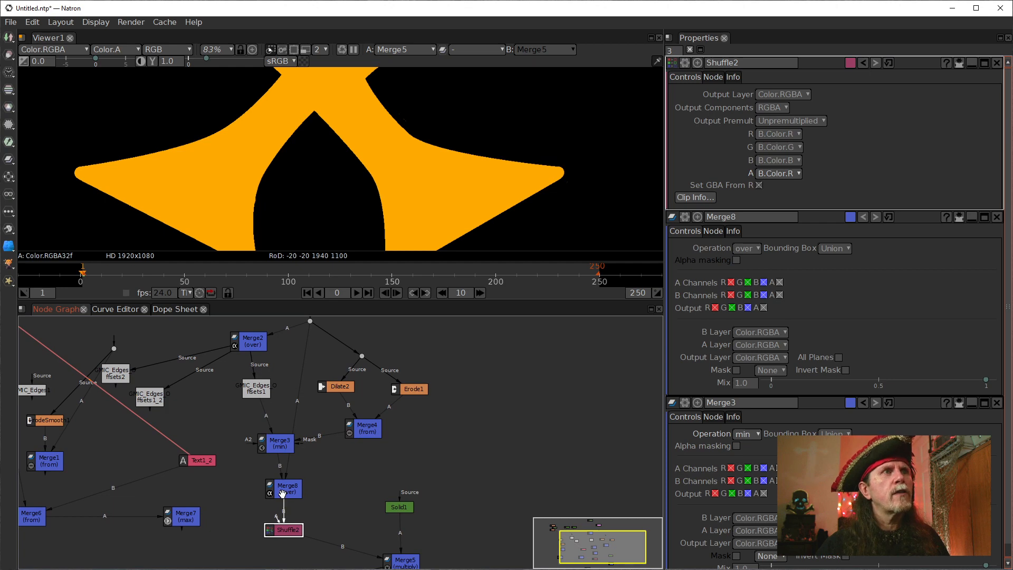
Align Merge2, G'MIC Edges Offsets1 and Merge3 in a vertical column above Merge8.
left_click_drag(271, 442, 225, 438)
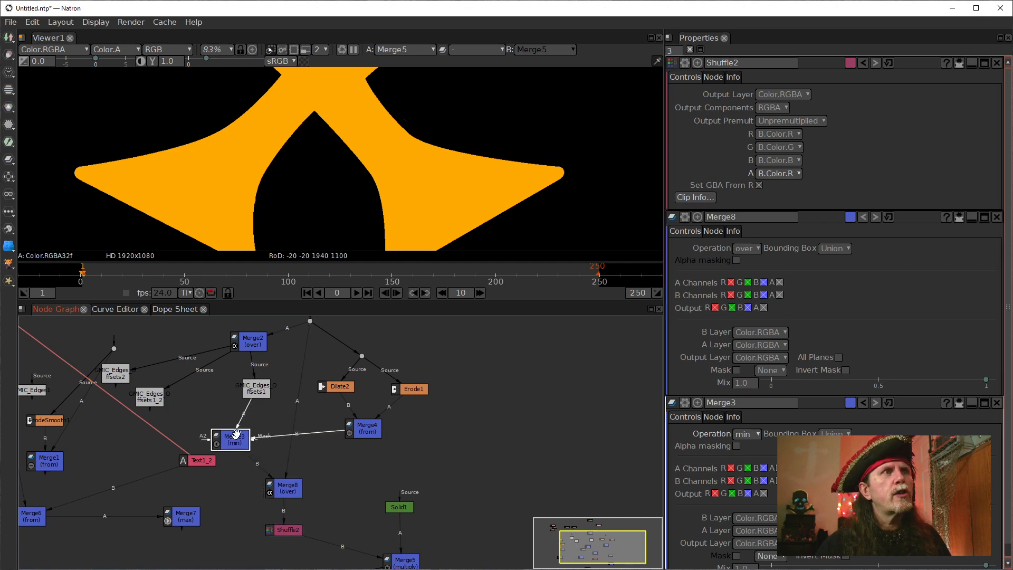
left_click(245, 338)
left_click(253, 379)
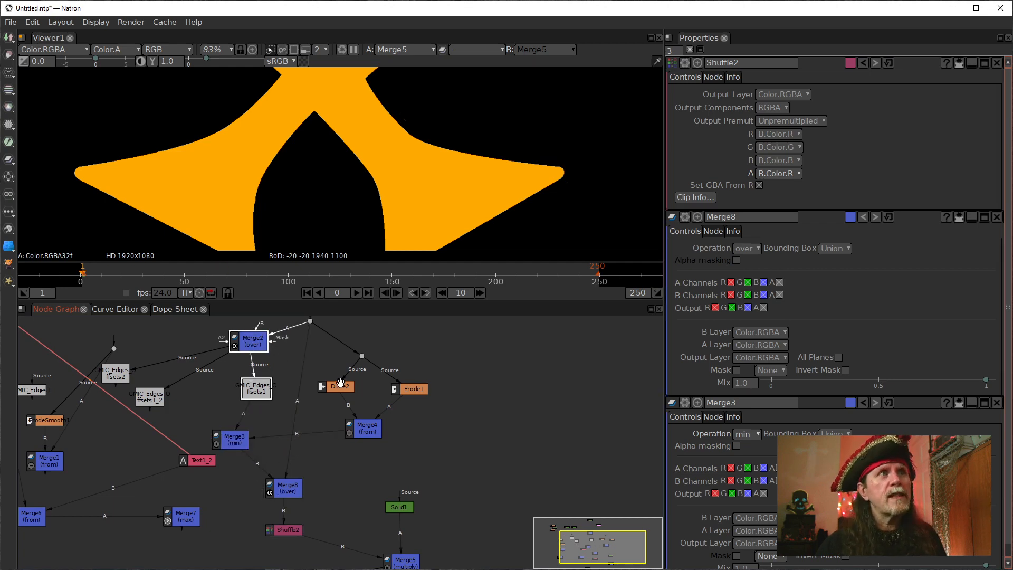
left_click_drag(250, 337, 277, 353)
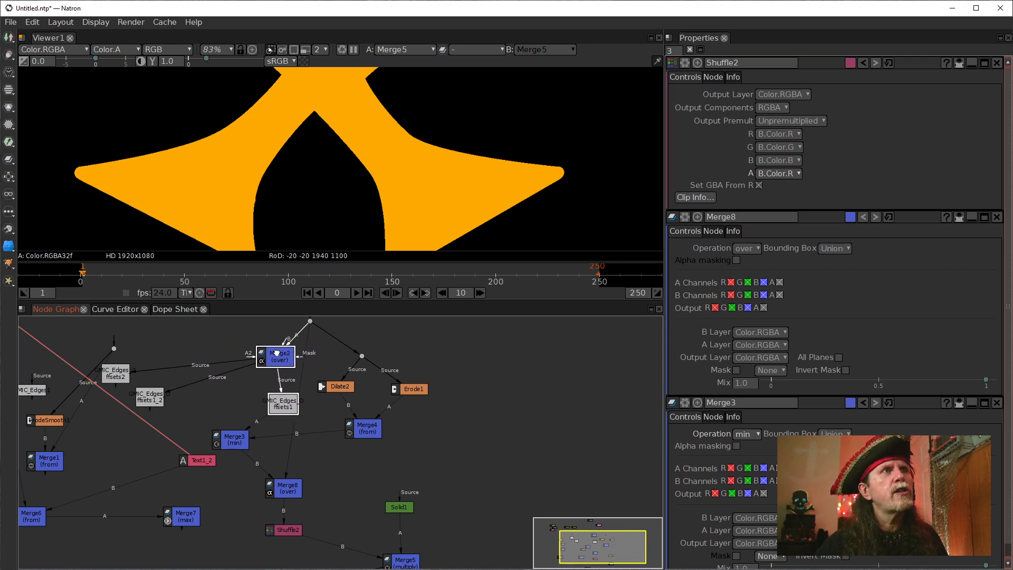
left_click_drag(447, 455, 236, 319)
left_click_drag(237, 440, 291, 449)
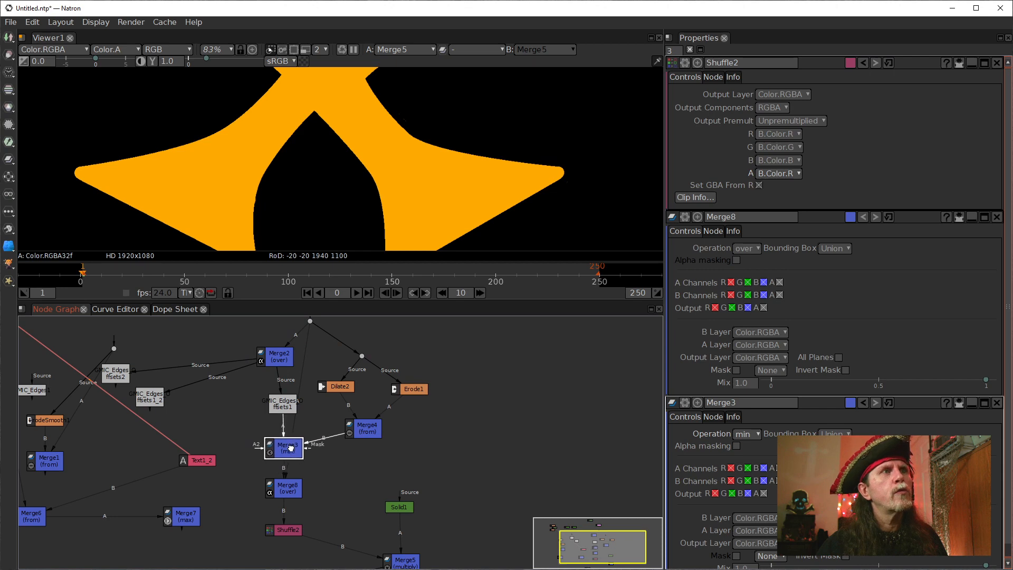
Move Viewer1 well below Merge5 to free the space under Shuffle2.
left_click_drag(463, 452, 195, 319)
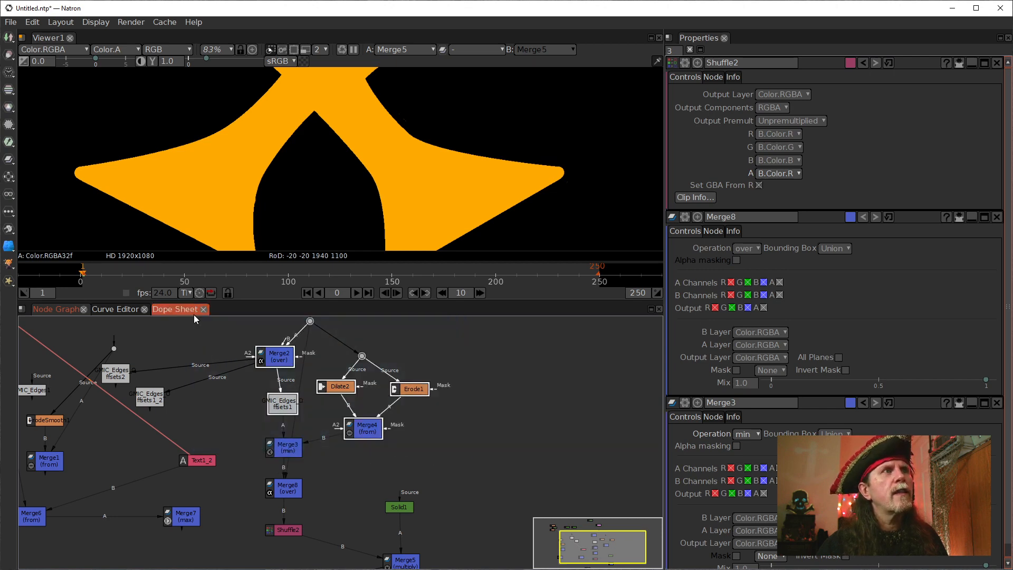
left_click_drag(433, 452, 186, 319)
left_click_drag(368, 508, 397, 336)
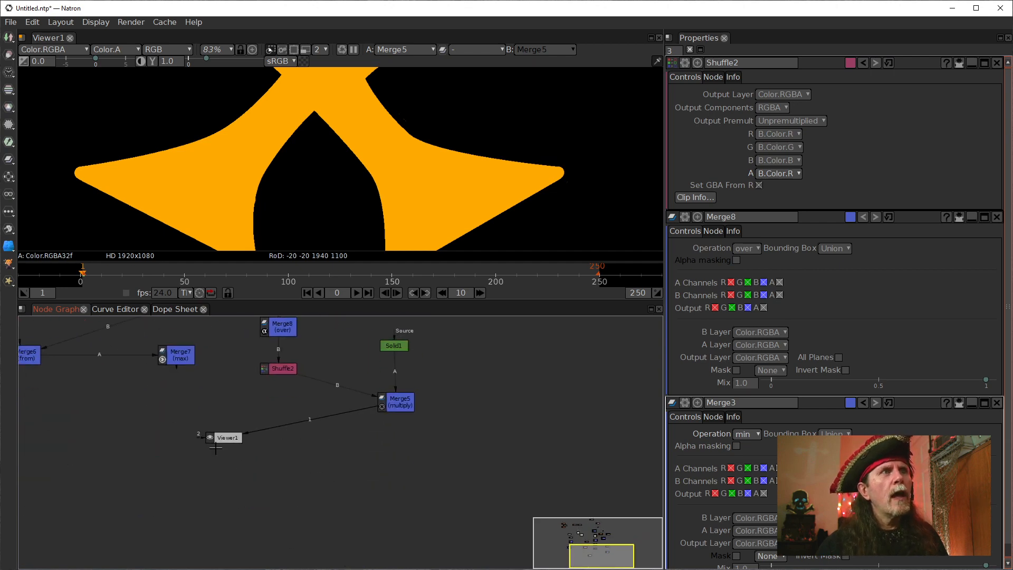
left_click_drag(219, 441, 440, 525)
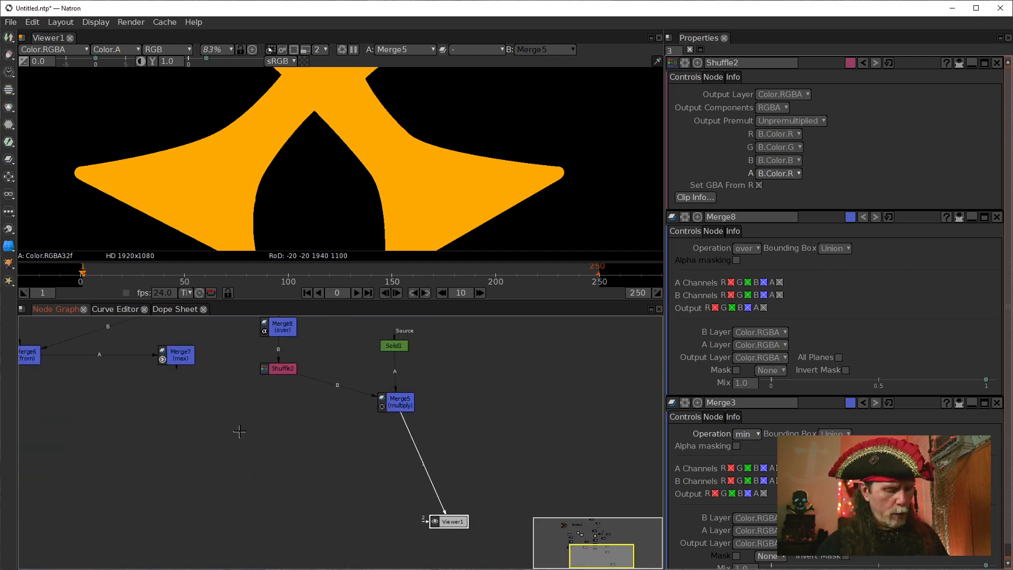
Duplicate the branch made of Merge2, G'MIC Edges Offsets1, Dilate2, Erode1, Merge4, Merge3 and their dots.
left_click_drag(295, 399, 279, 536)
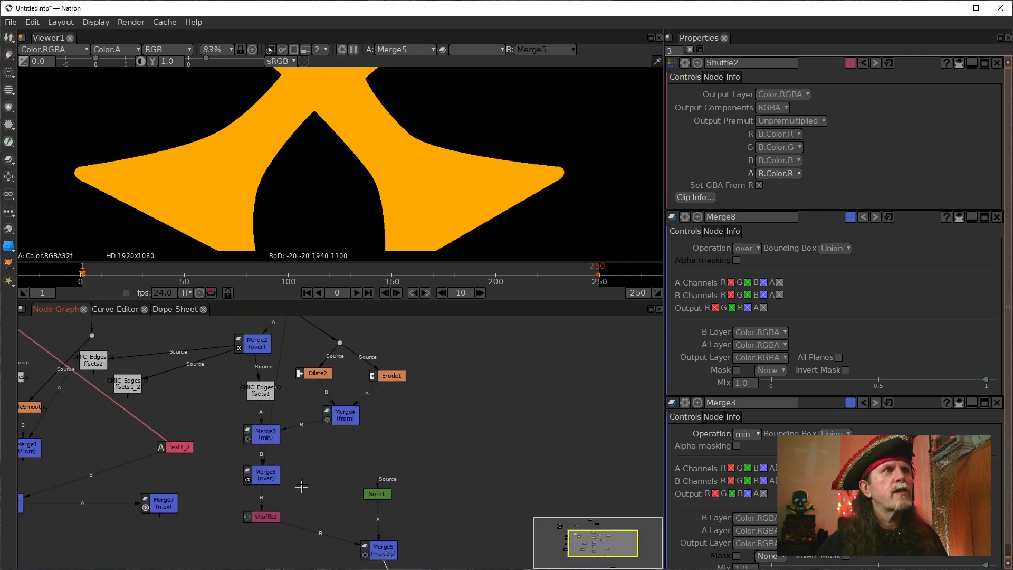
left_click_drag(306, 484, 278, 409)
scroll(278, 409, "down", 3)
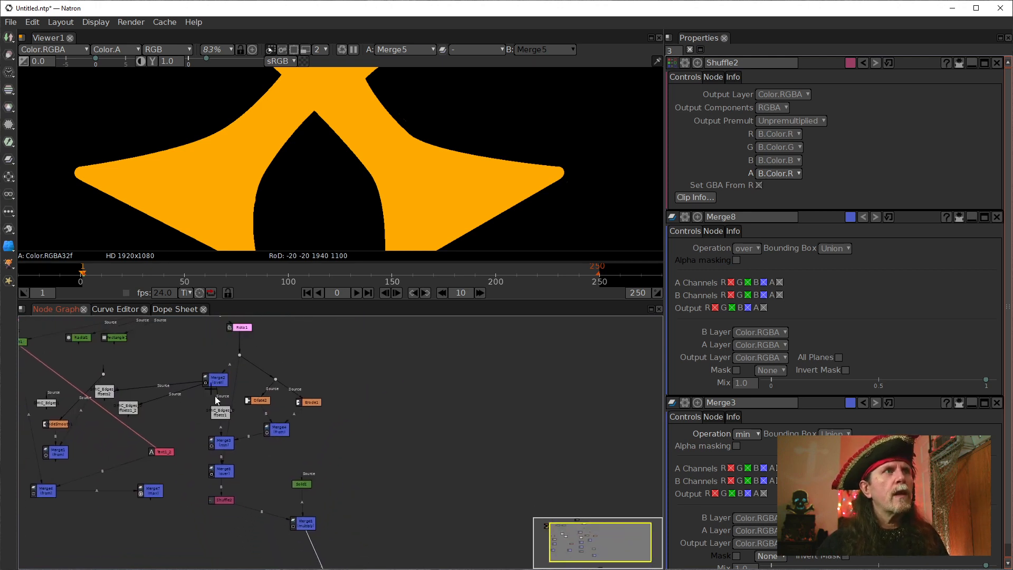
left_click_drag(188, 341, 343, 463)
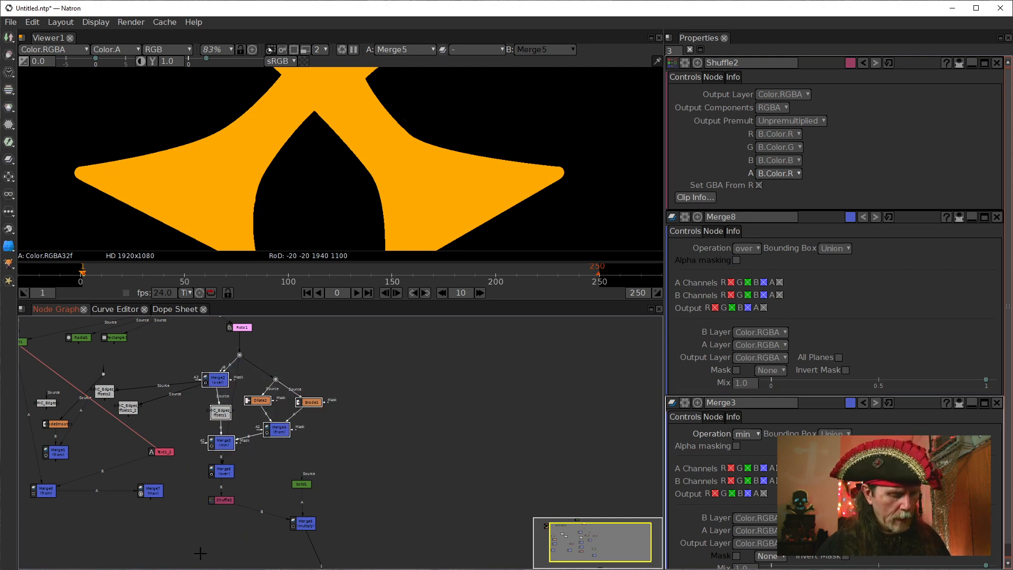
key("alt+c")
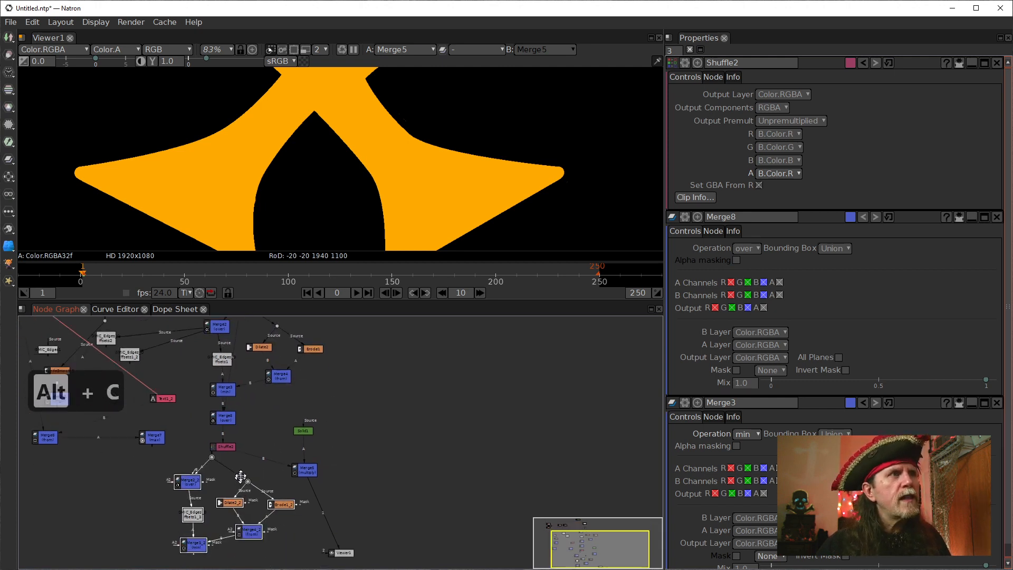
Attach the duplicated branch's input to Shuffle2 and move Merge5 and Viewer1 down to make room for it.
left_click_drag(247, 459, 246, 482)
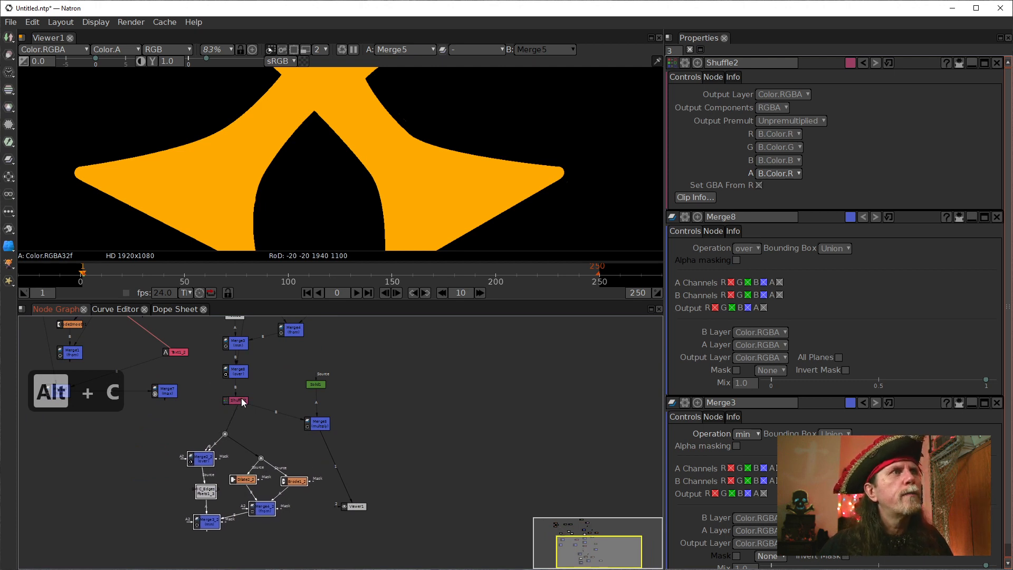
left_click_drag(329, 514, 438, 465)
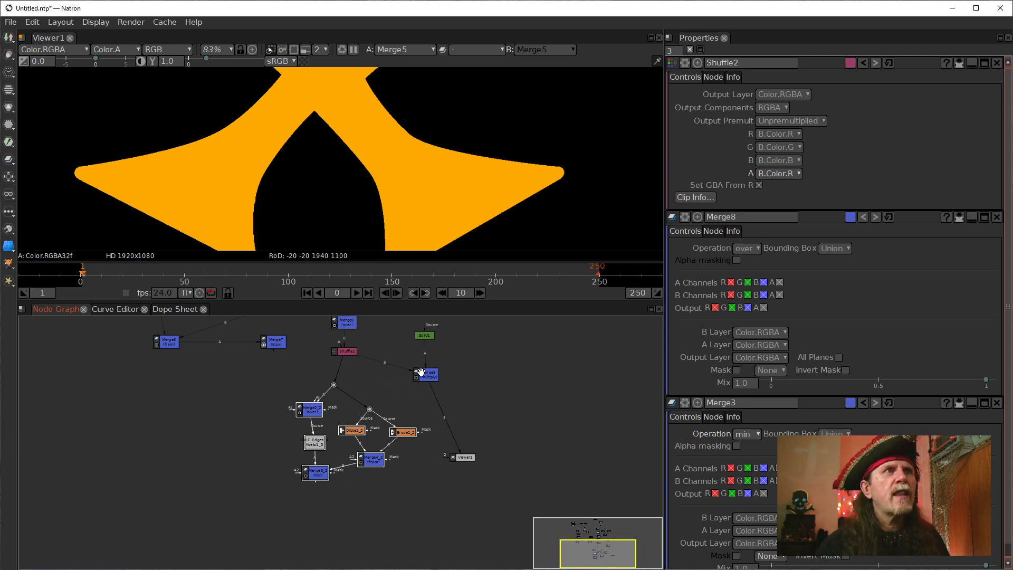
left_click_drag(421, 372, 317, 566)
View Merge3_2's output and closely inspect the area beside the outline for stray fragments.
left_click(312, 473)
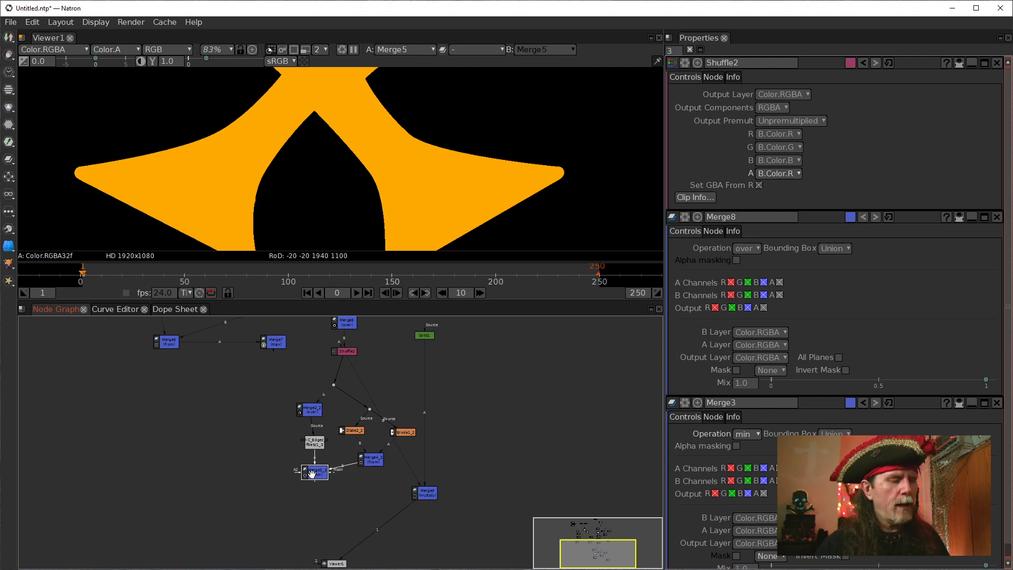
key("1")
left_click_drag(498, 417, 501, 382)
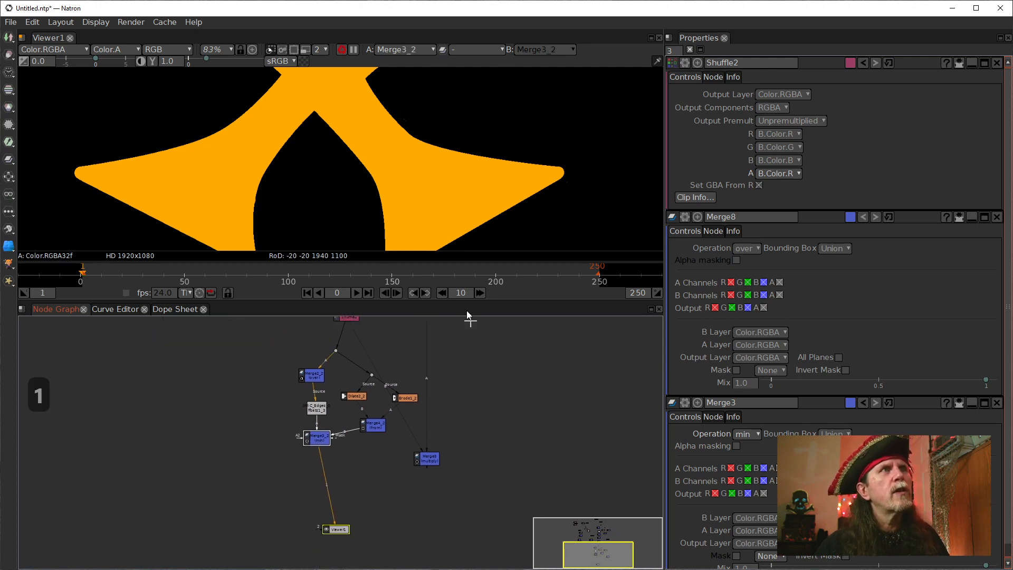
scroll(447, 201, "down", 1)
left_click_drag(352, 198, 328, 185)
scroll(347, 228, "down", 2)
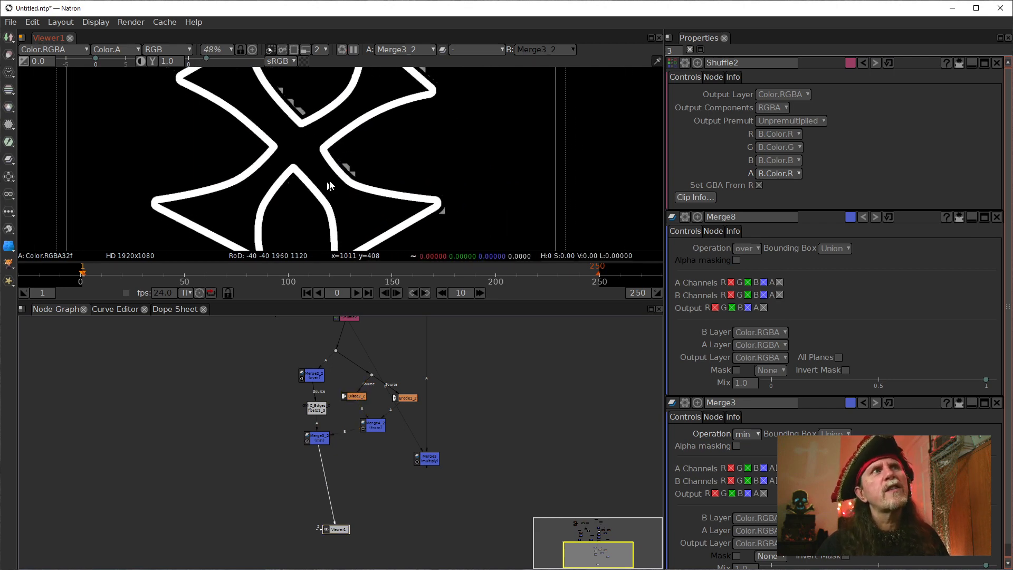
scroll(328, 186, "up", 8)
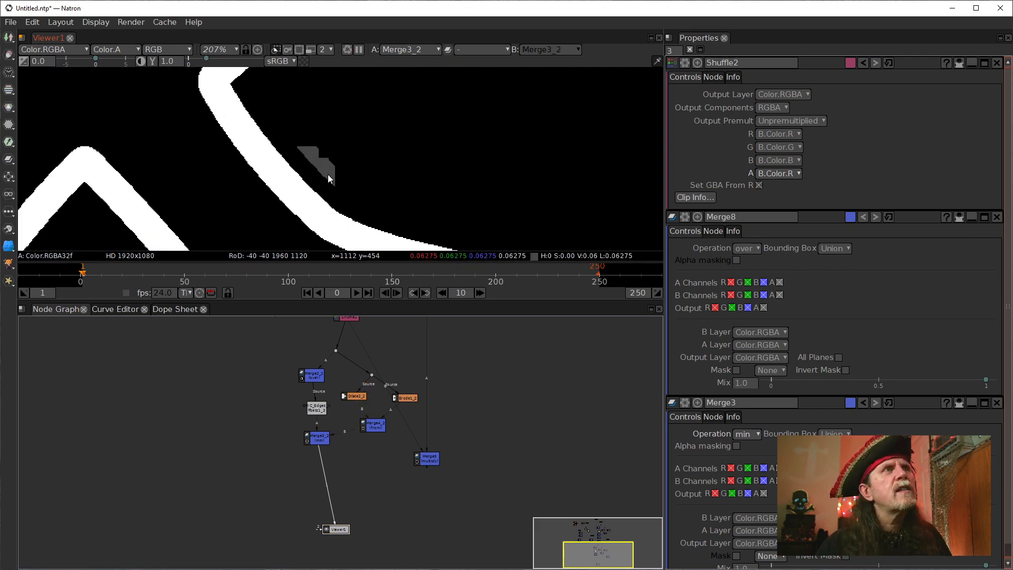
scroll(310, 153, "down", 2)
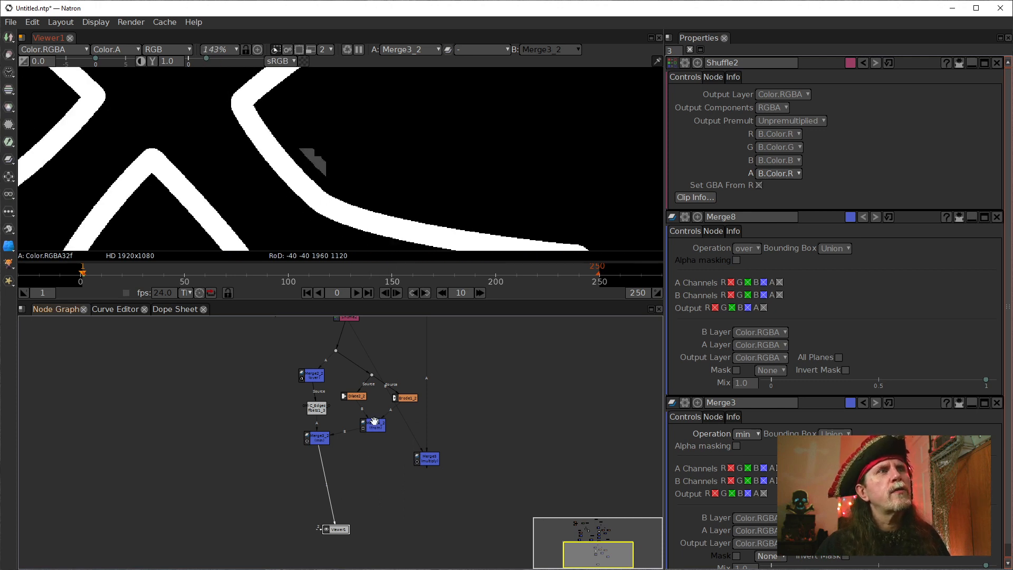
Show Dilate2_2's settings and compare them with the stray fragments beside the outline.
double_click(357, 396)
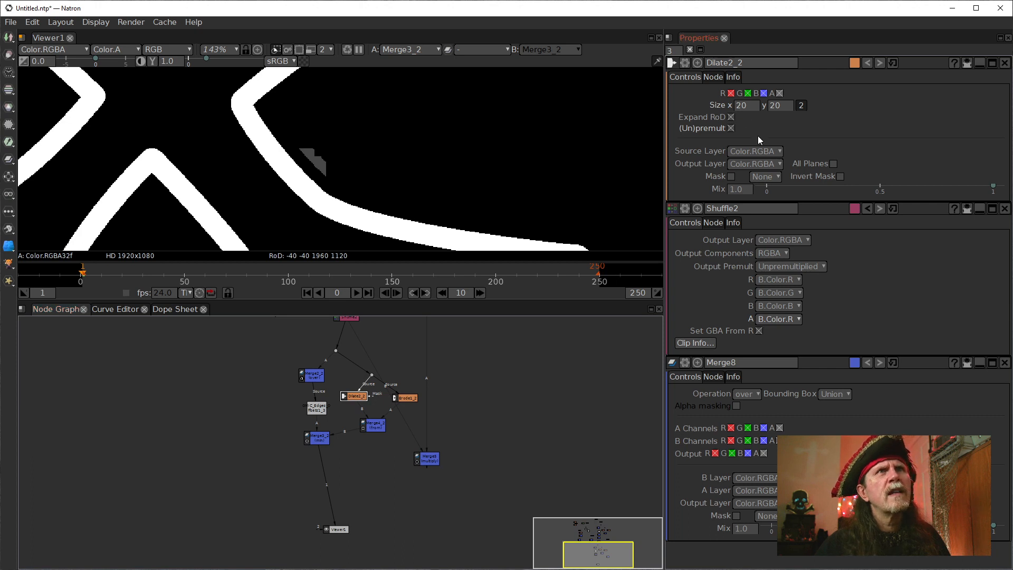
left_click(521, 395)
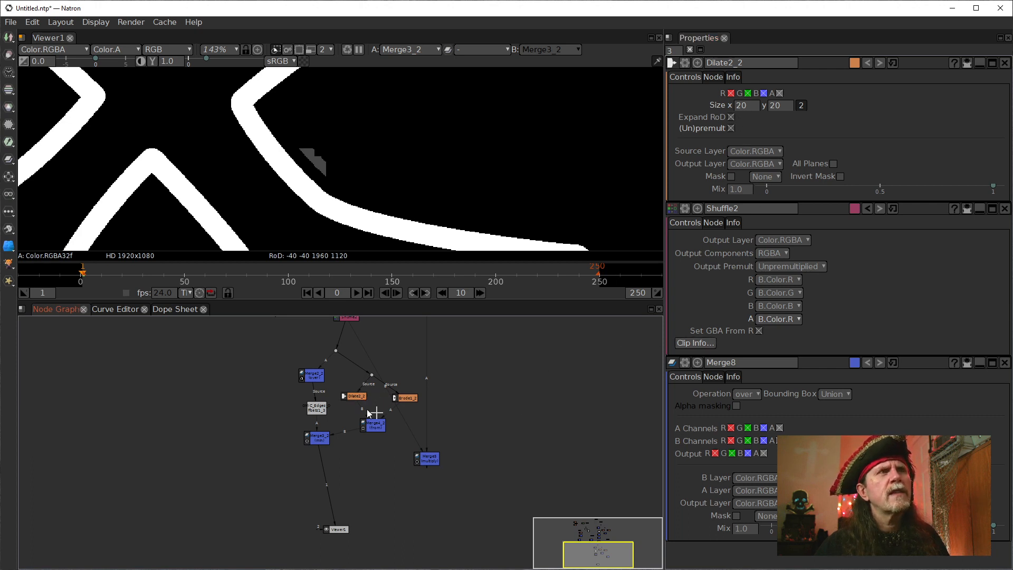
left_click(351, 397)
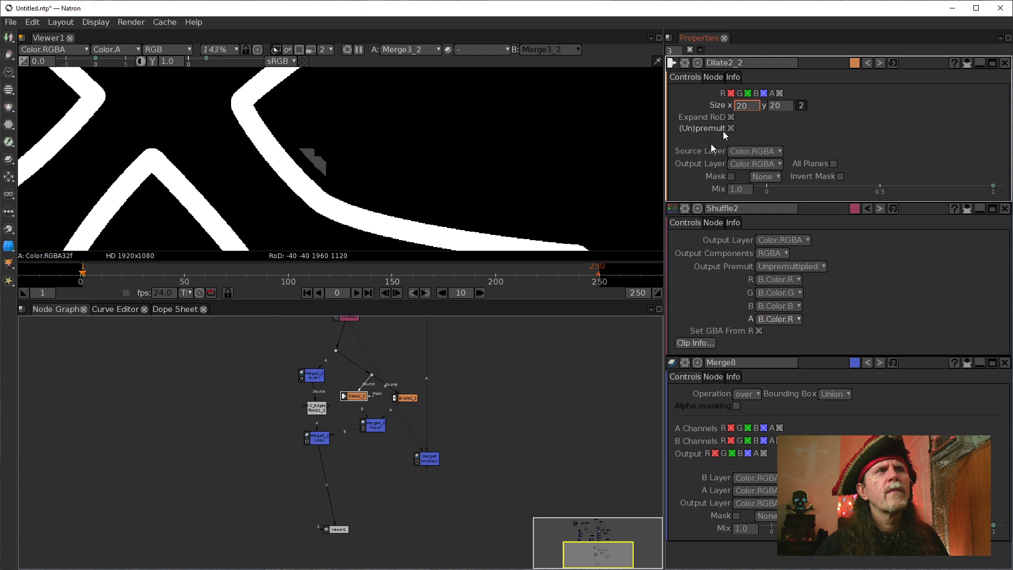
left_click_drag(494, 406, 483, 464)
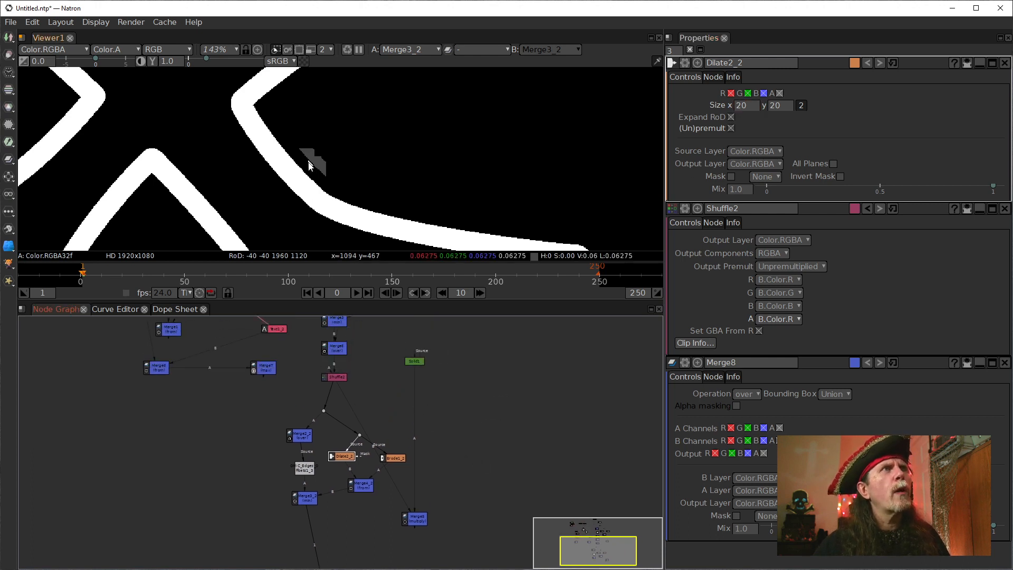
scroll(303, 161, "up", 3)
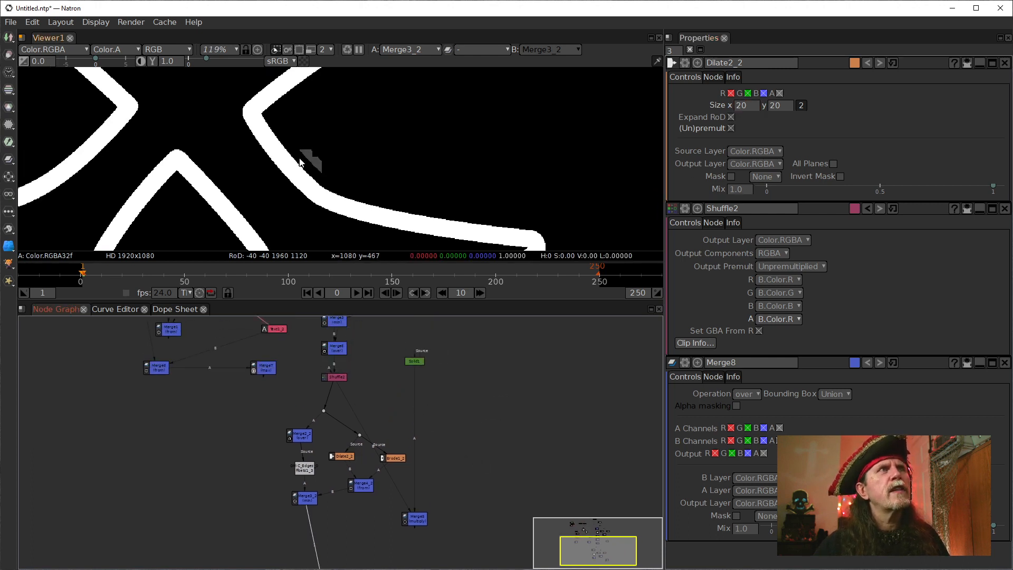
scroll(308, 159, "up", 5)
scroll(324, 192, "down", 14)
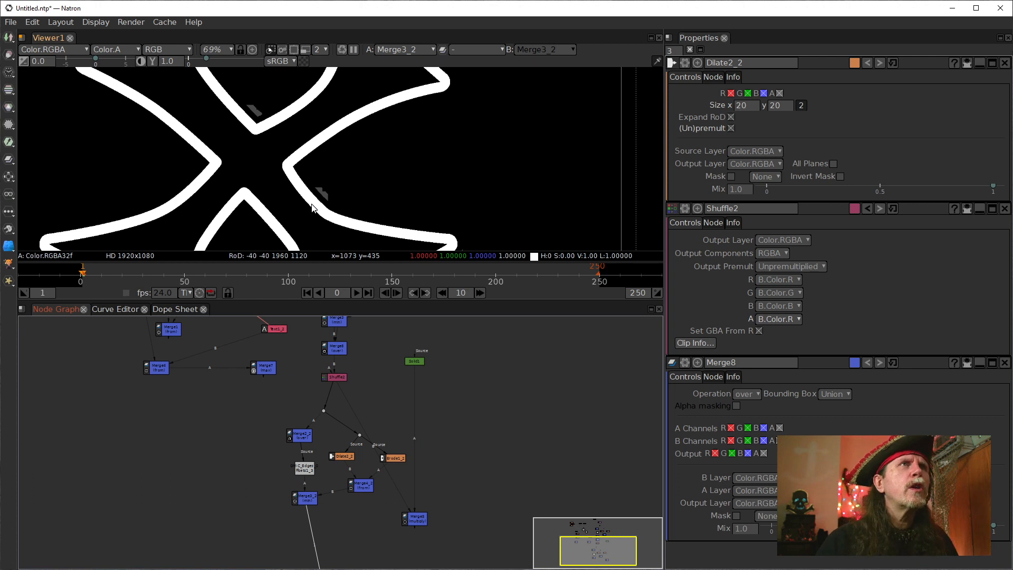
Combine Dilate2_2's X and Y size into one value, try 14, 9 and 15, and settle on 18.
left_click(750, 108)
left_click(801, 106)
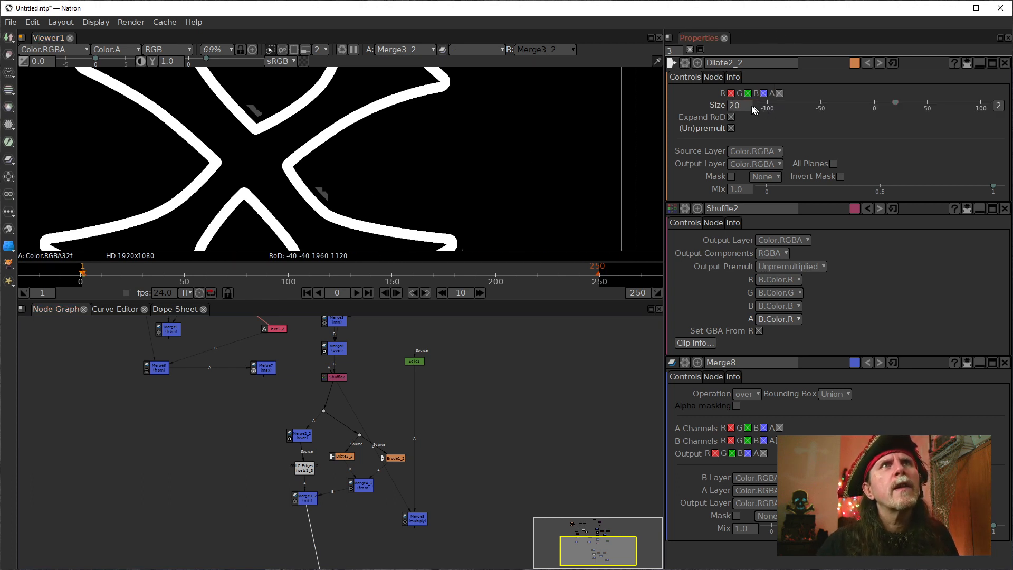
type("14")
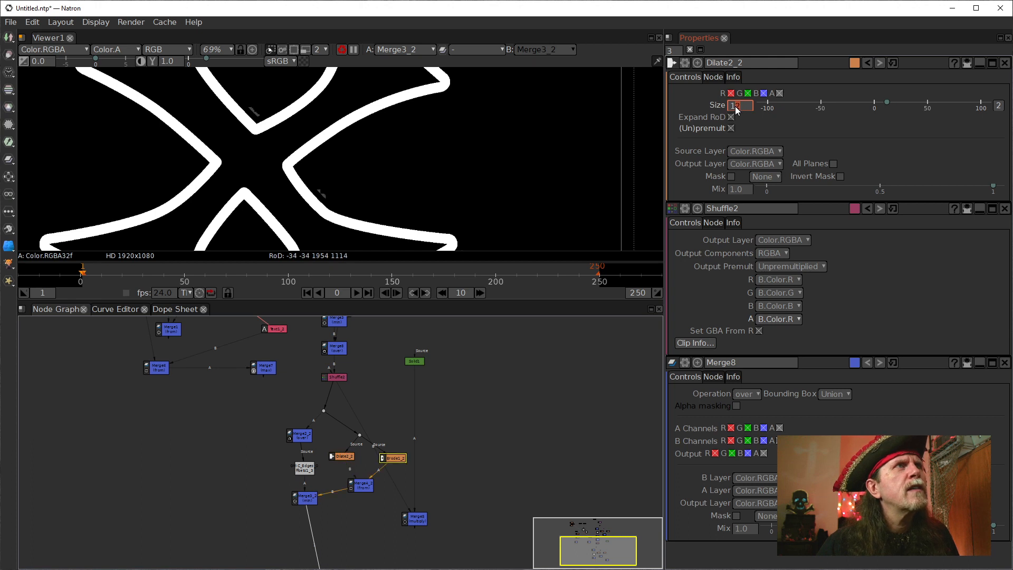
key("BackSpace")
key("BackSpace")
type("9")
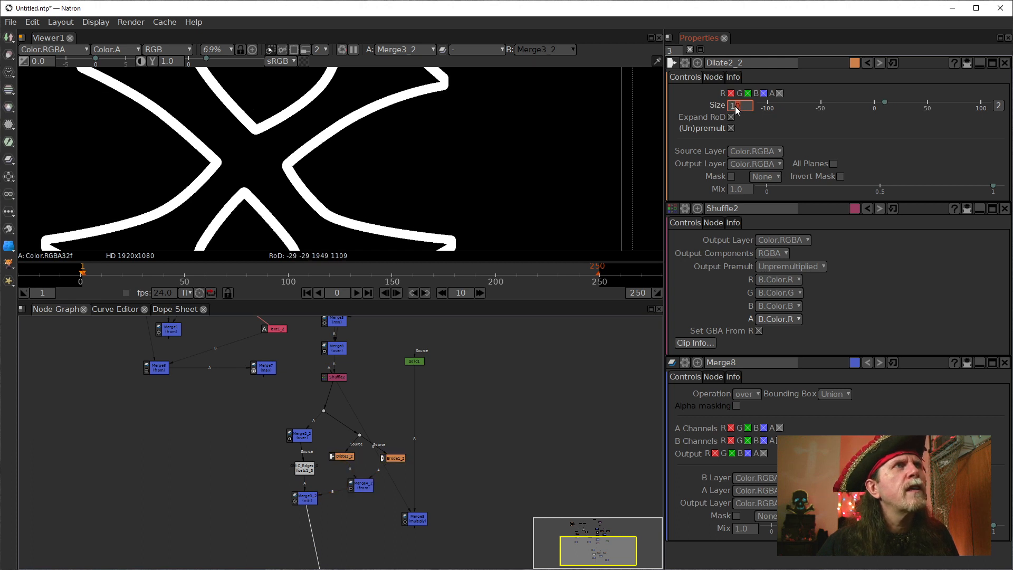
key("BackSpace")
type("15")
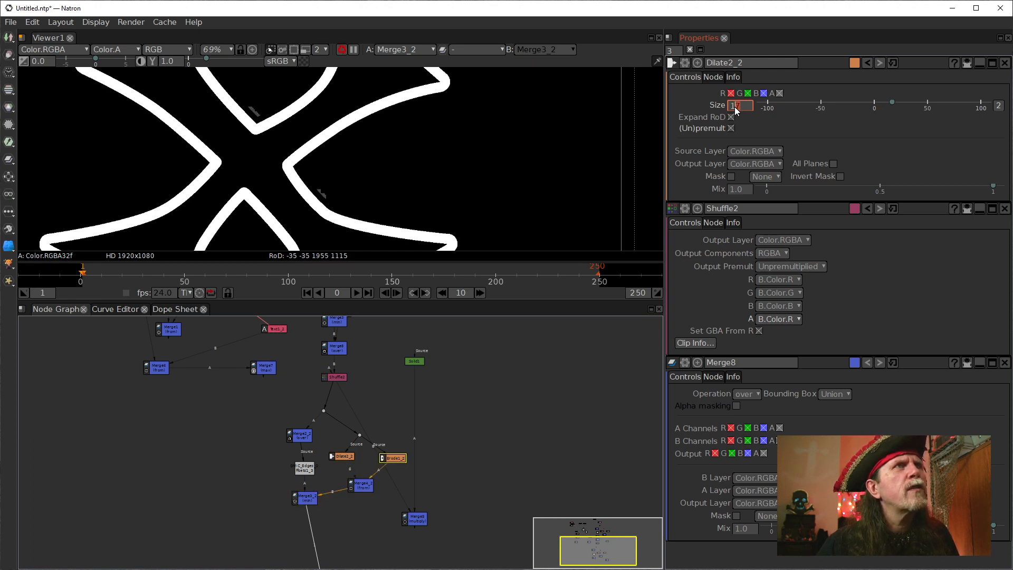
key("BackSpace")
type("8")
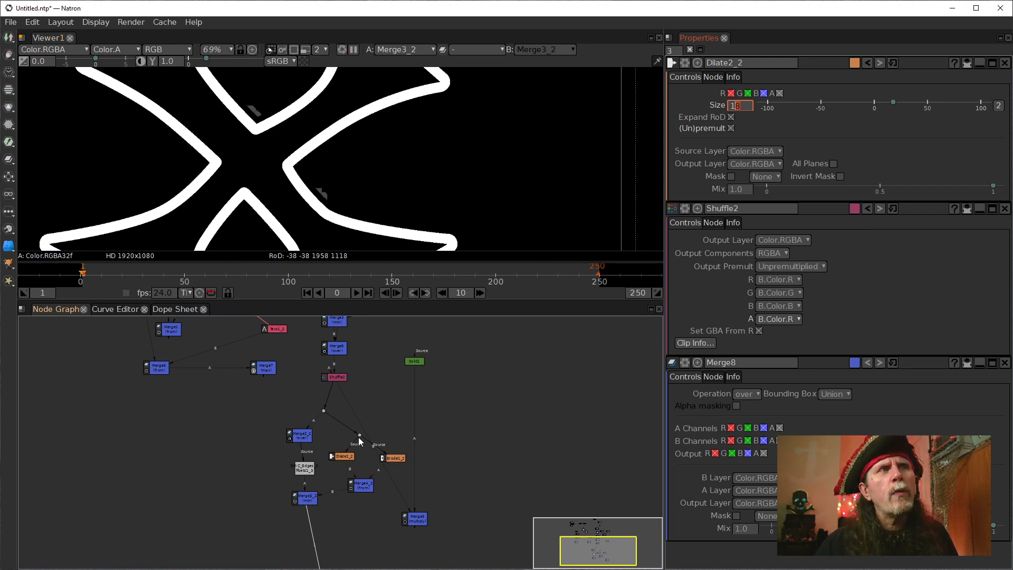
Move G'MIC Edges Offsets1_2 beside the duplicated branch, source it from Merge2_2 and connect it to Merge3_2's A2 input.
left_click_drag(327, 426, 290, 489)
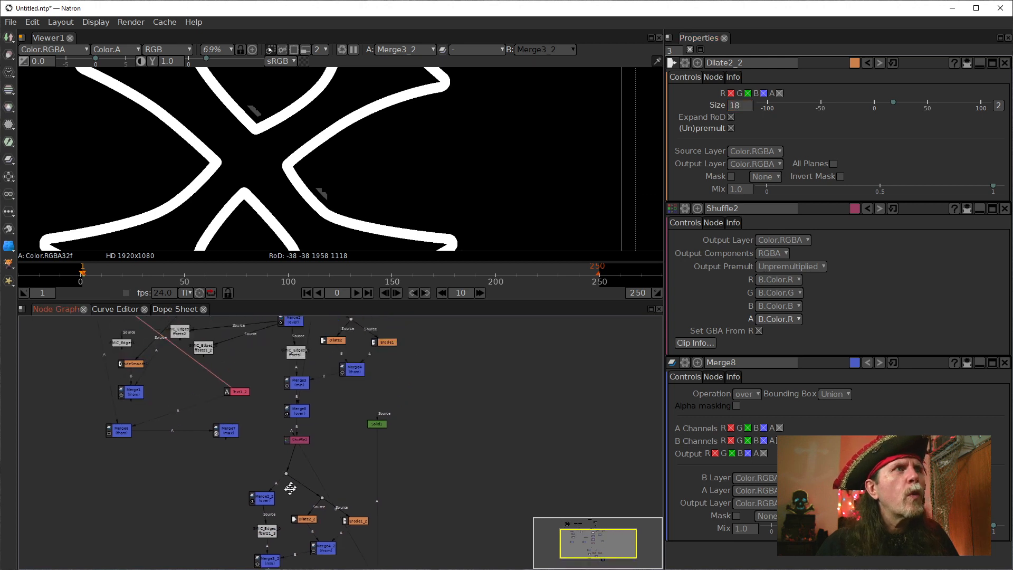
scroll(290, 489, "up", 2)
left_click_drag(172, 345, 175, 516)
mouse_move(225, 479)
left_mouse_down()
mouse_move(230, 412)
mouse_move(222, 449)
mouse_move(195, 436)
mouse_move(261, 474)
mouse_move(268, 467)
mouse_move(217, 508)
mouse_move(234, 495)
left_mouse_up()
left_click_drag(290, 522, 300, 427)
left_click(252, 484)
left_click_drag(249, 480, 186, 391)
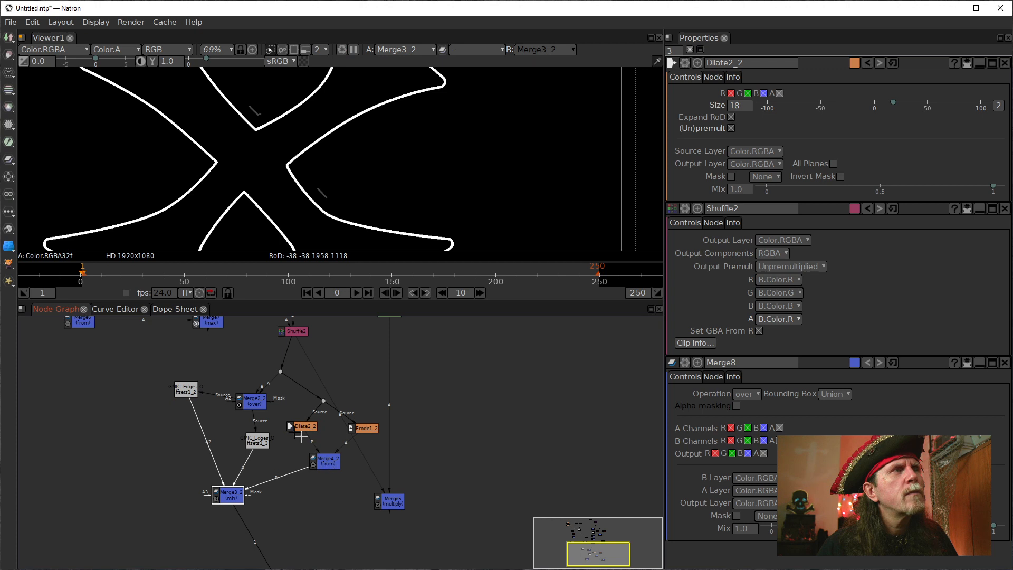
left_click_drag(188, 391, 142, 420)
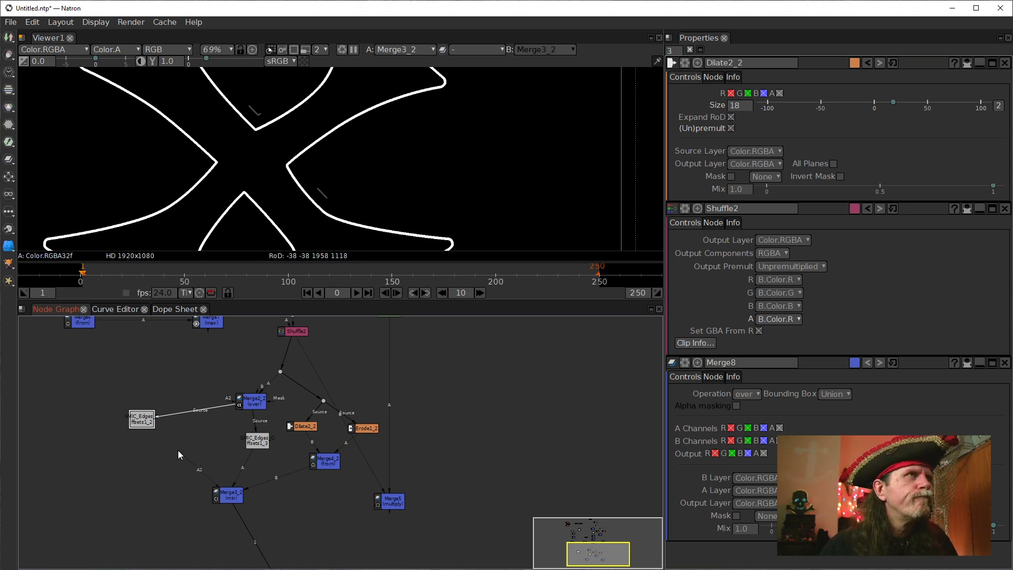
Disconnect G'MIC Edges Offsets1_2 from Merge3_2's A2 input and set its thickness to 3.
left_click_drag(179, 451, 142, 423)
double_click(143, 423)
left_click(258, 440)
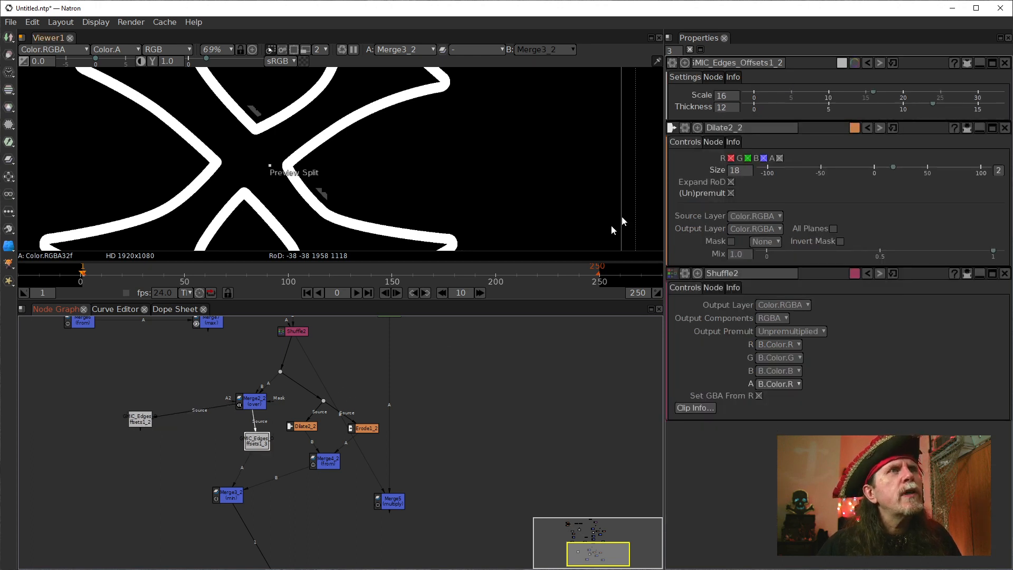
double_click(722, 109)
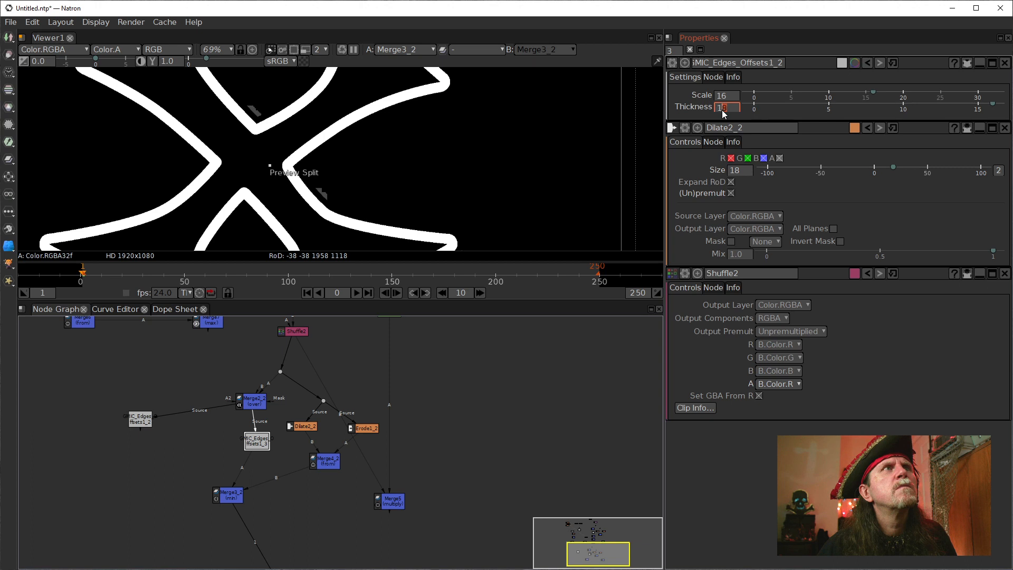
type("3")
key("Return")
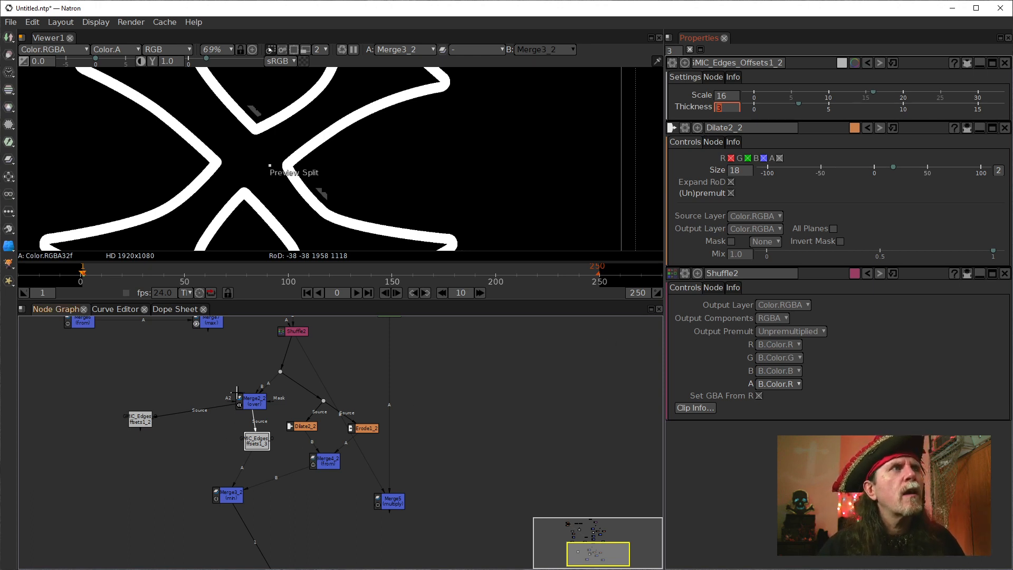
Move Merge2_2 and G'MIC Edges Offsets1_3 beside G'MIC Edges Offsets1_2, away from the Dilate2_2 and Erode1_2 nodes.
left_click_drag(237, 393, 123, 363)
left_click_drag(257, 441, 157, 437)
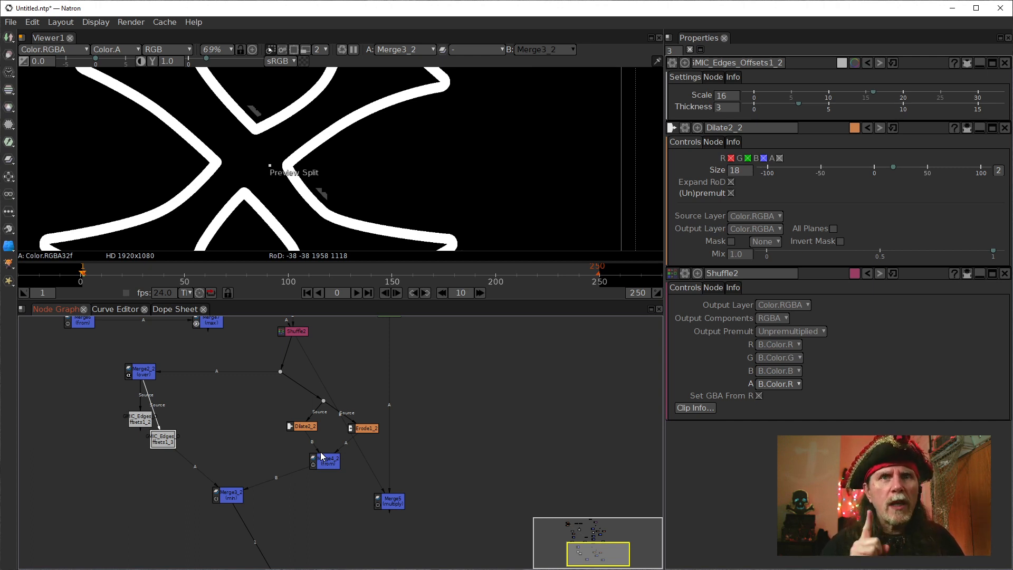
Inspect Merge3_2's output close up, then show Merge4_2's output and check its outline for stray fragments.
scroll(125, 153, "up", 8)
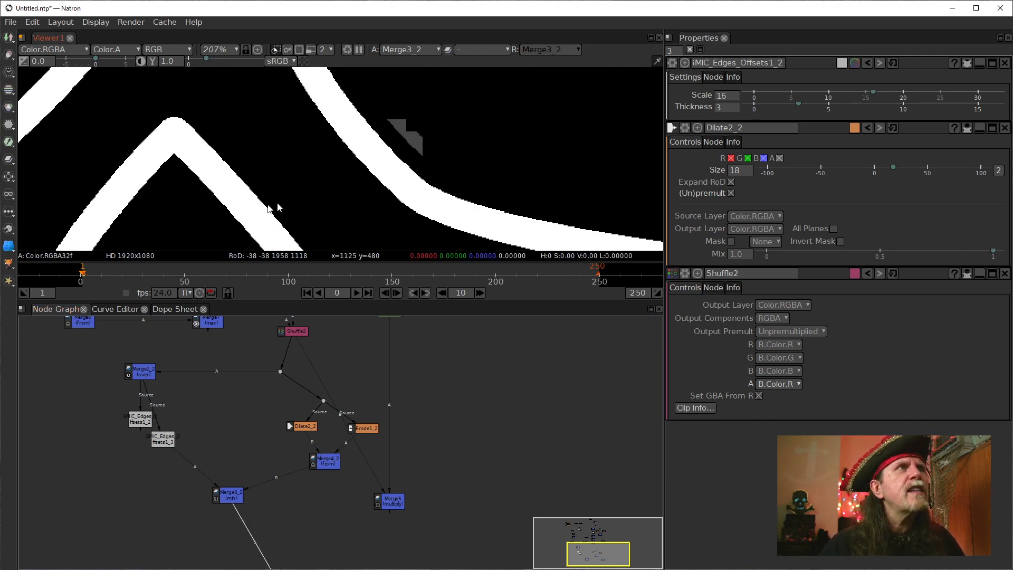
scroll(310, 128, "up", 3)
left_click(315, 464)
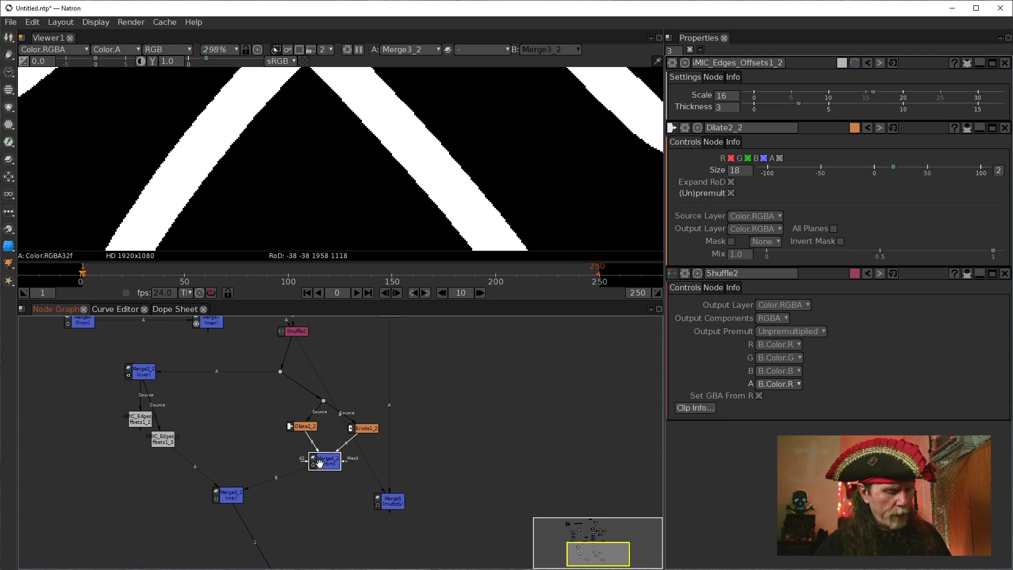
key("1")
scroll(348, 158, "down", 15)
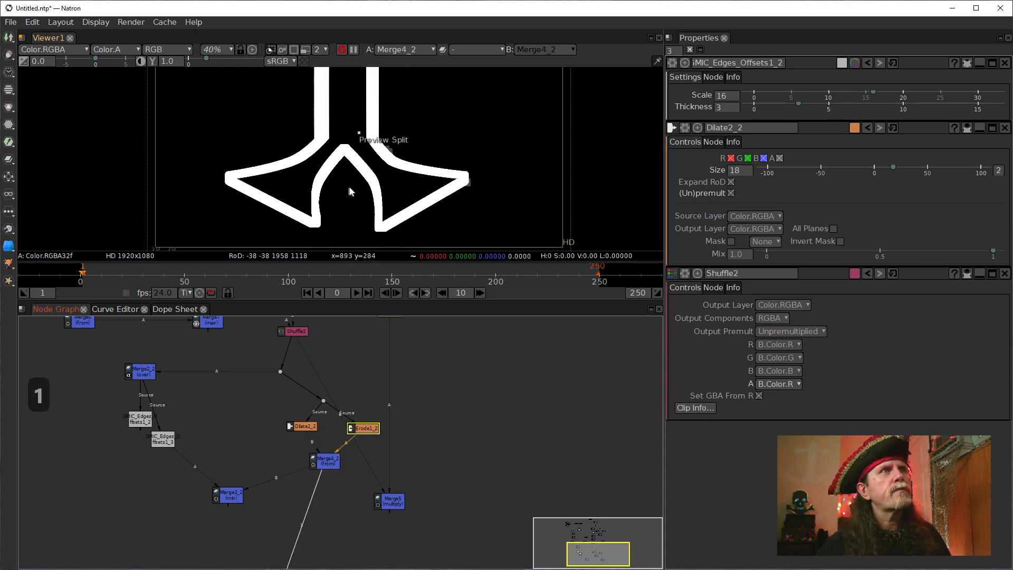
scroll(304, 209, "up", 7)
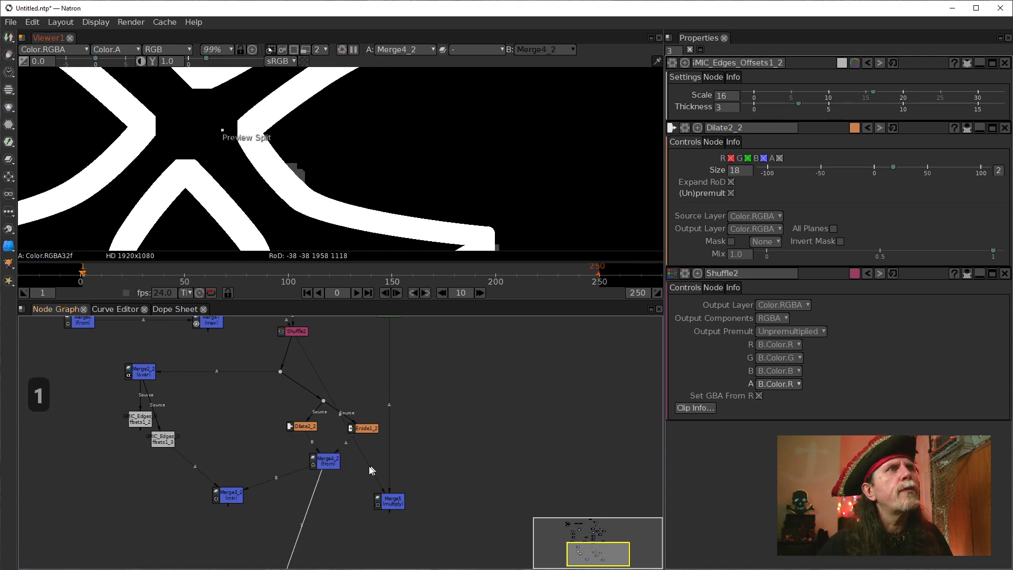
Show Shuffle2's output in the viewer and move the multiply Merge5 node up, beside the duplicated branch and nearer Solid1.
left_click_drag(403, 427, 395, 520)
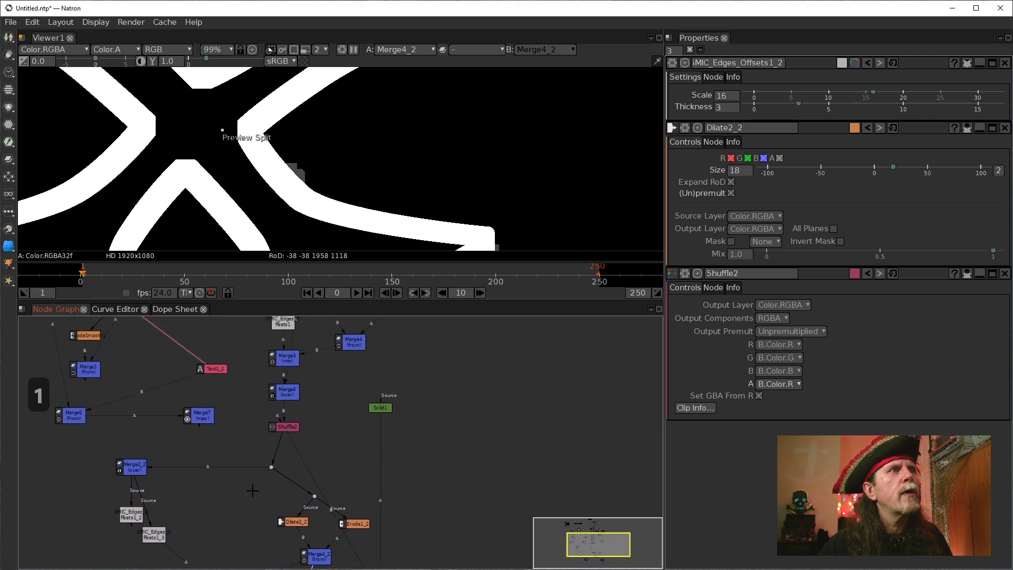
left_click_drag(355, 467, 303, 306)
left_click(234, 496)
key("1")
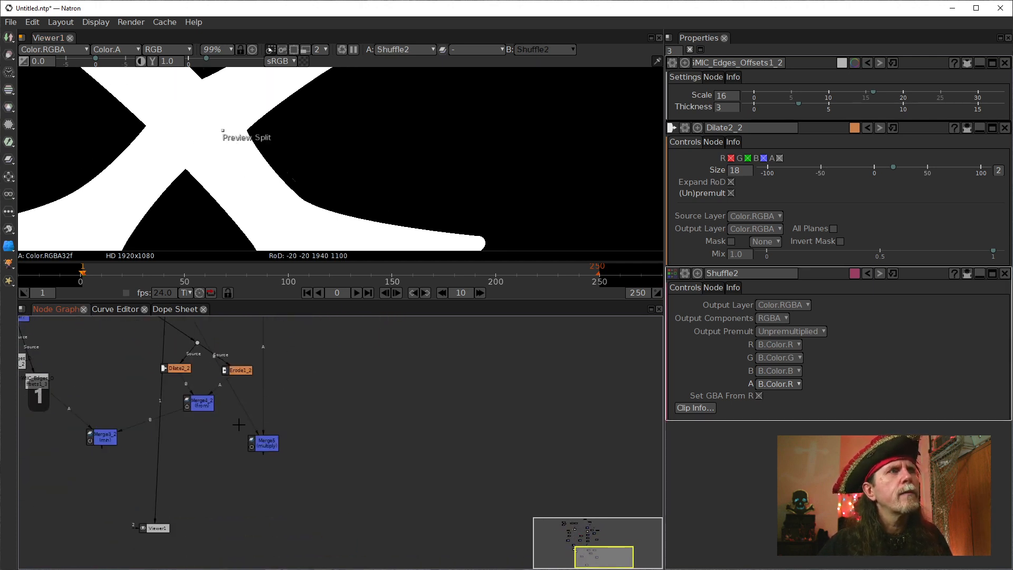
left_click(266, 448)
left_click_drag(266, 448, 324, 356)
left_click_drag(339, 365, 257, 467)
scroll(290, 199, "up", 8)
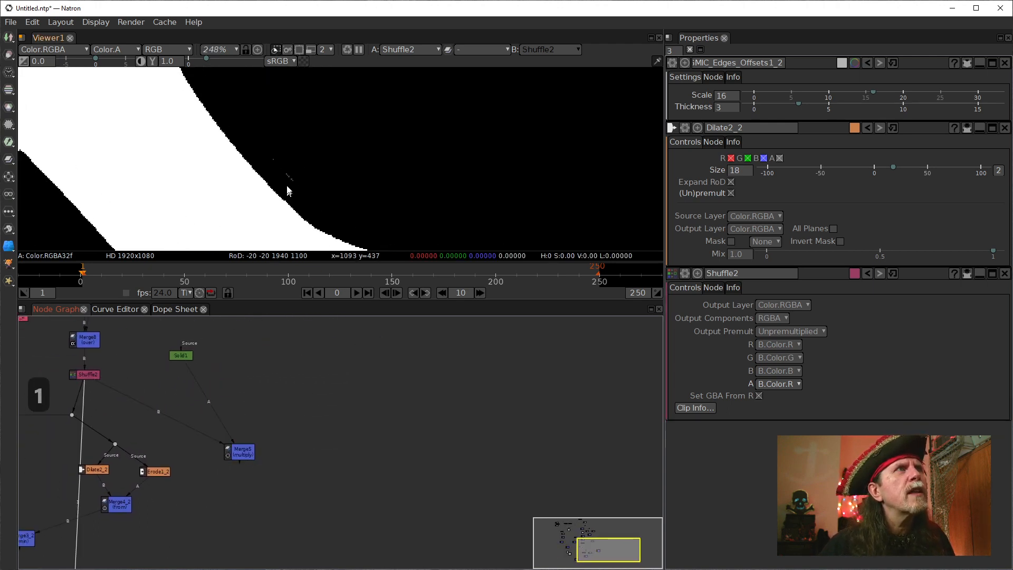
Disconnect the A input of the over Merge between Merge3 and Shuffle2, so that only the outline reaches Shuffle2.
left_click_drag(136, 408, 173, 445)
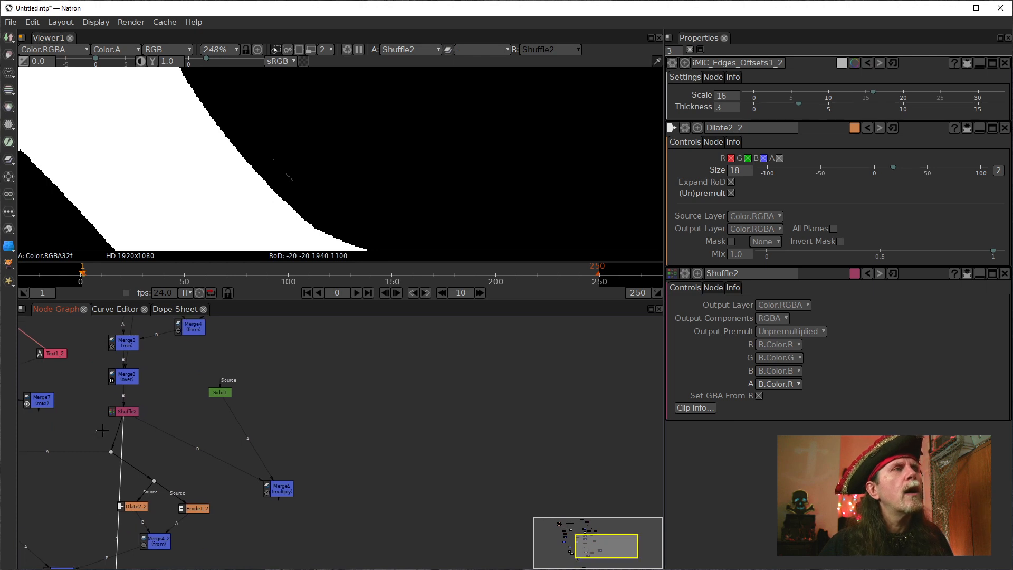
left_click_drag(192, 397, 252, 513)
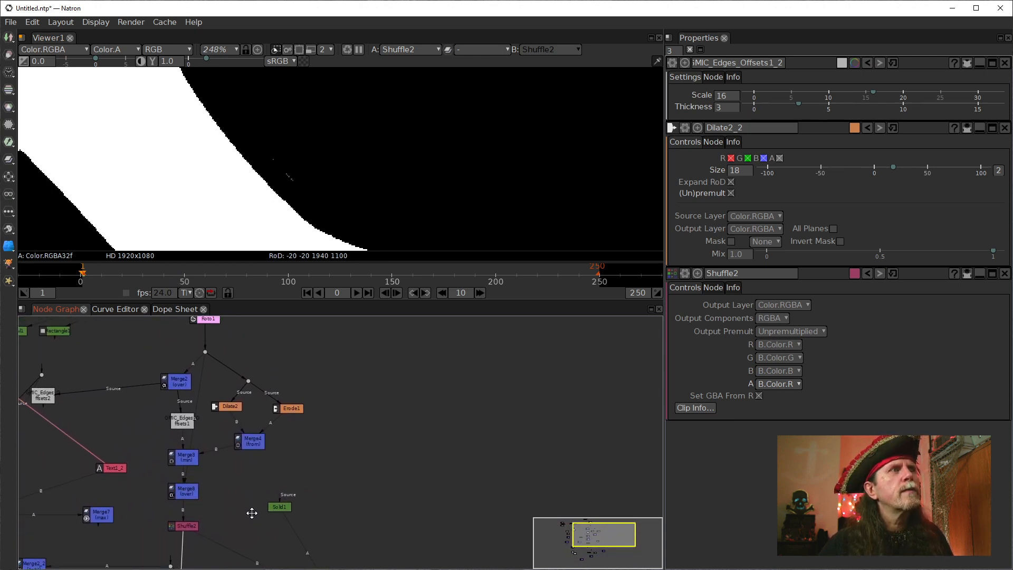
scroll(229, 472, "up", 1)
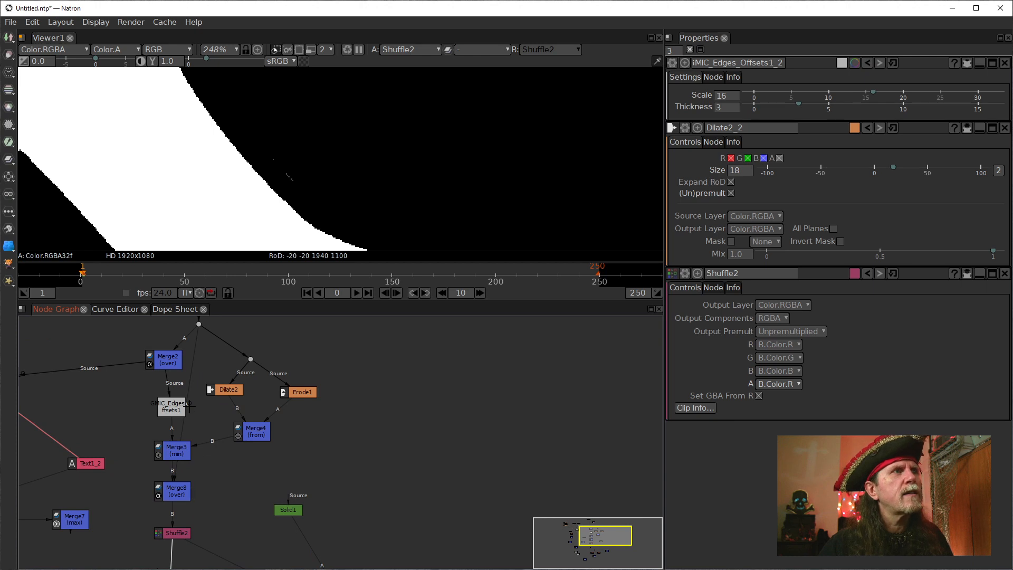
left_click_drag(213, 430, 213, 433)
left_click(212, 452)
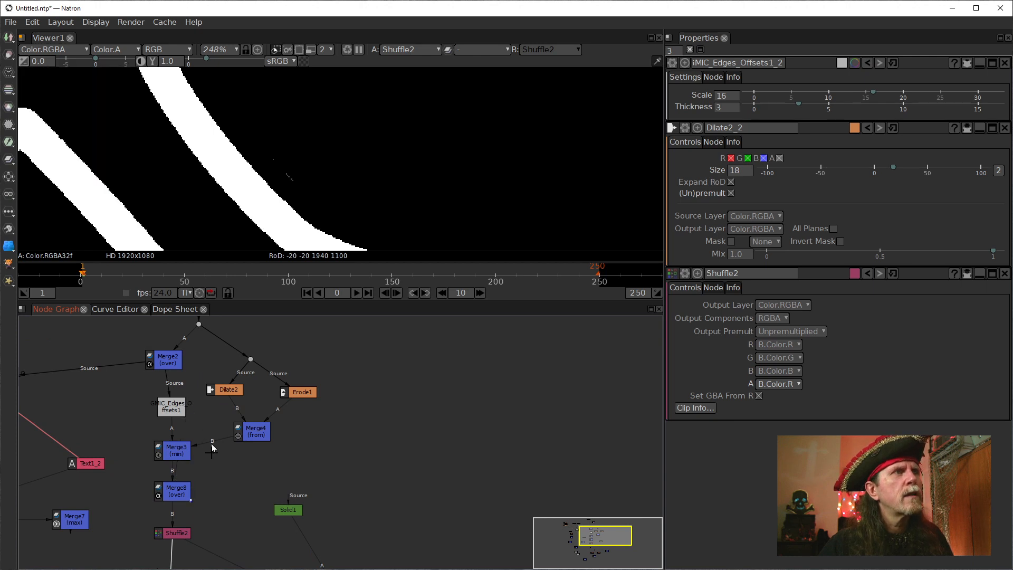
left_click(183, 454)
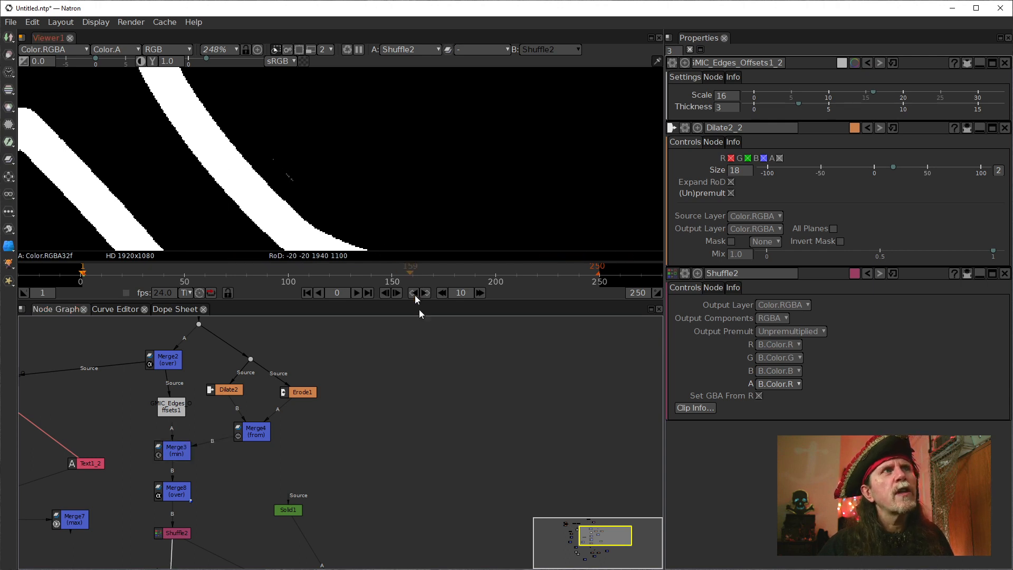
Open the settings of Erode1, G'MIC Edges Offsets1 and Dilate2, and set Dilate2's size to 19.
left_click(295, 391)
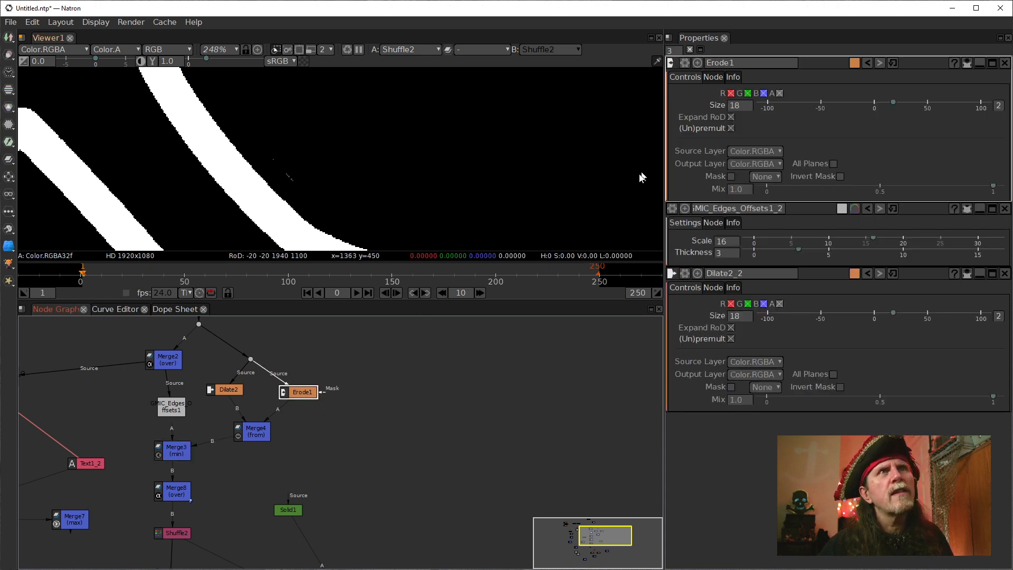
left_click(183, 417)
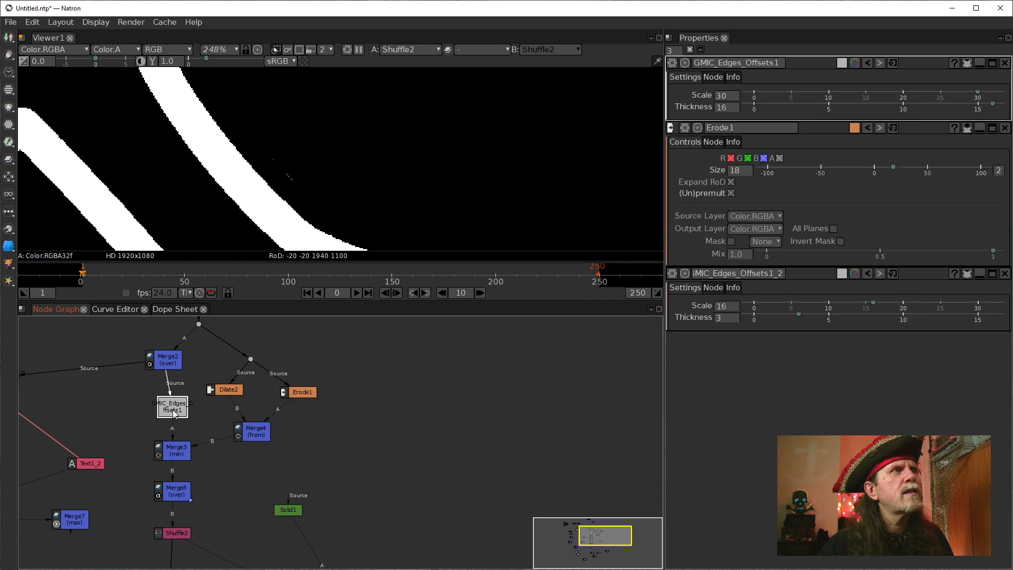
left_click(238, 389)
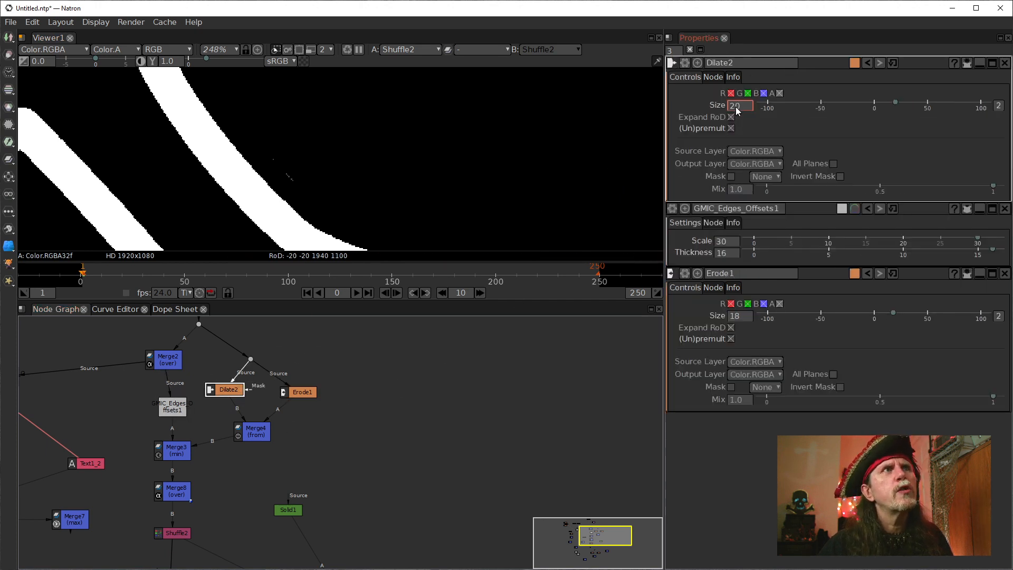
scroll(736, 106, "down", 1)
Examine the whole cross outline in Shuffle2's output, including corners and lower tips, for leftover fragments.
left_click_drag(239, 222, 54, 59)
left_click_drag(370, 163, 406, 202)
scroll(406, 205, "down", 4)
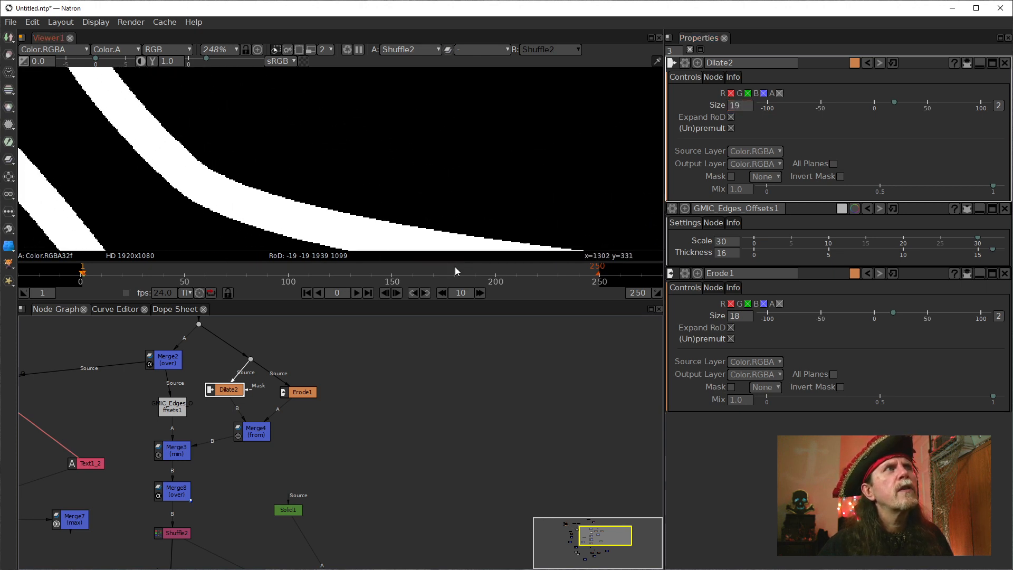
left_click_drag(282, 192, 284, 6)
mouse_move(302, 228)
left_mouse_down()
mouse_move(400, 108)
mouse_move(604, 158)
left_mouse_up()
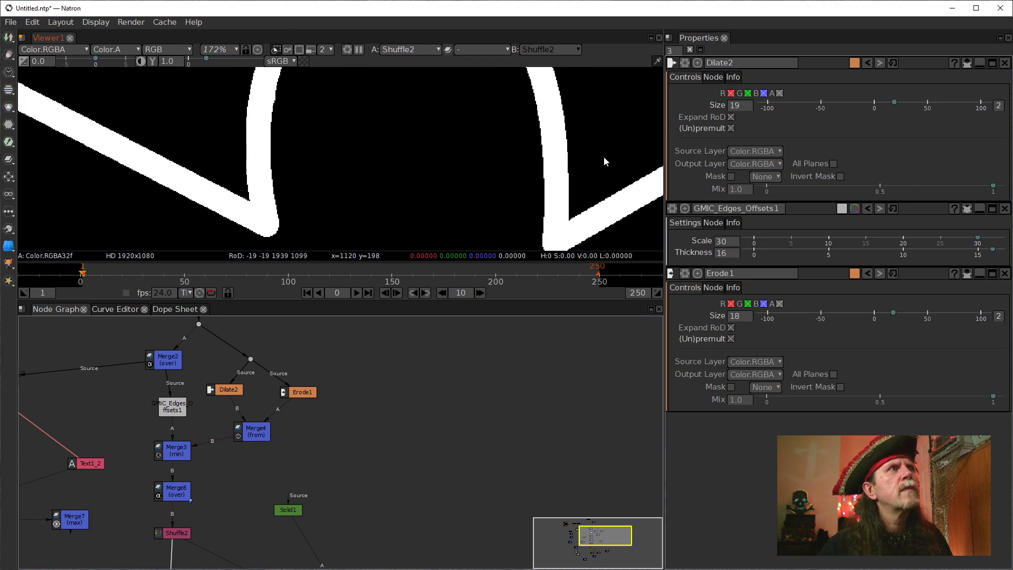
scroll(317, 158, "down", 6)
scroll(248, 196, "down", 12)
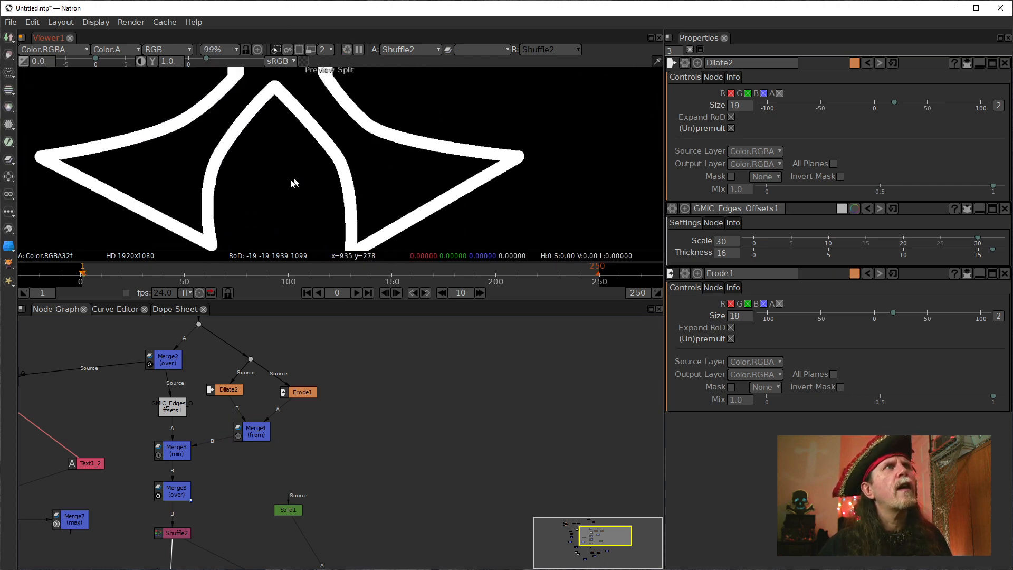
scroll(232, 194, "up", 12)
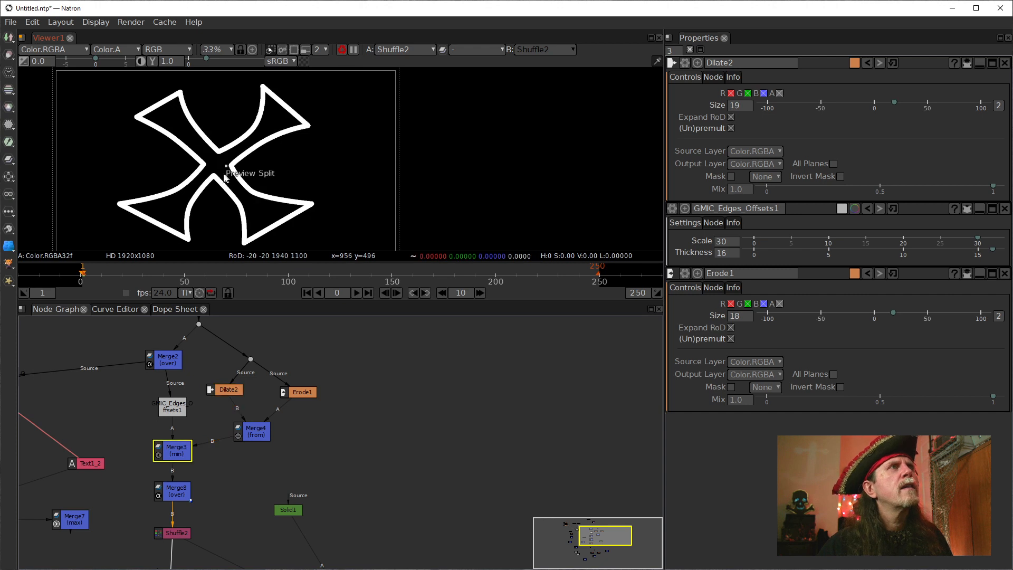
left_click_drag(223, 150, 195, 128)
left_click_drag(418, 191, 309, 114)
scroll(370, 214, "up", 2)
left_click_drag(369, 214, 284, 100)
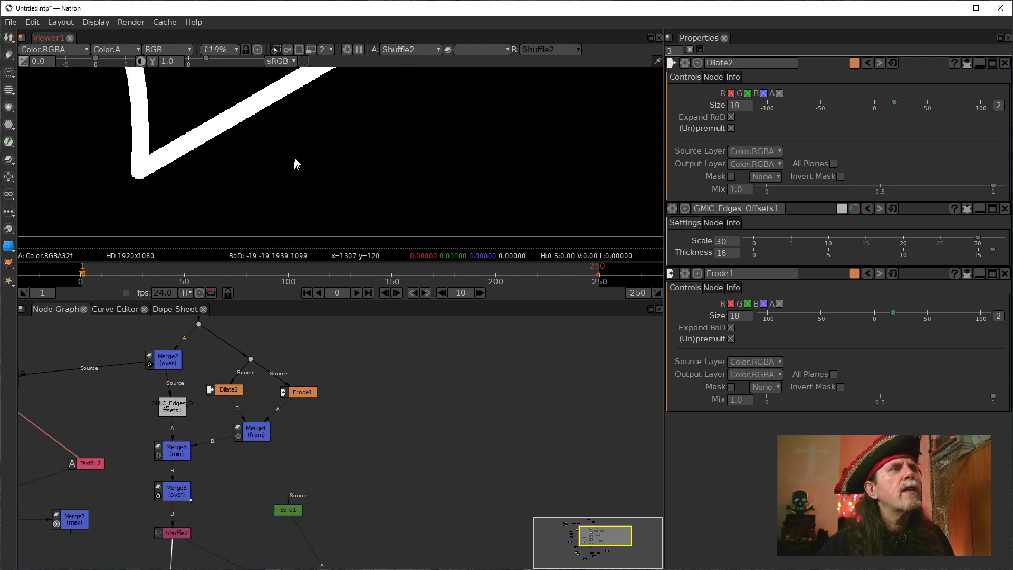
Delete the duplicated offset branch, including both G'MIC Edges Offsets copies, Dilate2_2, Erode1_2, Merge3_2 and Merge4_2, keeping Merge2_2.
left_click_drag(283, 477, 286, 233)
scroll(312, 369, "down", 2)
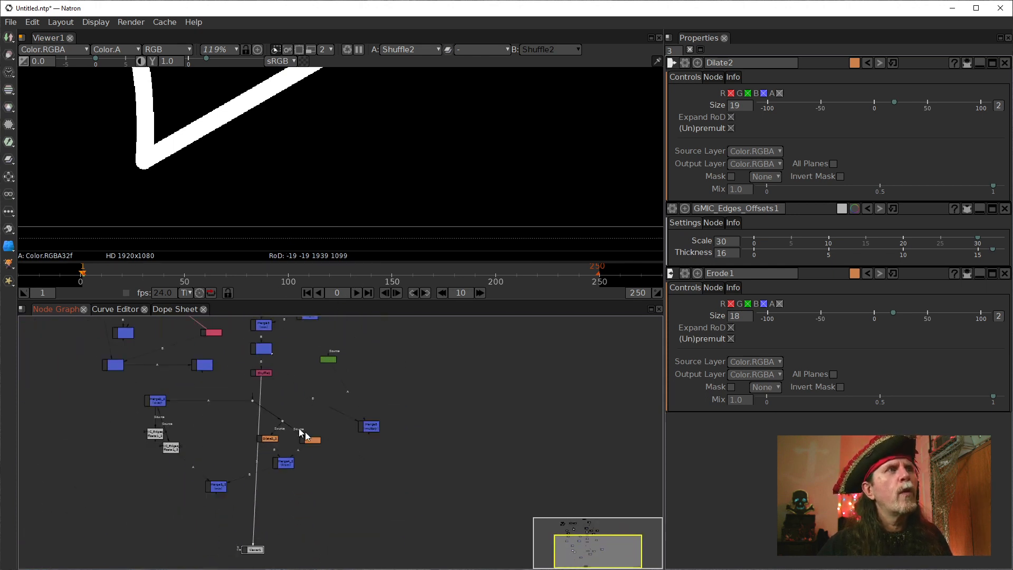
left_click_drag(146, 416, 324, 554)
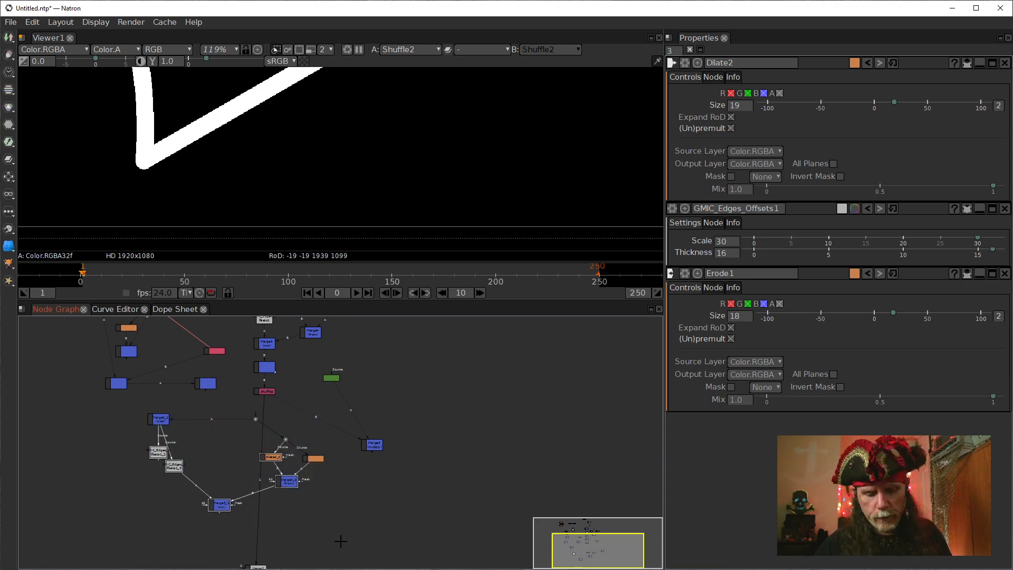
key("Delete")
left_click(315, 458)
key("Delete")
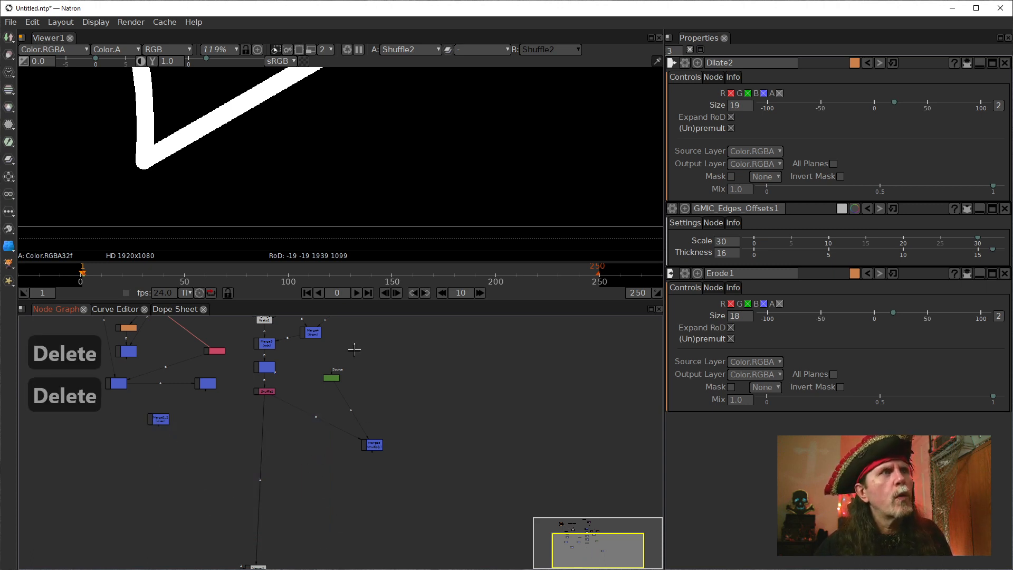
scroll(354, 350, "up", 3)
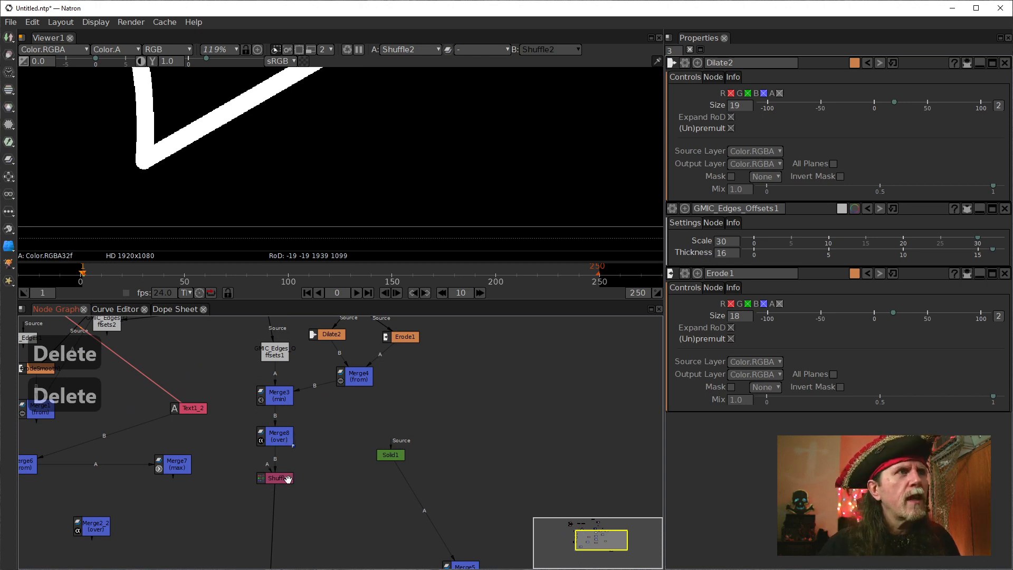
scroll(211, 129, "down", 2)
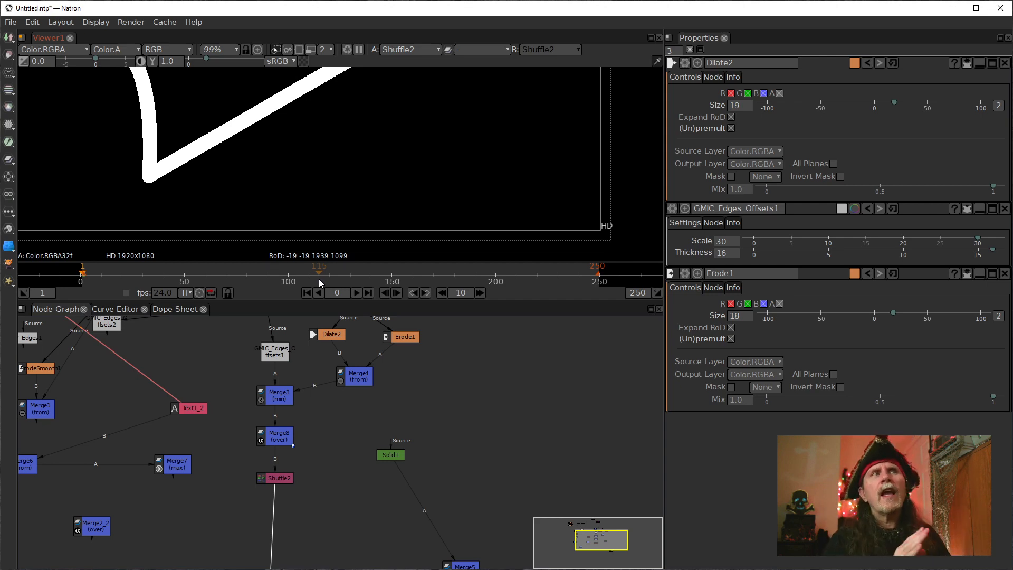
key("Tab")
key("e")
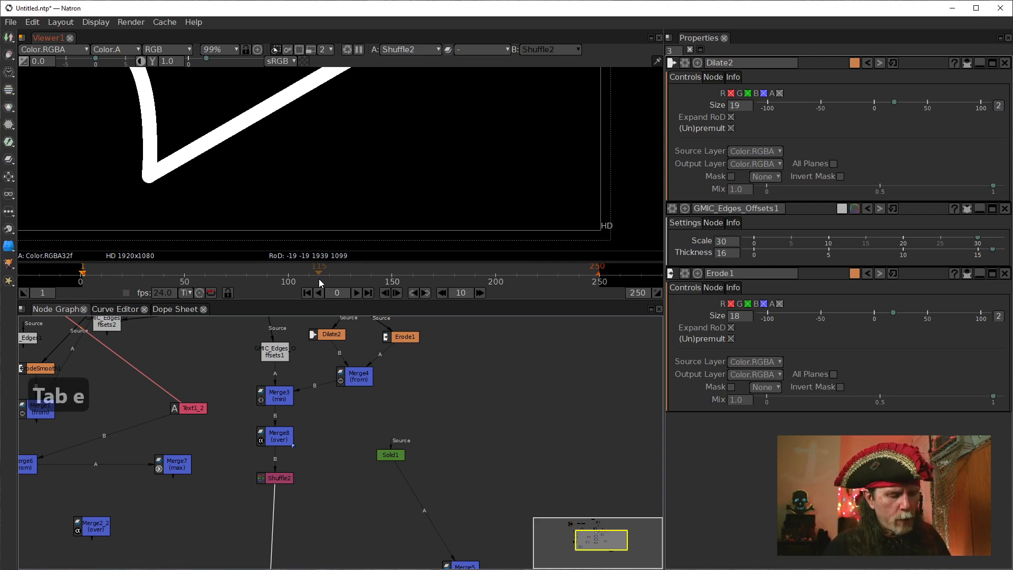
type("r")
type("o")
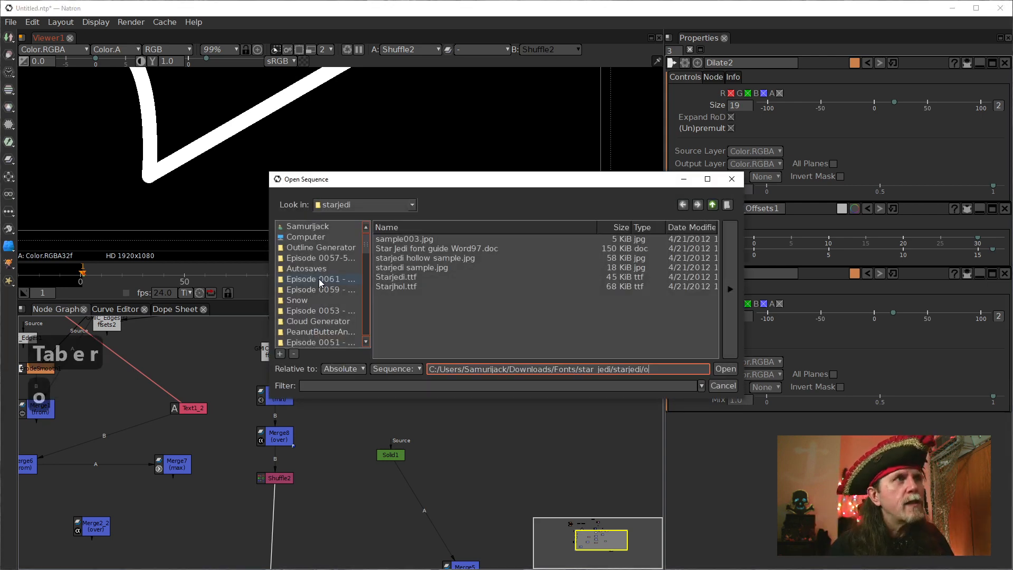
left_click(723, 386)
Add an ErodeSmooth node directly after Shuffle2.
left_click(277, 478)
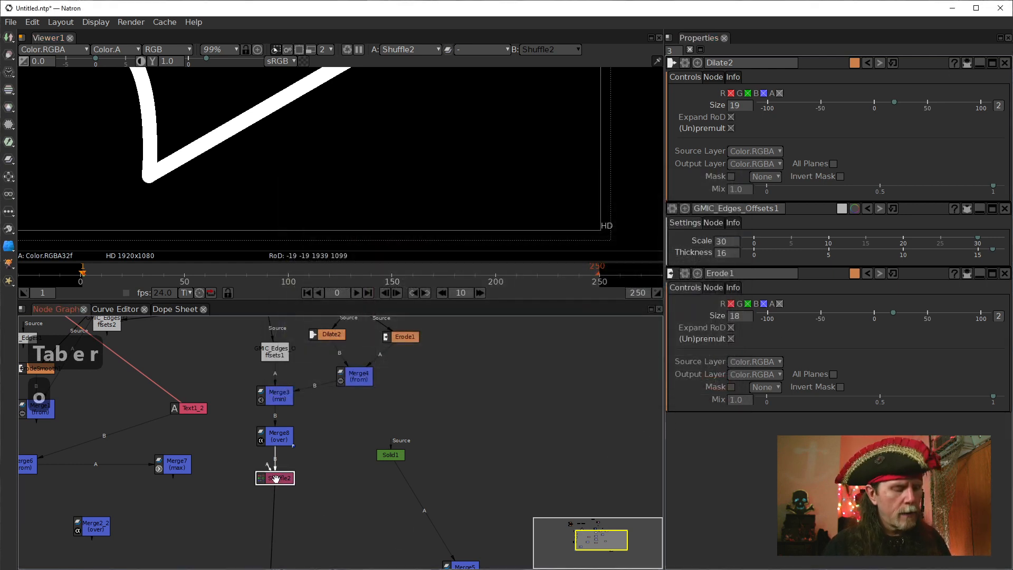
key("Tab")
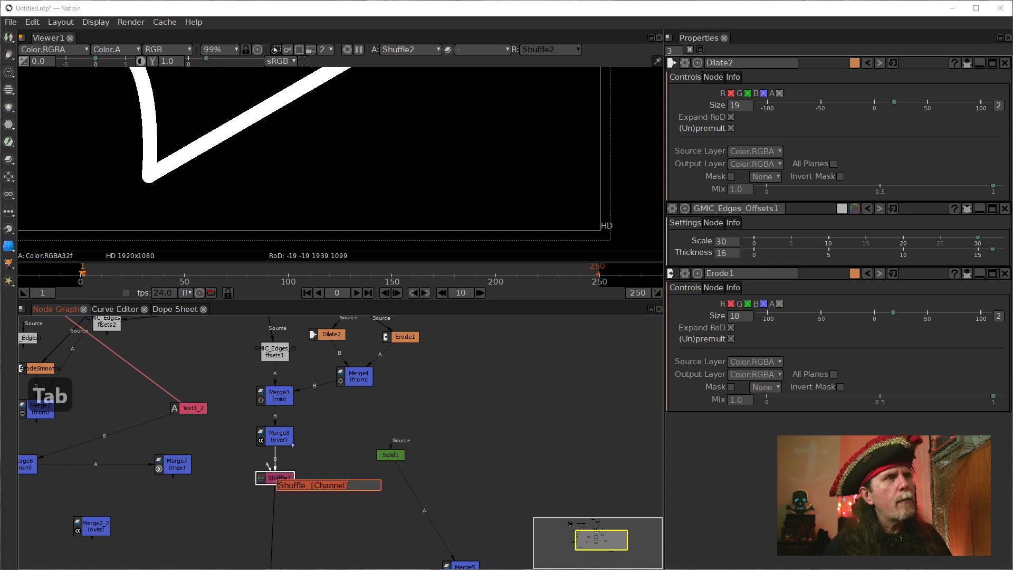
type("erod")
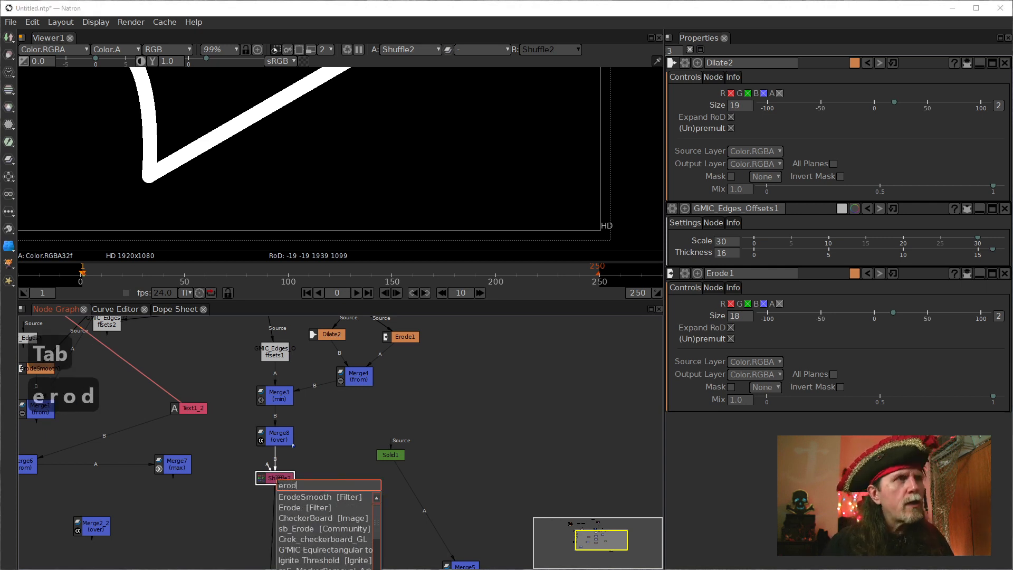
key("Down")
key("Return")
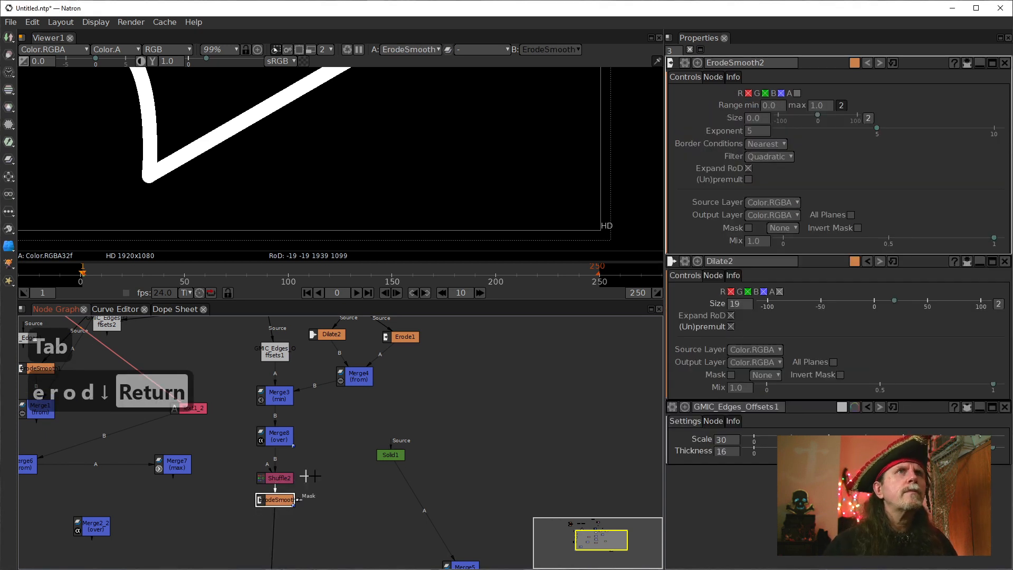
Set the new ErodeSmooth node's size to 3.0 and its exponent to 1 to soften the outline.
left_click(752, 132)
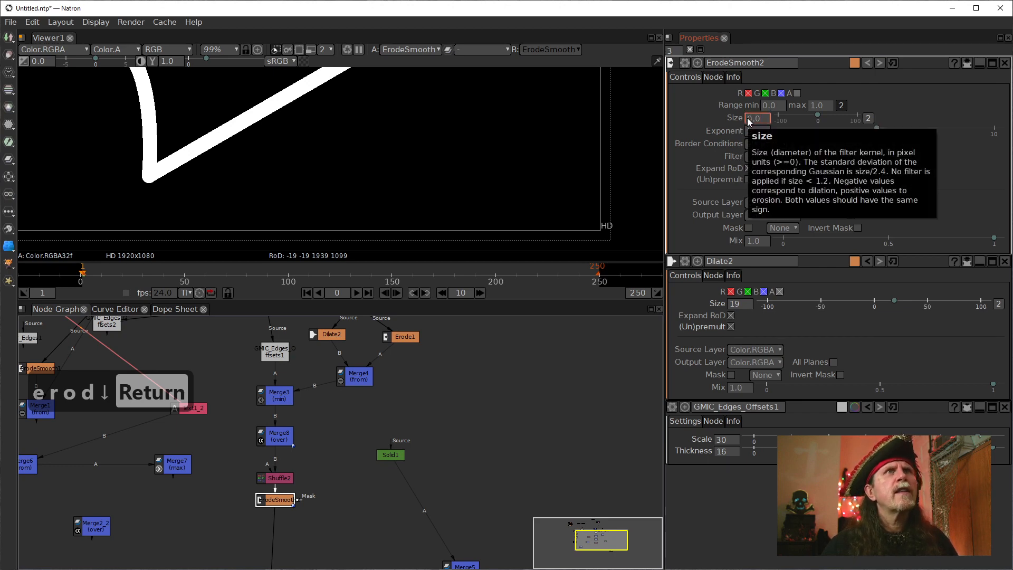
scroll(748, 119, "up", 3)
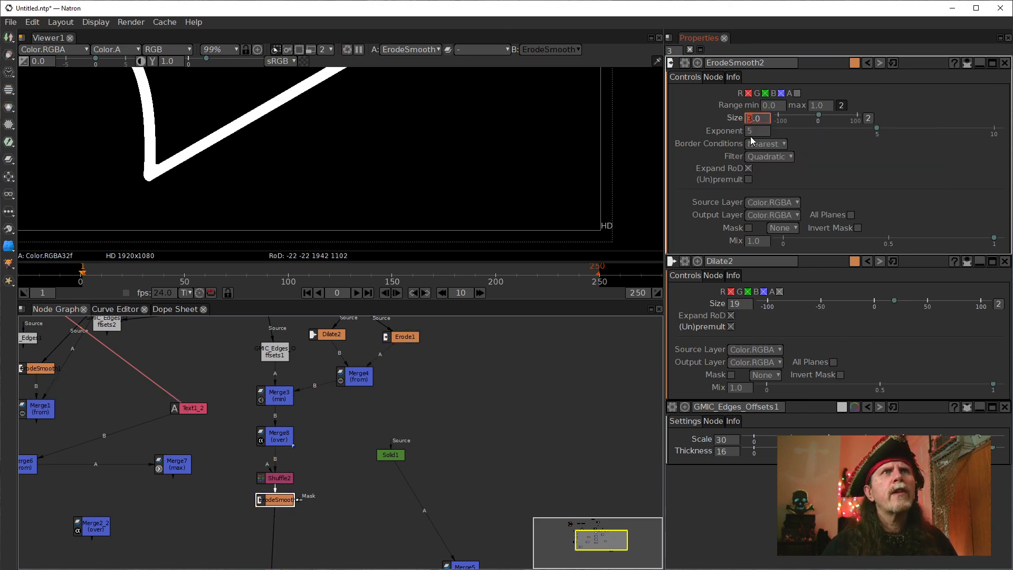
scroll(749, 133, "down", 4)
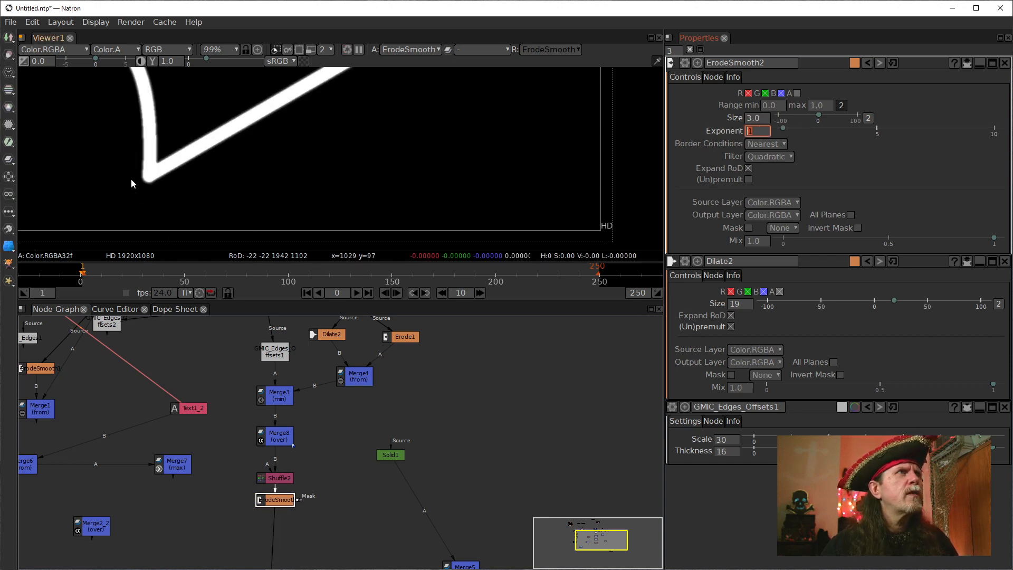
Set the ErodeSmooth2 node's size to 2.0 and its exponent to 2, checking the outline's lower tip.
scroll(132, 183, "up", 4)
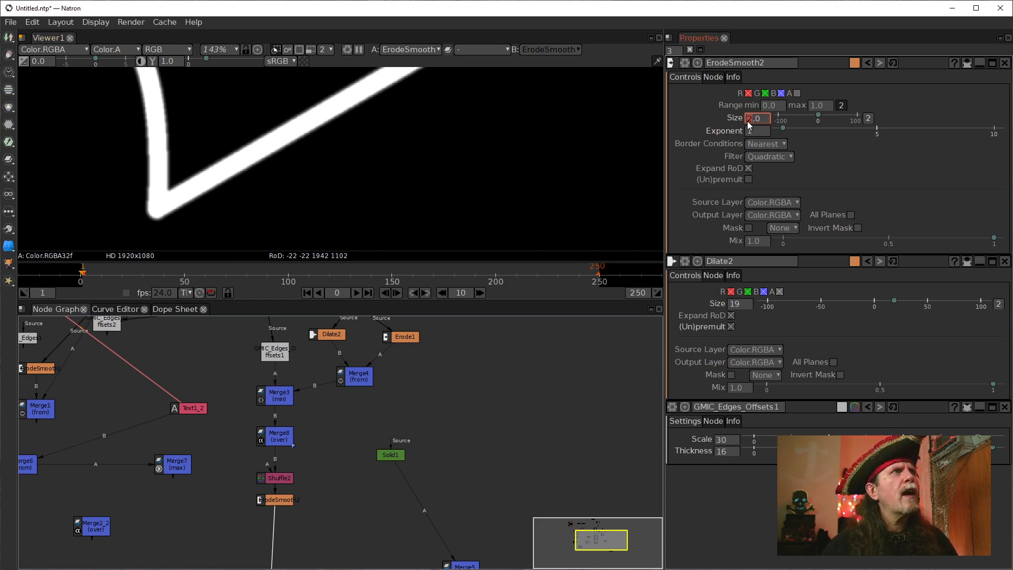
scroll(747, 121, "down", 1)
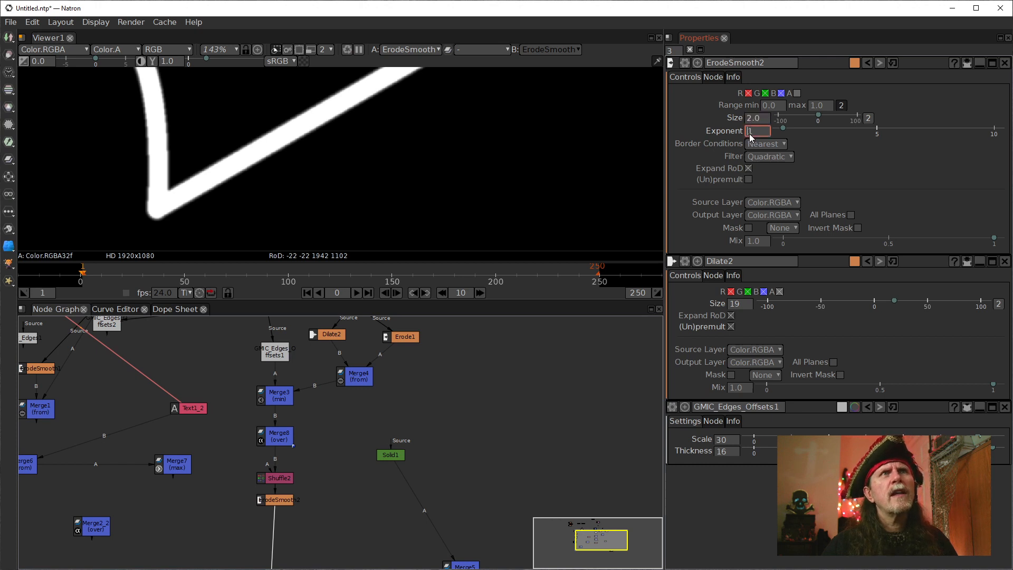
scroll(758, 133, "down", 2)
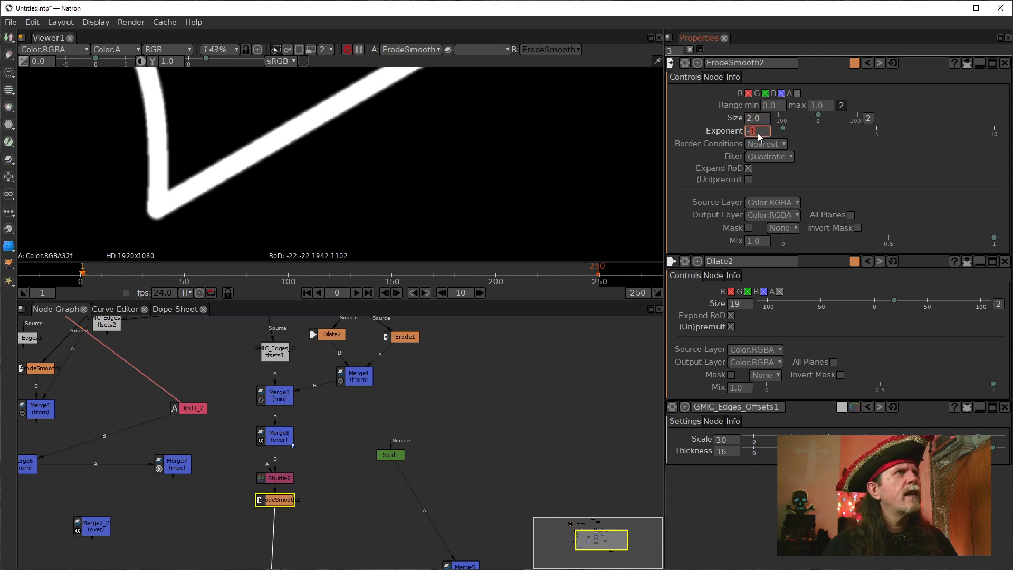
scroll(758, 133, "up", 4)
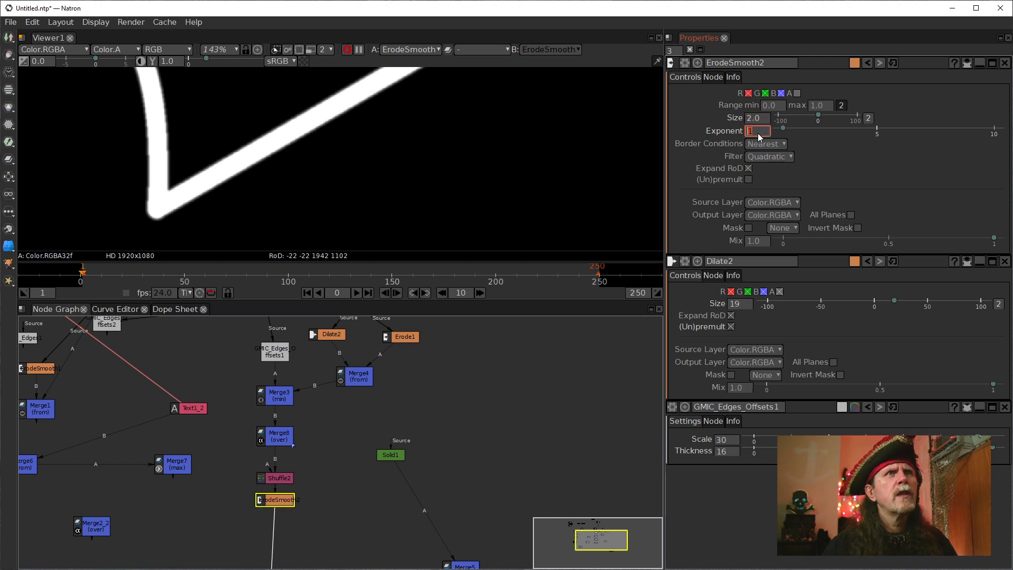
scroll(758, 133, "up", 1)
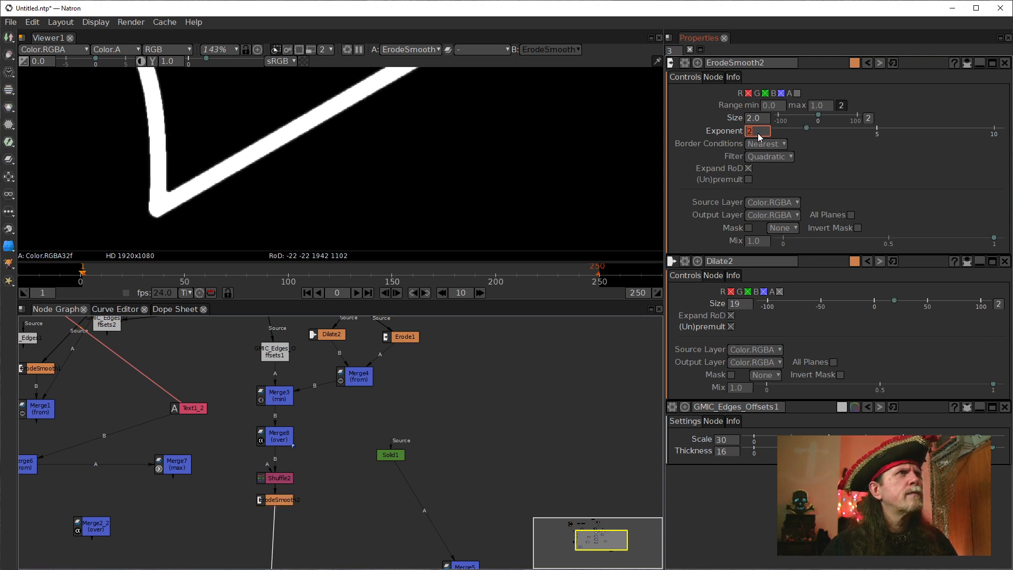
scroll(110, 192, "up", 5)
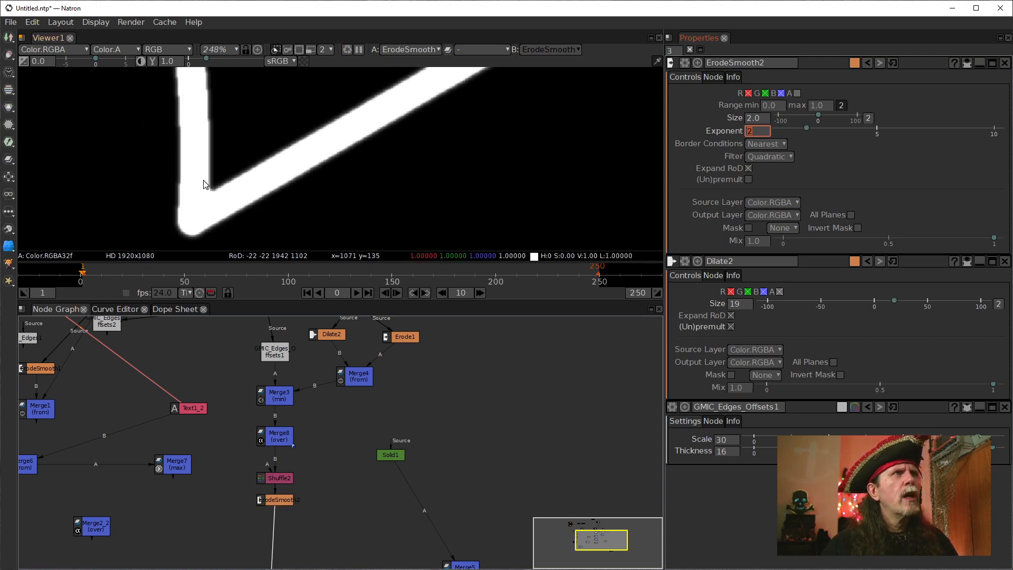
left_click_drag(203, 180, 193, 175)
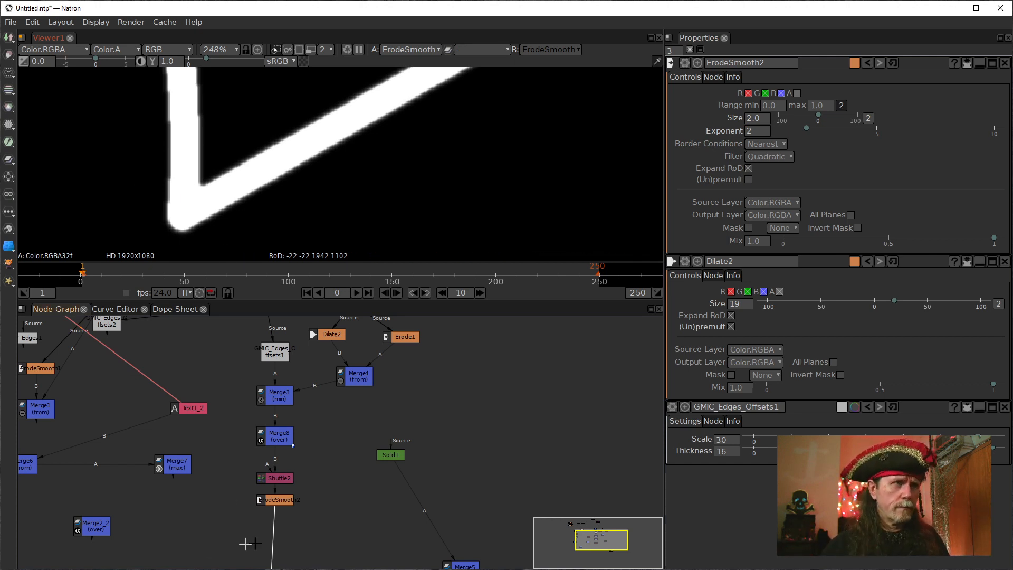
Move ErodeSmooth2 out of the main chain, attach a new Blur node to Shuffle2's output and view it.
left_click_drag(273, 497, 170, 435)
left_click(106, 522)
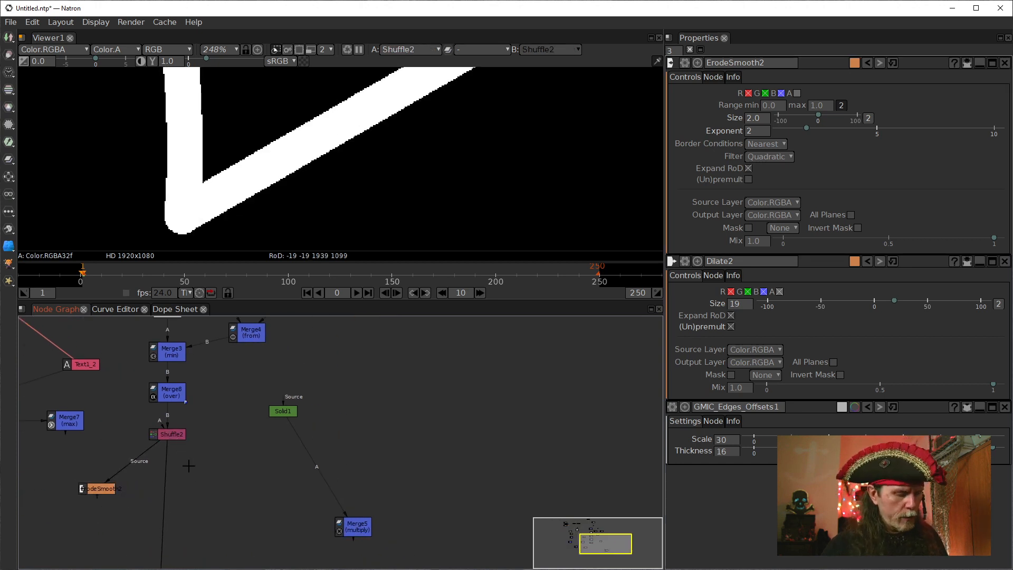
key("Tab")
type("blur")
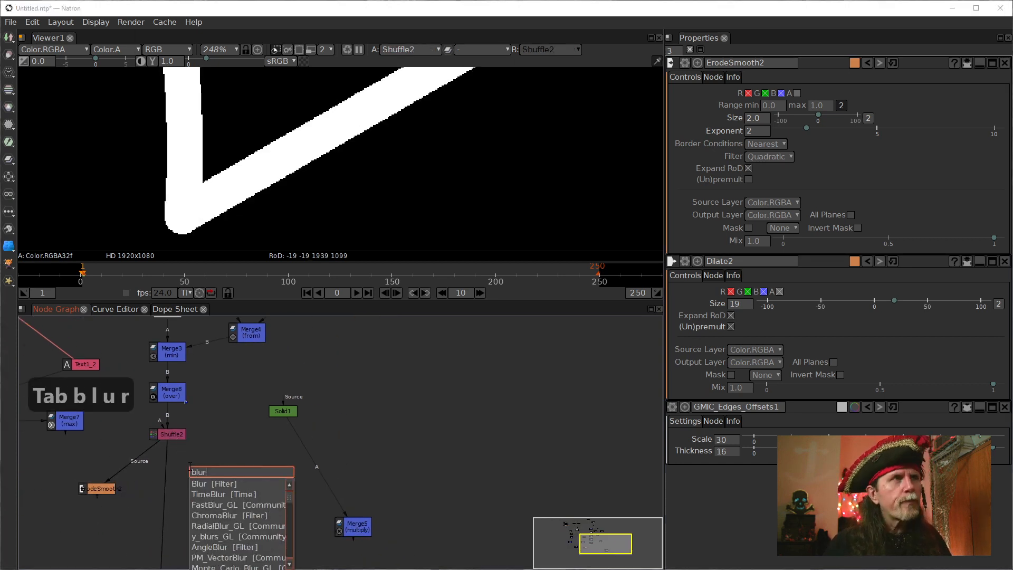
key("Down")
key("Return")
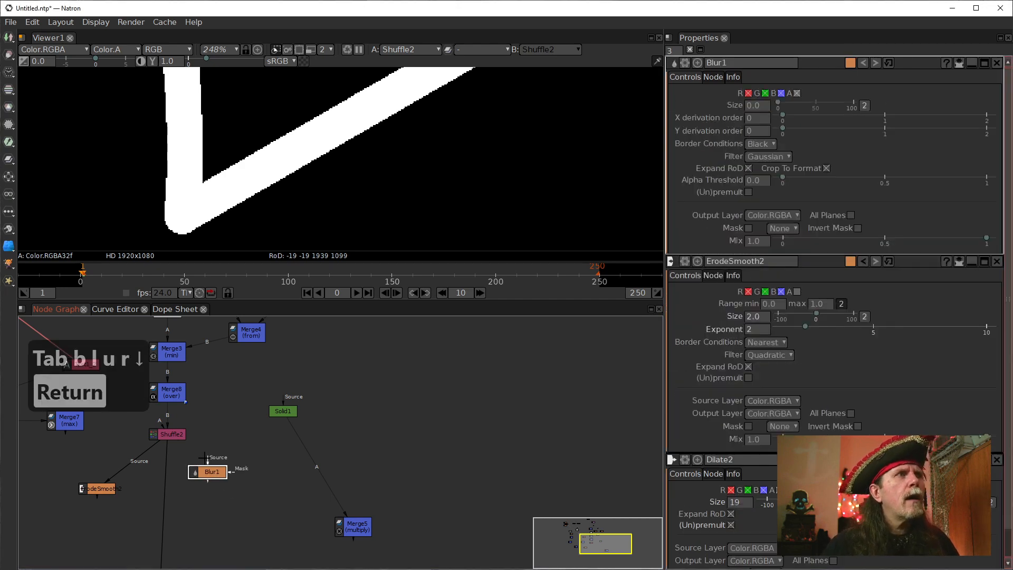
left_click_drag(208, 460, 166, 437)
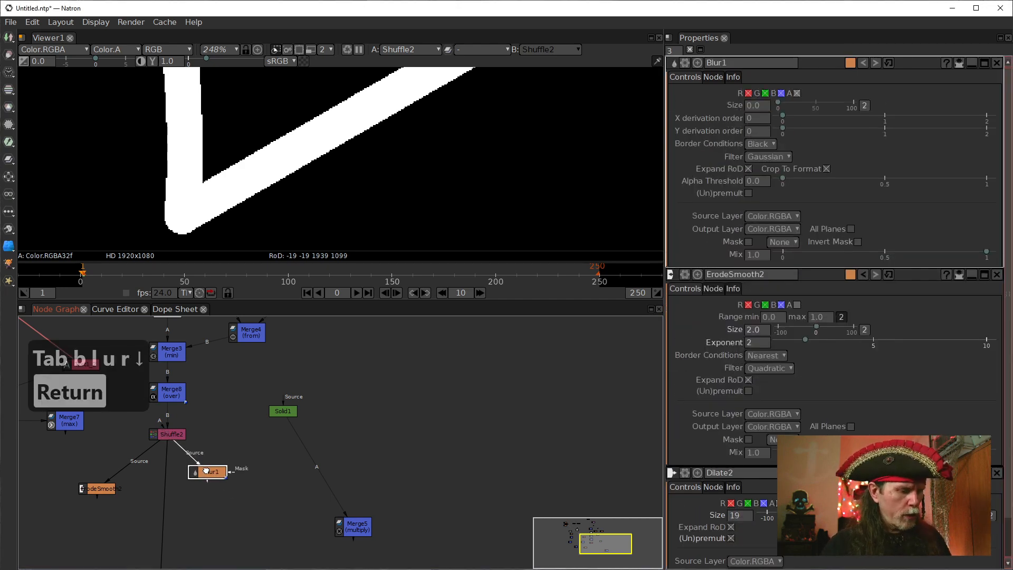
key("1")
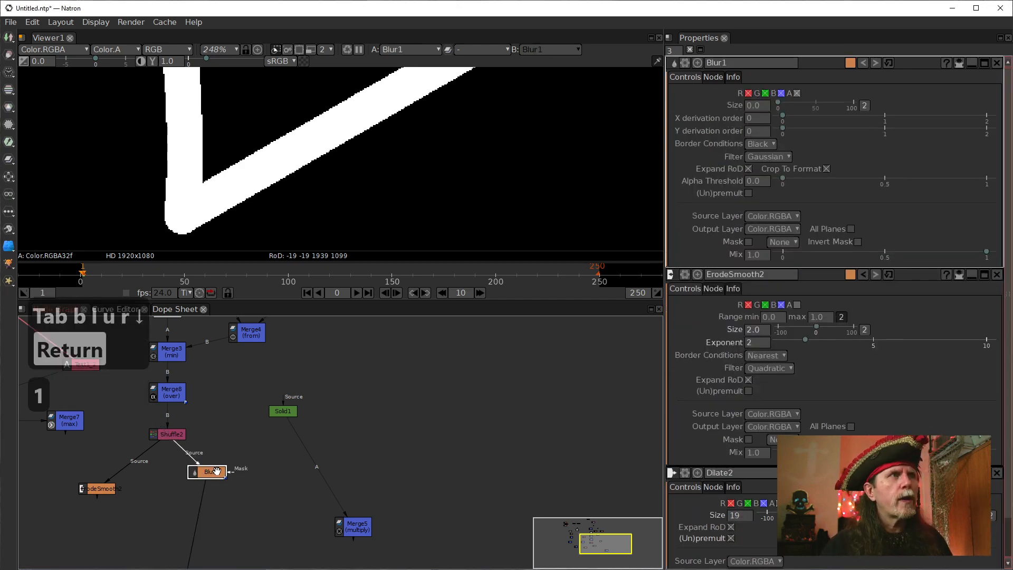
Set the Blur1 node's size to 1.4 and inspect the smoothness of the outline's edges around the lower tip.
left_click(748, 107)
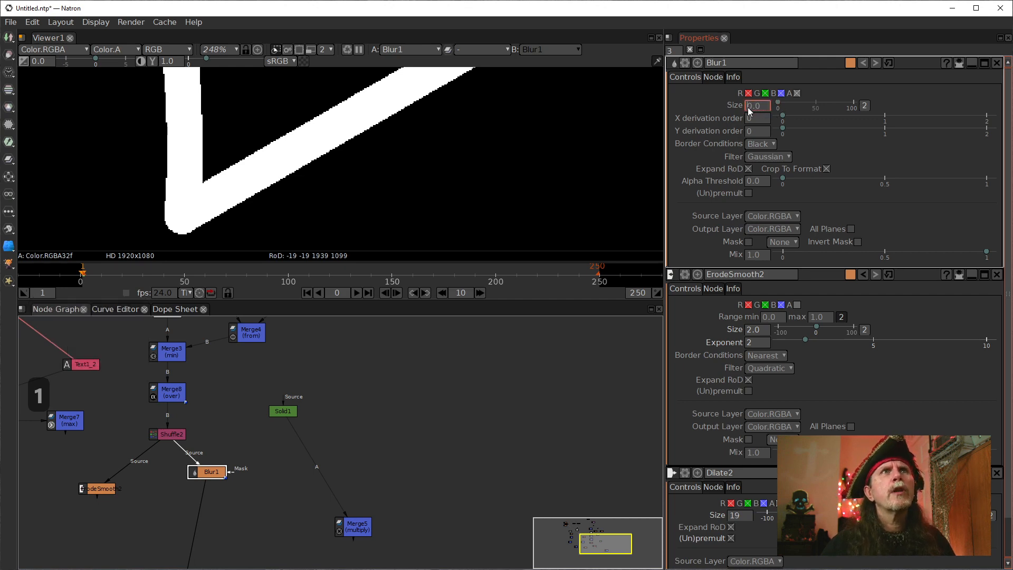
scroll(748, 106, "up", 1)
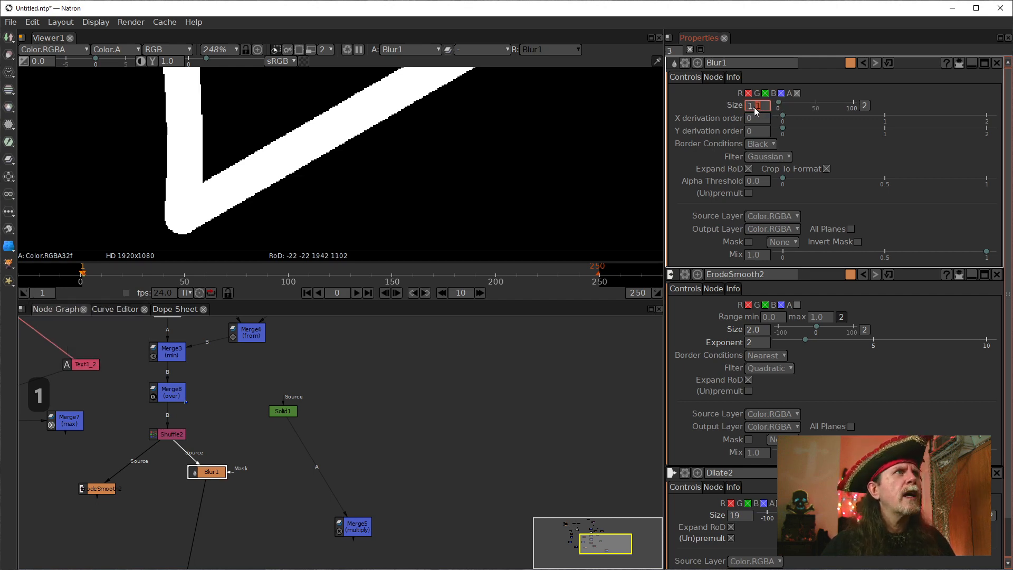
scroll(754, 107, "up", 2)
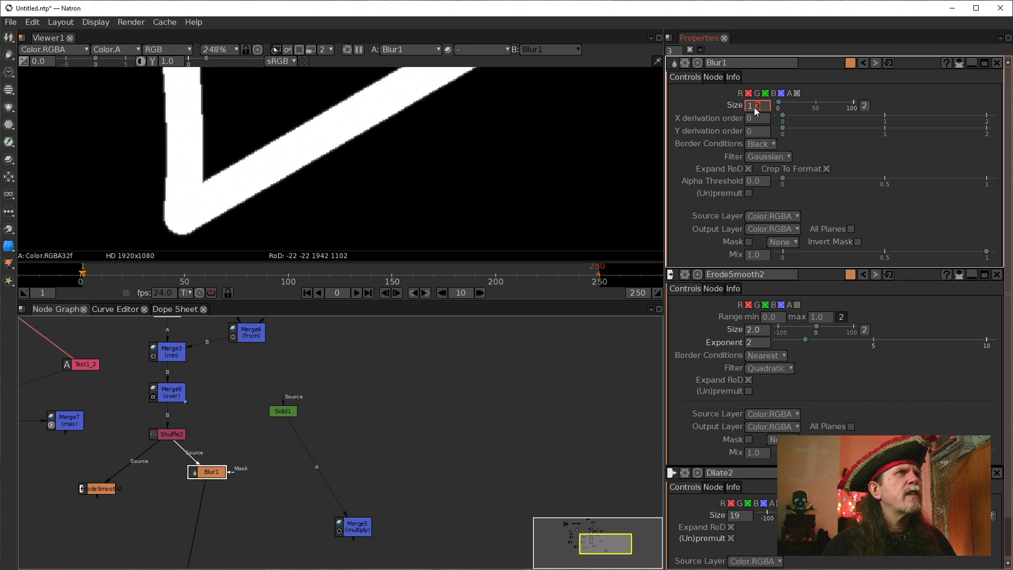
scroll(755, 106, "up", 1)
scroll(238, 179, "up", 10)
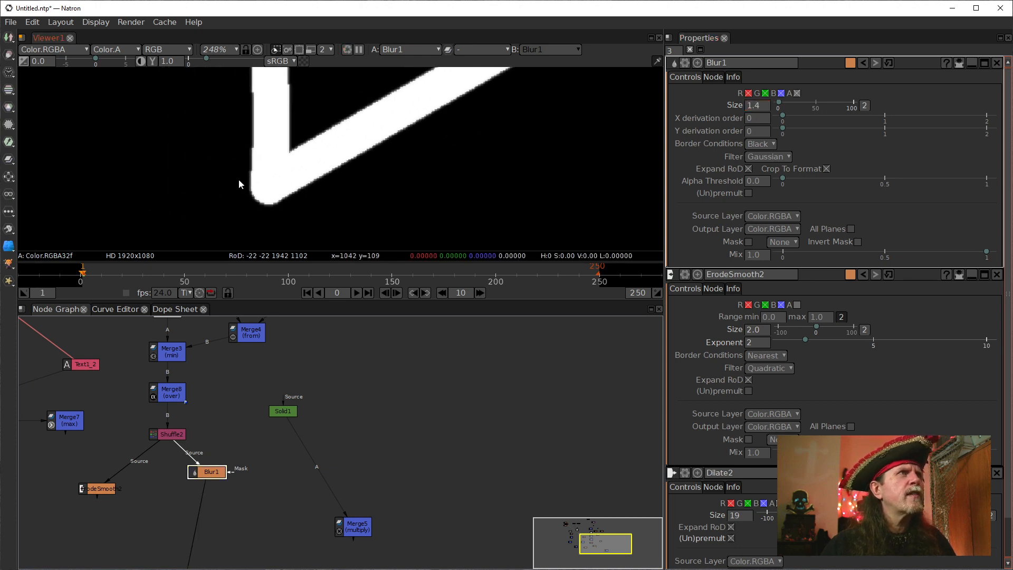
scroll(252, 215, "down", 5)
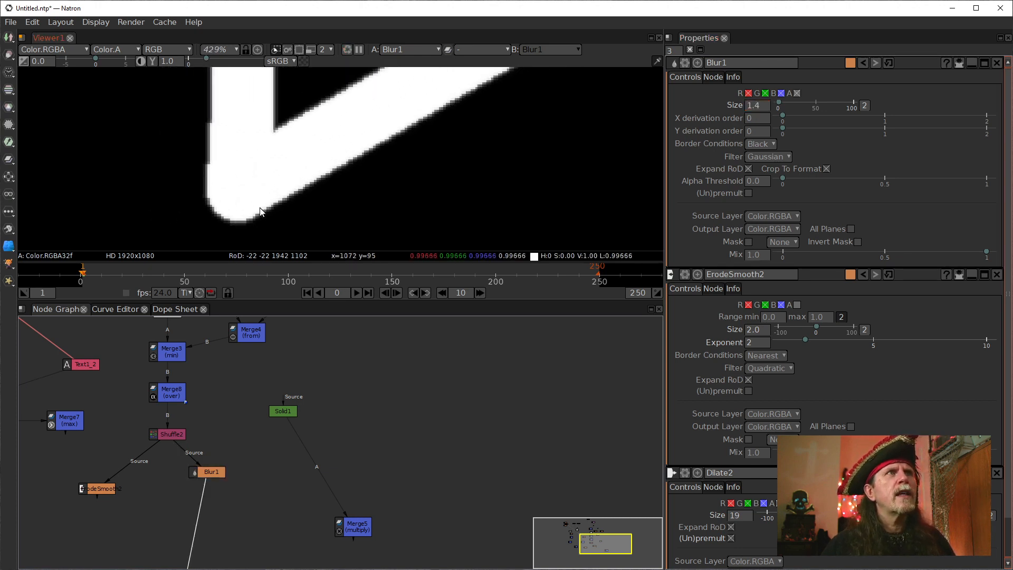
scroll(215, 209, "down", 1)
scroll(251, 193, "down", 2)
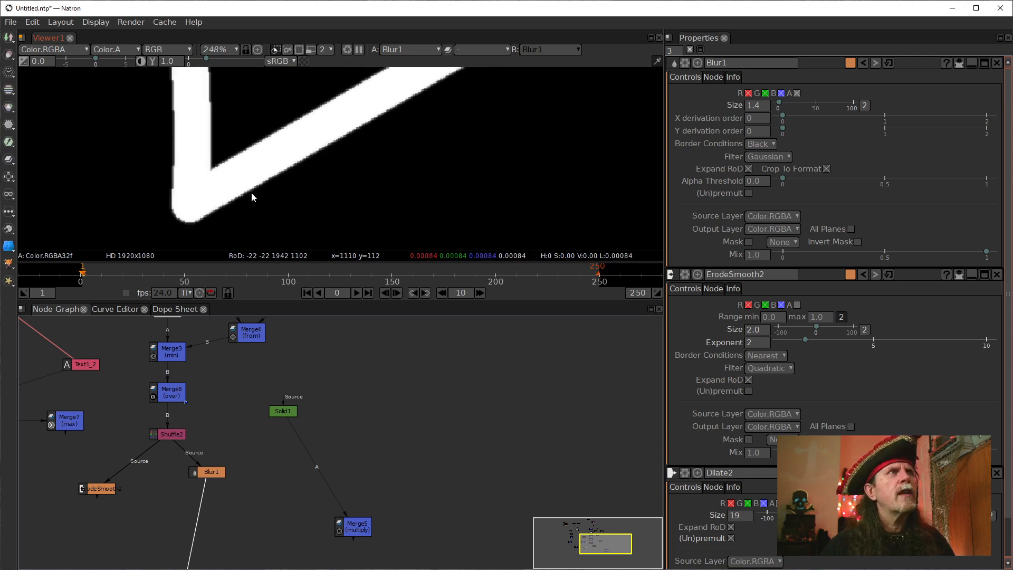
scroll(250, 193, "up", 3)
scroll(147, 196, "up", 2)
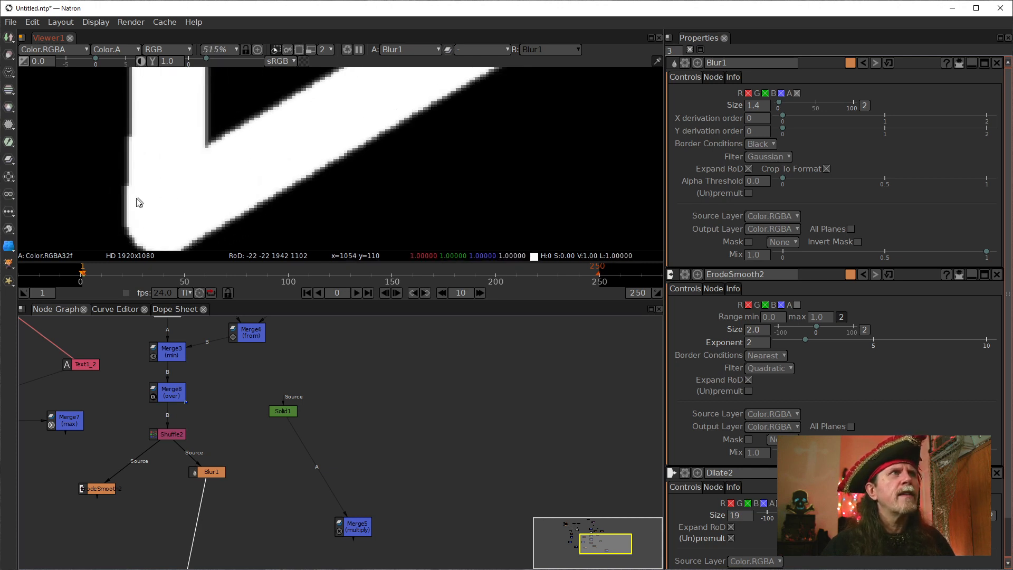
scroll(126, 200, "up", 1)
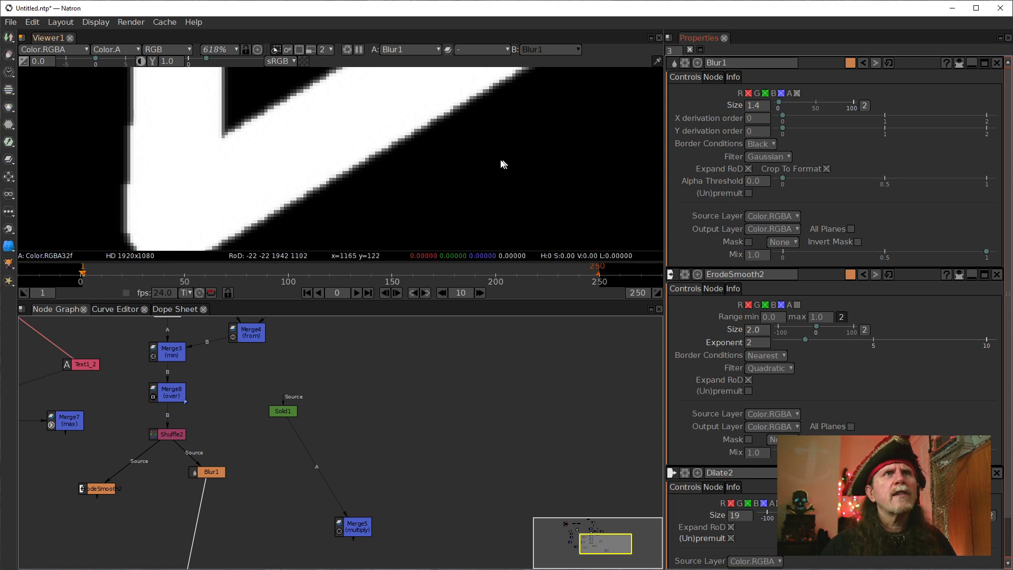
left_click_drag(359, 160, 450, 114)
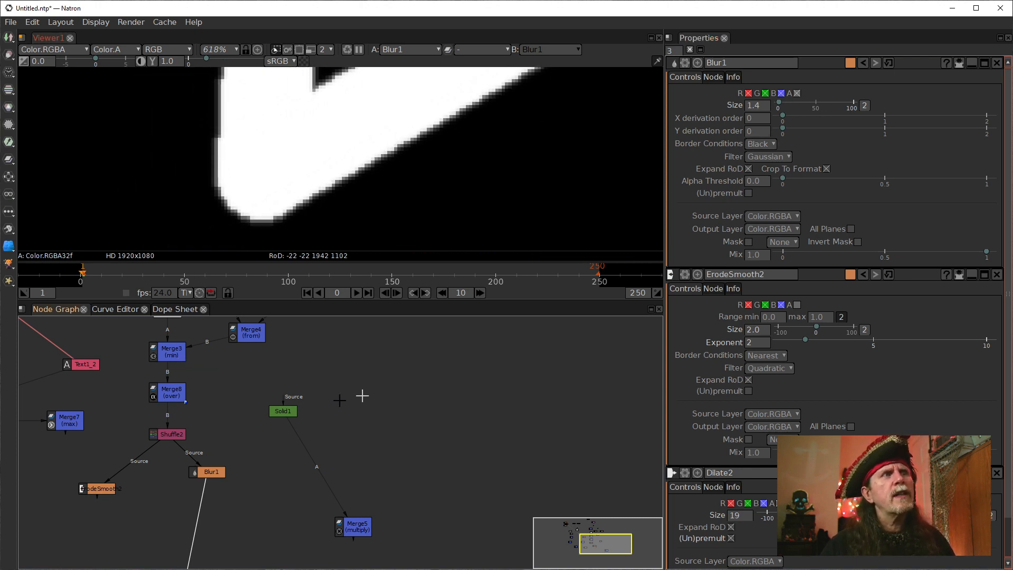
Move ErodeSmooth2 and Blur1 aside and connect the viewer directly to Shuffle2.
left_click_drag(206, 472, 37, 461)
left_click(75, 499)
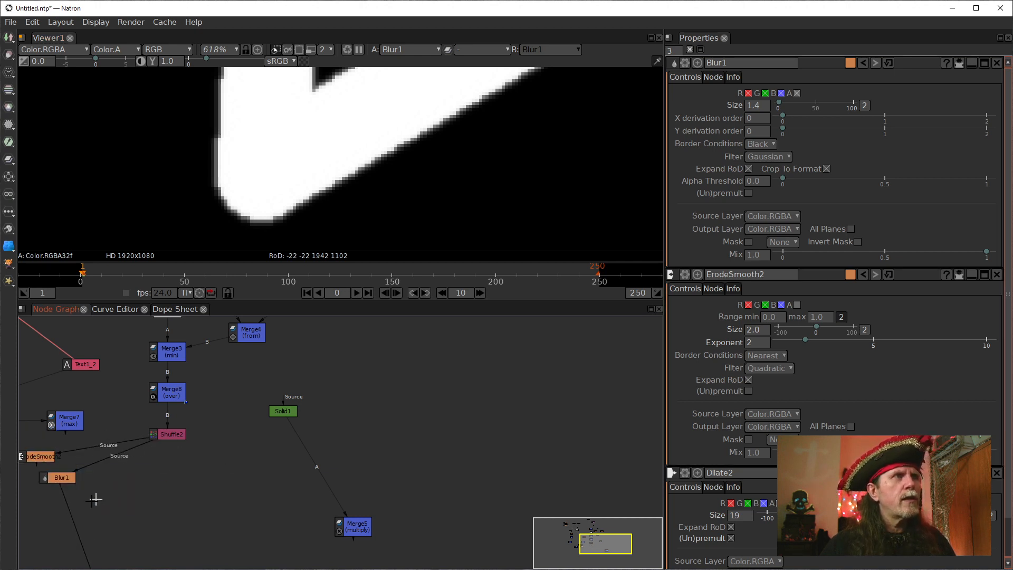
left_click_drag(73, 516, 168, 438)
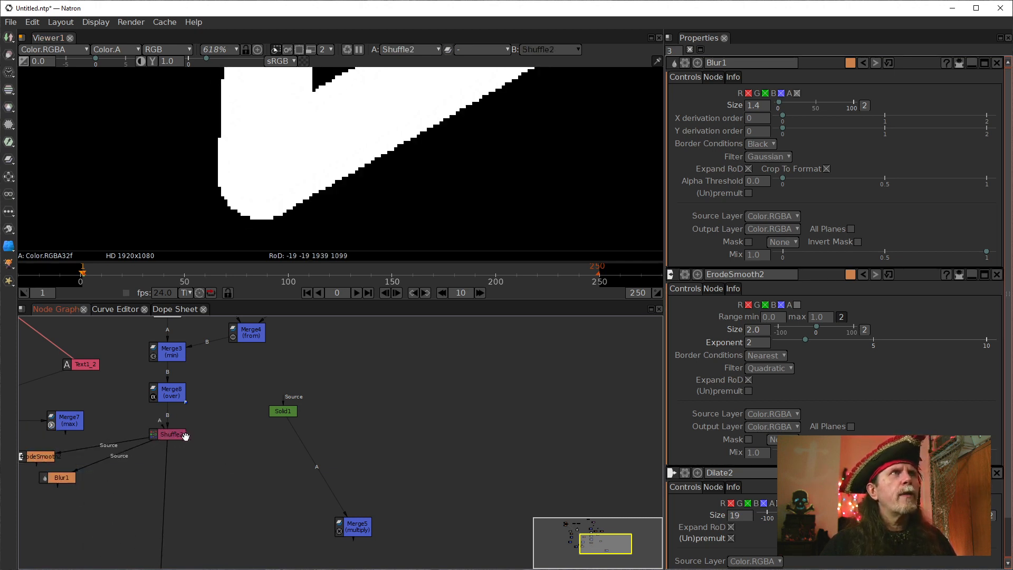
Insert an Ls_FXAA_GL node directly after Shuffle2 and disconnect ErodeSmooth2 and Blur1 from its output.
left_click(170, 440)
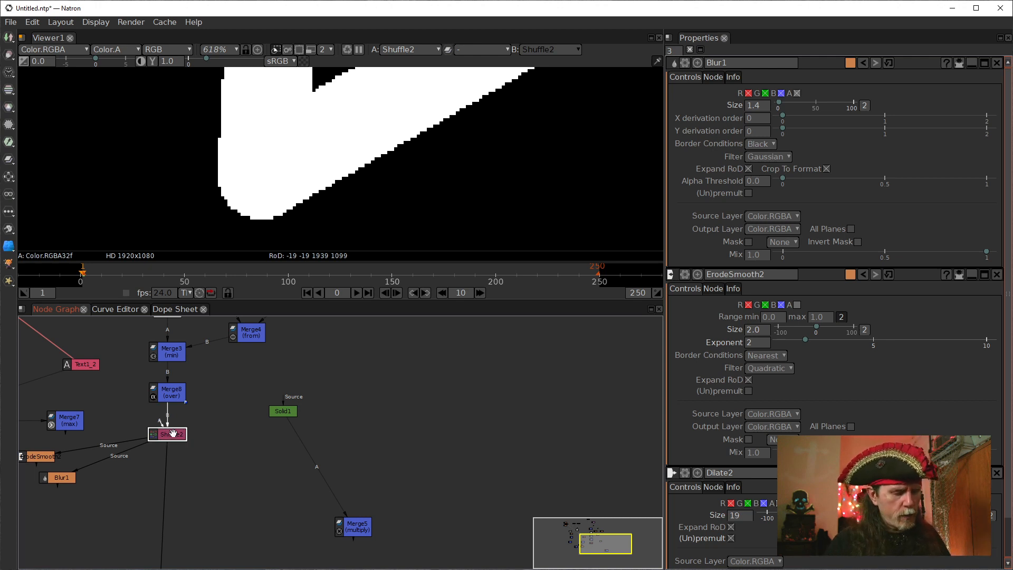
key("Tab")
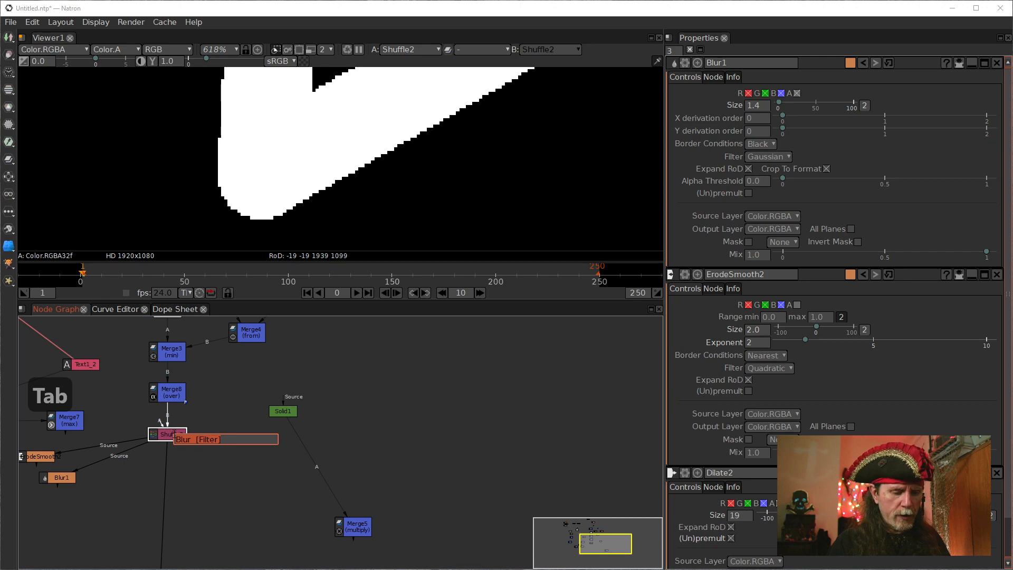
key("BackSpace")
type("lg")
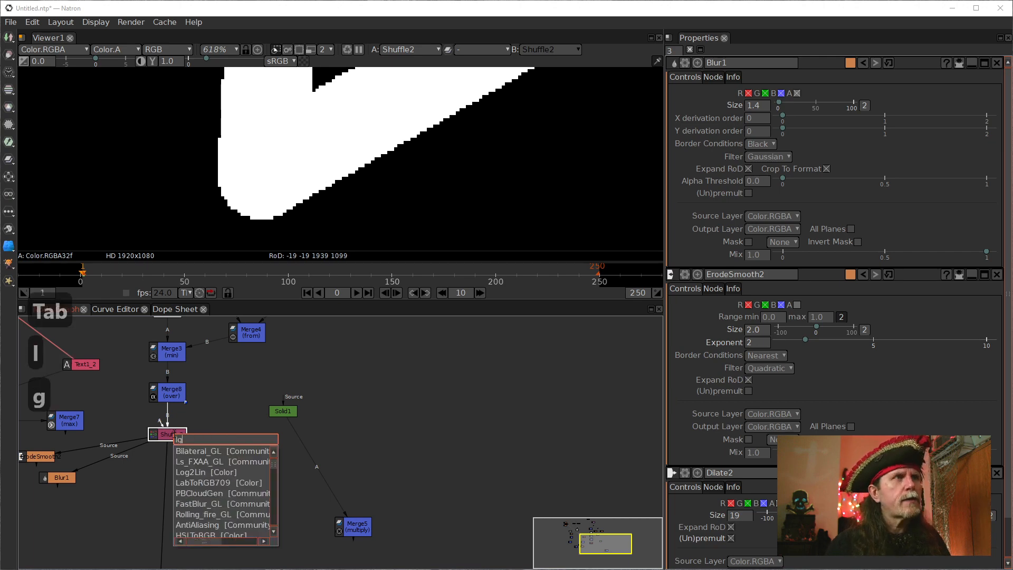
key("Down")
key("Down")
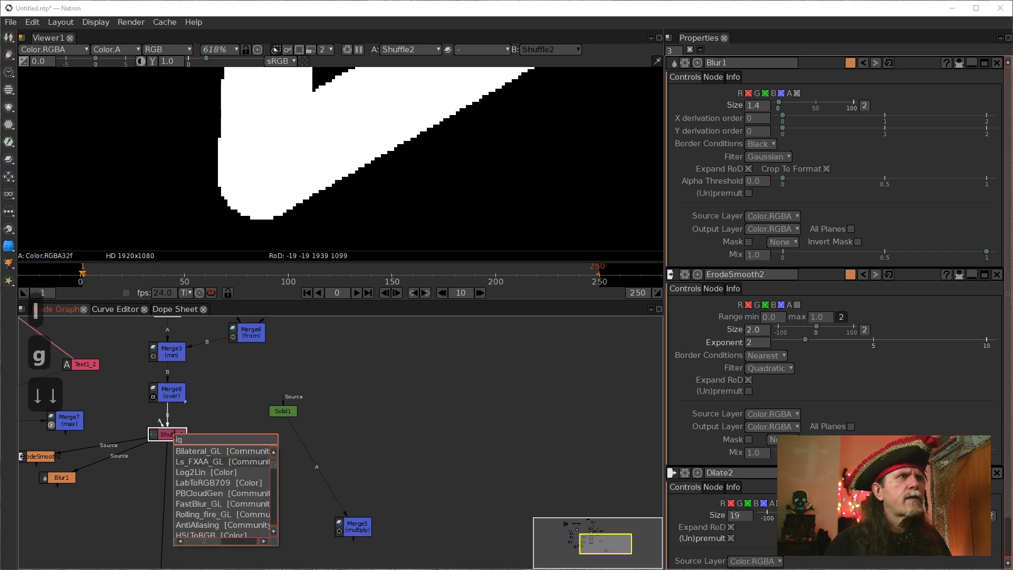
key("Return")
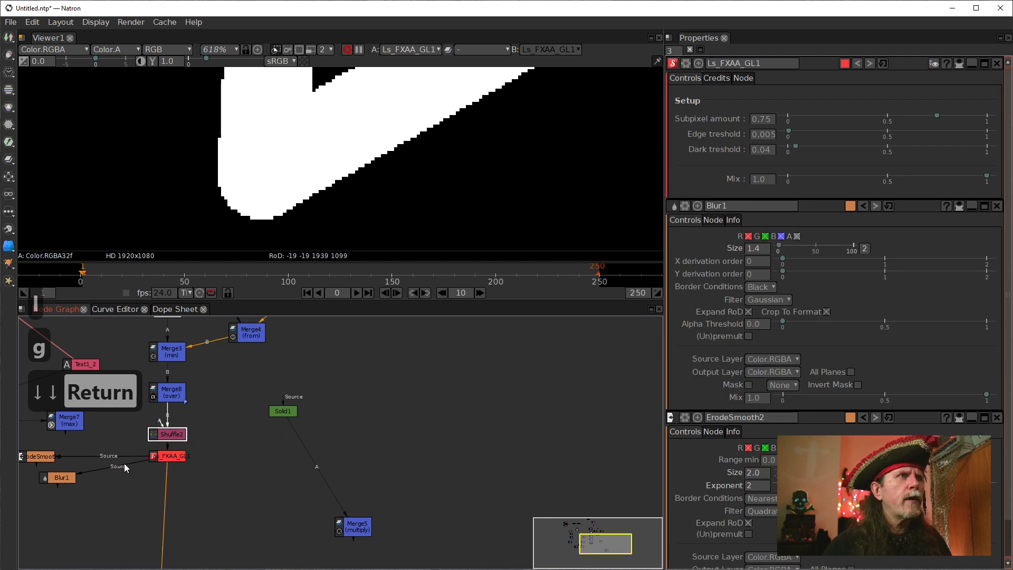
left_click_drag(125, 468, 93, 448)
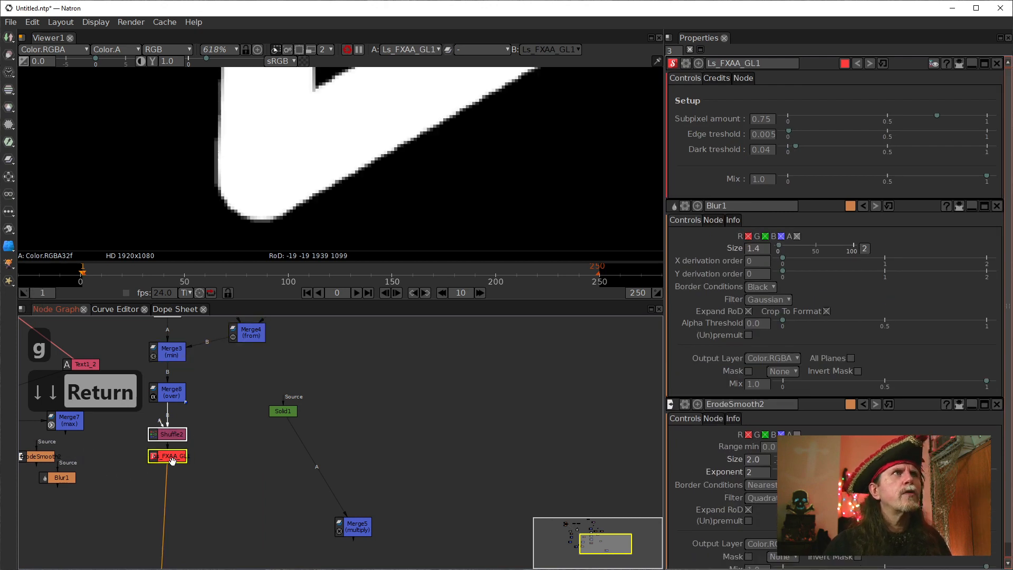
scroll(441, 181, "down", 2)
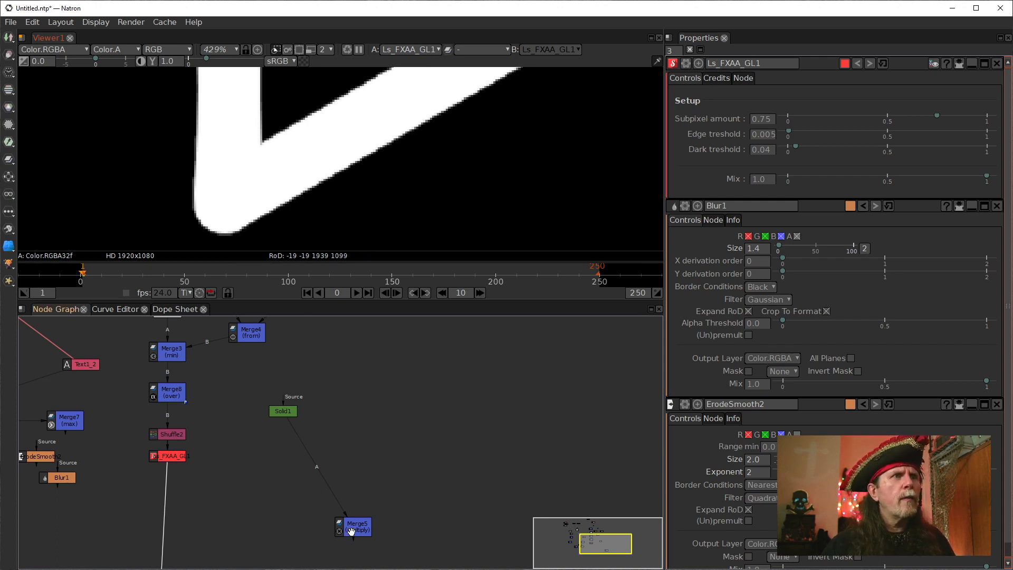
Place Merge5 below the FXAA node, connect its B input to that node and view the whole coloured outline enlarged.
left_click_drag(348, 530, 157, 507)
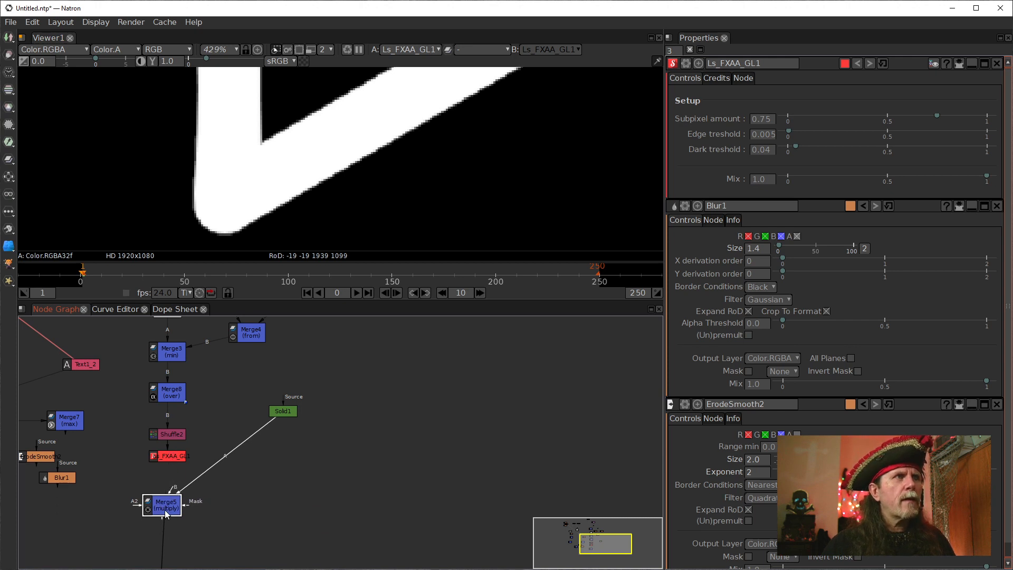
key("1")
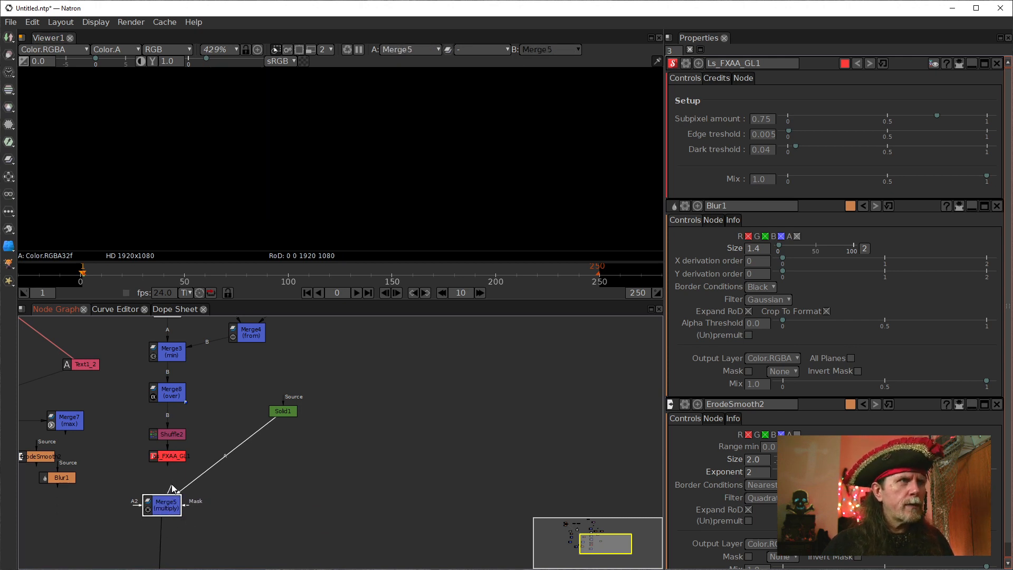
left_click_drag(172, 488, 167, 456)
scroll(318, 132, "down", 4)
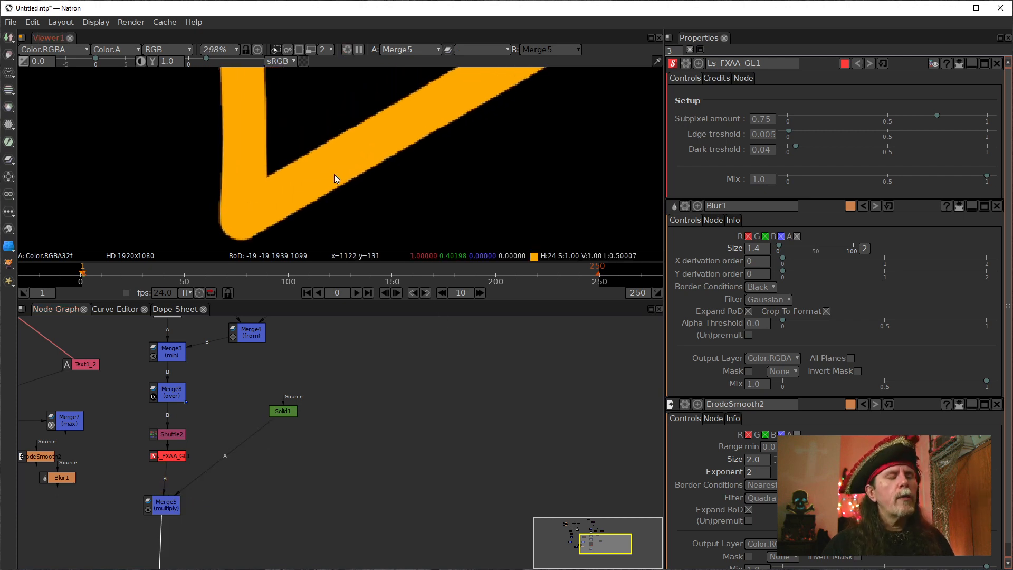
key("f")
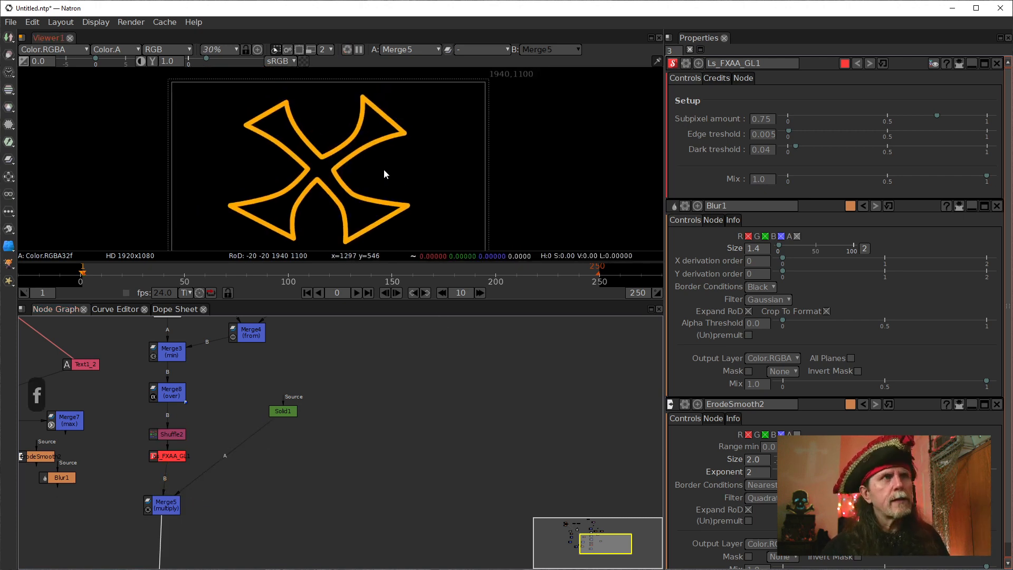
key("space")
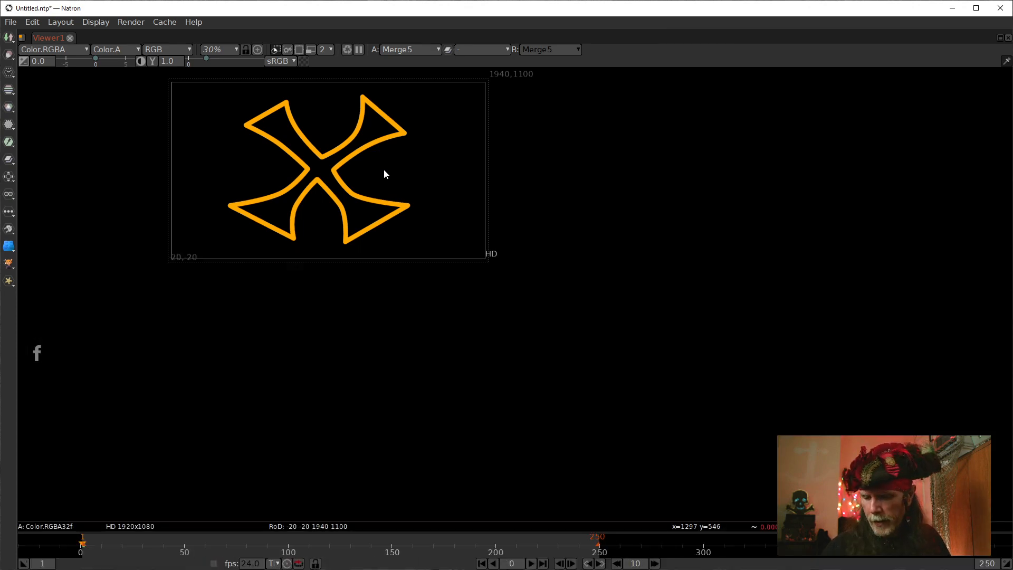
Examine the orange outline's edges at 100% zoom in the enlarged viewer, then restore the full pane layout.
key("ctrl+1")
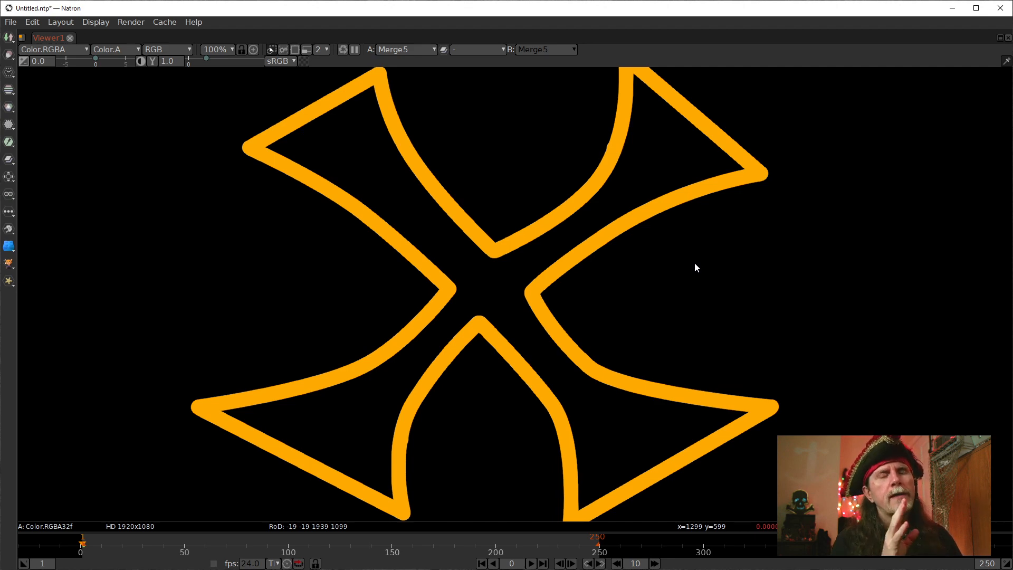
key("space")
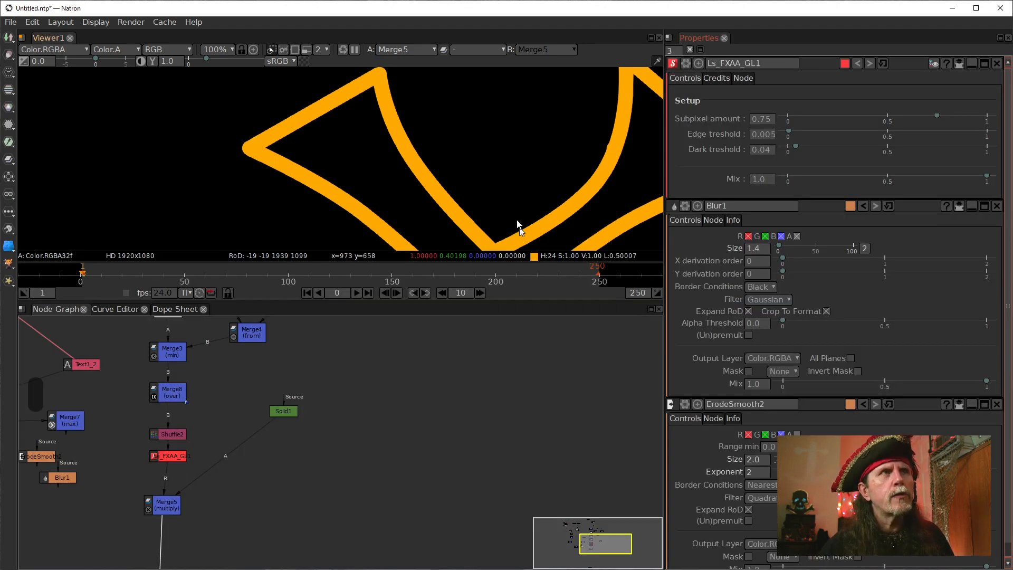
scroll(427, 154, "down", 10)
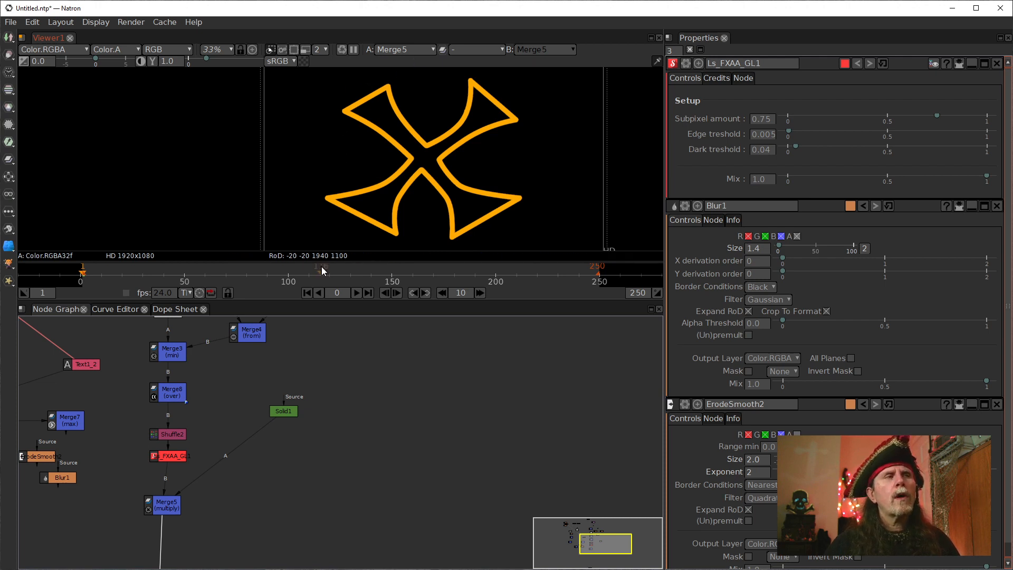
Align Merge5 directly beneath the Ls_FXAA_GL1 node, pause the viewer's updates and fit the whole outline in the viewer.
left_click_drag(156, 506, 162, 502)
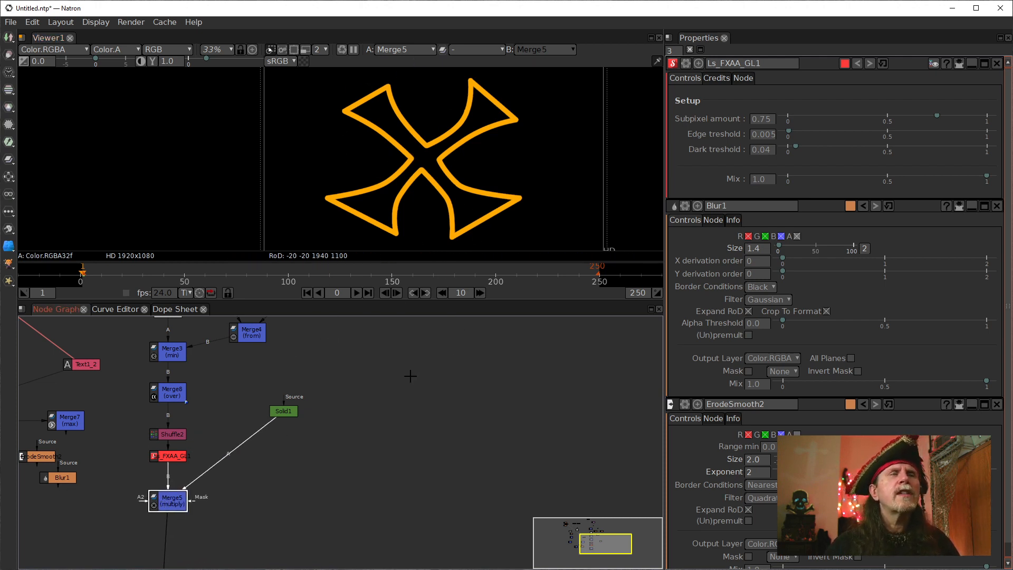
left_click(354, 50)
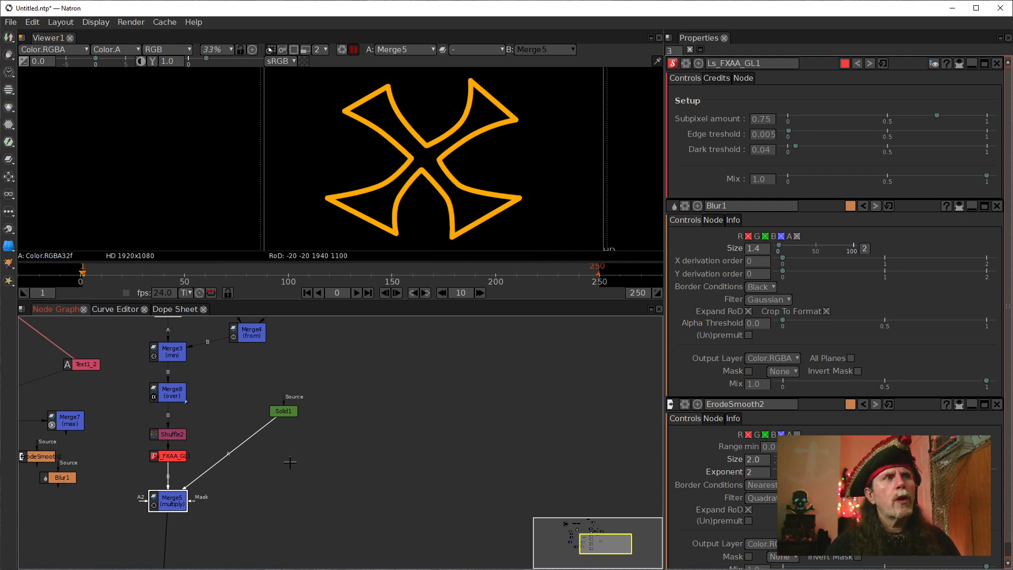
left_click_drag(325, 477, 348, 468)
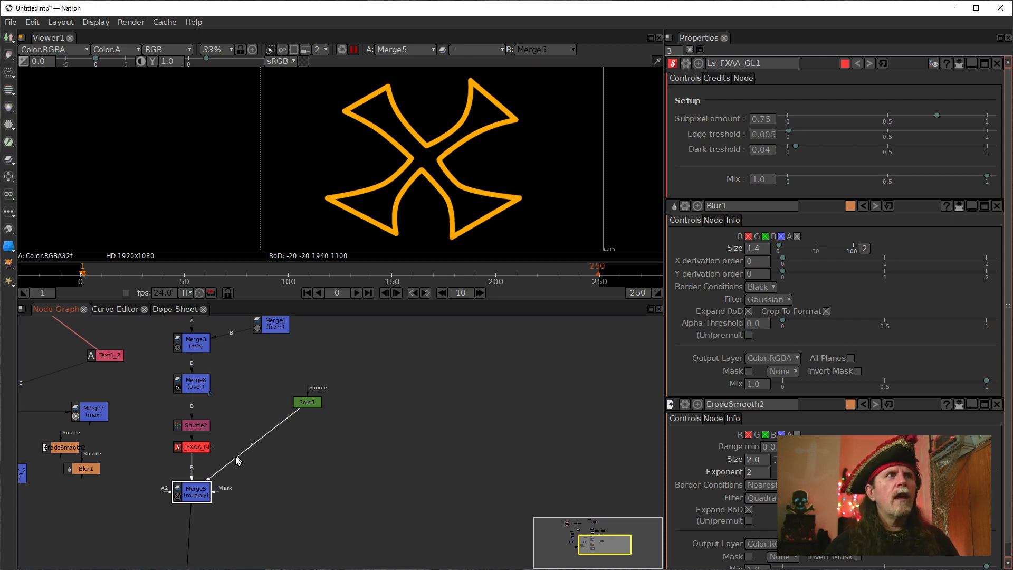
scroll(237, 462, "down", 3)
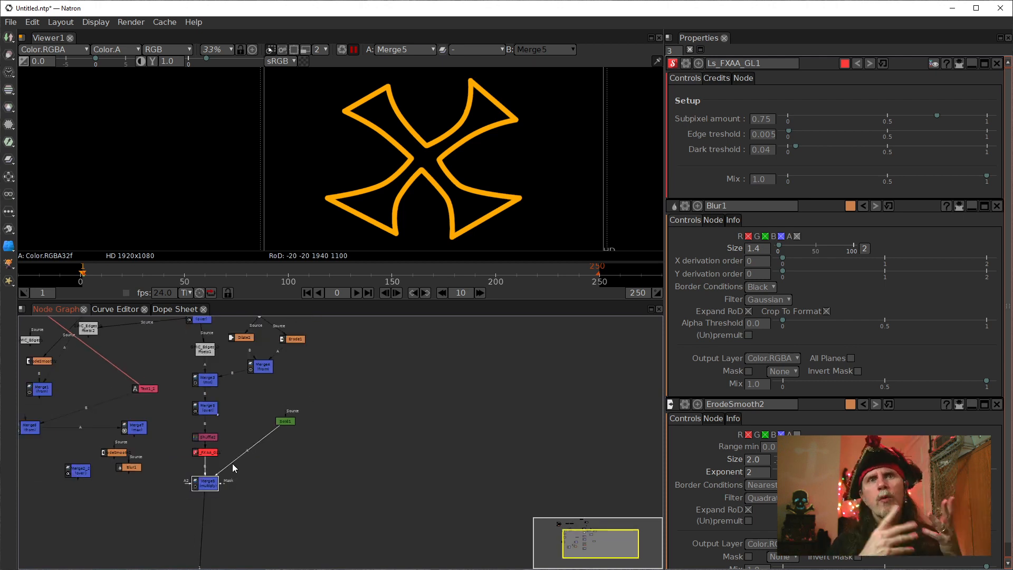
left_click_drag(428, 197, 393, 192)
key("f")
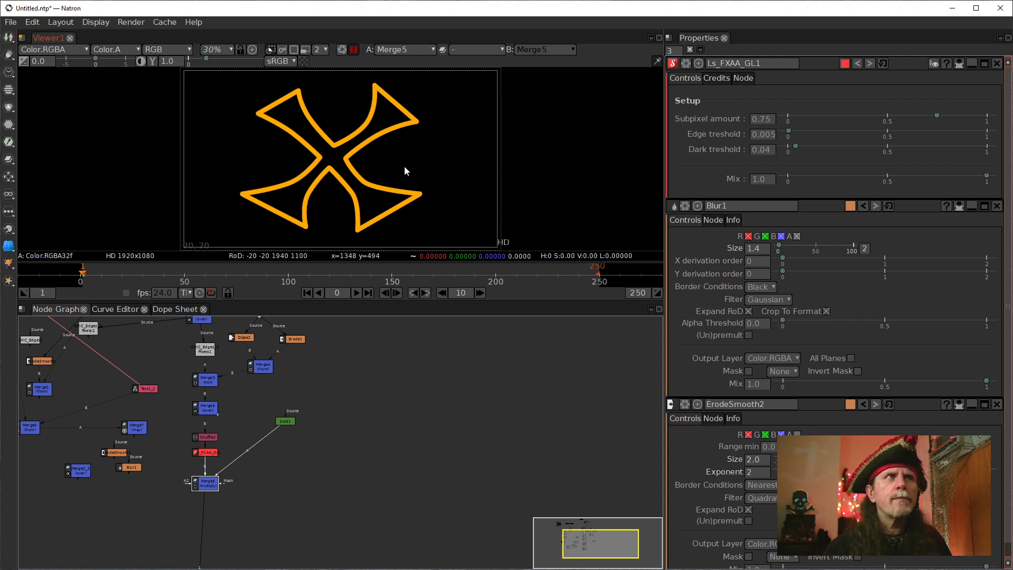
Insert a Crok_flow_GL node from the community GLSL sources after Merge8.
left_click(206, 409)
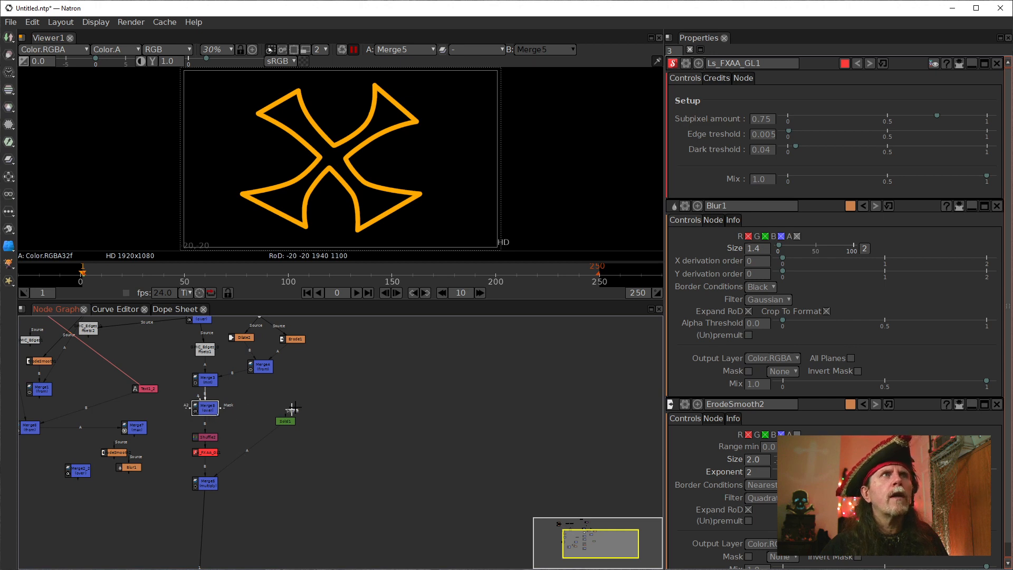
left_click_drag(315, 383, 339, 403)
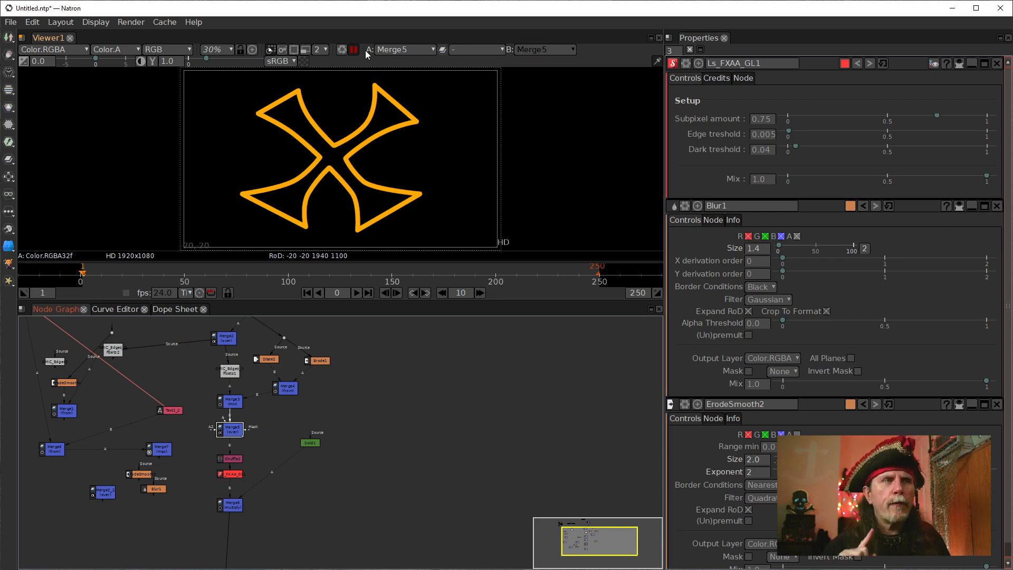
left_click_drag(388, 459, 373, 382)
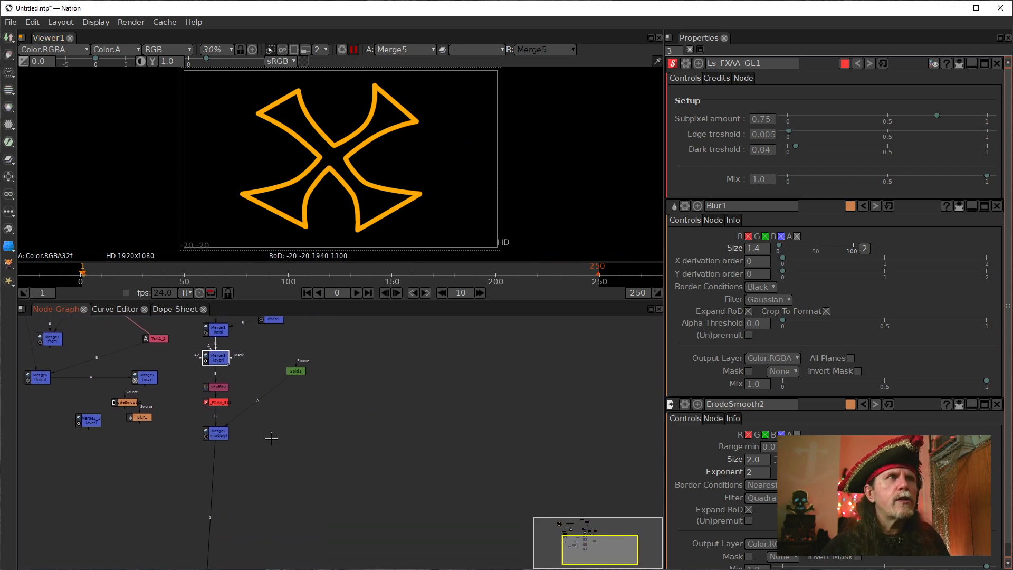
right_click(301, 442)
mouse_move(360, 399)
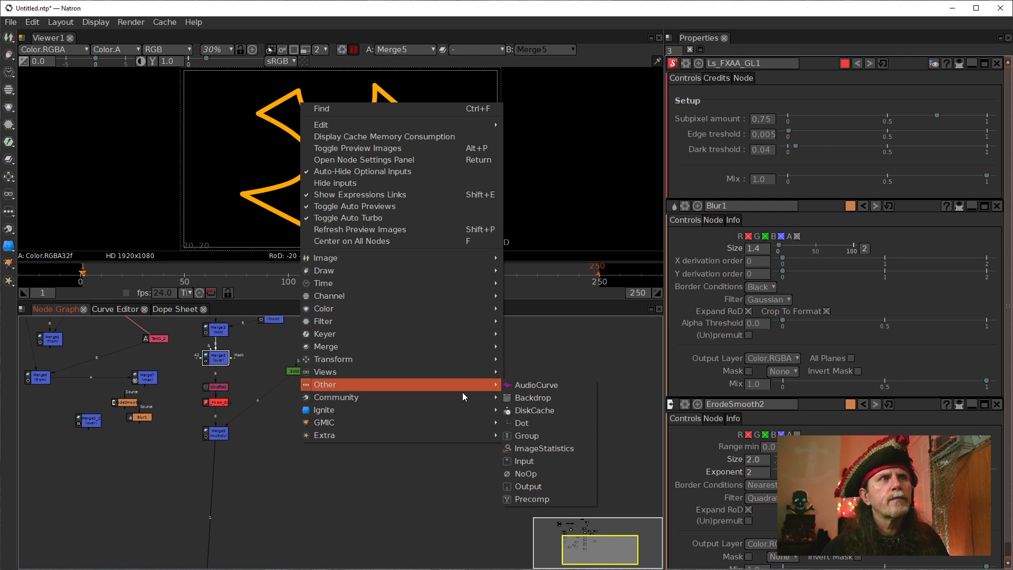
mouse_move(410, 400)
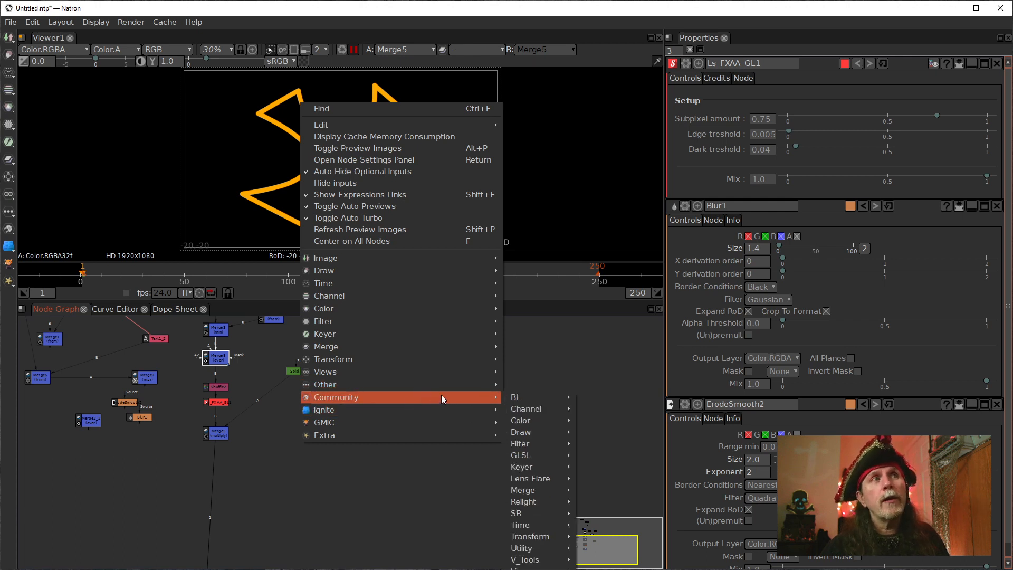
mouse_move(538, 455)
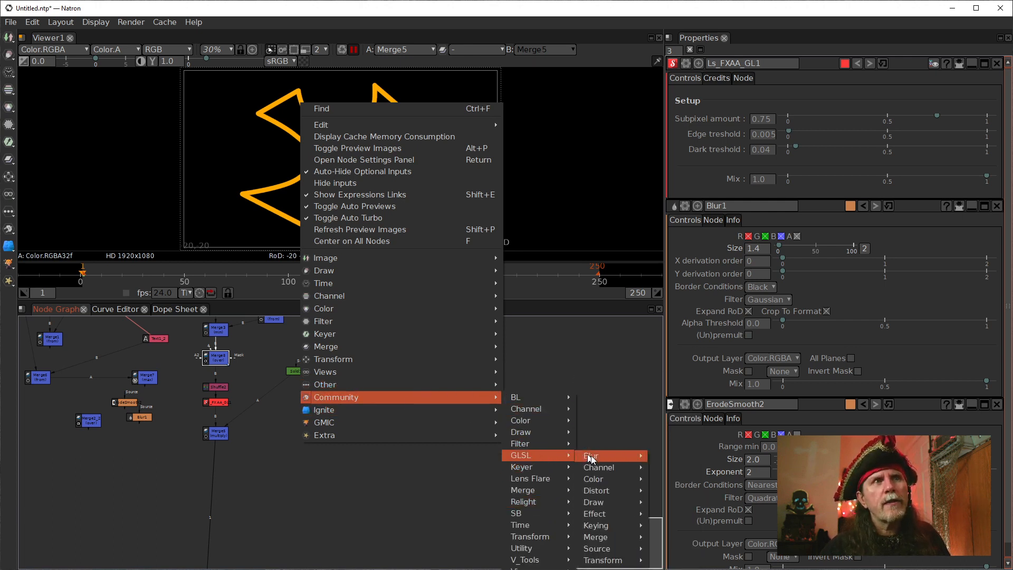
mouse_move(611, 549)
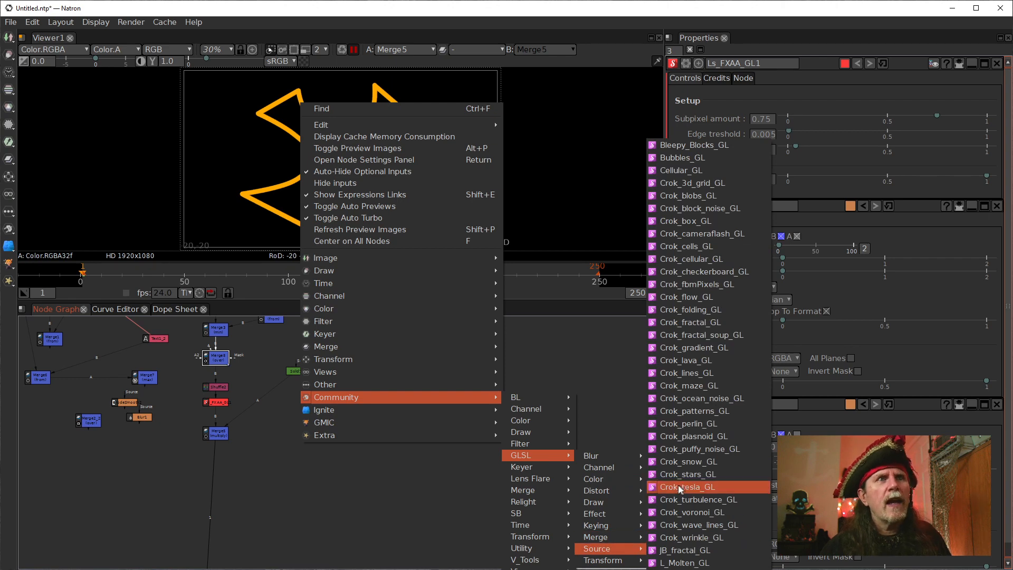
left_click(664, 298)
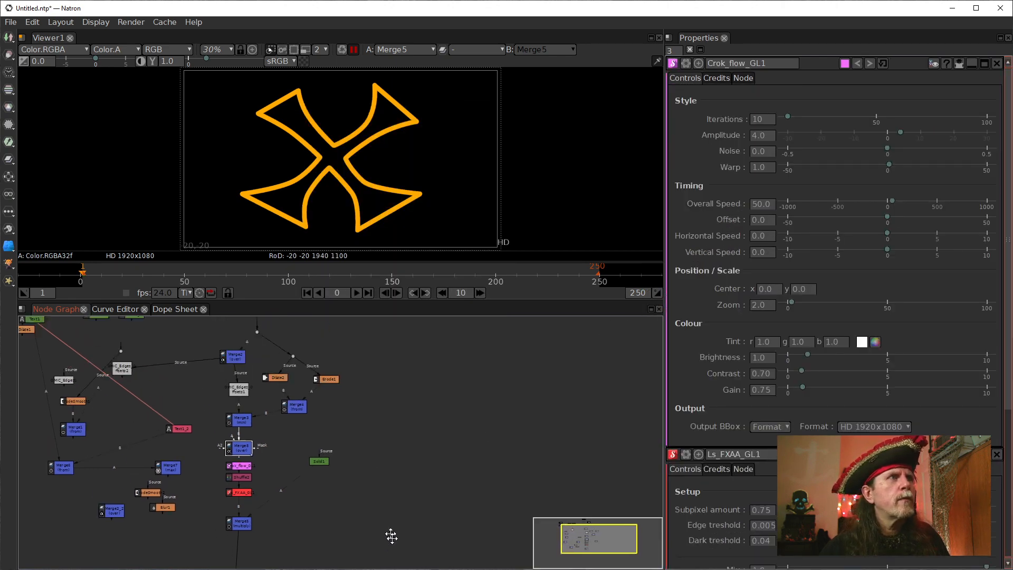
Pull Crok_flow_GL1 out of the connection between Merge8 and Shuffle2 and place it below Merge5.
left_click_drag(391, 537, 419, 553)
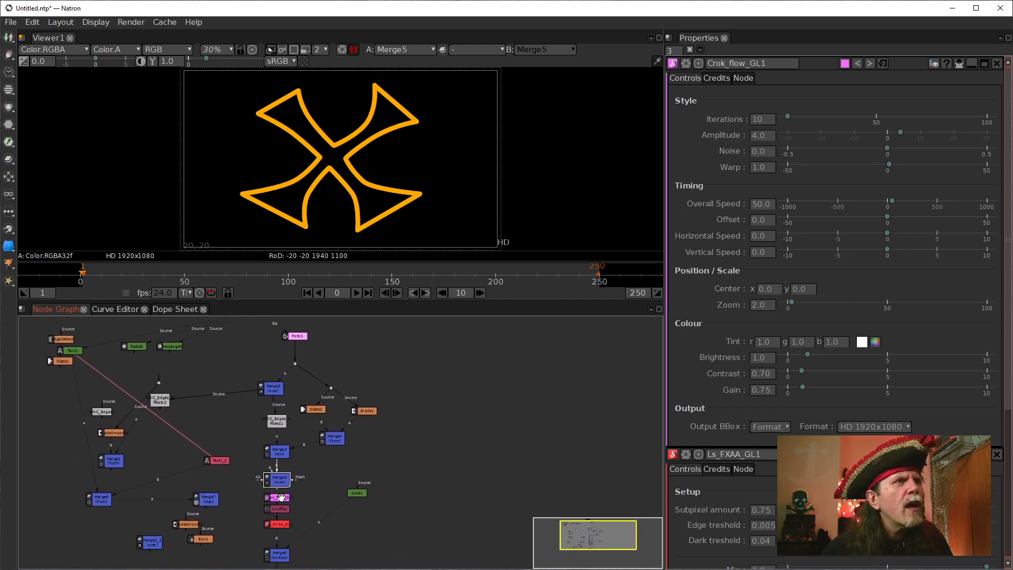
left_click_drag(281, 497, 336, 500)
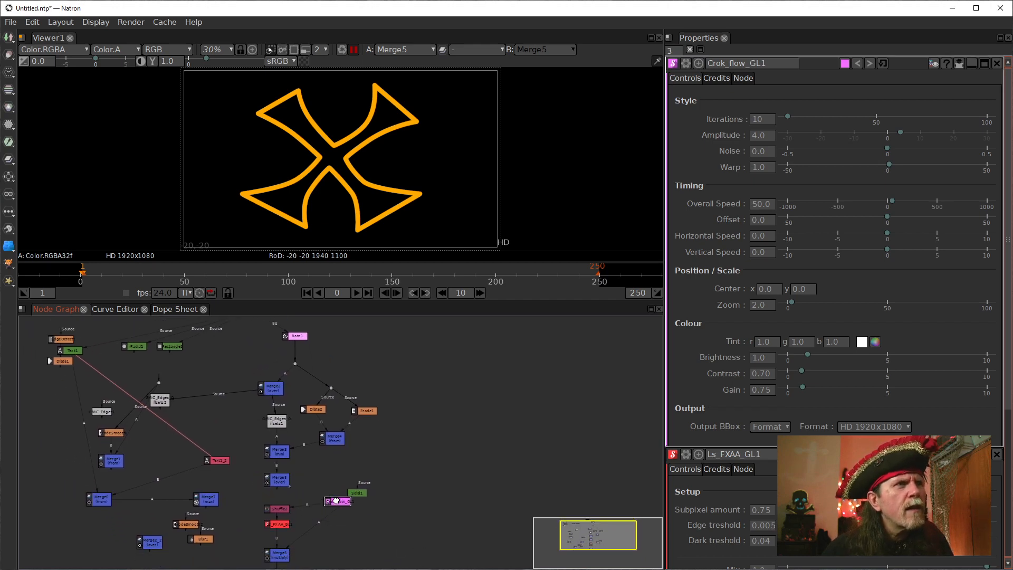
scroll(336, 500, "up", 5)
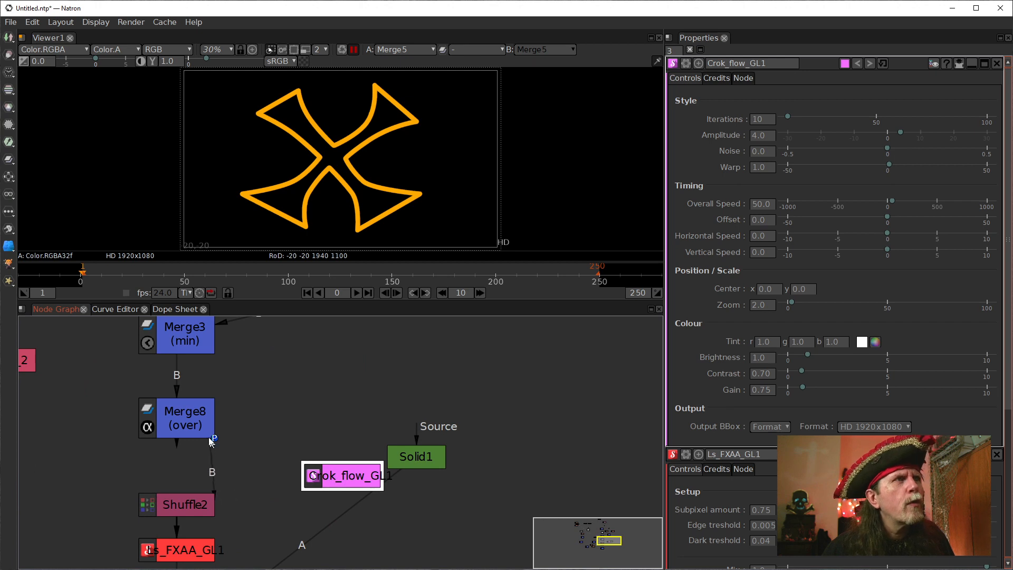
scroll(311, 470, "down", 3)
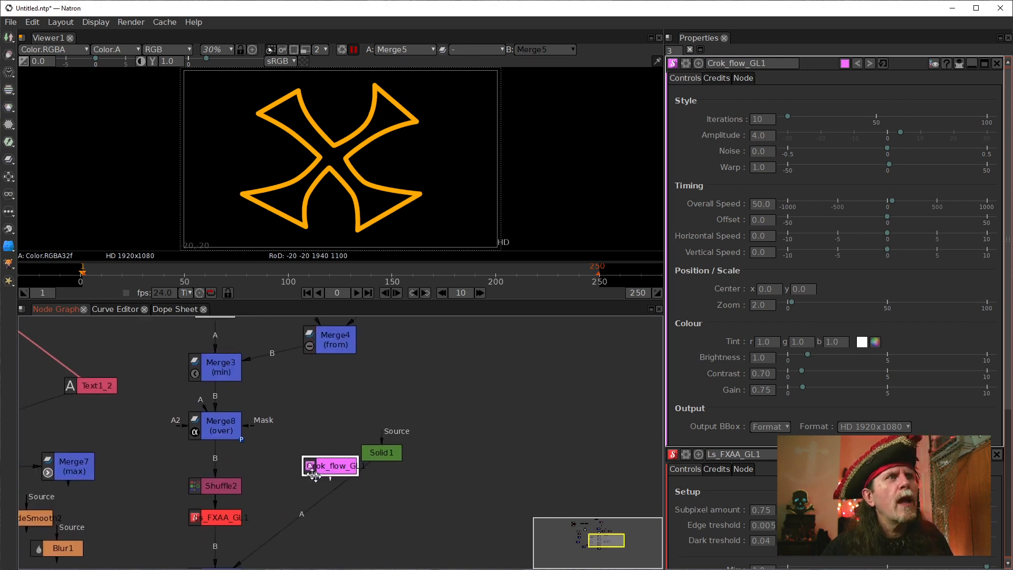
left_click_drag(314, 475, 207, 505)
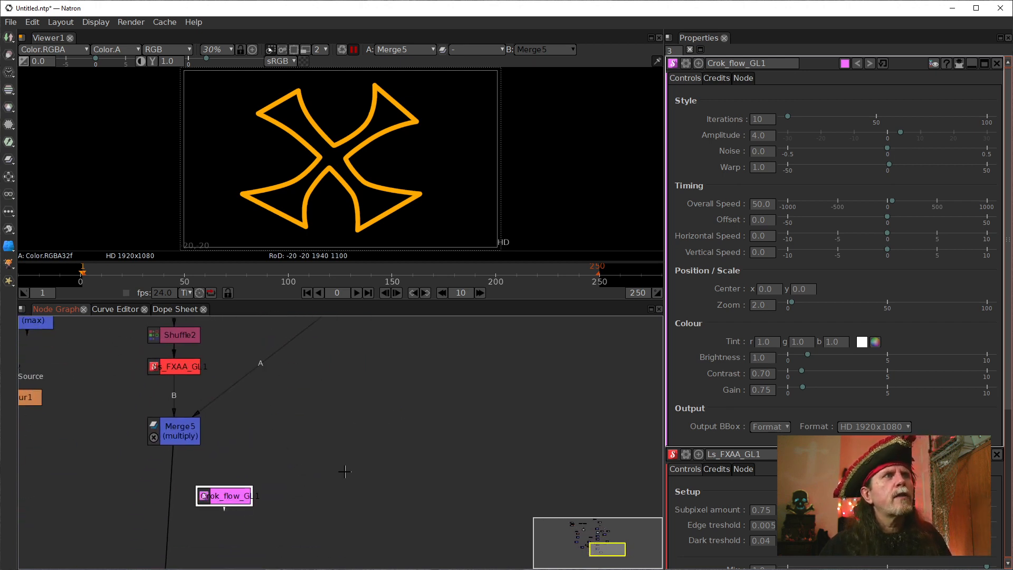
Connect the viewer to Crok_flow_GL1, move Viewer1 directly beneath that node and close the error log.
scroll(421, 373, "down", 1)
scroll(330, 397, "down", 4)
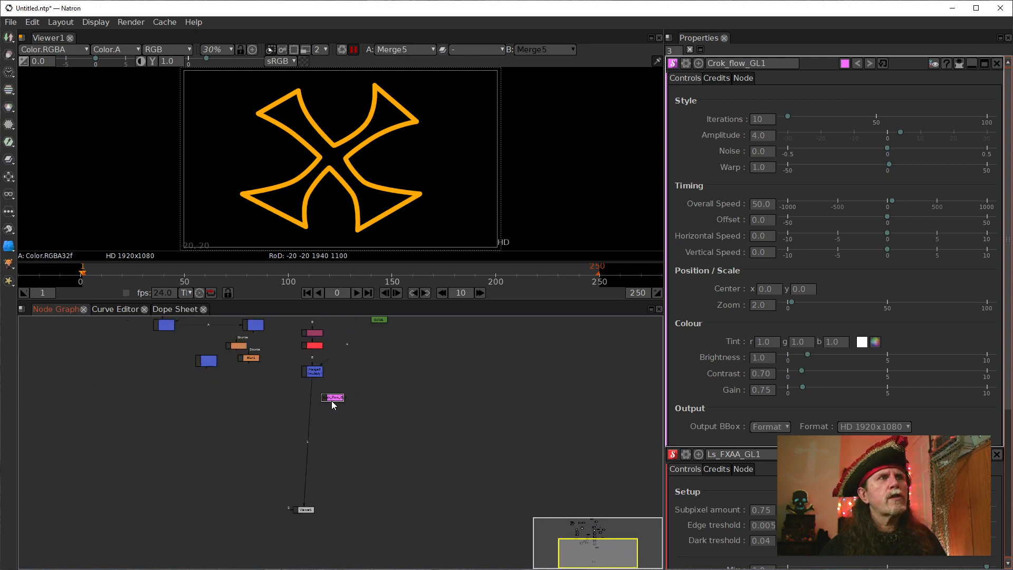
key("1")
left_click_drag(305, 509, 337, 425)
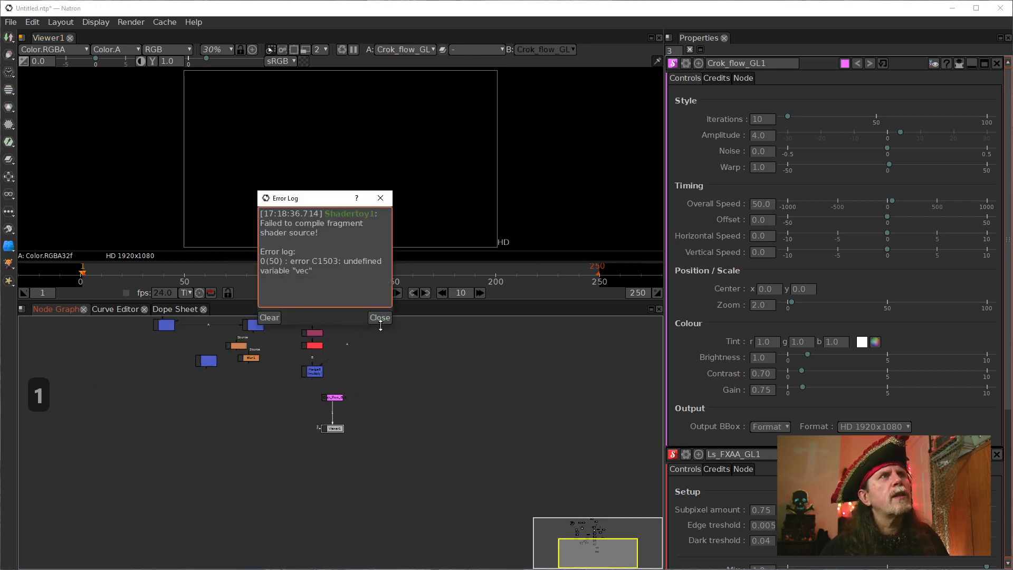
left_click(381, 318)
Switch the viewer repeatedly between Merge5 and Crok_flow_GL1 to retry rendering the flow texture, then delete Crok_flow_GL1.
scroll(386, 422, "up", 1)
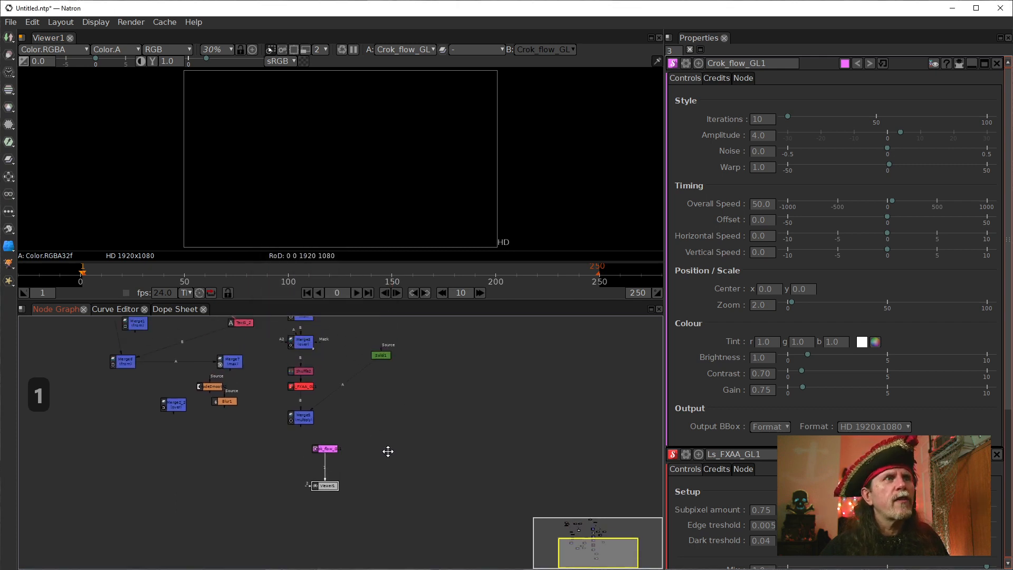
left_click(304, 417)
key("1")
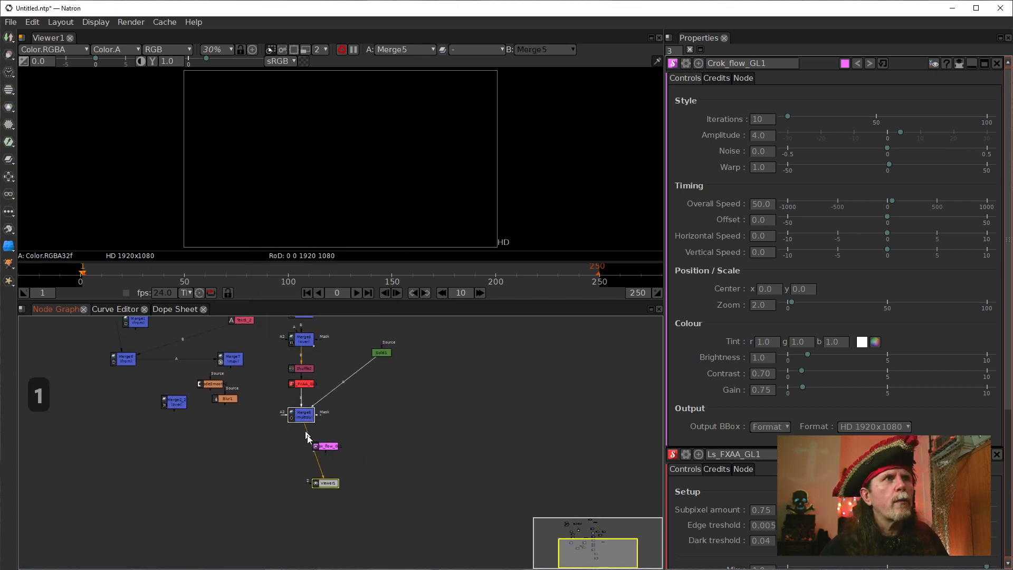
left_click(325, 446)
key("1")
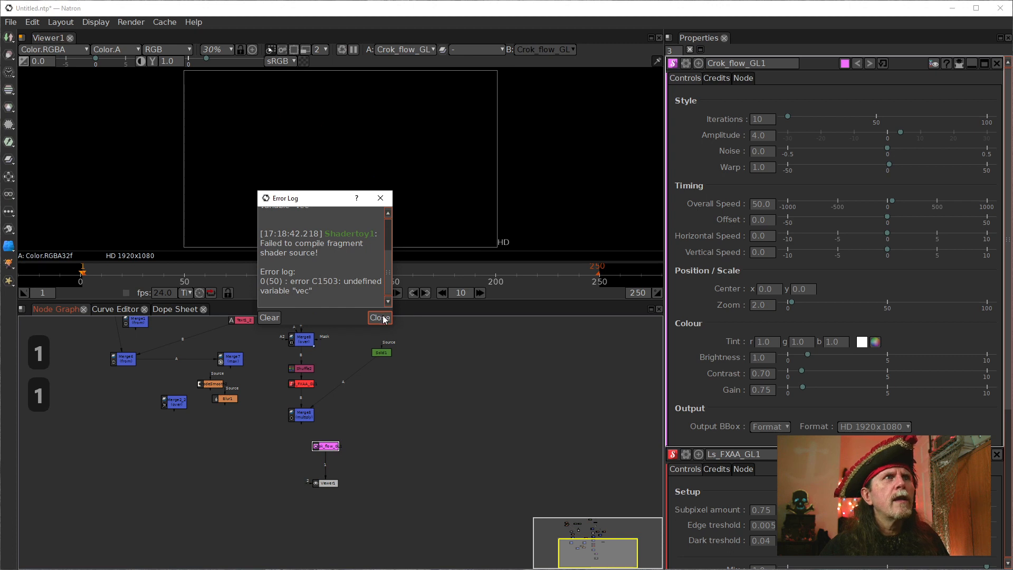
left_click(381, 318)
scroll(347, 433, "up", 2)
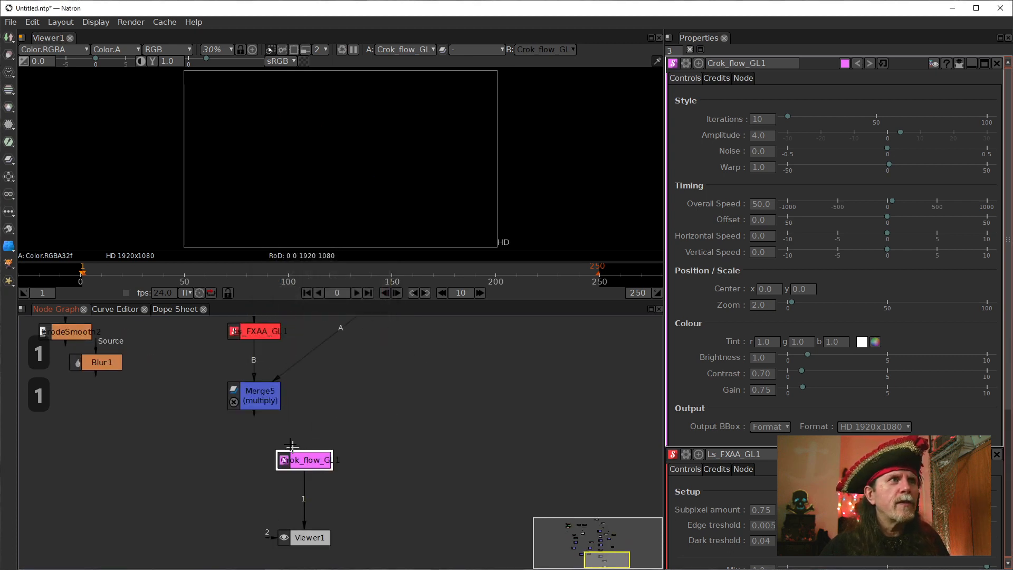
left_click(262, 401)
key("1")
left_click(301, 461)
key("1")
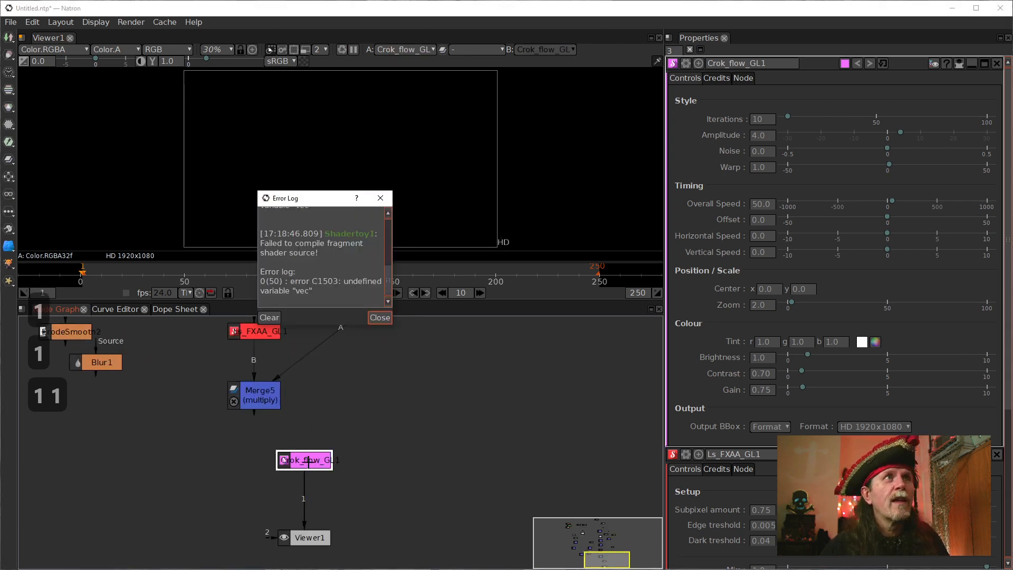
left_click(381, 319)
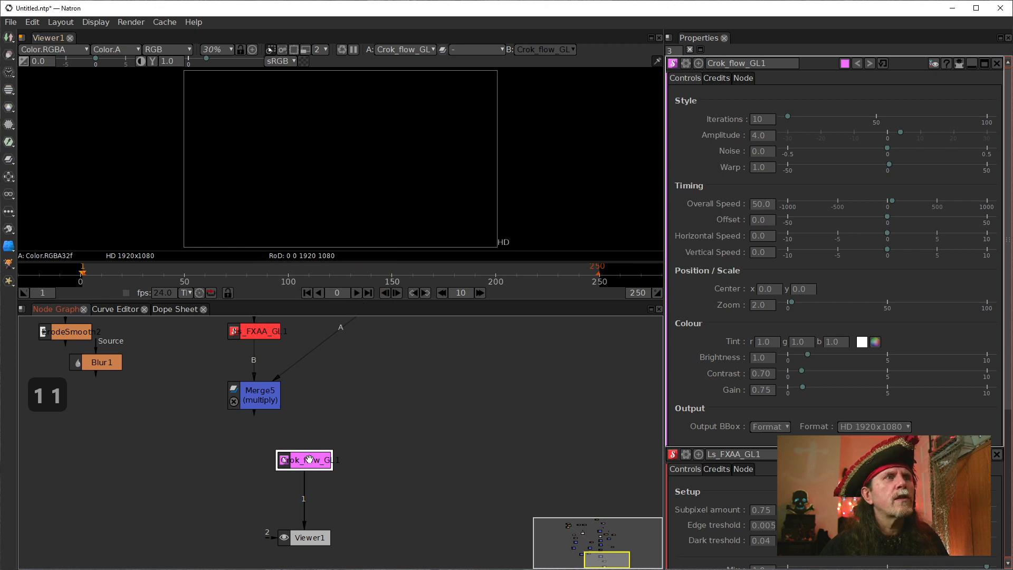
key("Delete")
key("Tab")
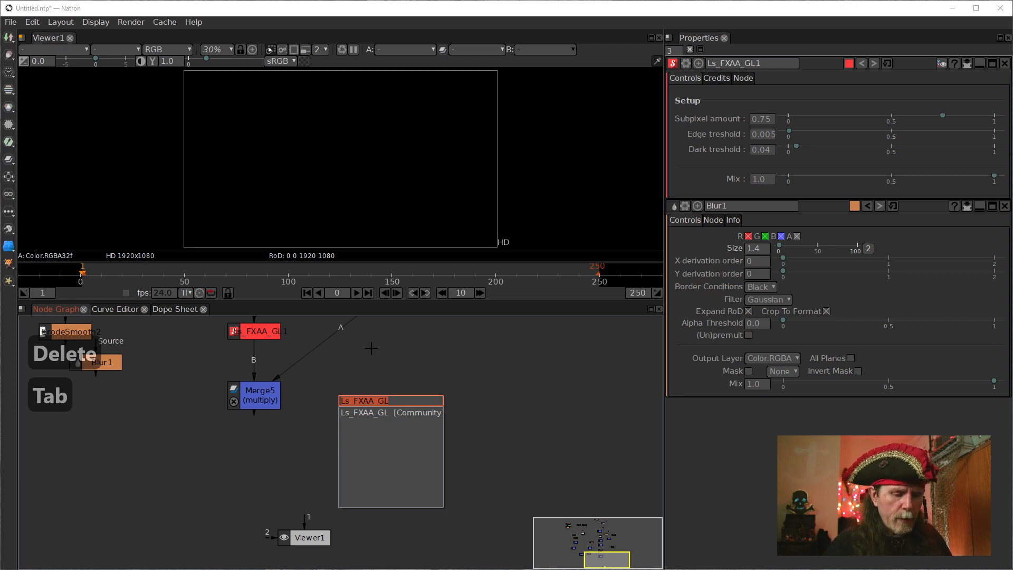
type("glsl")
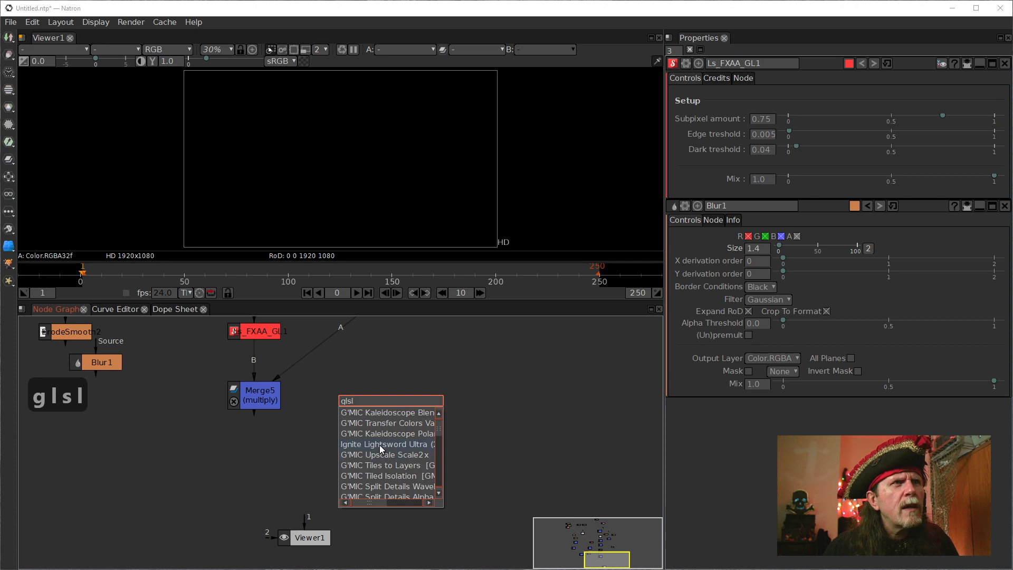
left_click(435, 385)
right_click(415, 404)
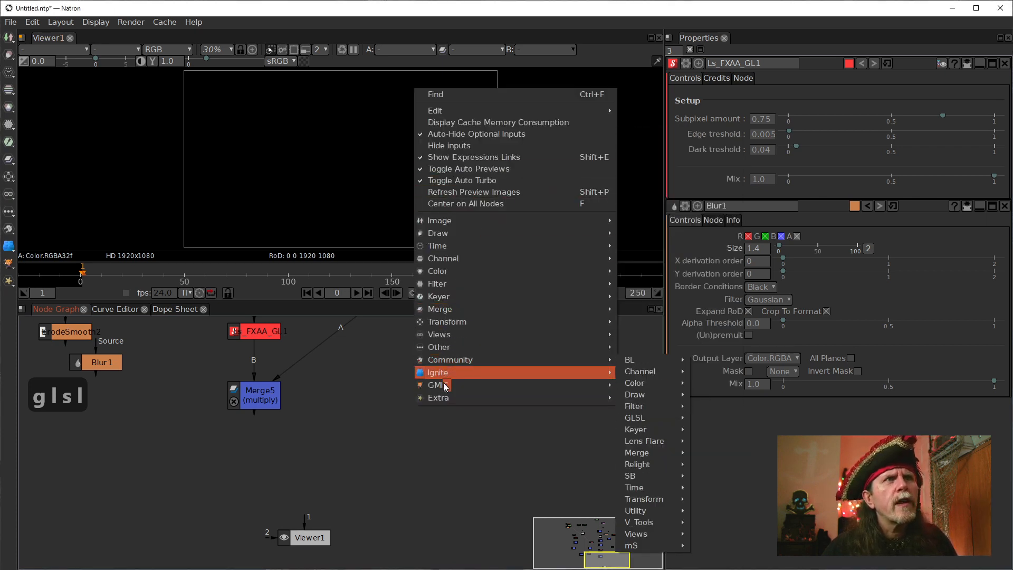
Add a Crok_cellular_GL node from the community GLSL sources, place it below and to the right of Merge5, and view it.
mouse_move(438, 334)
right_click(129, 336)
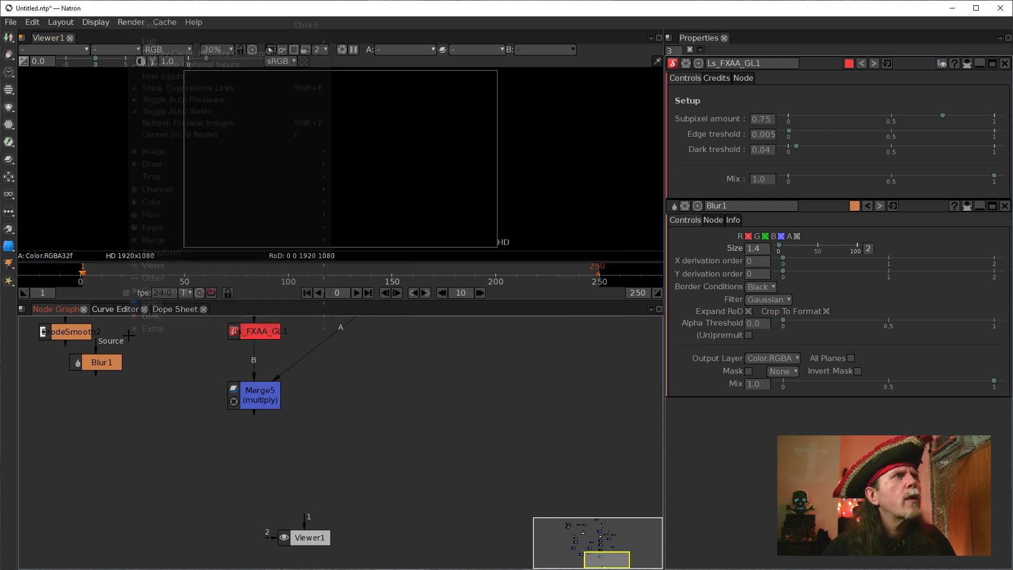
mouse_move(194, 293)
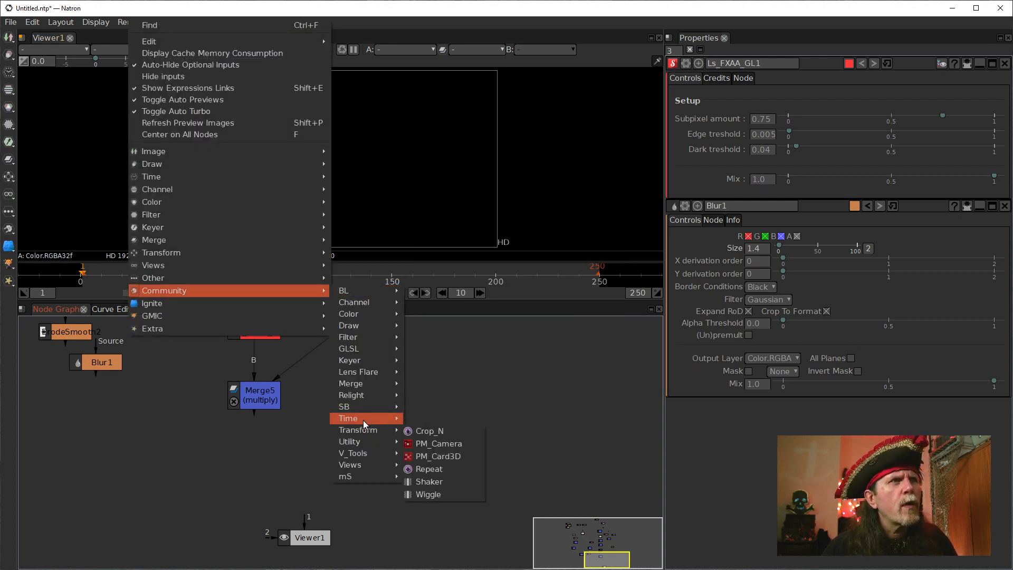
mouse_move(352, 351)
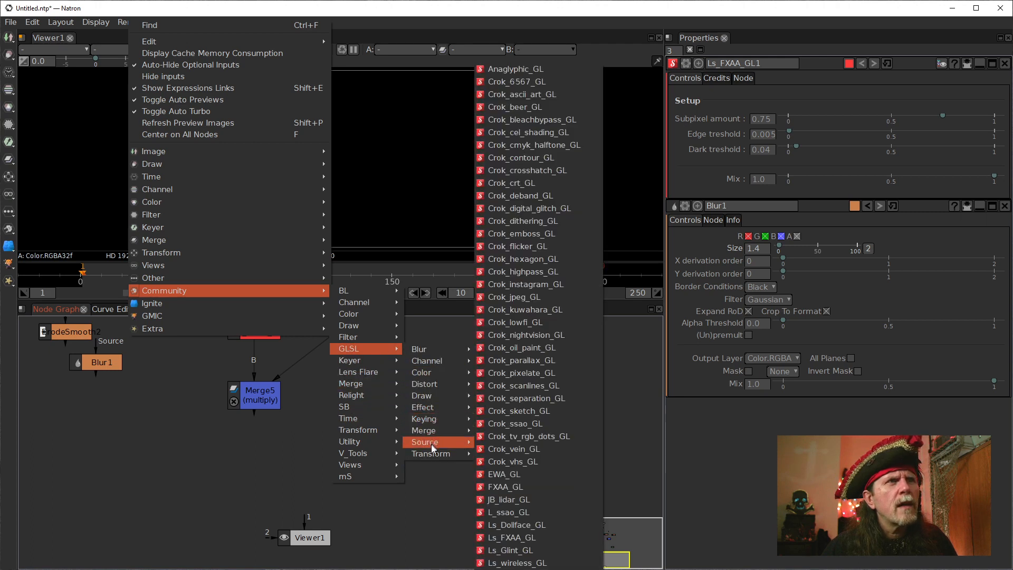
mouse_move(432, 443)
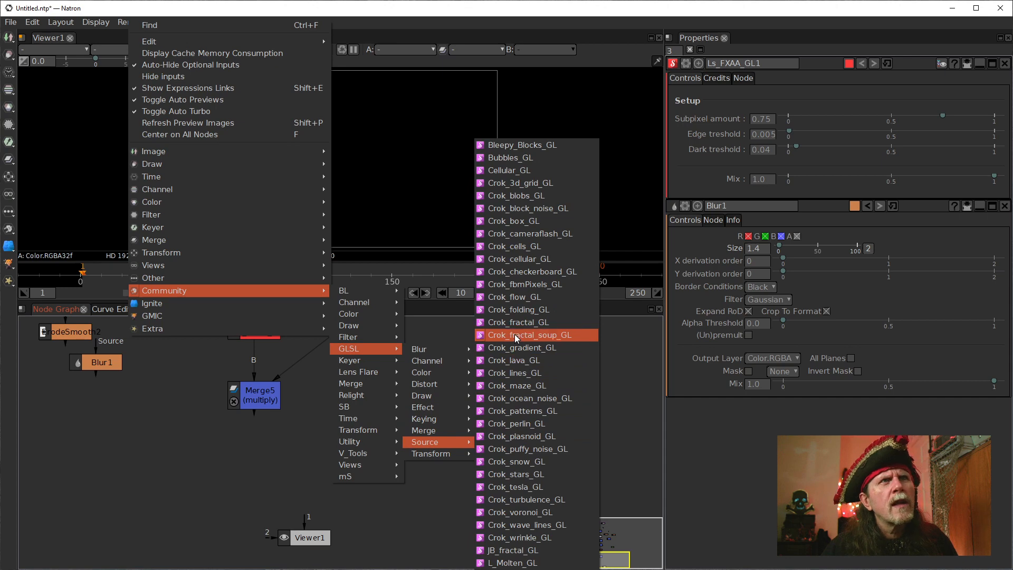
left_click(512, 261)
left_click(368, 453)
key("1")
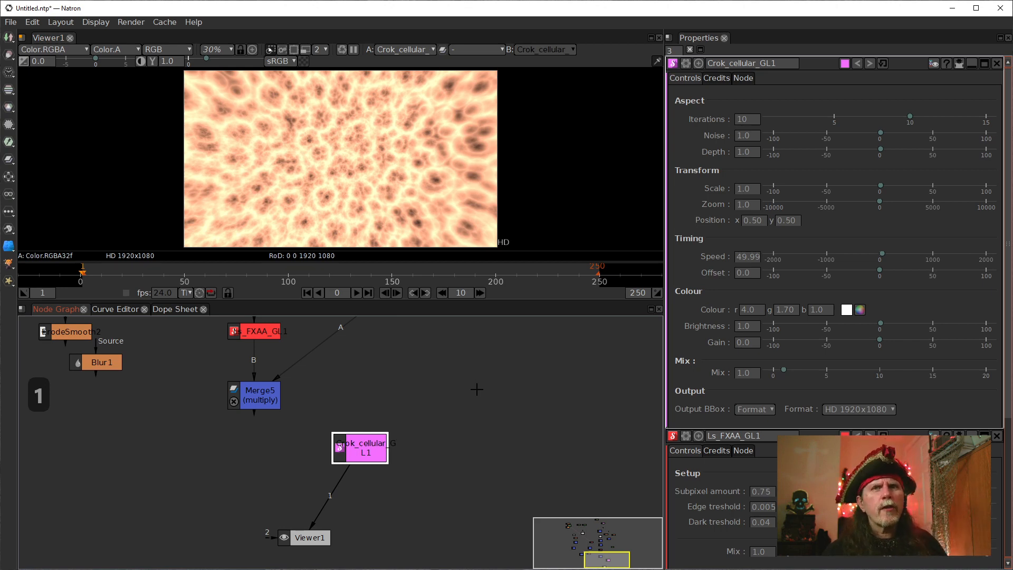
Move Viewer1 up below Merge5, directly beside the Crok_cellular_GL1 node.
left_click(254, 403)
left_click_drag(427, 394, 448, 417)
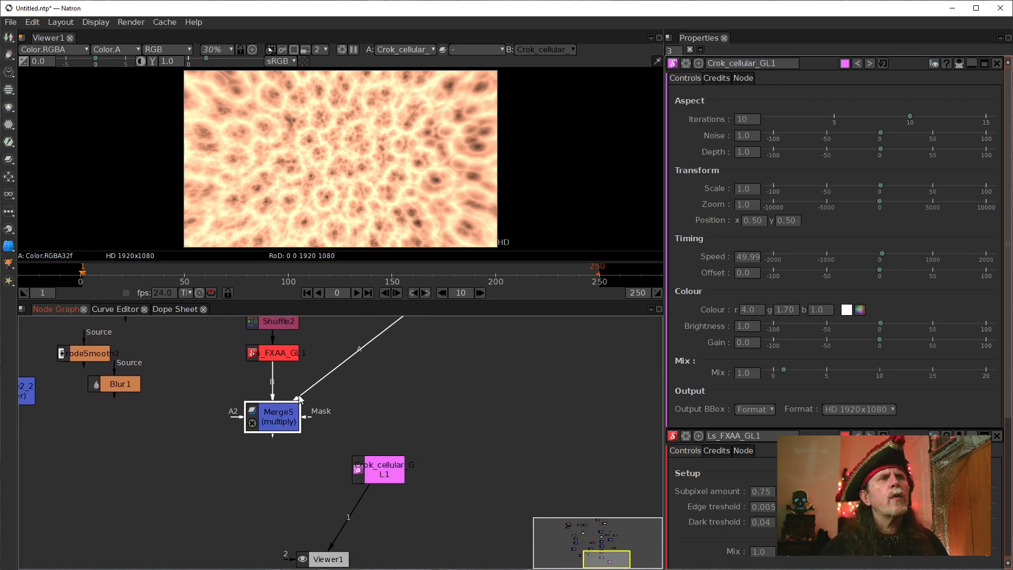
scroll(355, 452, "down", 8)
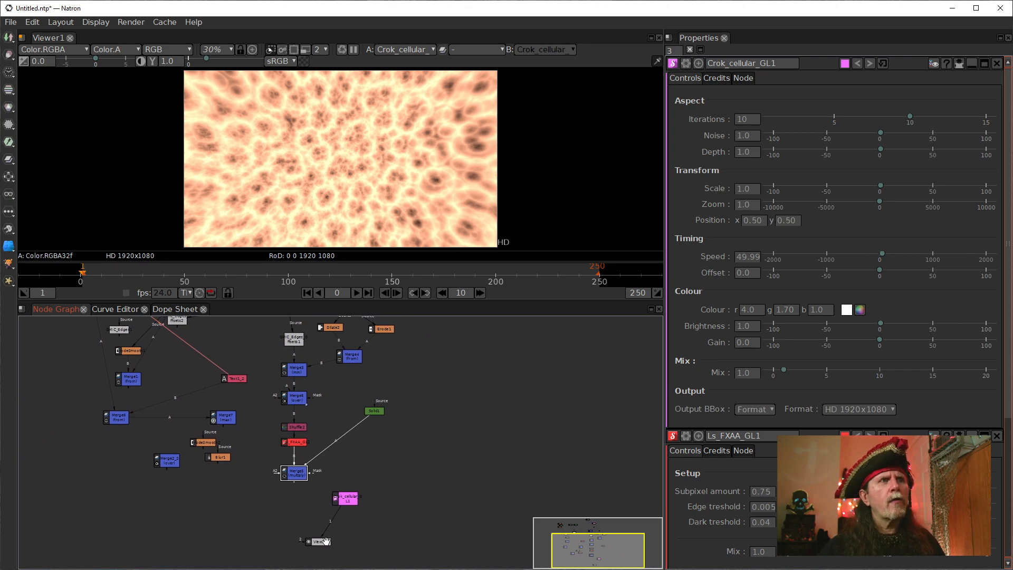
left_click_drag(326, 541, 313, 498)
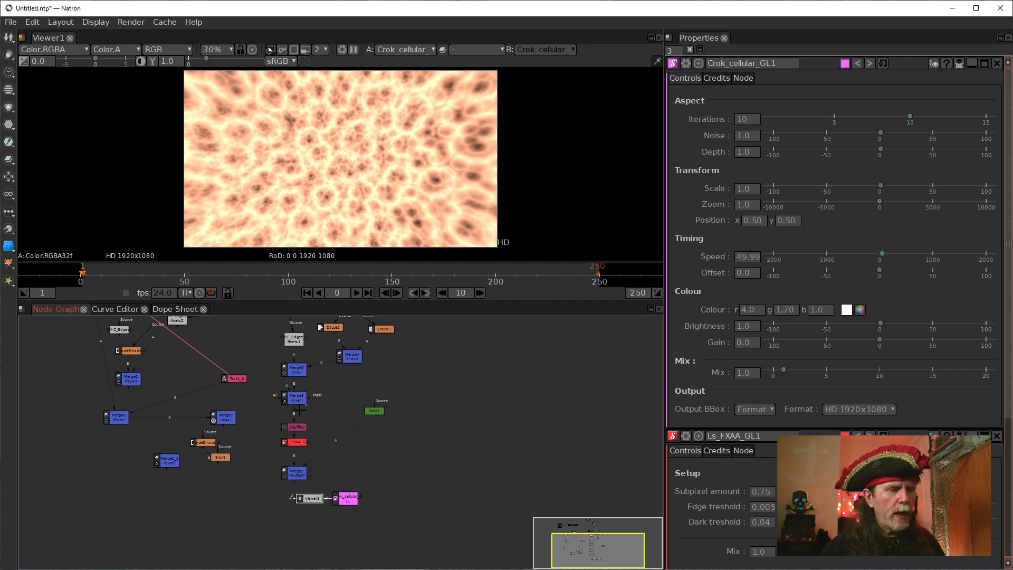
View Shuffle2, Ls_FXAA_GL1 and Merge5 in turn, shifting Ls_FXAA_GL1 to the left and Merge5 to the right of the node column.
left_click(297, 426)
key("1")
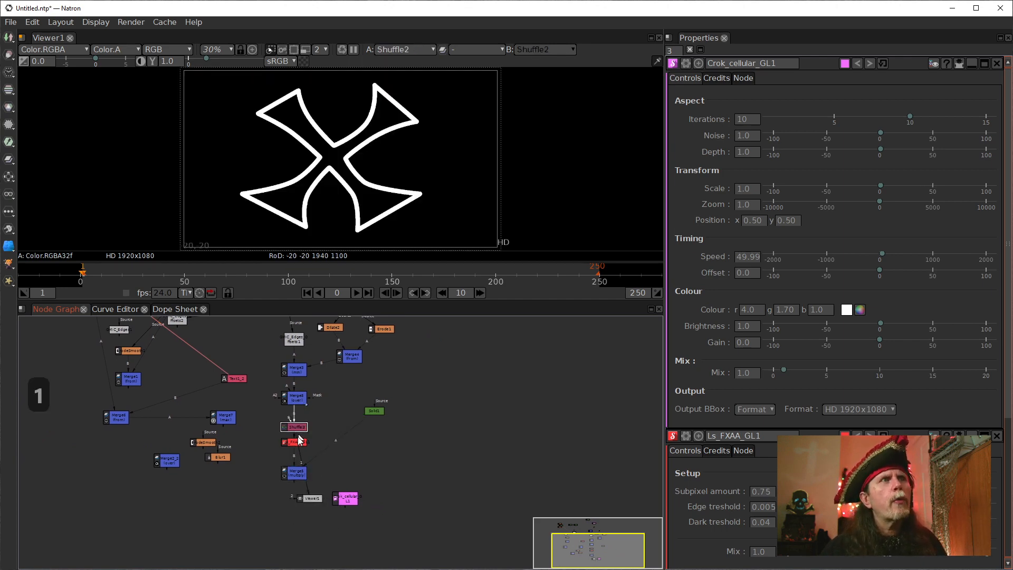
left_click_drag(294, 443, 267, 452)
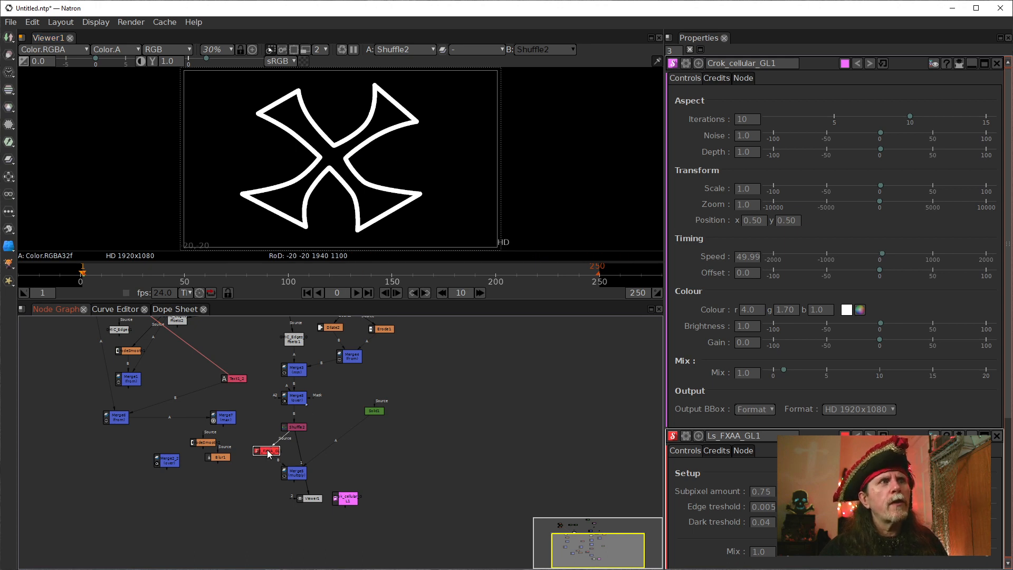
key("1")
left_click(296, 473)
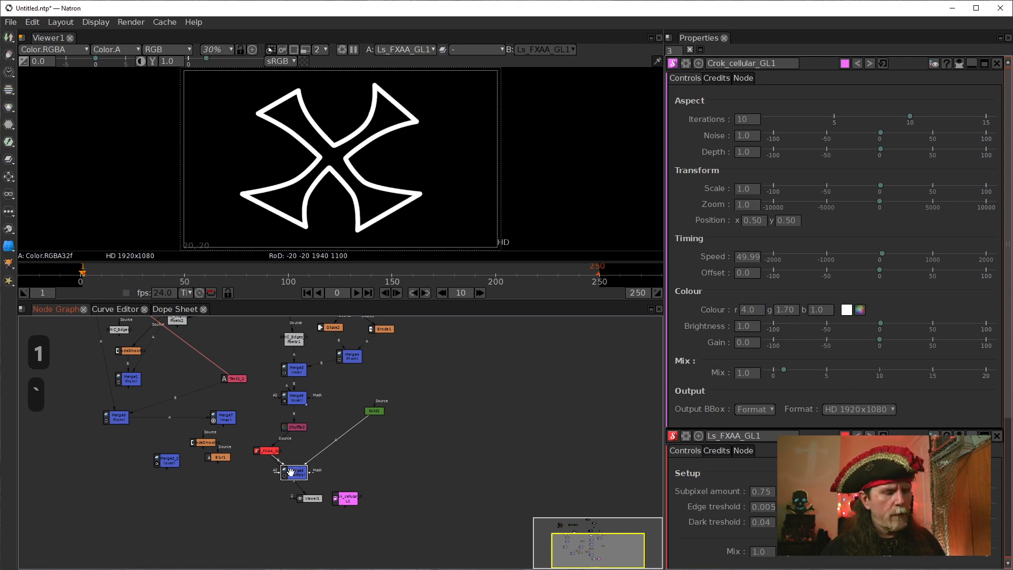
left_click_drag(296, 471, 324, 469)
key("1")
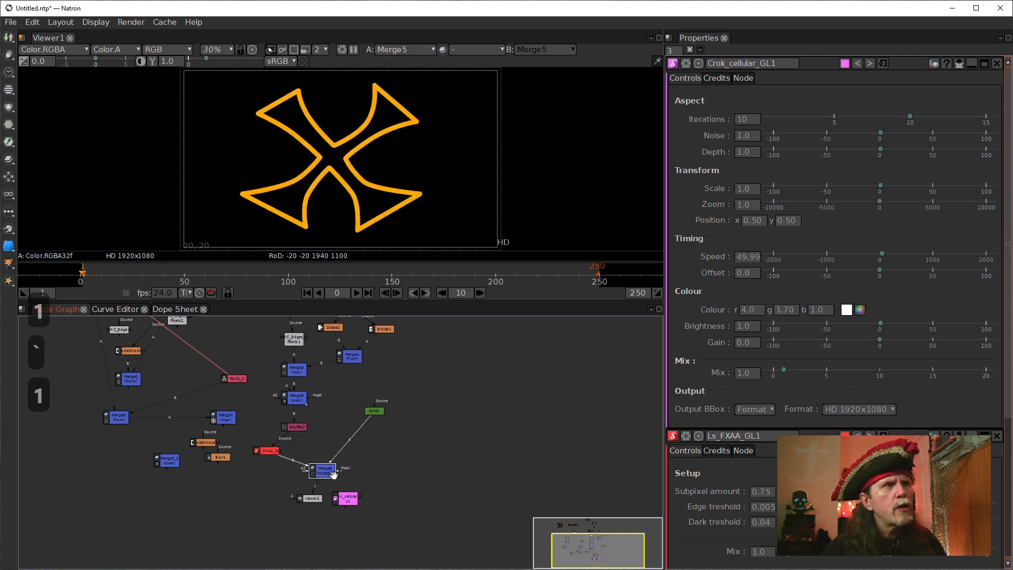
Compare Shuffle2 with Merge5 in the viewer again and realign Ls_FXAA_GL1 and Merge5 in the column beneath Shuffle2.
left_click(293, 425)
key("1")
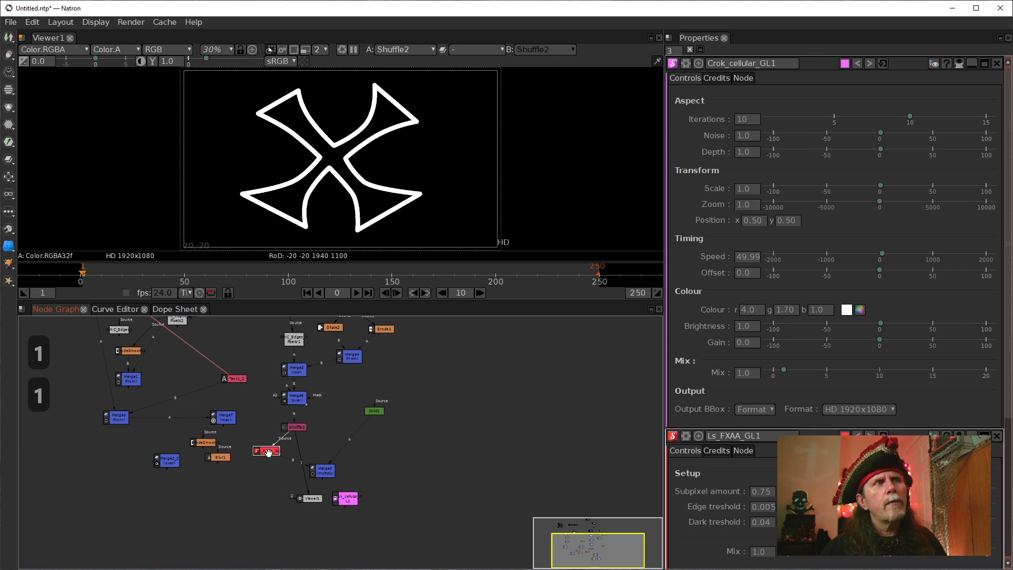
left_click(319, 472)
key("1")
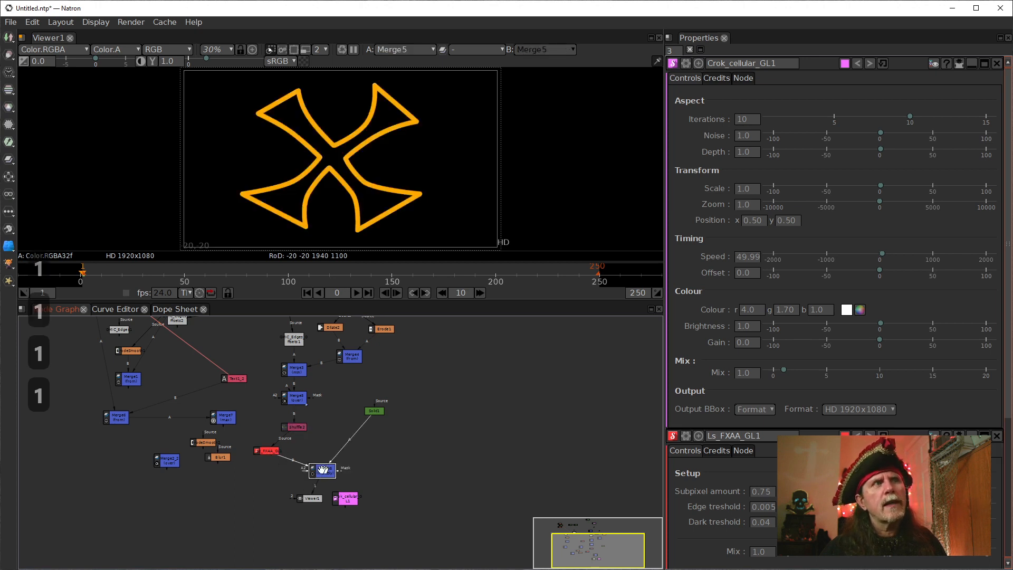
left_click_drag(318, 473, 292, 449)
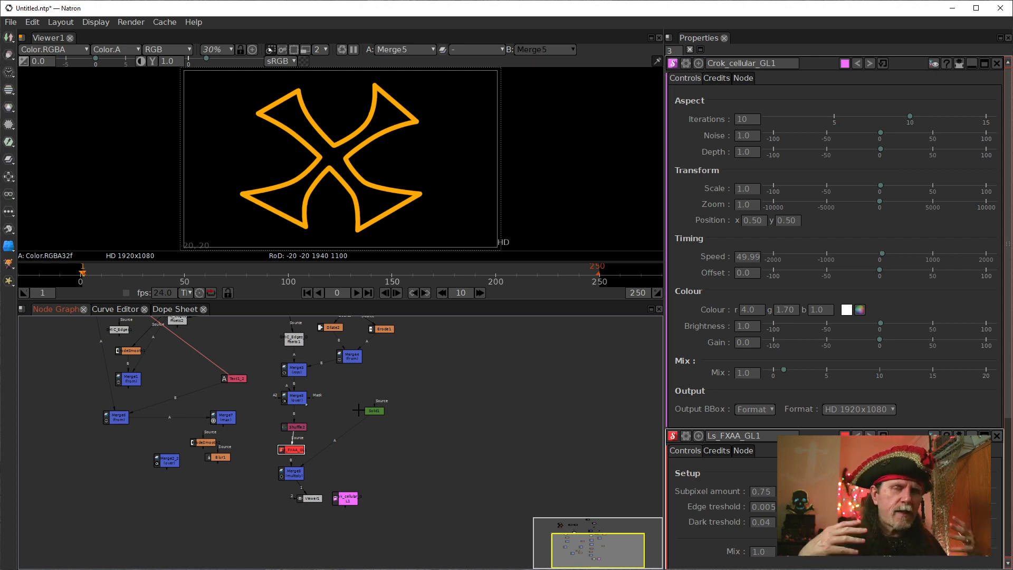
left_click_drag(396, 386, 398, 448)
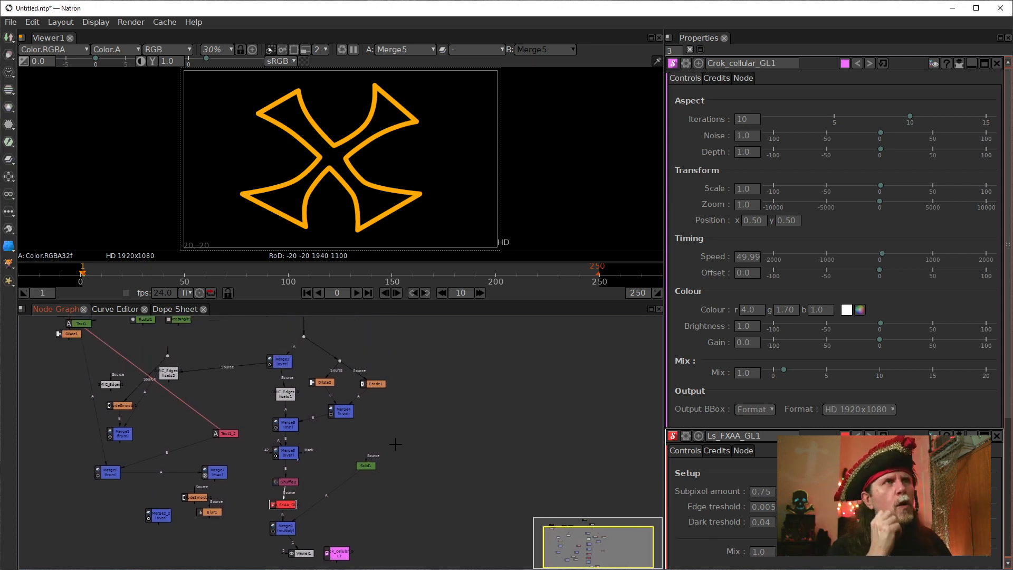